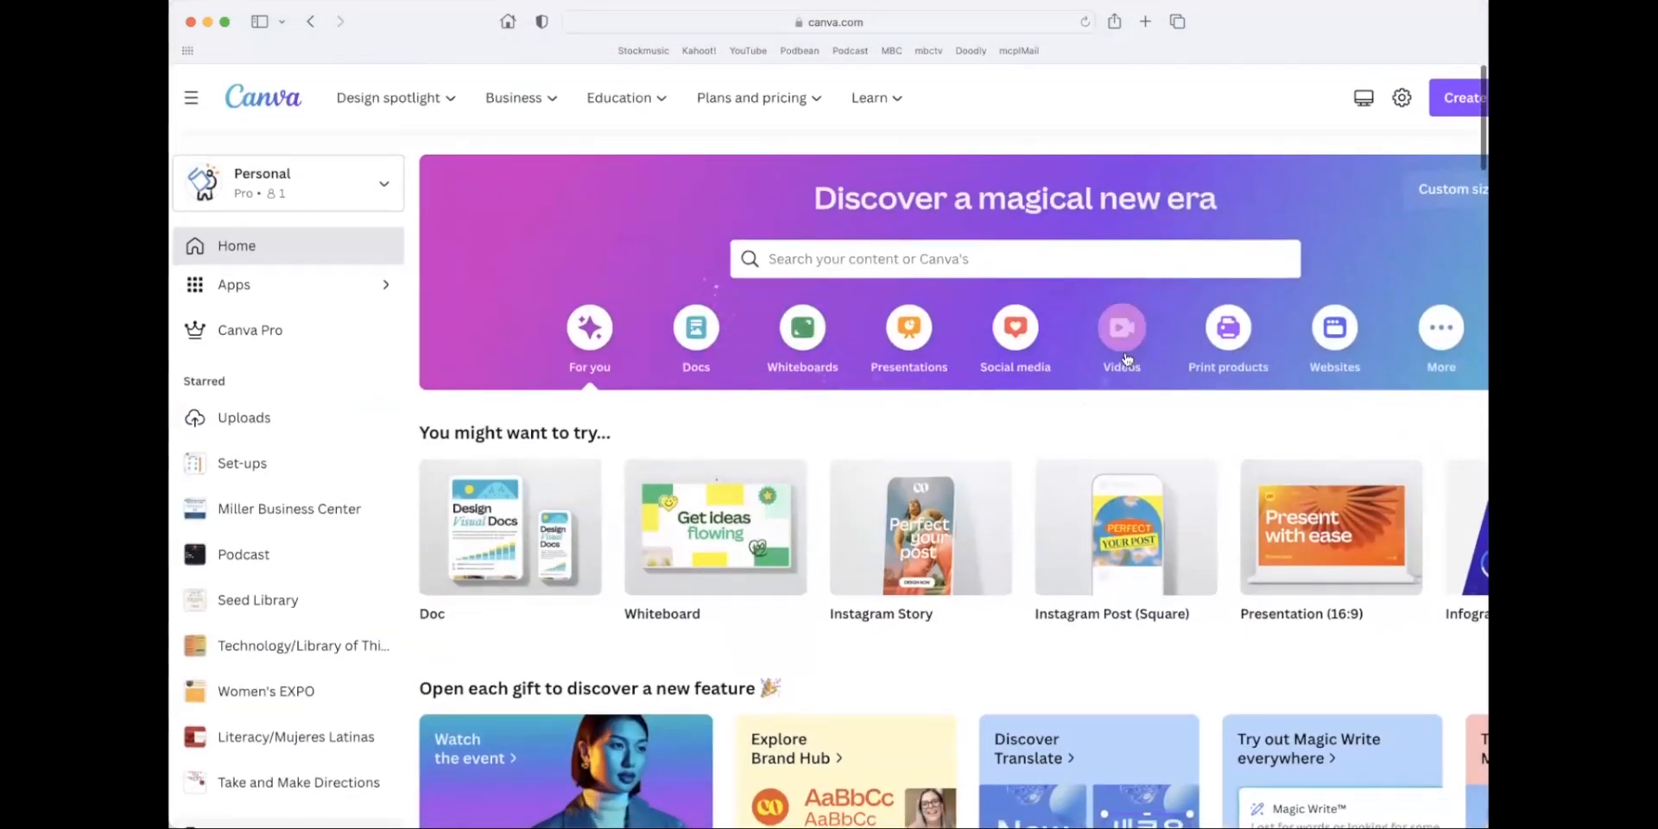
# Search the templates for "thumbnail" and show all matching templates.
pyautogui.click(915, 264)
pyautogui.write('thumbnail')
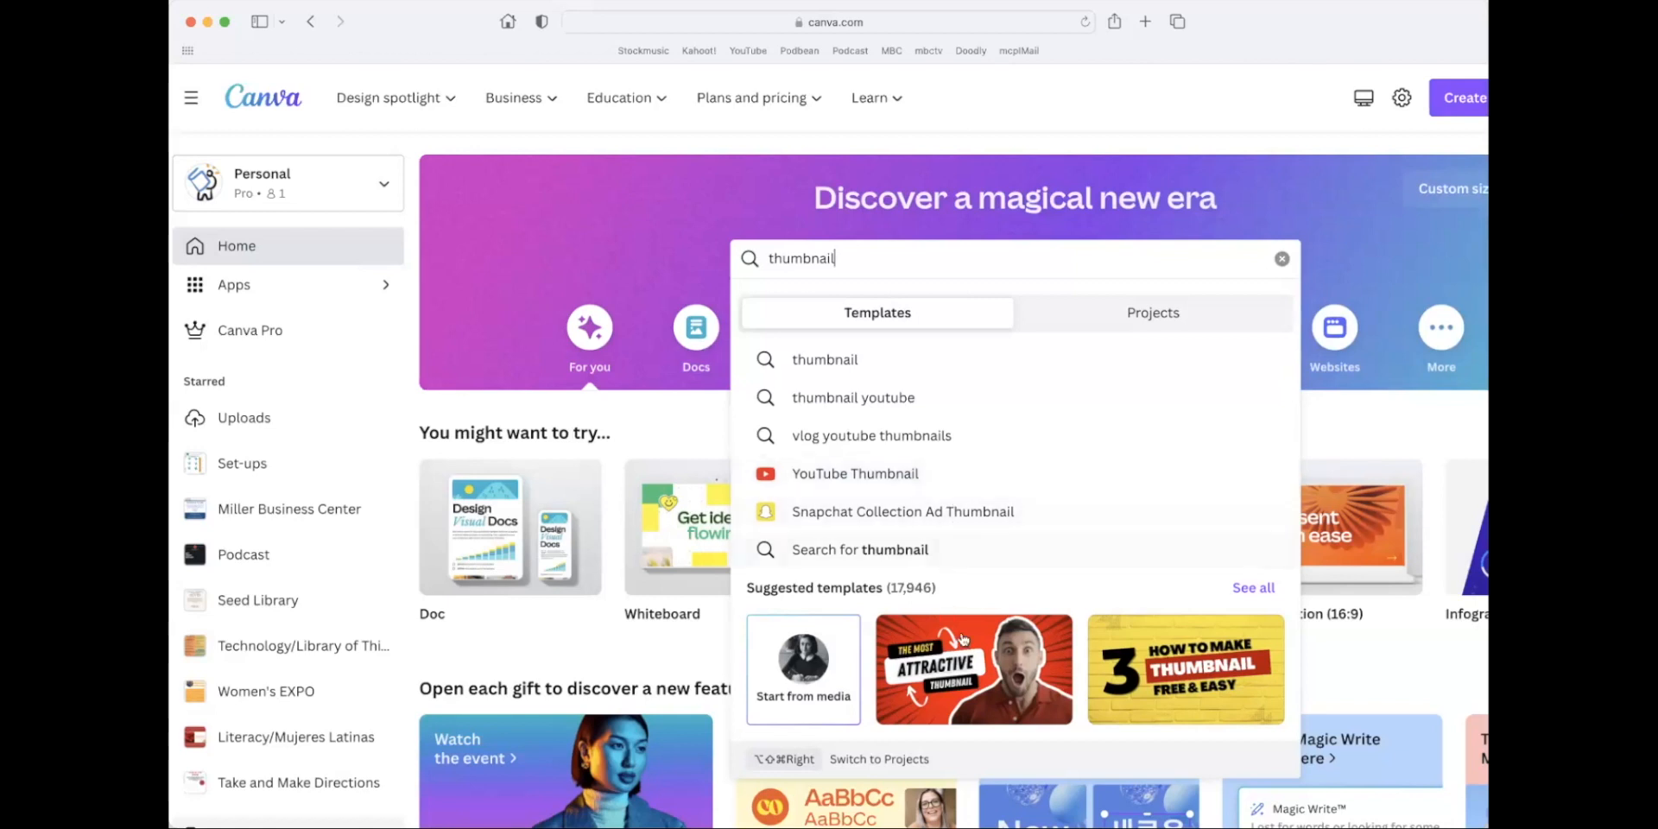
pyautogui.hscroll(4, 1028, 605)
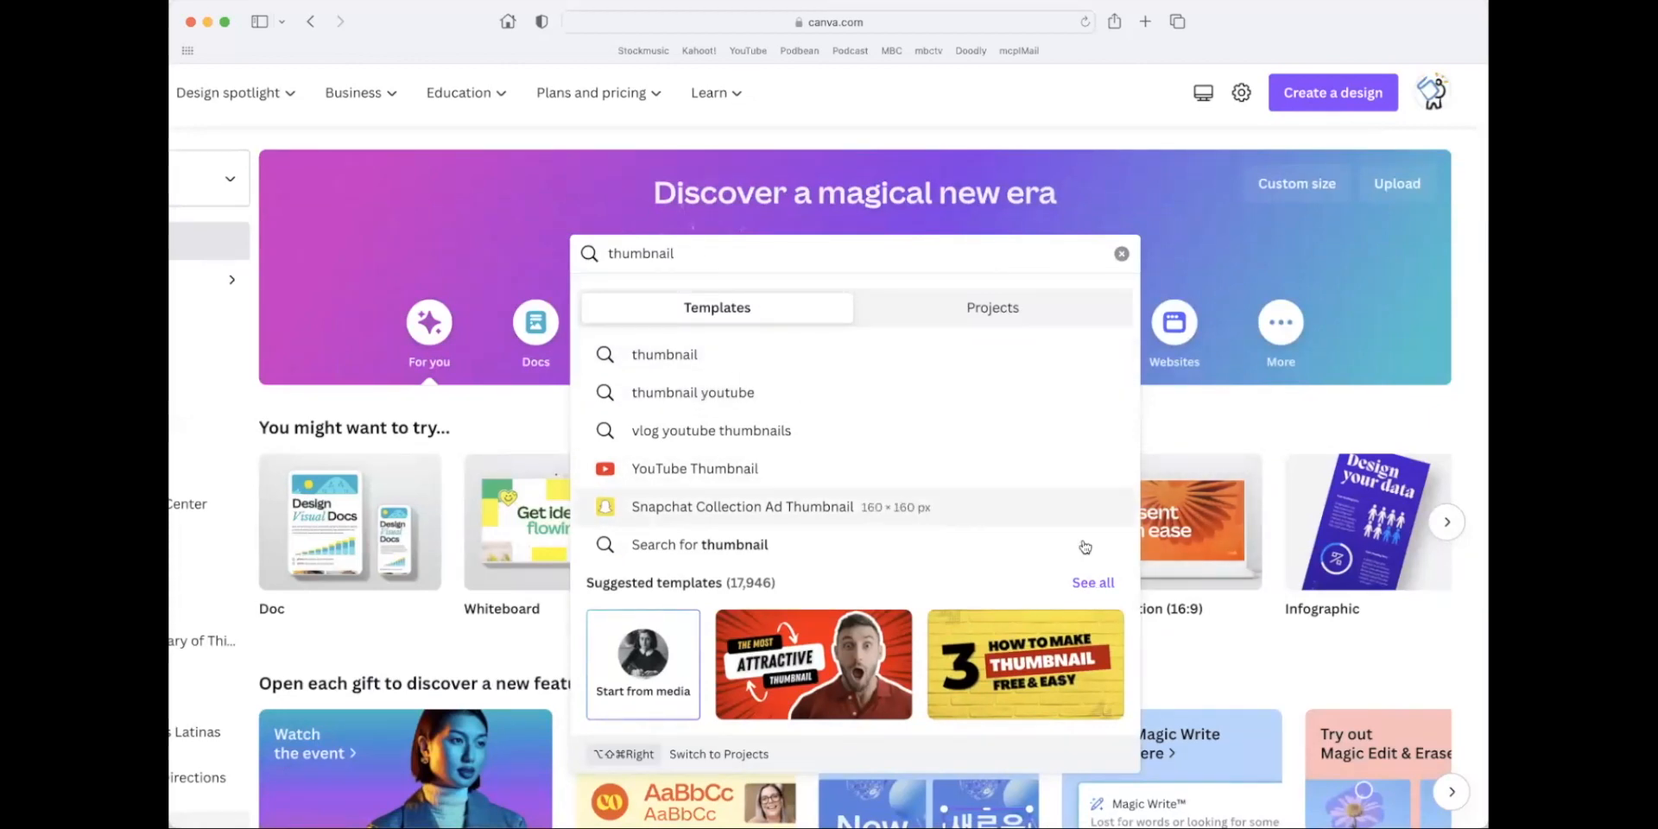
pyautogui.click(1097, 583)
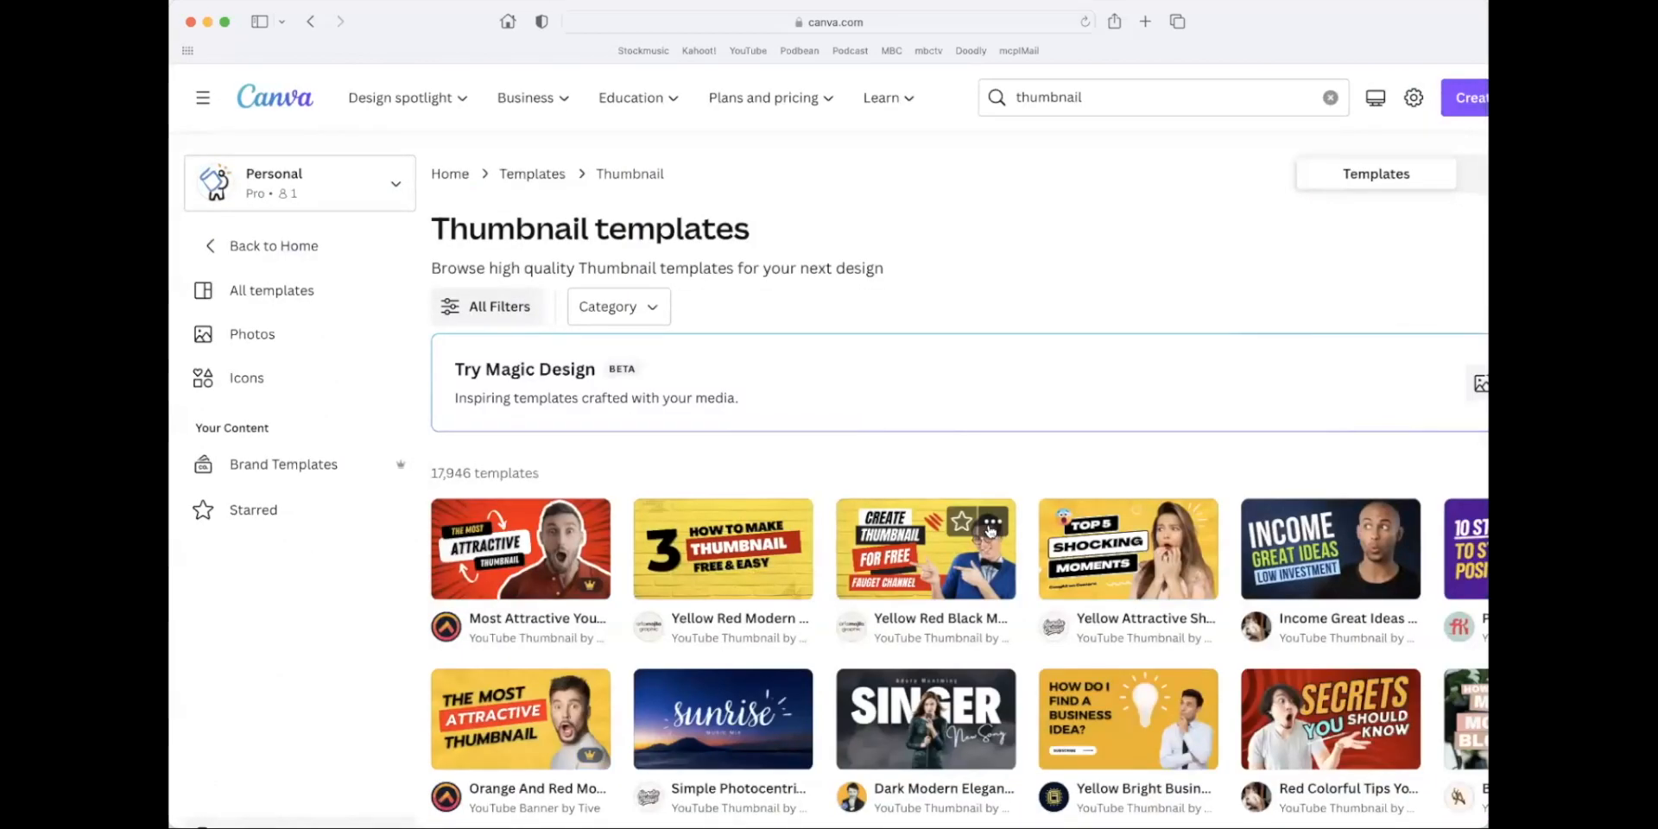
# Find the red "Maximize Your Financial Success" YouTube thumbnail template and open it for customizing.
pyautogui.scroll(-5, 991, 530)
pyautogui.scroll(-10, 991, 530)
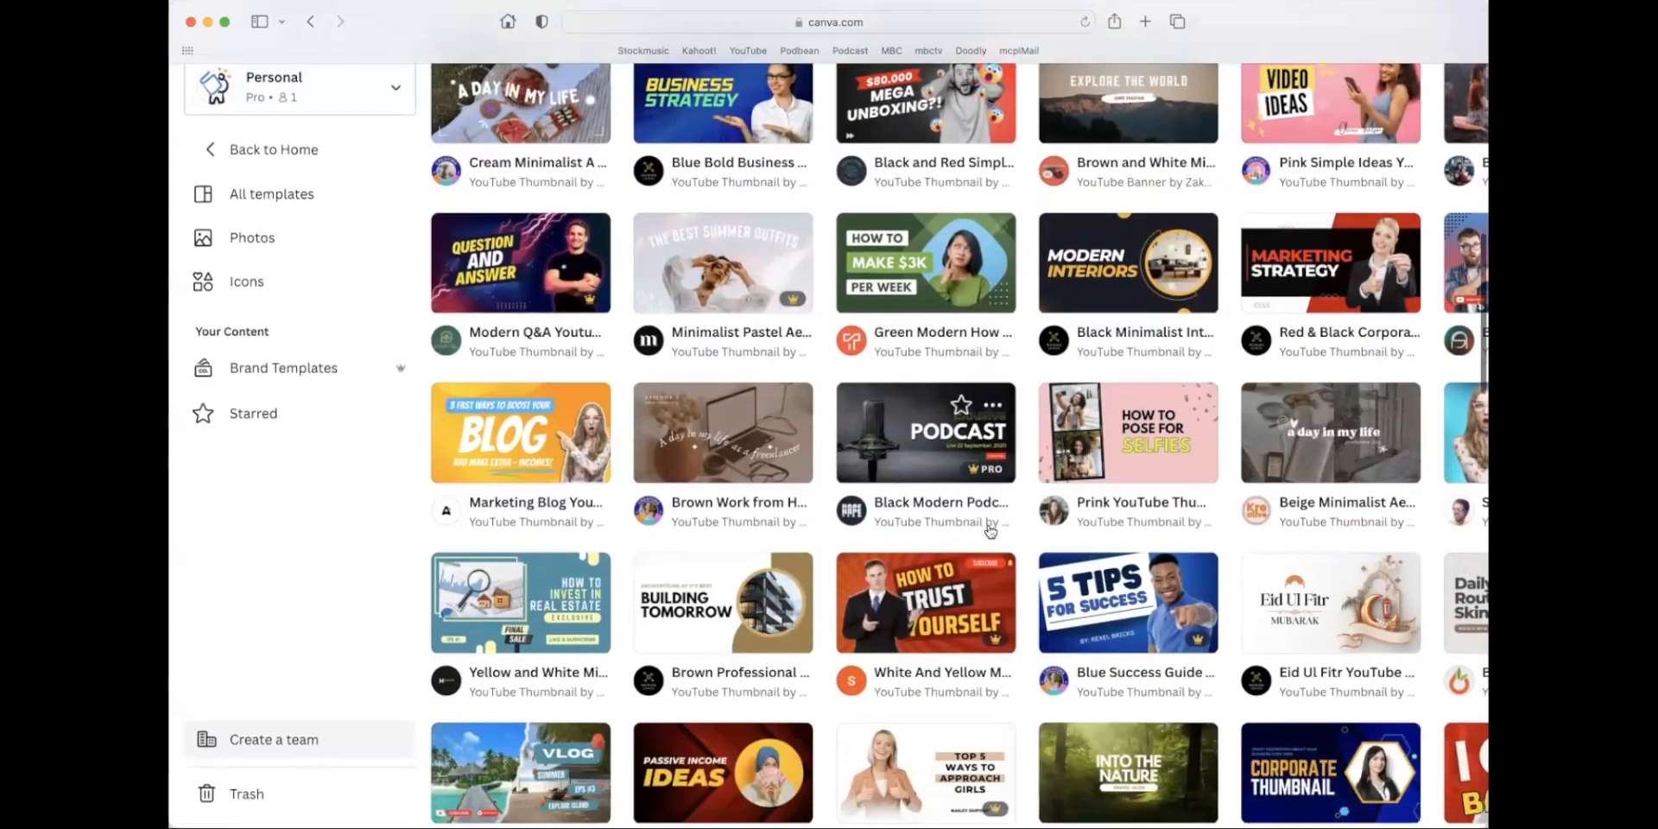
pyautogui.scroll(-6, 991, 530)
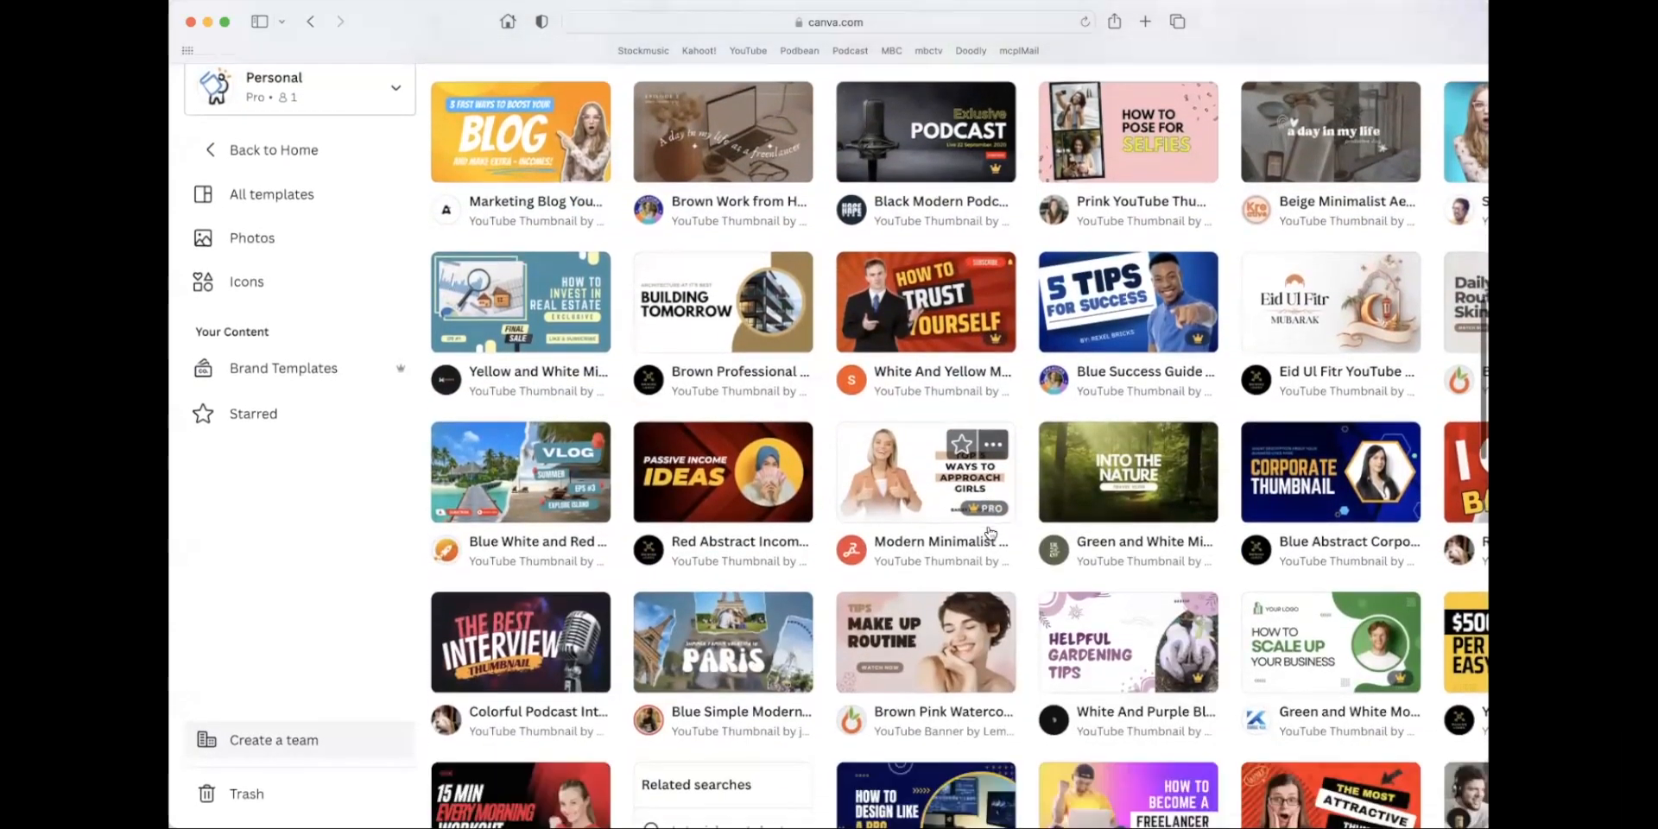
pyautogui.scroll(-4, 990, 531)
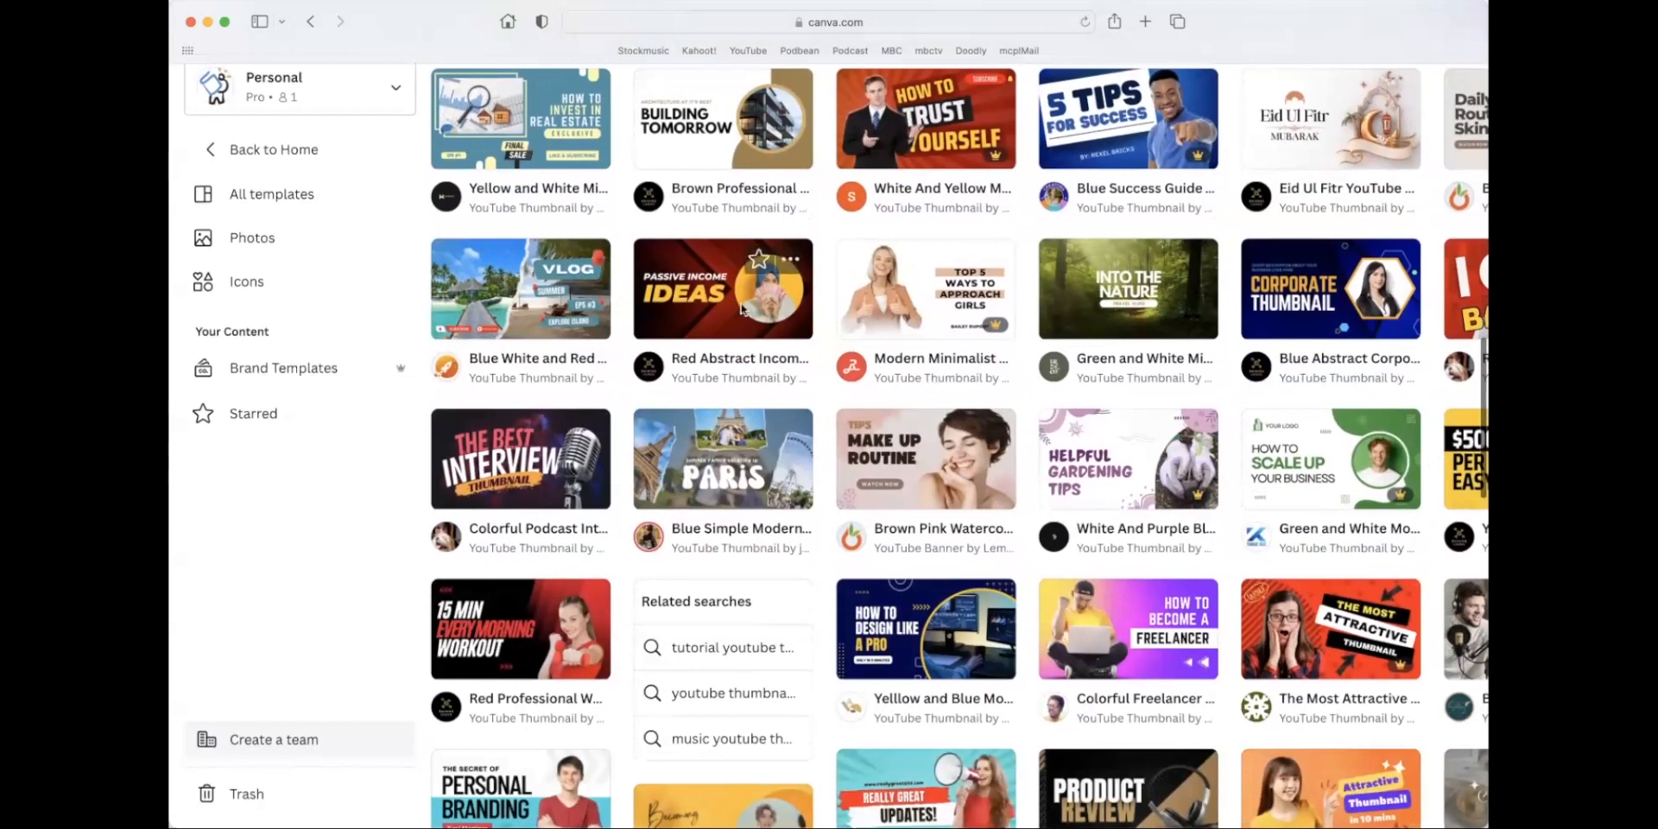
pyautogui.scroll(-8, 790, 445)
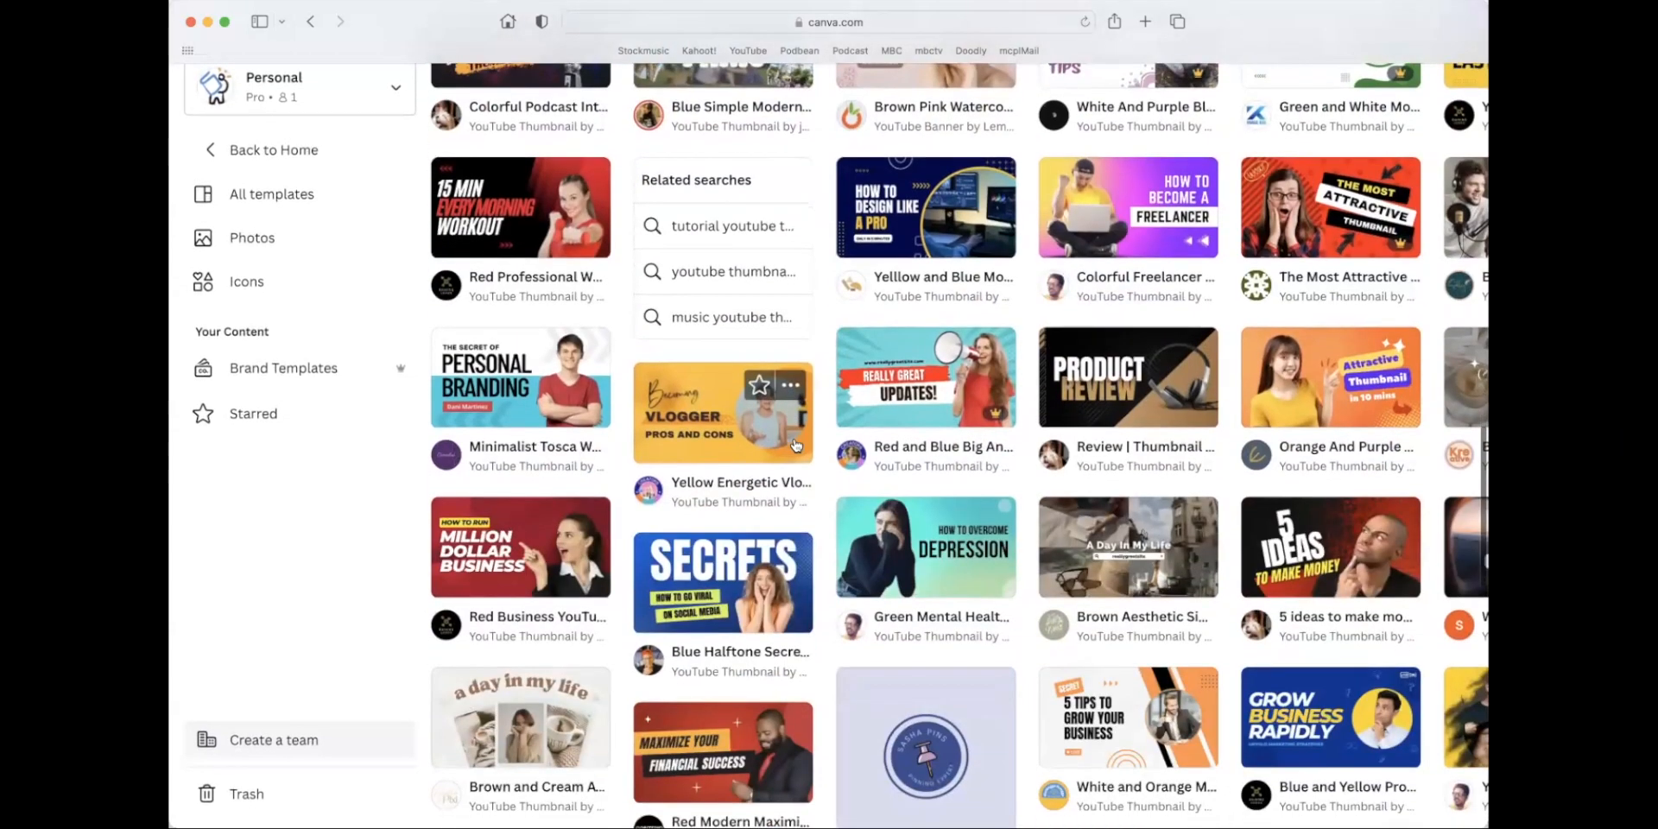
pyautogui.scroll(-4, 828, 449)
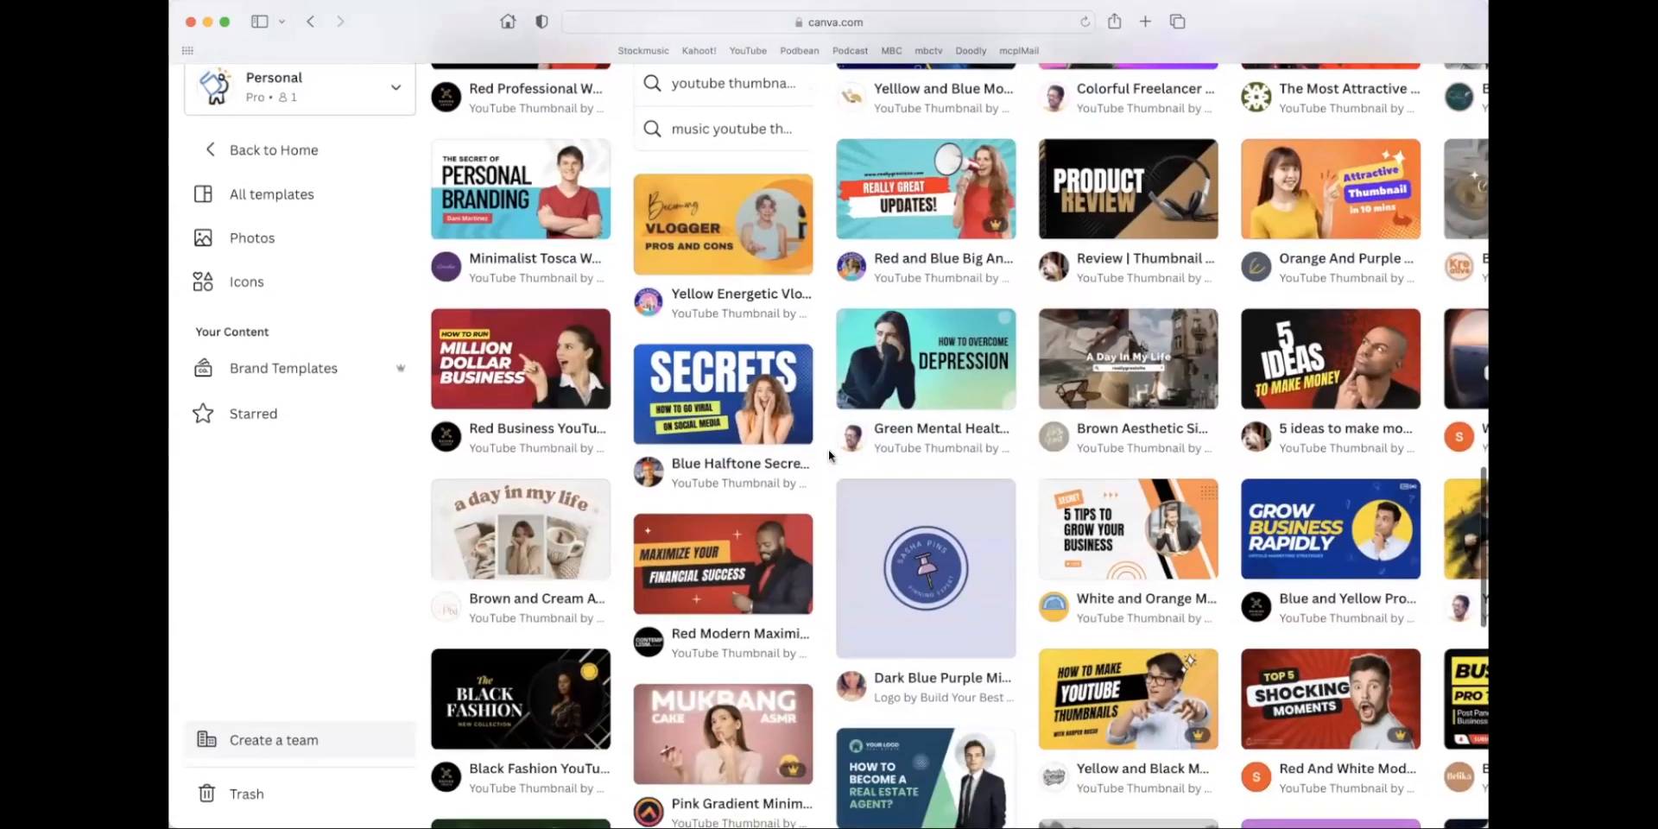
pyautogui.scroll(-2, 828, 451)
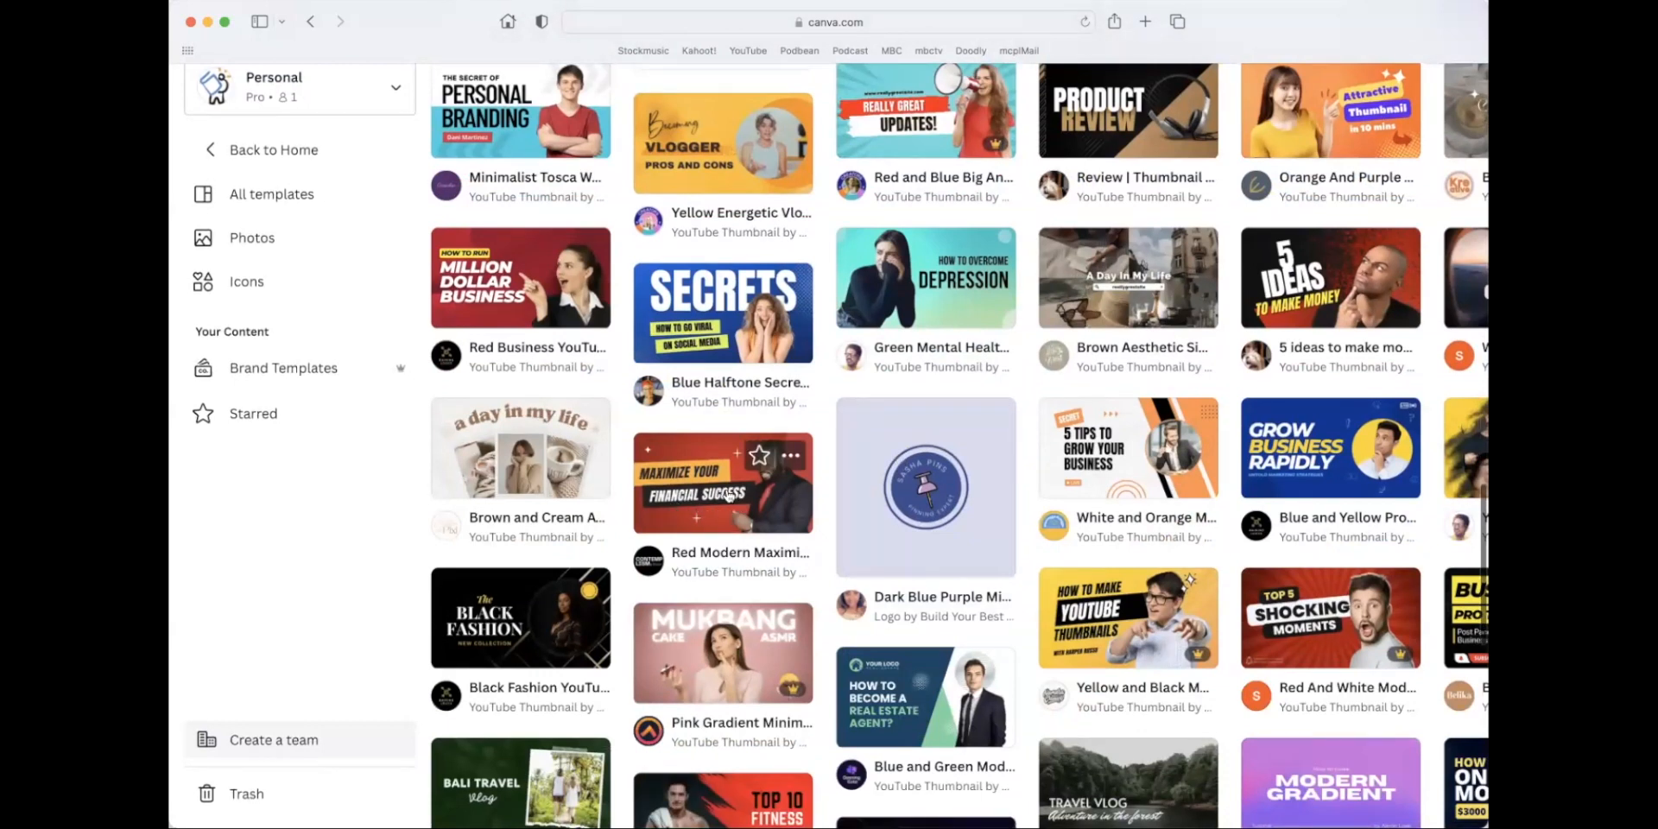
pyautogui.click(773, 525)
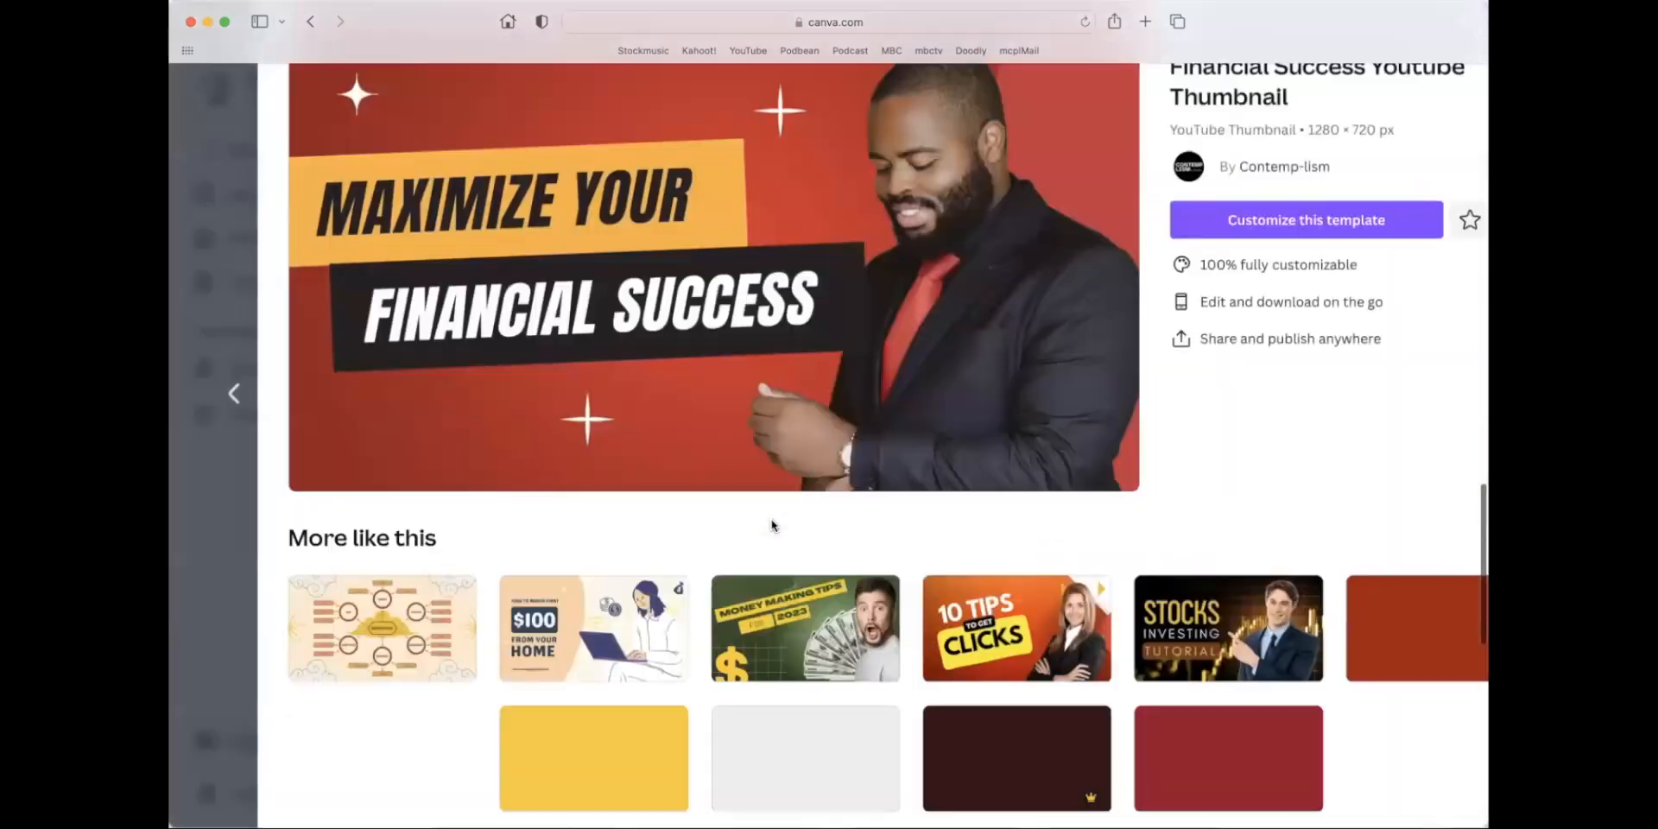
pyautogui.click(1246, 227)
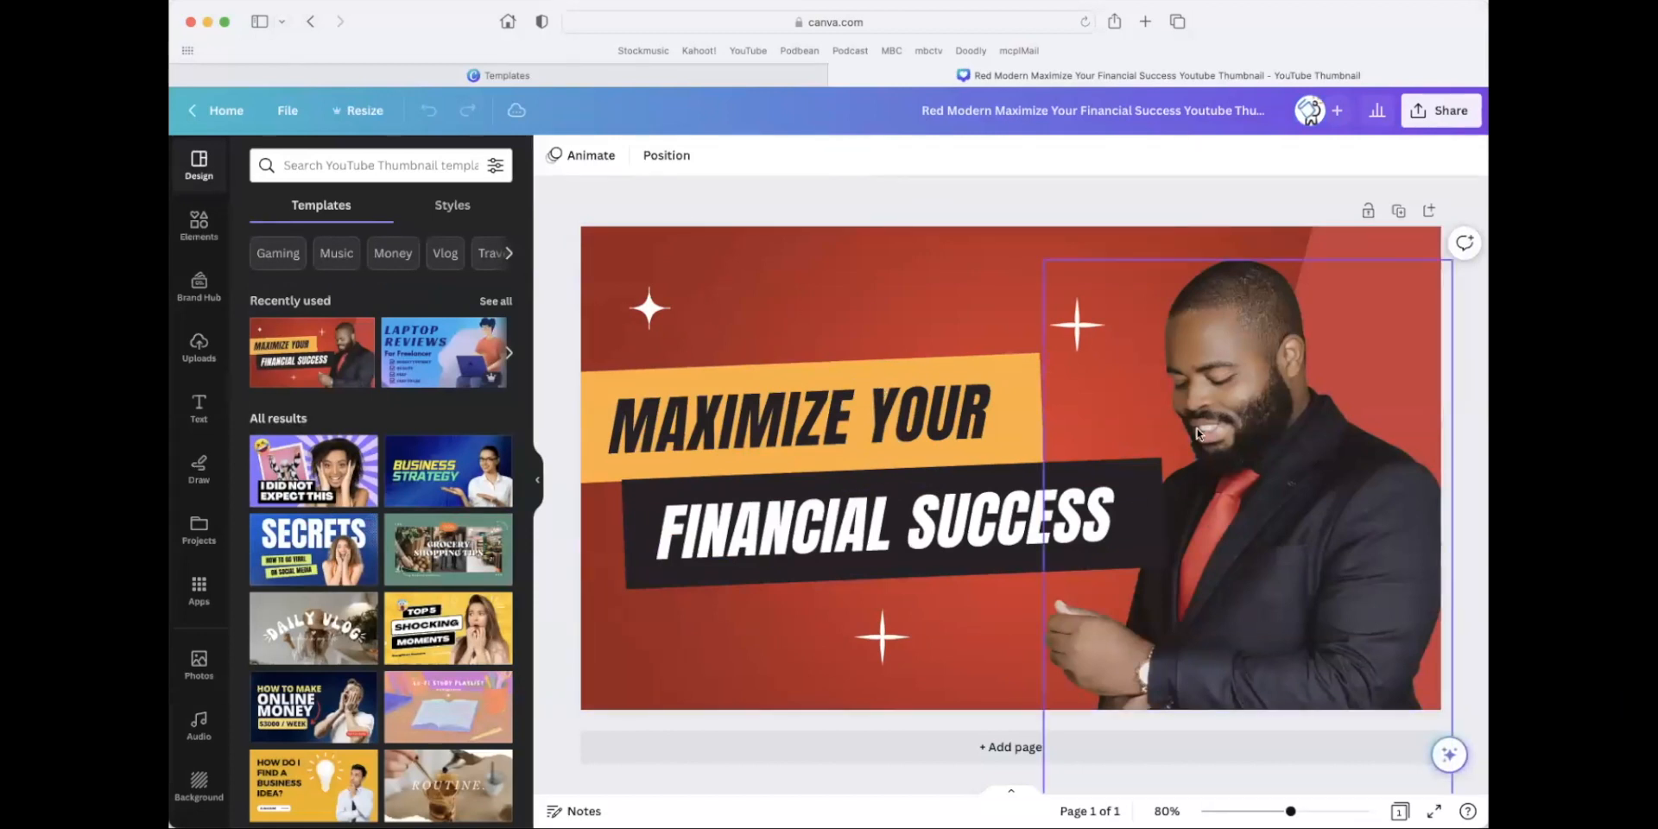
# Delete the photo of the man and replace the headline on the yellow banner with "JOIN US FOR OUR".
pyautogui.click(1259, 466)
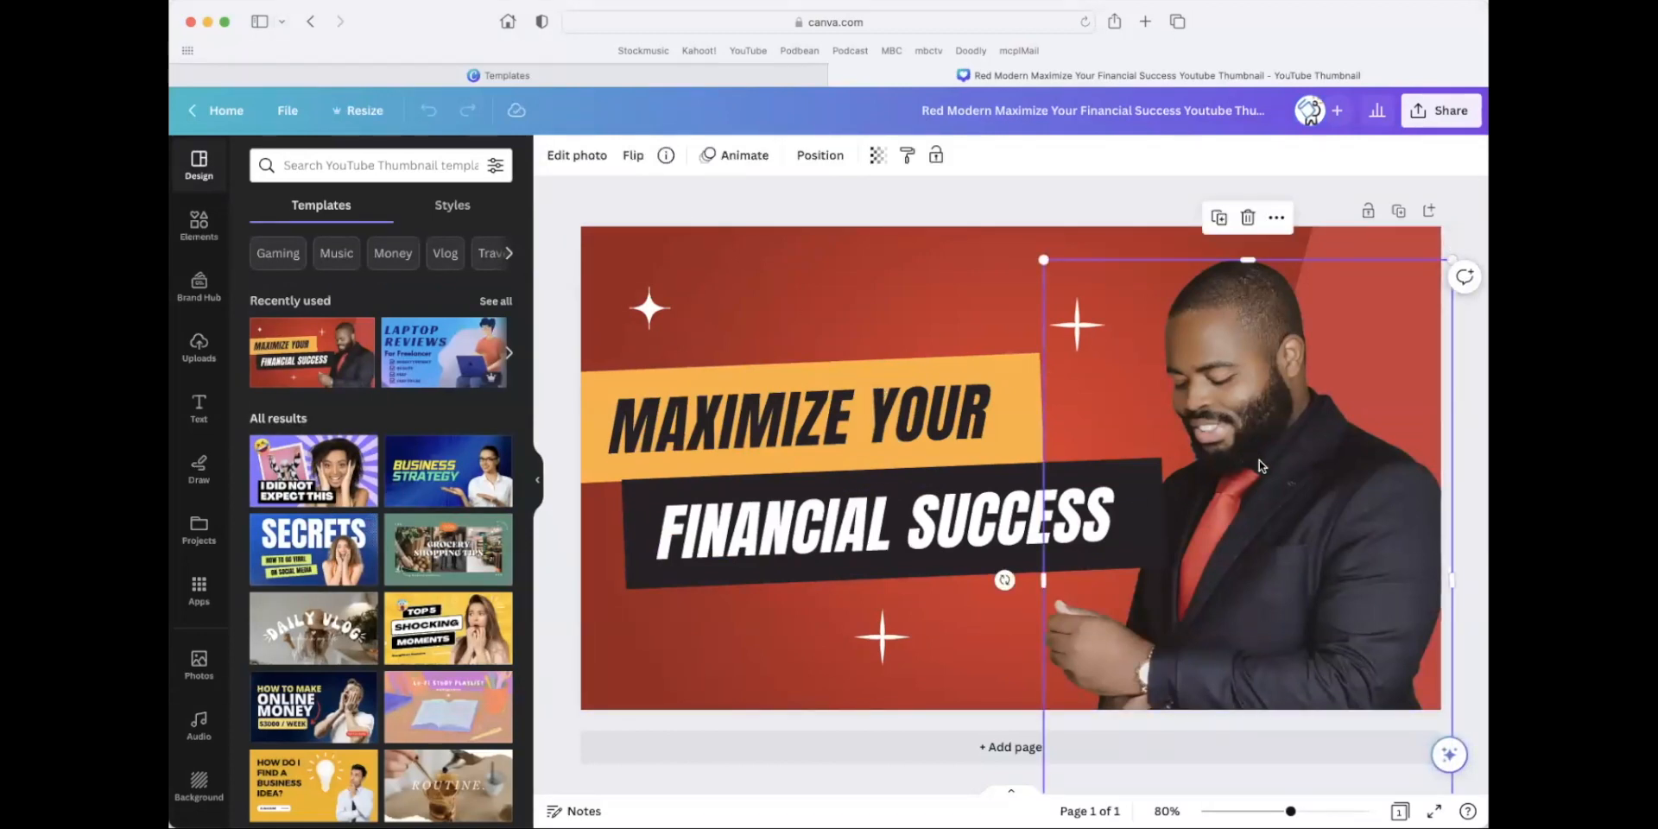
pyautogui.press('Delete')
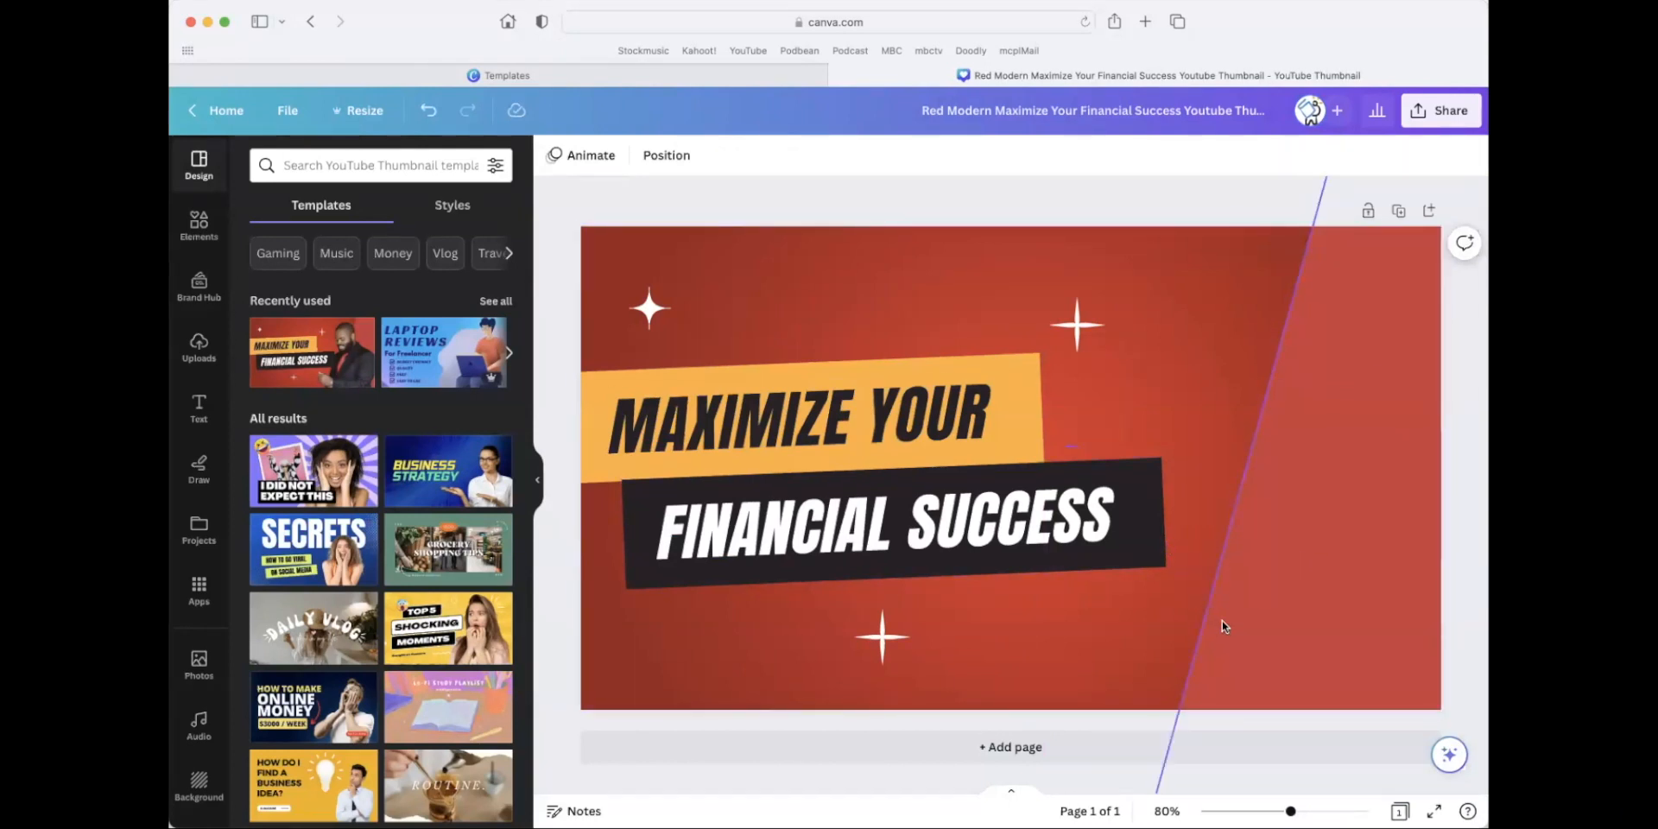
pyautogui.doubleClick(796, 418)
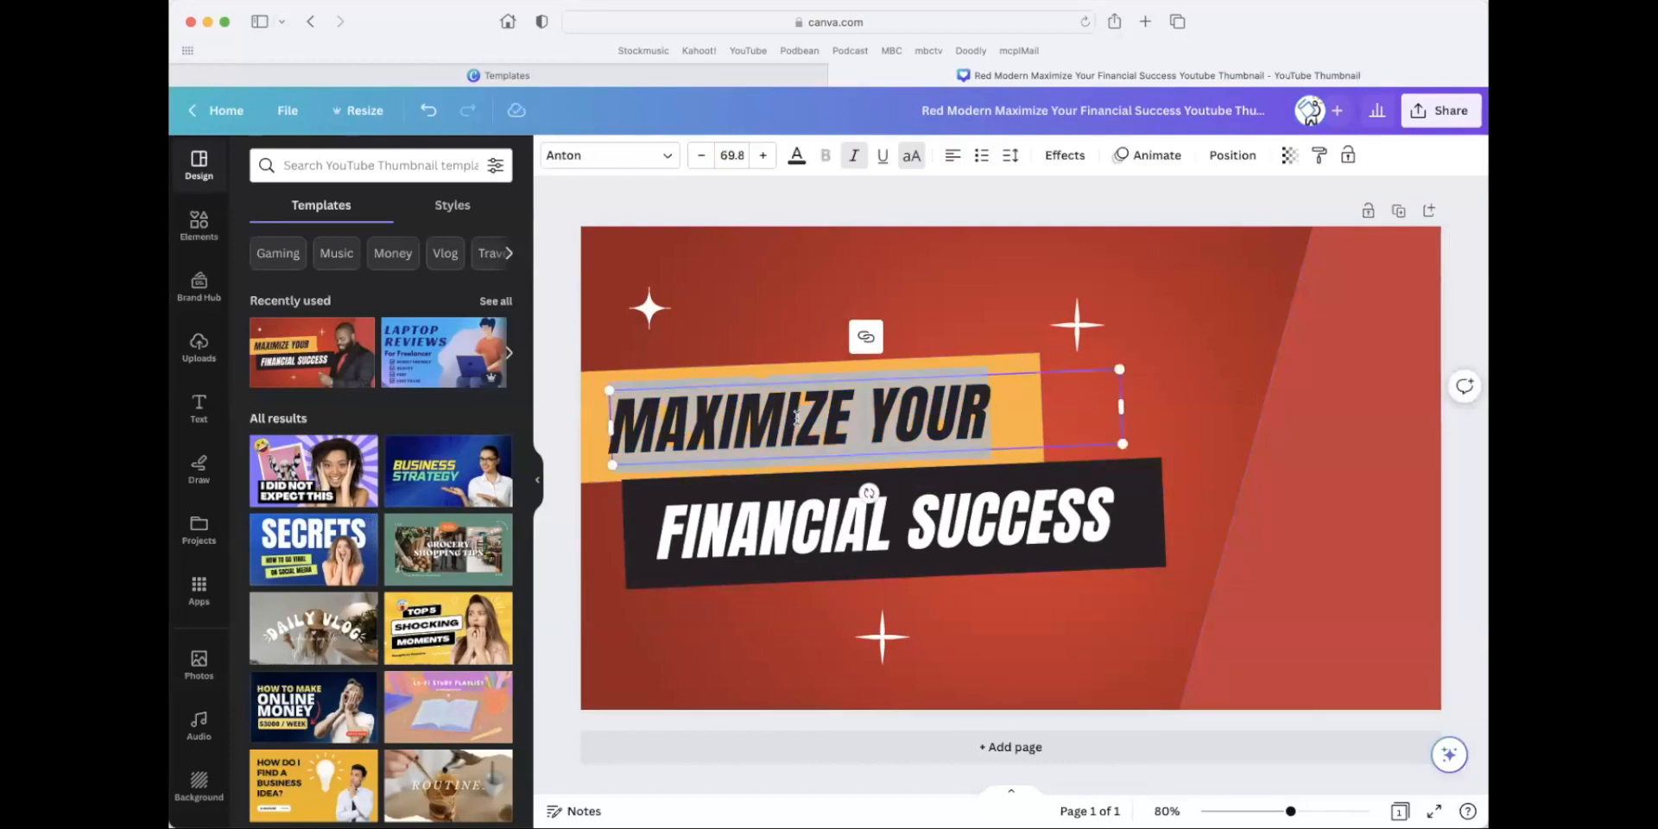
pyautogui.write('JOIN ')
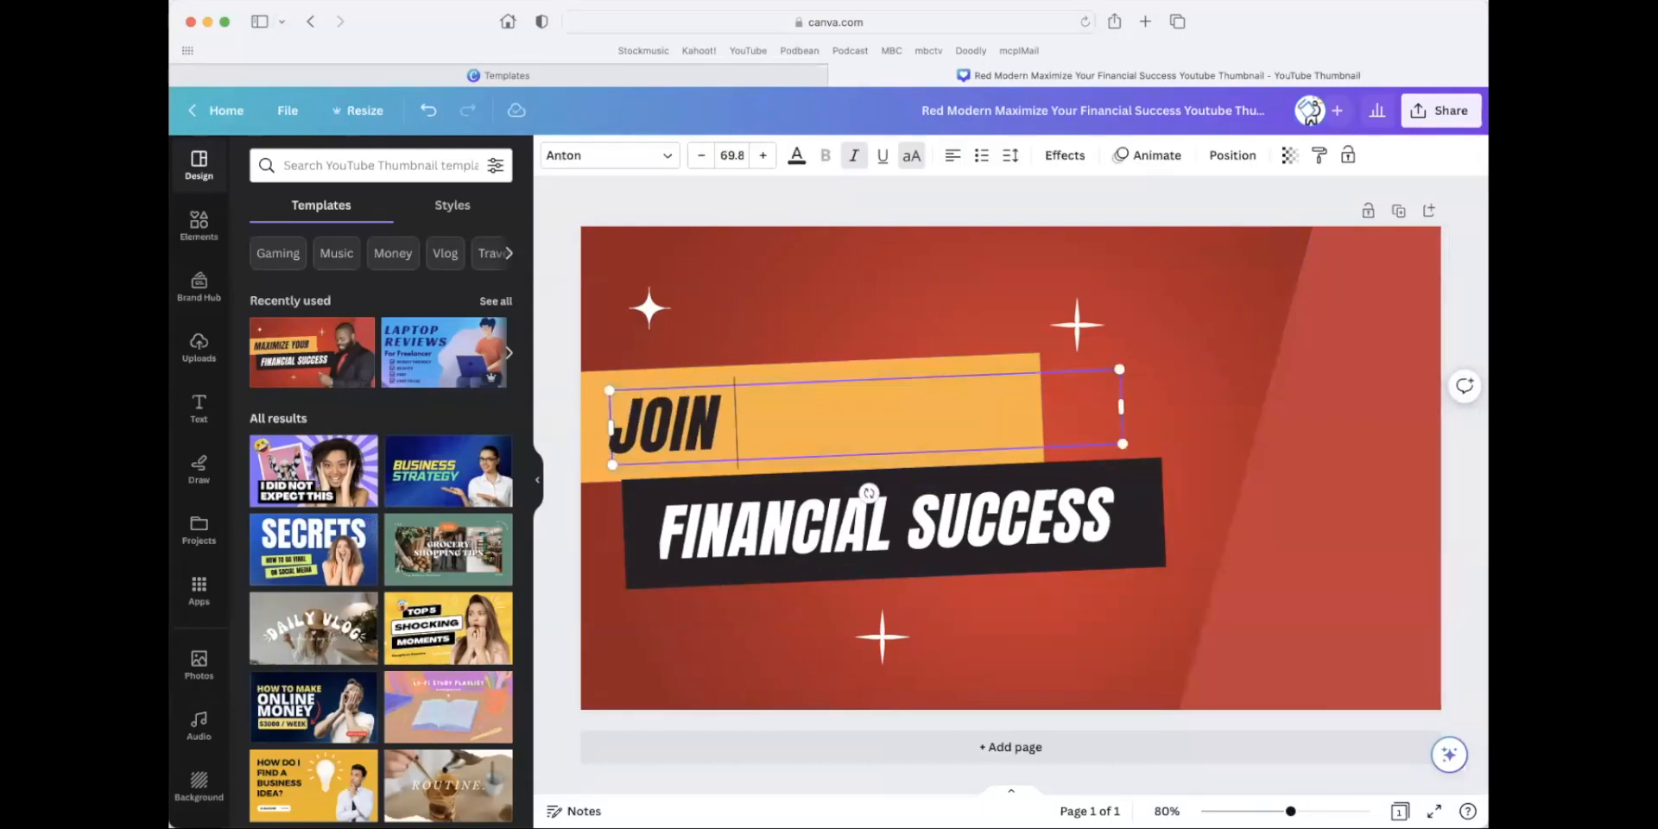
pyautogui.write('US FOR OUR')
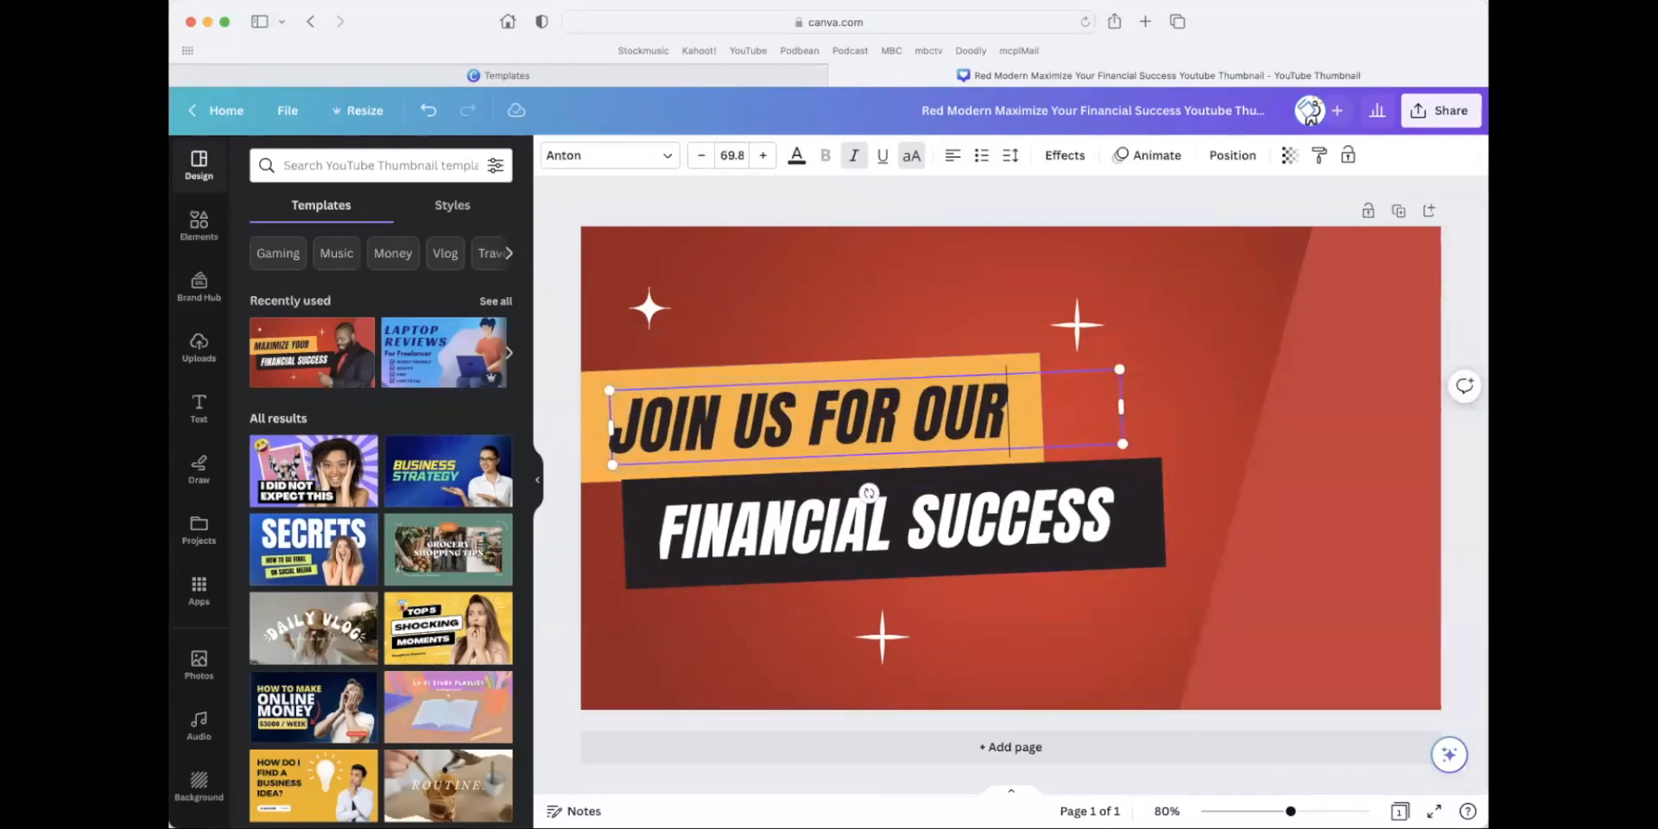
# Replace the headline on the black banner with "CHARITY EVENT".
pyautogui.moveTo(663, 533); pyautogui.dragTo(925, 527)
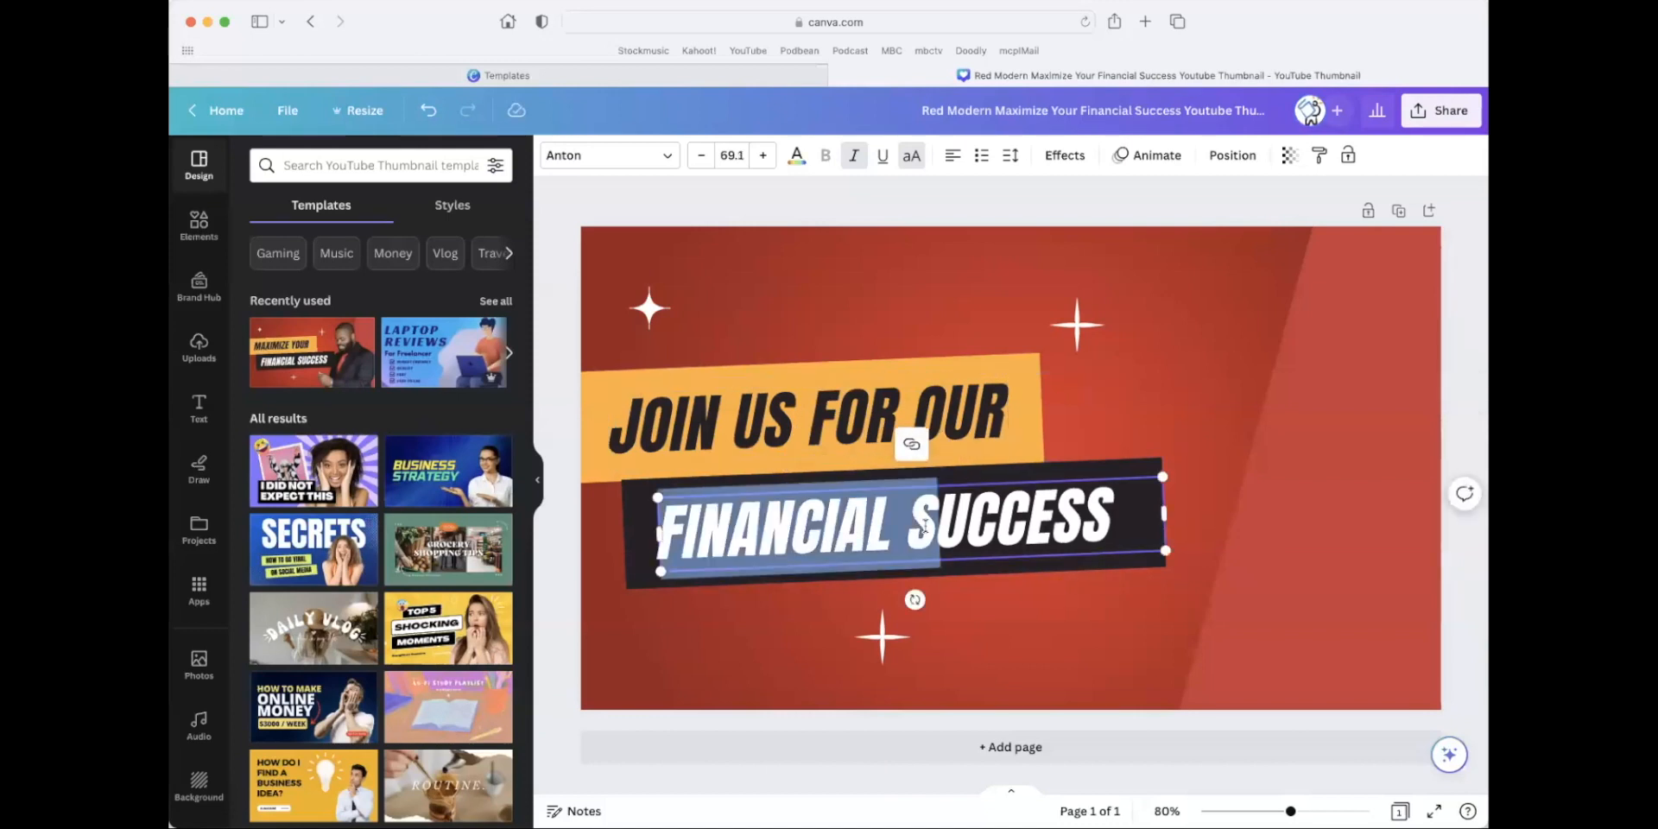
pyautogui.write('CHAR')
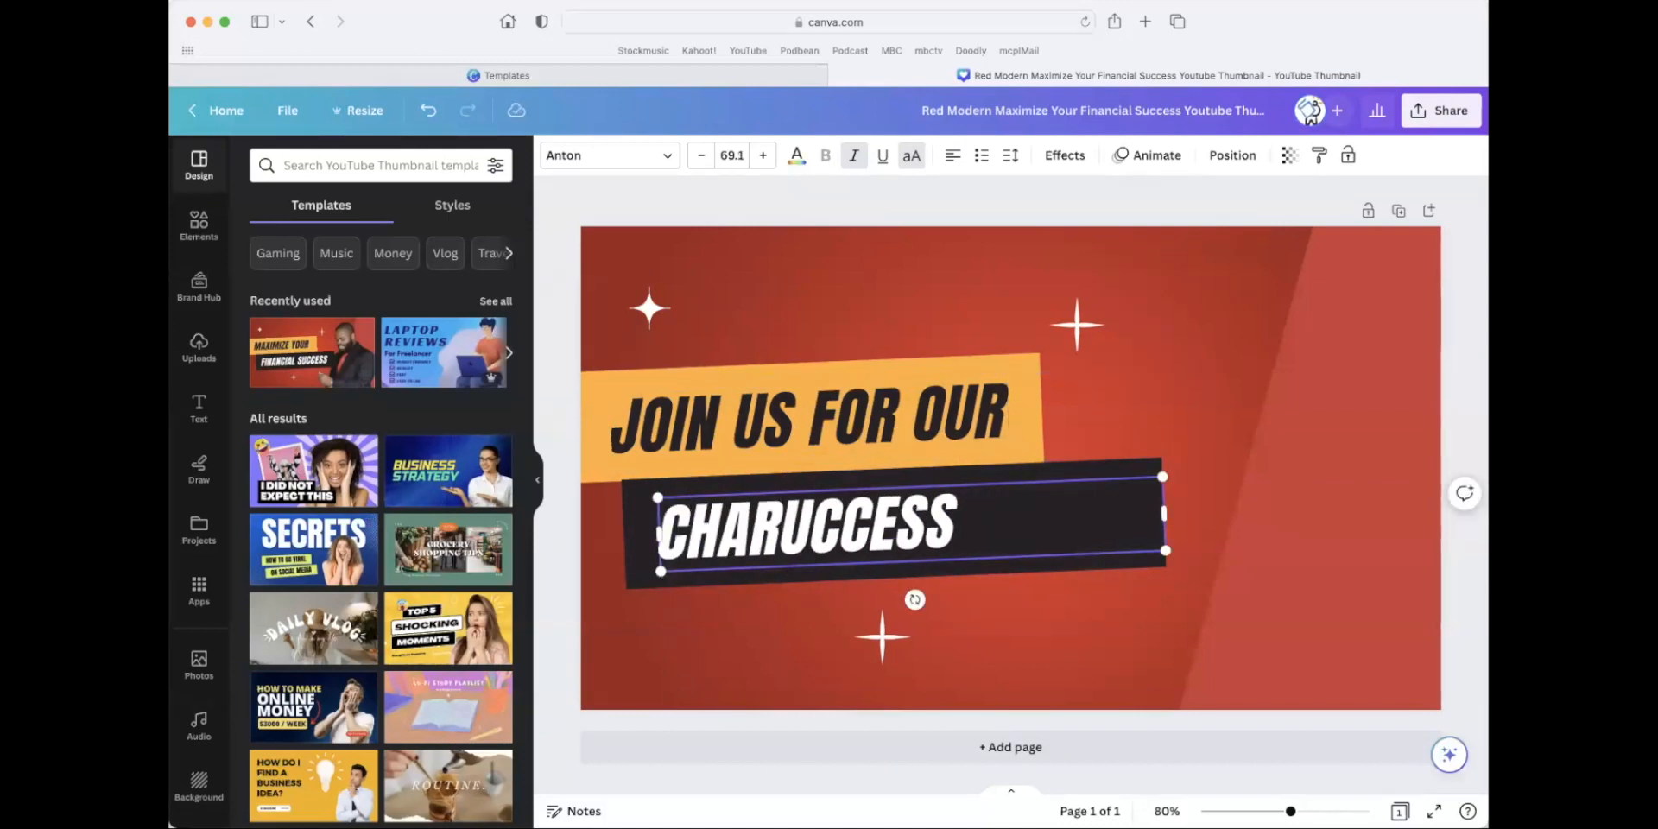
pyautogui.press('Delete')
pyautogui.press('Delete')
pyautogui.press('Delete')
pyautogui.press('Delete')
pyautogui.press('Delete')
pyautogui.press('Delete')
pyautogui.write('ITY EVENT')
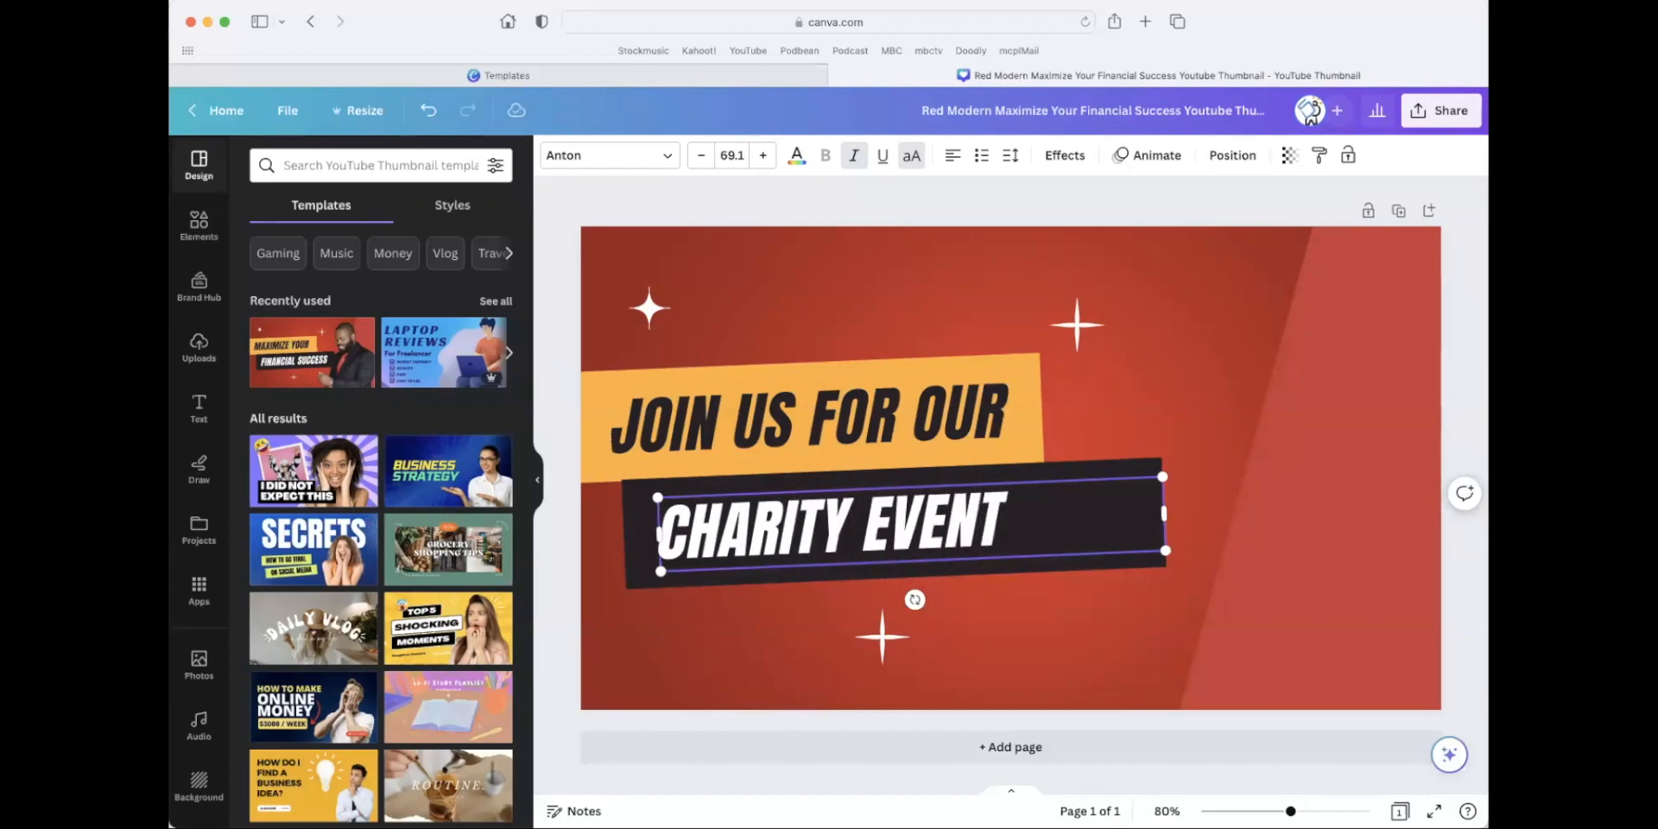
pyautogui.click(671, 205)
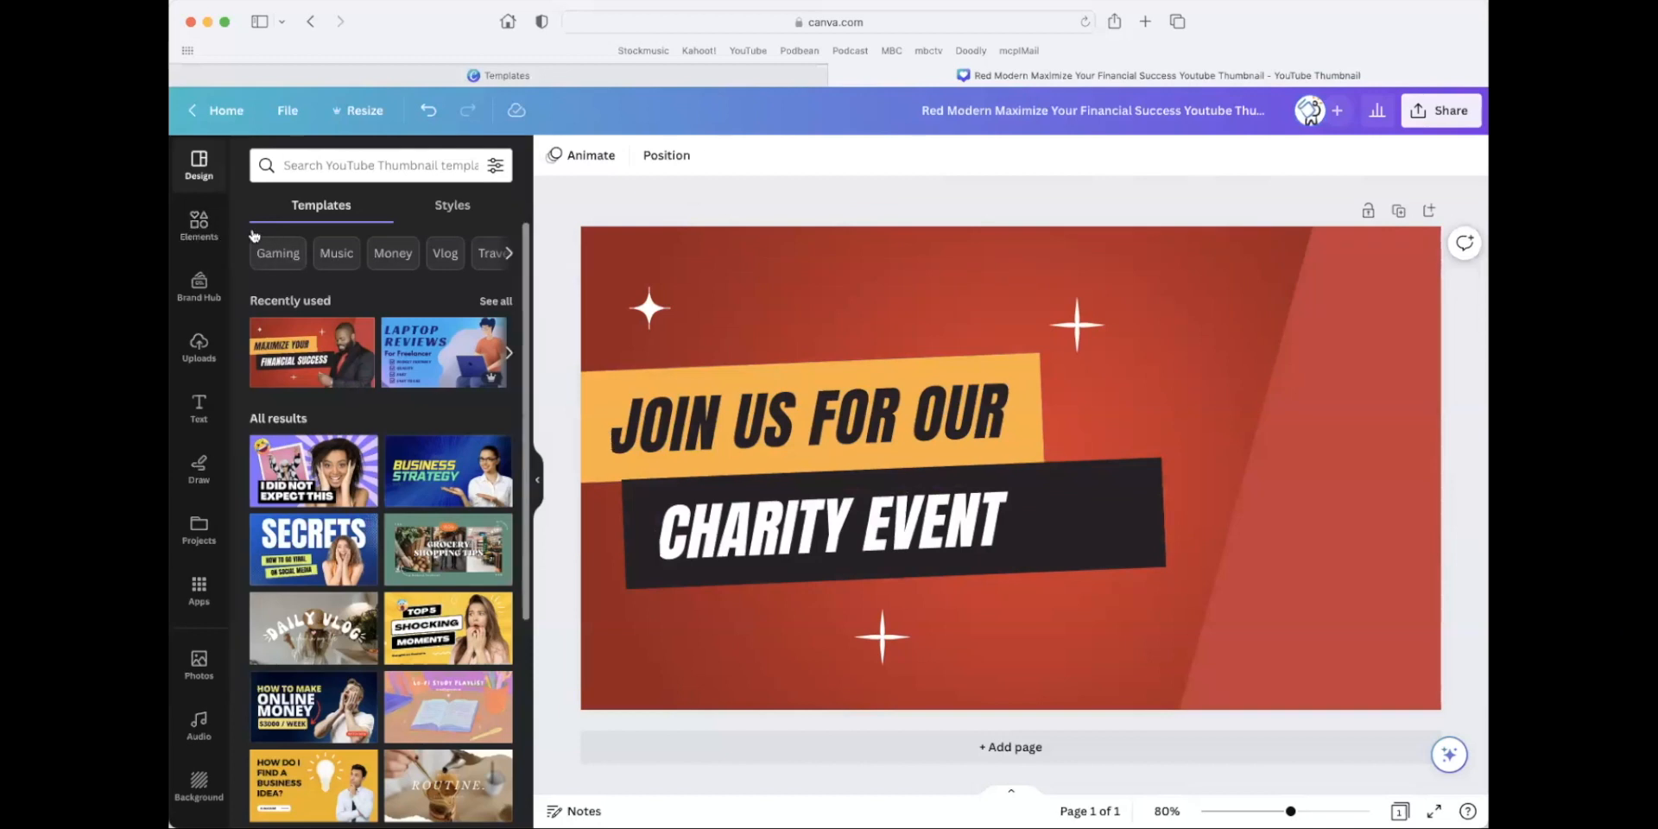
# Search the elements for "golf cart" and show all matching graphics.
pyautogui.click(203, 232)
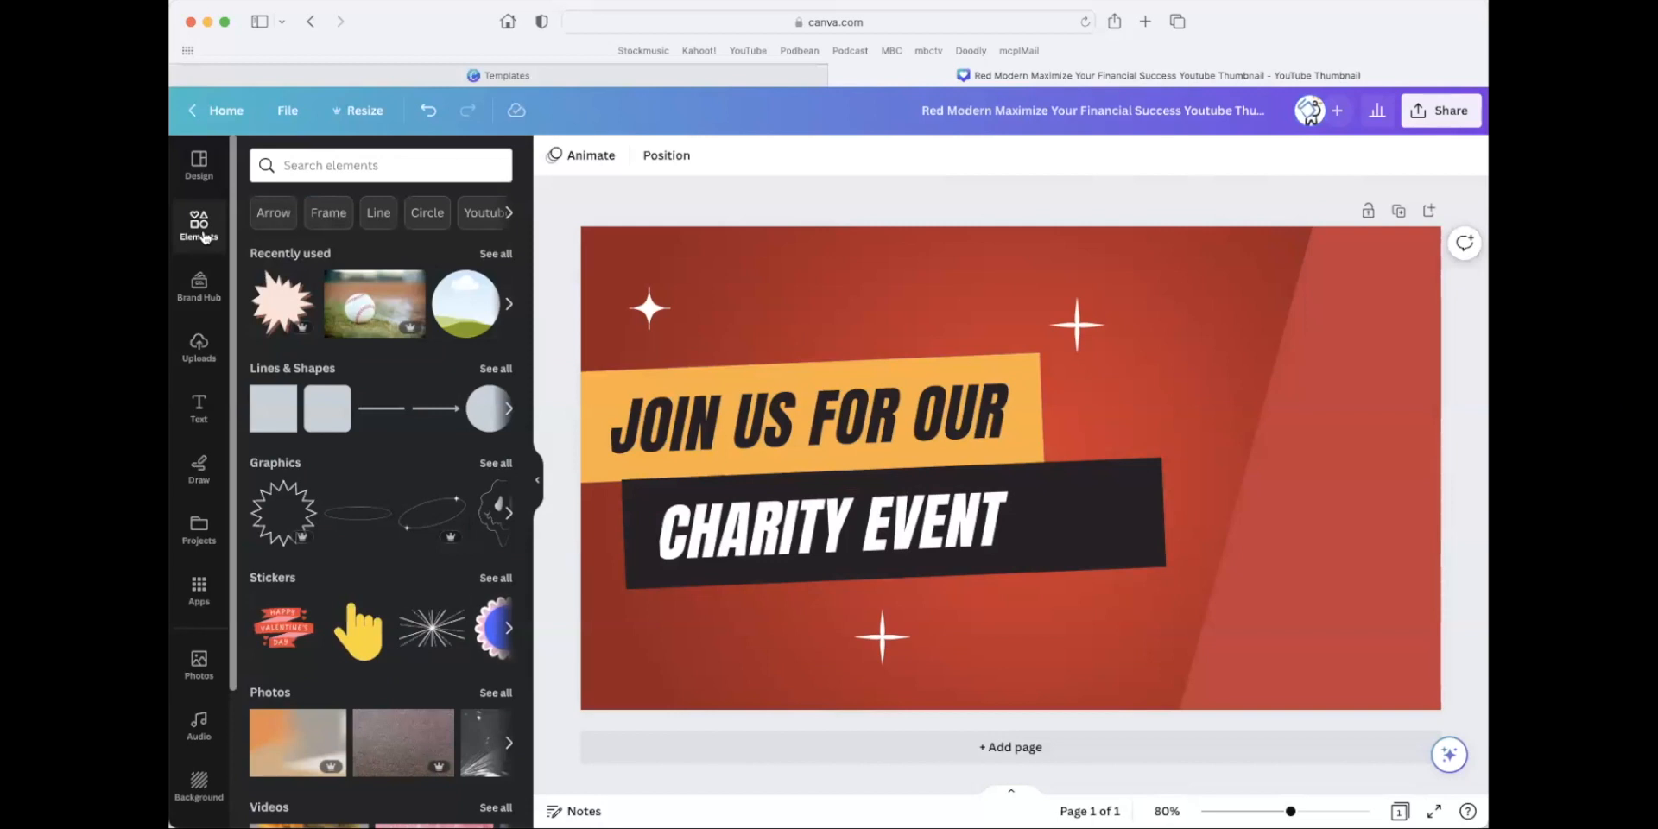
pyautogui.click(373, 166)
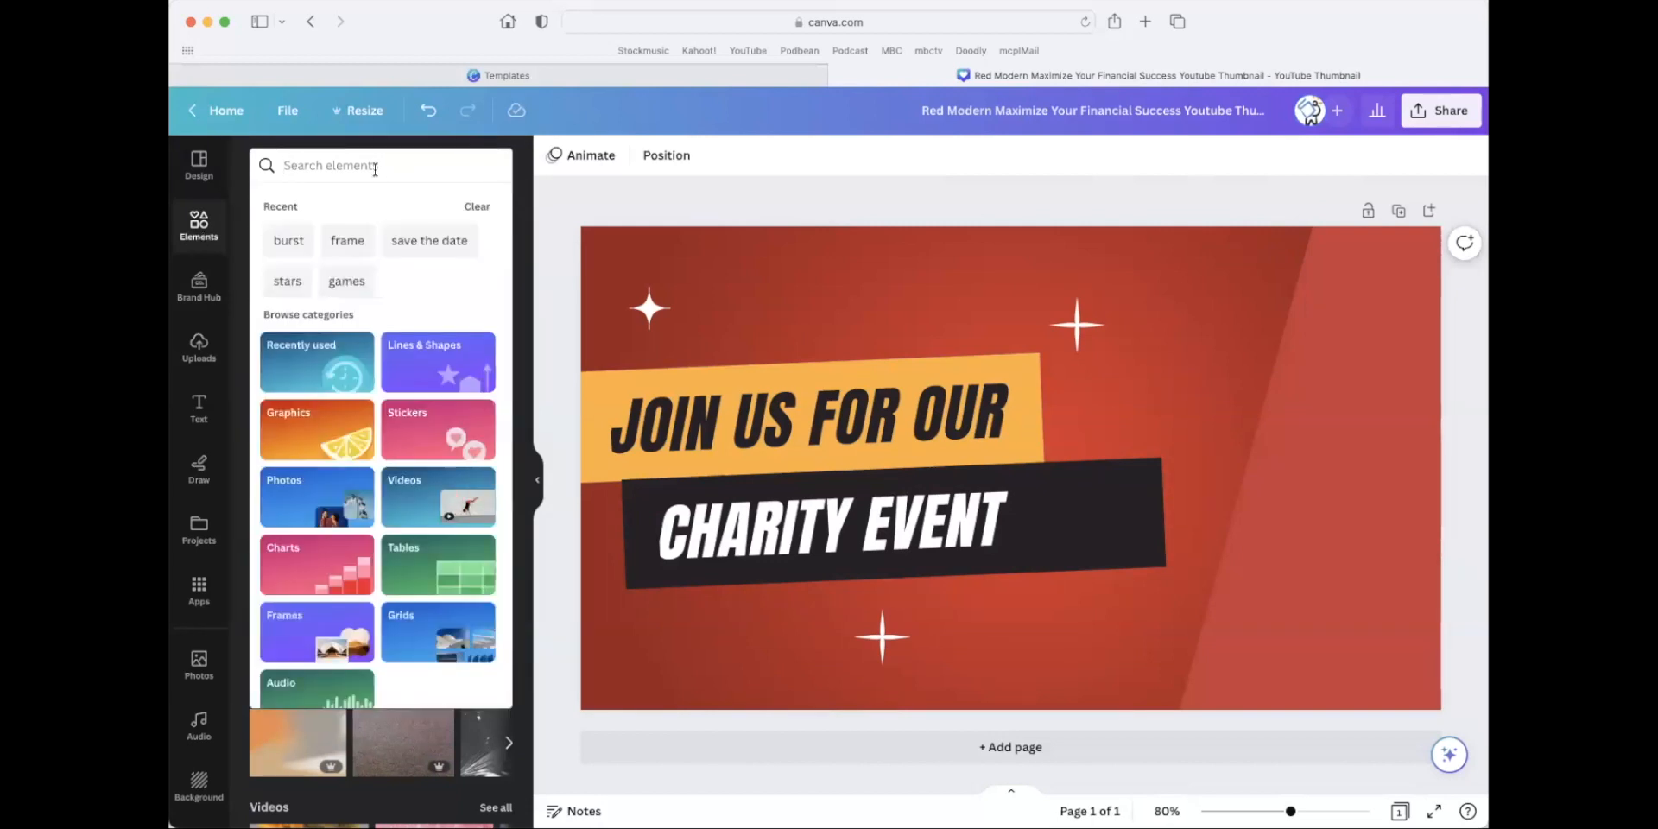
pyautogui.write('golf')
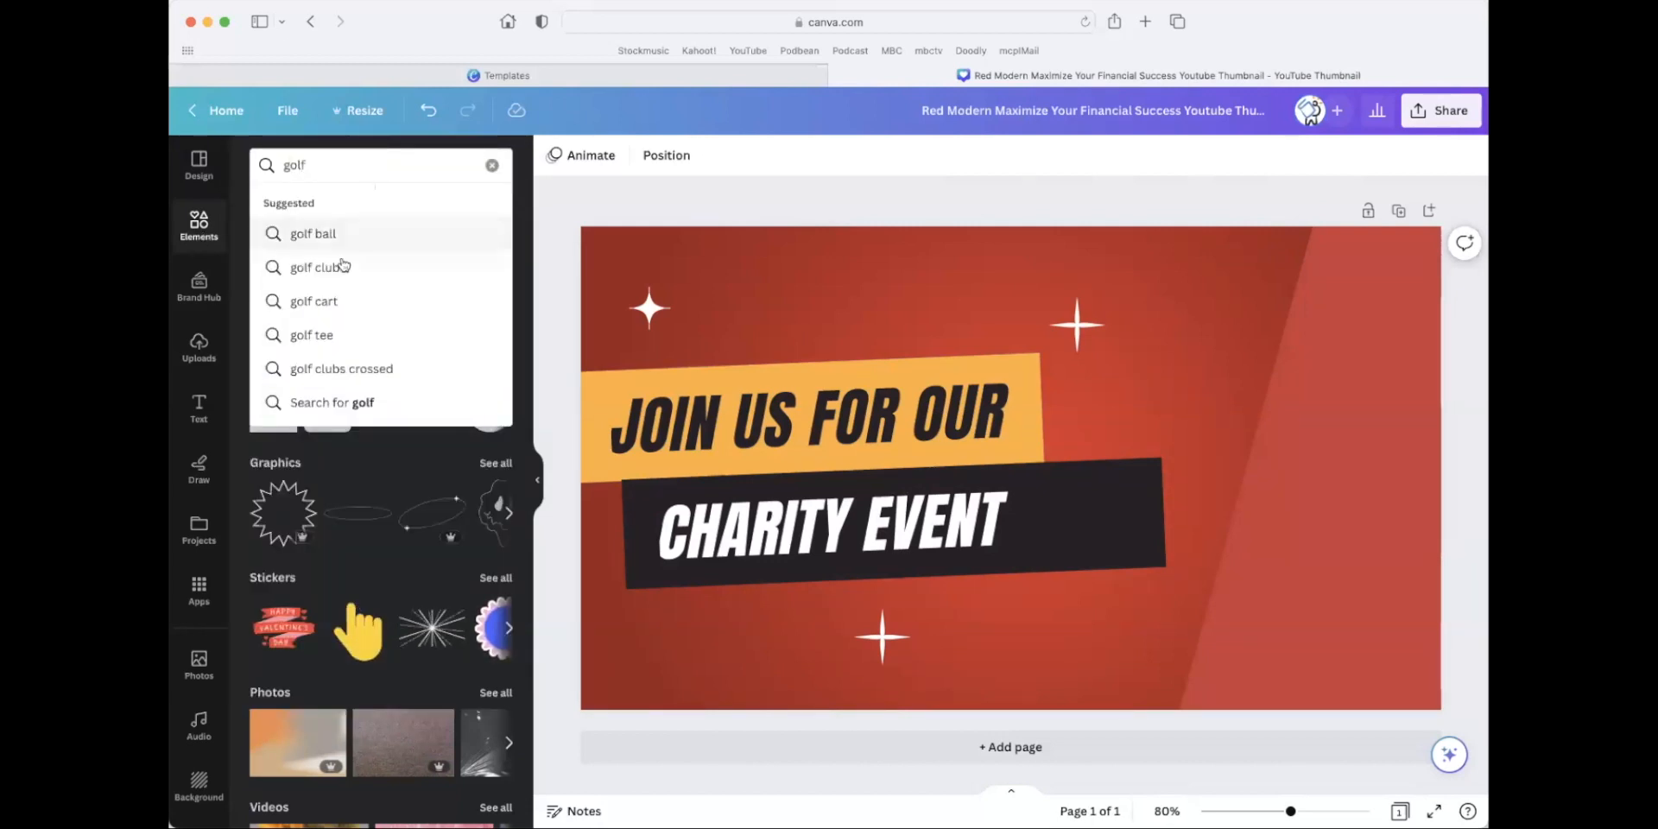
pyautogui.click(330, 301)
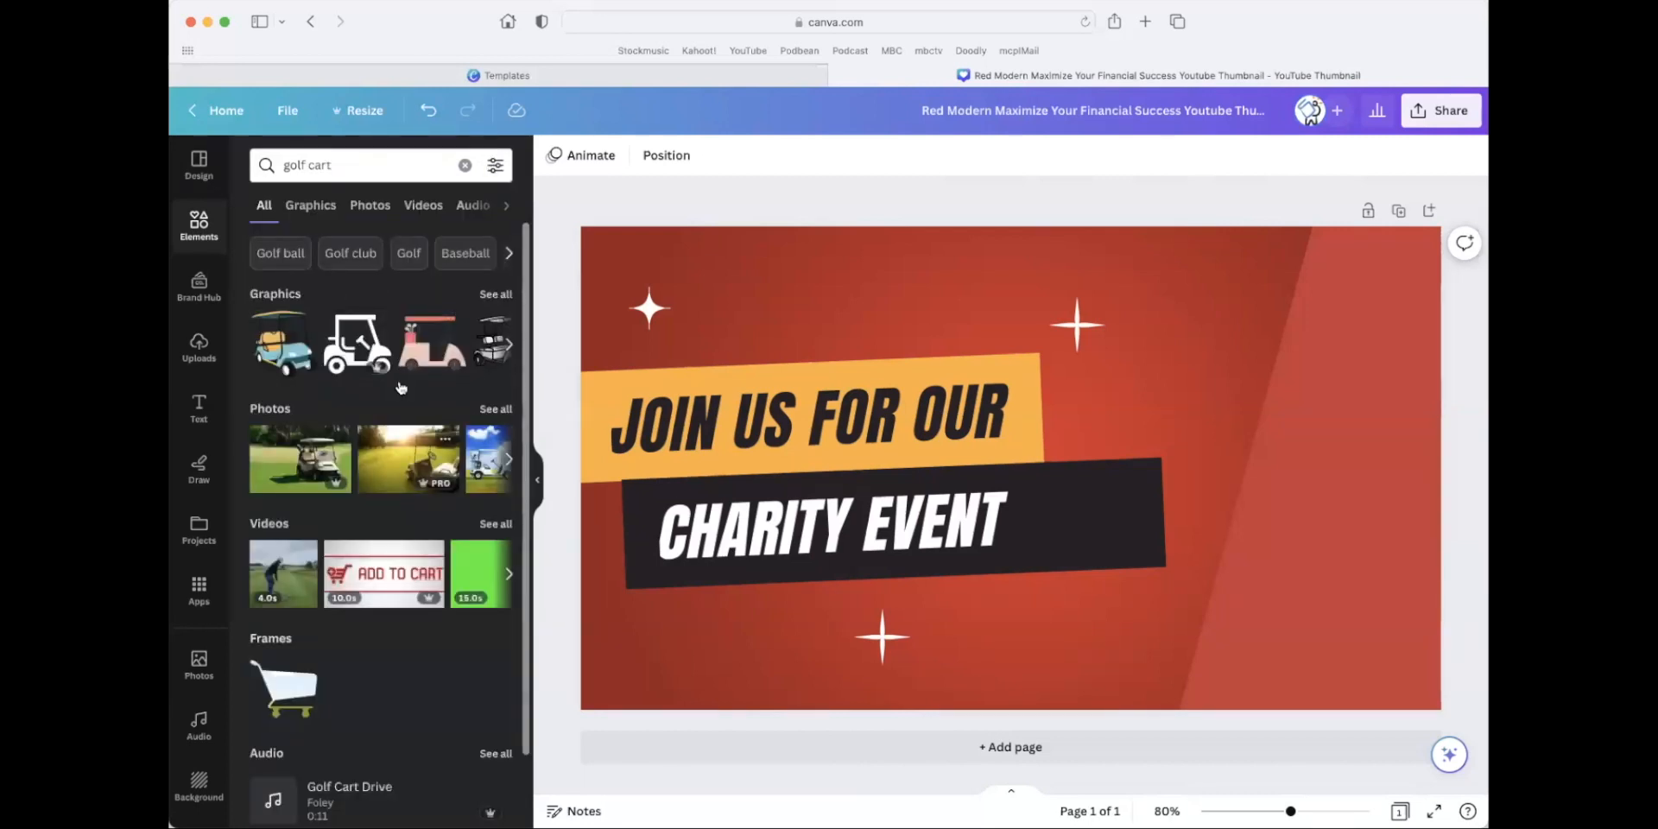
pyautogui.click(496, 294)
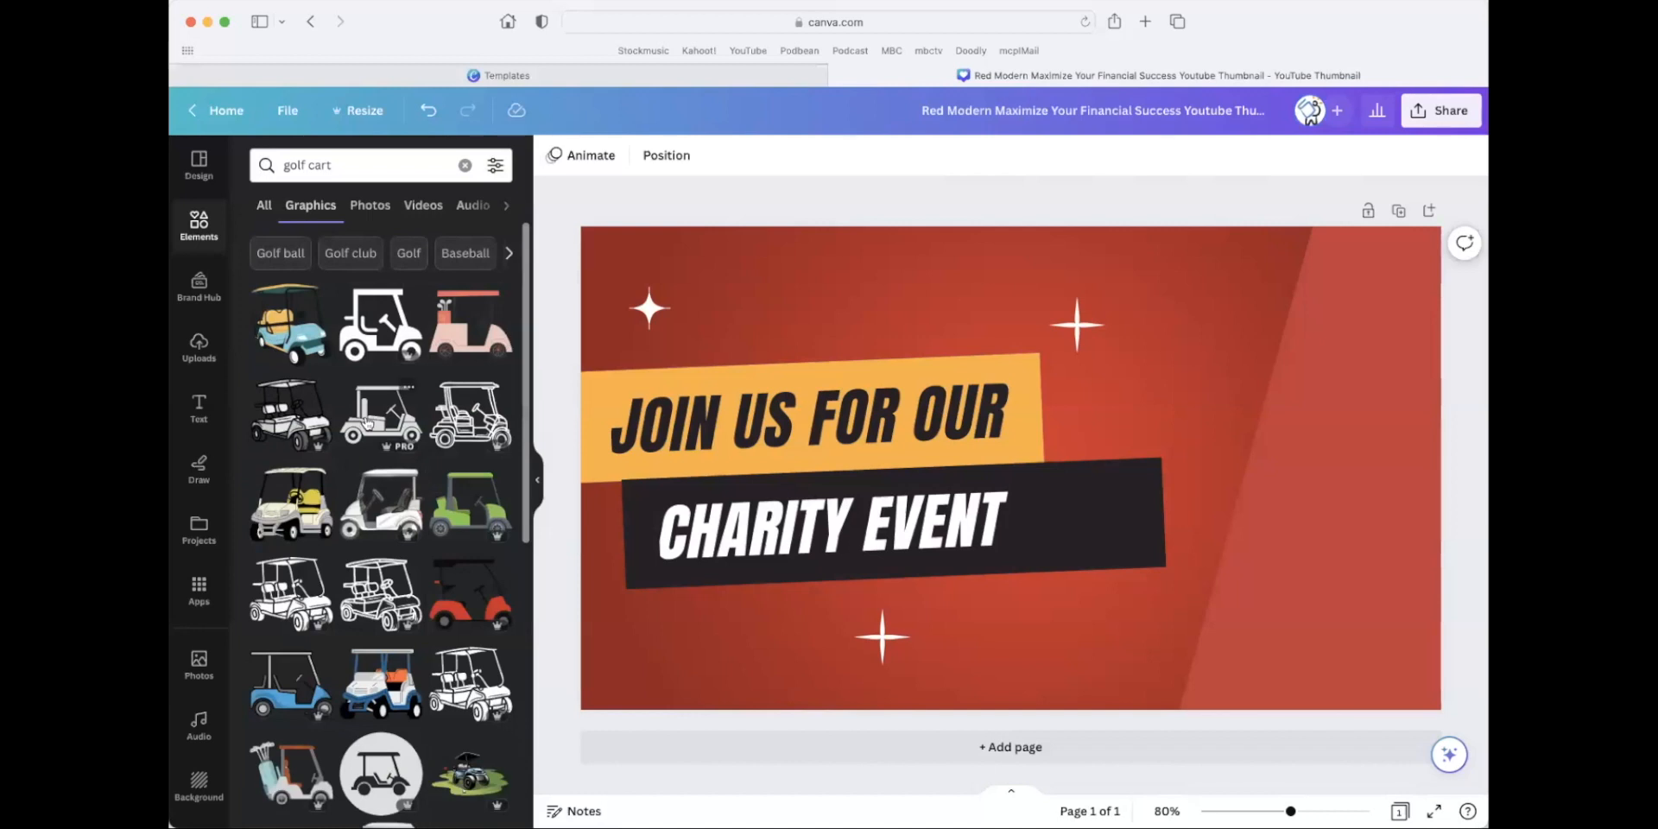
# Browse the golf cart graphics and add the white cart carrying two golfers to the design.
pyautogui.scroll(-5, 367, 416)
pyautogui.scroll(-5, 367, 416)
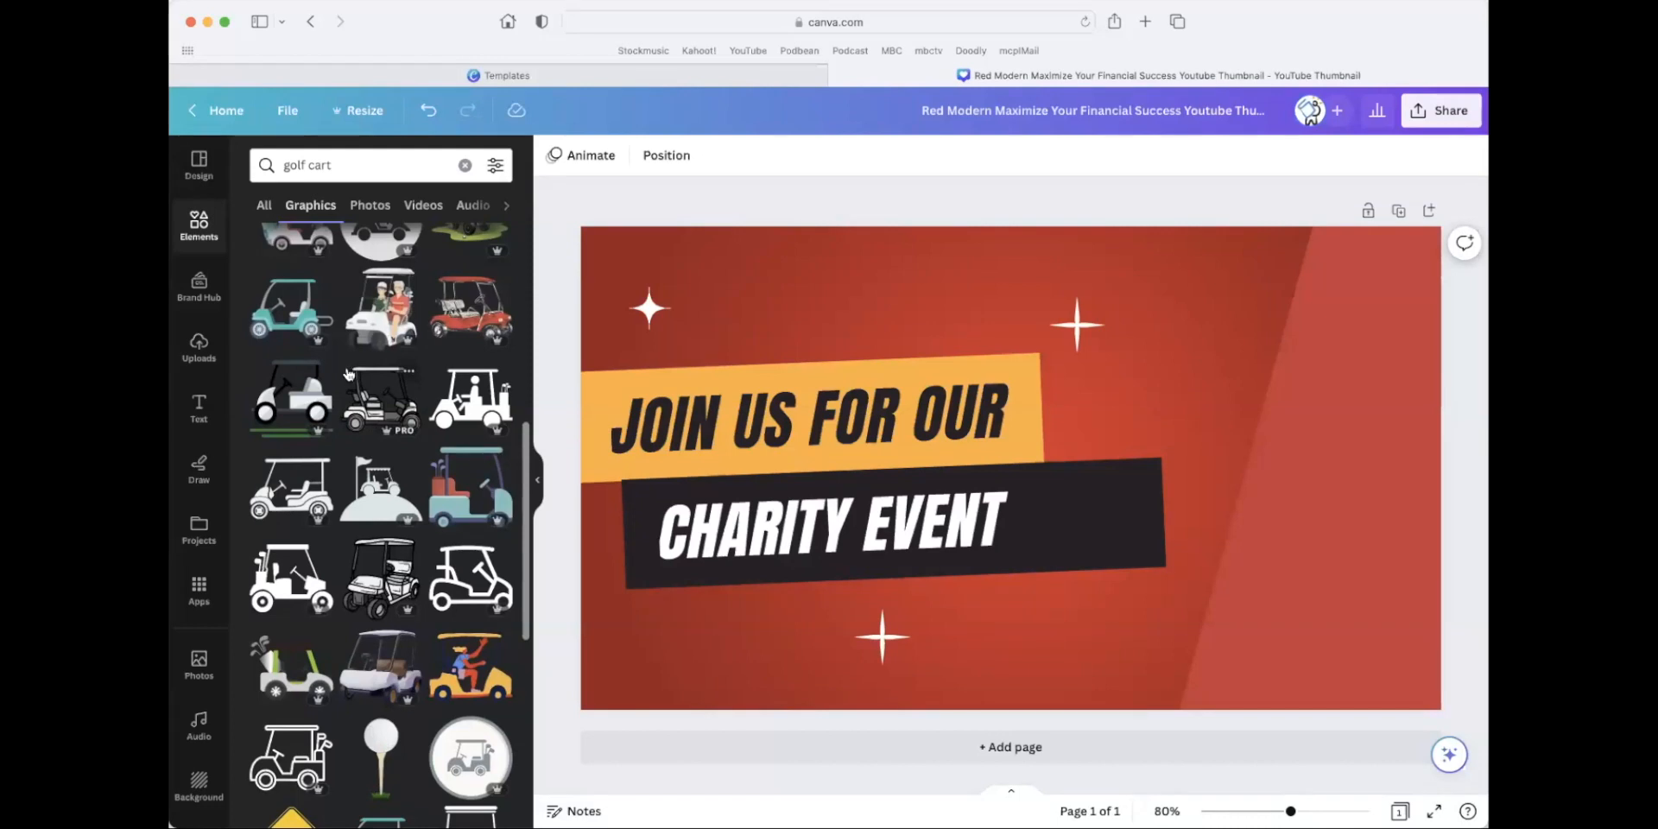
pyautogui.scroll(10, 347, 372)
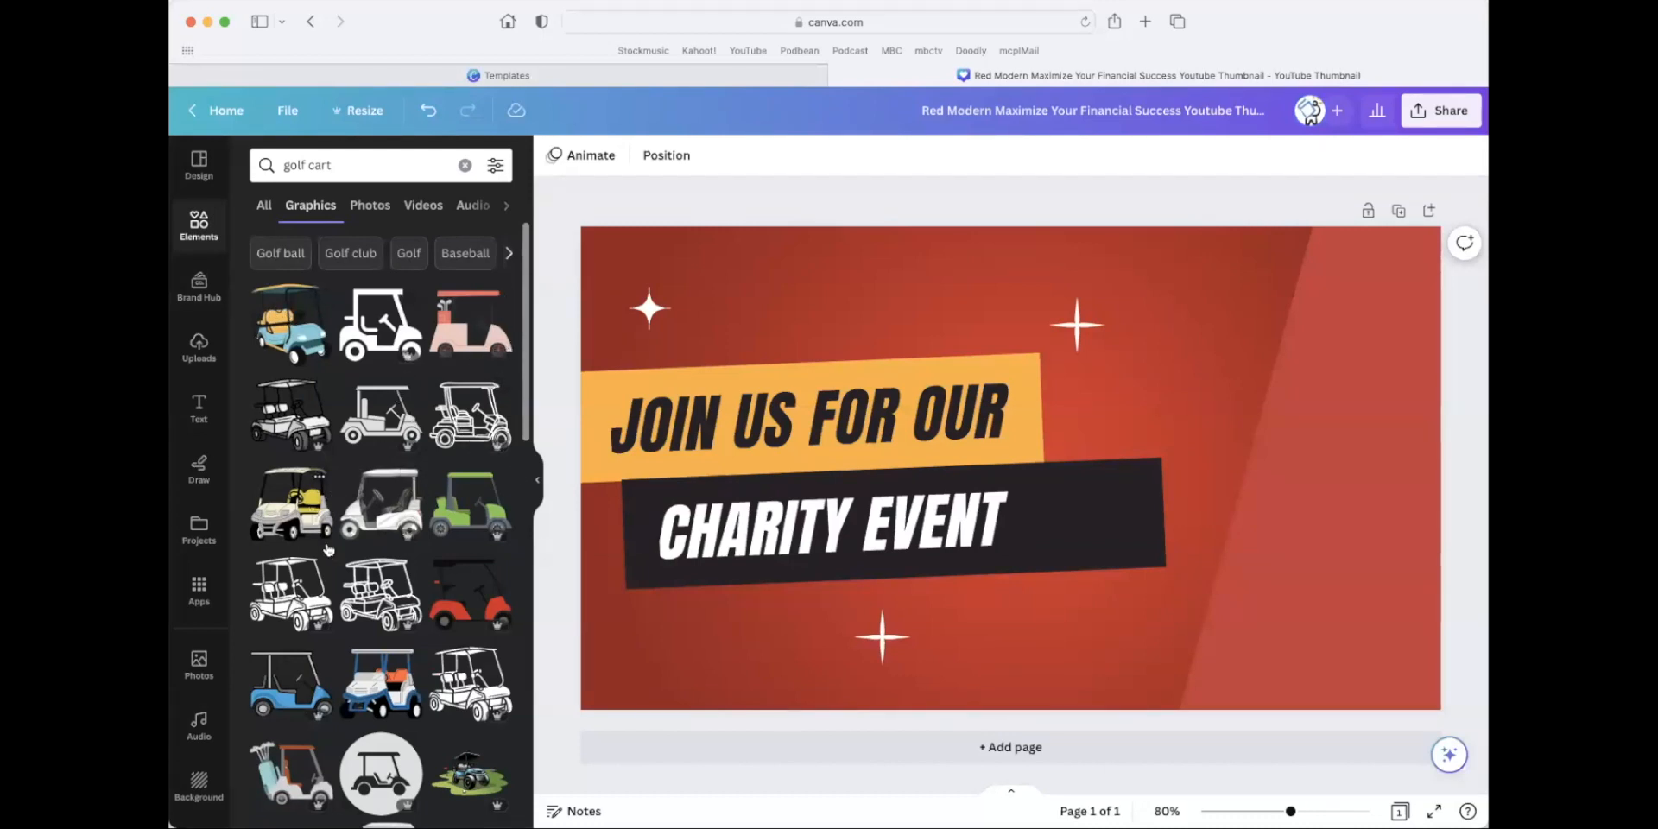
pyautogui.scroll(10, 426, 446)
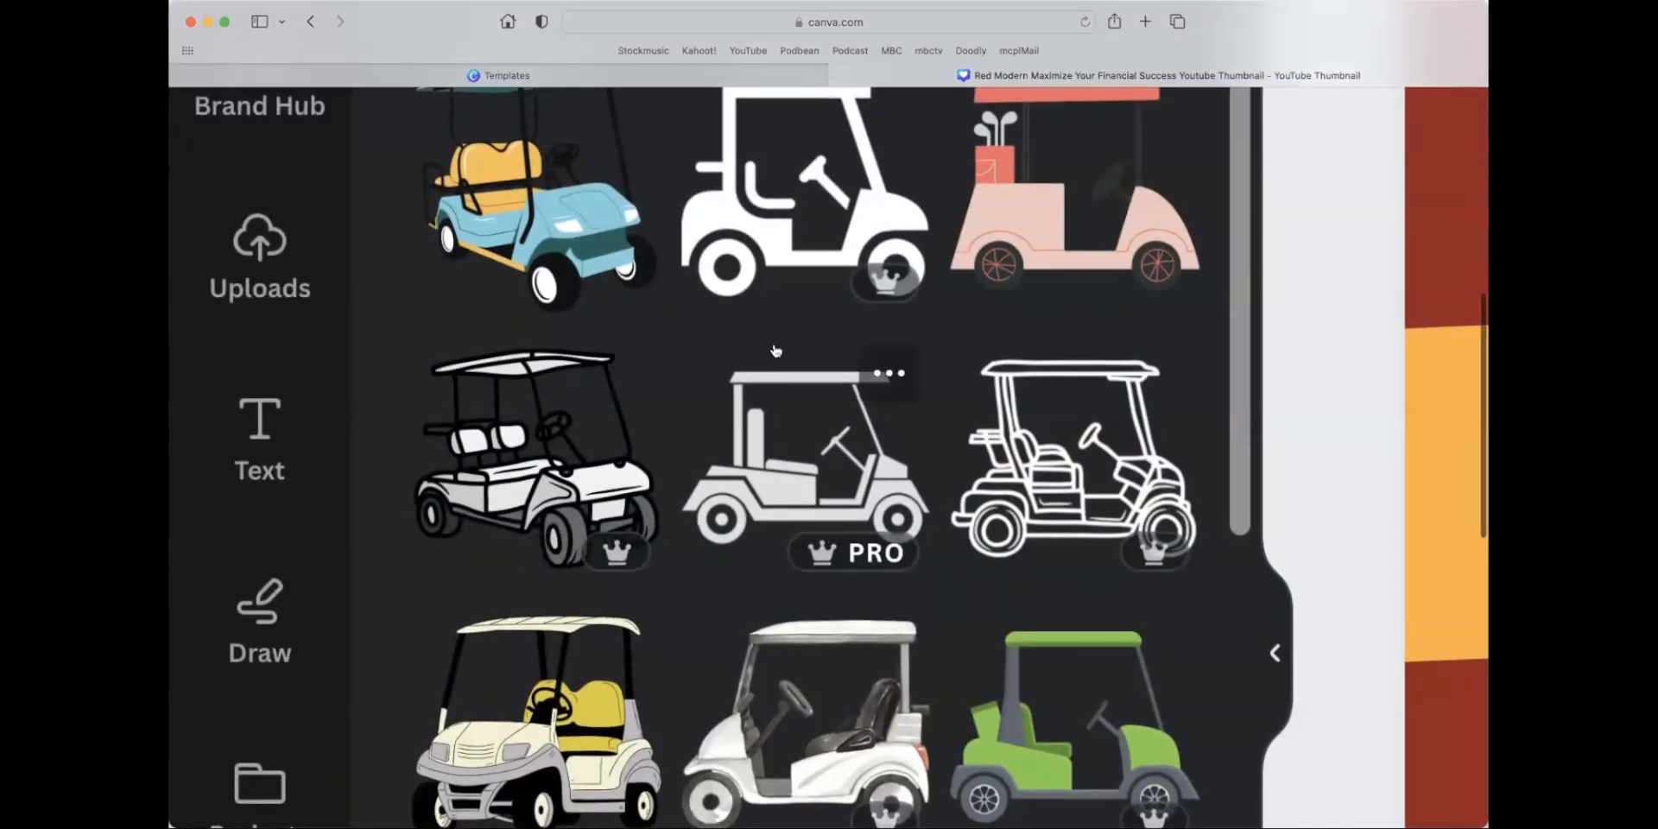
pyautogui.scroll(-10, 1325, 372)
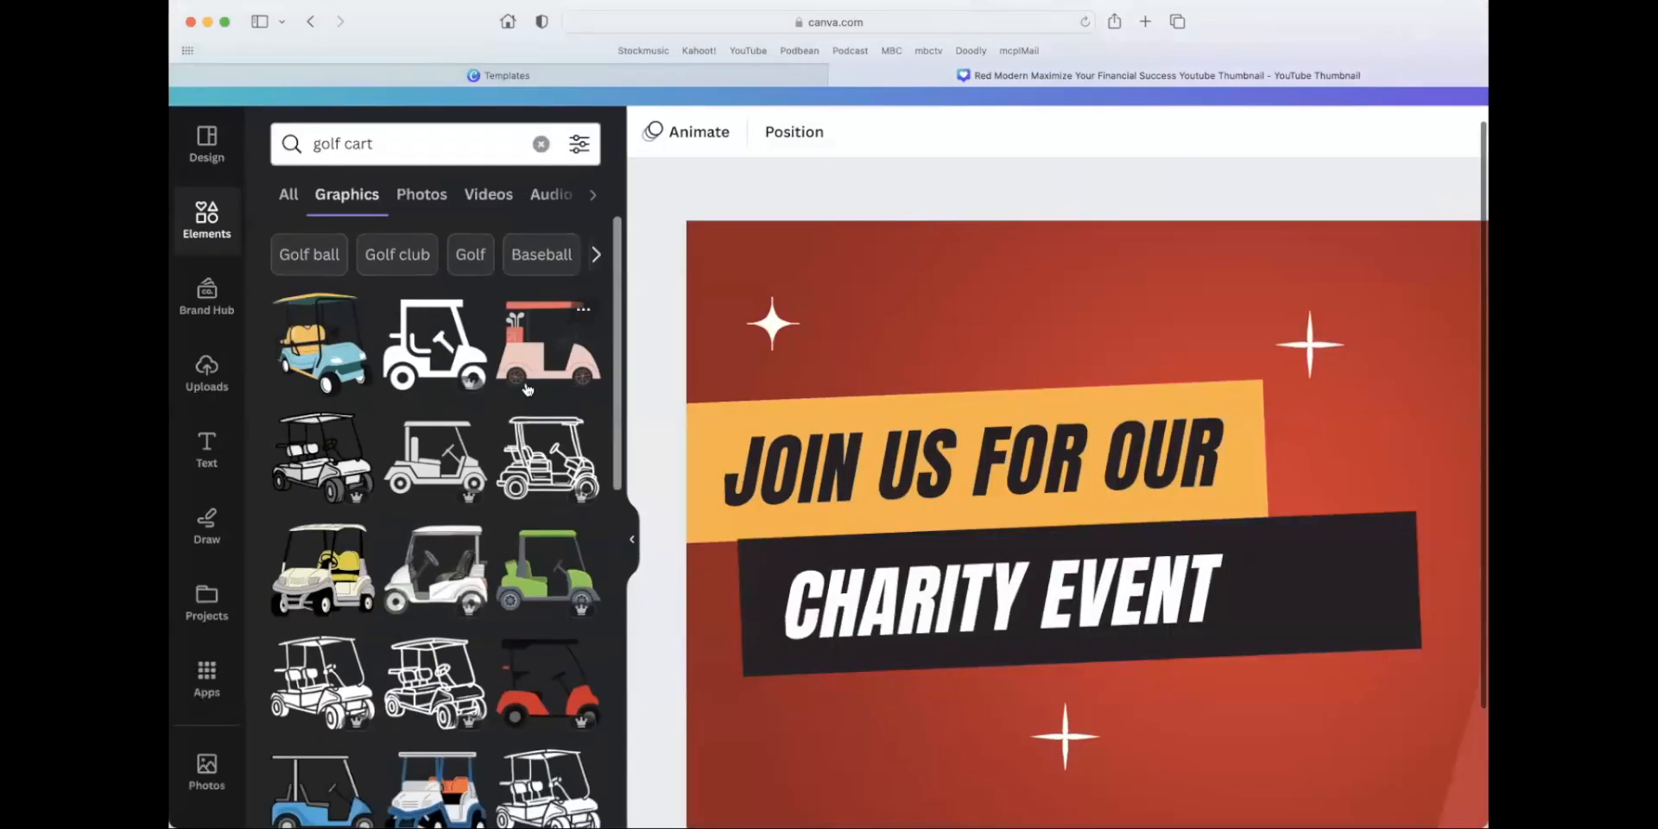
pyautogui.scroll(-5, 672, 363)
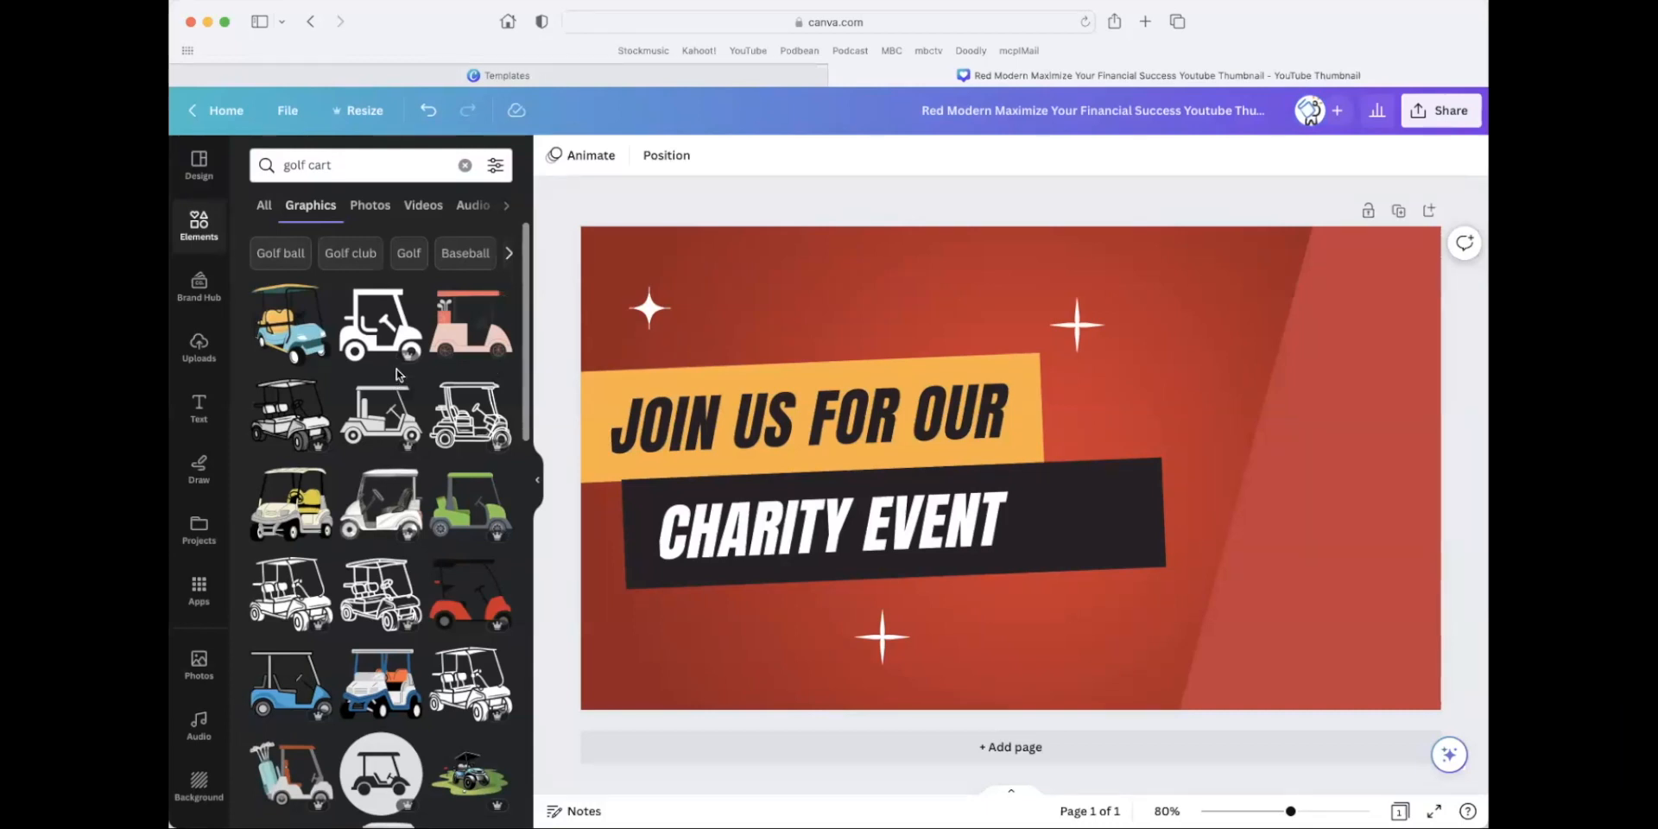
pyautogui.scroll(-5, 399, 386)
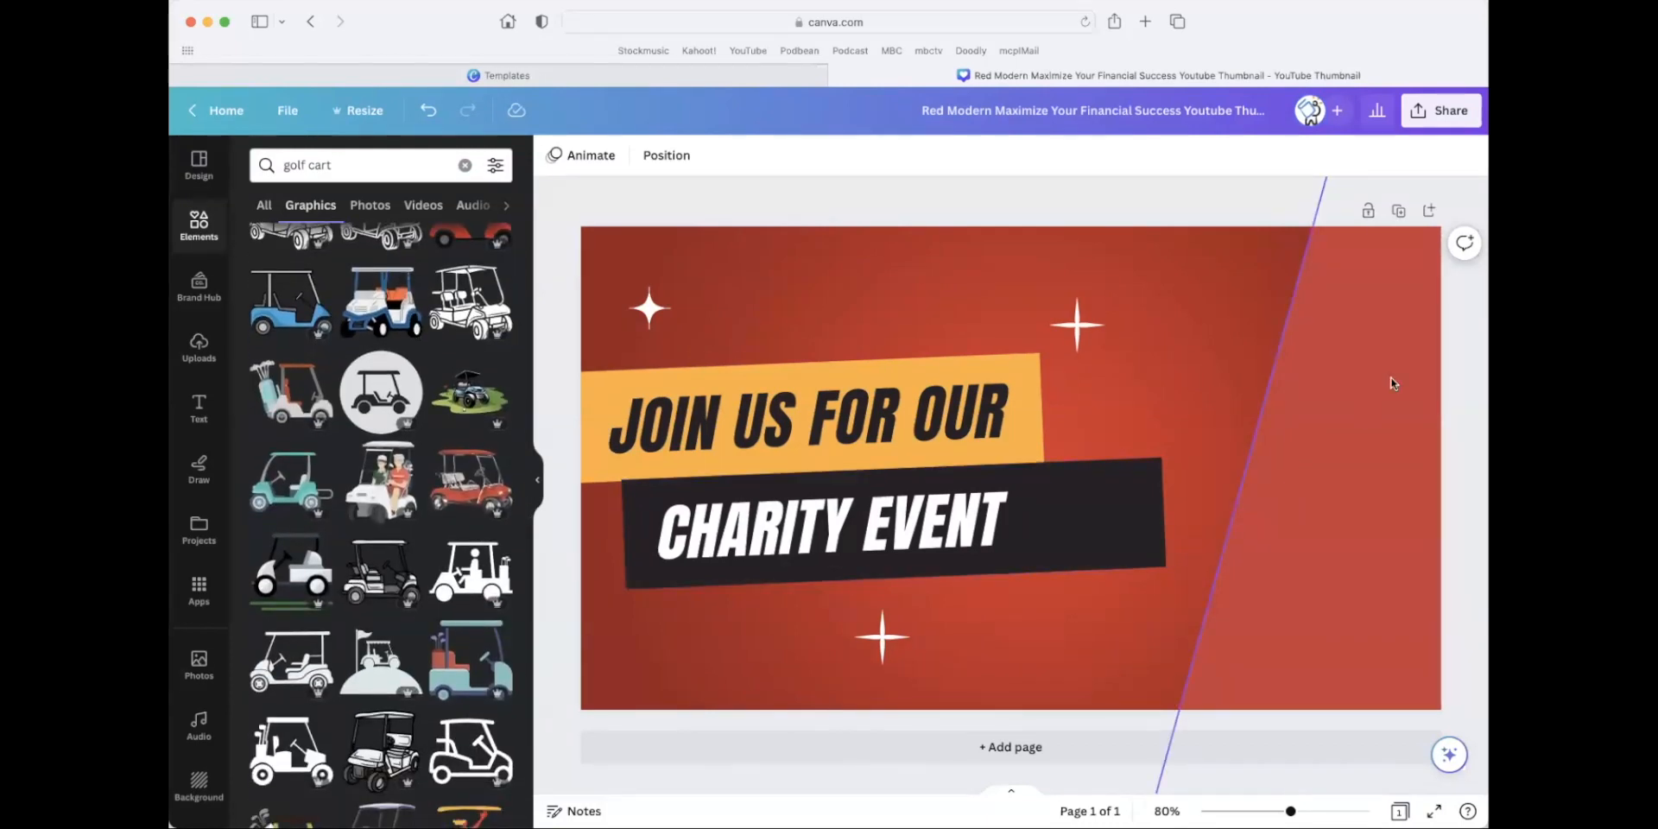
pyautogui.click(377, 498)
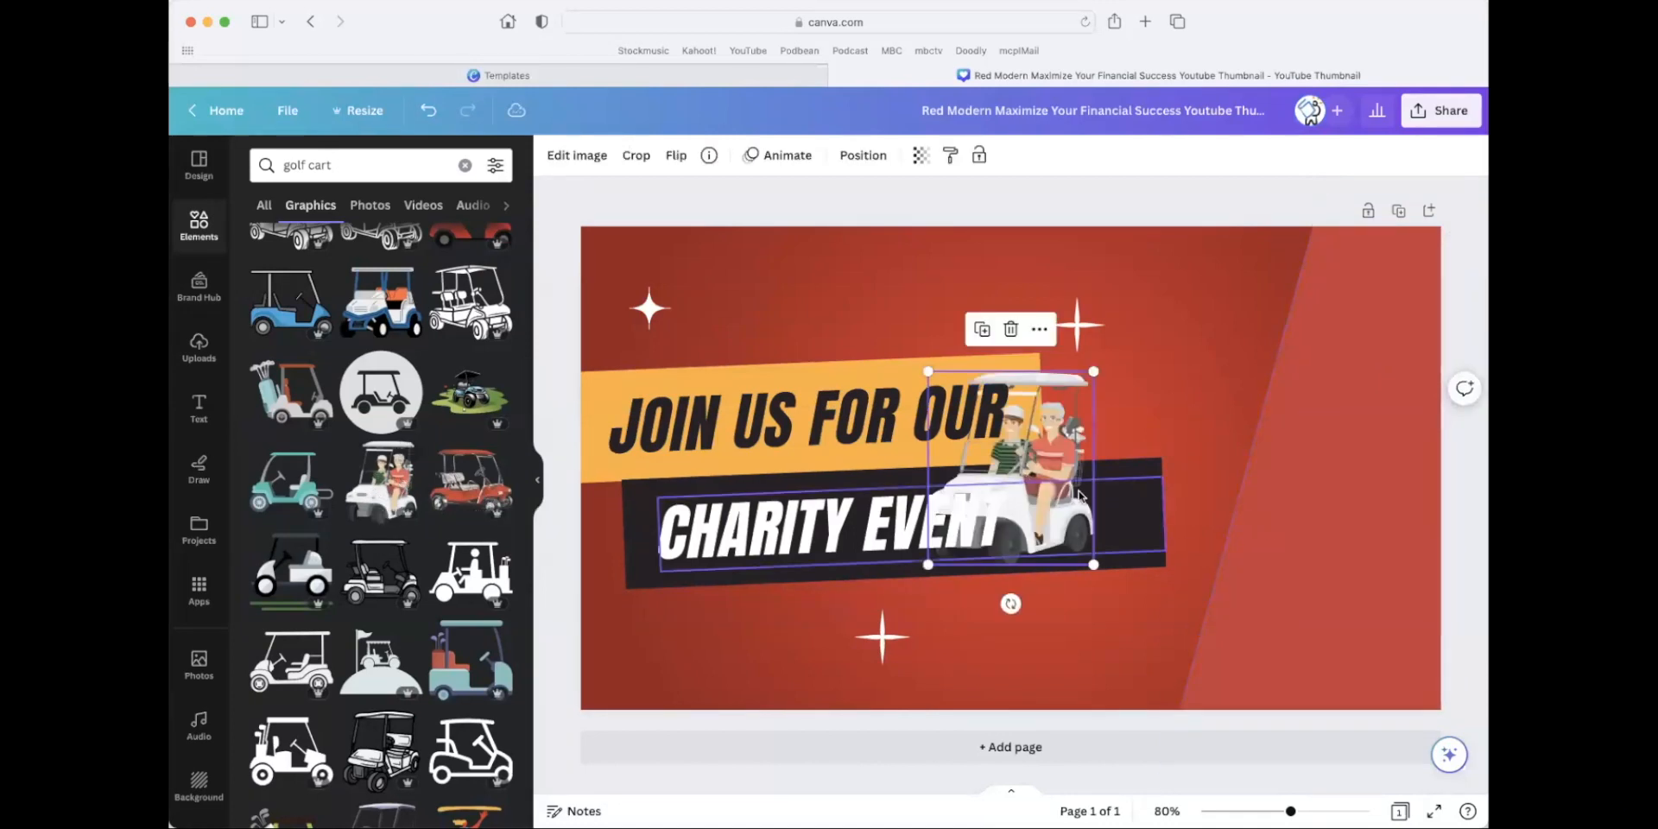
# Enlarge the golf cart graphic to about 481 × 563 and place it beside the headline, over the lighter red area.
pyautogui.moveTo(1078, 496); pyautogui.dragTo(1233, 396)
pyautogui.moveTo(1249, 467); pyautogui.dragTo(1404, 663)
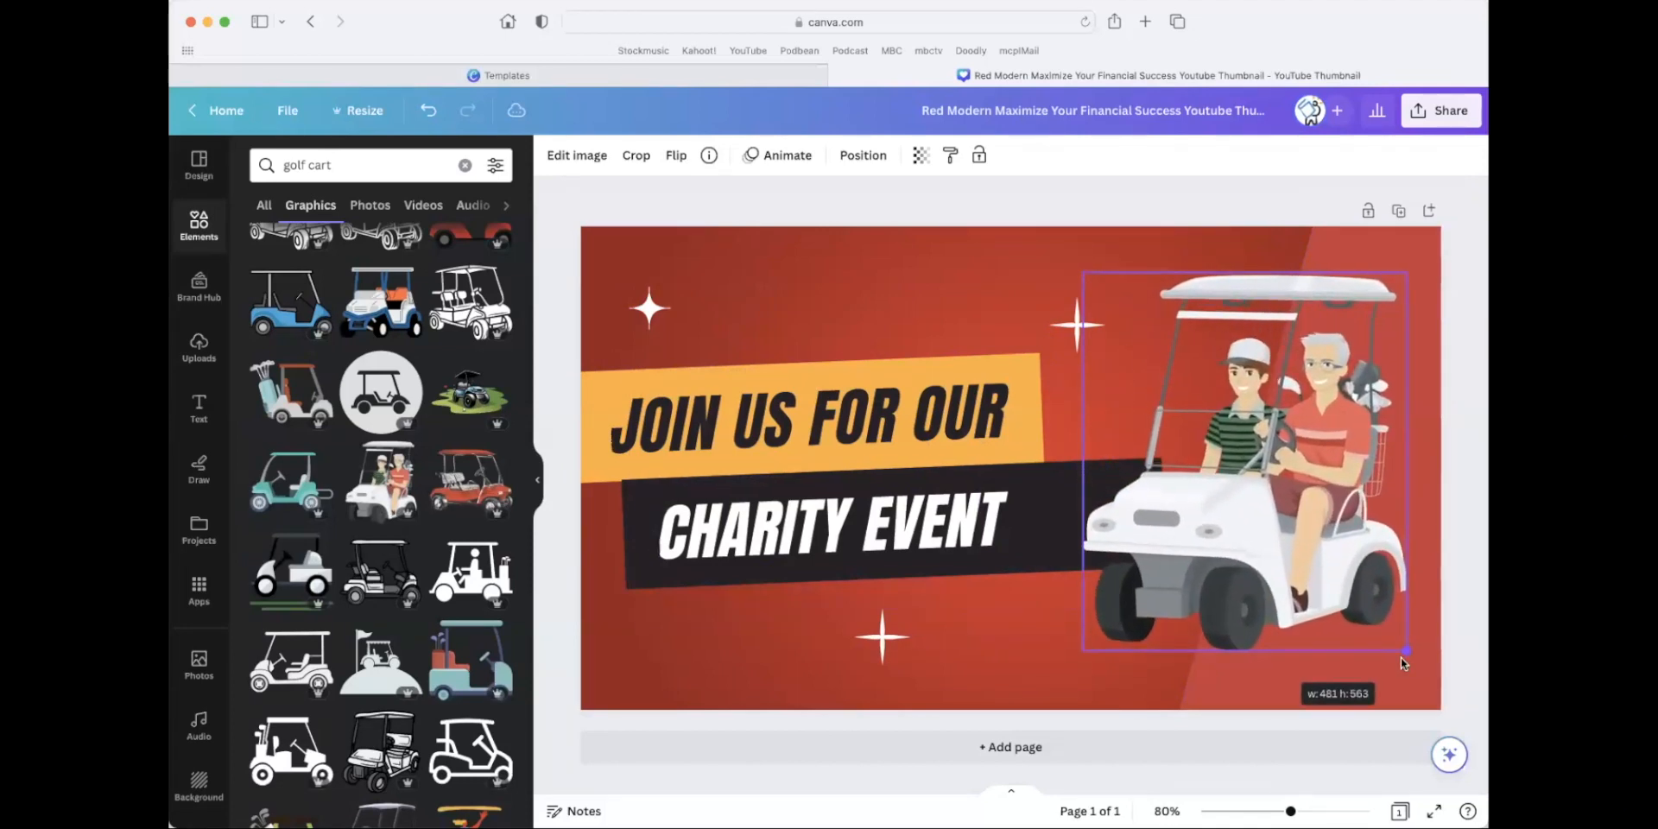
pyautogui.moveTo(1264, 502); pyautogui.dragTo(1258, 517)
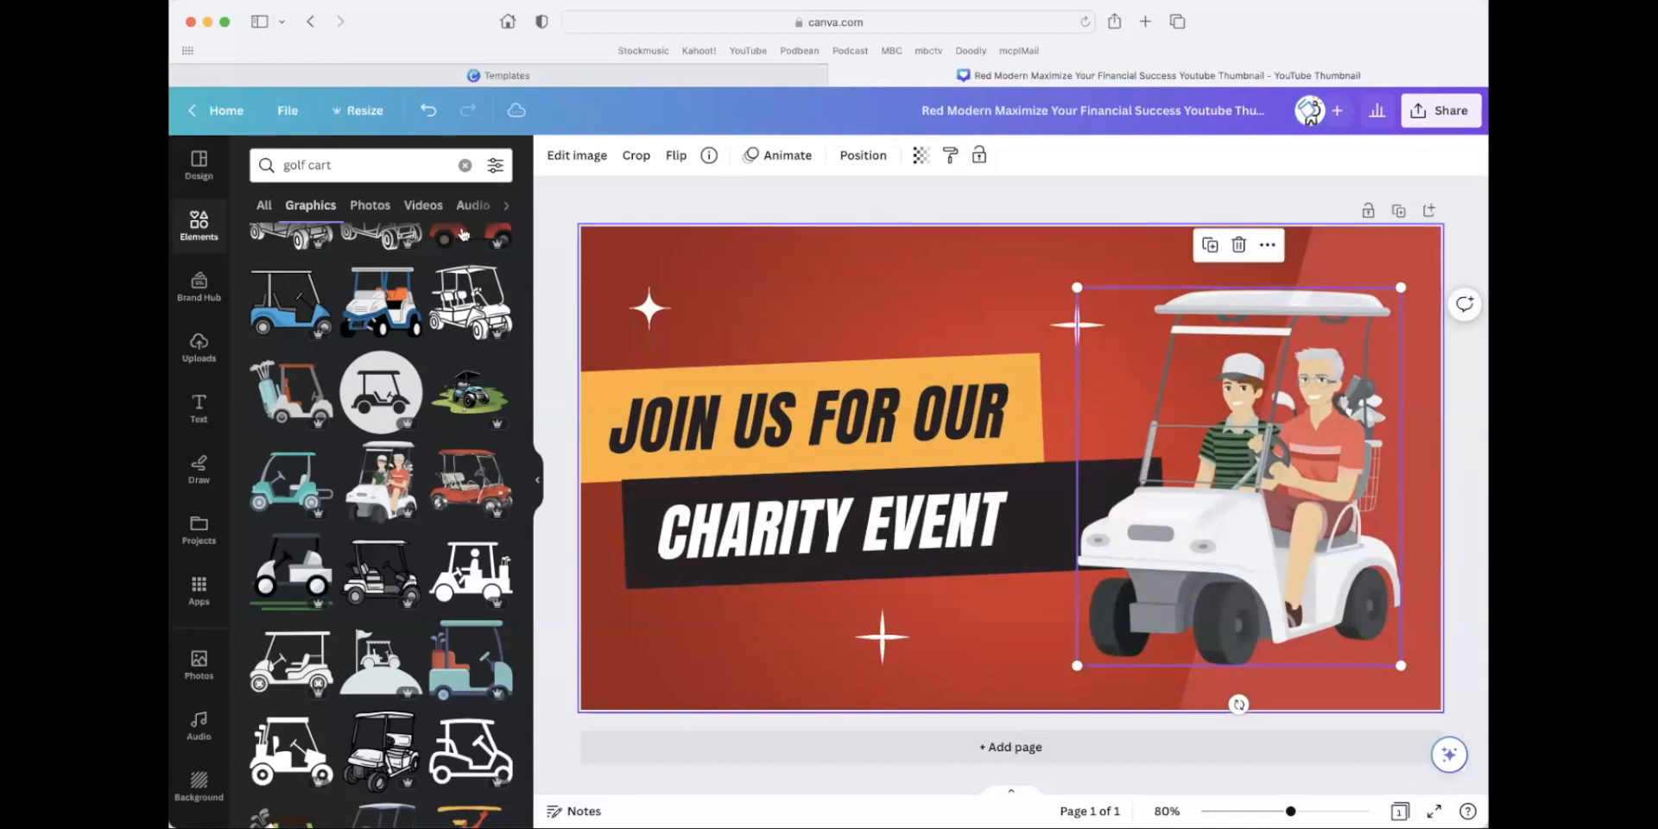
pyautogui.click(590, 198)
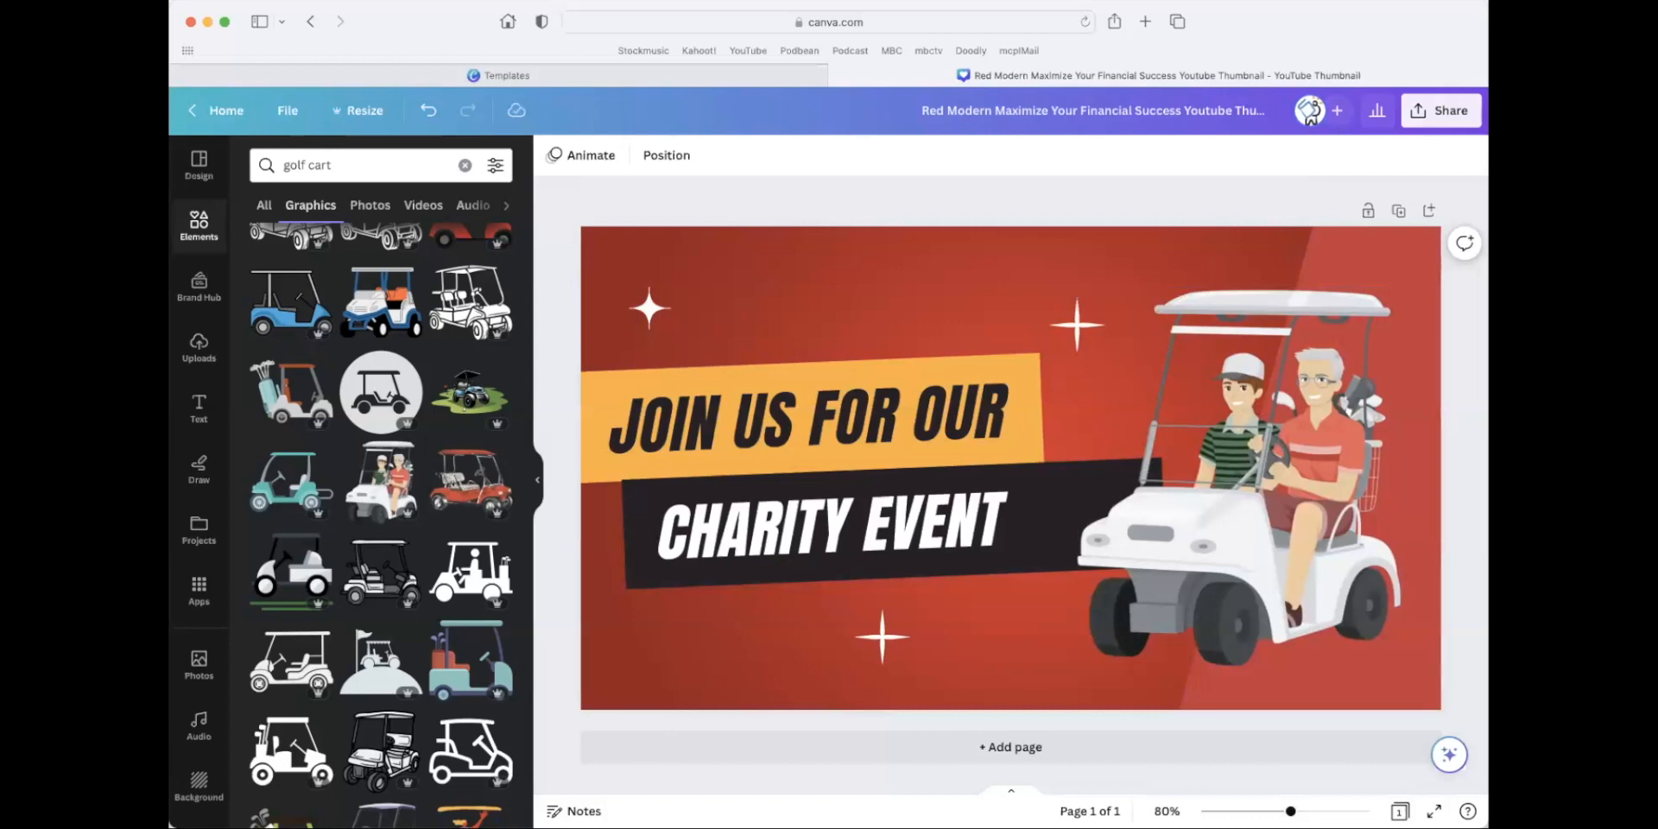
# Set the thumbnail's background color to the dark blue from the Miller Center brand colors.
pyautogui.click(811, 674)
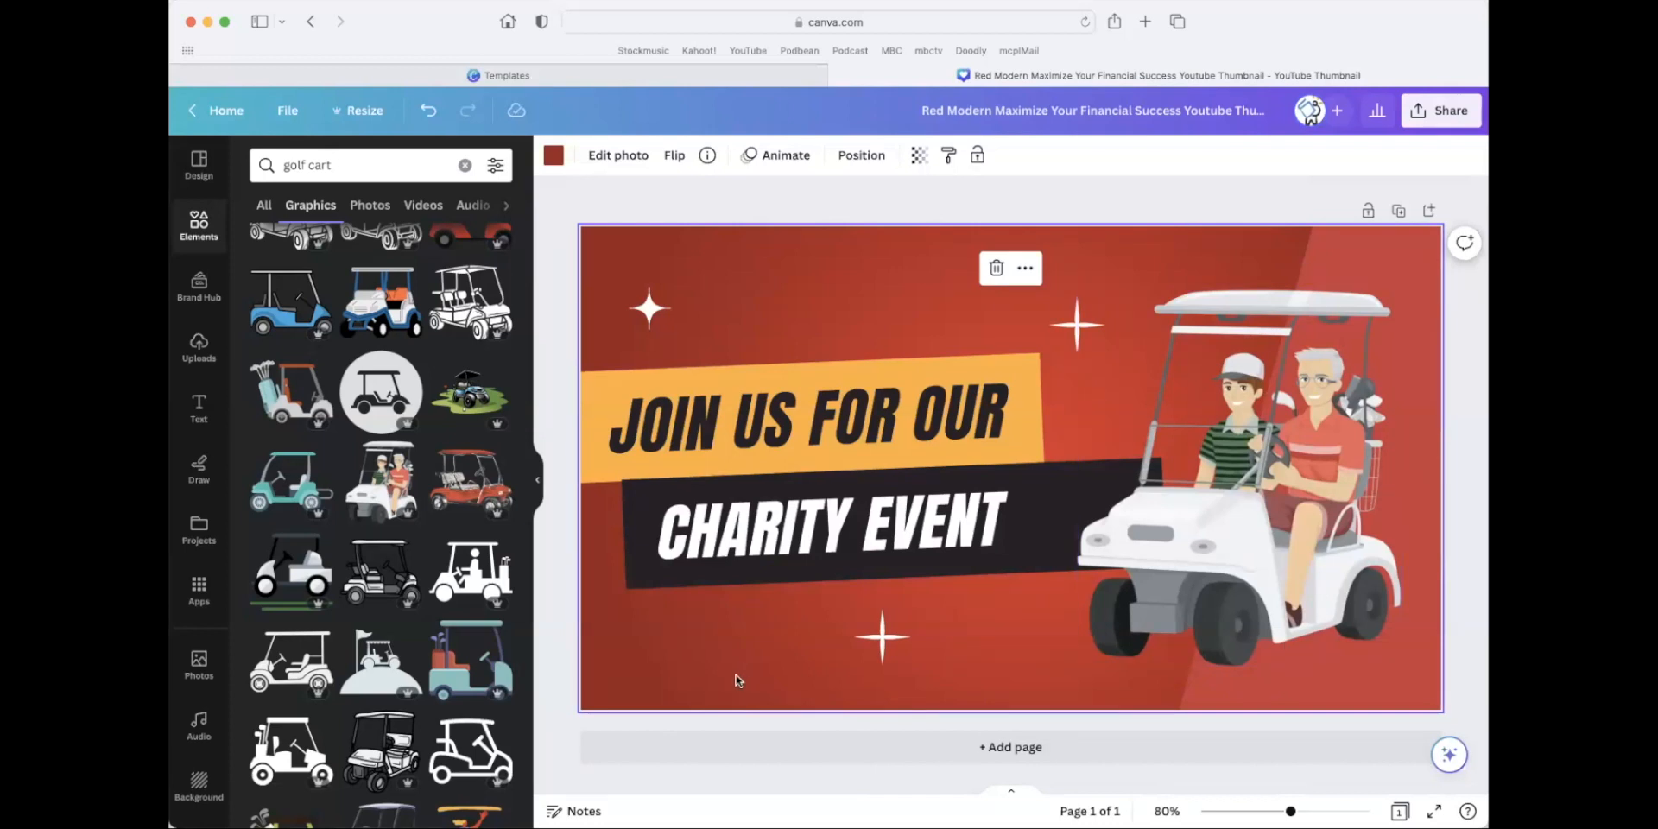
pyautogui.click(555, 160)
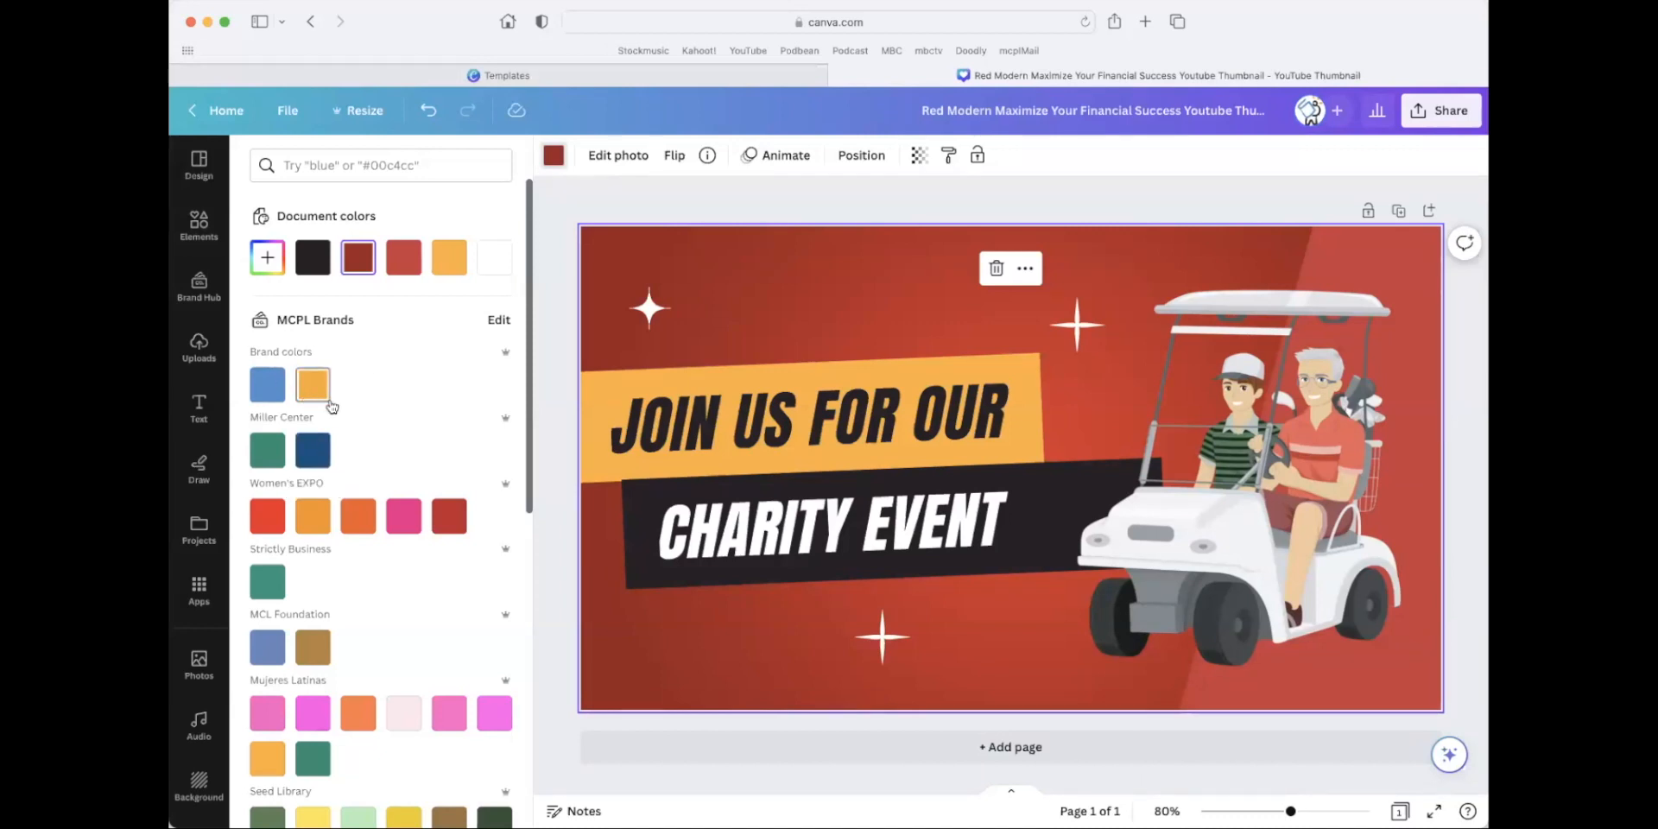
pyautogui.click(318, 451)
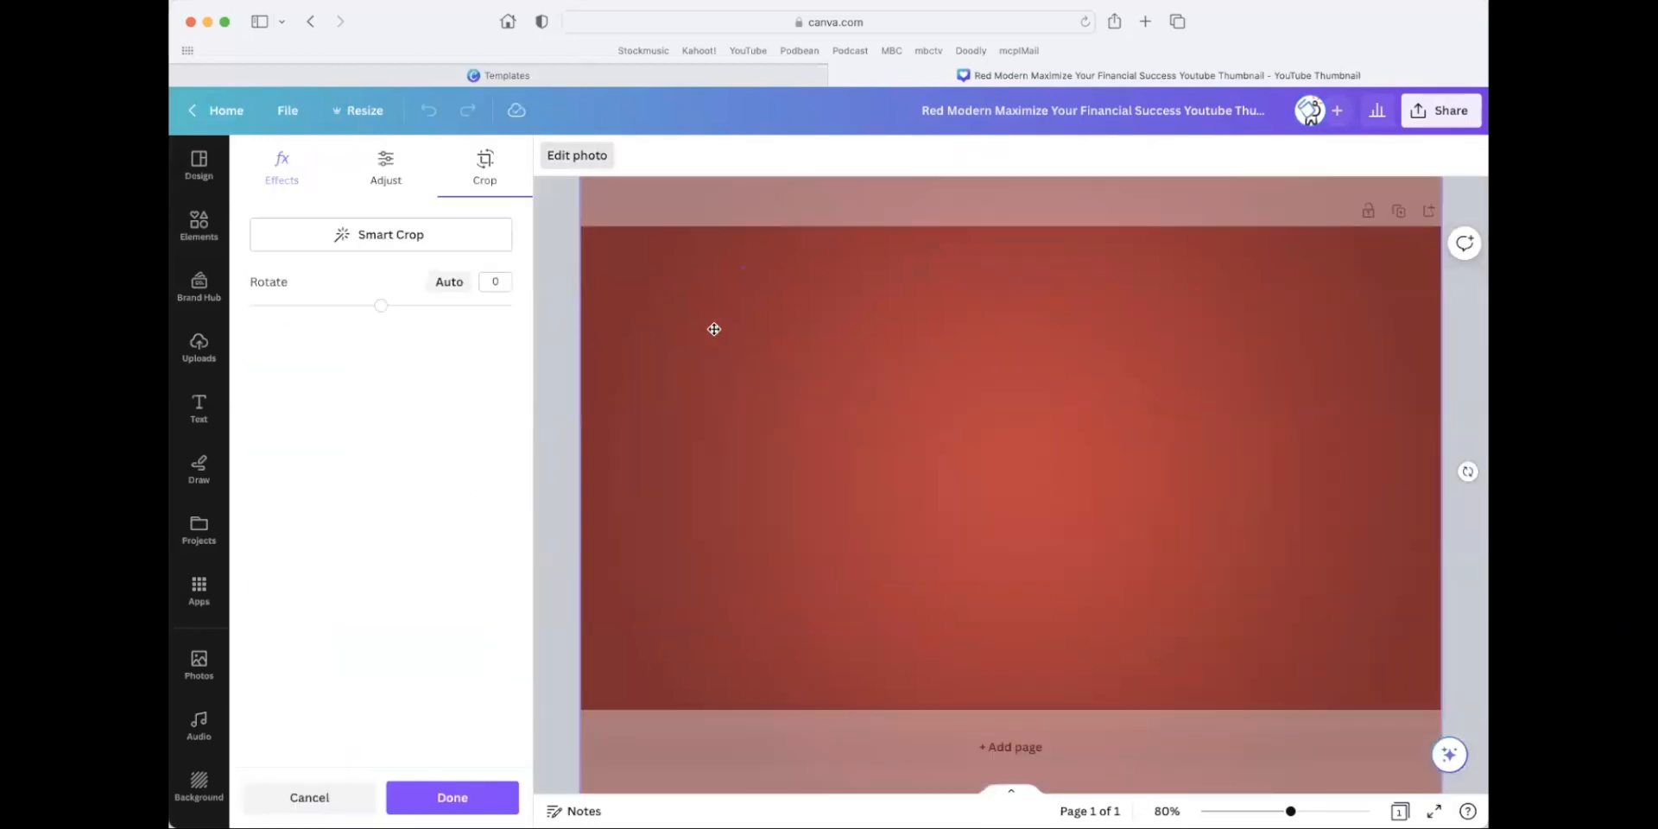
# Return to the home page and reopen the charity event thumbnail from the recent designs.
pyautogui.click(781, 75)
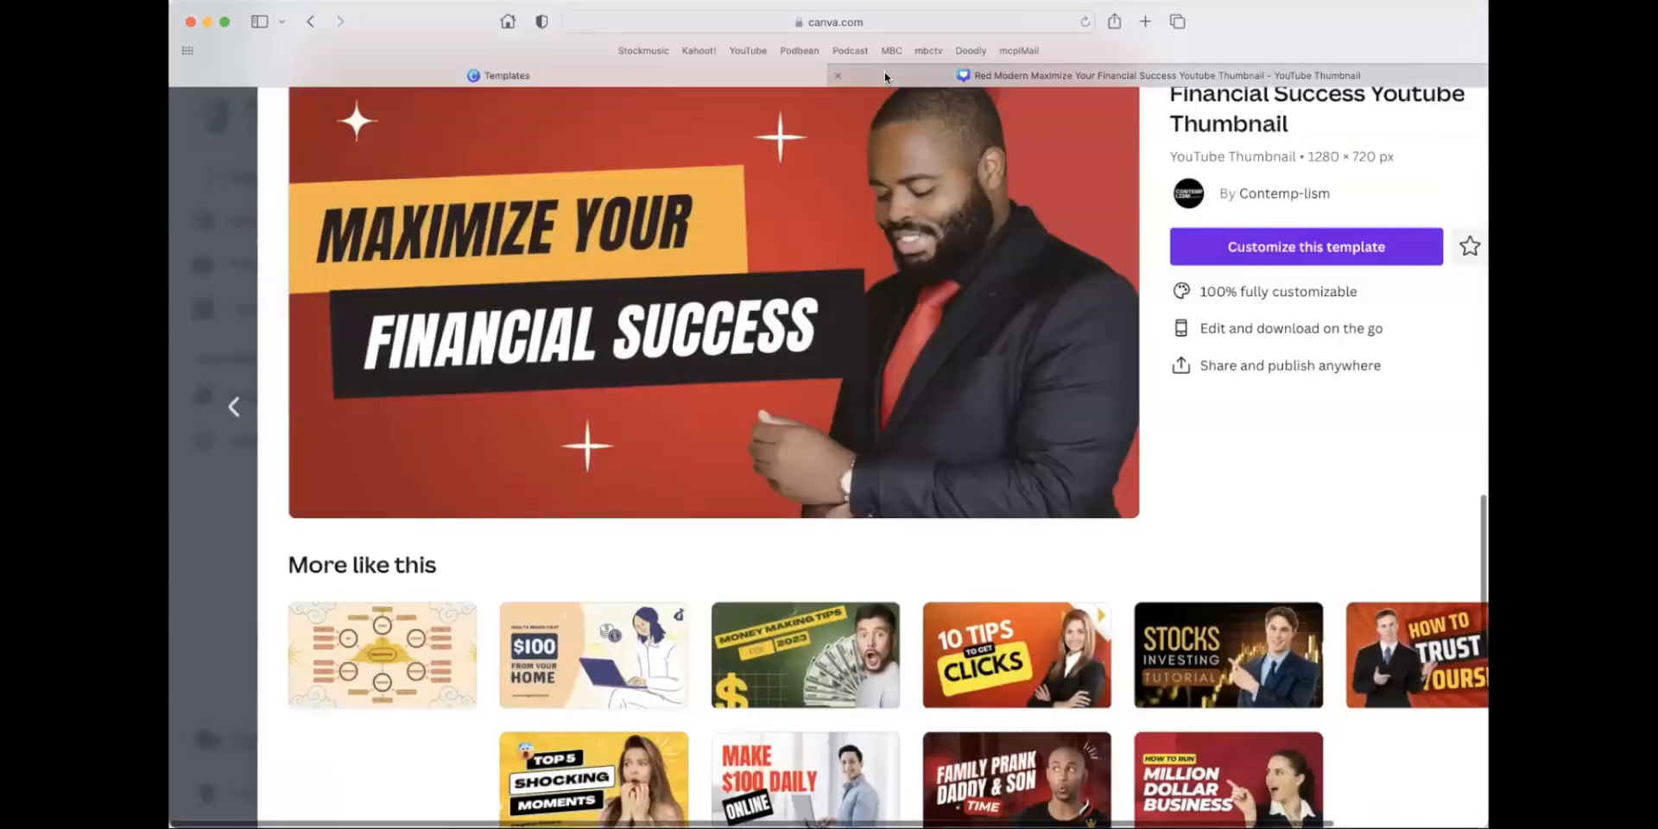
pyautogui.click(895, 76)
pyautogui.click(198, 113)
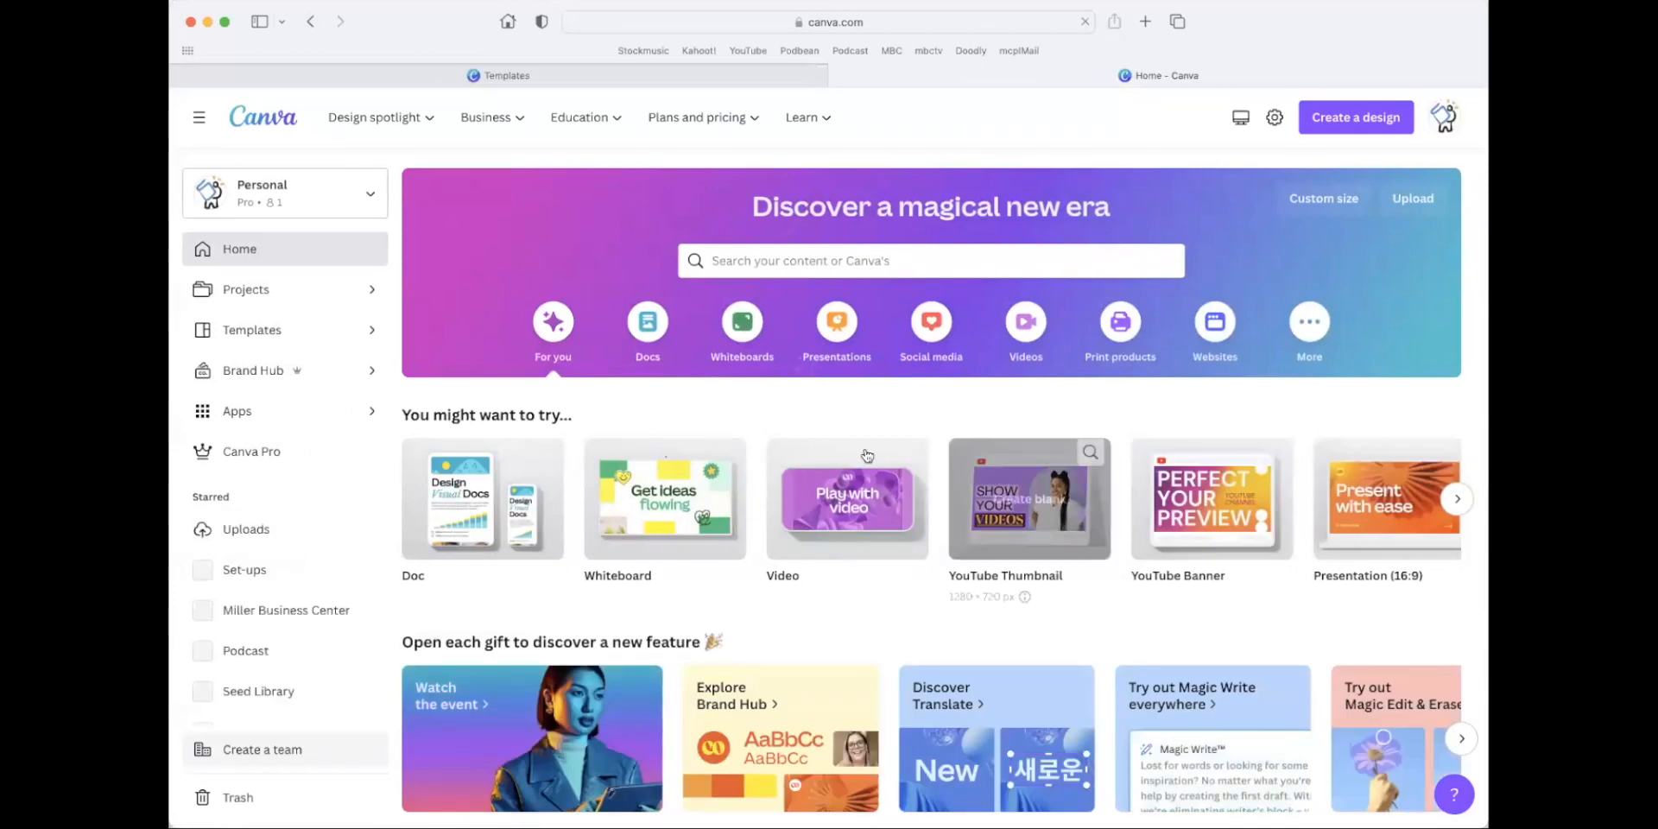
pyautogui.scroll(-7, 859, 482)
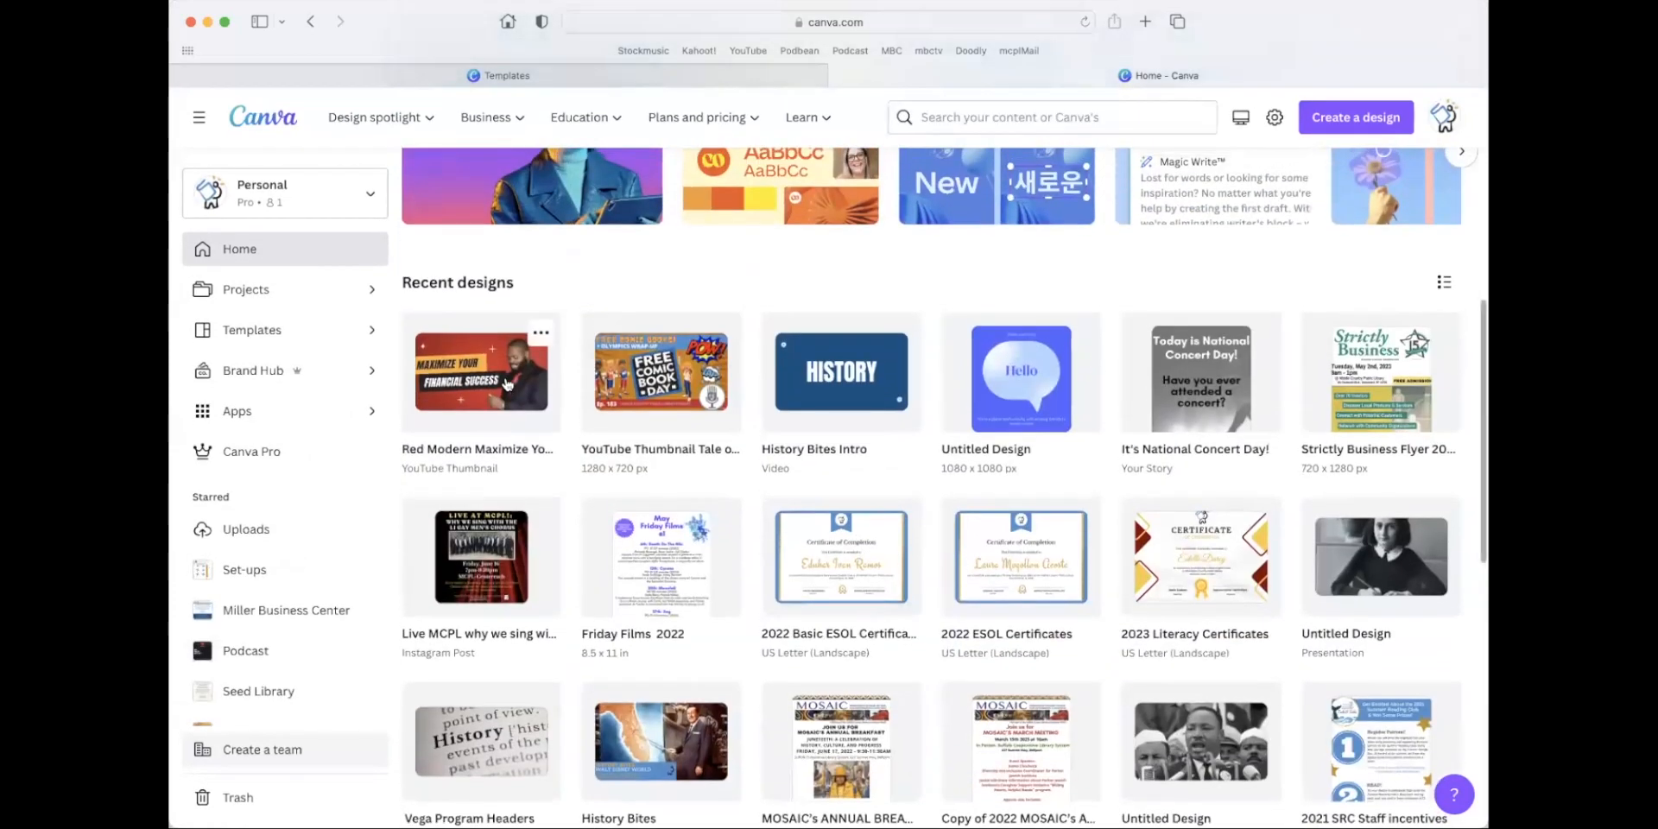
pyautogui.click(510, 385)
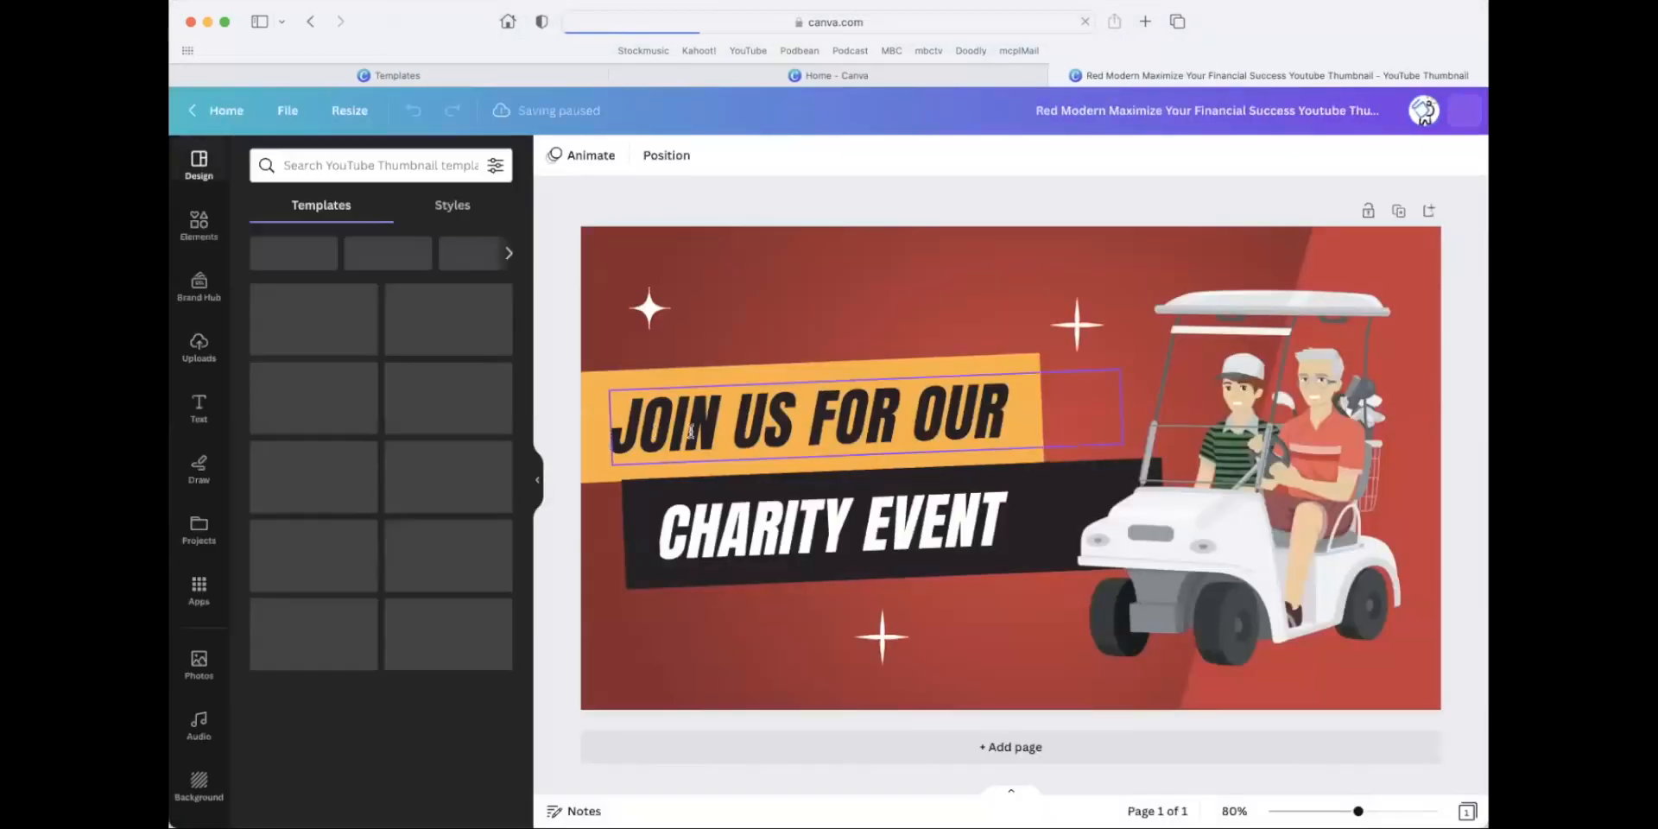
# Change the background's color to the custom medium blue #2375A4.
pyautogui.click(644, 261)
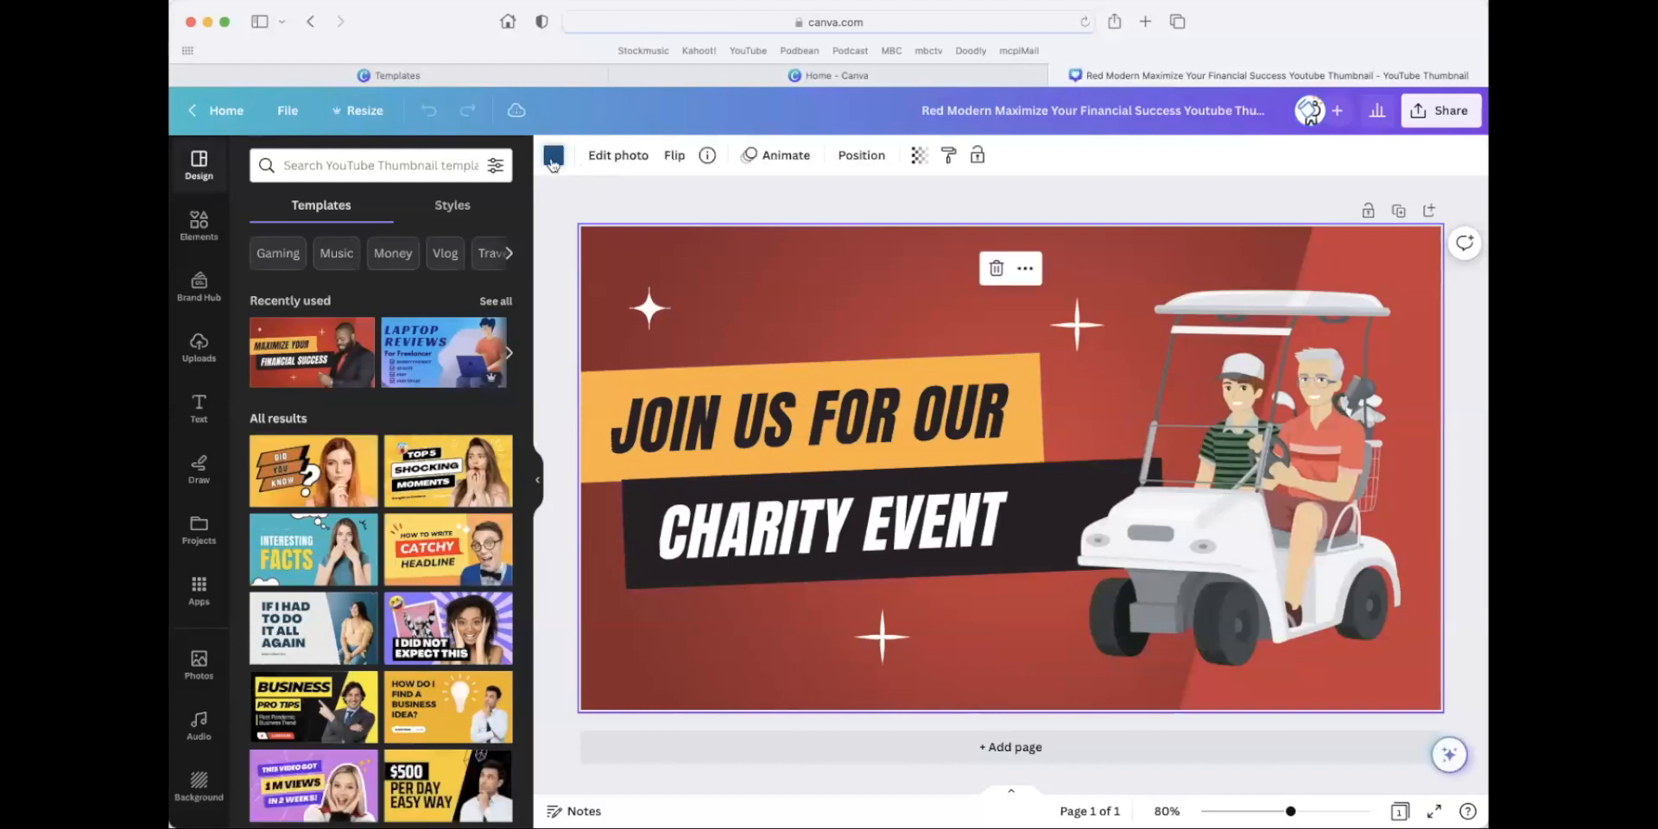
pyautogui.click(554, 155)
pyautogui.click(403, 259)
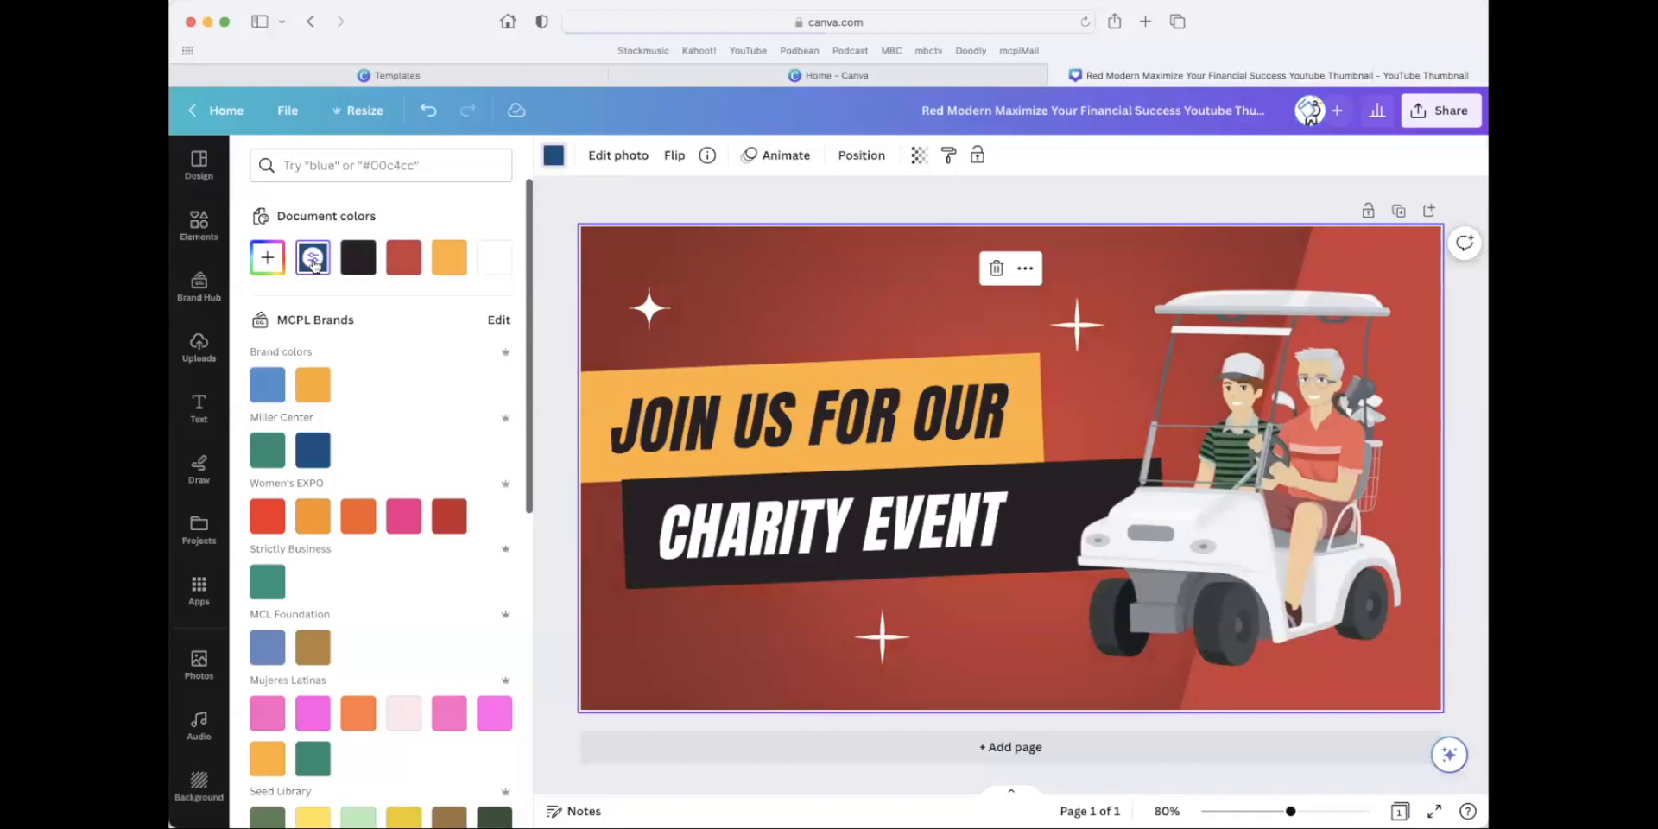
pyautogui.click(313, 264)
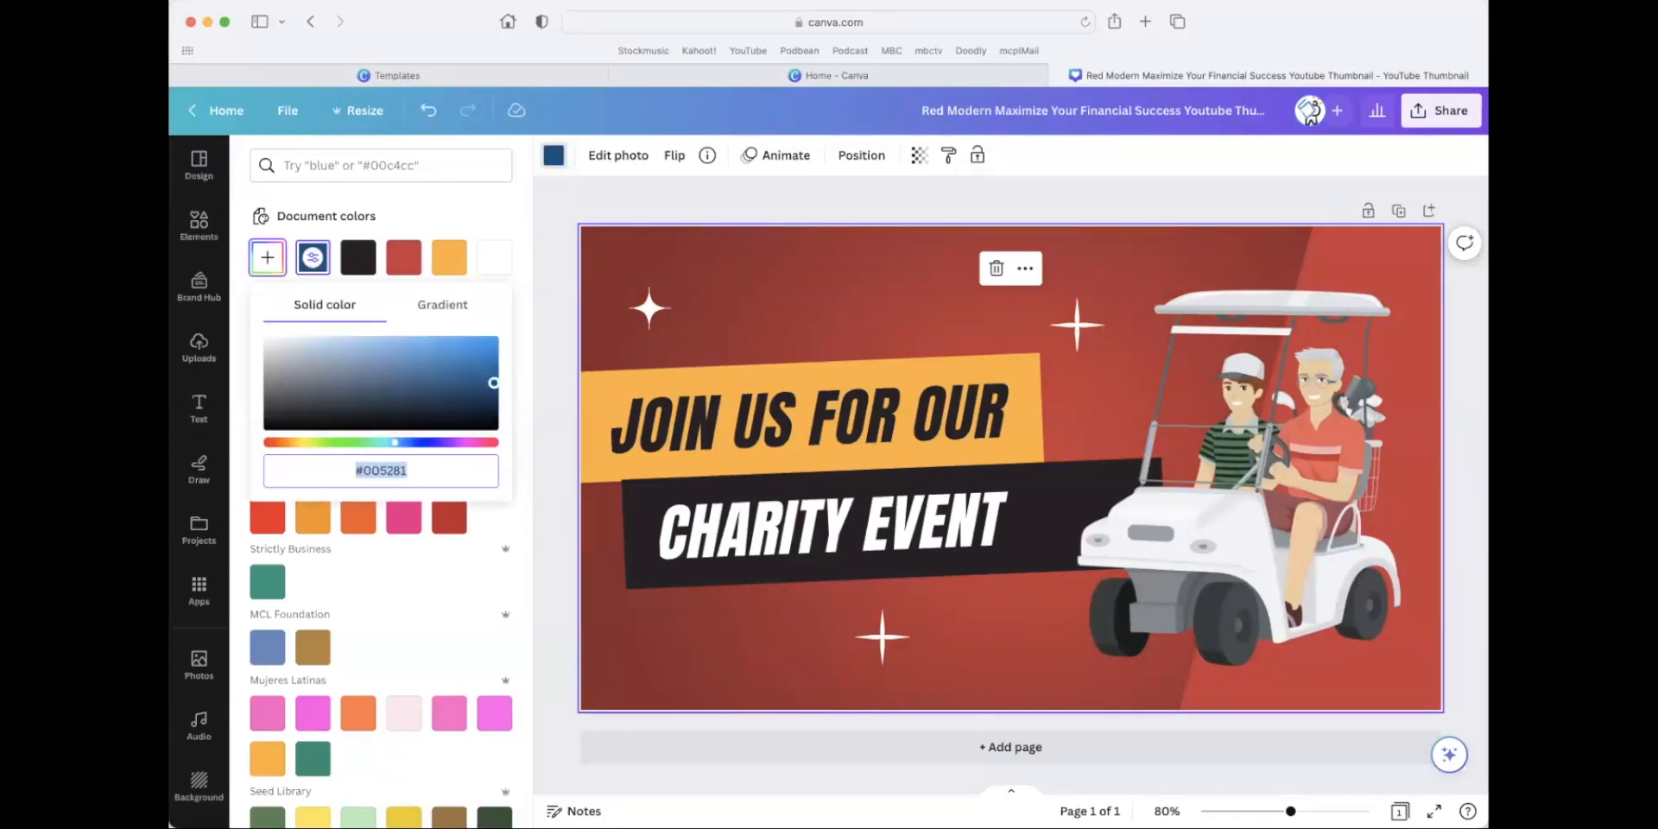
pyautogui.click(448, 371)
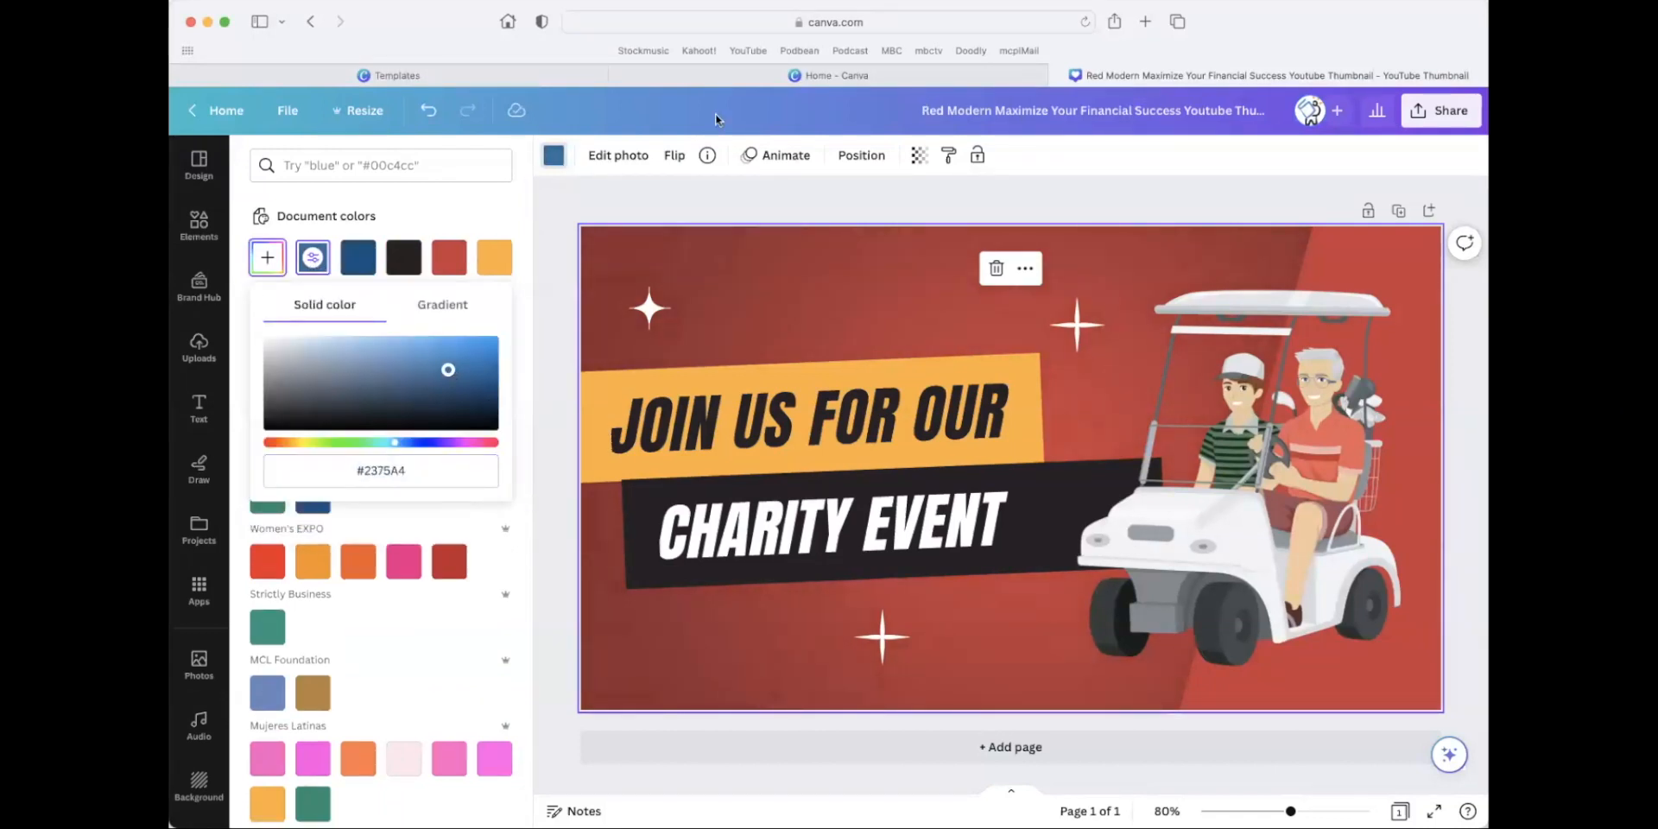
# Recolor the slanted lighter red shape behind the golf cart with the dark blue document color.
pyautogui.click(1234, 297)
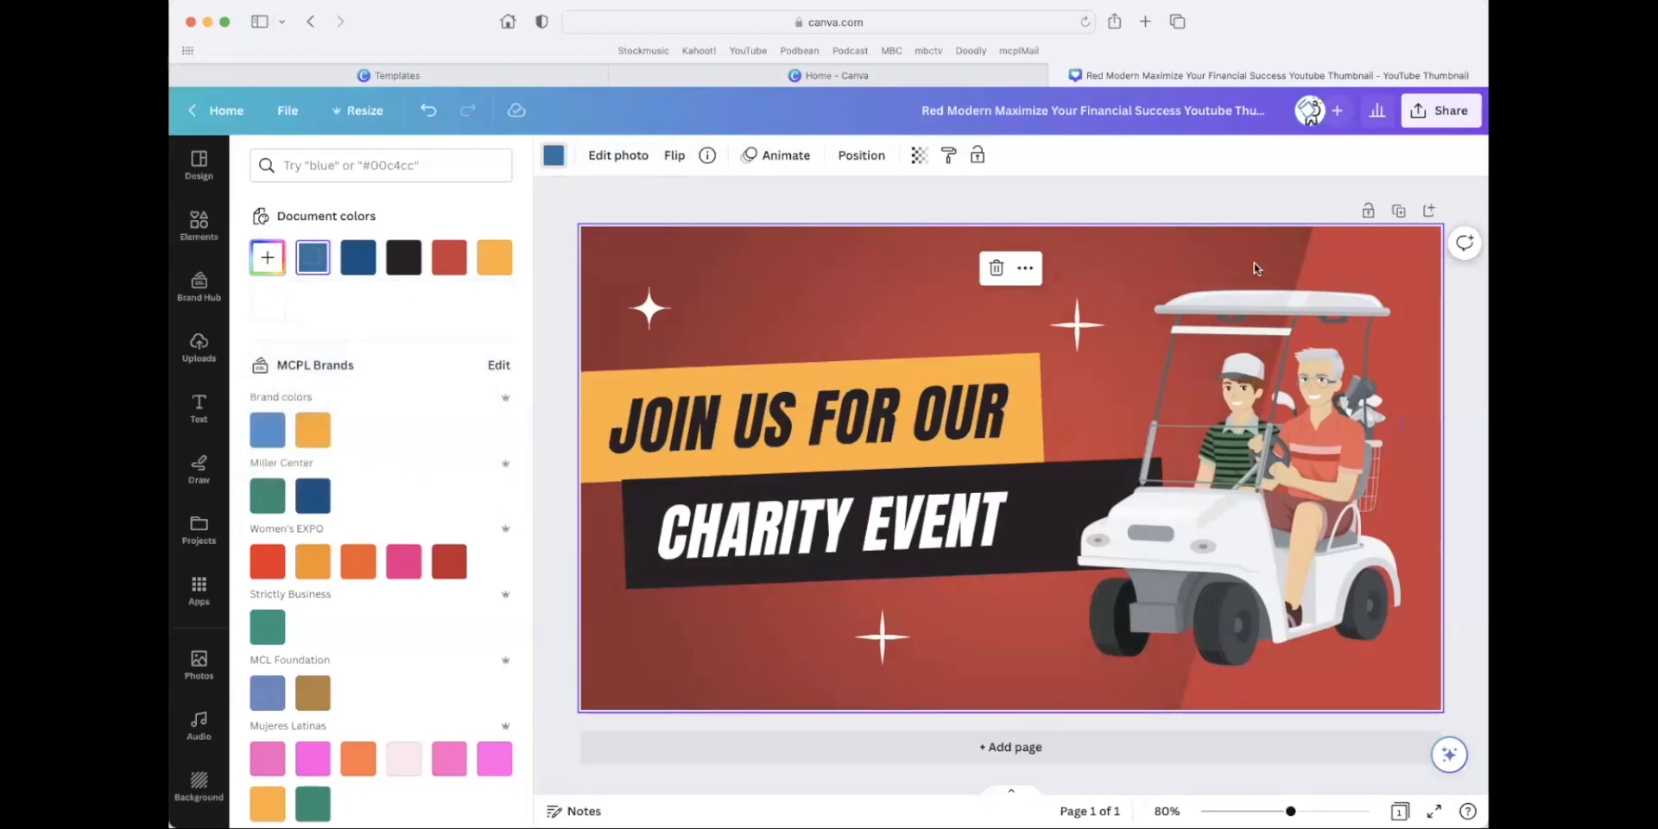
pyautogui.click(373, 270)
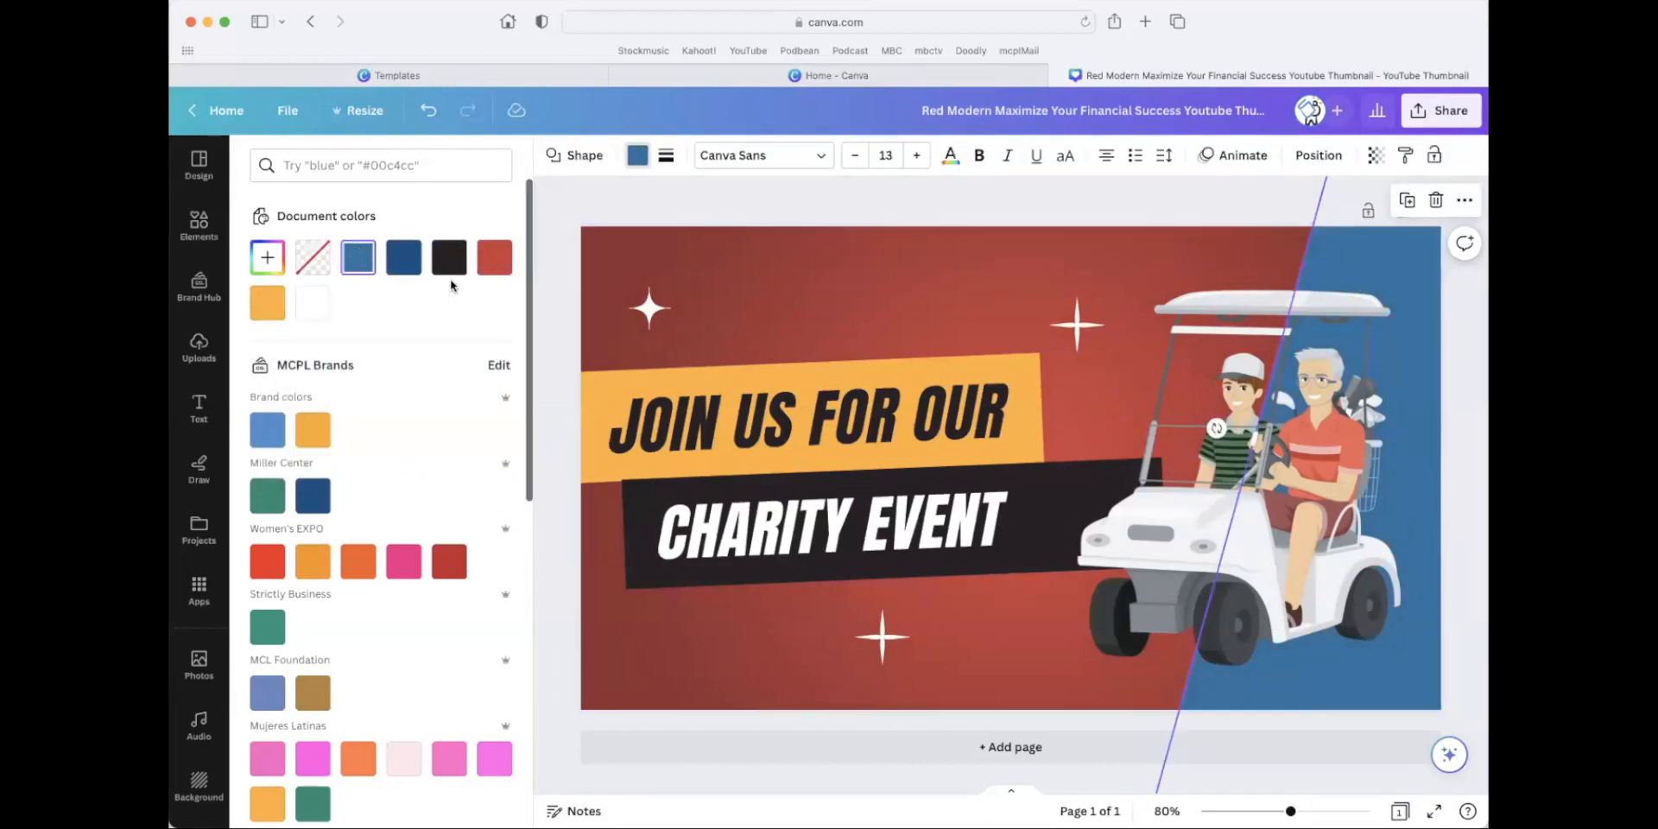
pyautogui.click(411, 264)
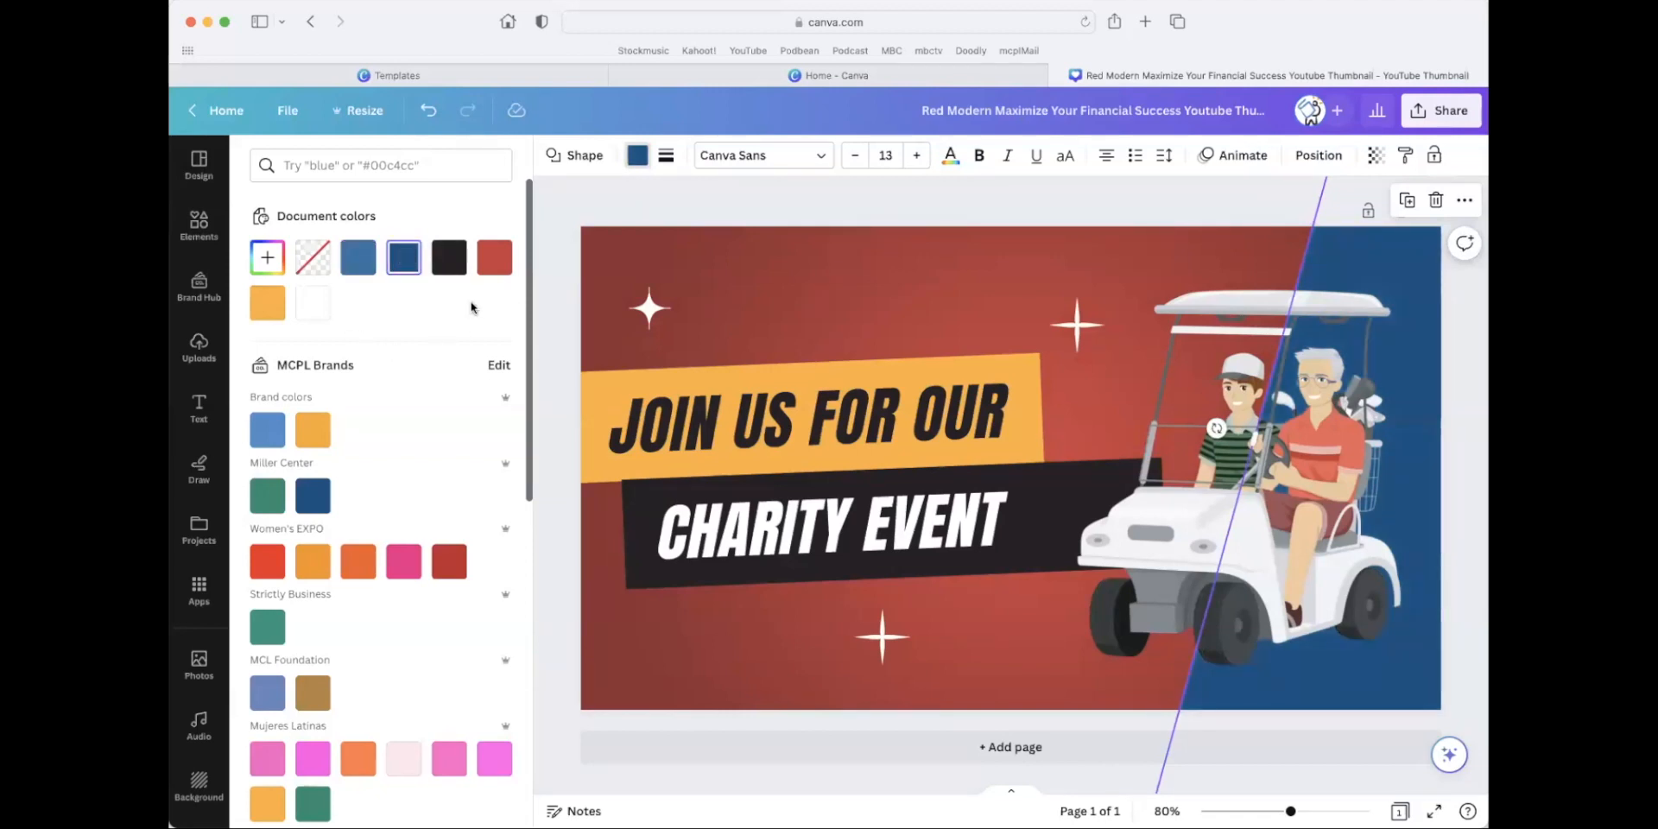
# Try adjusting the white balance of the red background image and bring up its photo effects.
pyautogui.click(837, 274)
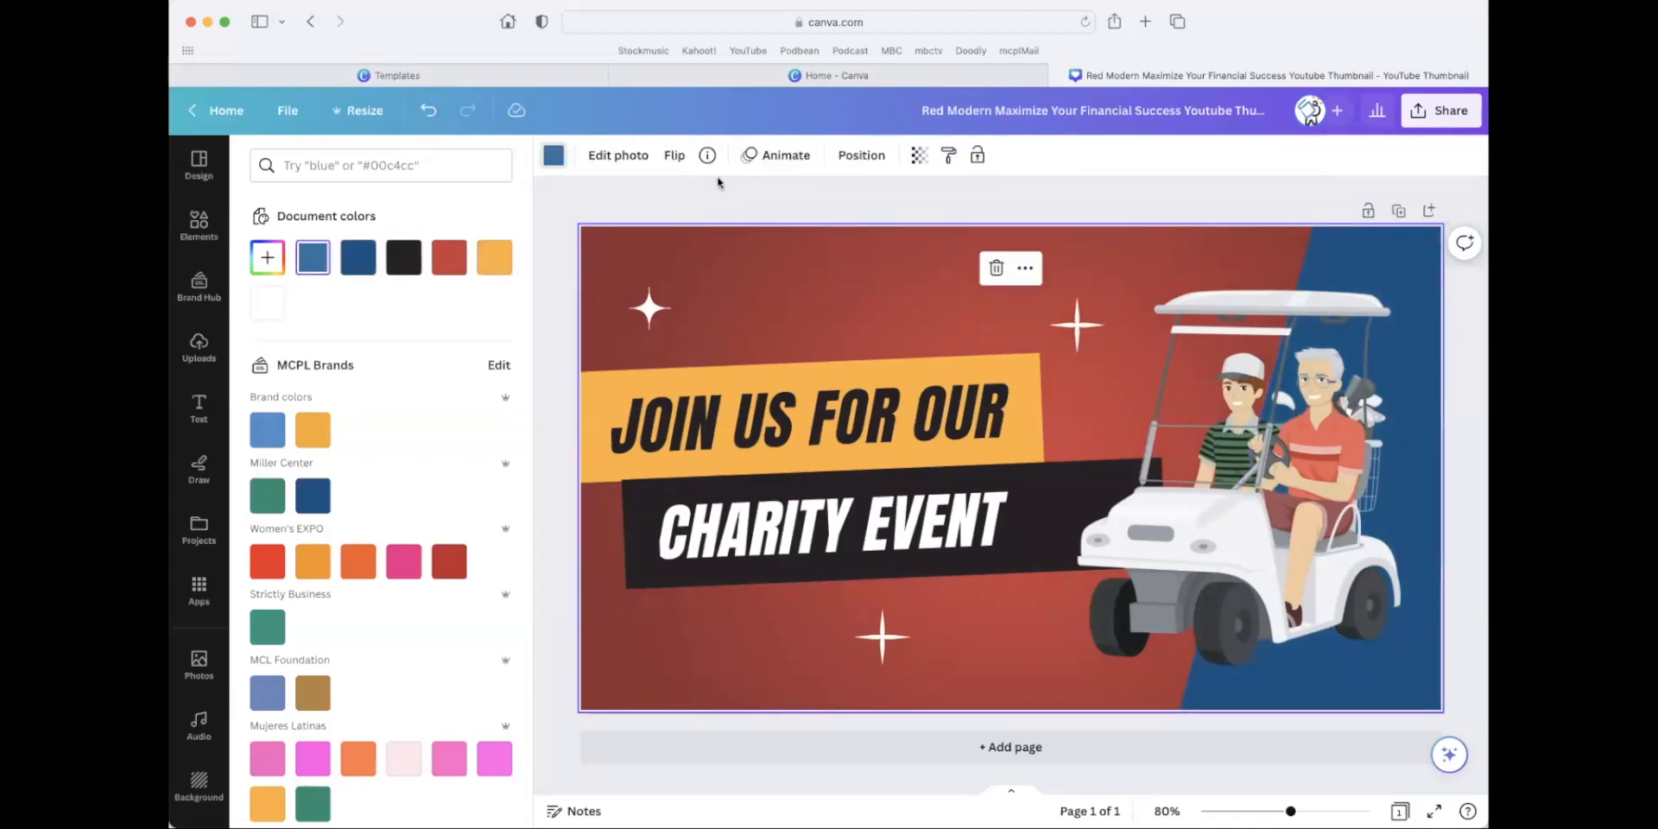
pyautogui.doubleClick(748, 294)
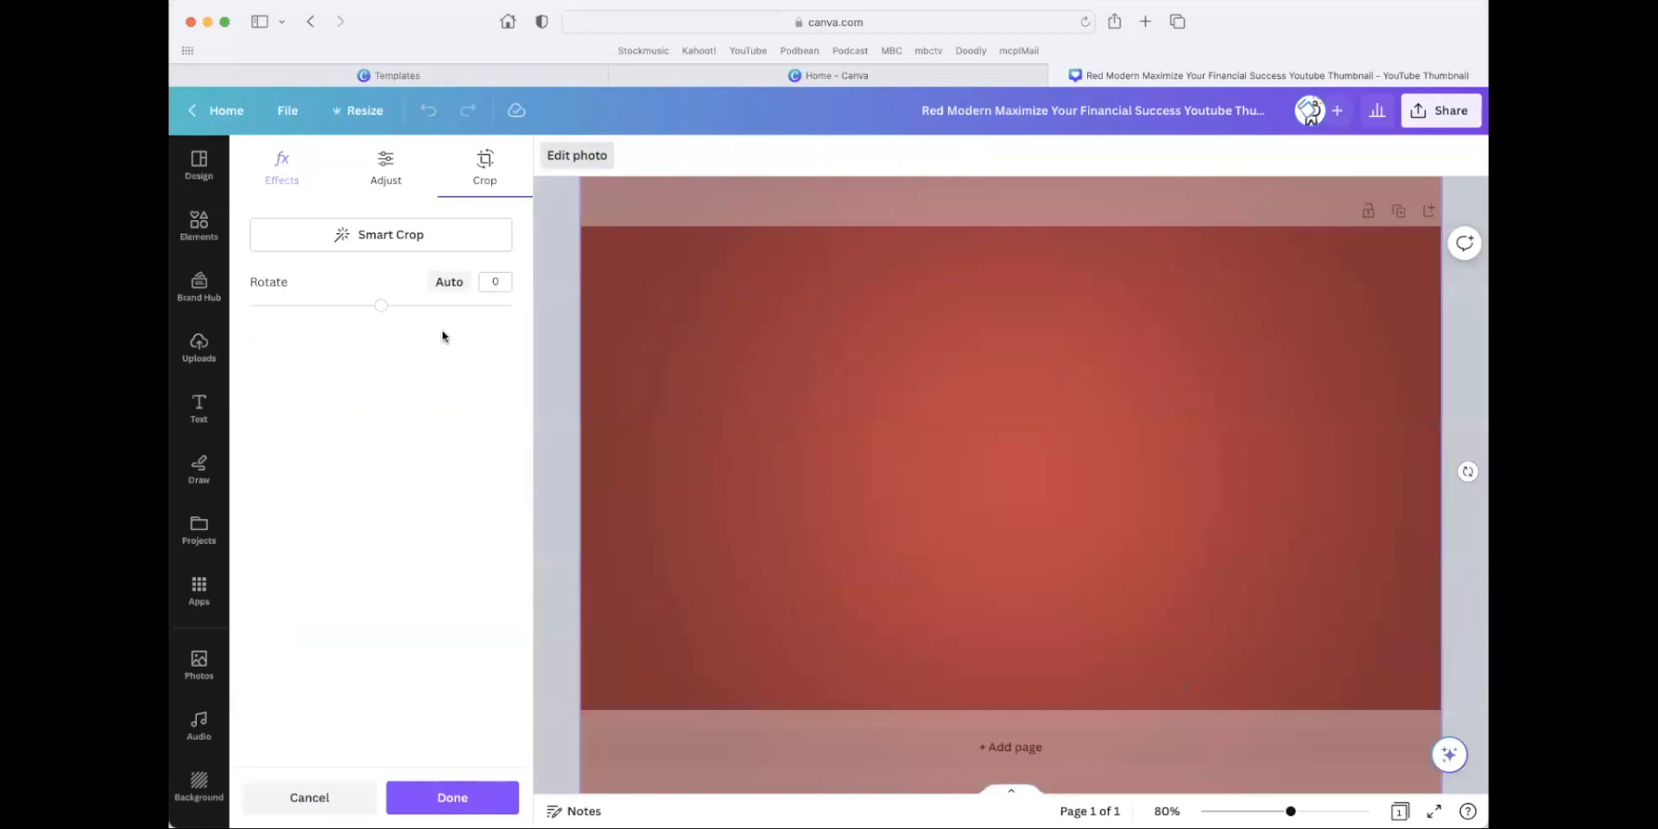
pyautogui.click(380, 177)
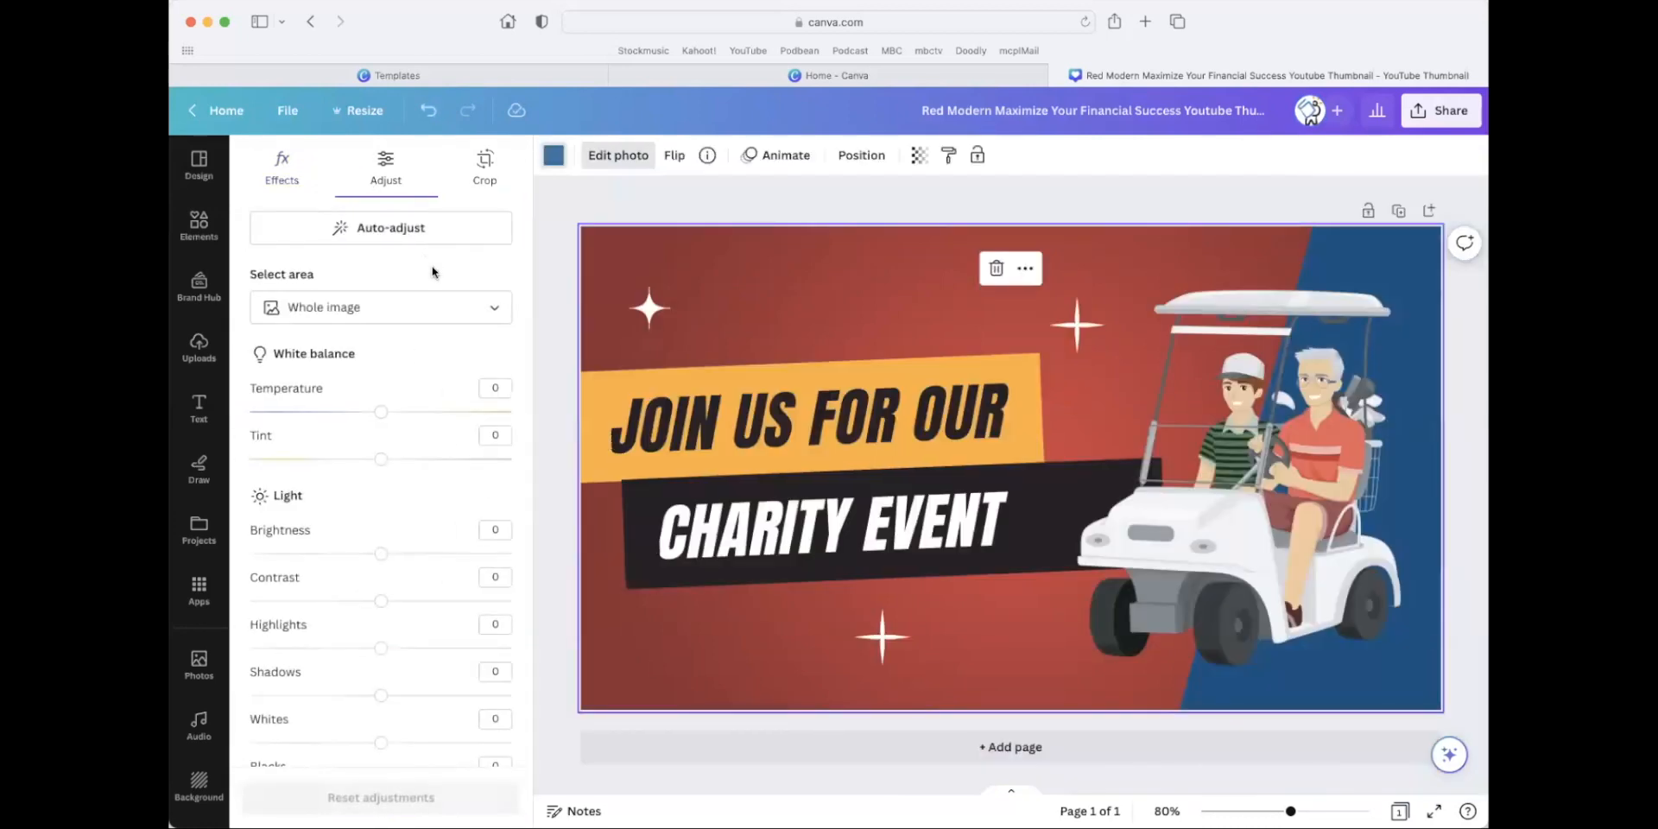
pyautogui.moveTo(389, 458); pyautogui.dragTo(308, 412)
pyautogui.click(275, 179)
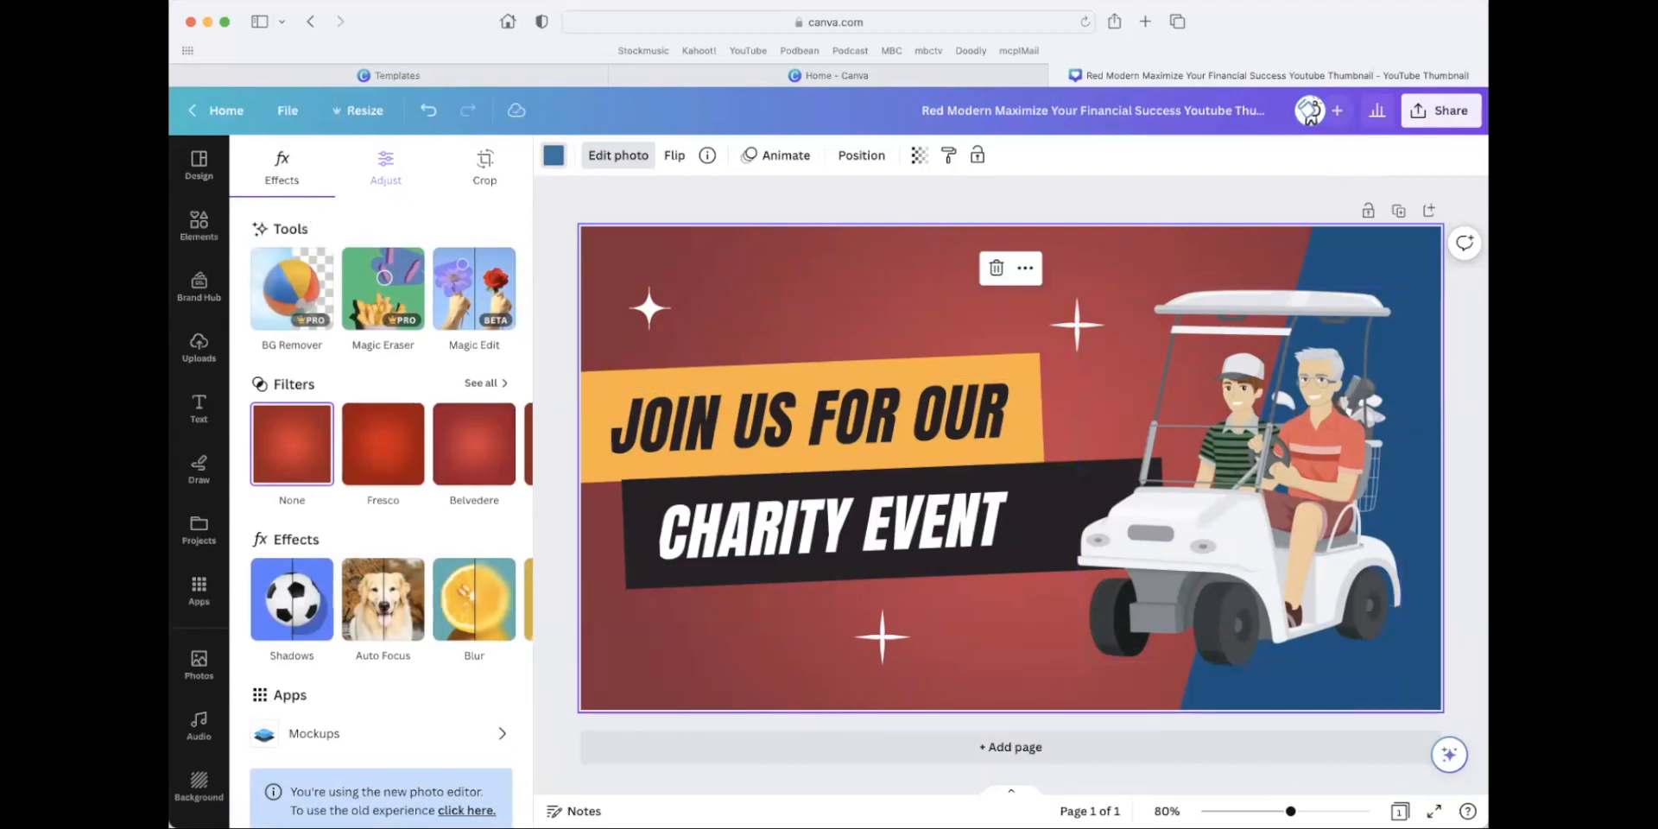
# Delete the red gradient image that covers the thumbnail's blue background.
pyautogui.press('Delete')
pyautogui.click(594, 214)
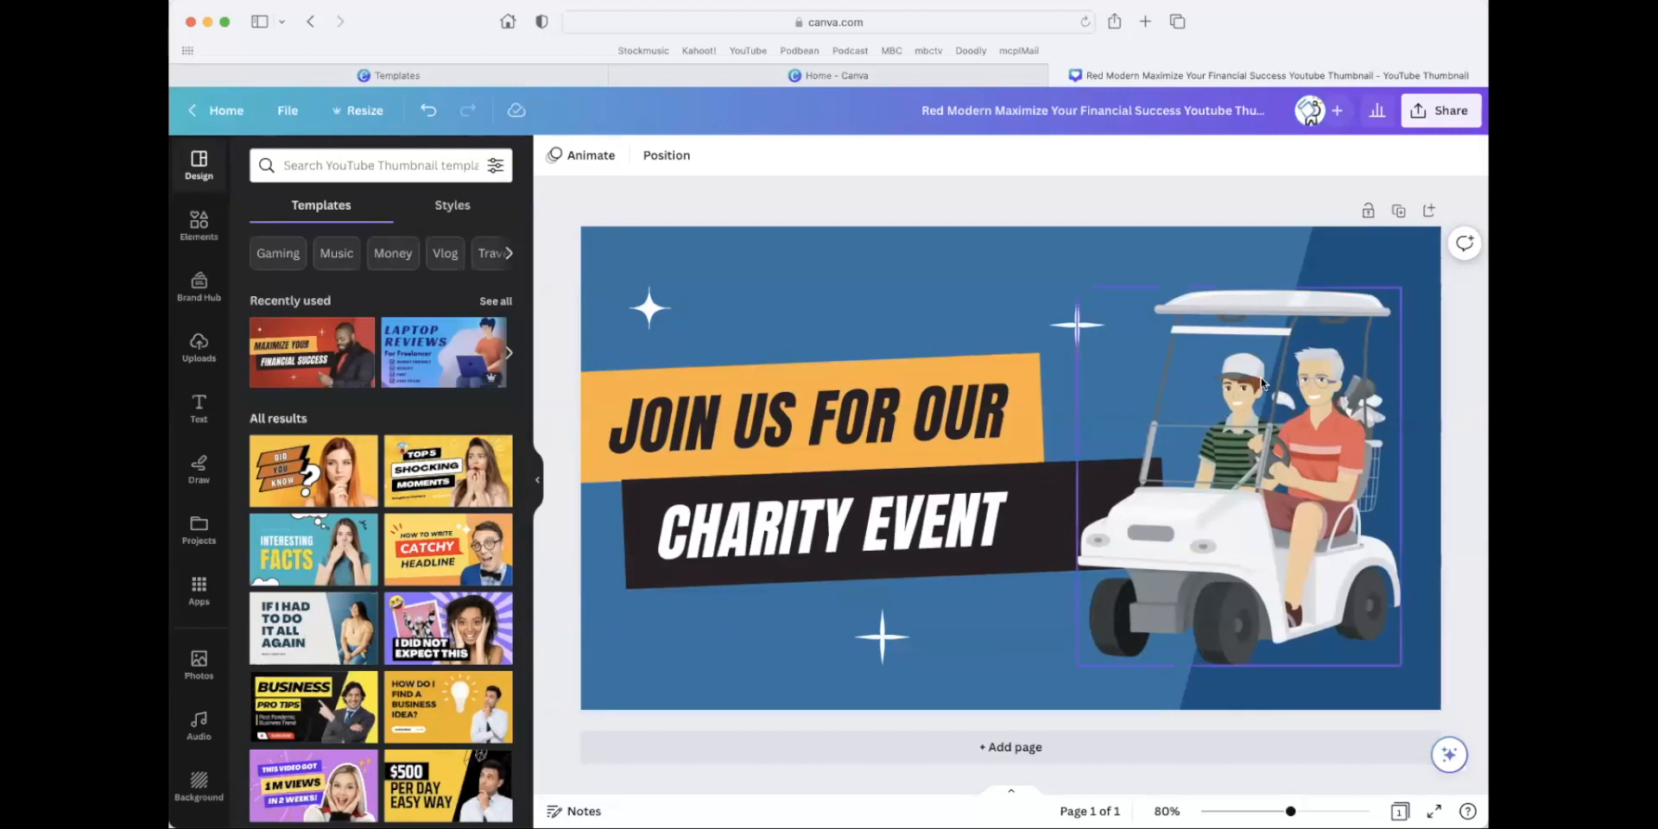
# Leave the thumbnail for the home page, search the design types for "flyer", and create a blank 8.5 × 11 in flyer.
pyautogui.click(226, 110)
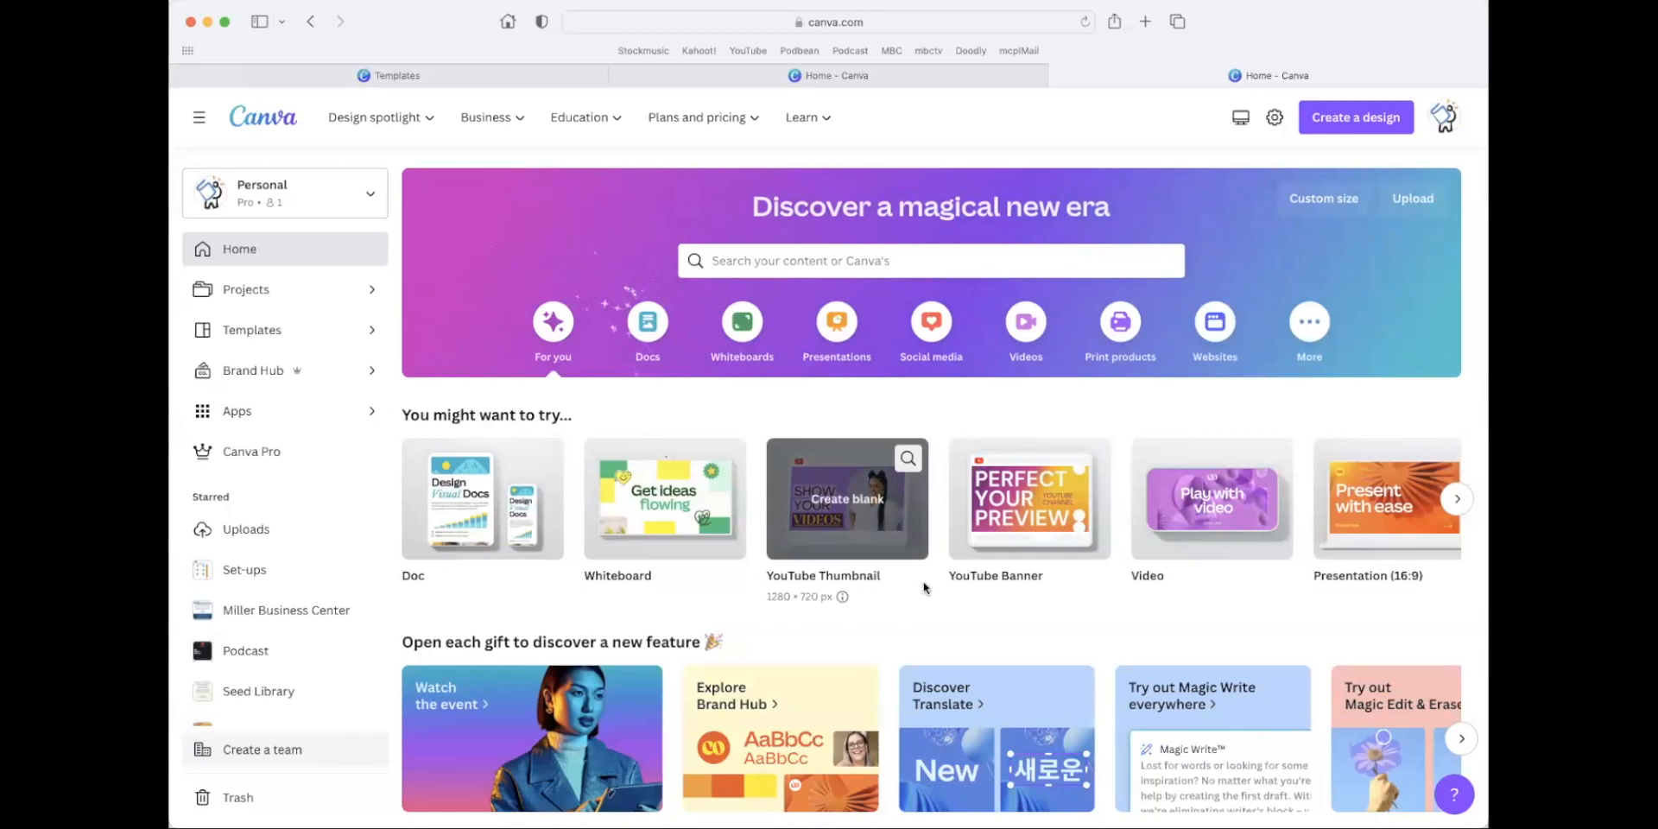
pyautogui.scroll(-2, 925, 590)
pyautogui.scroll(2, 925, 591)
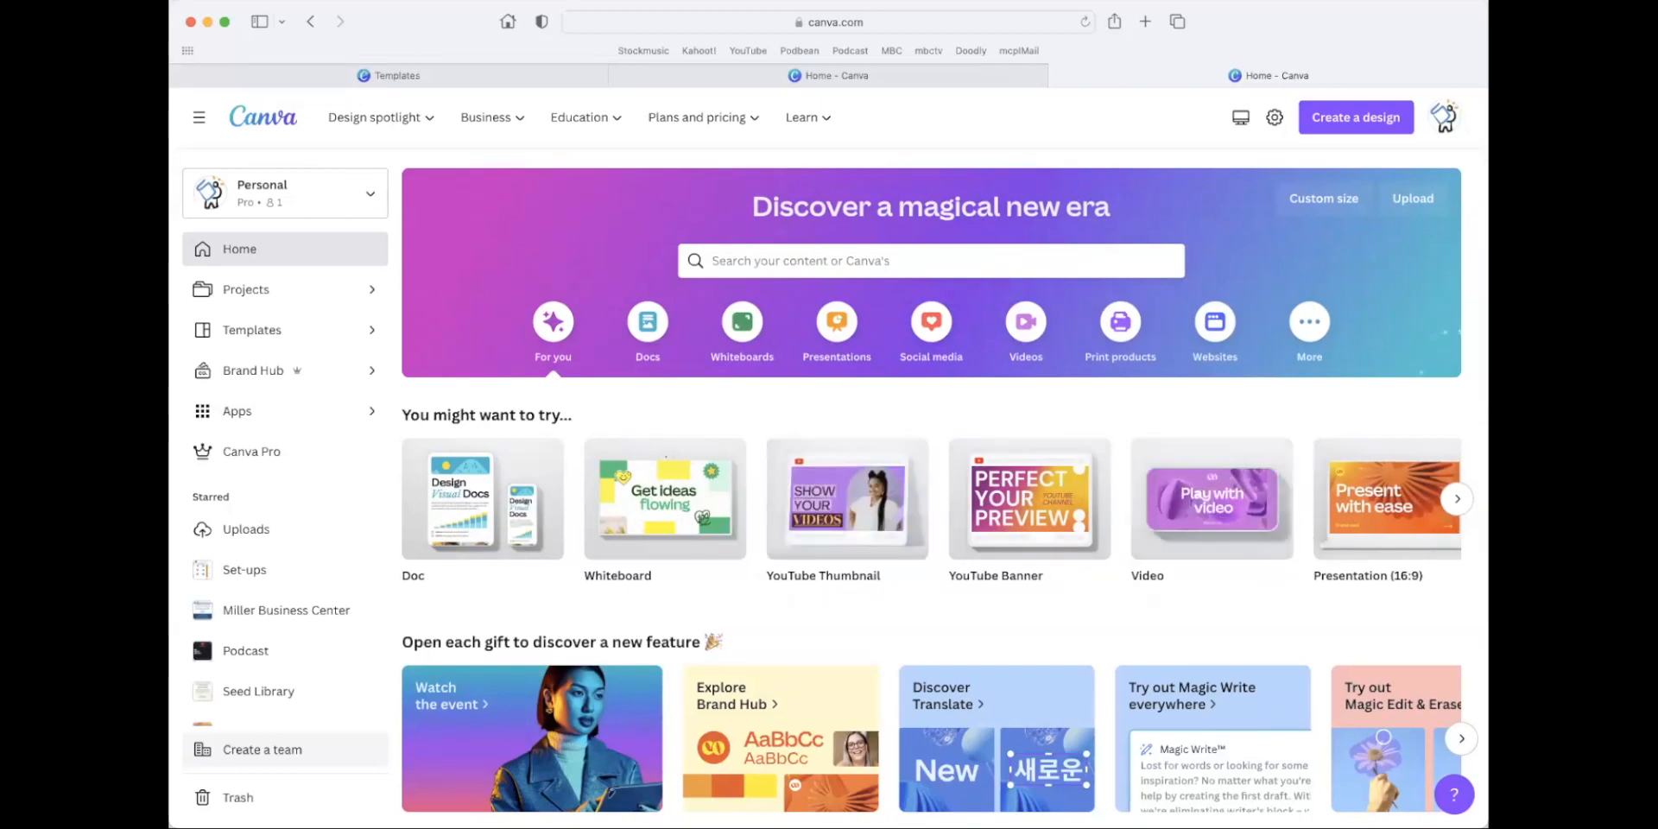
pyautogui.click(1363, 130)
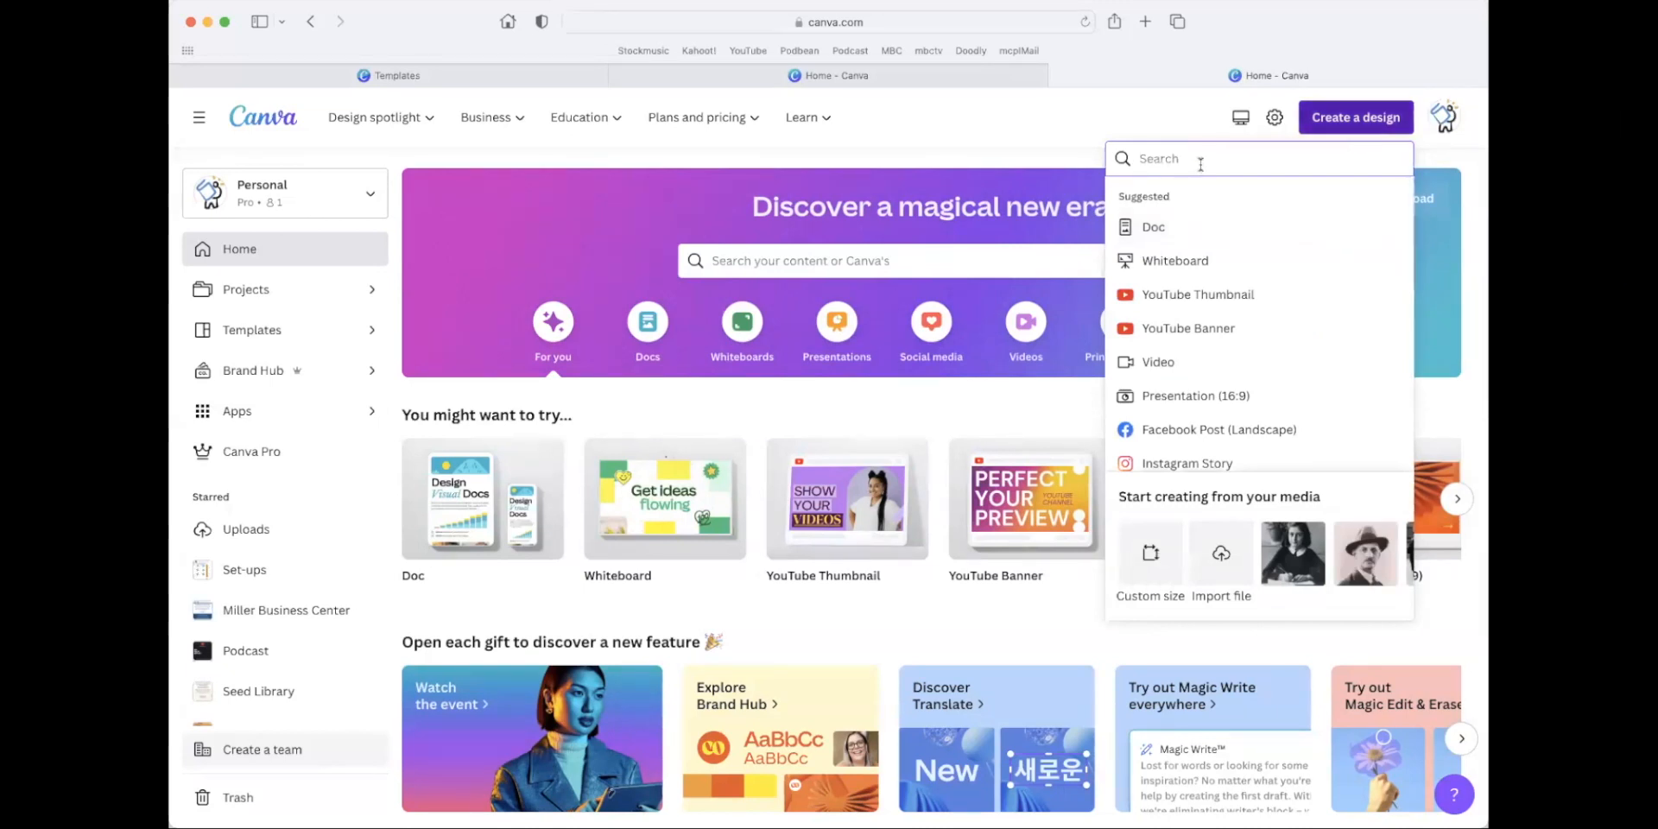
pyautogui.write('flyer')
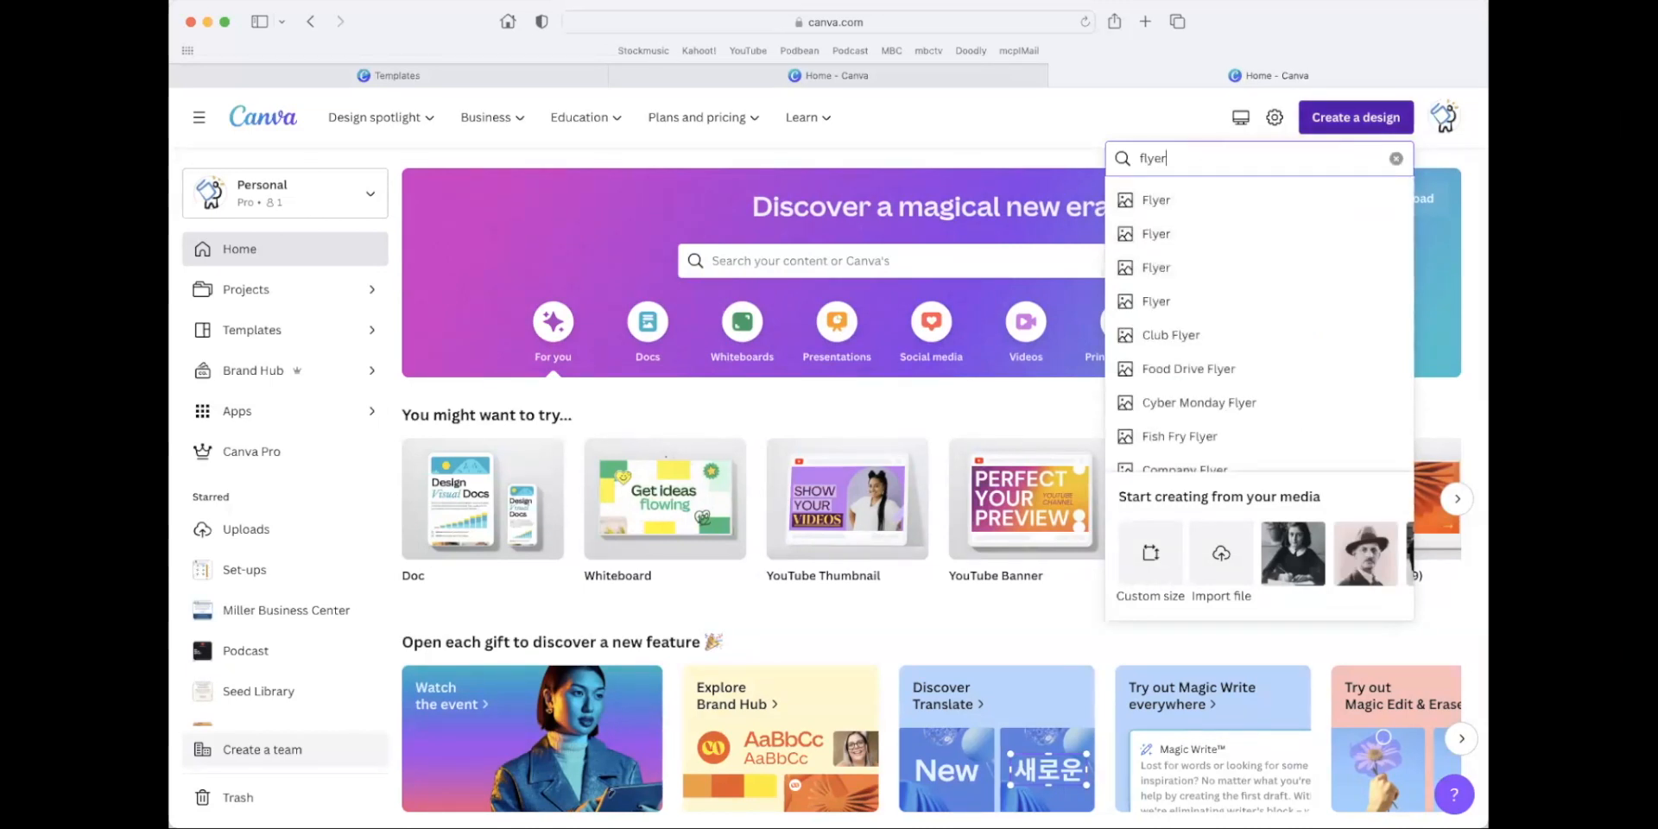
pyautogui.scroll(-2, 1252, 350)
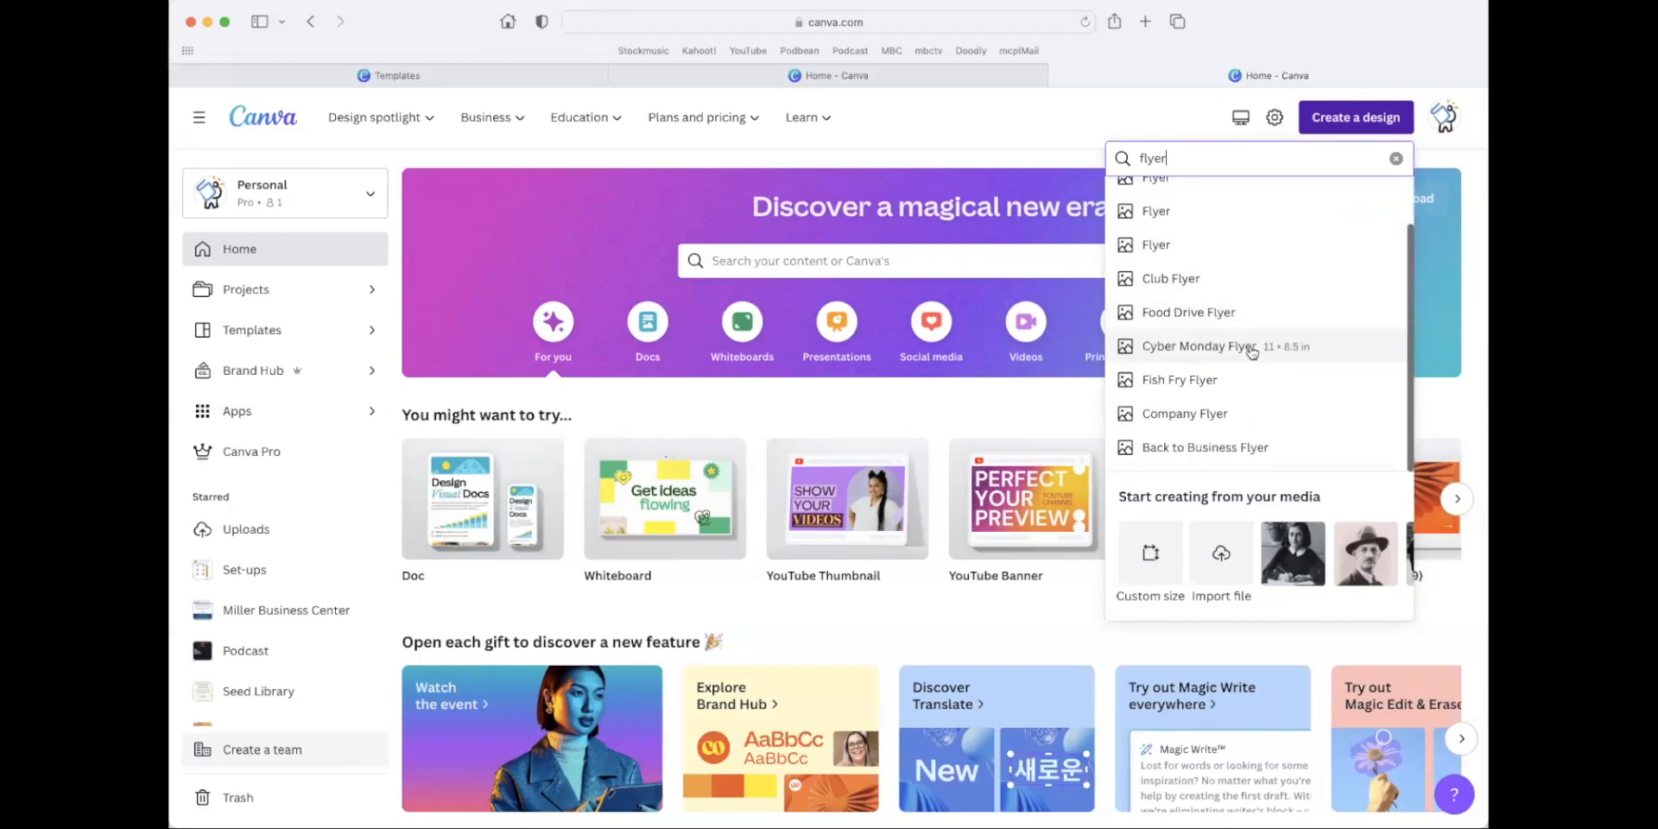
pyautogui.scroll(2, 1251, 345)
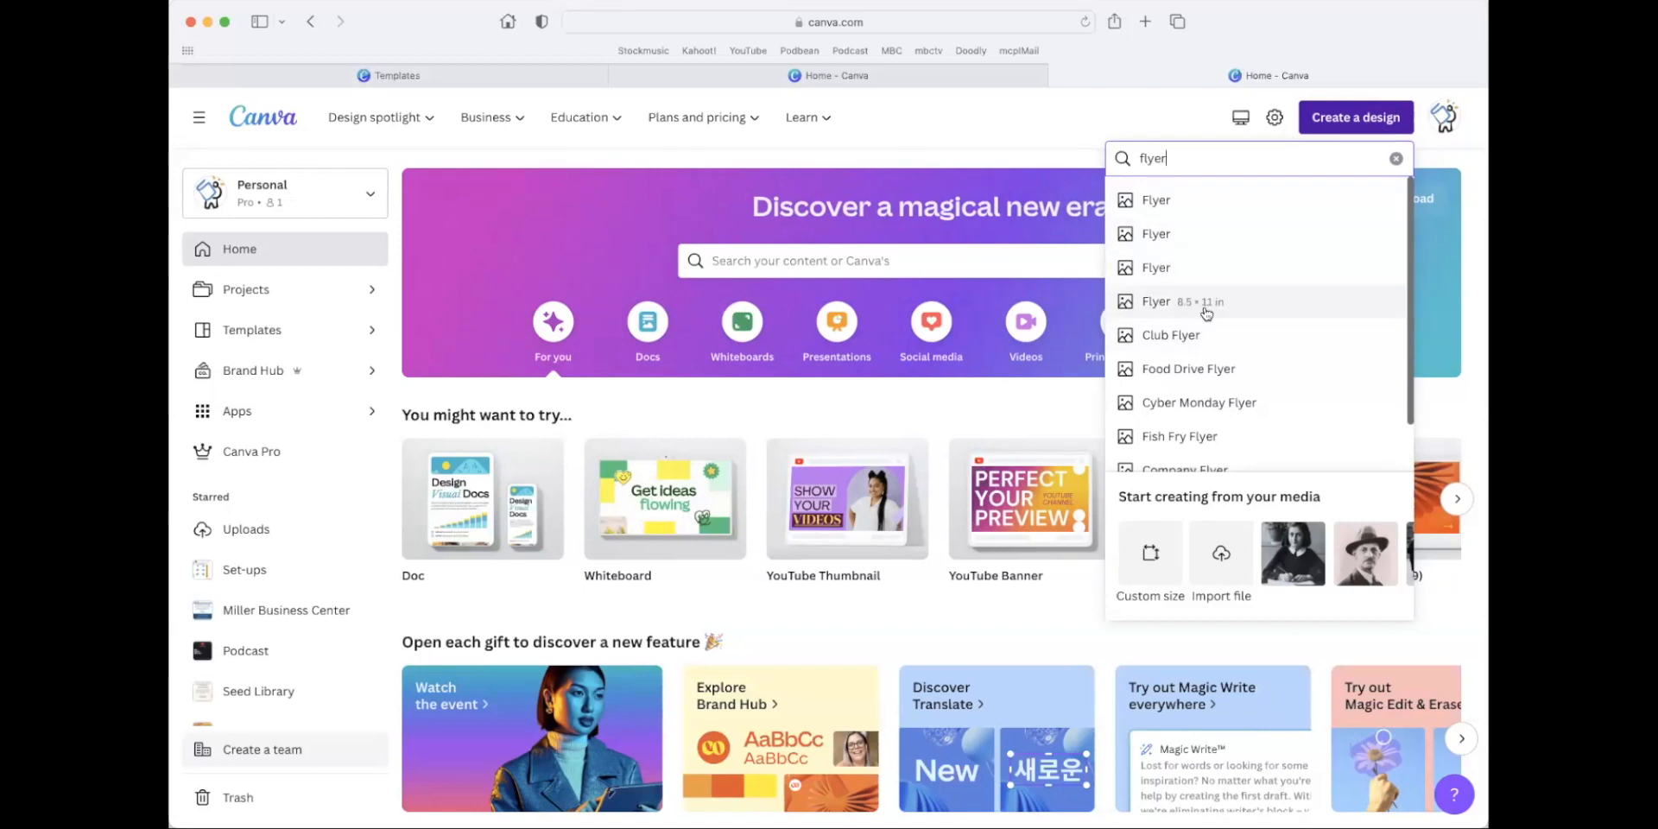
pyautogui.click(1157, 302)
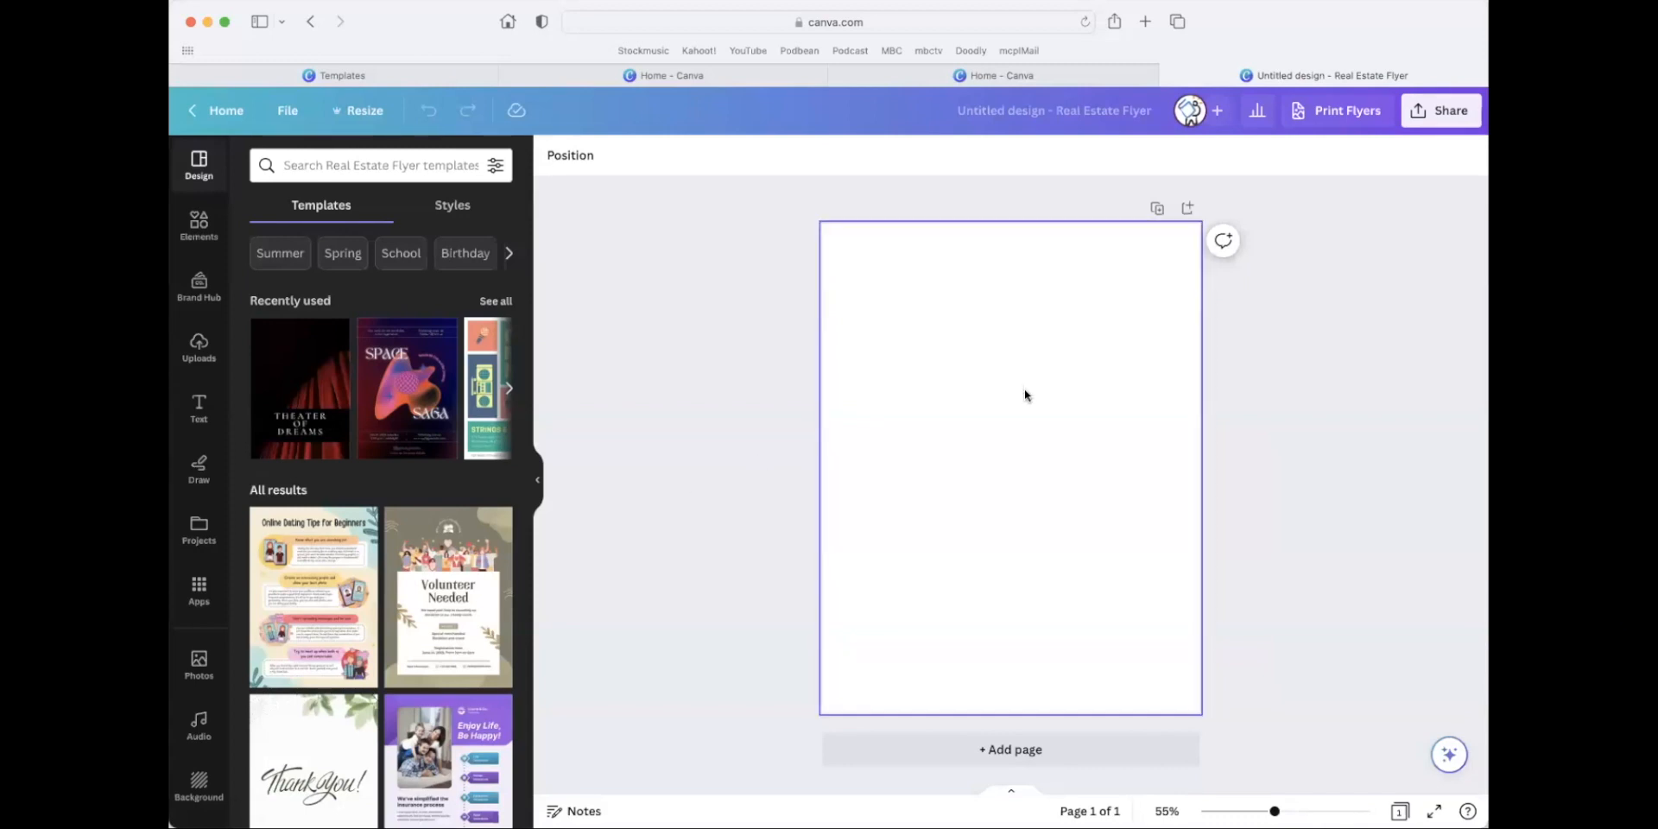
# Search the flyer templates for "charity" using the suggested term Charity Flyers.
pyautogui.click(339, 165)
pyautogui.write('charity')
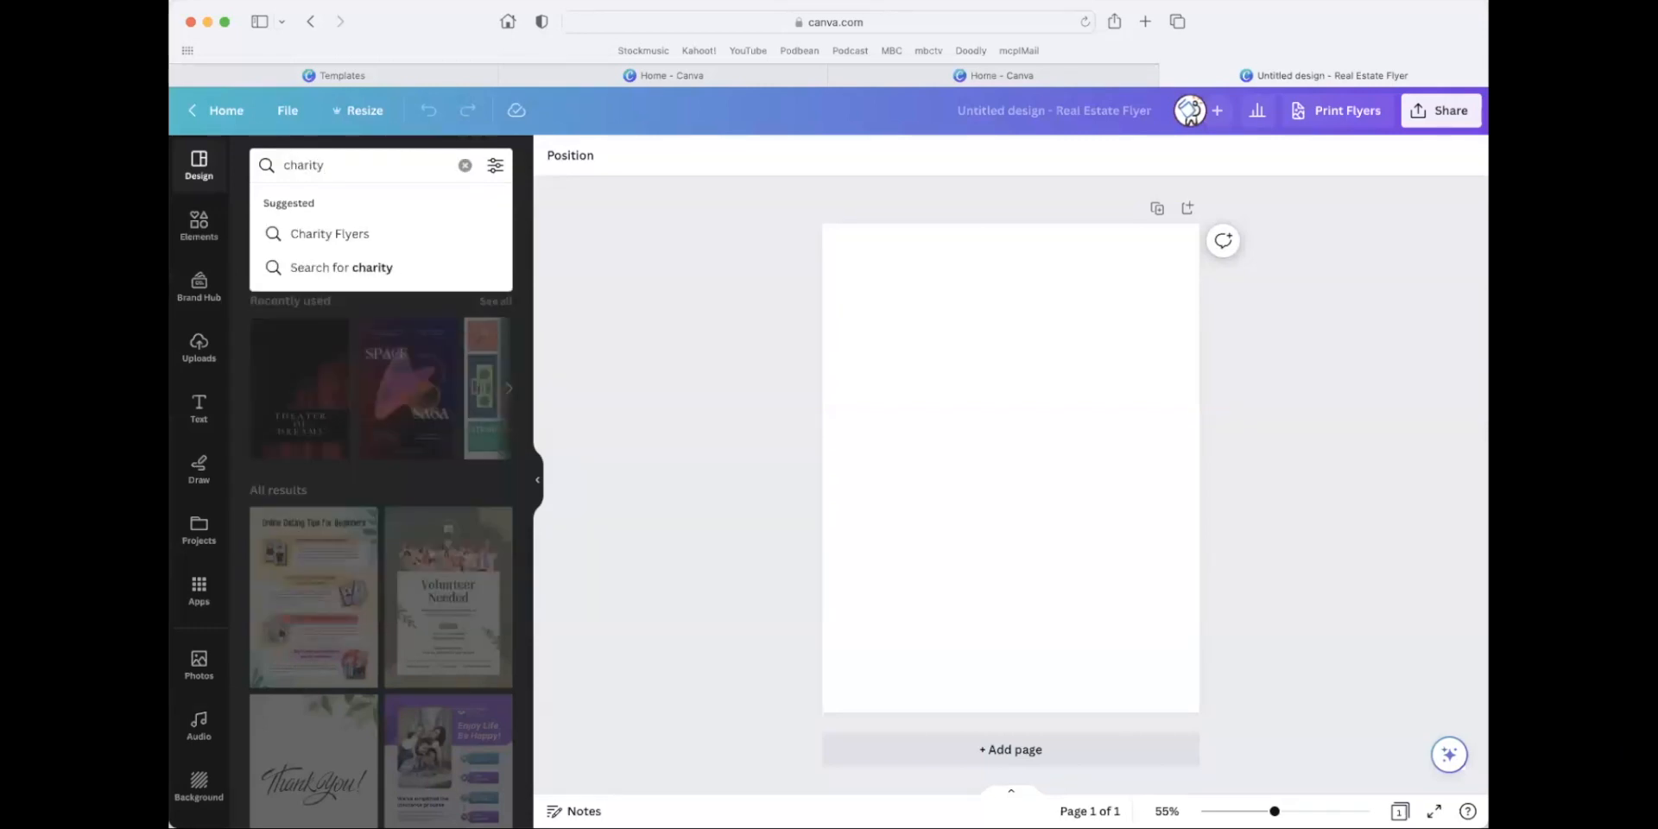
pyautogui.click(335, 235)
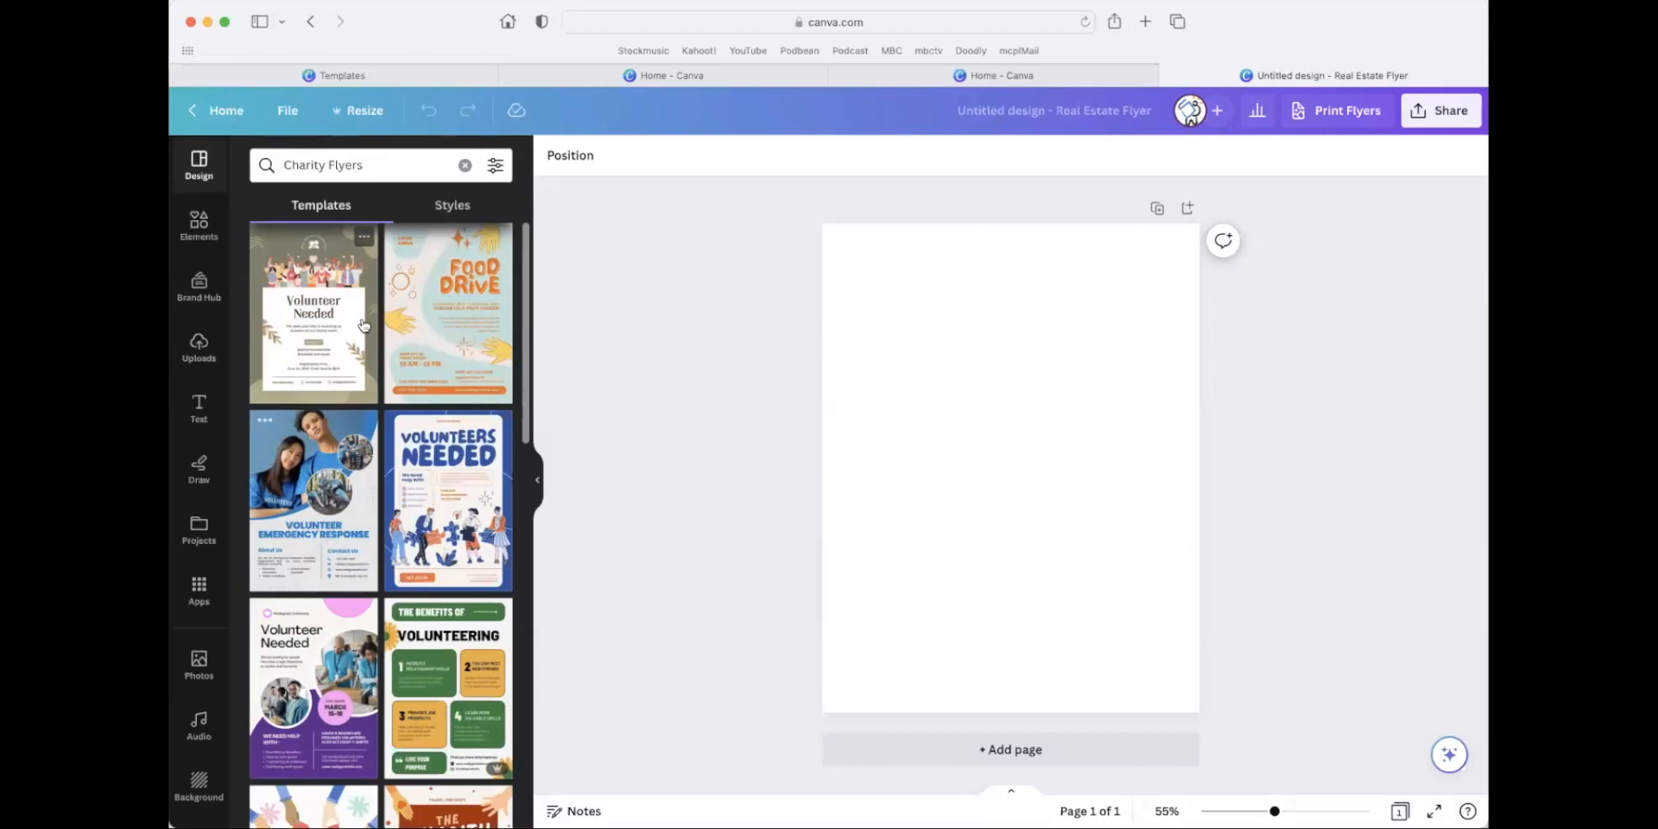
# Replace the template search term with "golf charity" and run the search.
pyautogui.doubleClick(376, 164)
pyautogui.tripleClick(378, 164)
pyautogui.write('go')
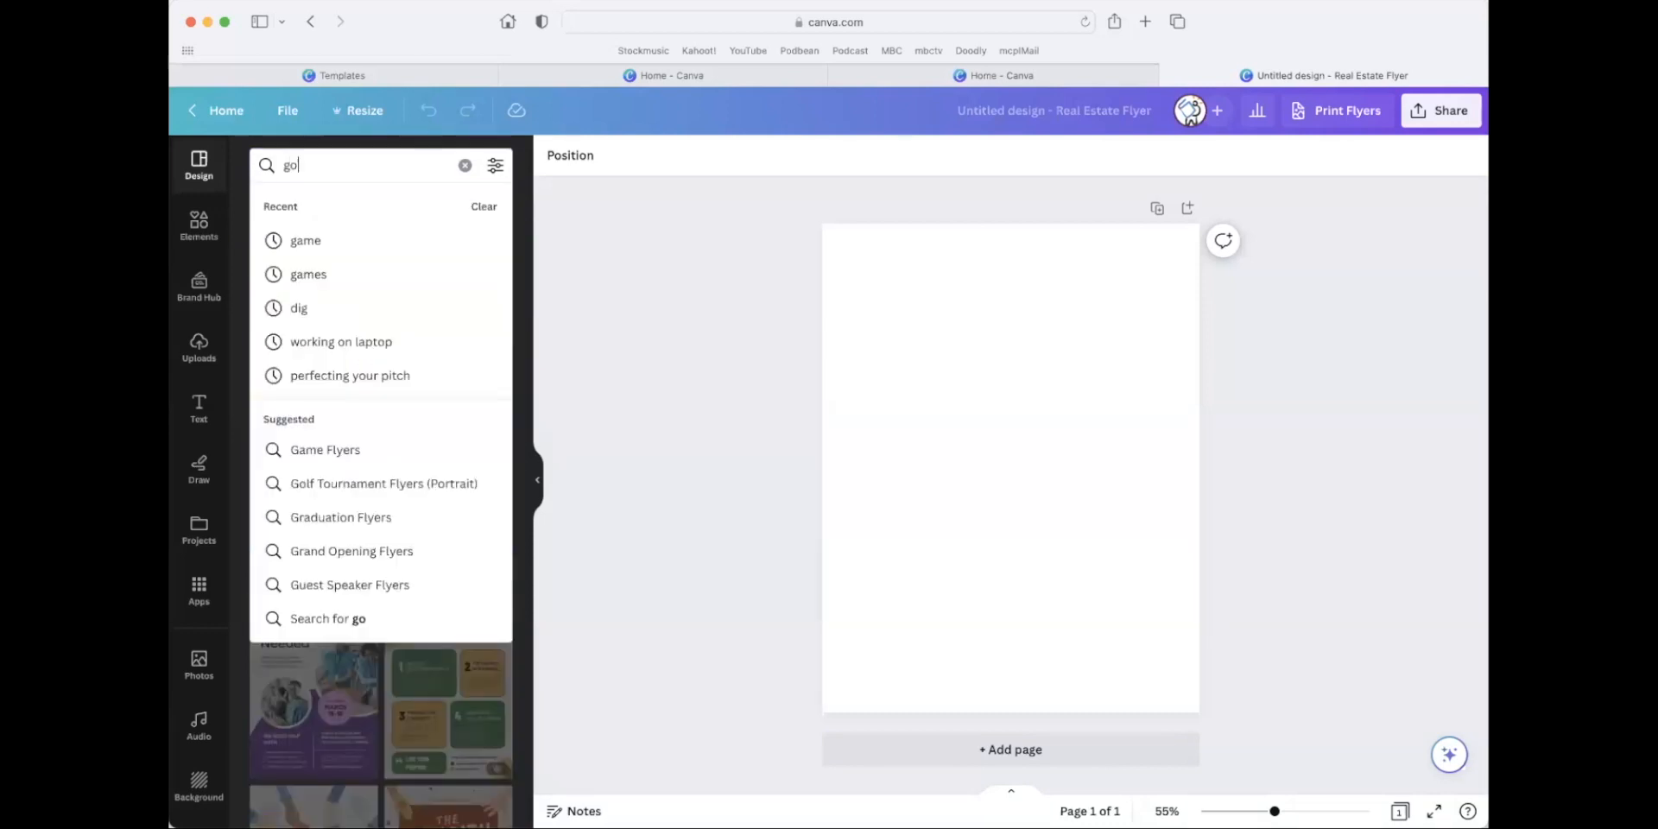
pyautogui.write('lf charity')
pyautogui.press('Return')
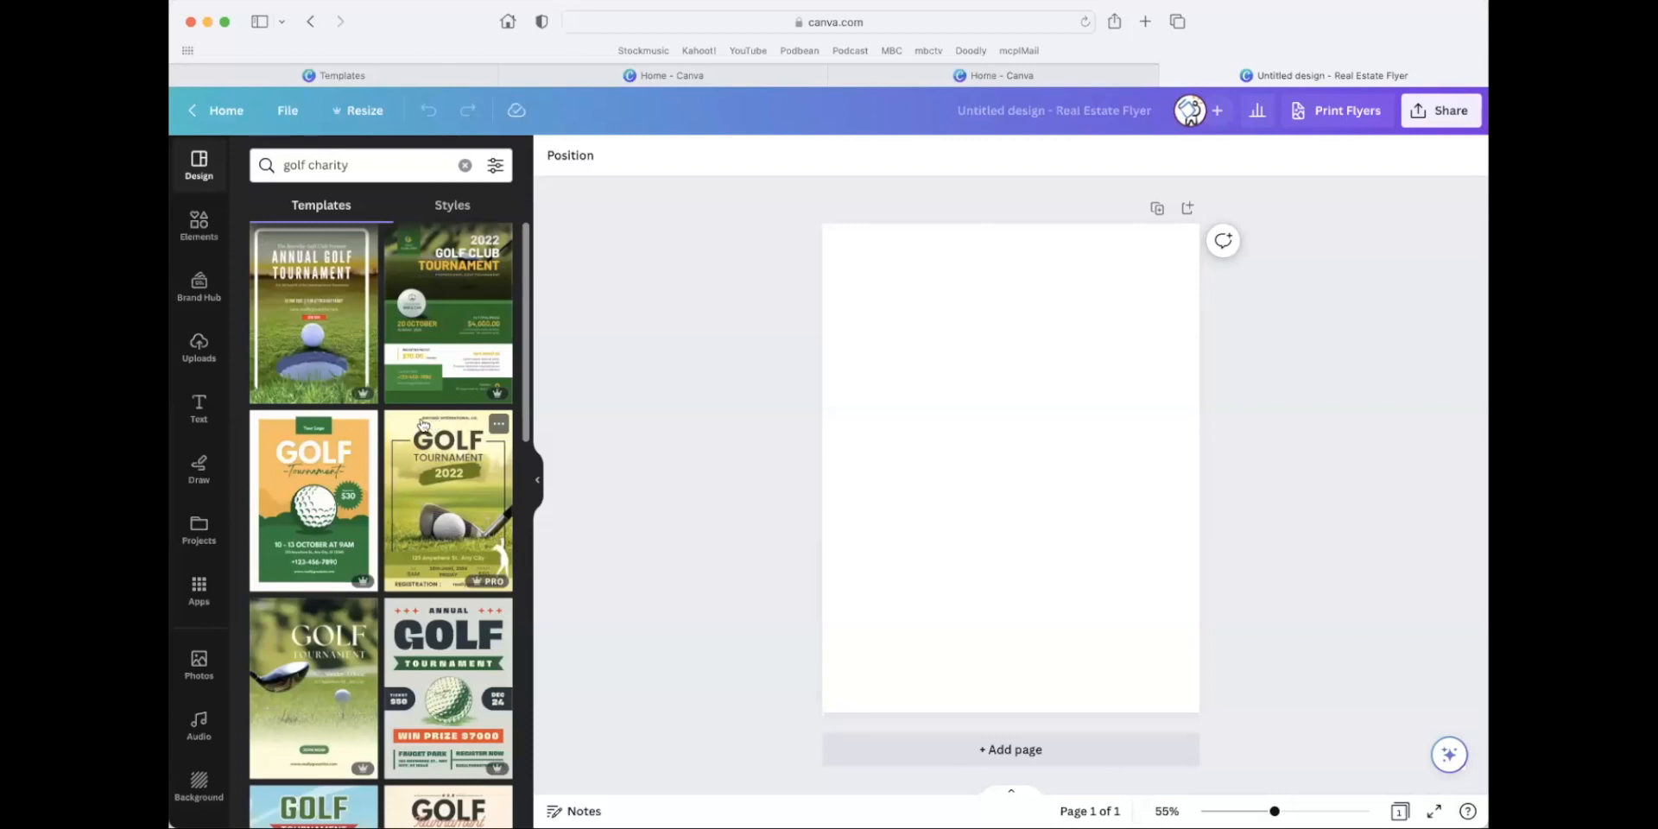
# Browse the golf charity template results and apply the green Golf Open flyer with the $1.35 million prize badge to the blank page.
pyautogui.scroll(-10, 369, 470)
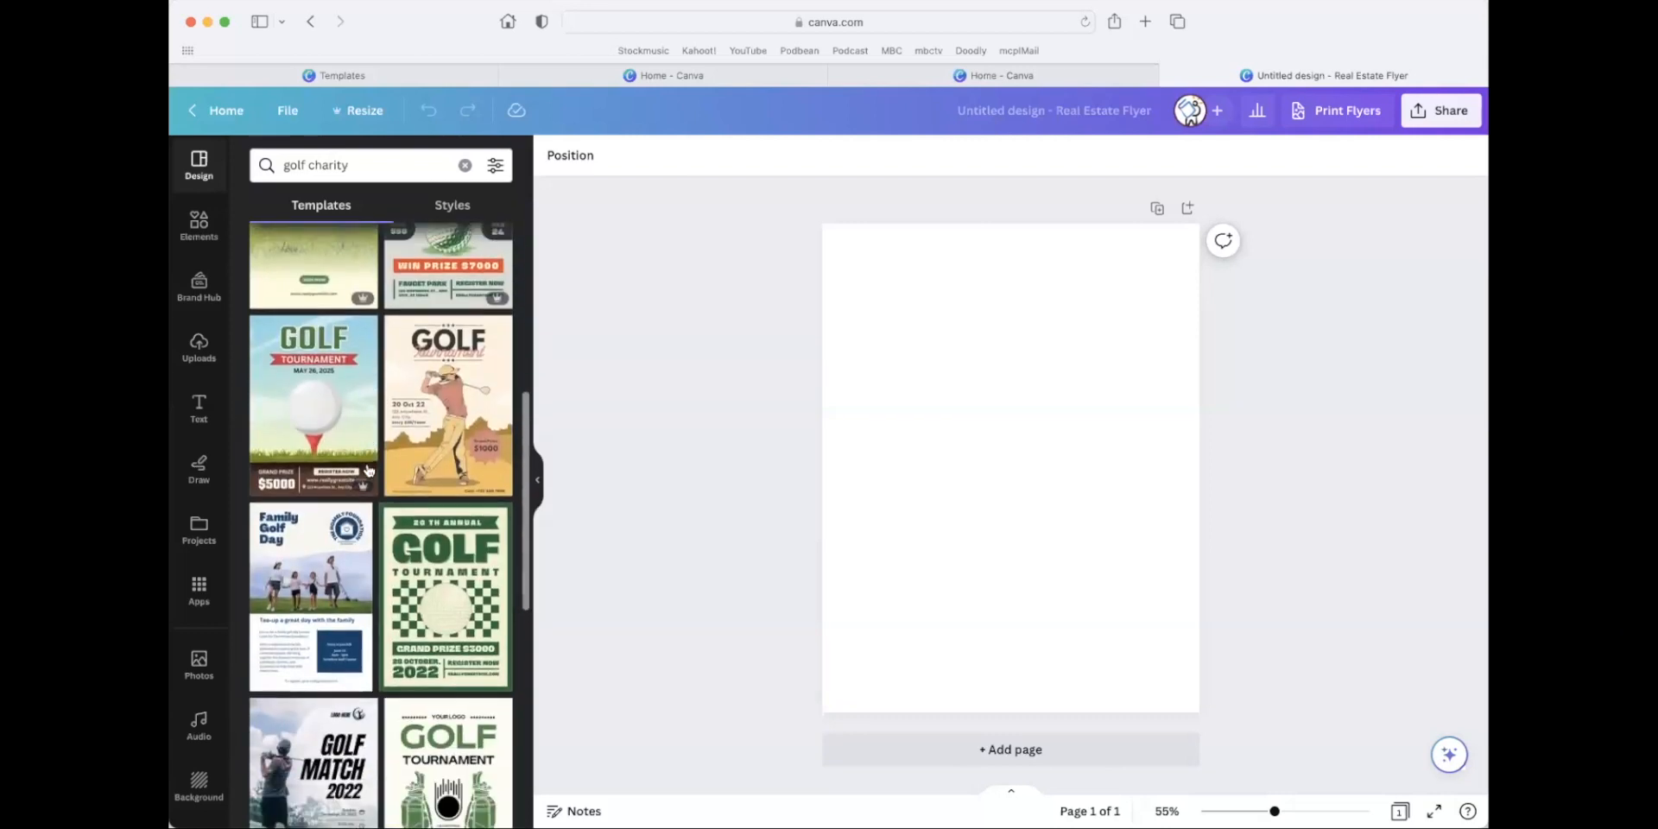
pyautogui.scroll(-8, 369, 470)
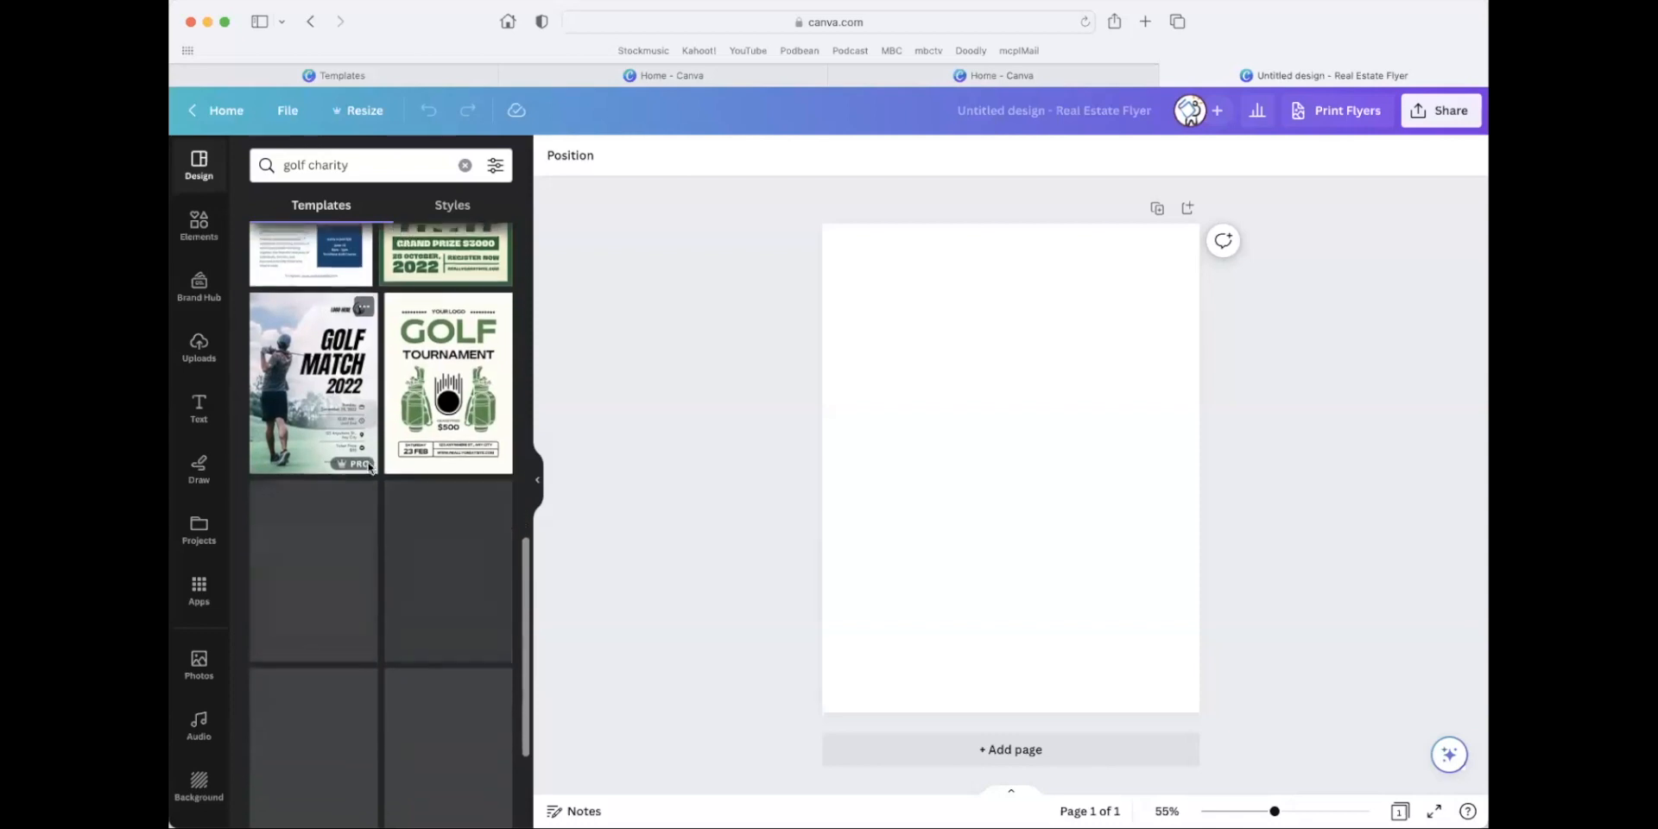
pyautogui.scroll(-5, 367, 479)
pyautogui.scroll(-6, 367, 485)
pyautogui.scroll(-3, 367, 484)
pyautogui.scroll(-5, 367, 483)
pyautogui.scroll(2, 377, 480)
pyautogui.scroll(-9, 371, 432)
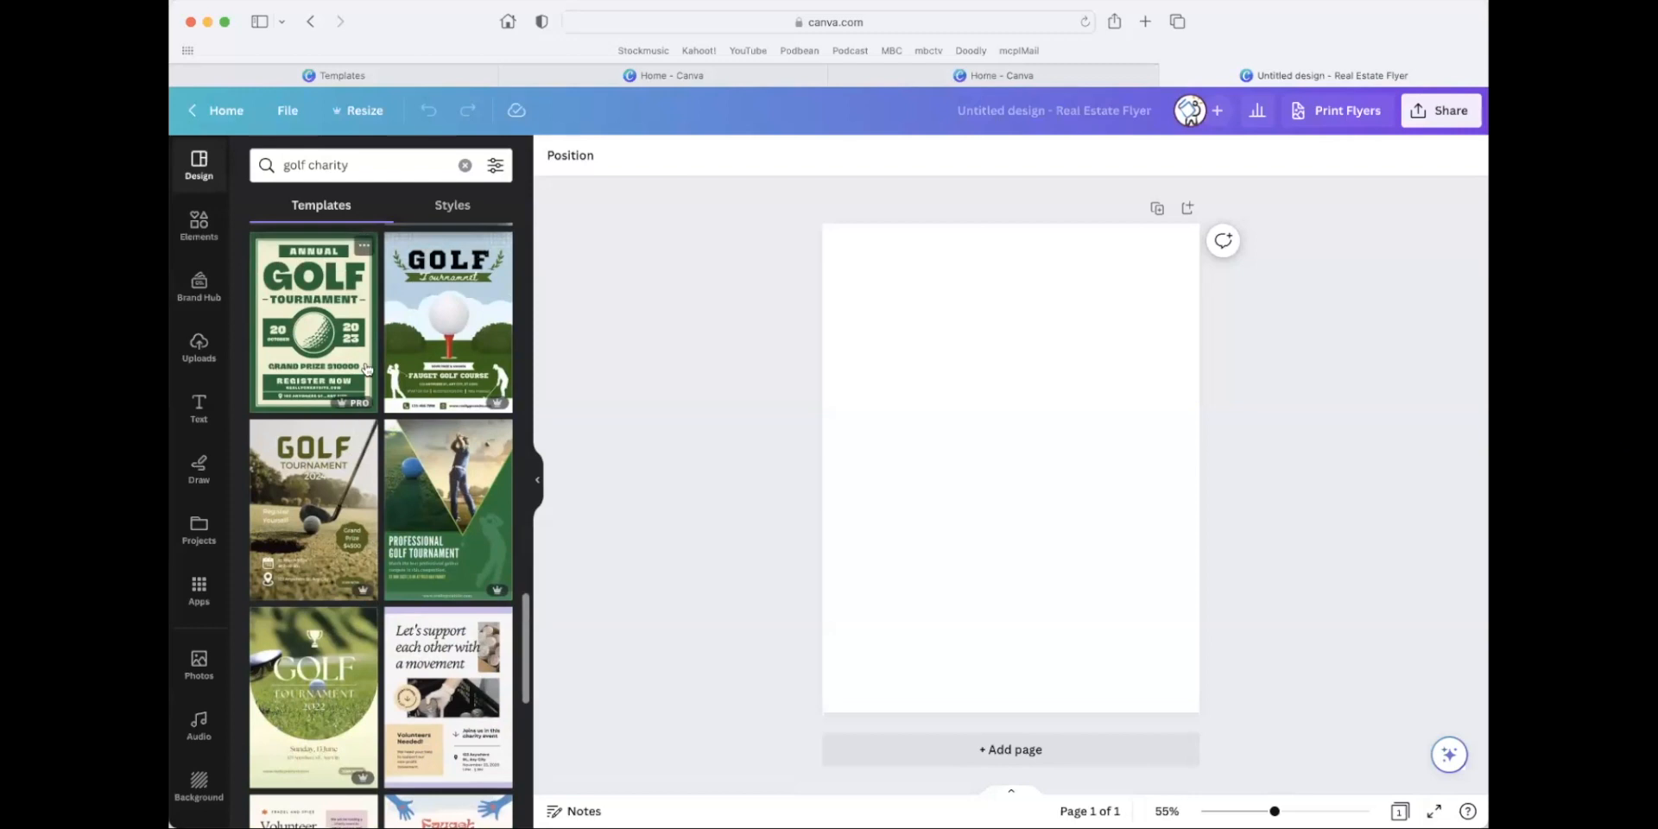
pyautogui.scroll(-6, 380, 431)
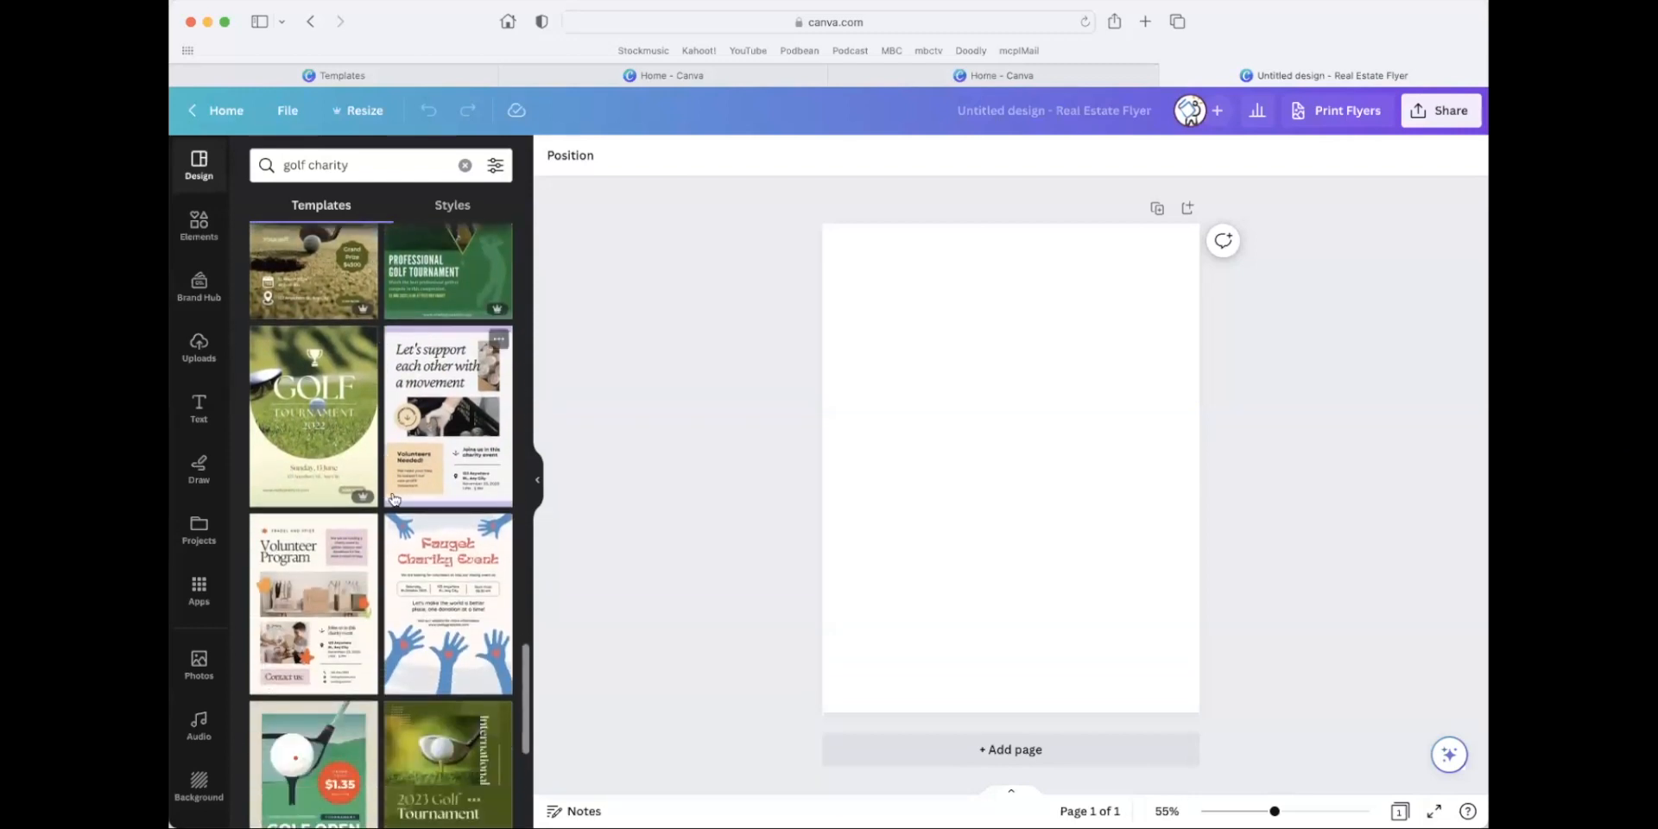
pyautogui.scroll(-7, 393, 499)
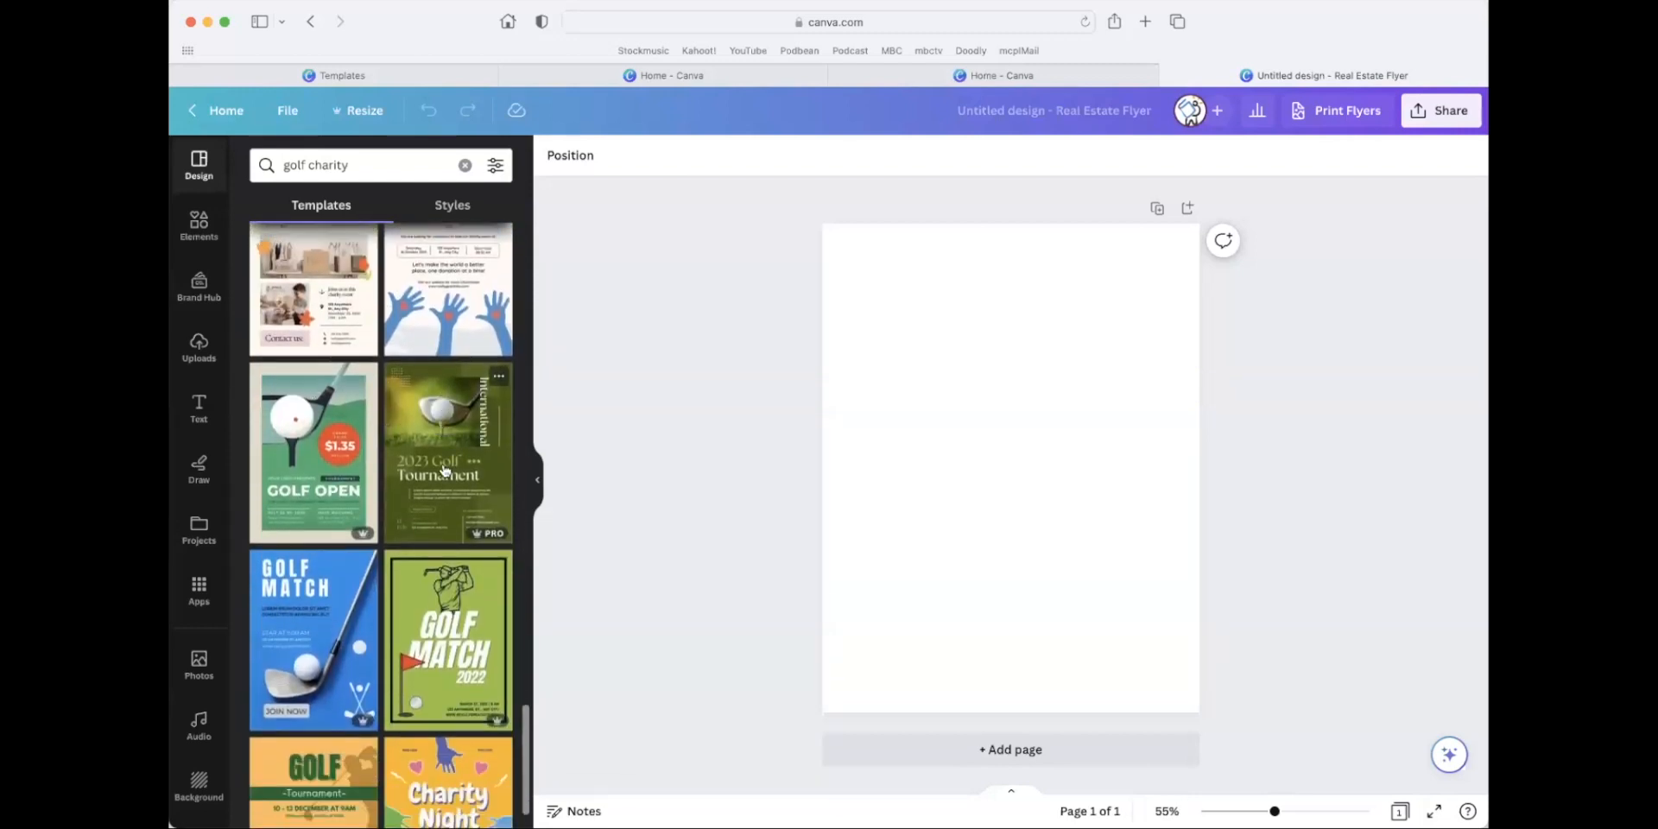
pyautogui.click(308, 458)
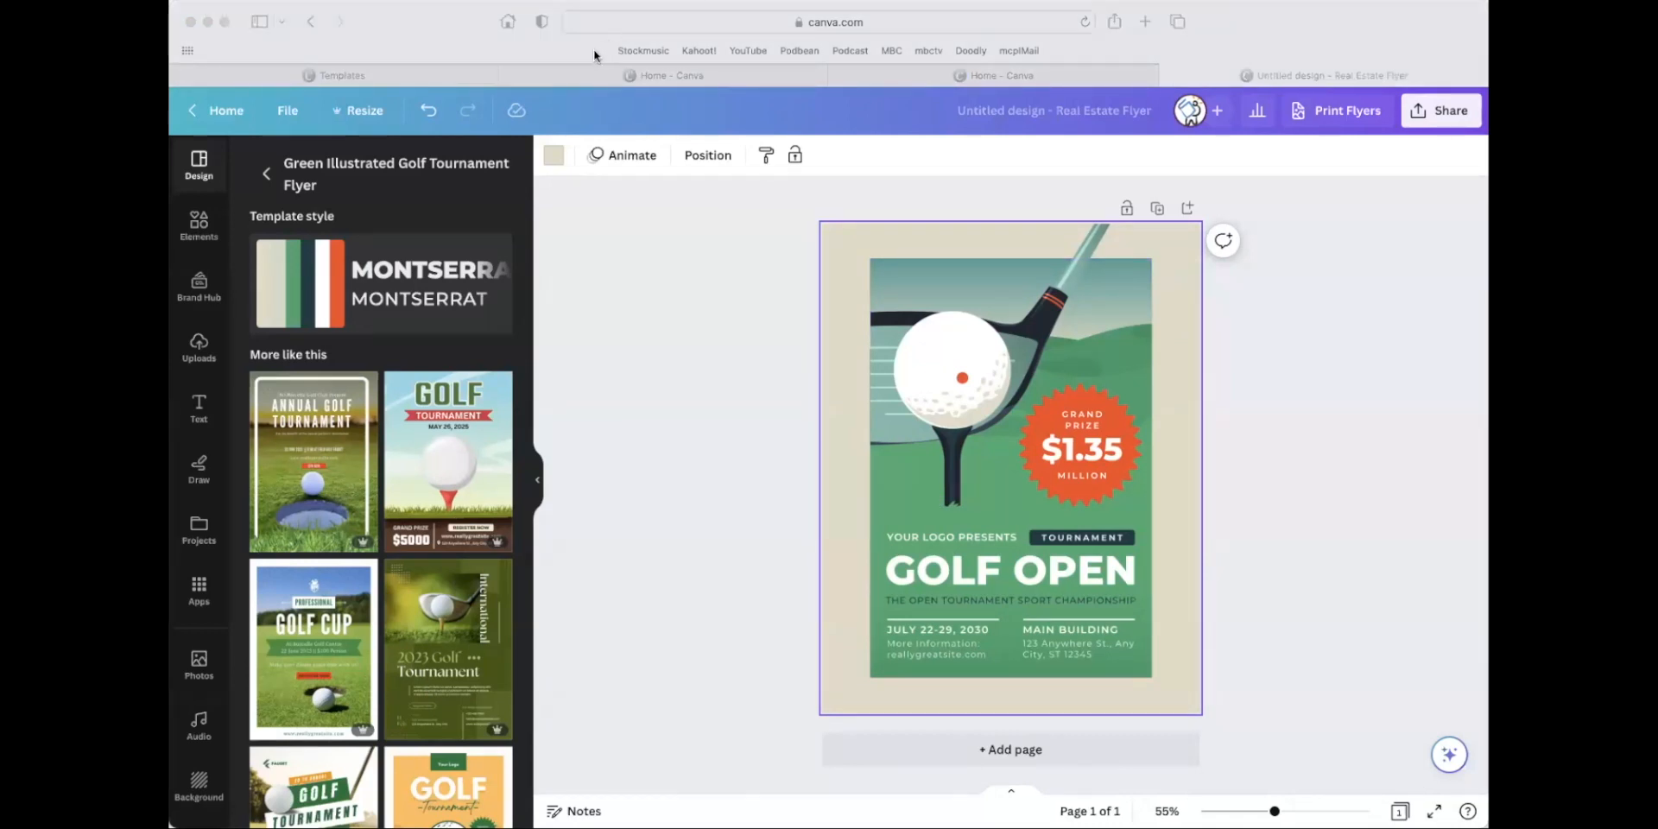
pyautogui.click(1367, 404)
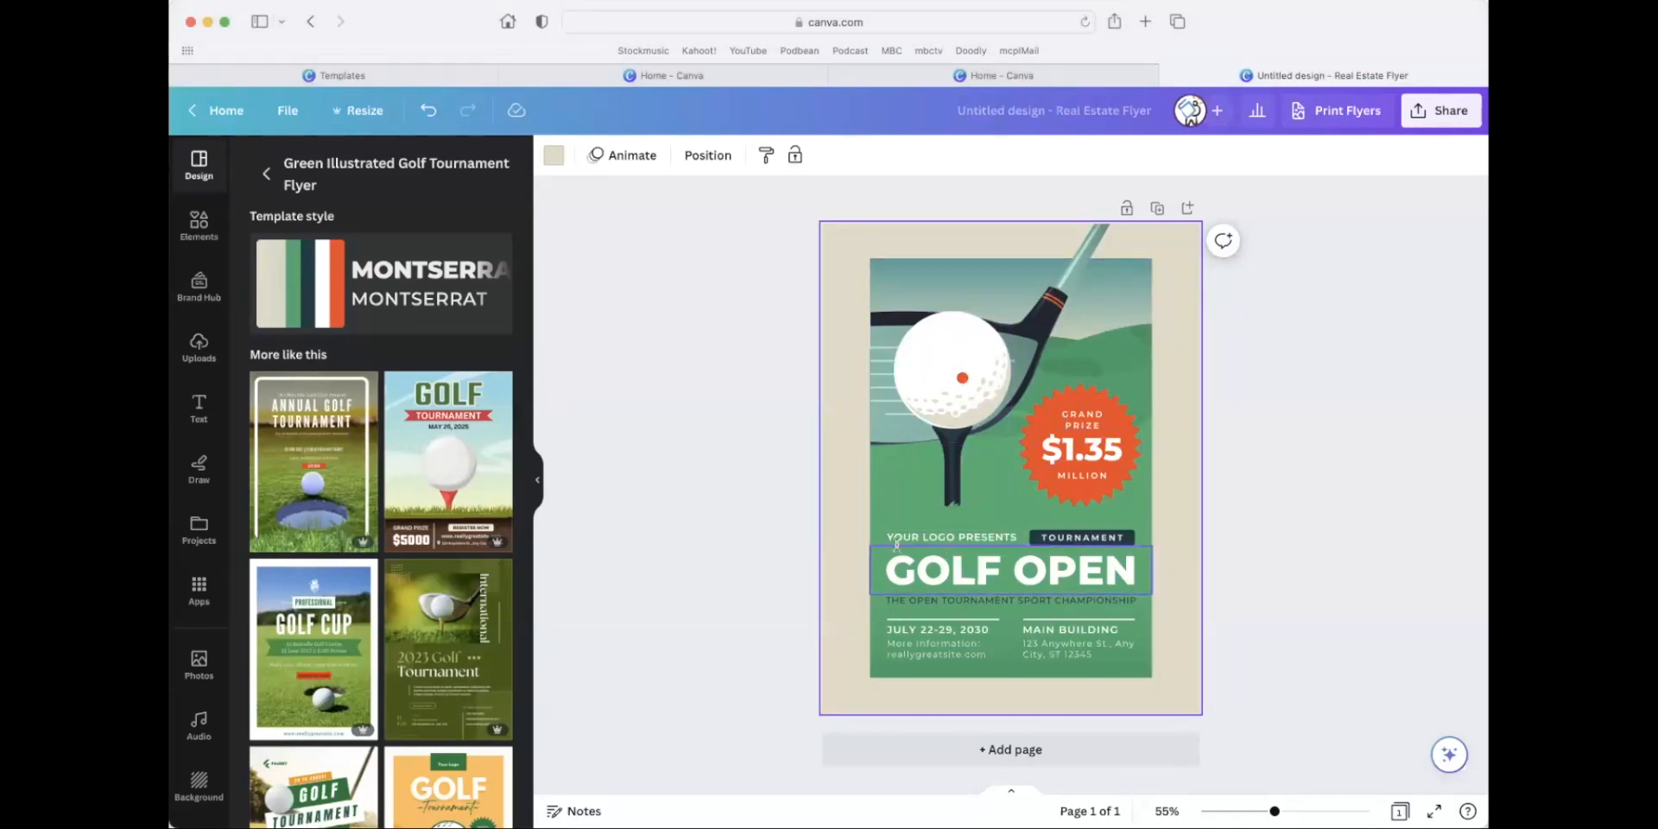
# Replace the "YOUR LOGO PRESENTS" line above the flyer's headline with "THE LIBRARY PRESENTS".
pyautogui.click(969, 538)
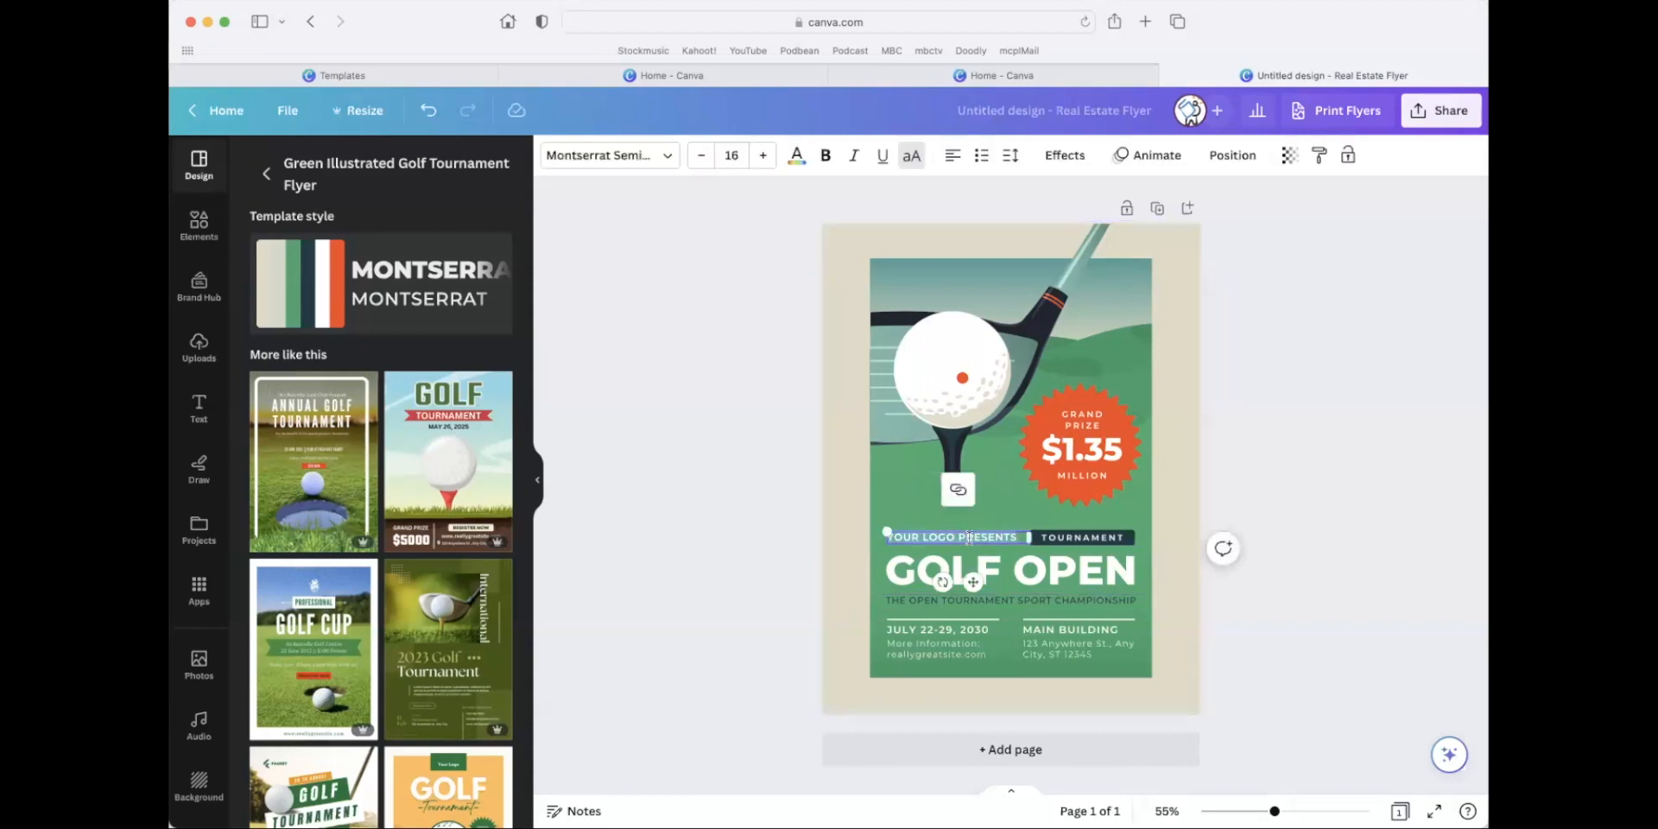
pyautogui.write('THE LI')
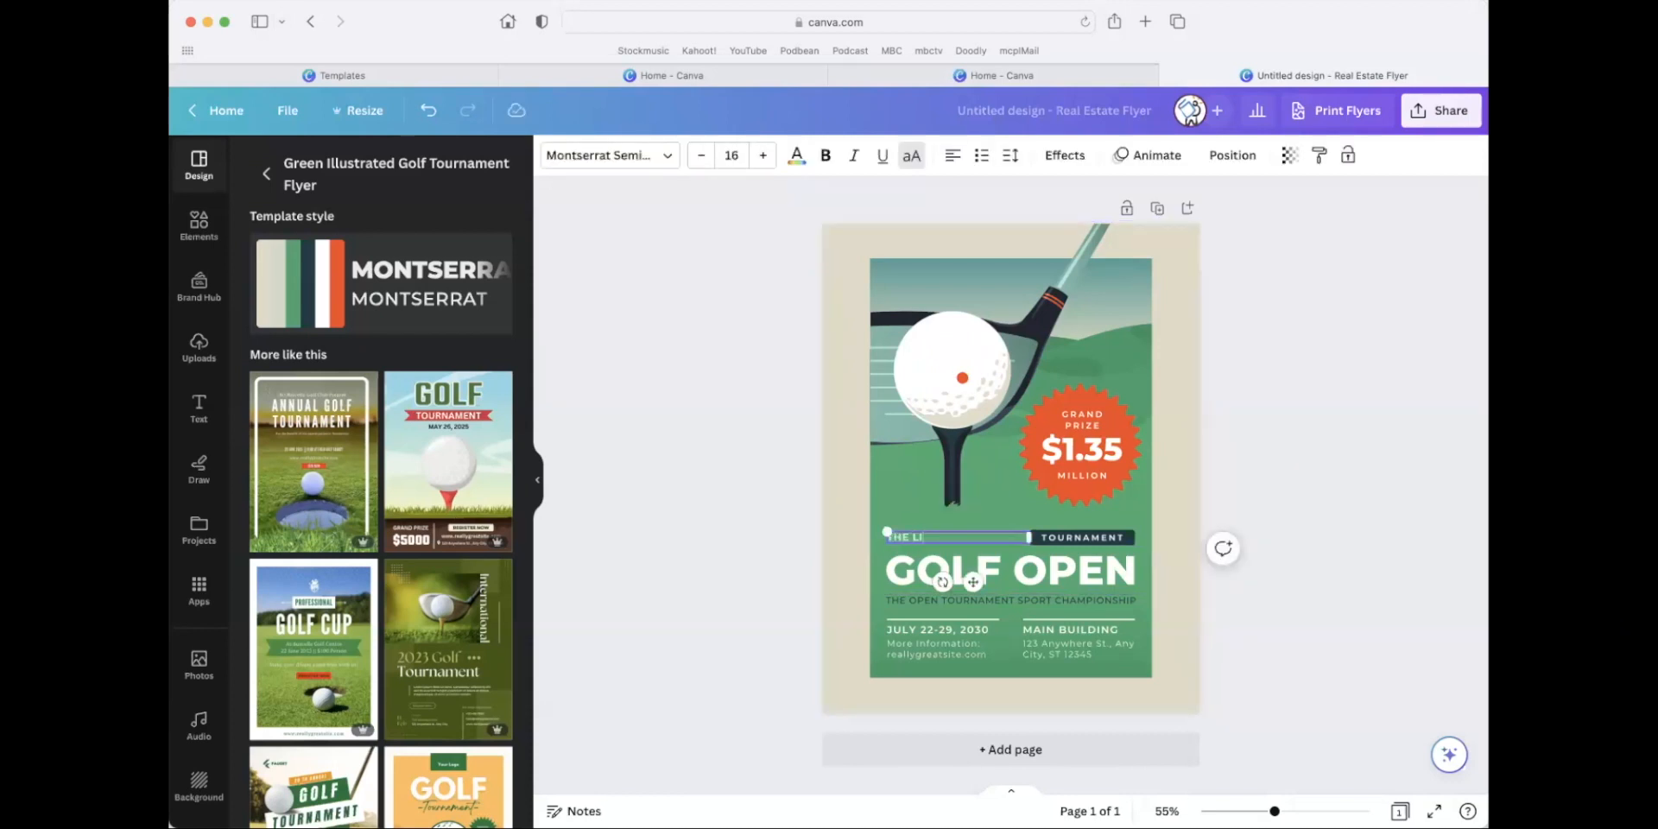
pyautogui.moveTo(1275, 811); pyautogui.dragTo(1292, 812)
pyautogui.scroll(1, 1292, 626)
pyautogui.scroll(-2, 1291, 625)
pyautogui.write('BRARY')
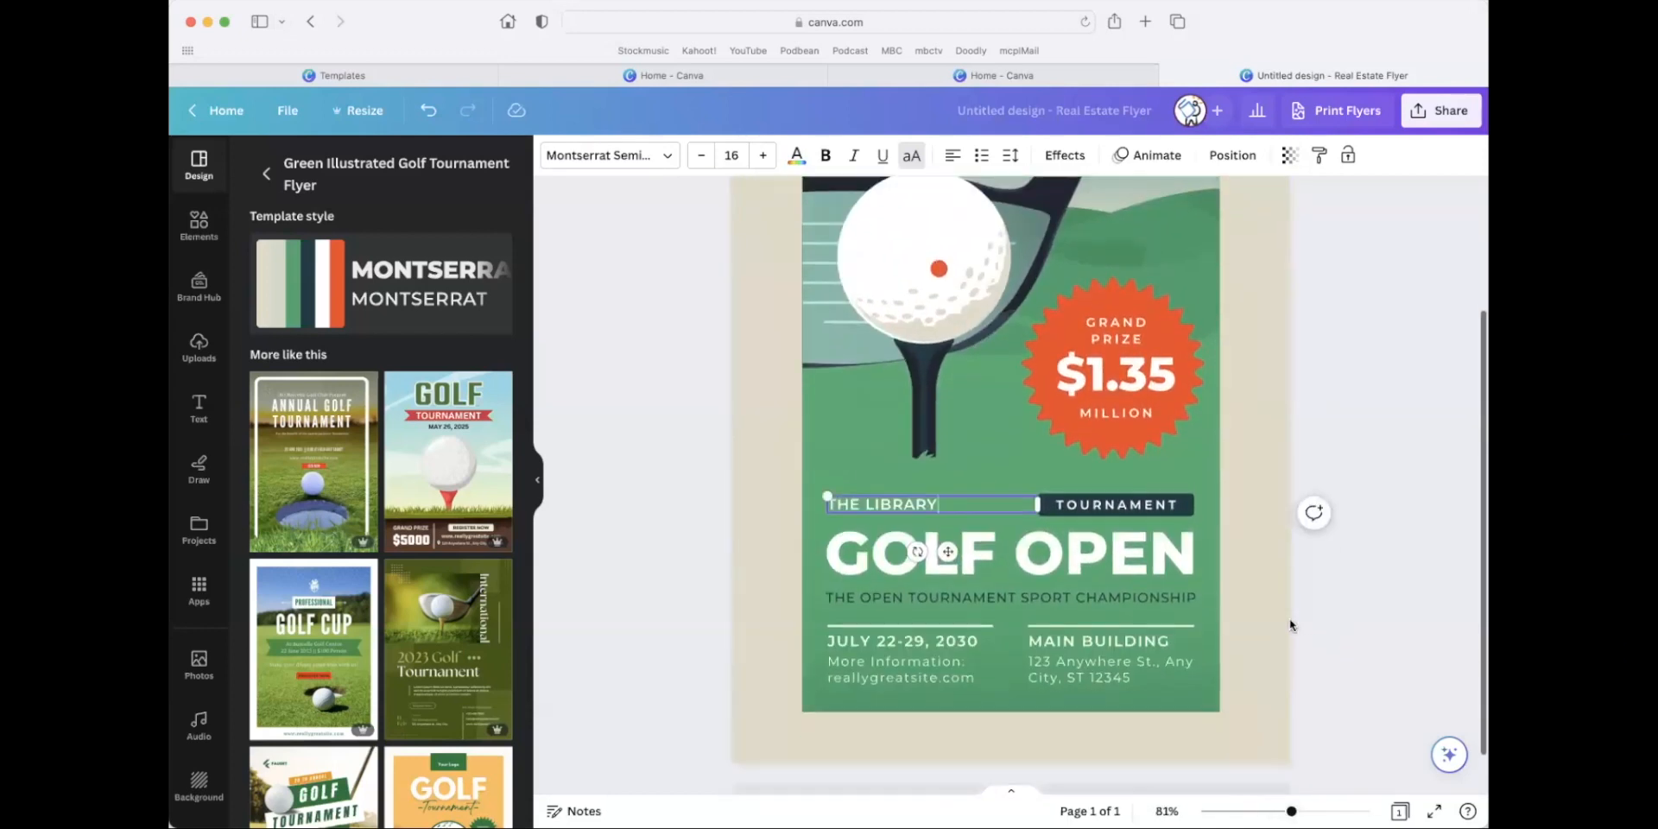
pyautogui.scroll(-1, 1290, 625)
pyautogui.write('PRESENTS')
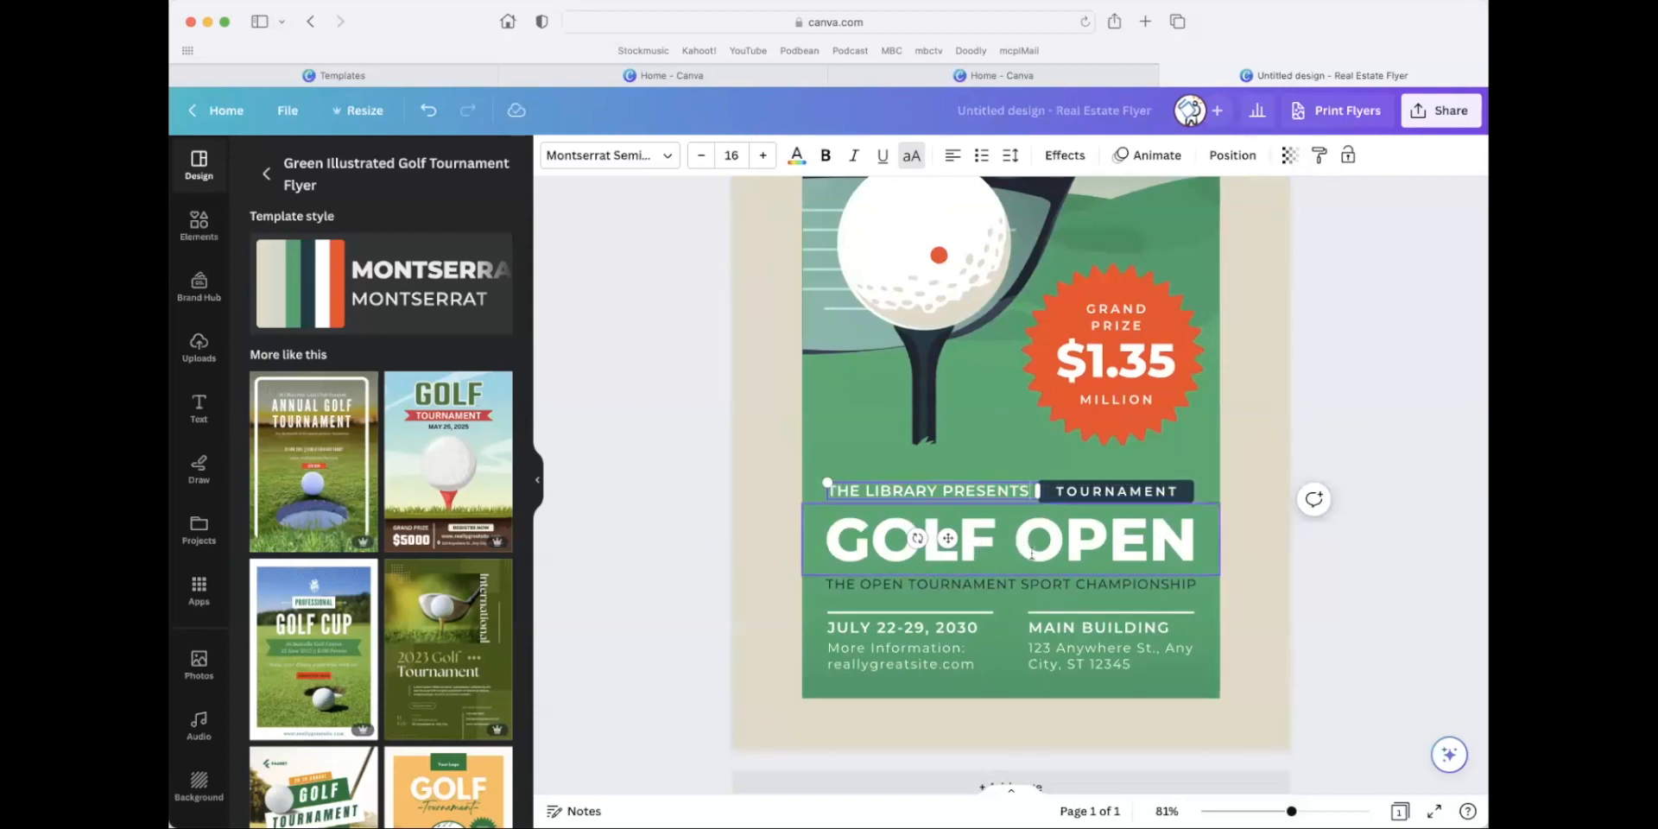
# Replace the "GOLF OPEN" headline with "GOLF 4 CHARITY".
pyautogui.doubleClick(895, 545)
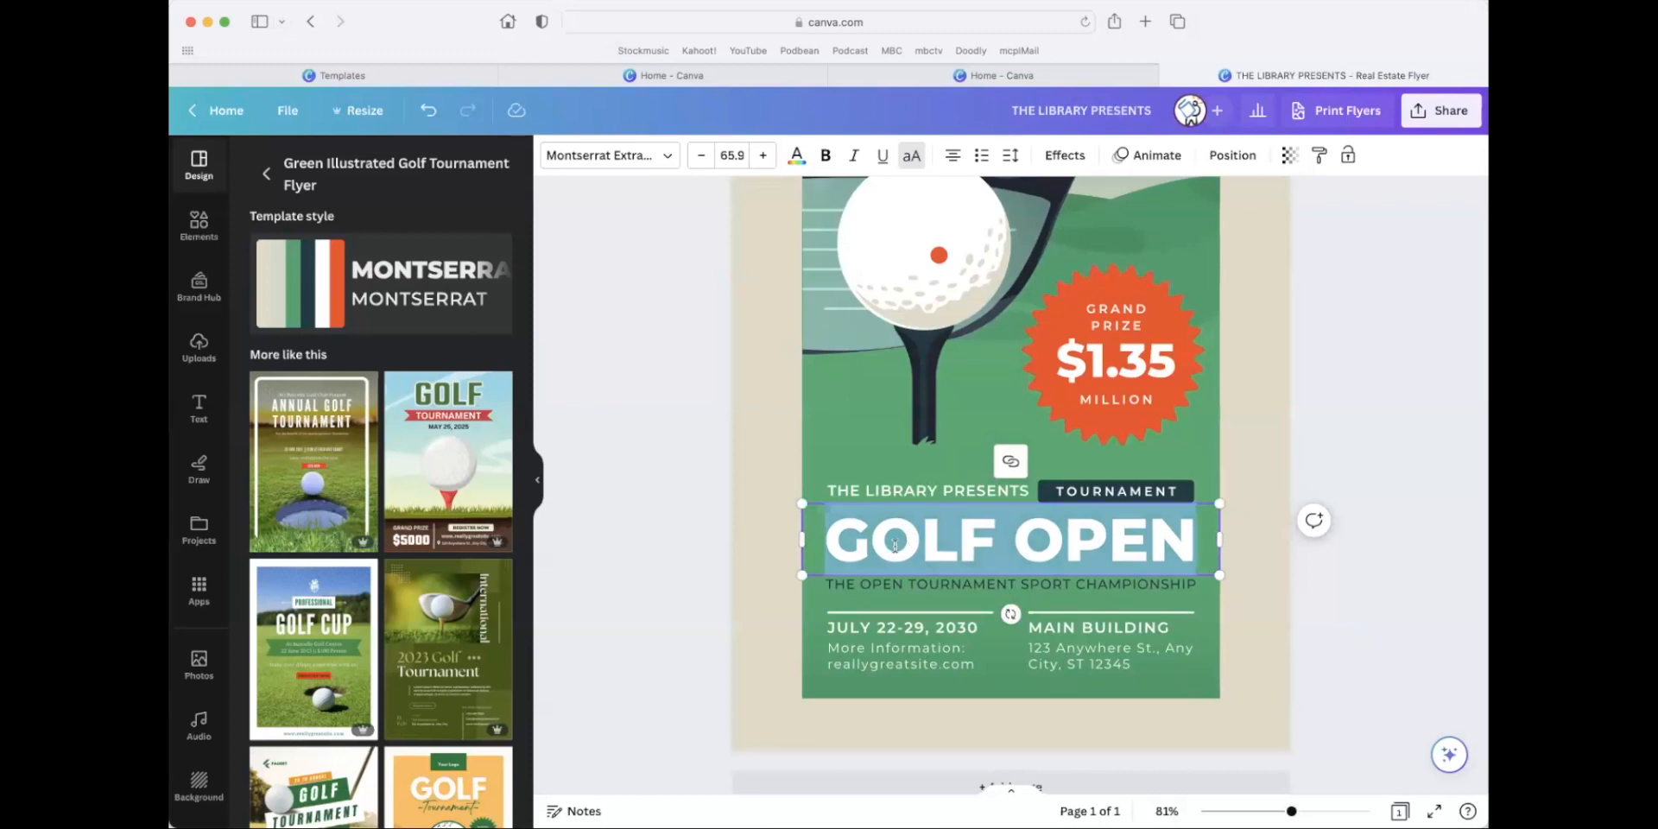
pyautogui.write('GOLF 4 CHARITY')
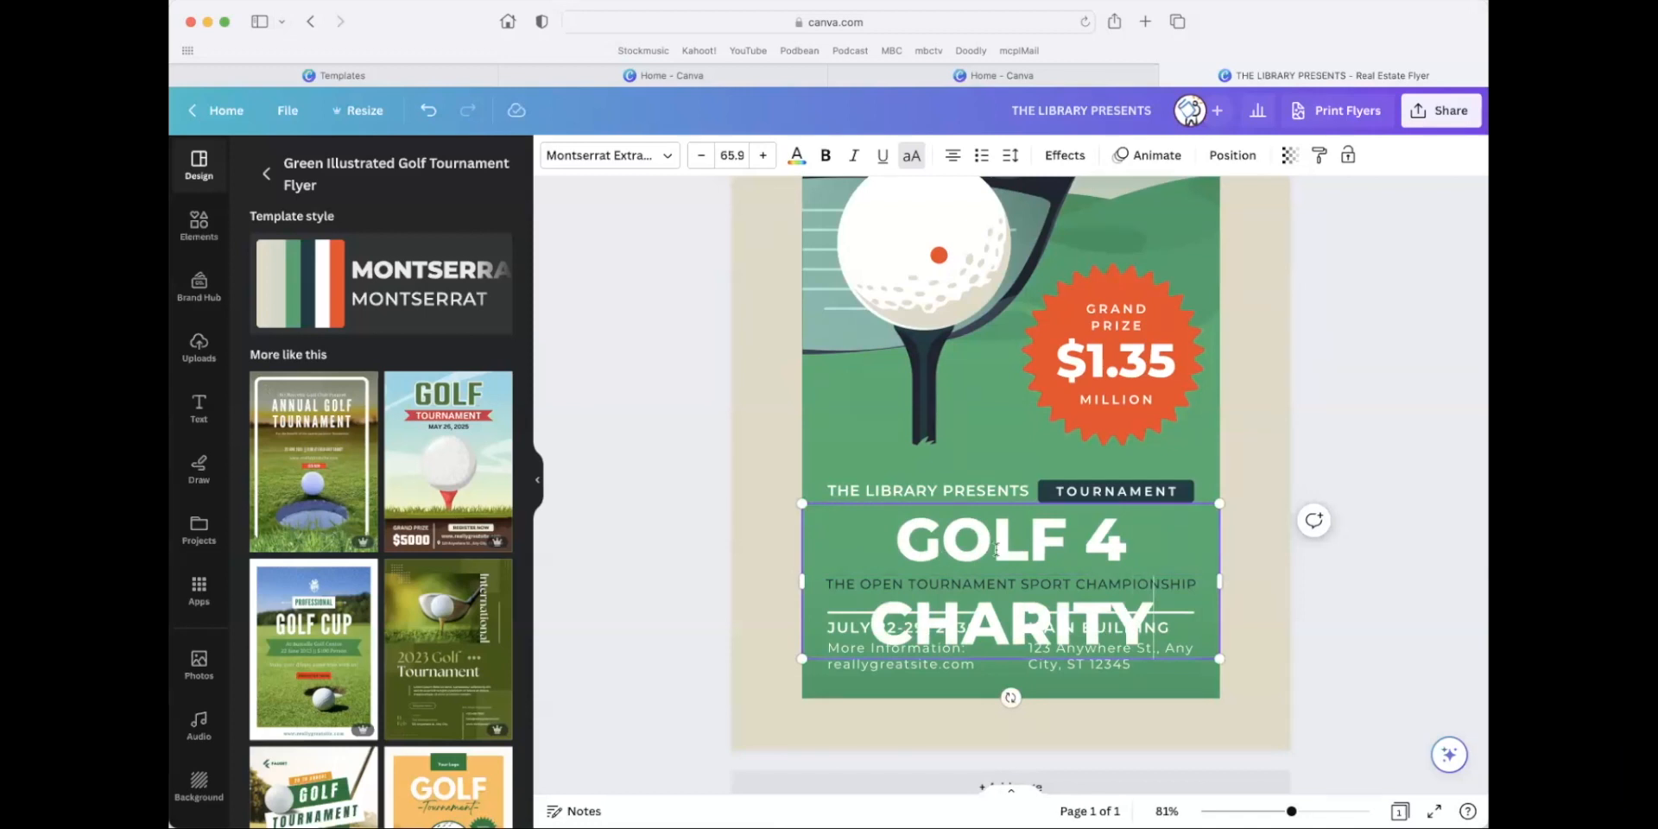
# Reduce the whole headline's font size to 49.9 so it fits on a single line.
pyautogui.press('super+a')
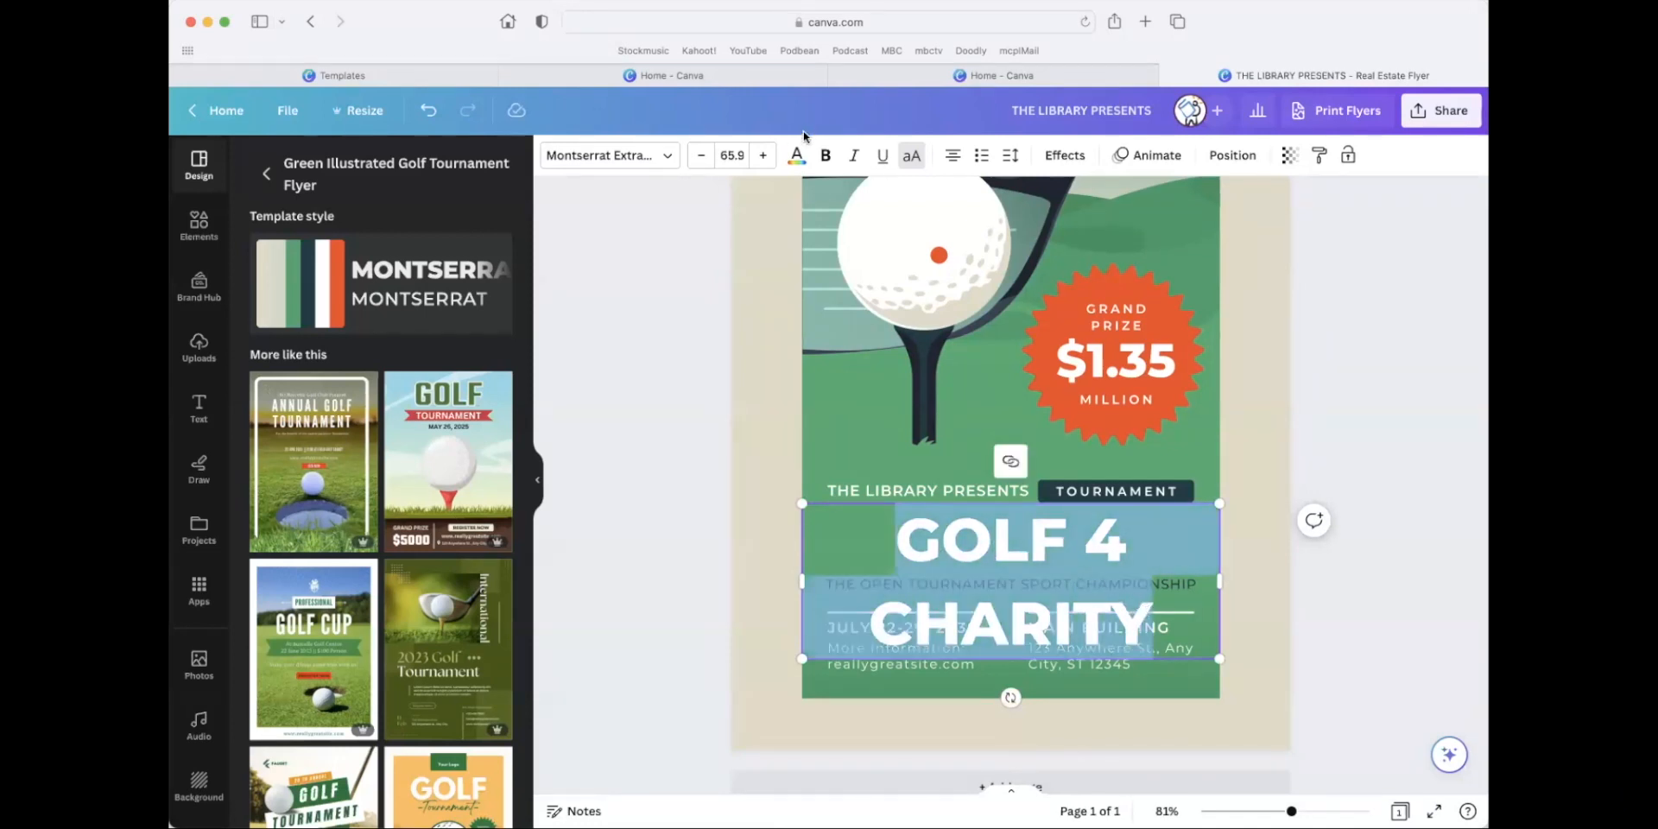
pyautogui.click(699, 158)
pyautogui.click(698, 158)
pyautogui.click(700, 158)
pyautogui.click(700, 158)
pyautogui.click(700, 158)
pyautogui.click(701, 158)
pyautogui.click(702, 158)
pyautogui.click(702, 158)
pyautogui.click(701, 158)
pyautogui.click(702, 158)
pyautogui.click(701, 158)
pyautogui.click(701, 158)
pyautogui.click(702, 158)
pyautogui.click(701, 158)
pyautogui.click(701, 158)
pyautogui.click(701, 159)
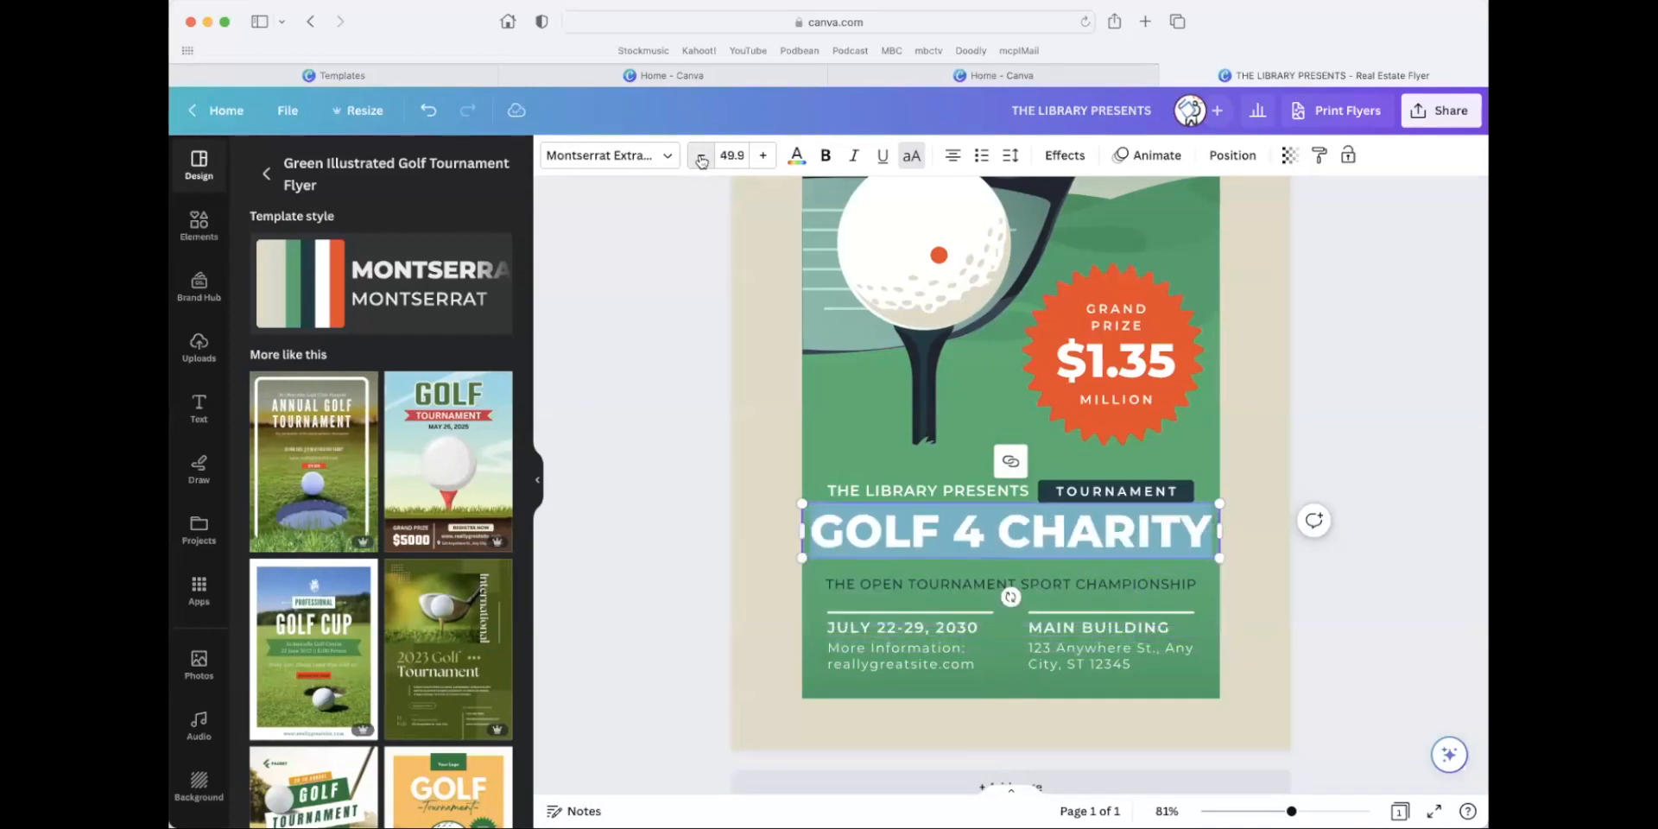
pyautogui.click(1378, 515)
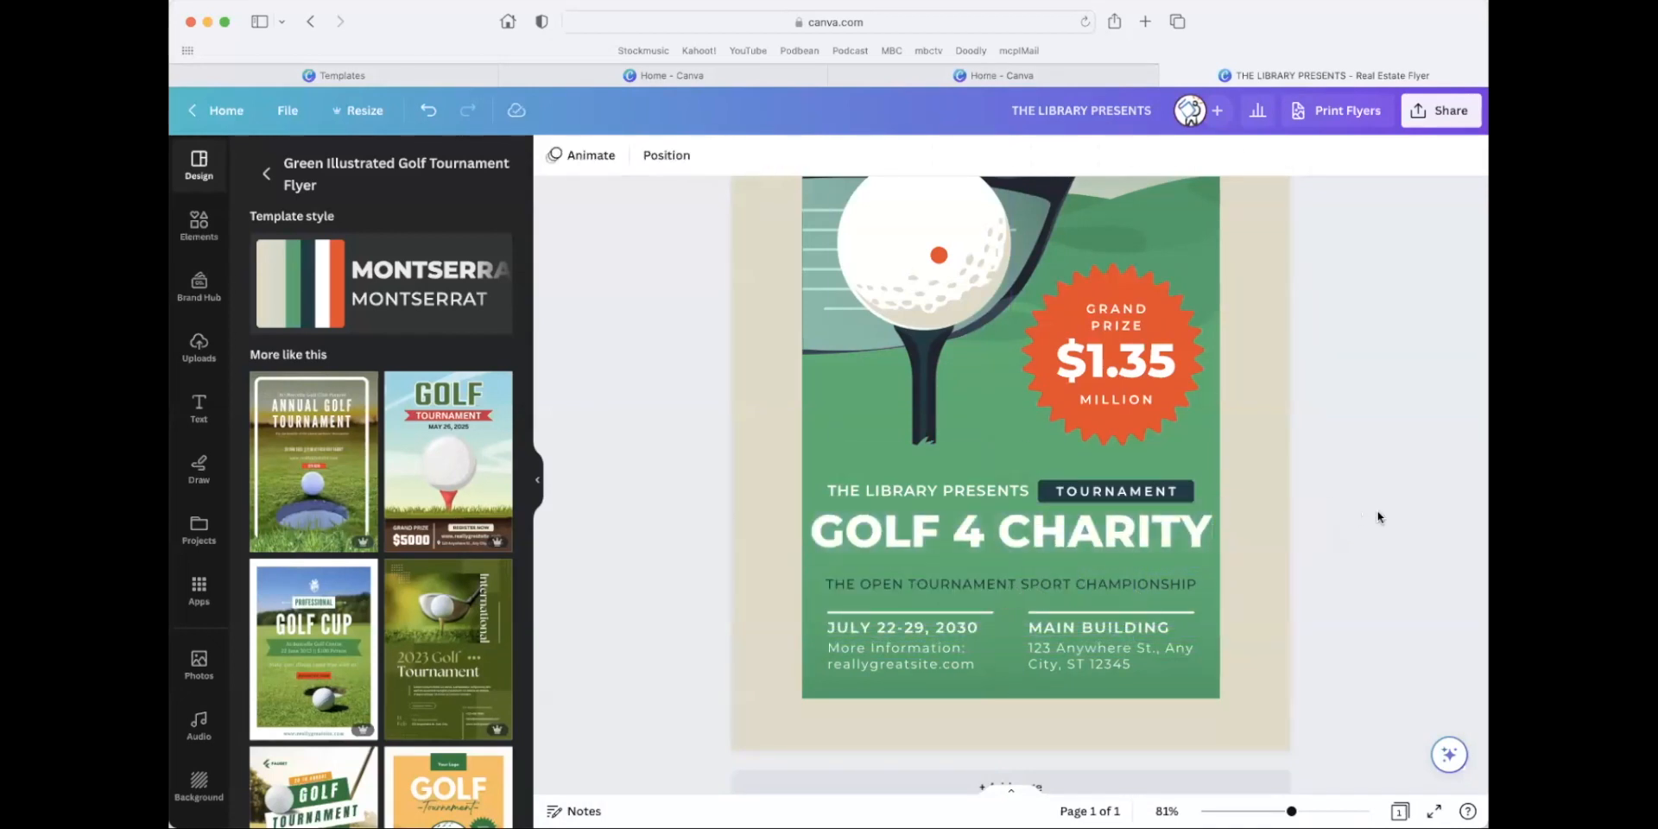
# Replace the tagline under the headline with "SUPPORTING OUR LOCAL BUSINESSES".
pyautogui.click(990, 586)
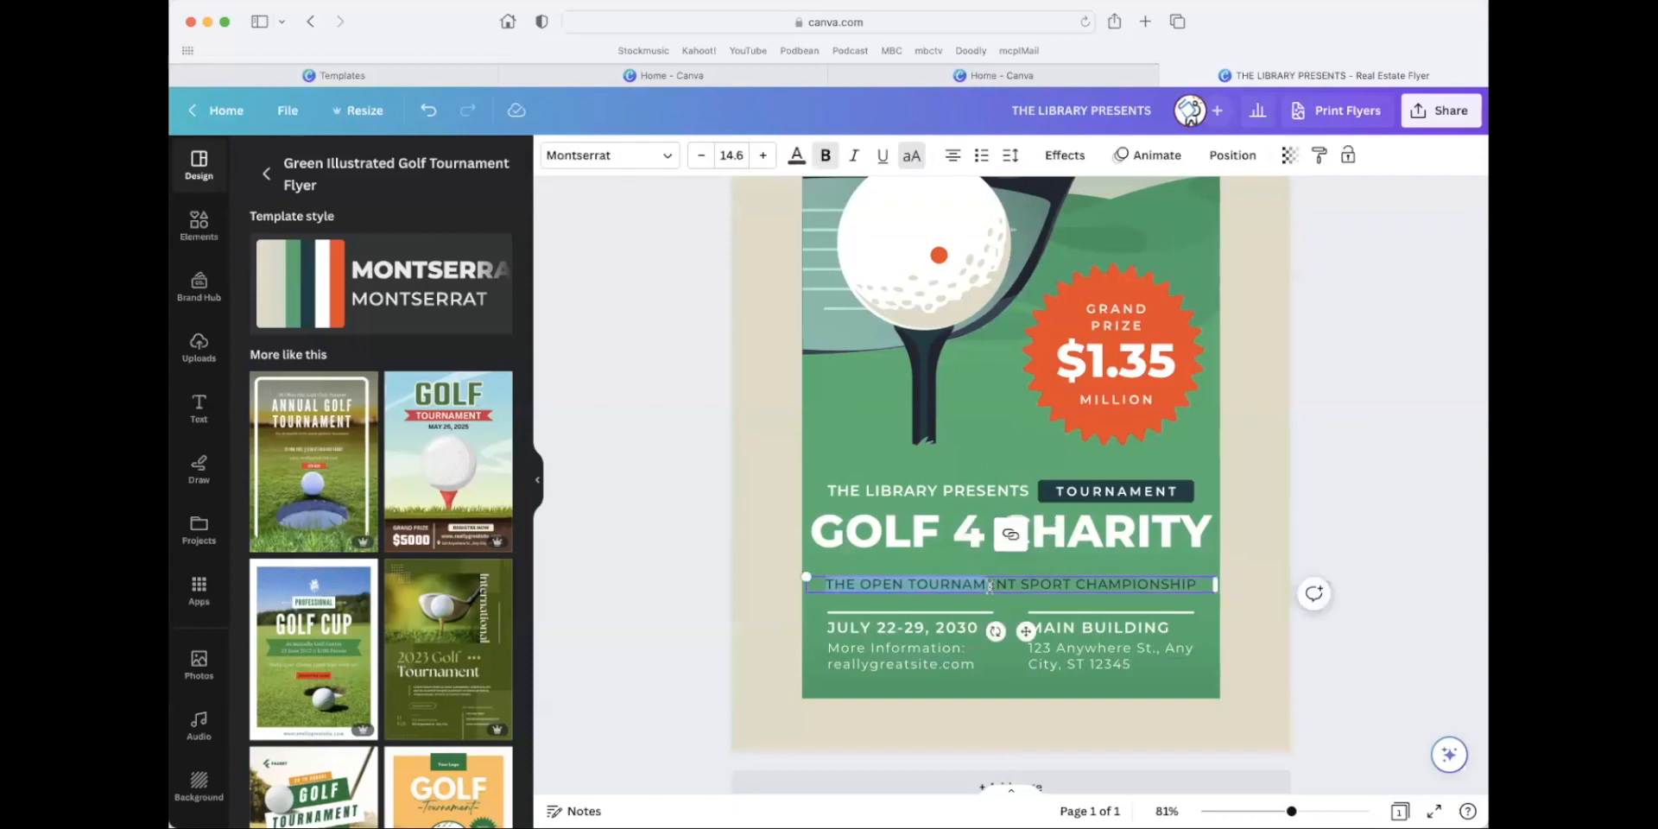
pyautogui.tripleClick(989, 586)
pyautogui.write('SSU')
pyautogui.write('PPORTING OUR LOCAL')
pyautogui.write(' BUSINESSS')
pyautogui.press('BackSpace')
pyautogui.write('ES')
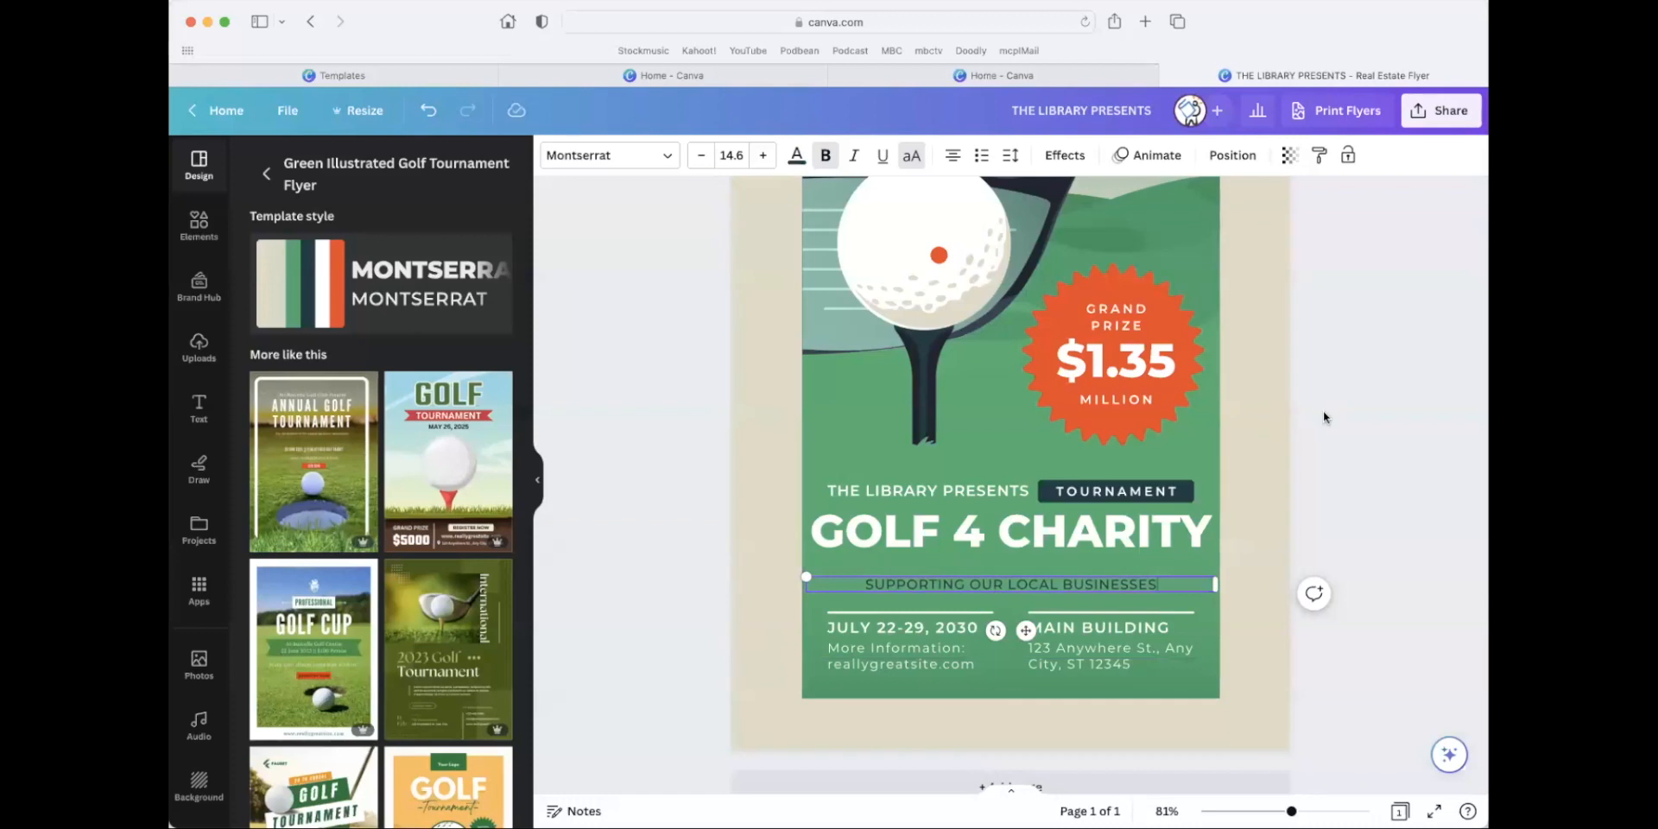
pyautogui.click(1323, 412)
# Change the grand prize amount in the orange badge to $500.
pyautogui.scroll(-1, 1200, 465)
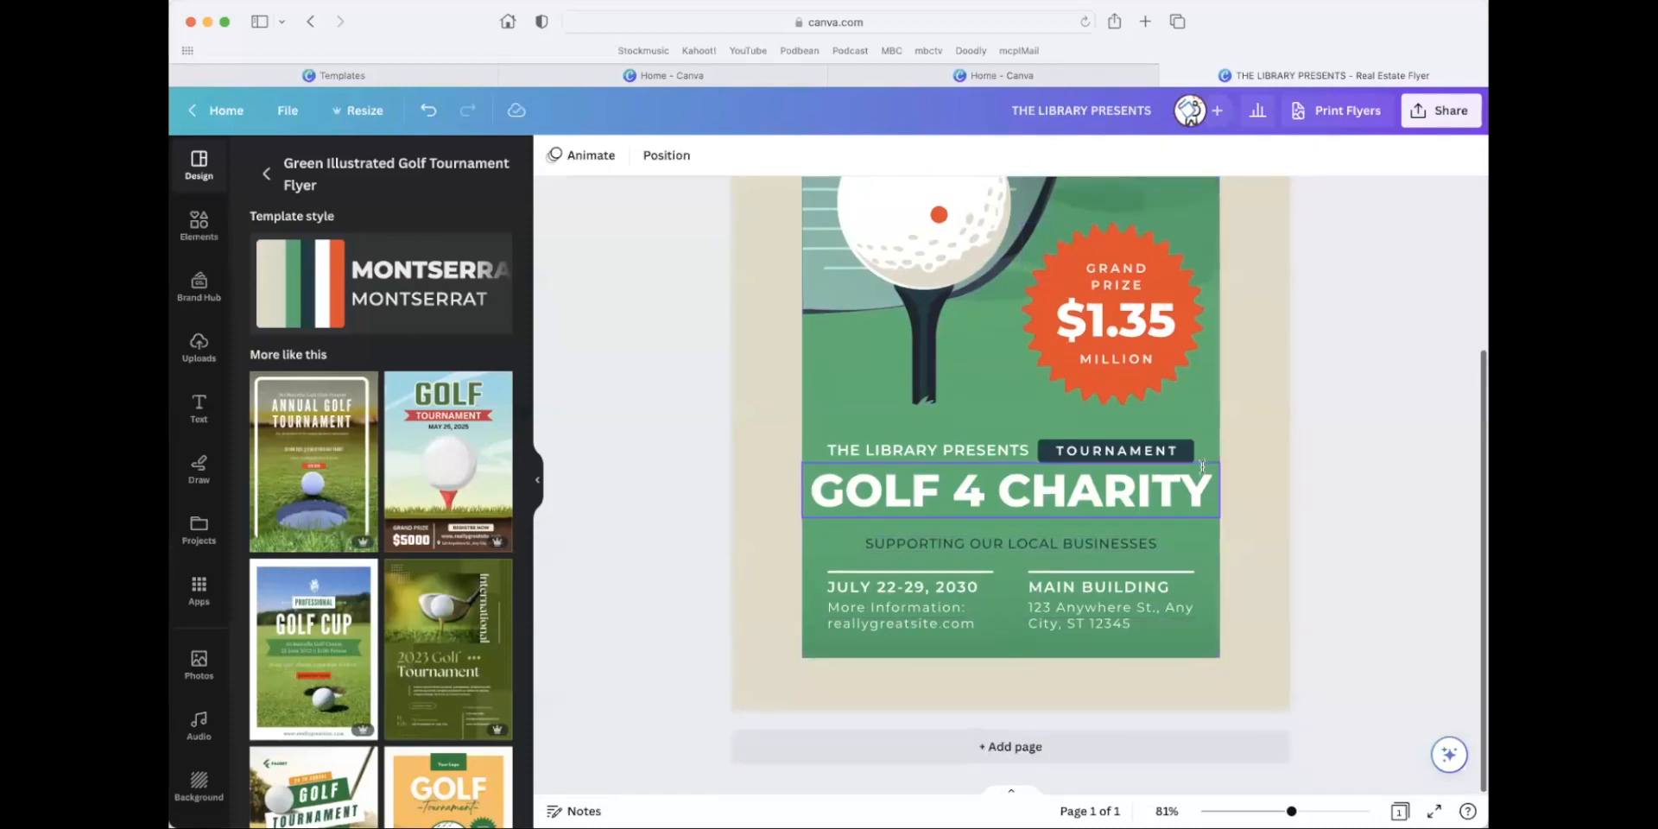
pyautogui.scroll(5, 1202, 465)
pyautogui.click(1132, 531)
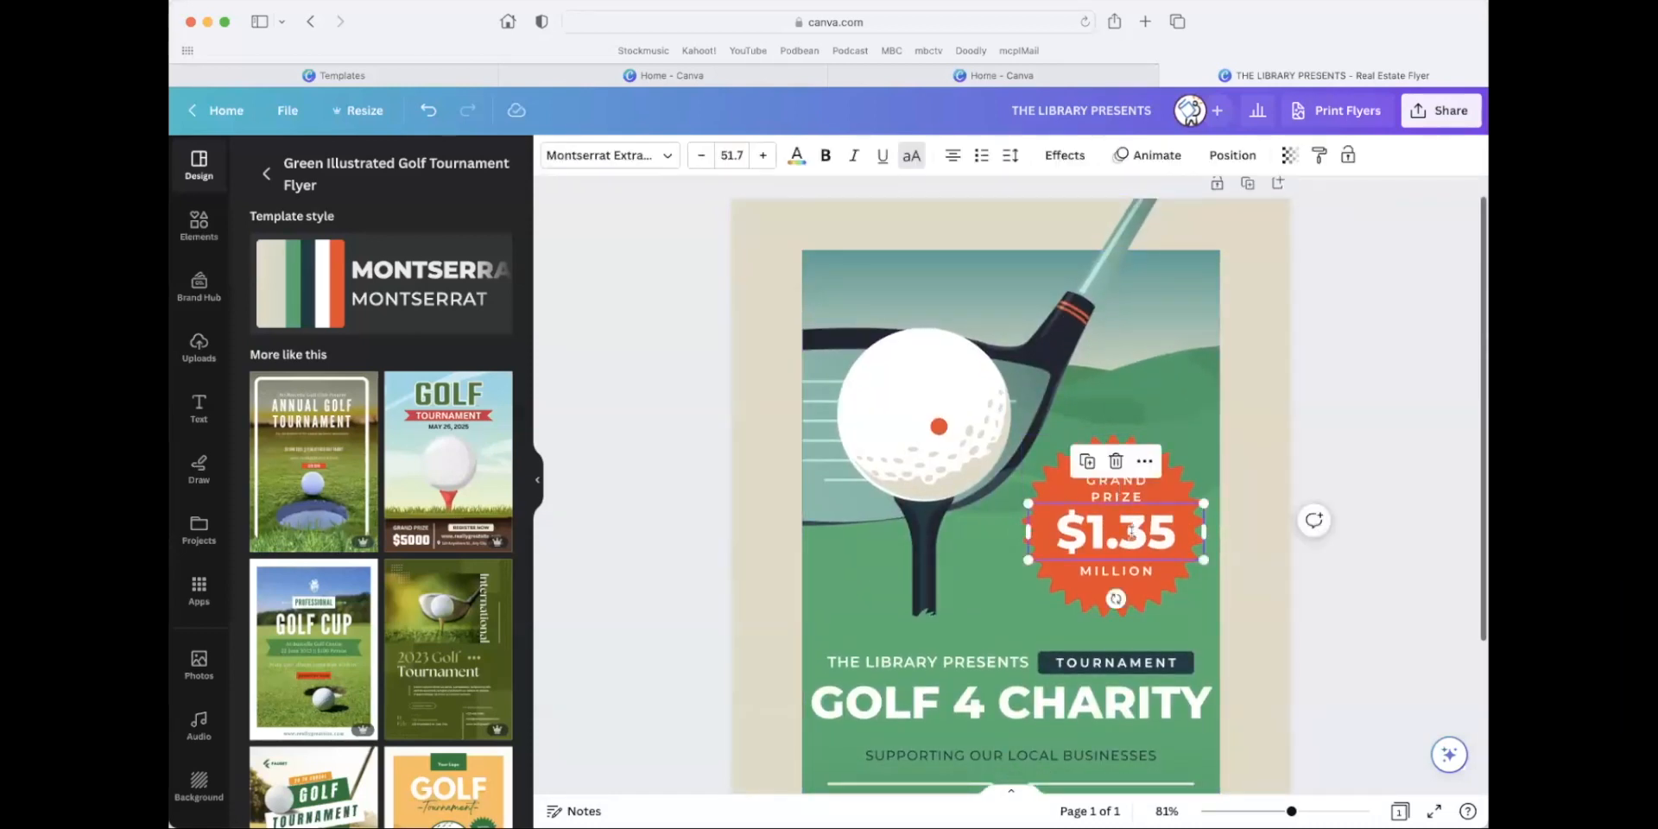
pyautogui.doubleClick(1131, 531)
pyautogui.press('BackSpace')
pyautogui.write('500')
# Replace the word "MILLION" below the prize amount in the badge with "VISA GIFT CARD".
pyautogui.doubleClick(1123, 571)
pyautogui.press('BackSpace')
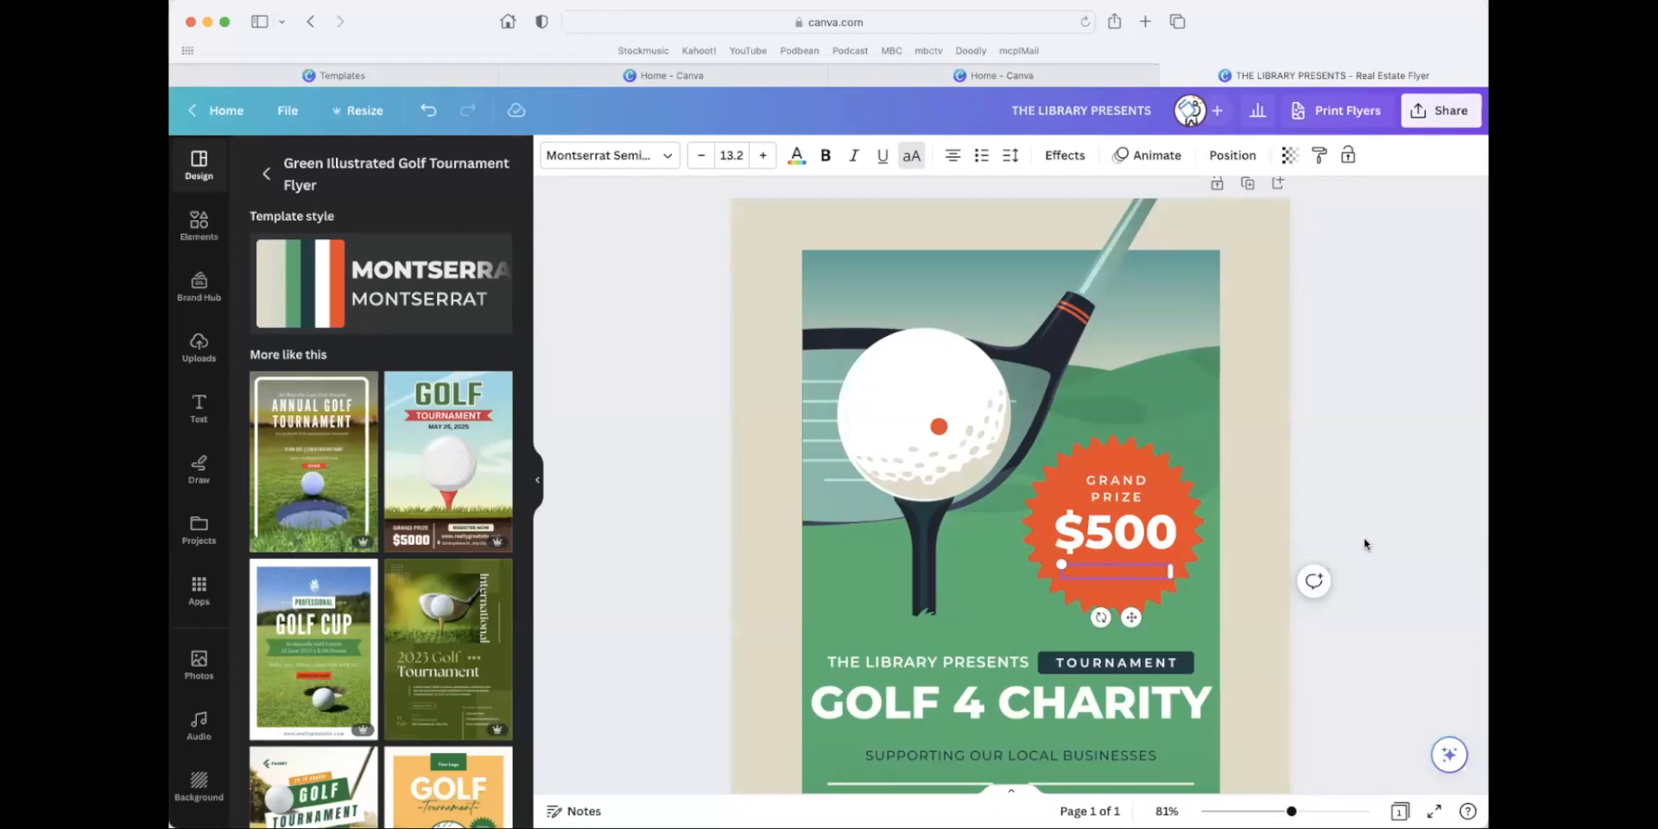
pyautogui.write('VISA GIFT C')
pyautogui.write('ARD')
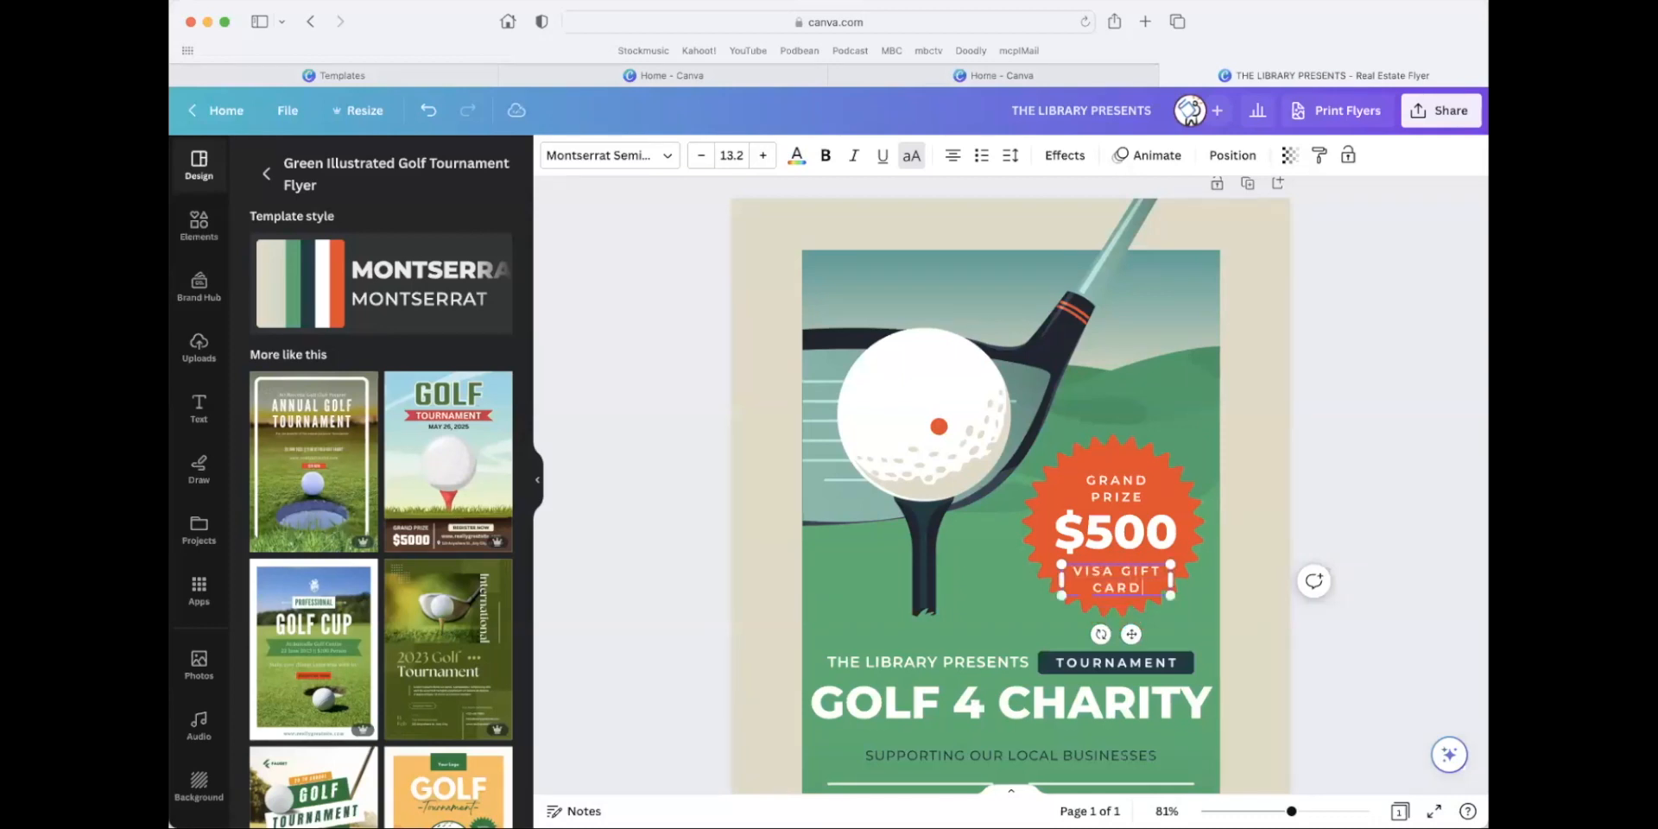
pyautogui.click(1463, 431)
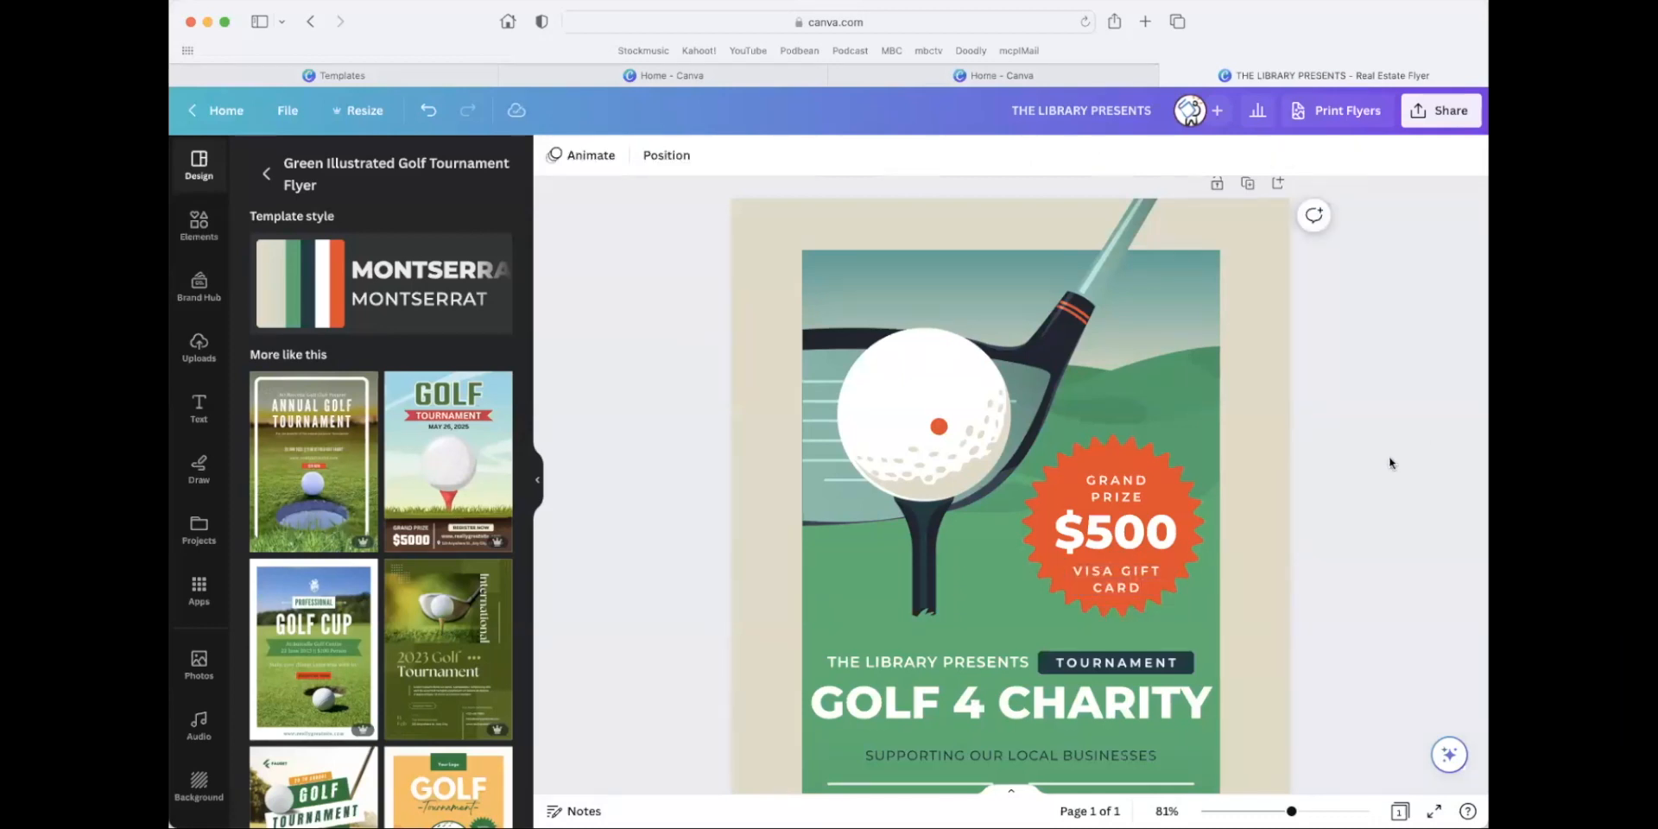
# Change the year in the flyer's July 22-29 event date to 2023.
pyautogui.scroll(-3, 1376, 466)
pyautogui.scroll(-5, 1376, 467)
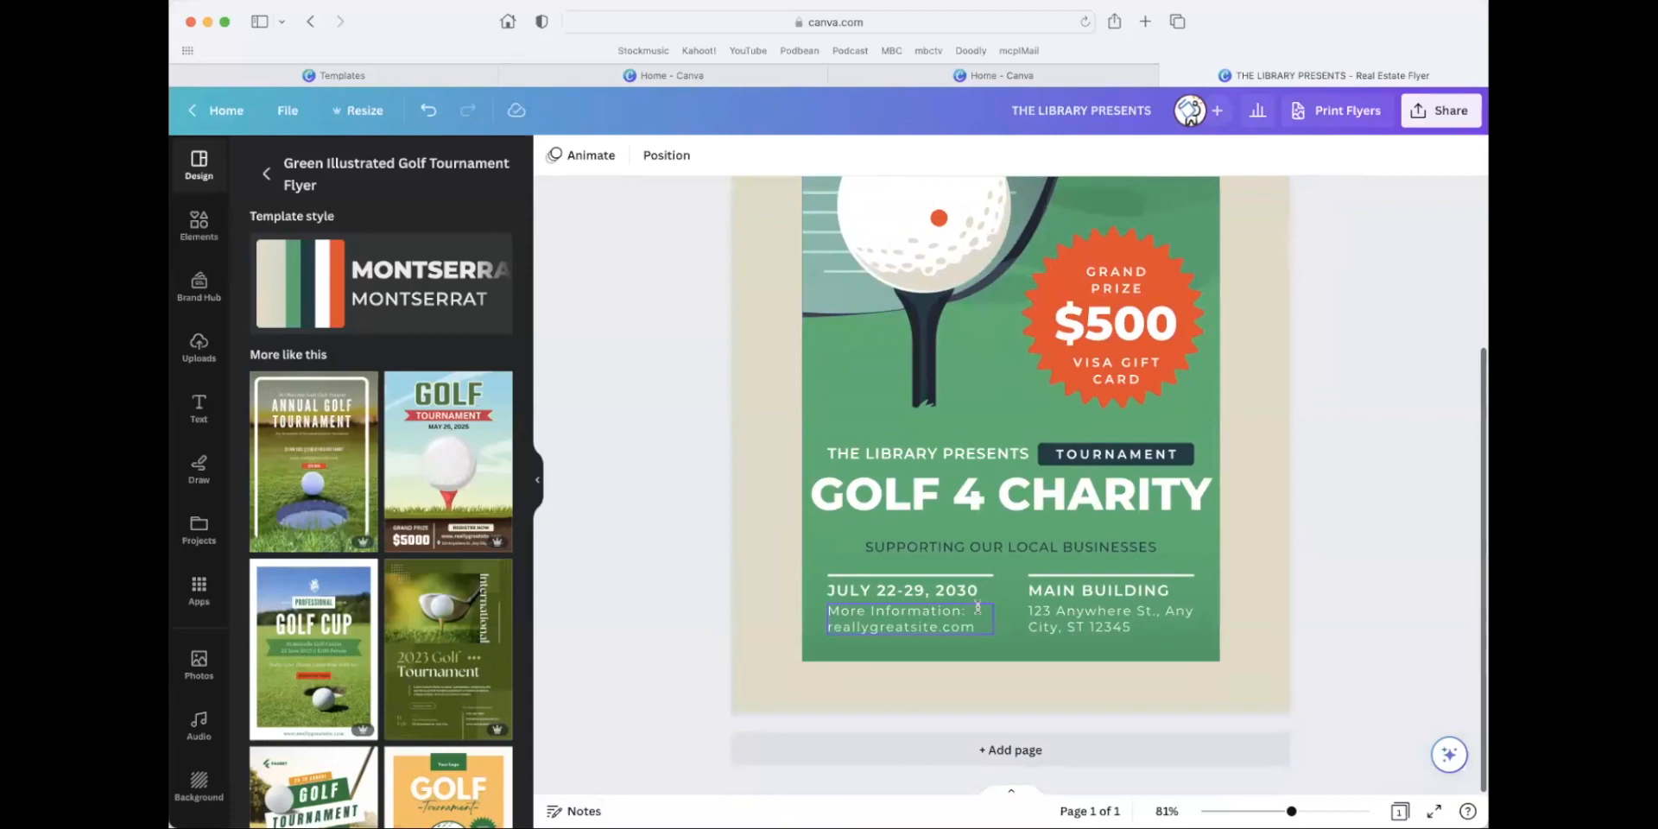
pyautogui.doubleClick(905, 589)
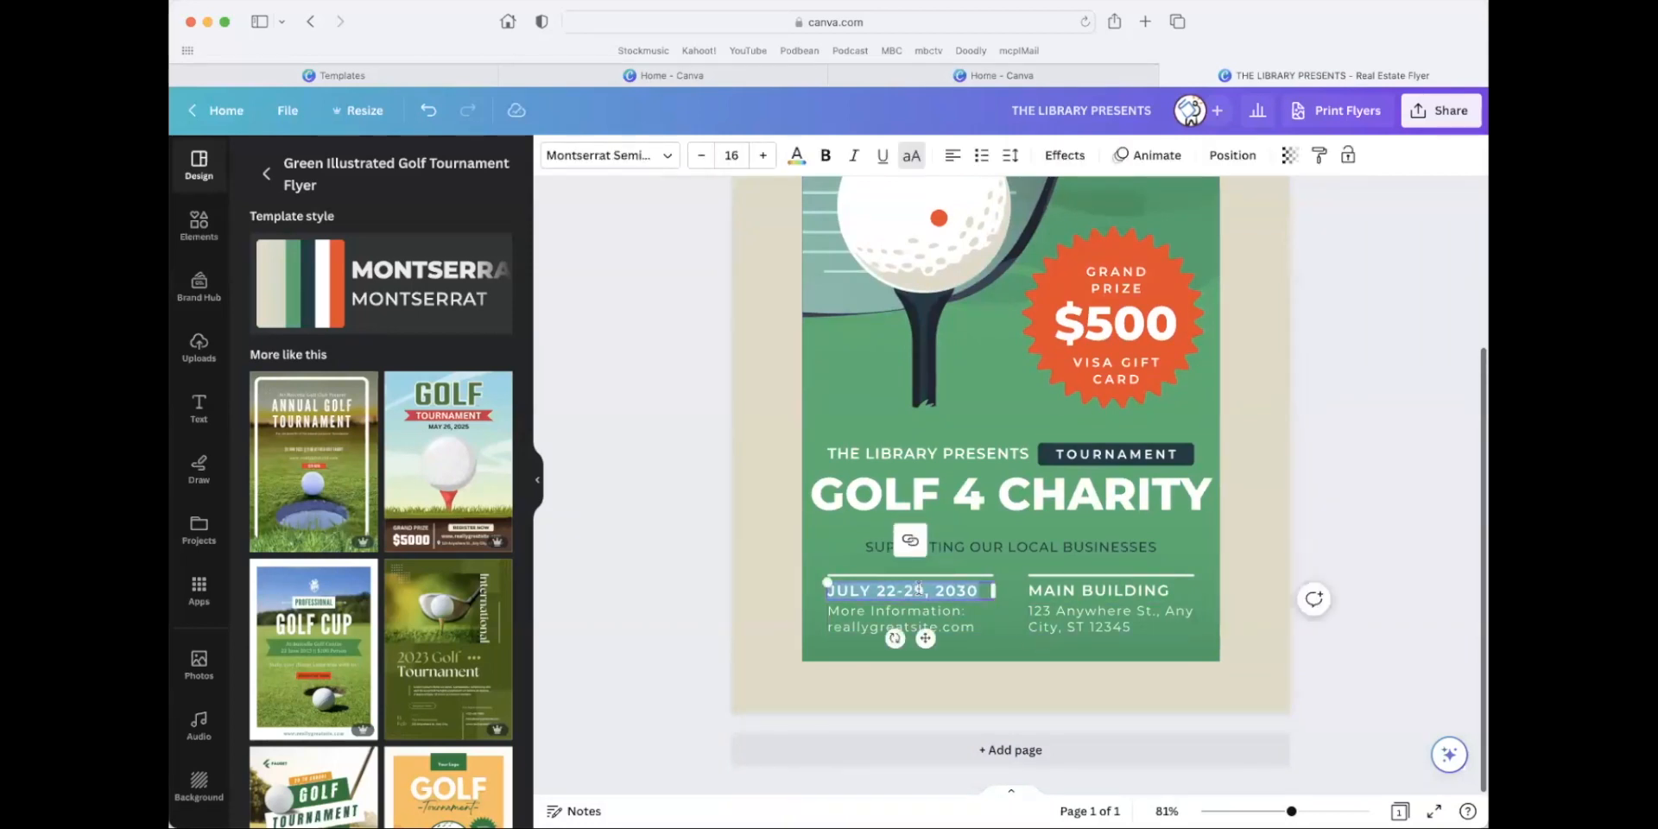
pyautogui.click(924, 590)
pyautogui.write('23')
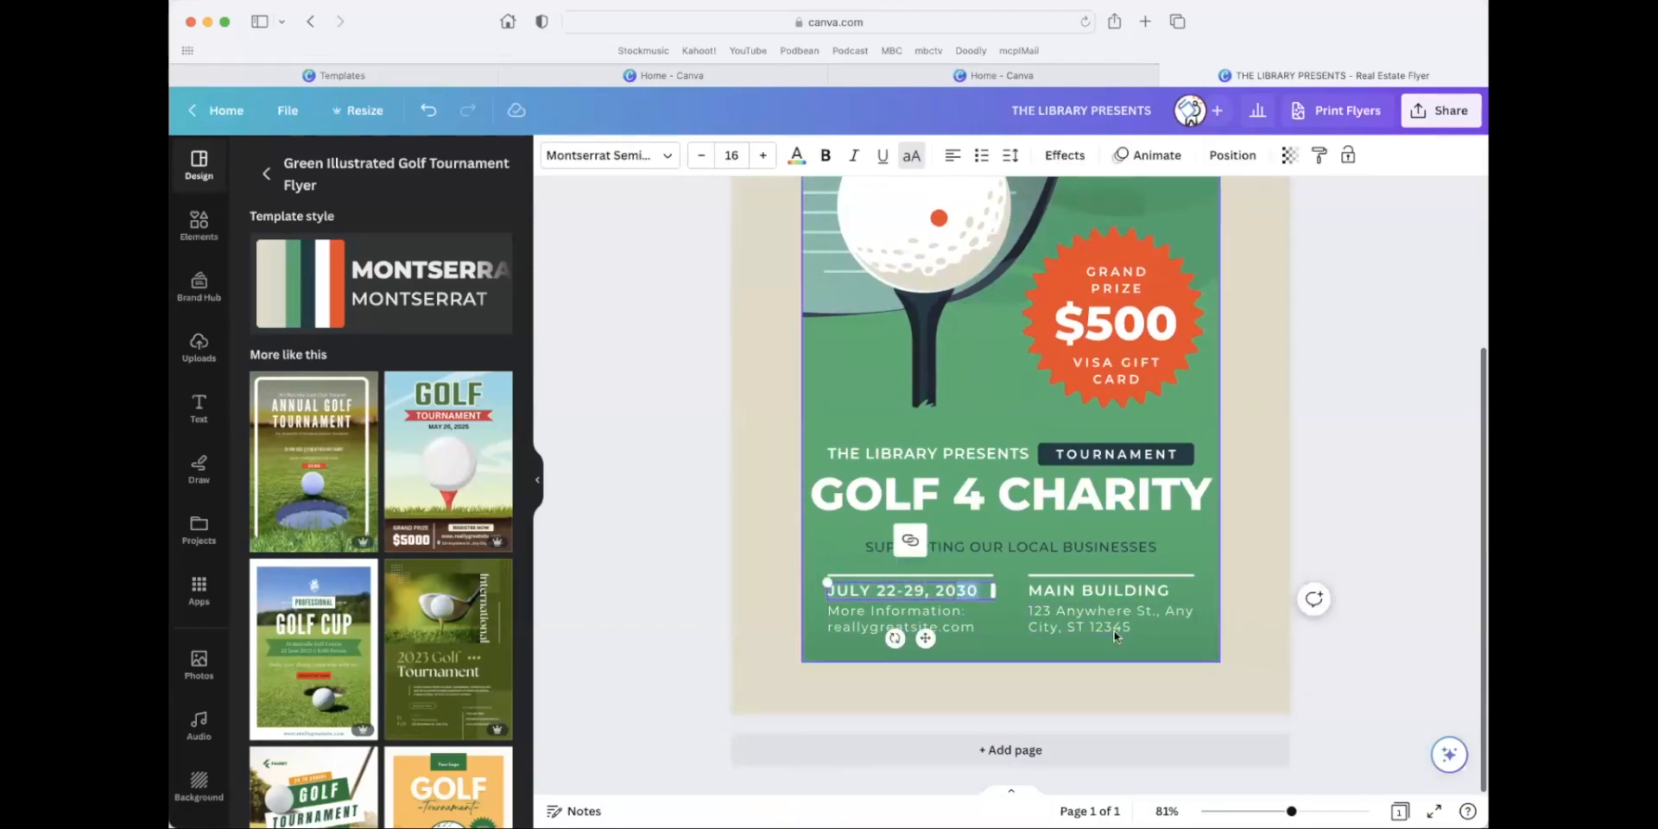
pyautogui.click(927, 616)
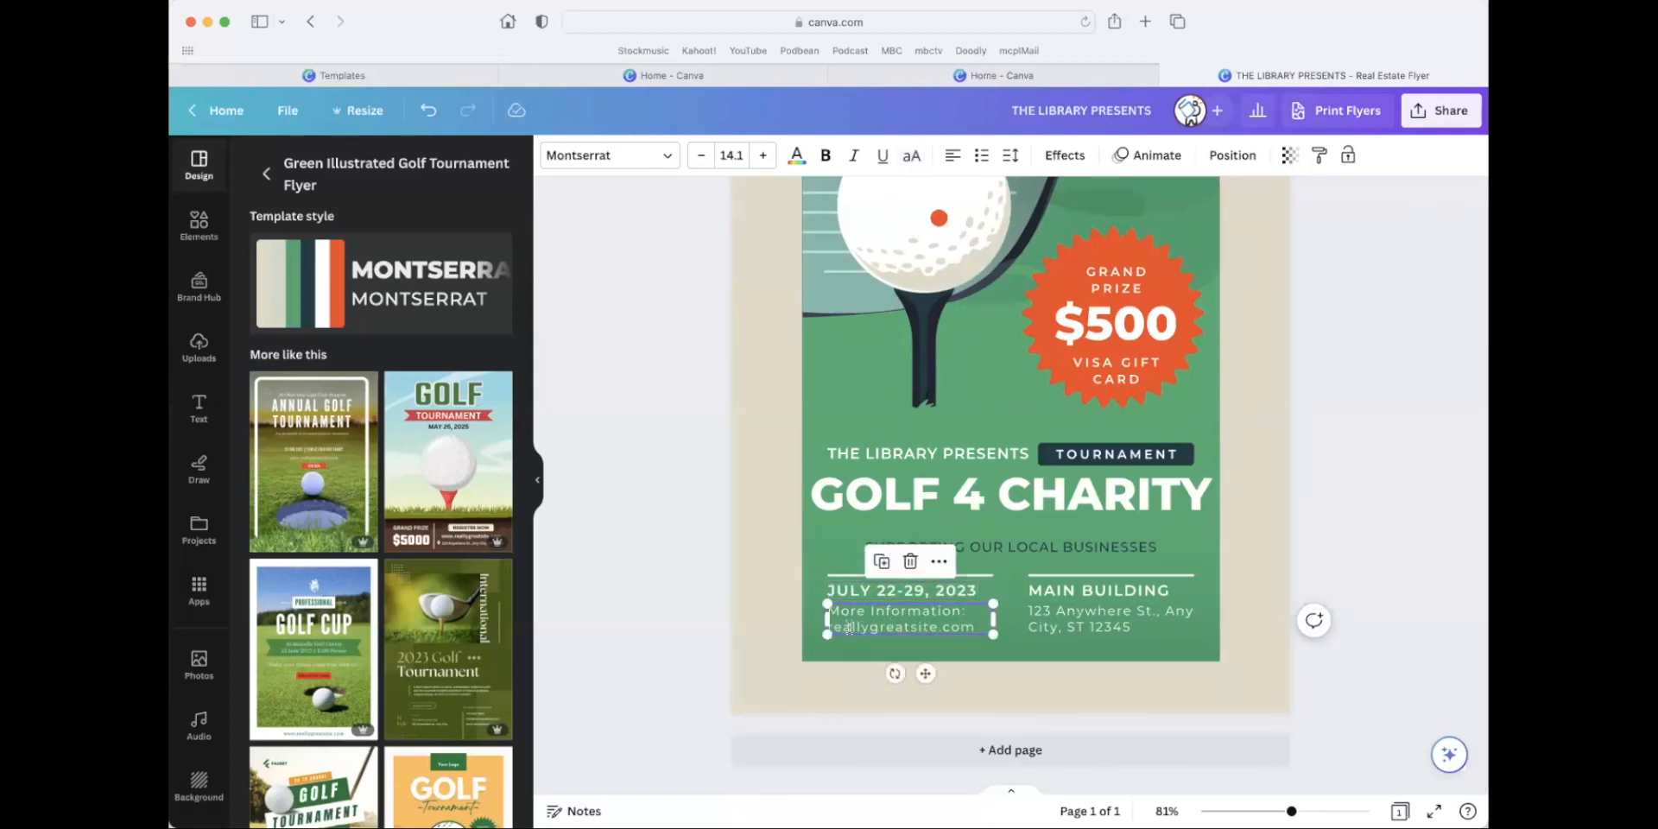
pyautogui.click(849, 627)
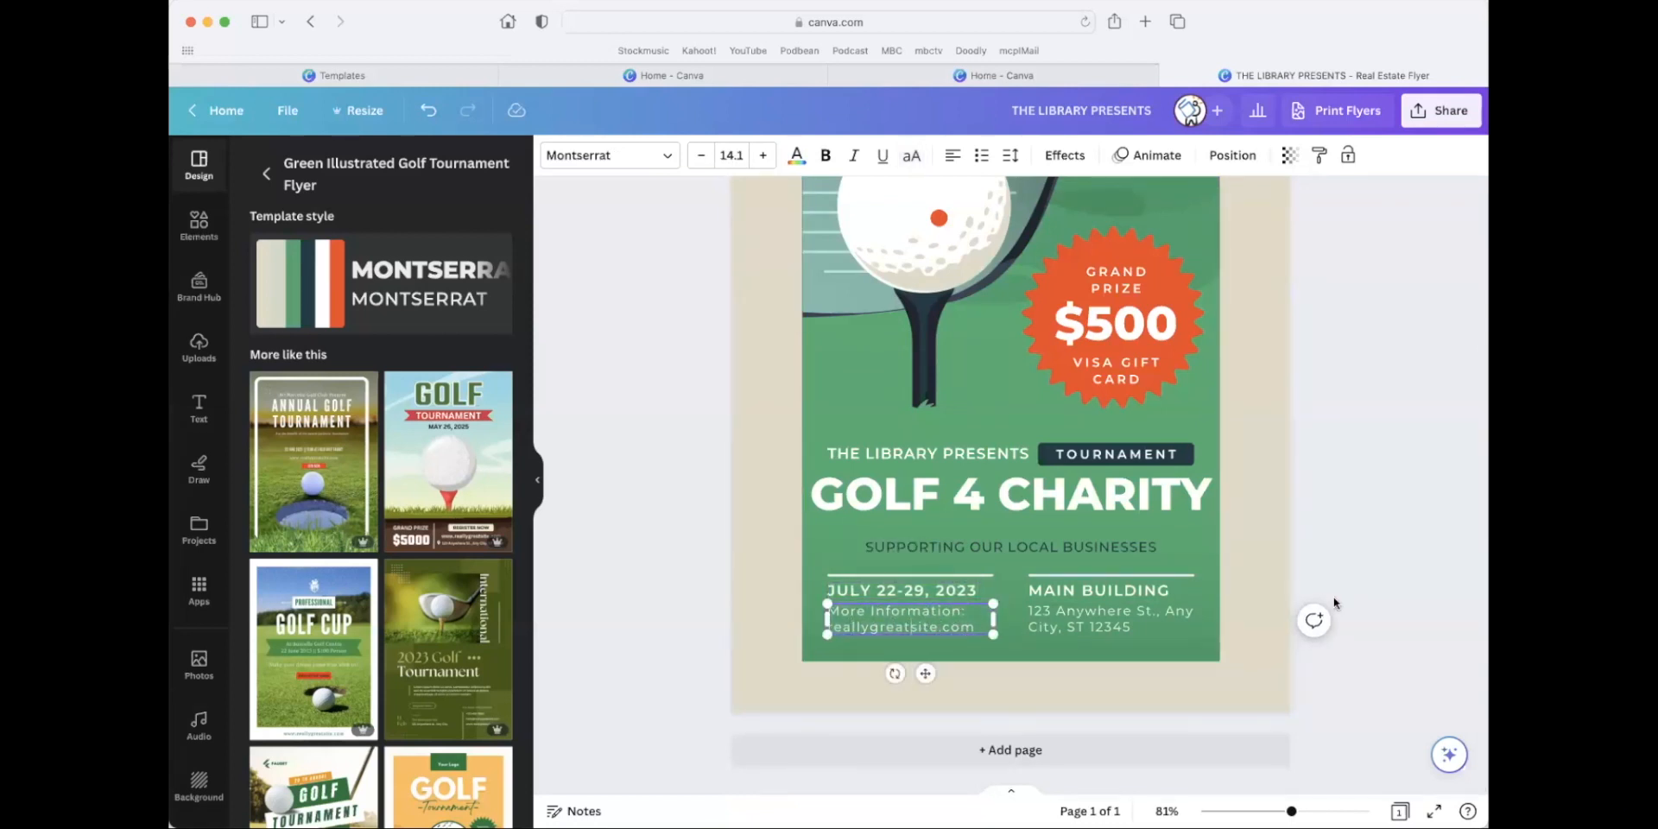
pyautogui.click(1064, 614)
pyautogui.click(1064, 615)
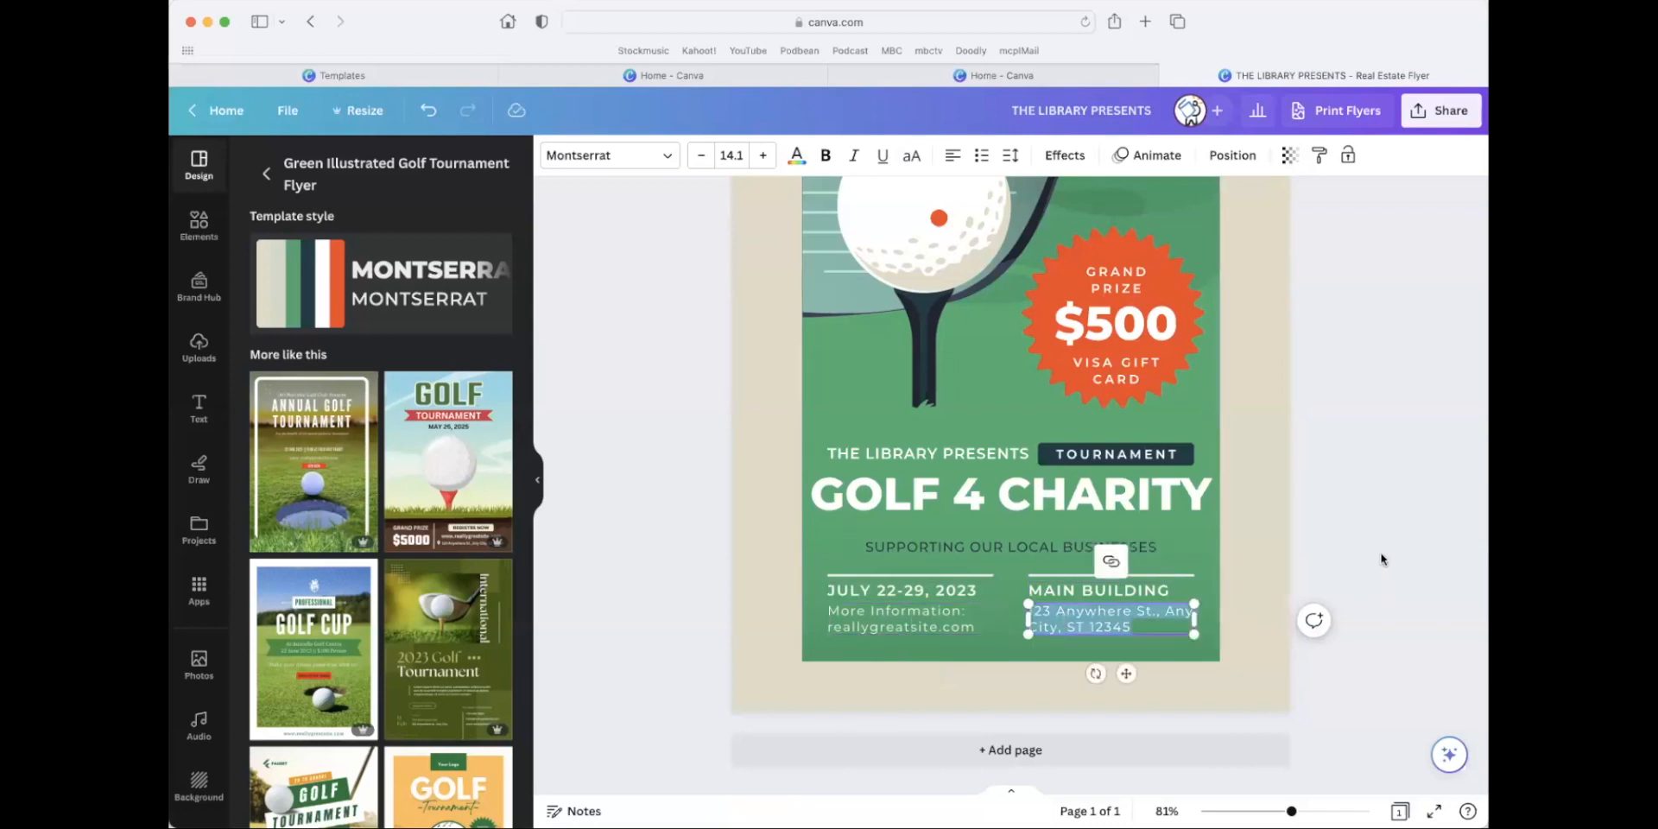
pyautogui.click(1381, 560)
# Recolor the flyer's beige page background to blue.
pyautogui.scroll(2, 1024, 553)
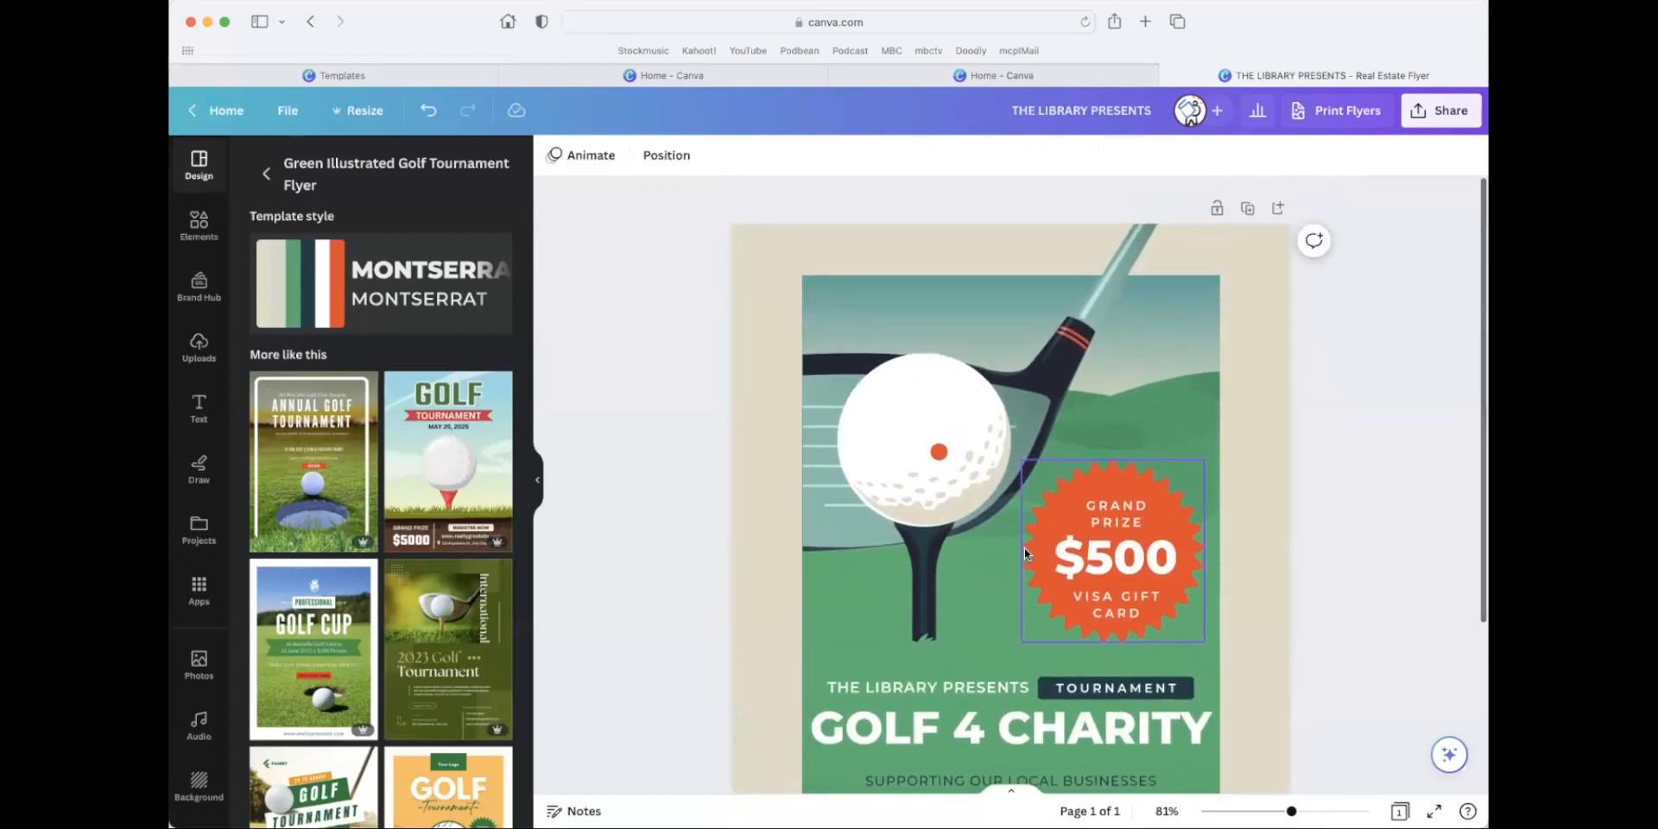
pyautogui.scroll(-2, 1025, 547)
pyautogui.scroll(3, 1024, 546)
pyautogui.click(753, 435)
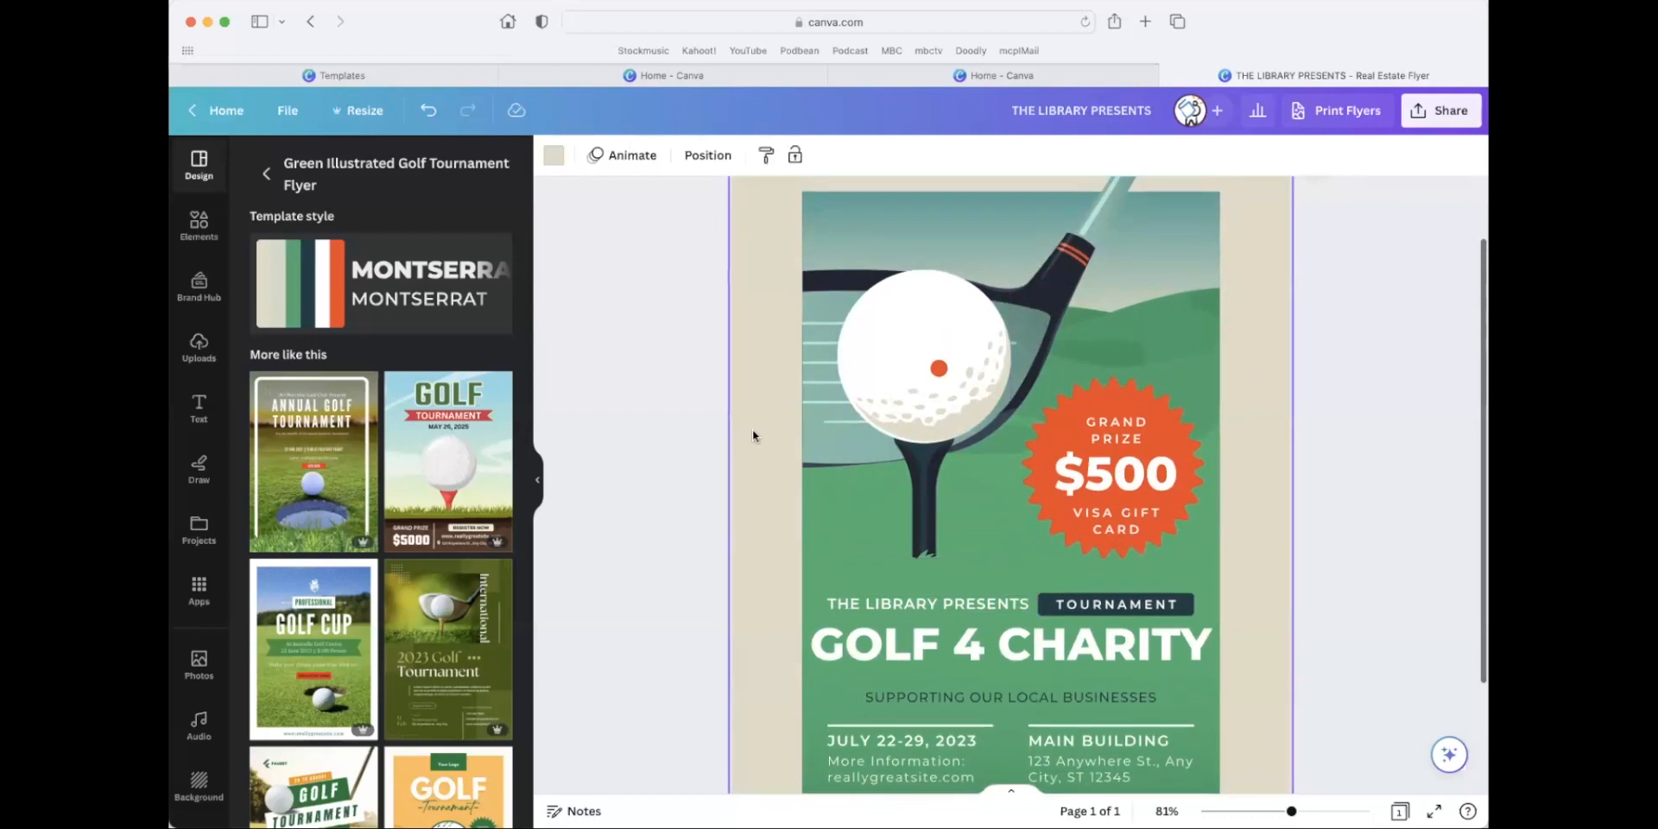
pyautogui.click(558, 158)
pyautogui.scroll(-2, 413, 373)
pyautogui.click(267, 299)
pyautogui.click(692, 418)
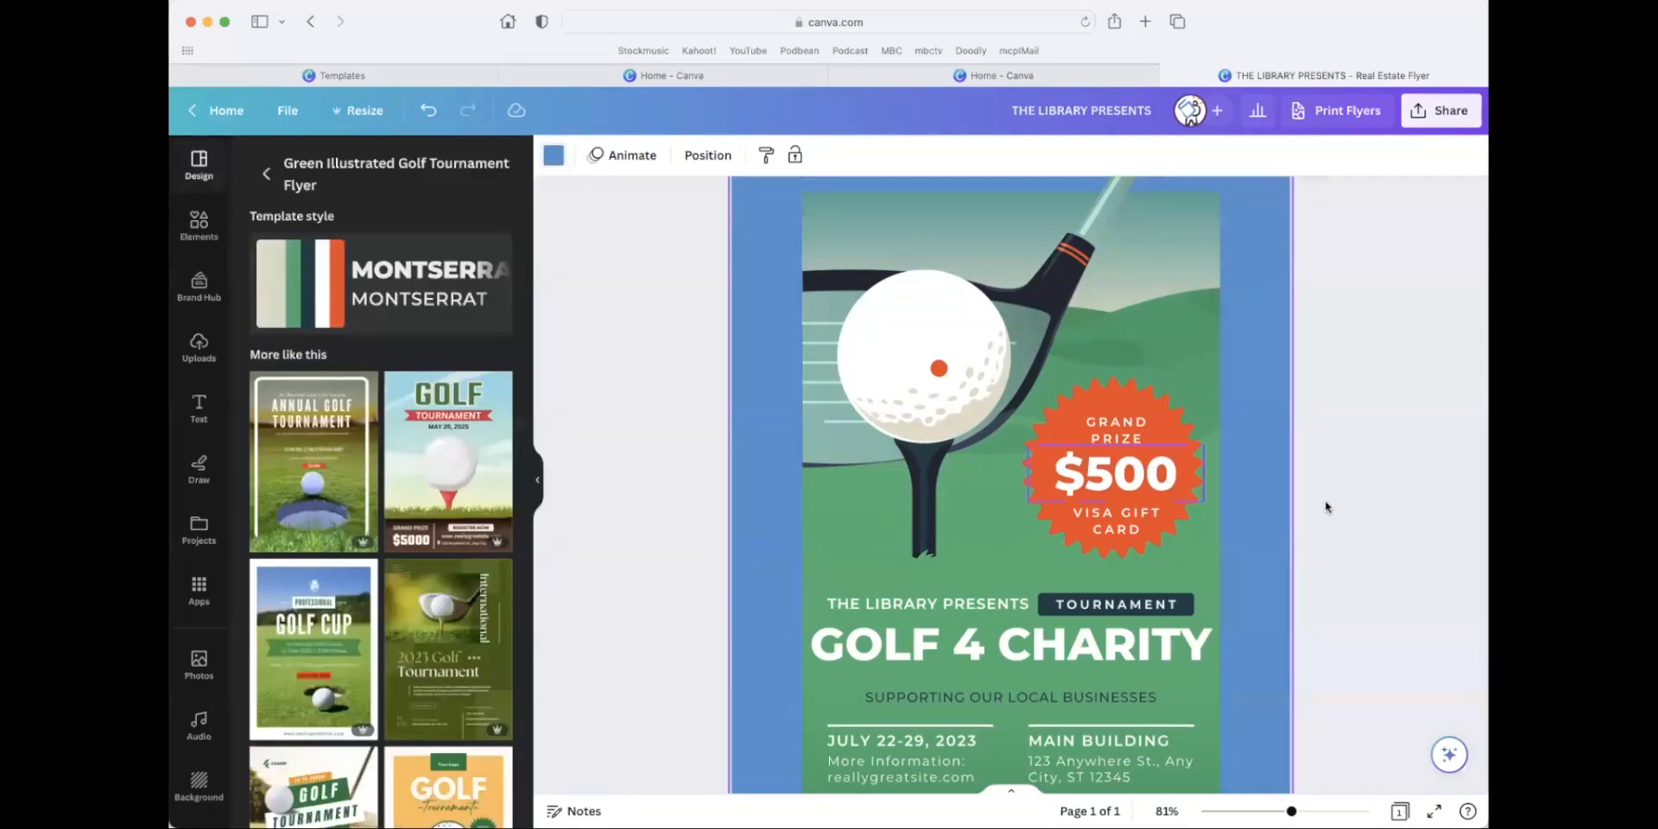
pyautogui.click(1382, 528)
pyautogui.moveTo(1291, 811); pyautogui.dragTo(1279, 812)
pyautogui.scroll(-1, 1289, 699)
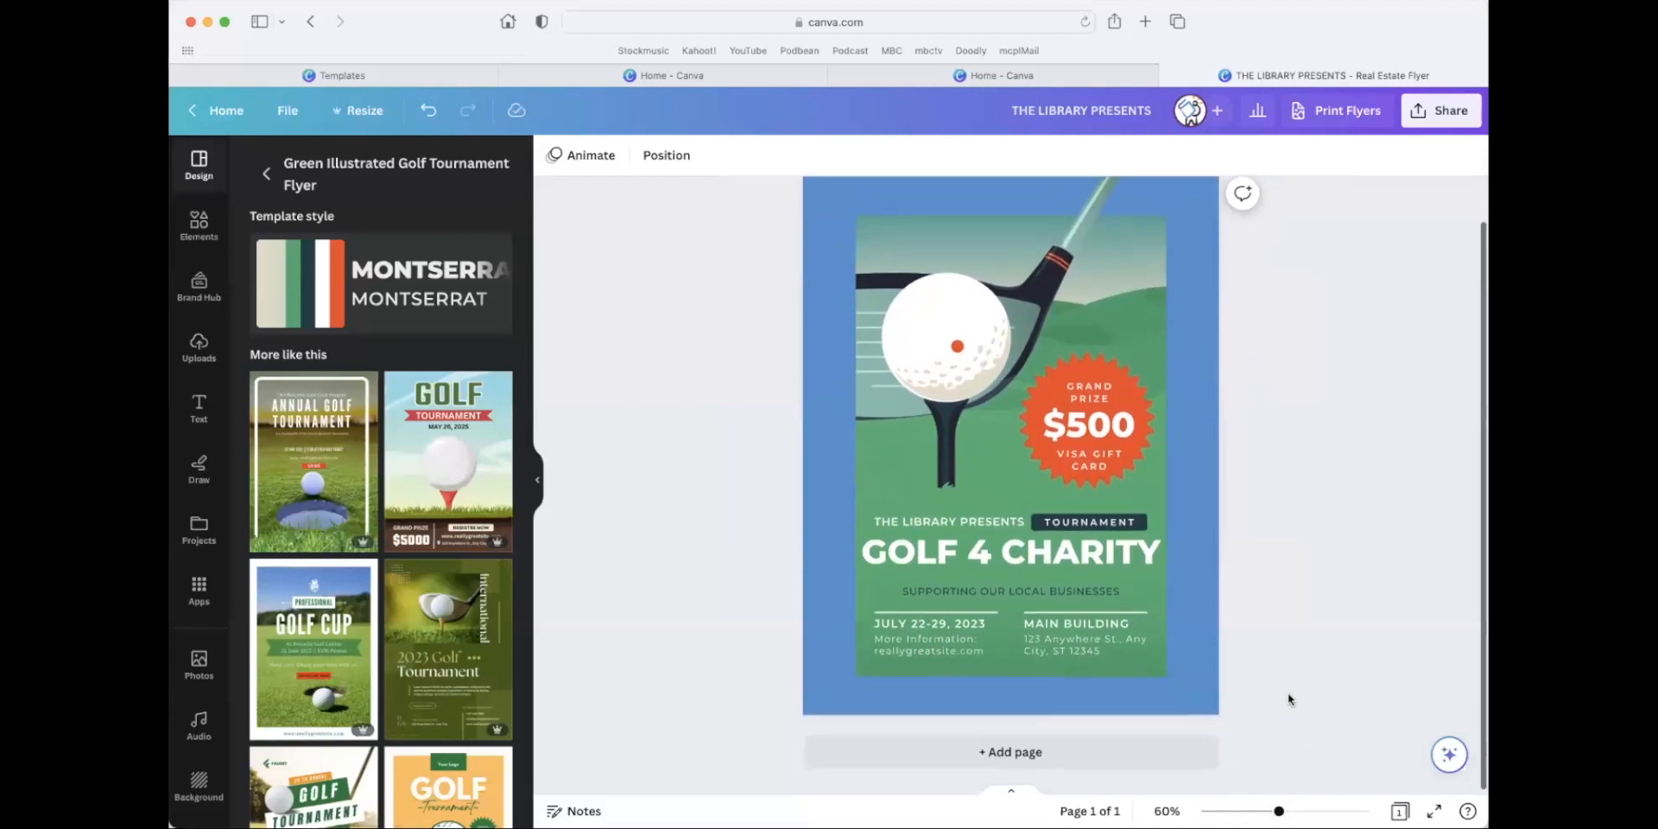
pyautogui.scroll(1, 1288, 700)
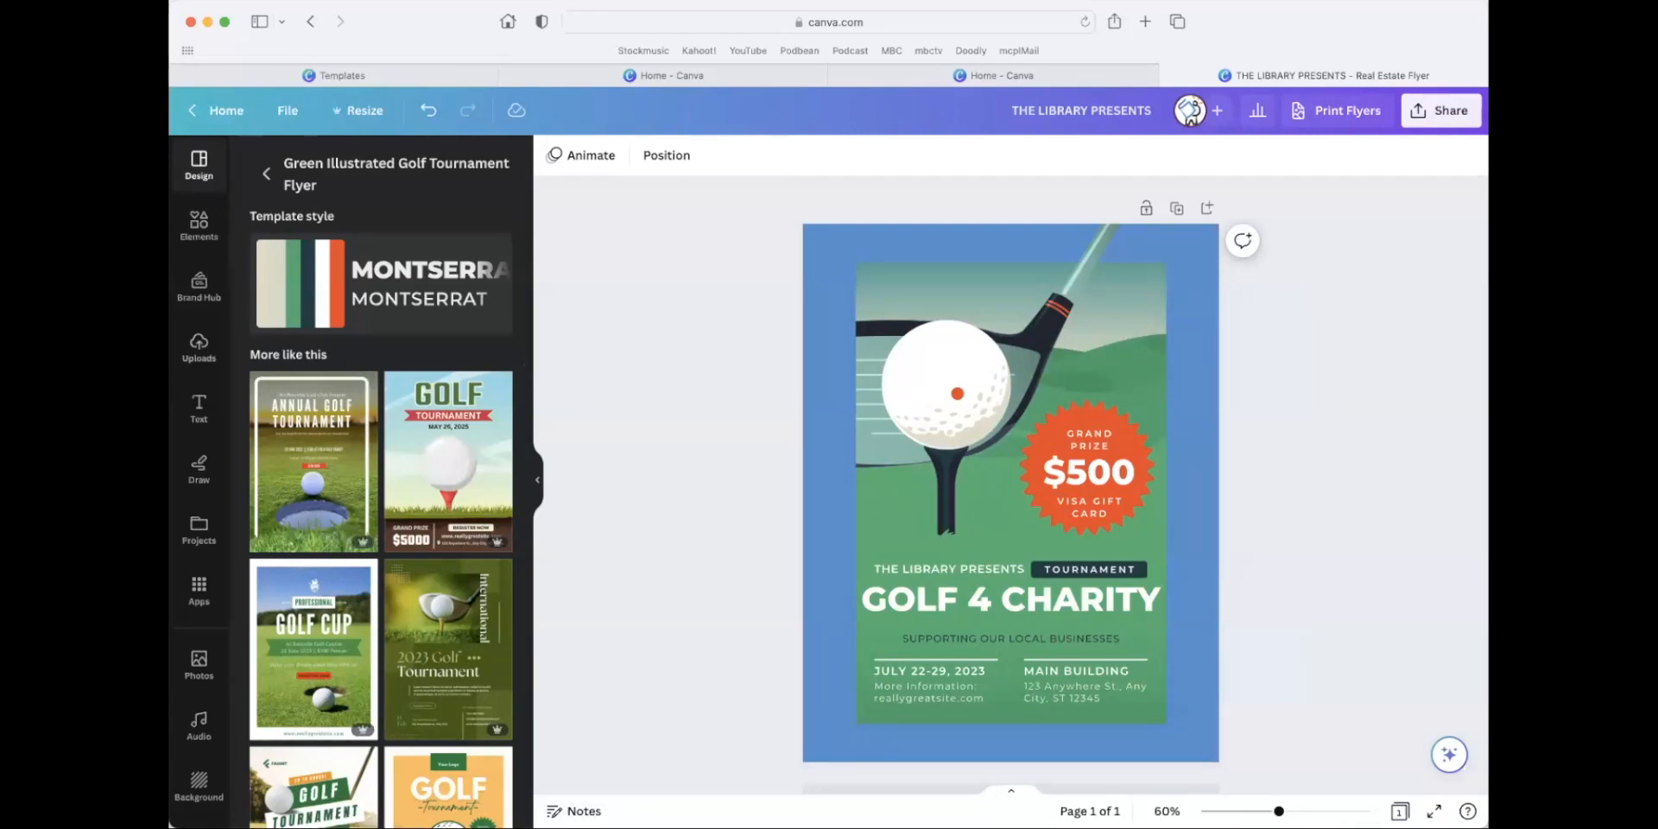
# Search the uploaded images for "miller" and browse the results for a logo.
pyautogui.click(201, 349)
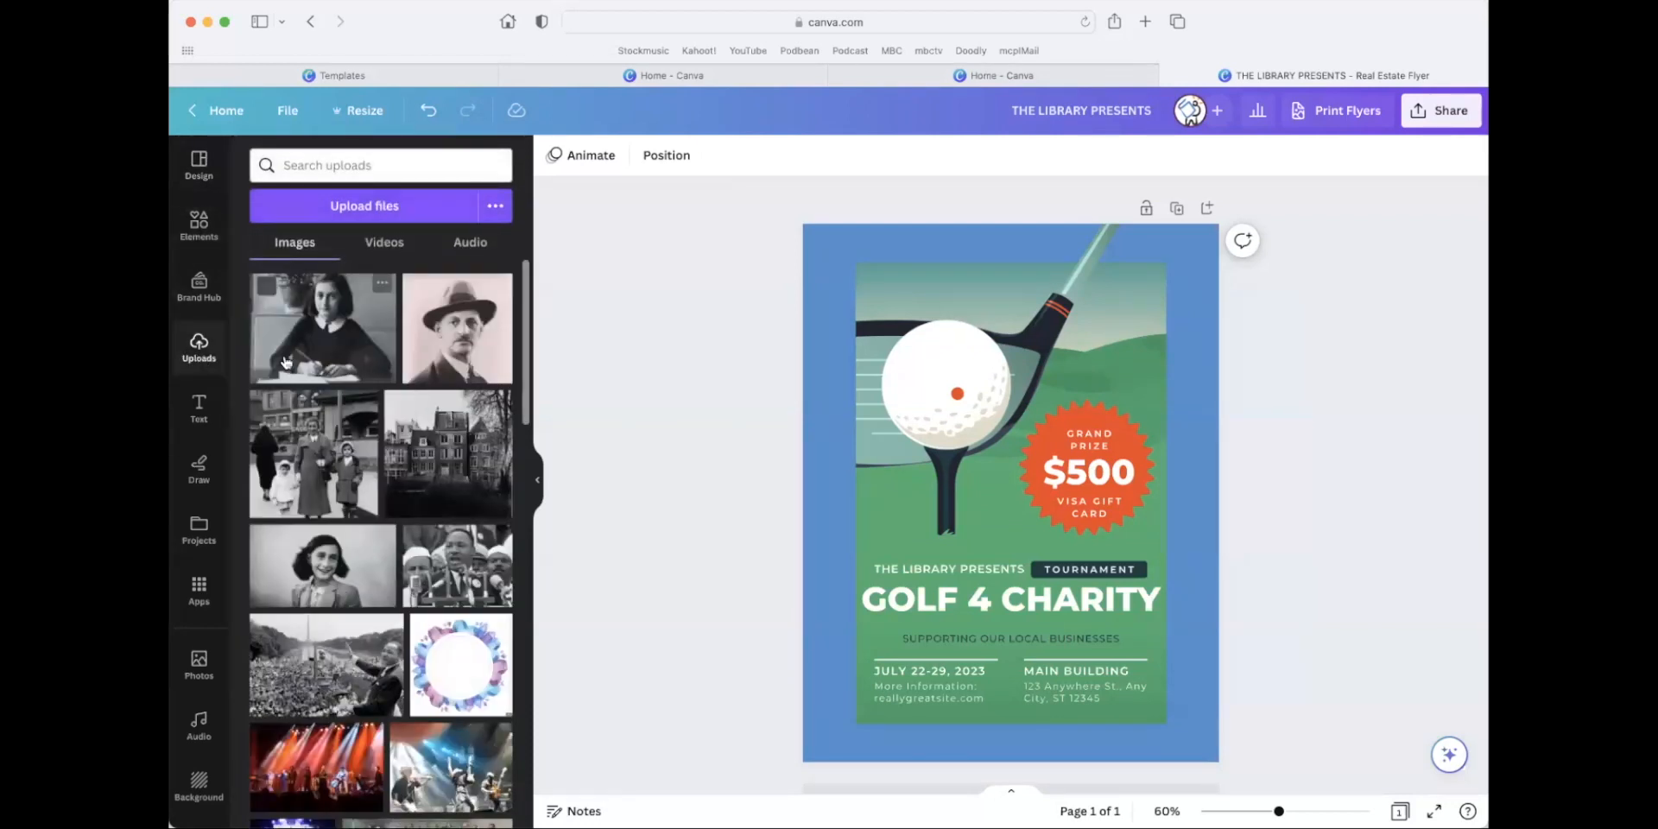
pyautogui.scroll(-10, 363, 403)
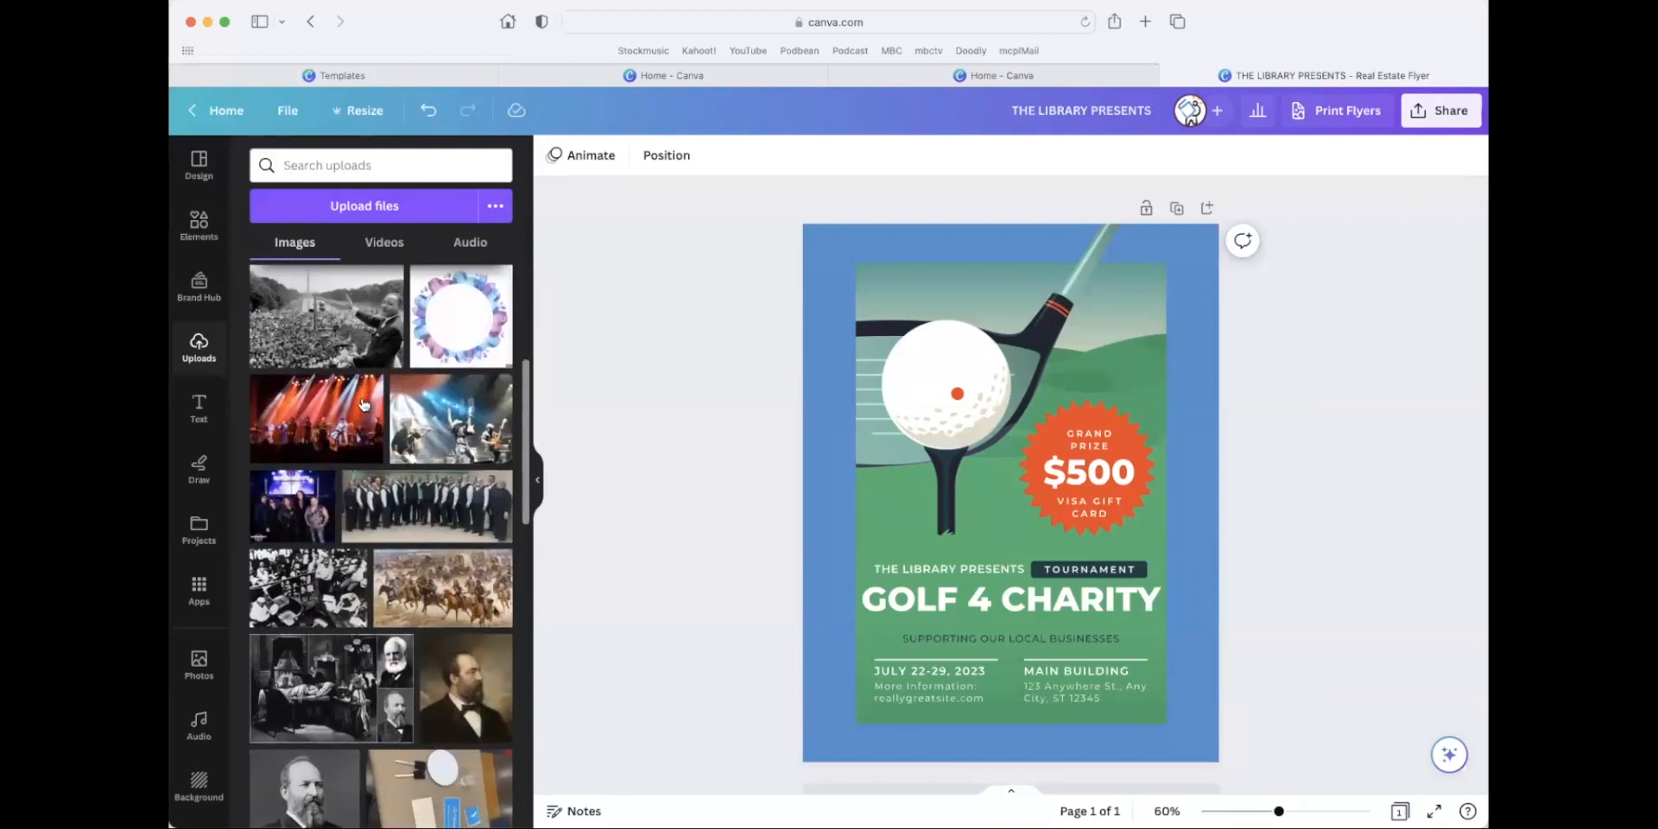
pyautogui.scroll(10, 364, 403)
pyautogui.click(361, 164)
pyautogui.write('miller')
pyautogui.press('Return')
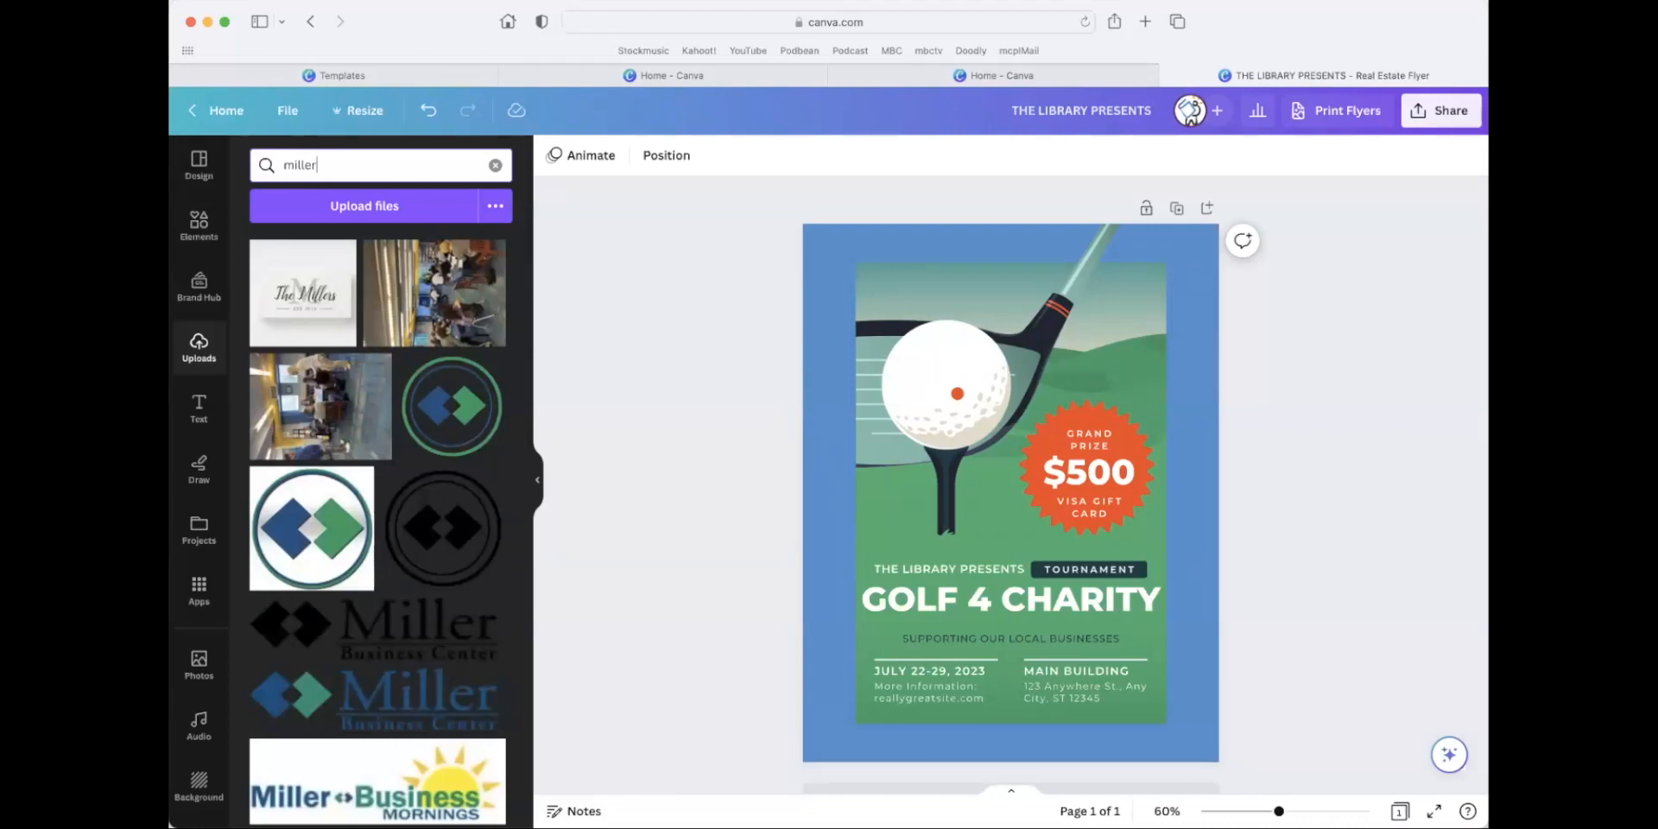
pyautogui.scroll(-8, 386, 461)
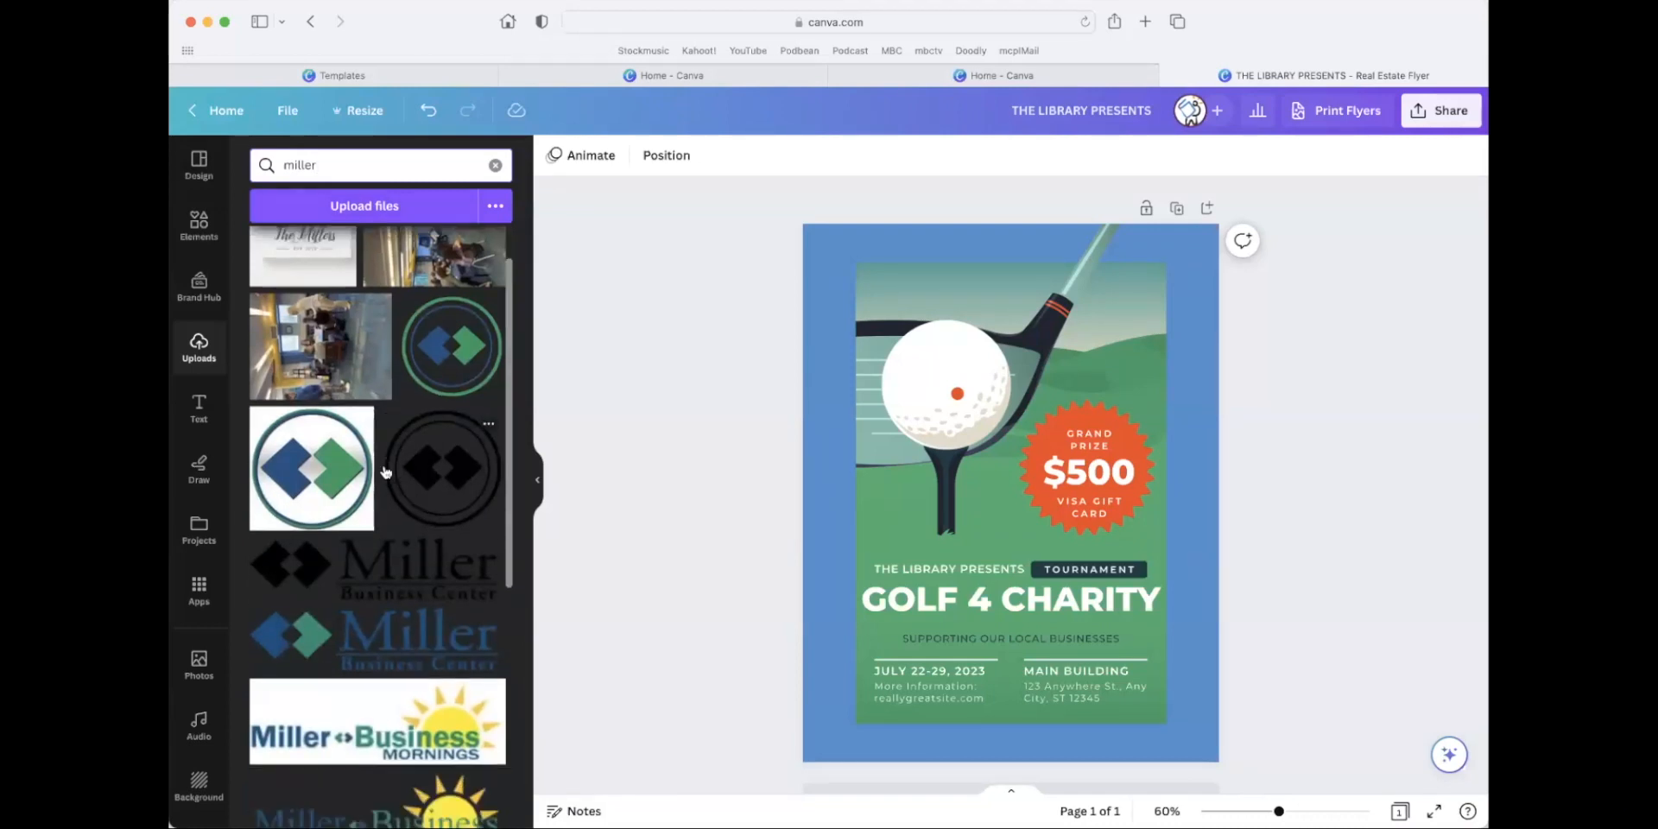
pyautogui.scroll(8, 385, 461)
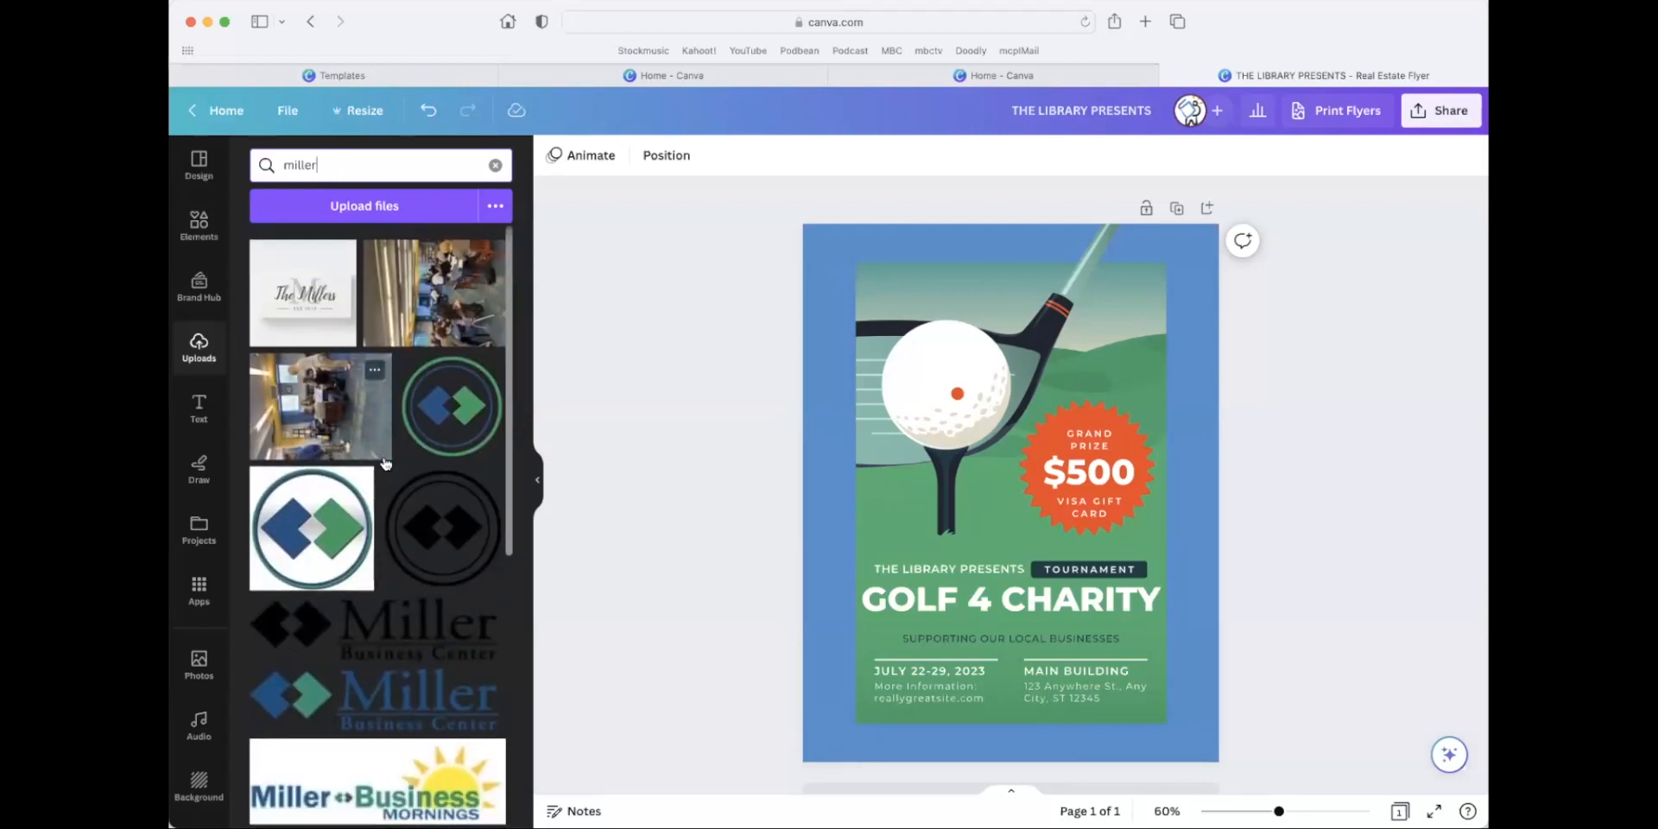
# Search the uploaded images for "logo" instead and look through the results.
pyautogui.press('BackSpace')
pyautogui.write('logo')
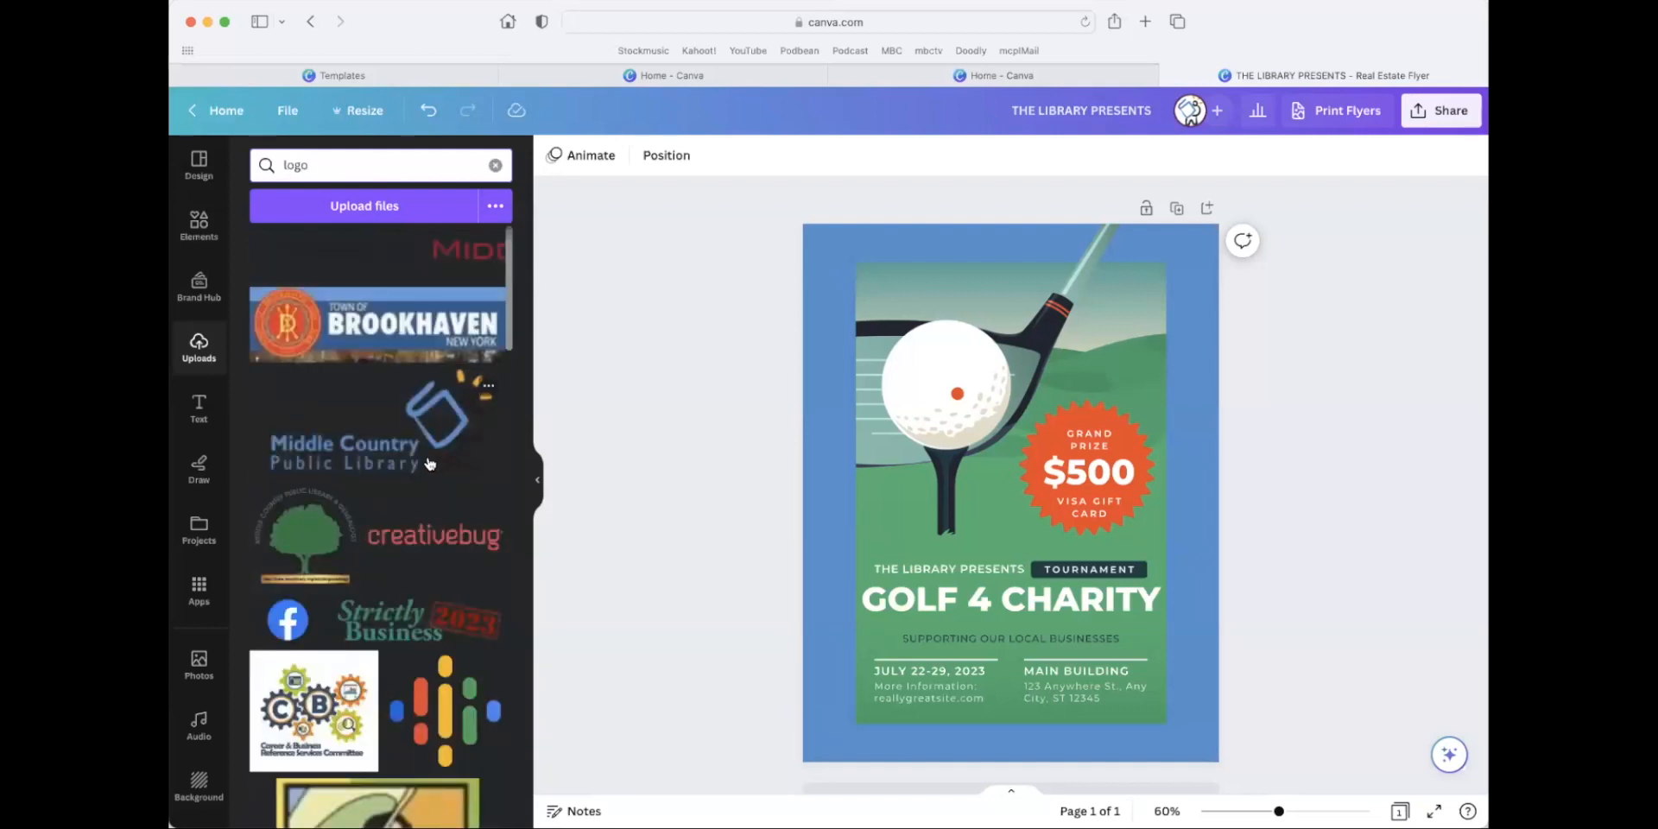
pyautogui.scroll(-3, 428, 462)
pyautogui.scroll(2, 426, 454)
pyautogui.scroll(1, 426, 454)
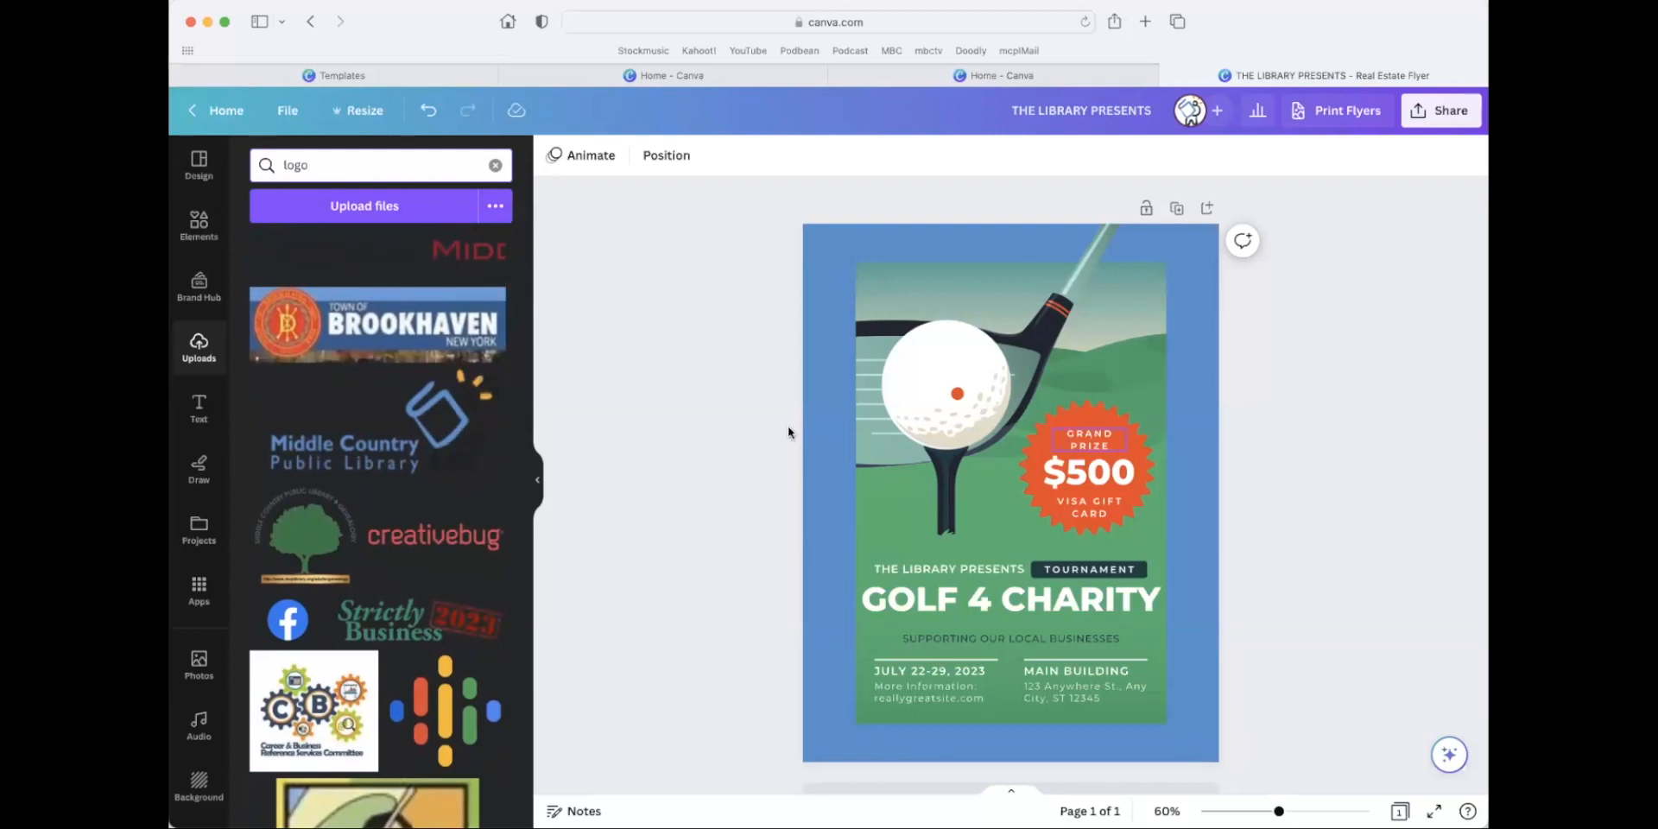
# Add the Middle Country Public Library logo to the flyer, shrink it and place it above the golf ball in the artwork's upper-left corner.
pyautogui.moveTo(445, 435); pyautogui.dragTo(450, 434)
pyautogui.click(439, 438)
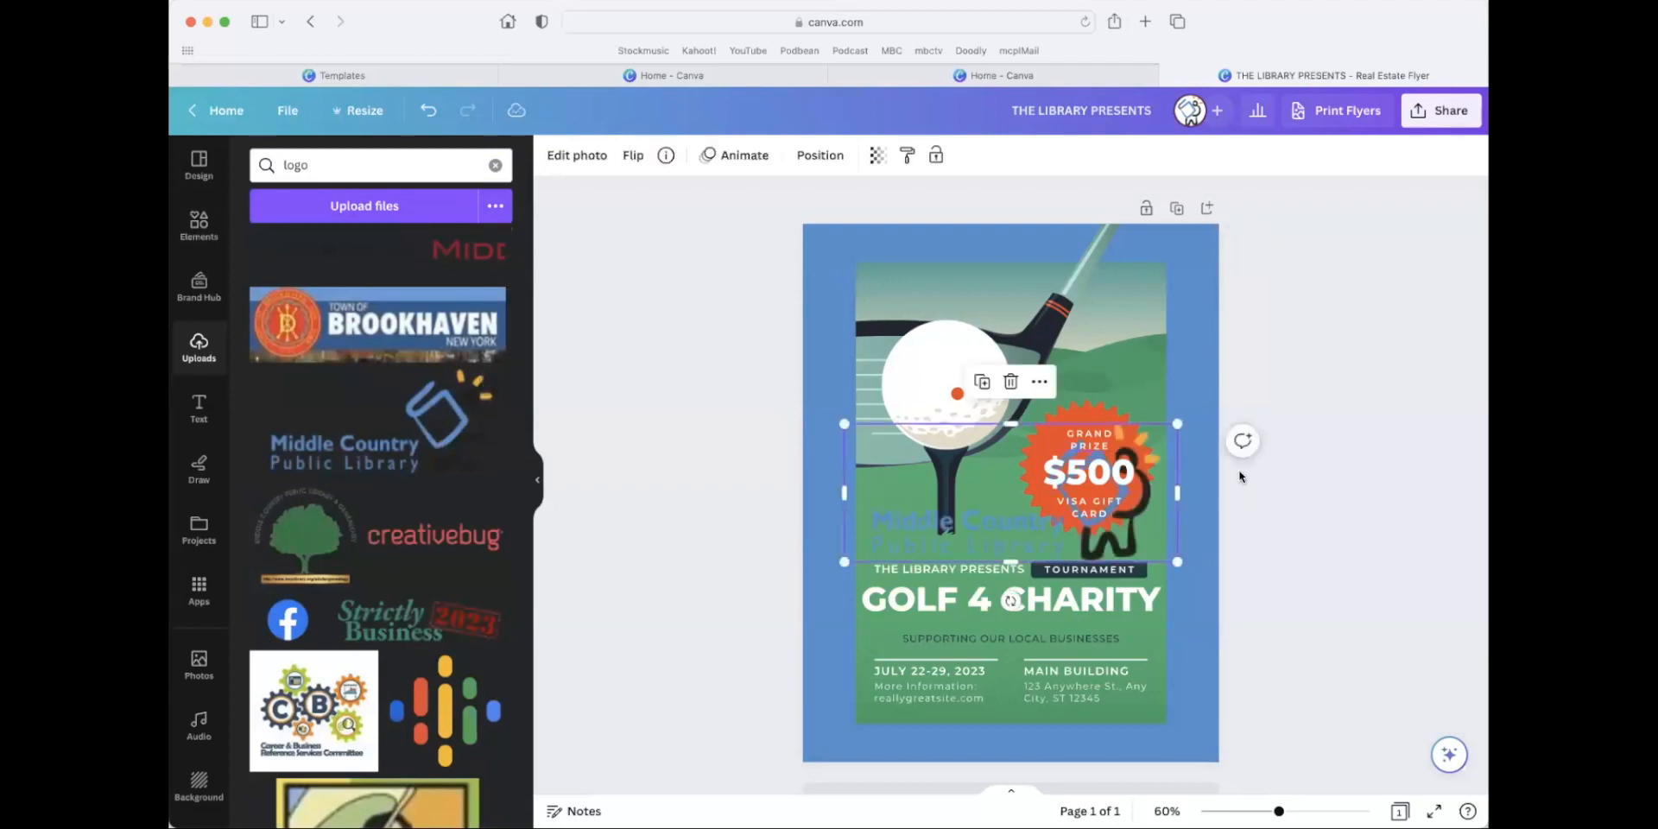
pyautogui.moveTo(853, 427); pyautogui.dragTo(989, 484)
pyautogui.moveTo(1157, 523); pyautogui.dragTo(1135, 304)
pyautogui.moveTo(958, 345); pyautogui.dragTo(945, 292)
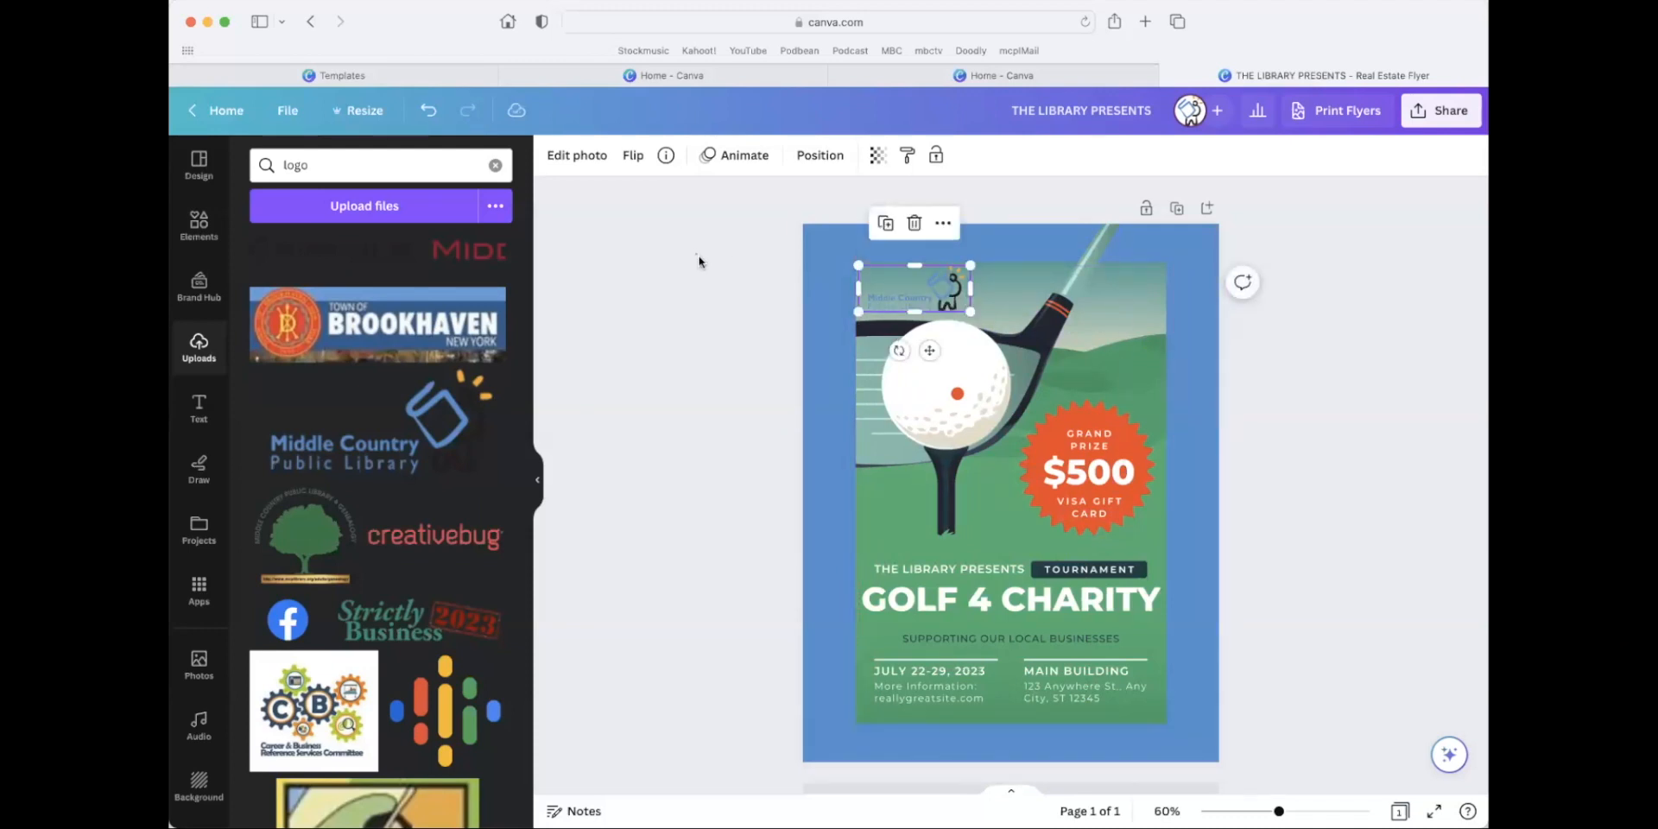
pyautogui.click(699, 261)
# Adjust the library logo's white balance to temperature -56 and tint 4.
pyautogui.scroll(5, 1202, 640)
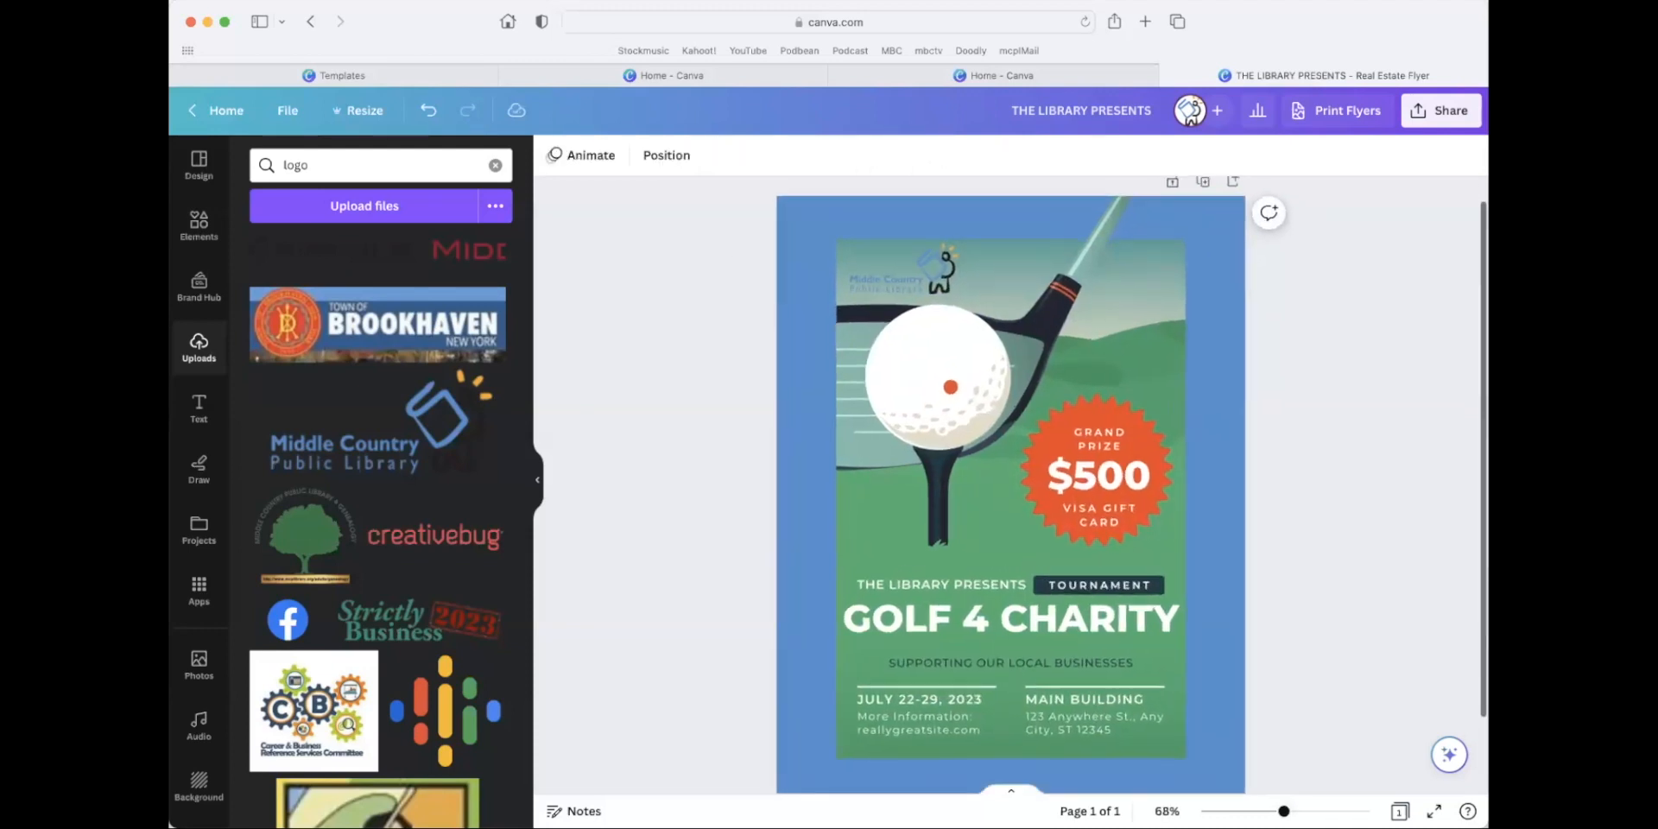
pyautogui.scroll(3, 1200, 634)
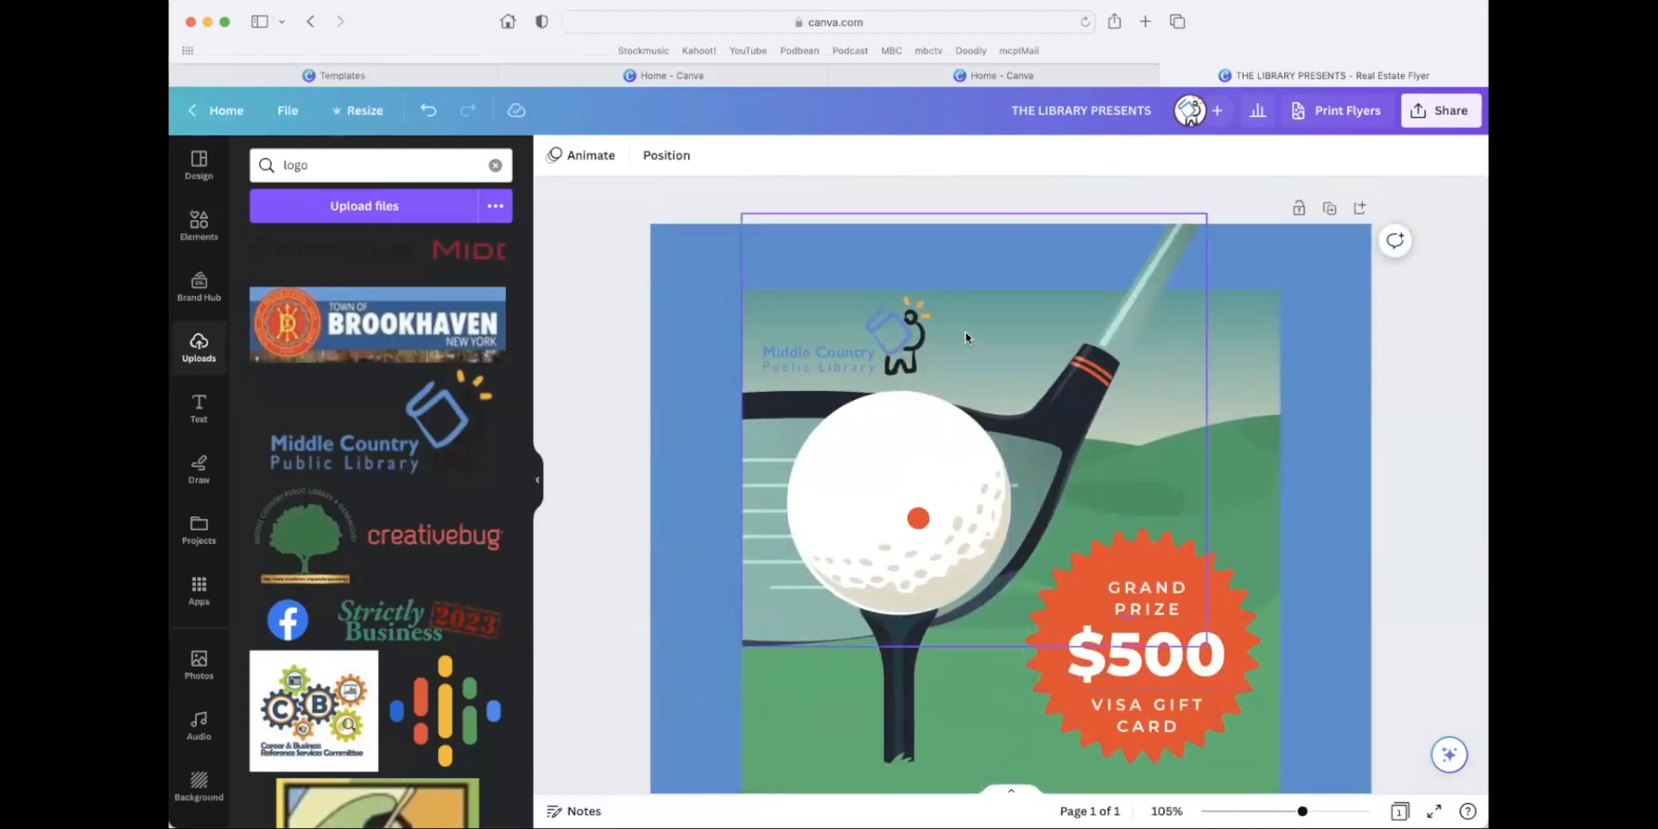
pyautogui.click(872, 350)
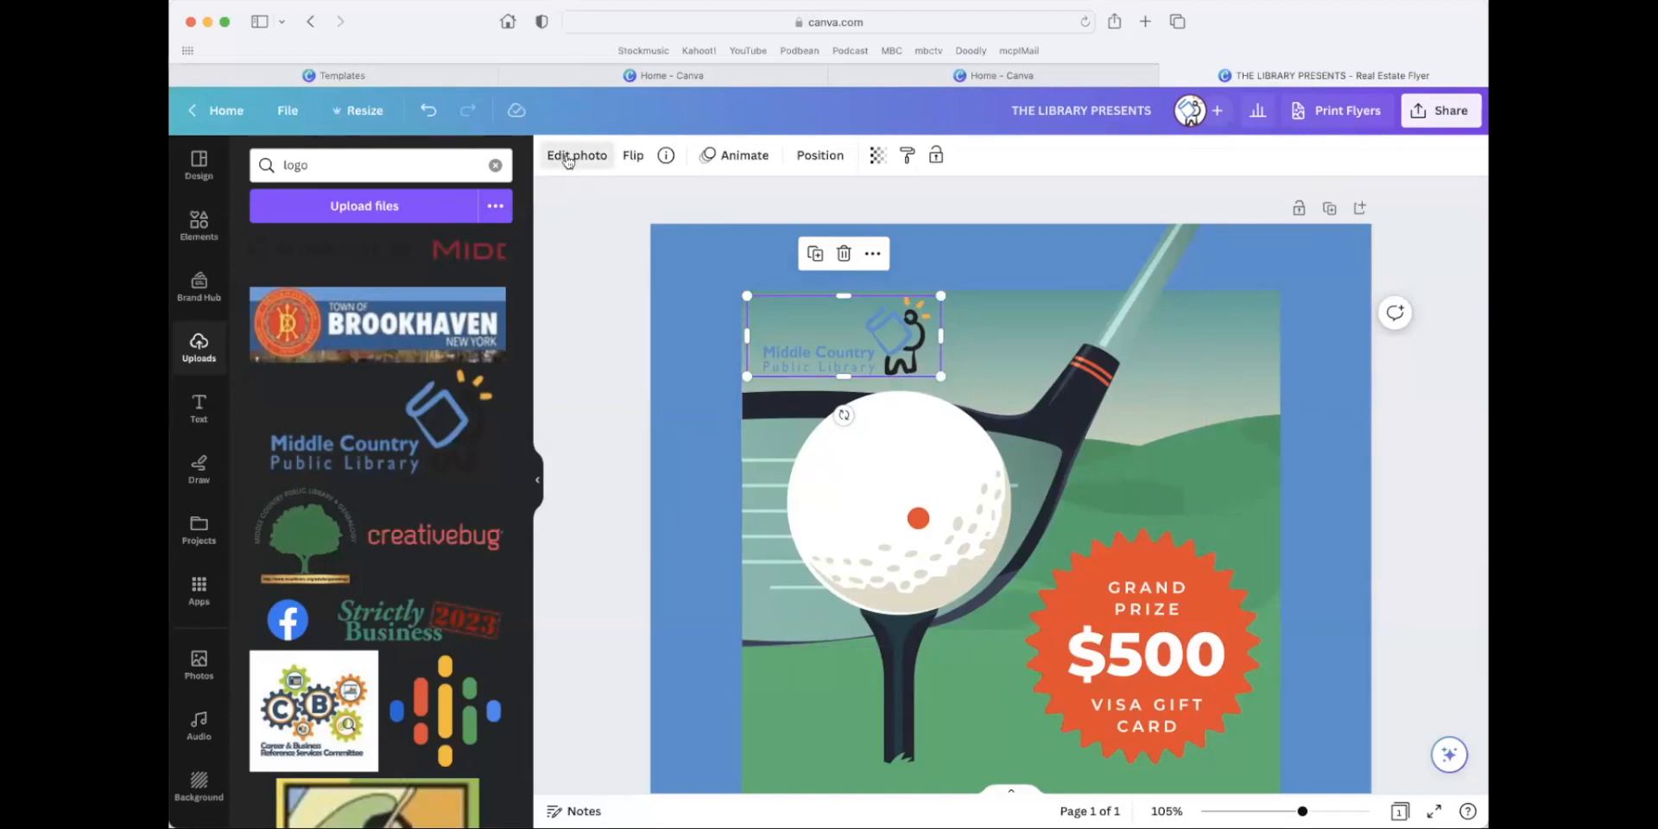
pyautogui.click(568, 158)
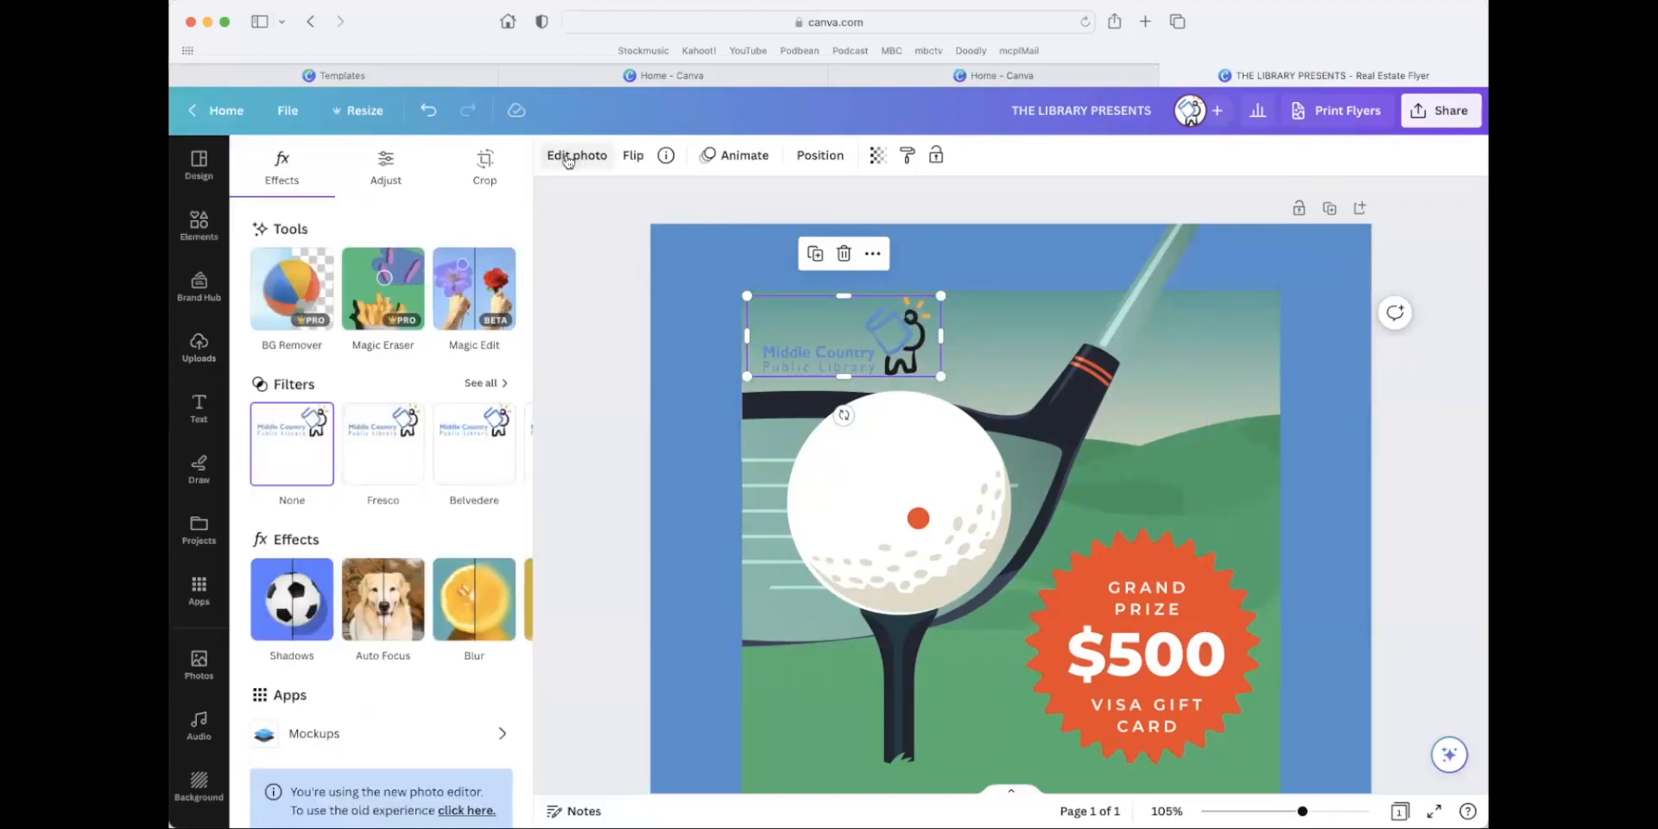
pyautogui.click(388, 171)
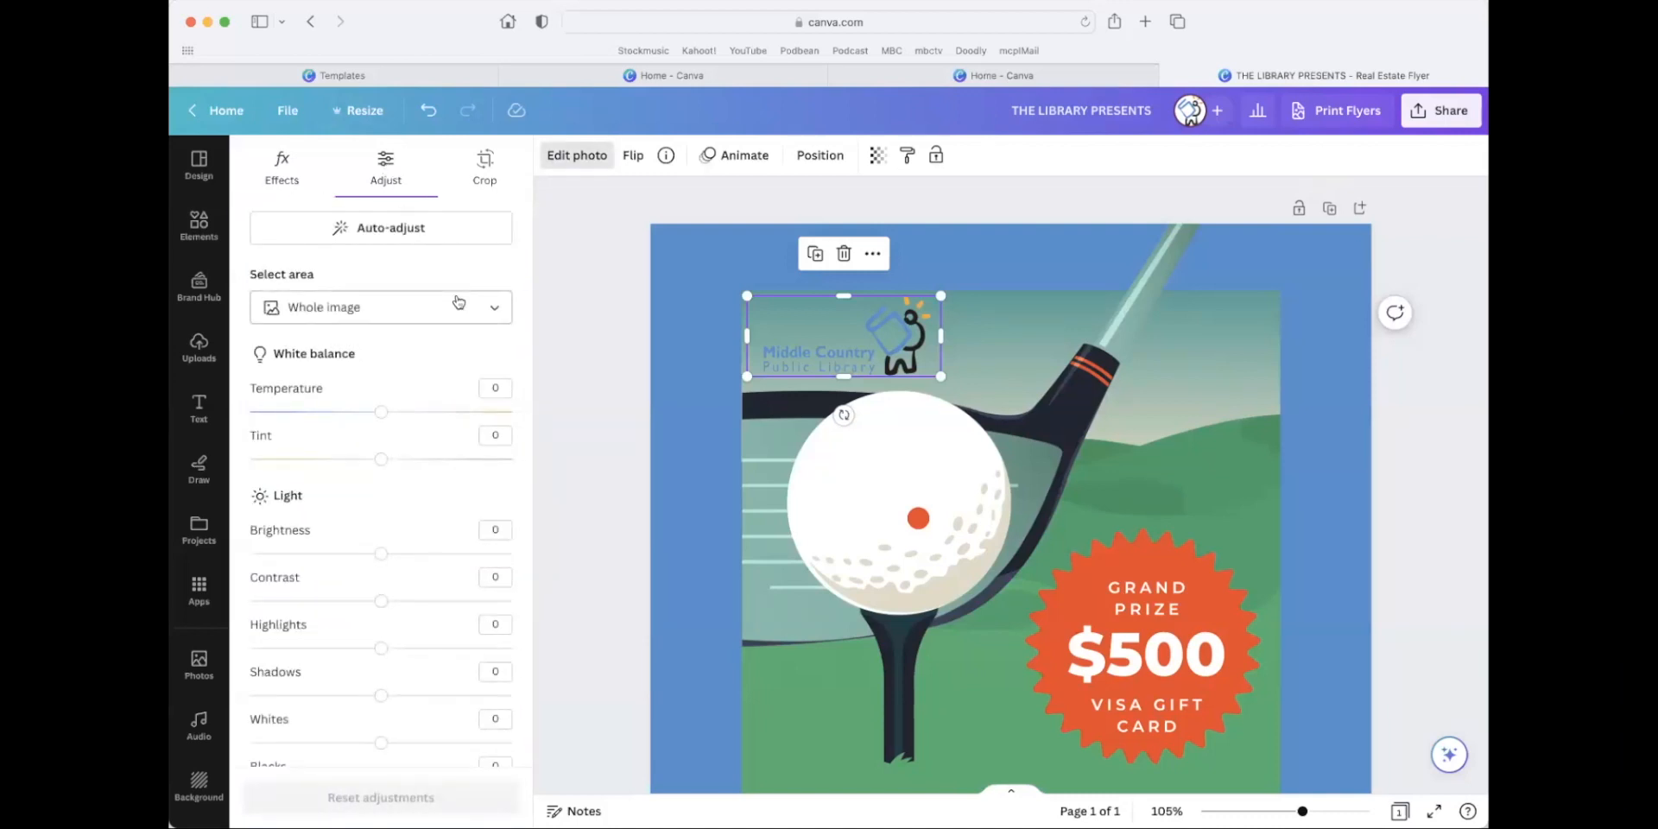
pyautogui.moveTo(382, 462); pyautogui.dragTo(308, 412)
pyautogui.scroll(-5, 429, 495)
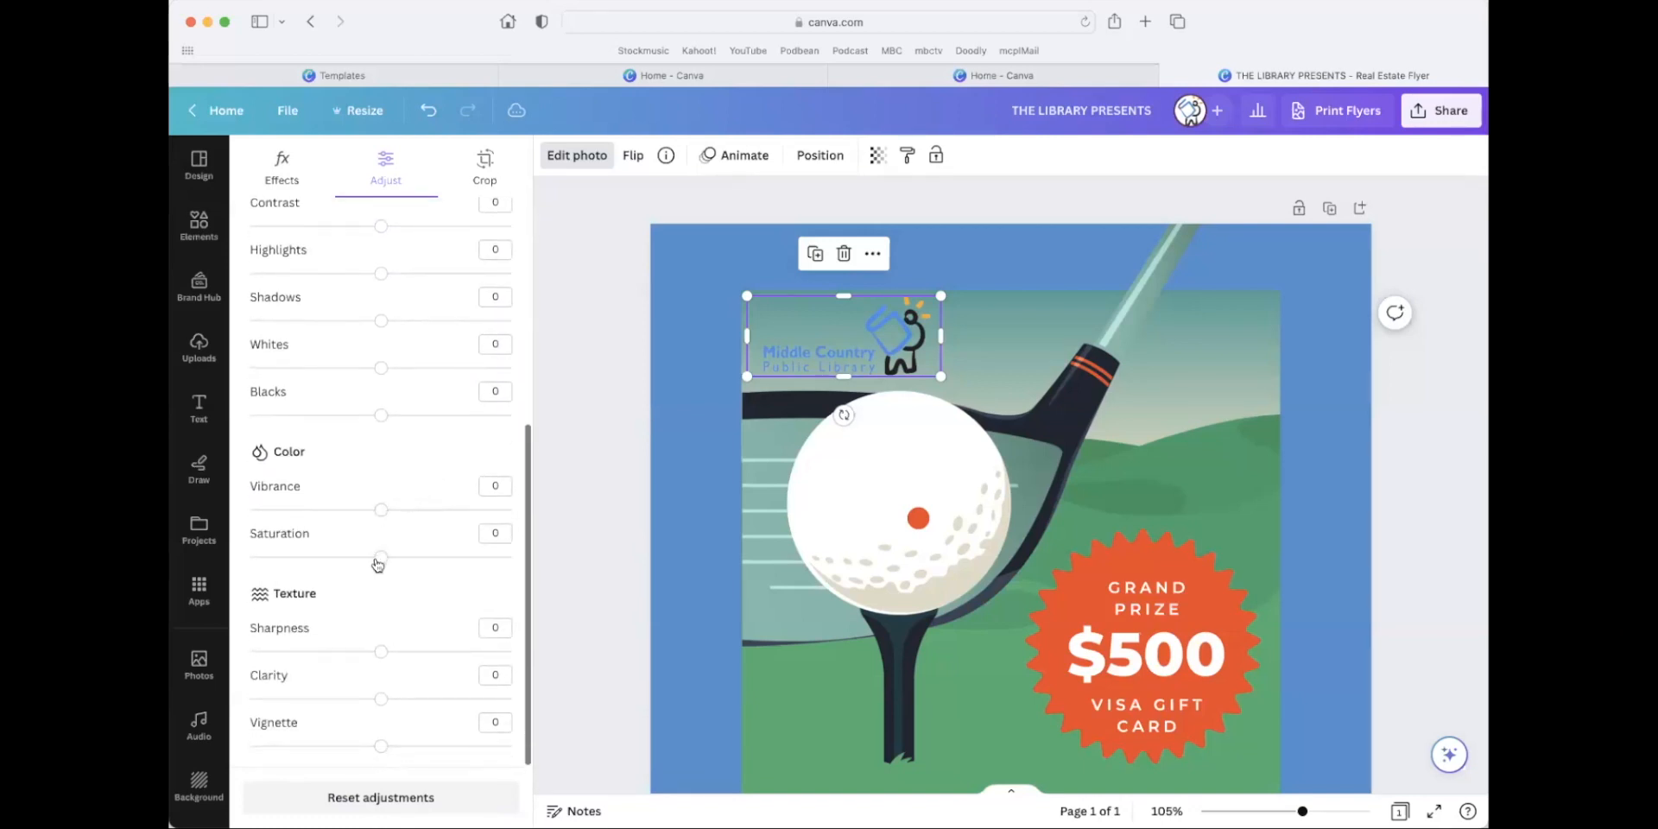
# Raise the library logo's vibrance and saturation and lower its tint.
pyautogui.moveTo(378, 517); pyautogui.dragTo(468, 512)
pyautogui.moveTo(382, 557); pyautogui.dragTo(484, 557)
pyautogui.scroll(5, 386, 551)
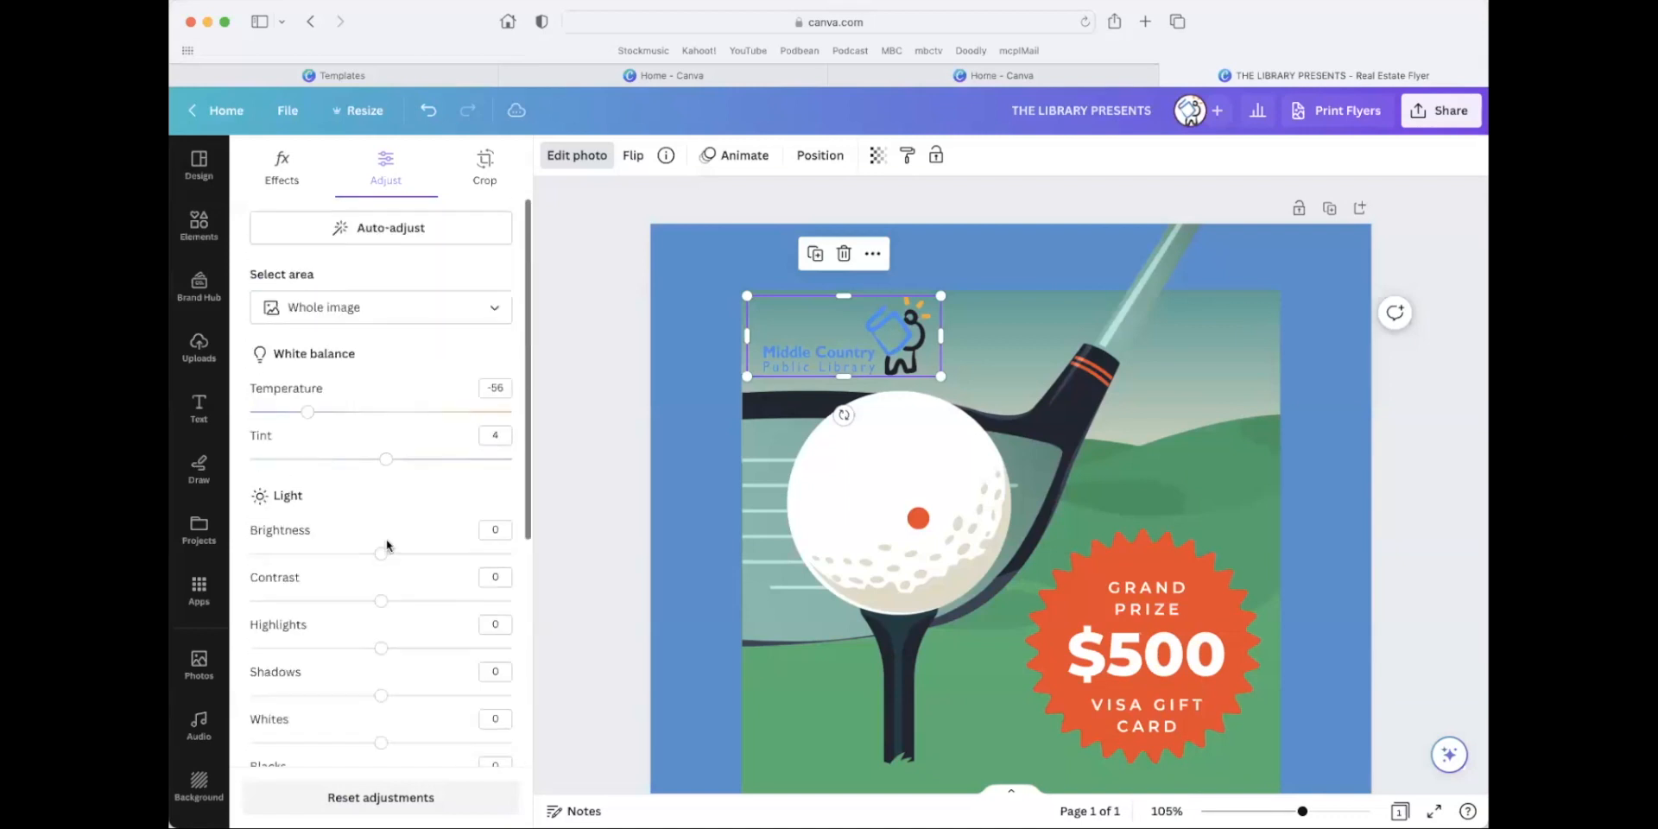
pyautogui.moveTo(387, 460)
pyautogui.mouseDown()
pyautogui.moveTo(278, 462)
pyautogui.moveTo(364, 461)
pyautogui.mouseUp()
pyautogui.scroll(-2, 423, 511)
pyautogui.scroll(3, 423, 516)
# Apply the Classic filter from the Mono set to the library logo.
pyautogui.click(303, 170)
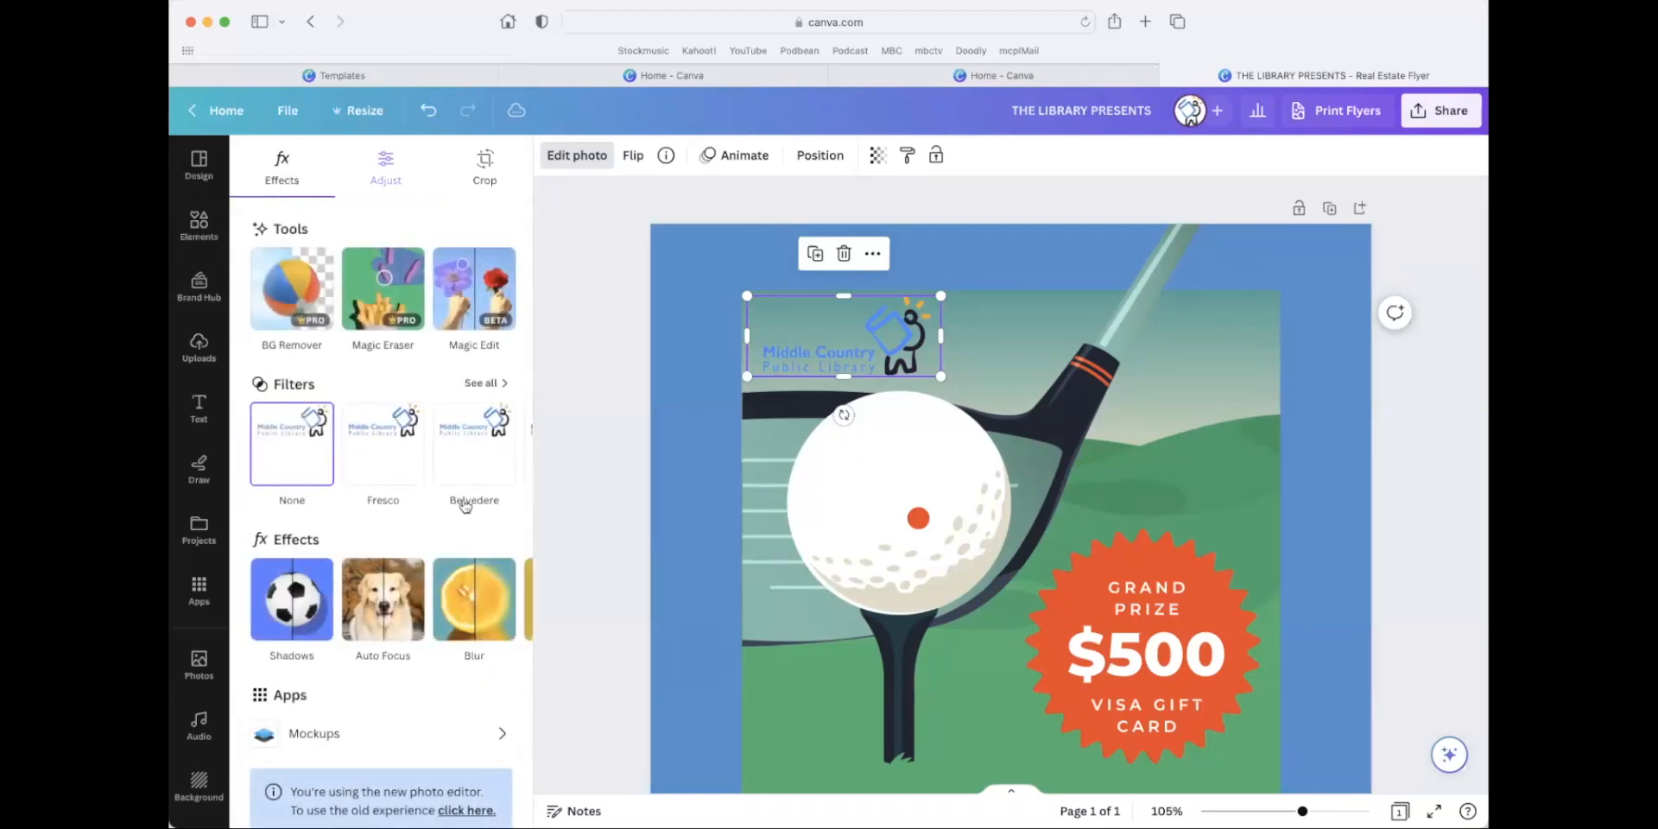
pyautogui.click(482, 382)
pyautogui.scroll(-10, 406, 561)
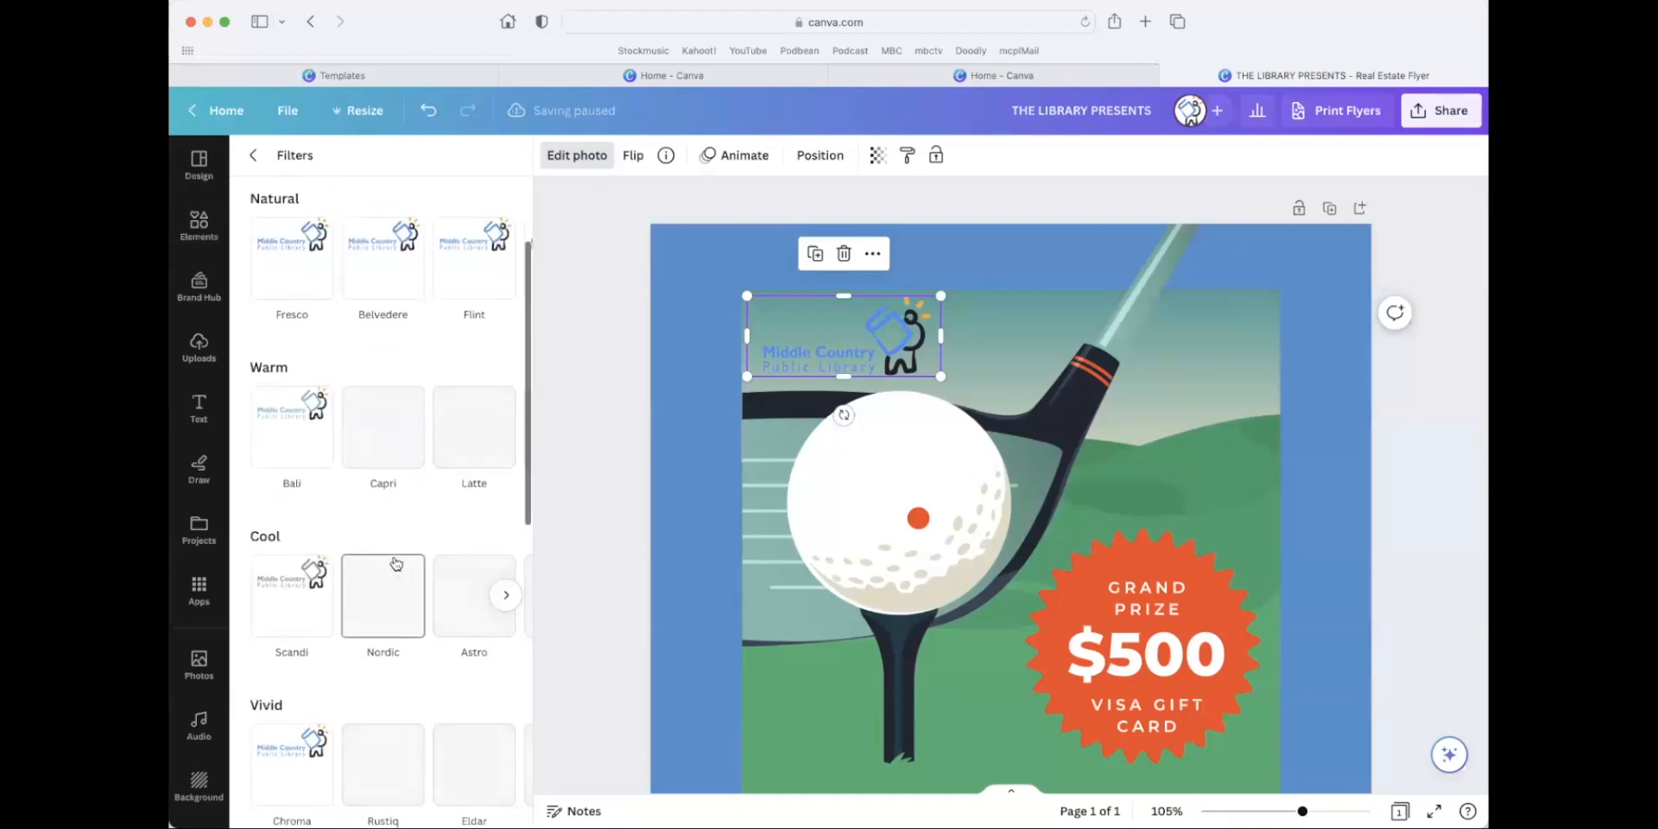
pyautogui.scroll(-5, 366, 584)
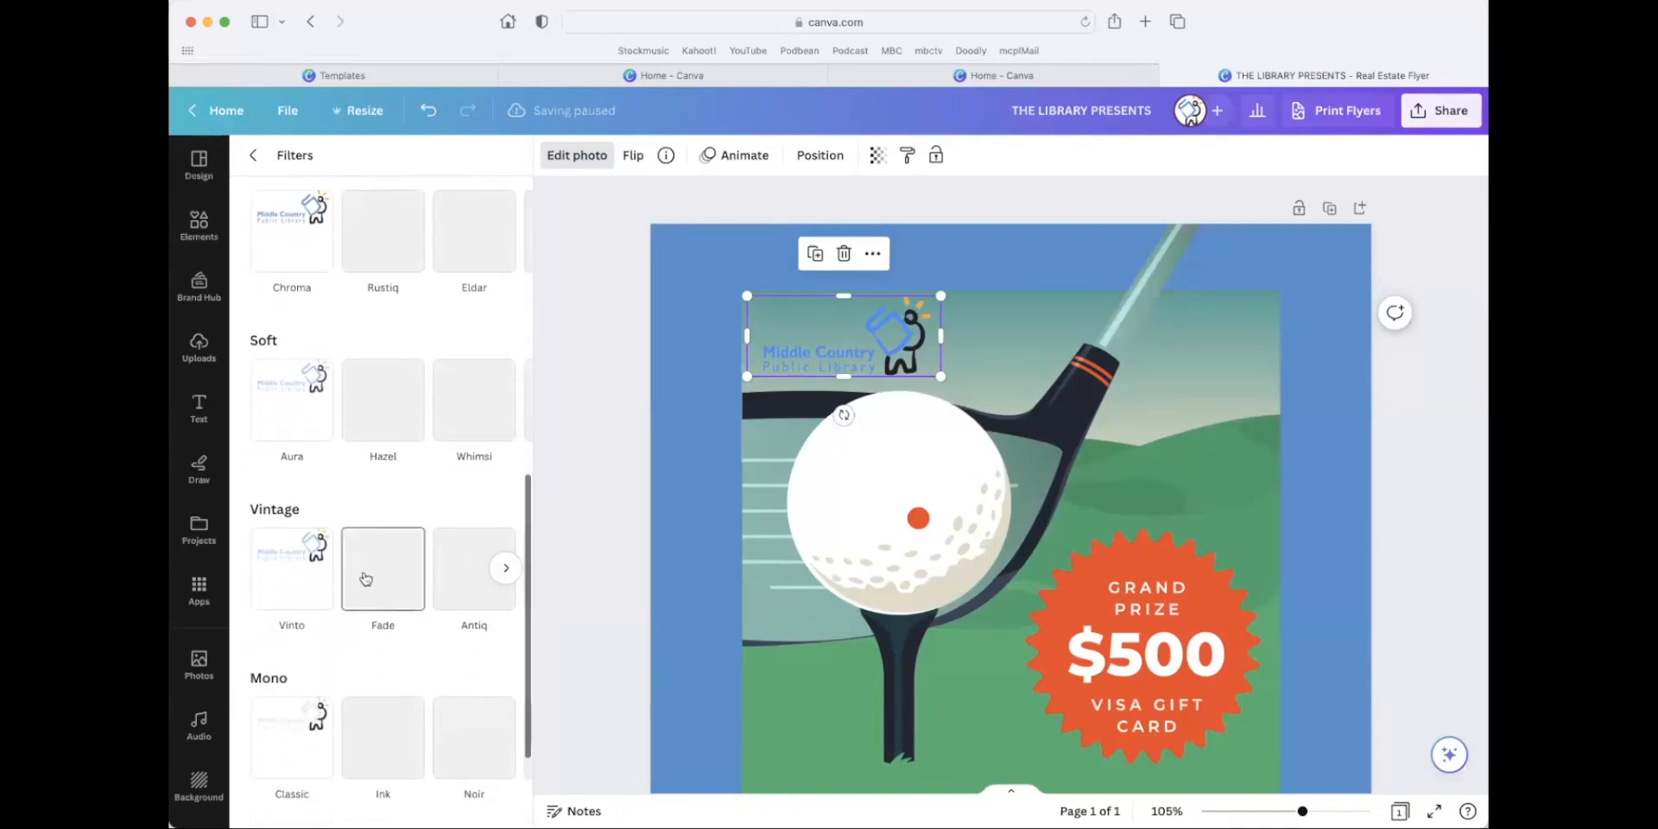
pyautogui.click(313, 581)
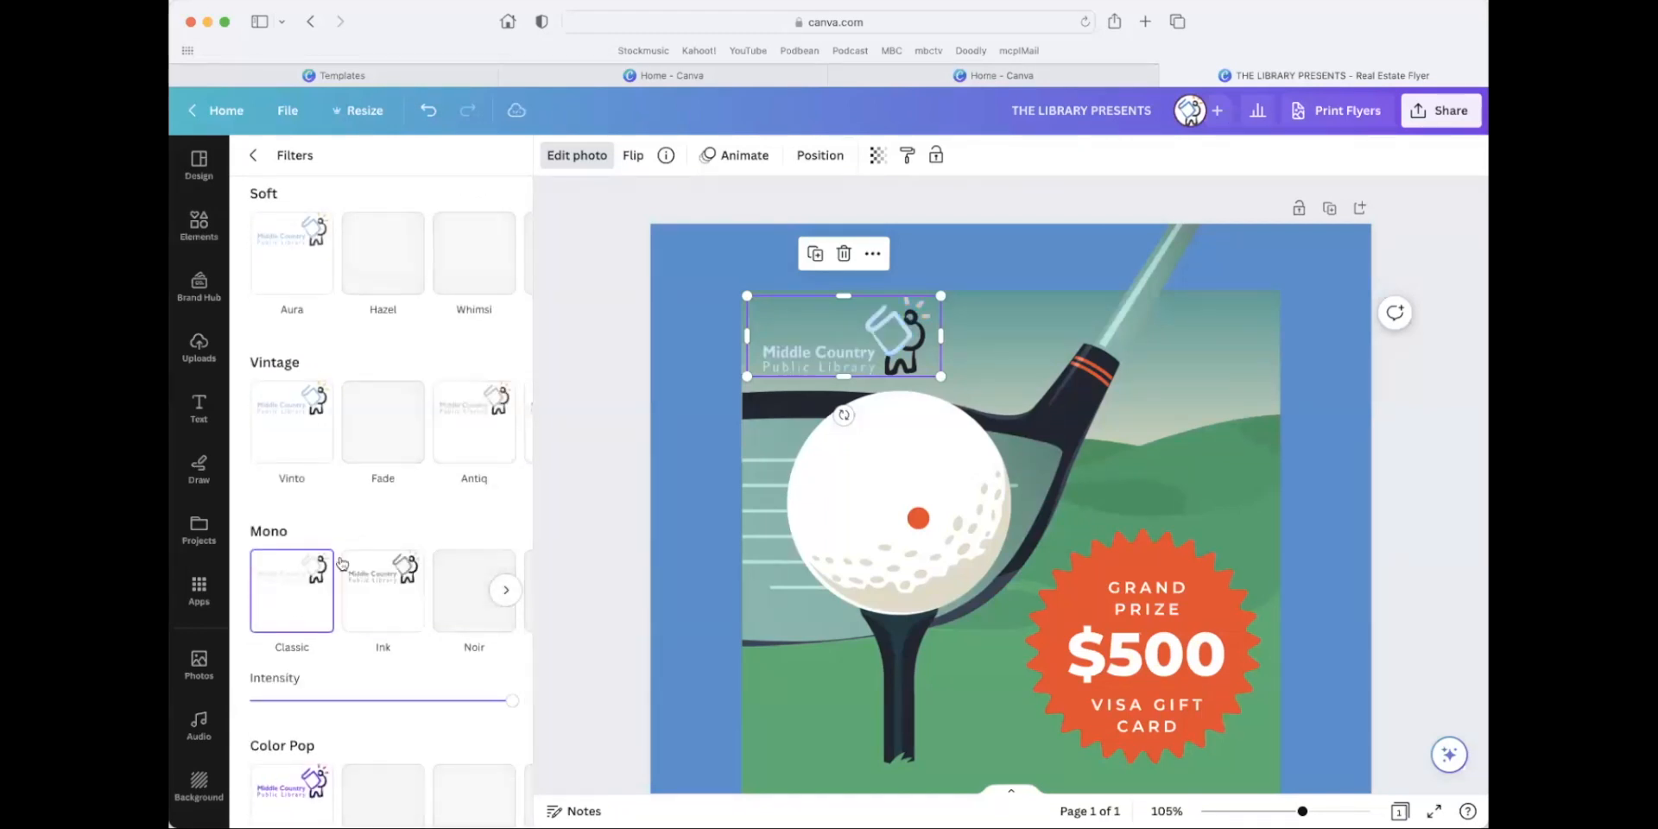
pyautogui.scroll(-1, 377, 636)
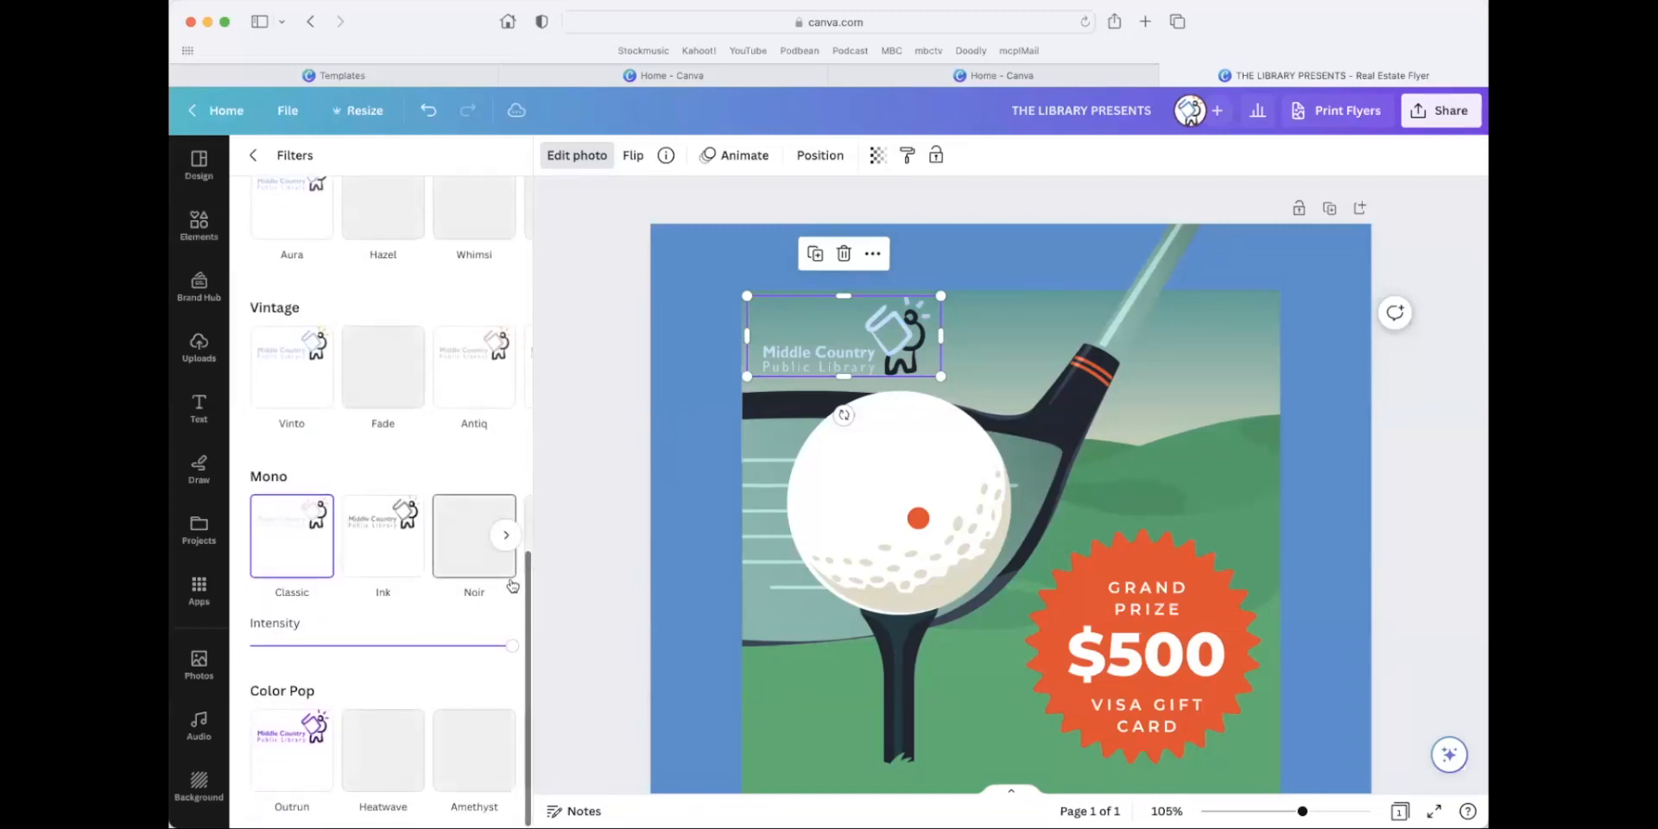
pyautogui.click(495, 541)
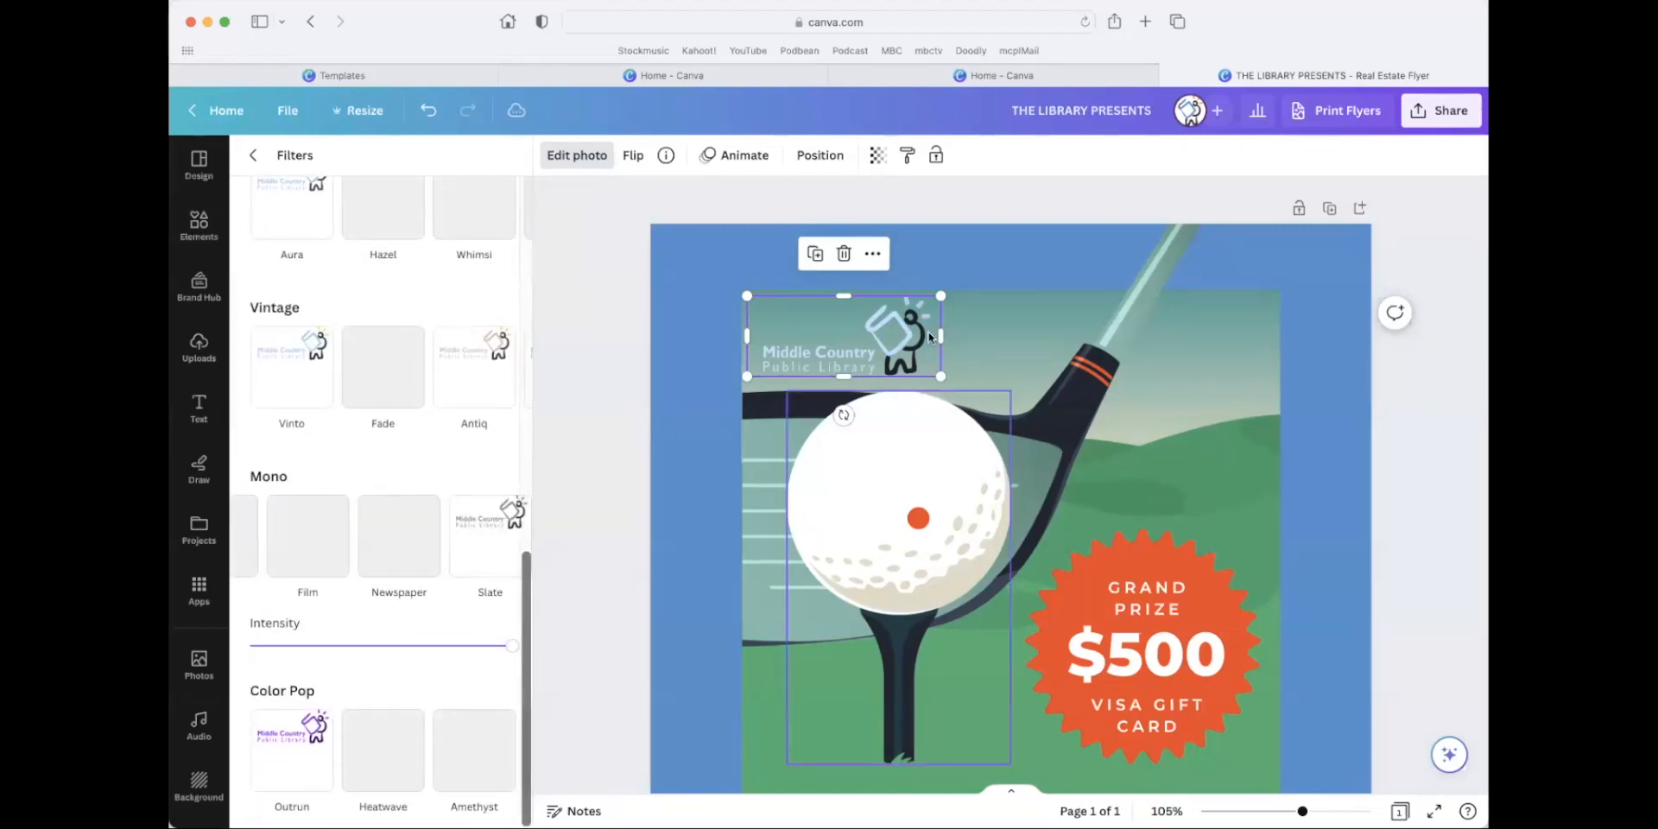
pyautogui.click(1319, 313)
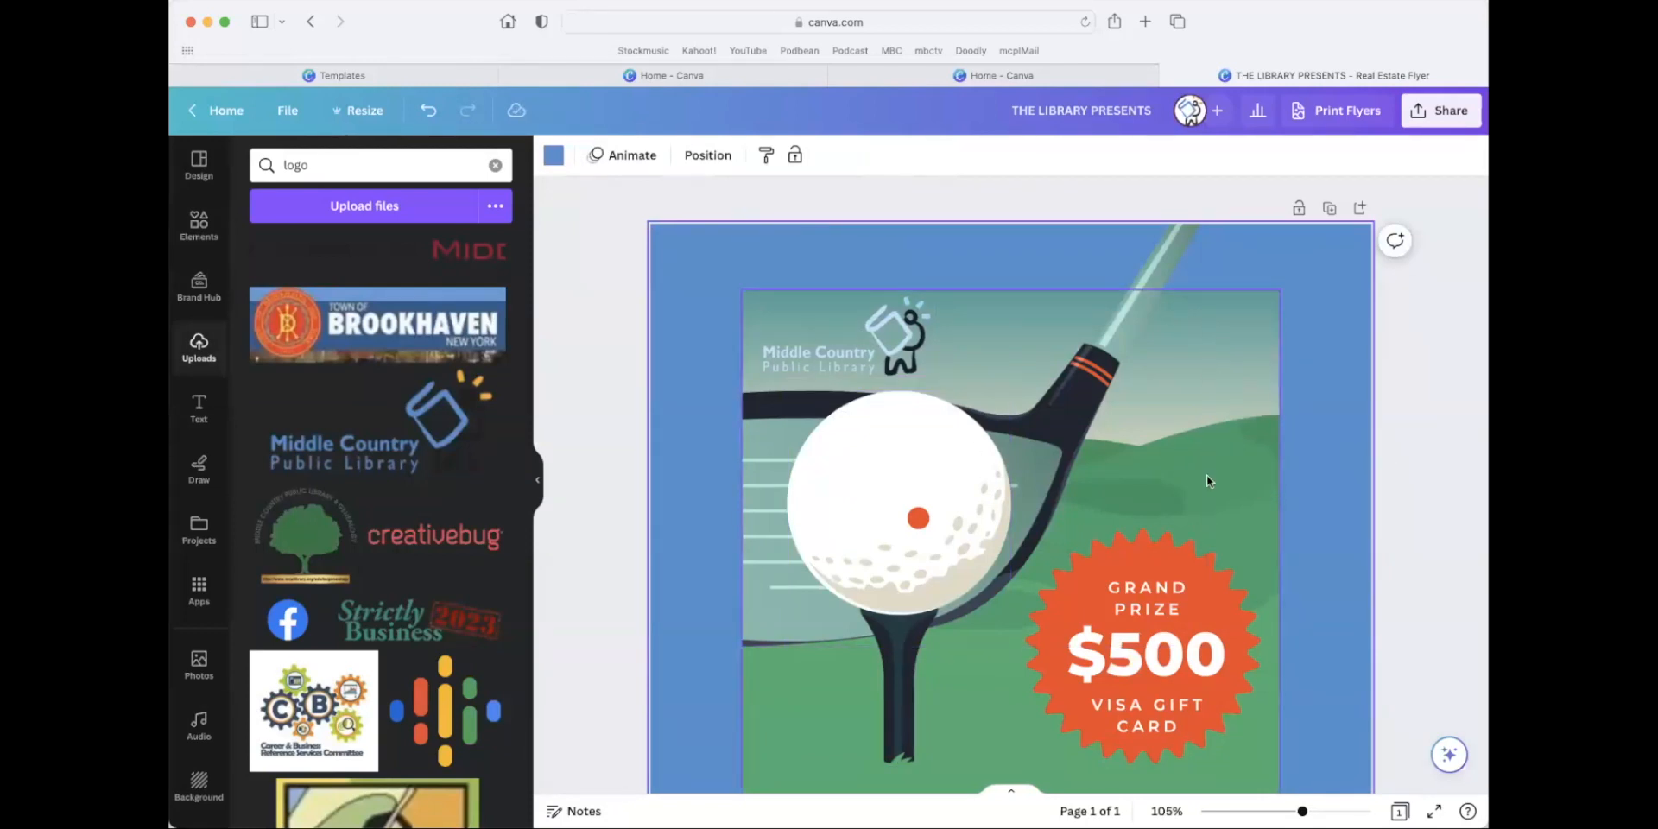
# Delete the Middle Country Public Library logo from the flyer.
pyautogui.scroll(-4, 1326, 426)
pyautogui.scroll(4, 1327, 427)
pyautogui.click(912, 342)
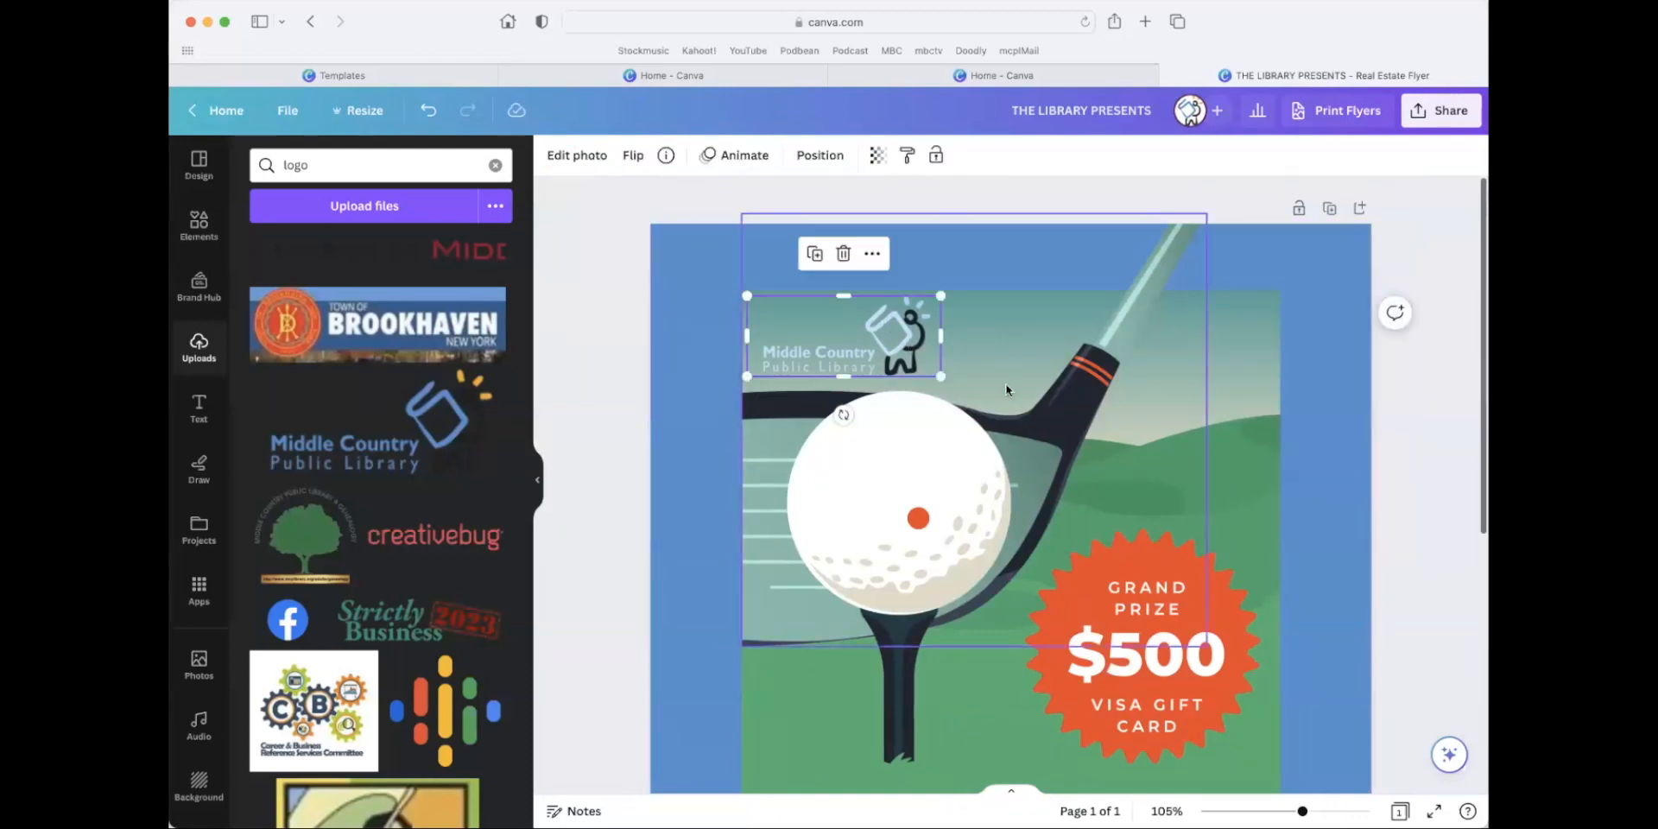
pyautogui.press('Delete')
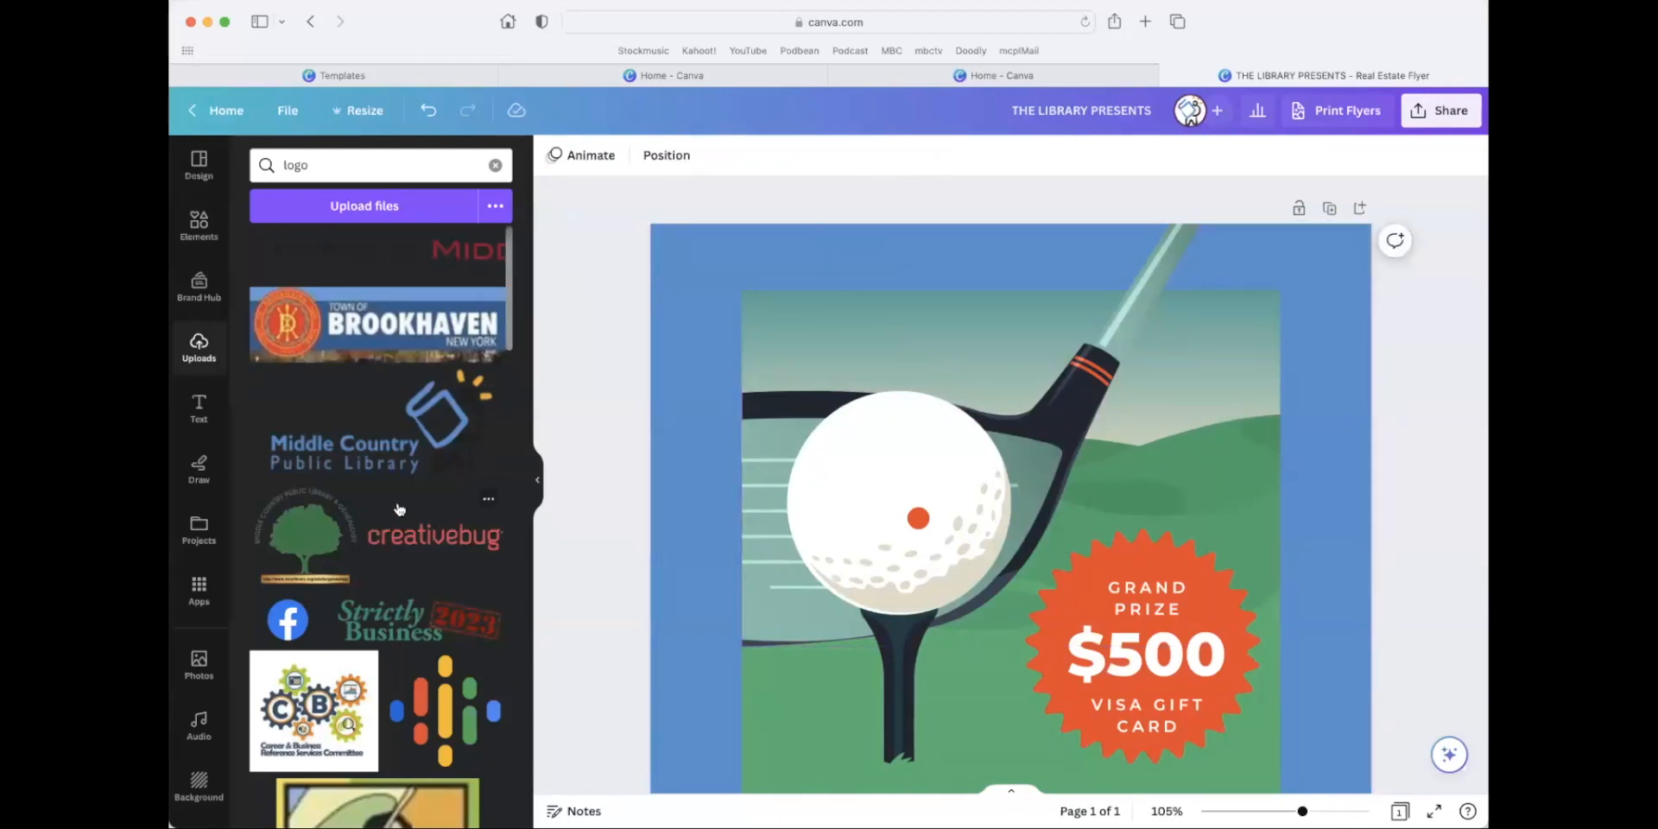
# Add the uploaded Miller Business Academy shield logo to the flyer and scale it down beside the golf tee.
pyautogui.scroll(-10, 402, 492)
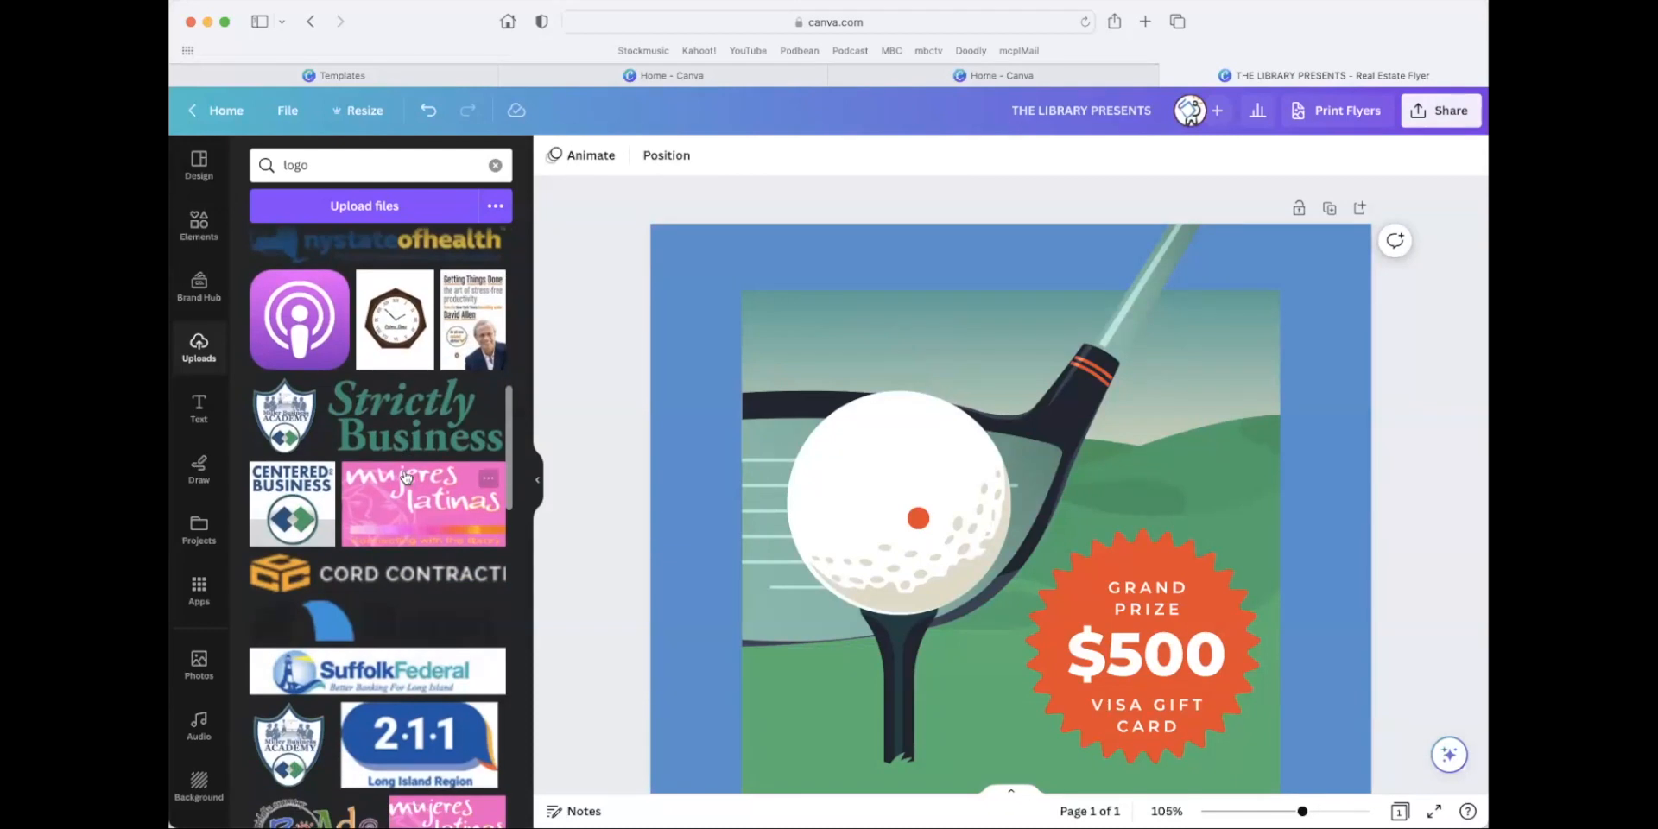
pyautogui.click(285, 399)
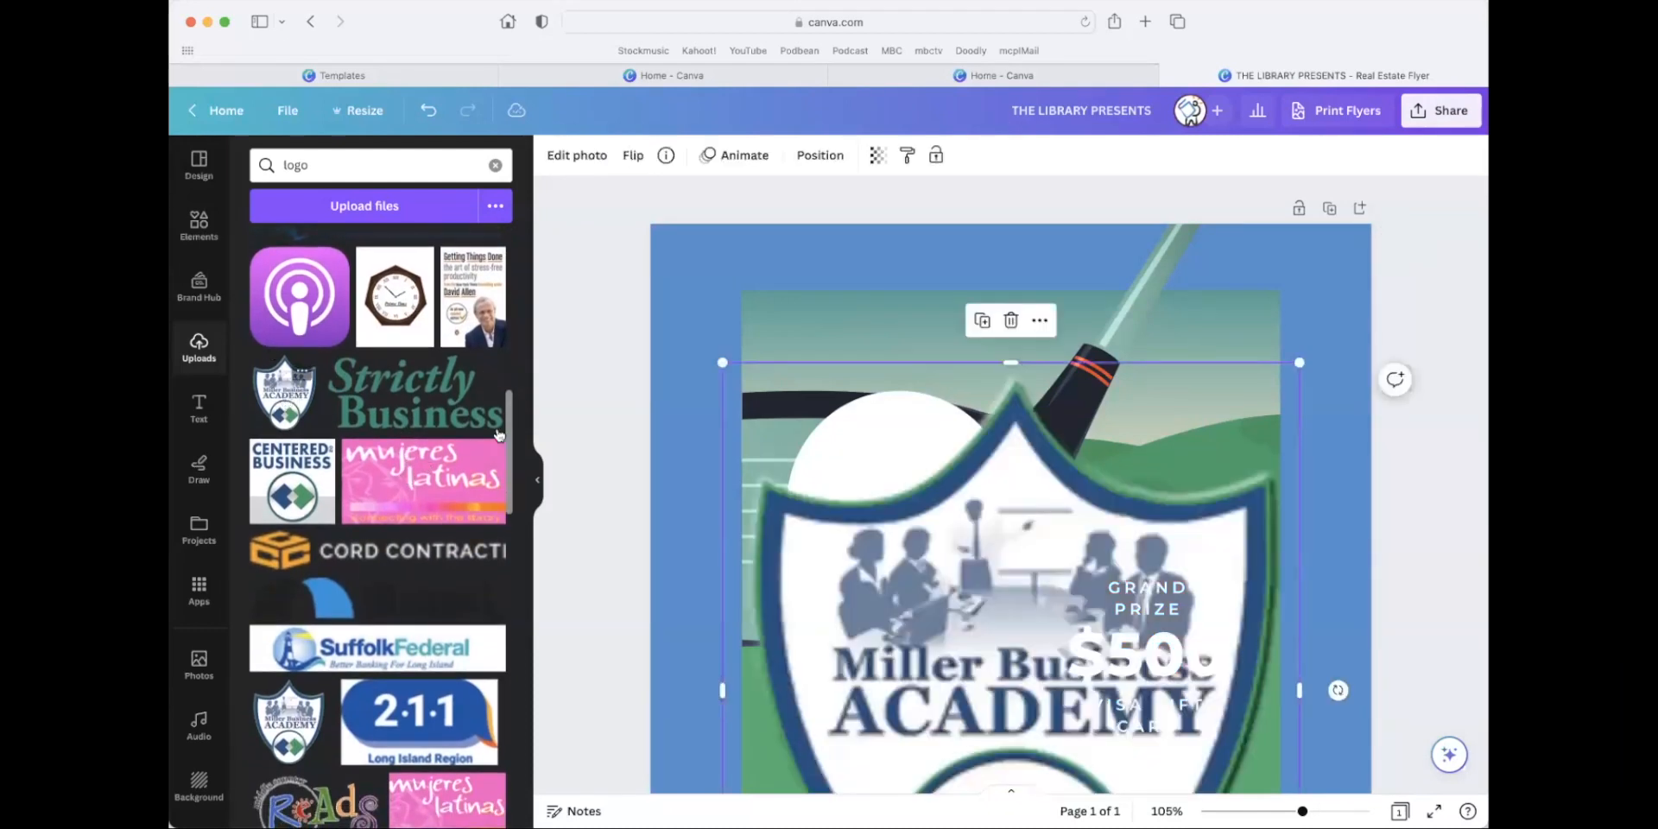
pyautogui.moveTo(726, 355); pyautogui.dragTo(815, 466)
pyautogui.moveTo(914, 508); pyautogui.dragTo(1010, 689)
pyautogui.scroll(-4, 939, 461)
pyautogui.moveTo(1200, 617); pyautogui.dragTo(832, 512)
pyautogui.moveTo(931, 574); pyautogui.dragTo(814, 441)
pyautogui.scroll(-1, 813, 446)
pyautogui.scroll(3, 814, 447)
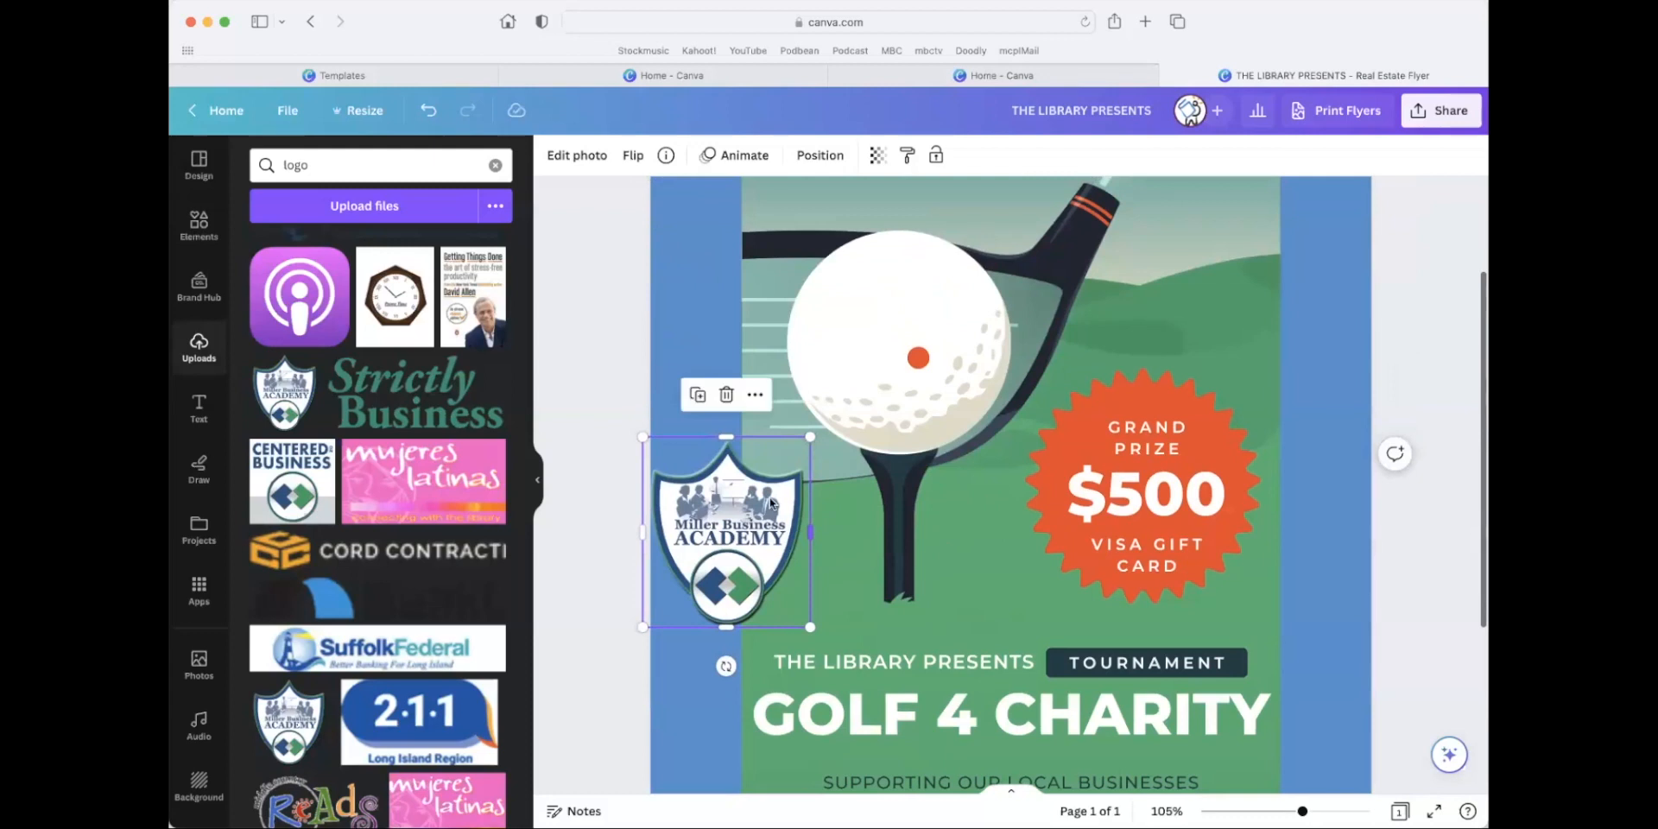
# Shrink the Miller Business Academy logo further and center it on the golf ball, covering the orange dot.
pyautogui.moveTo(773, 593); pyautogui.dragTo(922, 369)
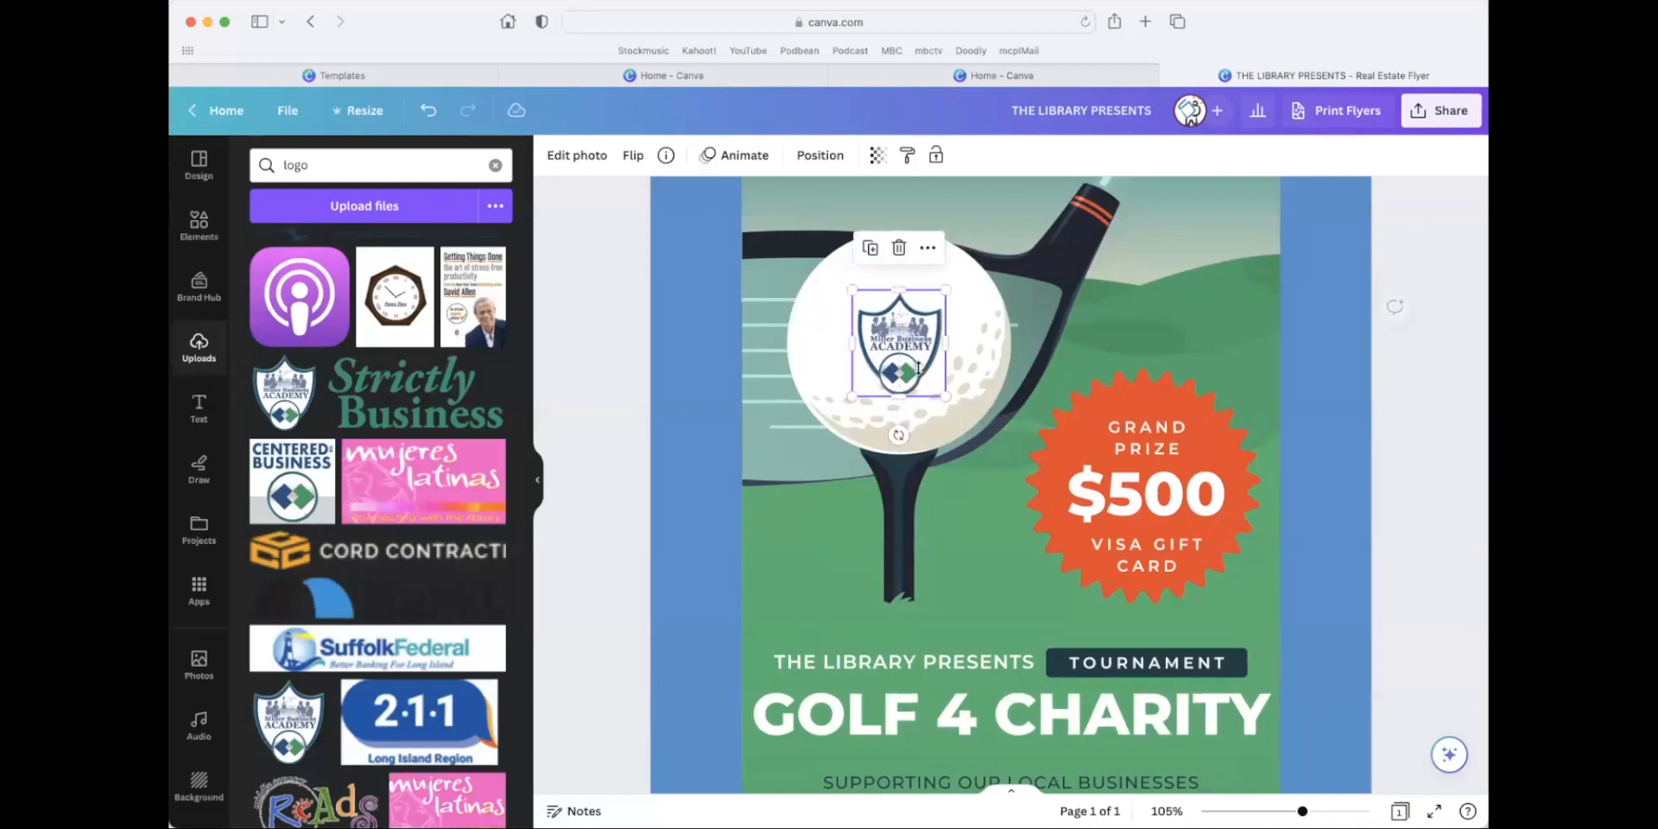
pyautogui.click(589, 426)
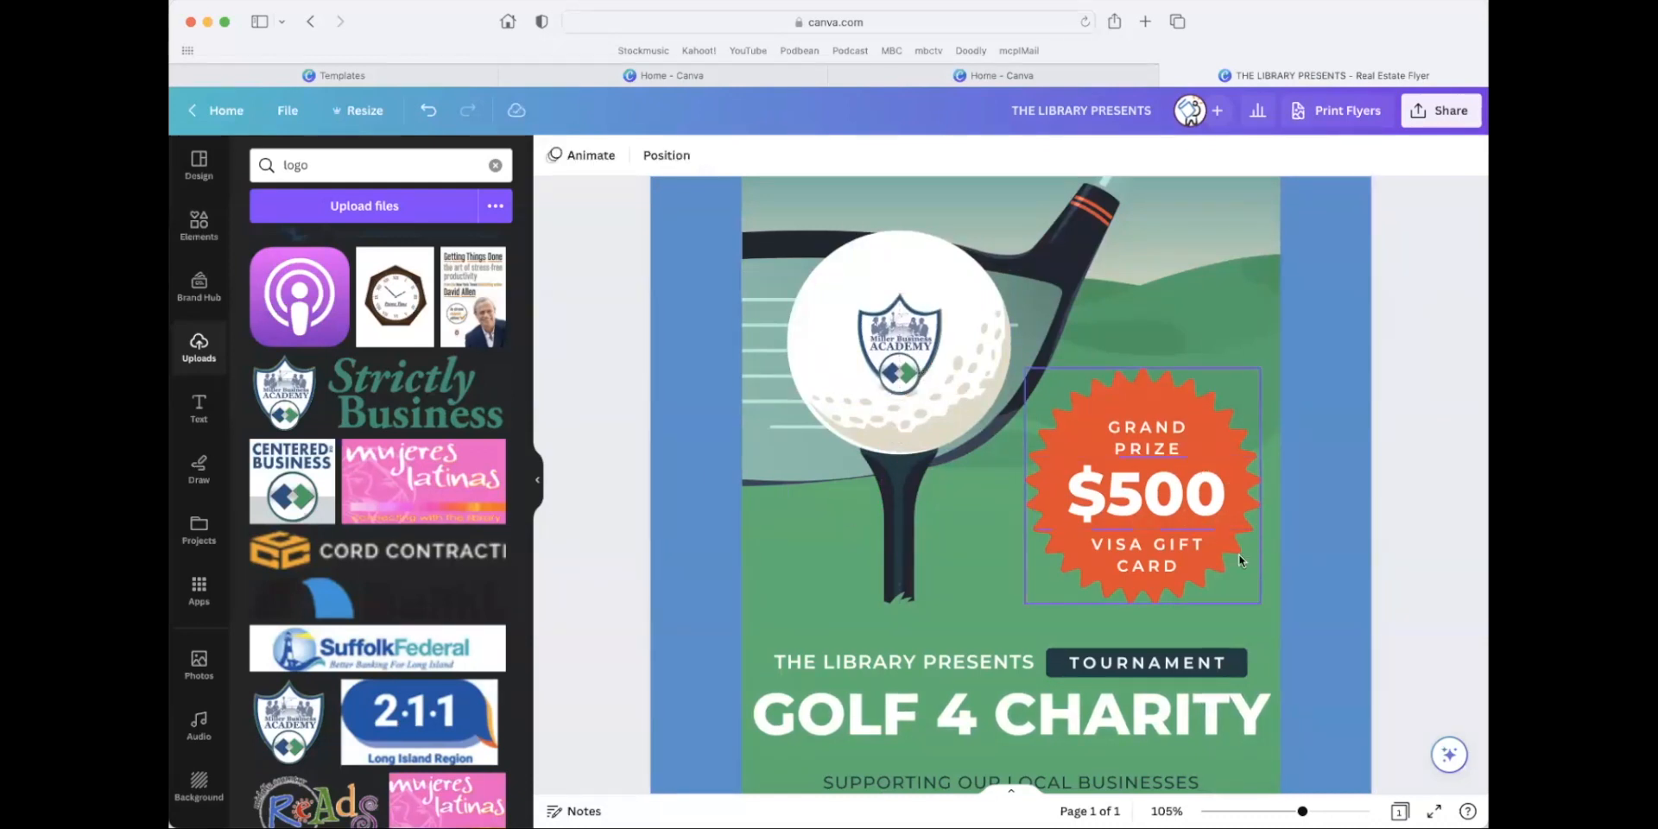
pyautogui.moveTo(1302, 807); pyautogui.dragTo(1281, 811)
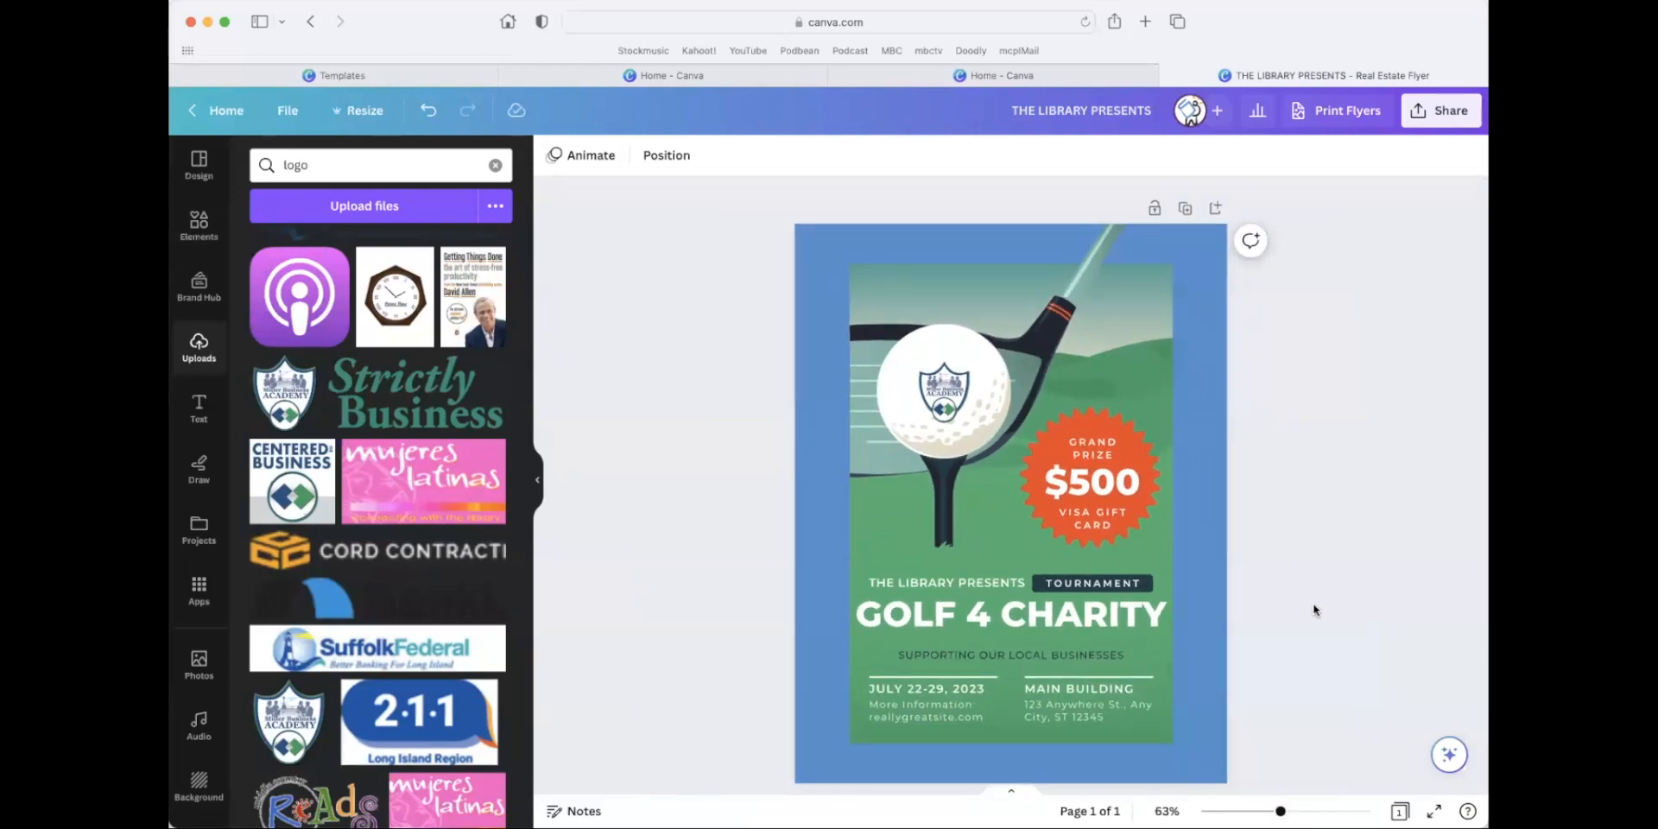
pyautogui.scroll(-2, 1314, 609)
pyautogui.scroll(2, 1313, 609)
pyautogui.scroll(-1, 1314, 609)
pyautogui.scroll(2, 1313, 609)
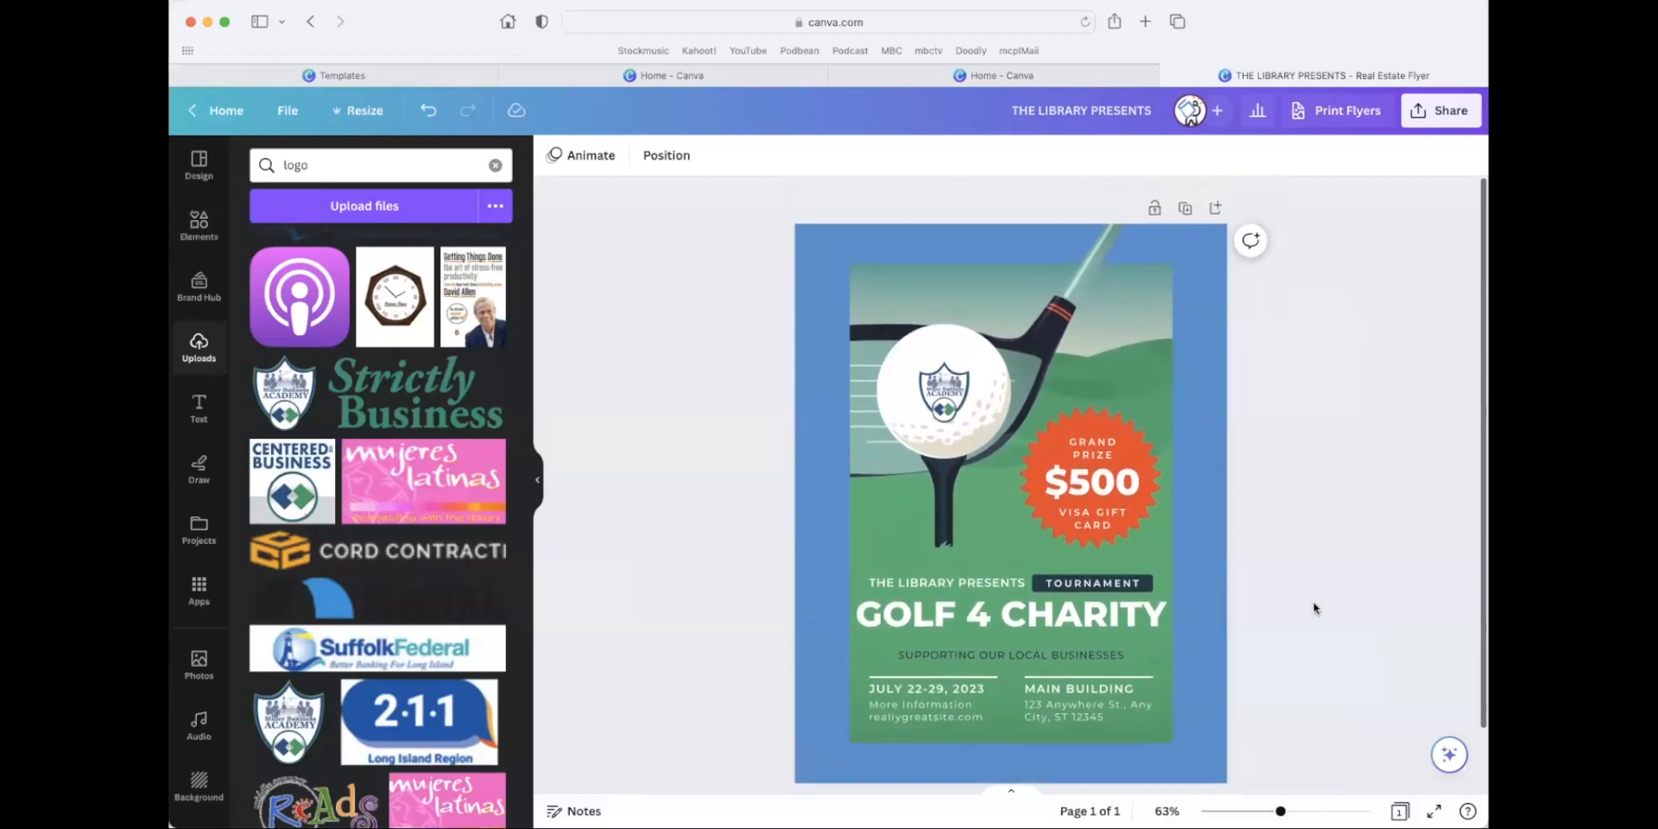
pyautogui.scroll(-2, 1314, 606)
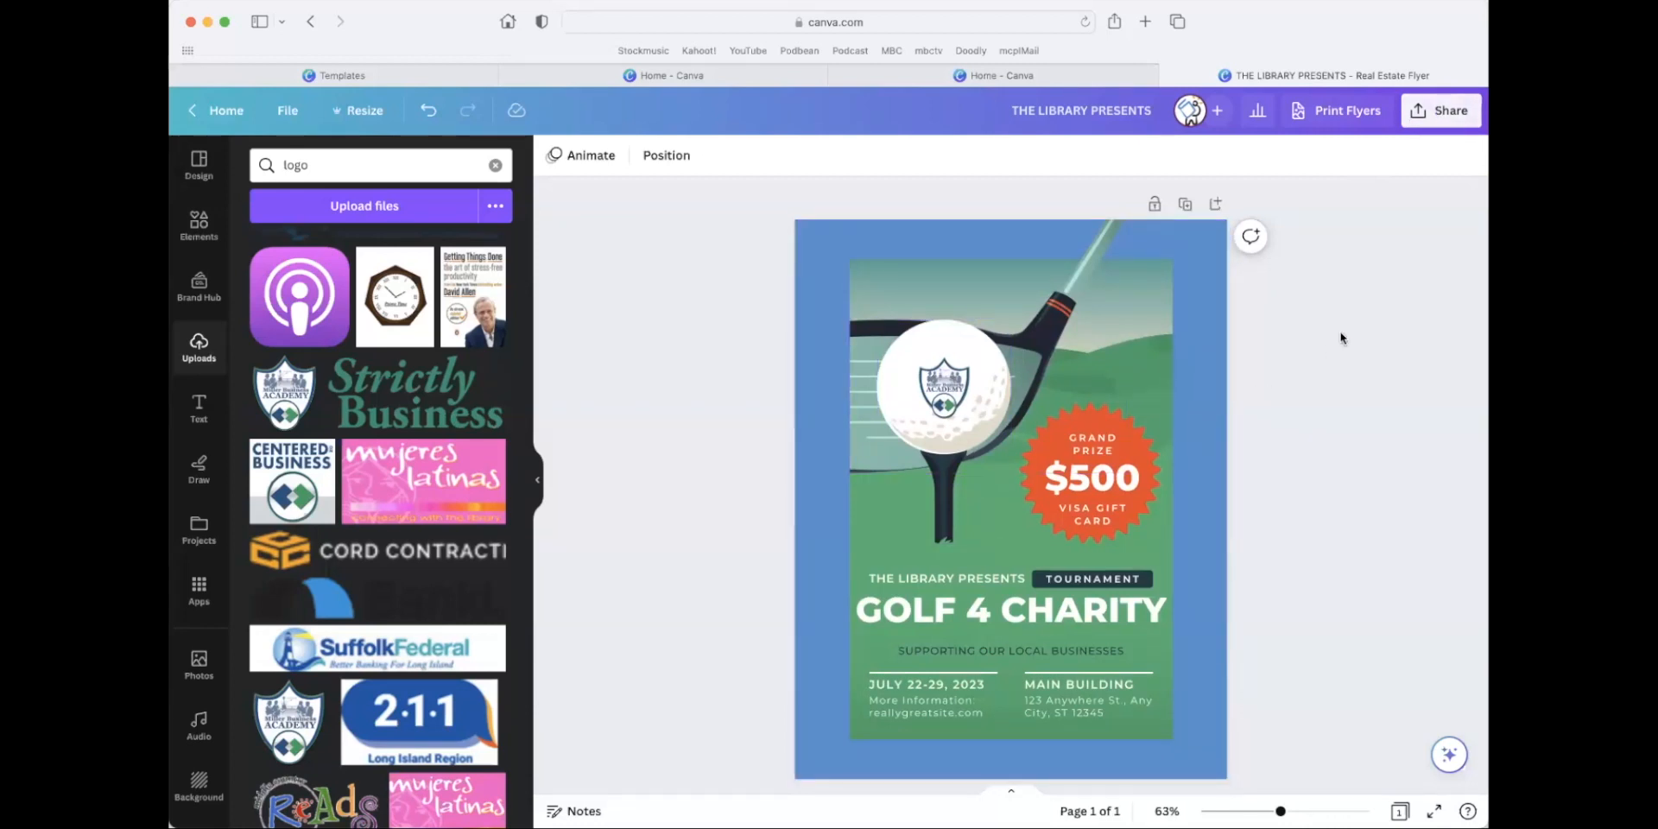
# Review the flyer's download file types and select PDF Print, leaving the download options without downloading.
pyautogui.click(1449, 126)
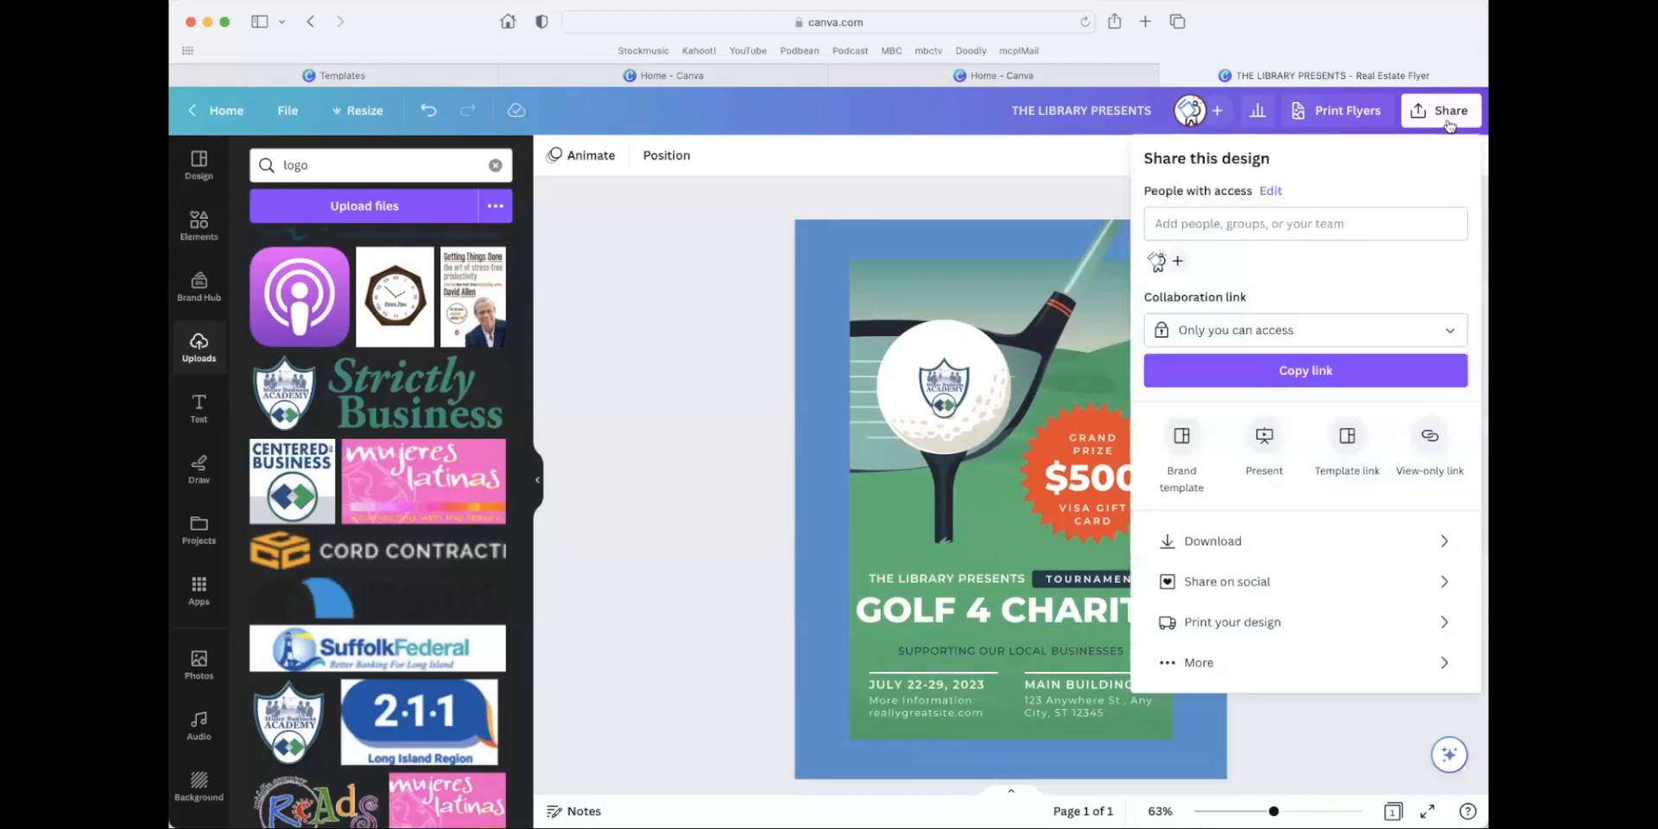
pyautogui.click(1233, 543)
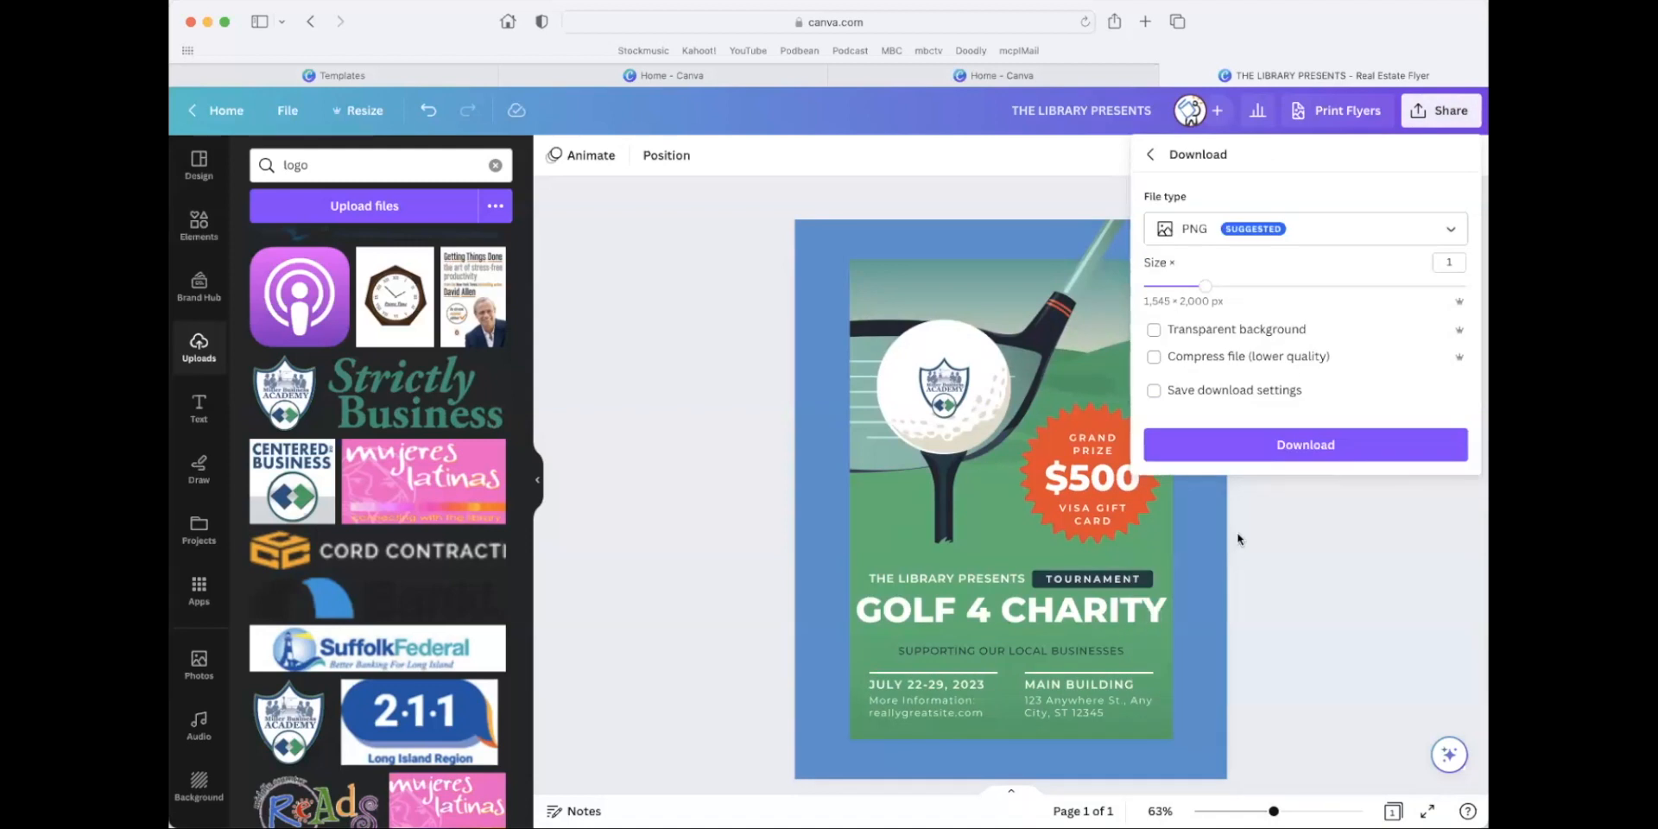
pyautogui.click(1451, 232)
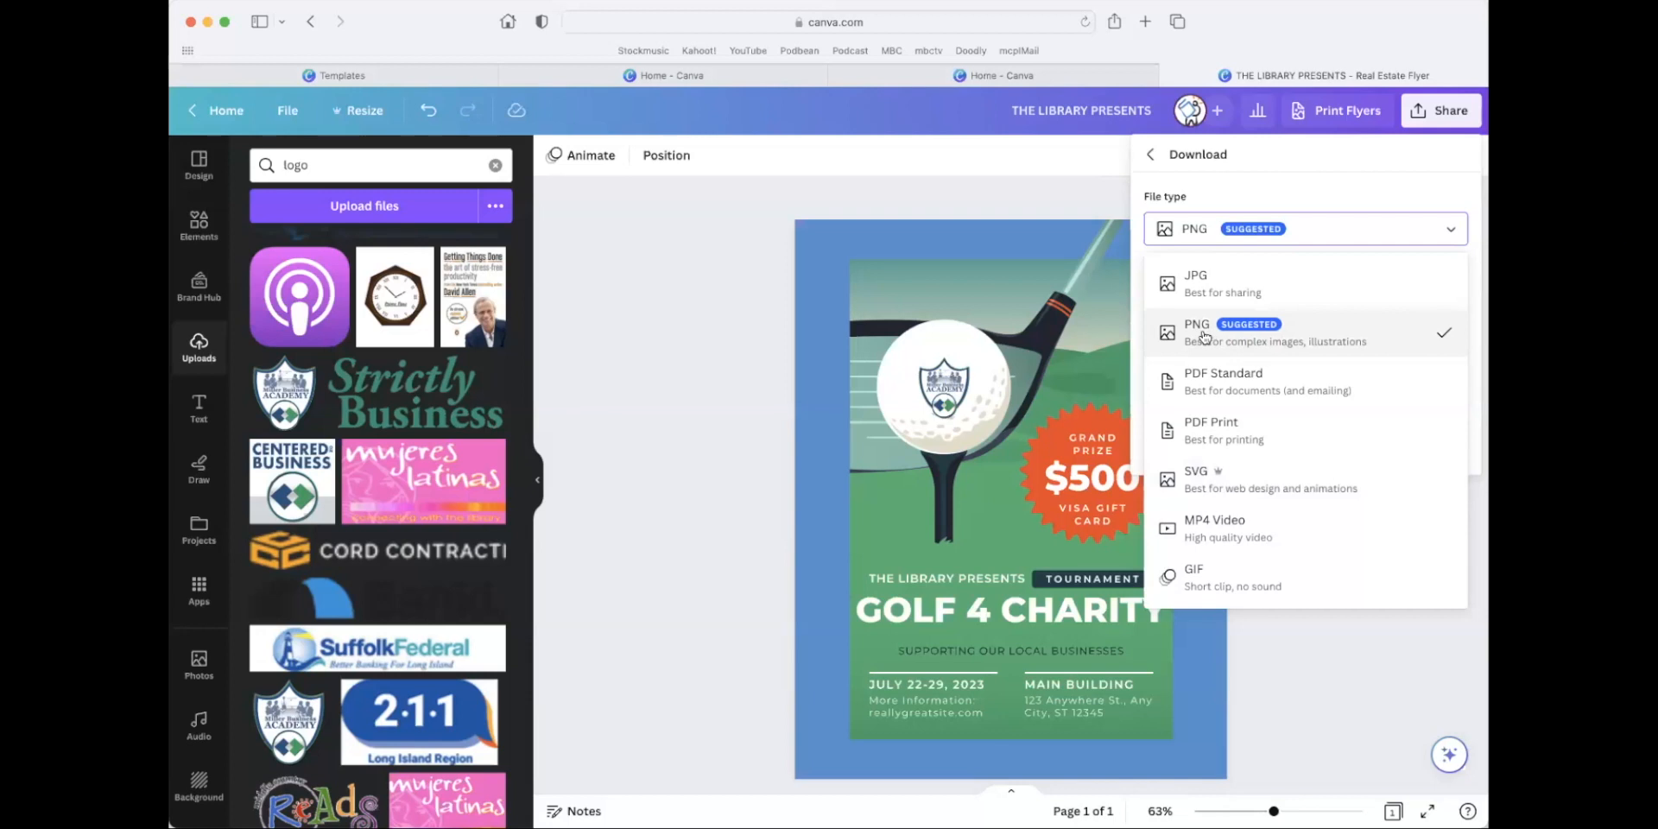
pyautogui.click(1290, 435)
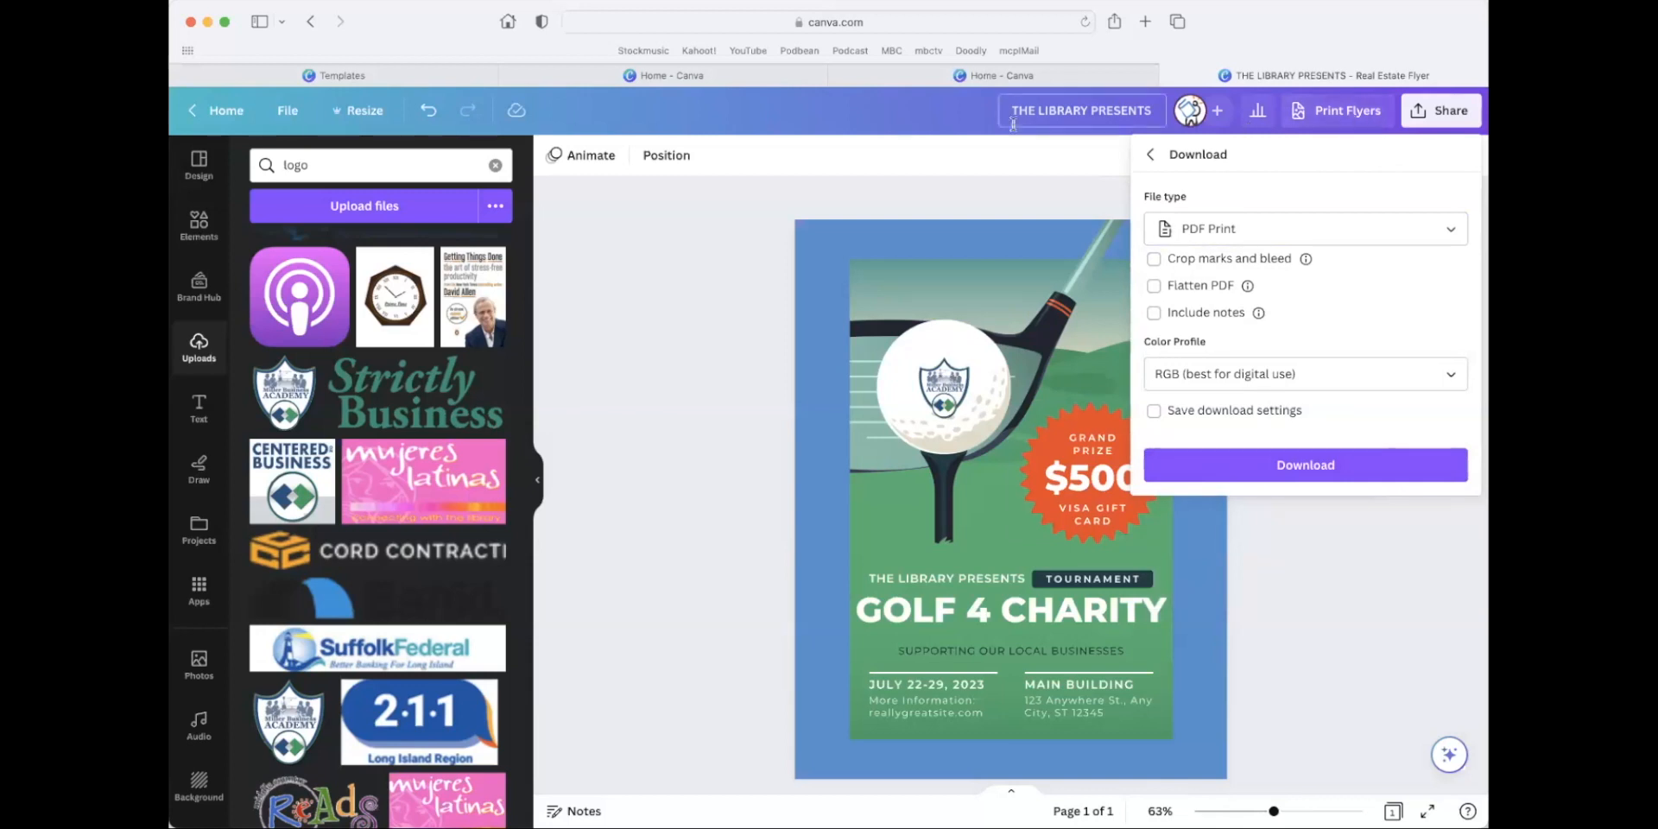
pyautogui.click(991, 186)
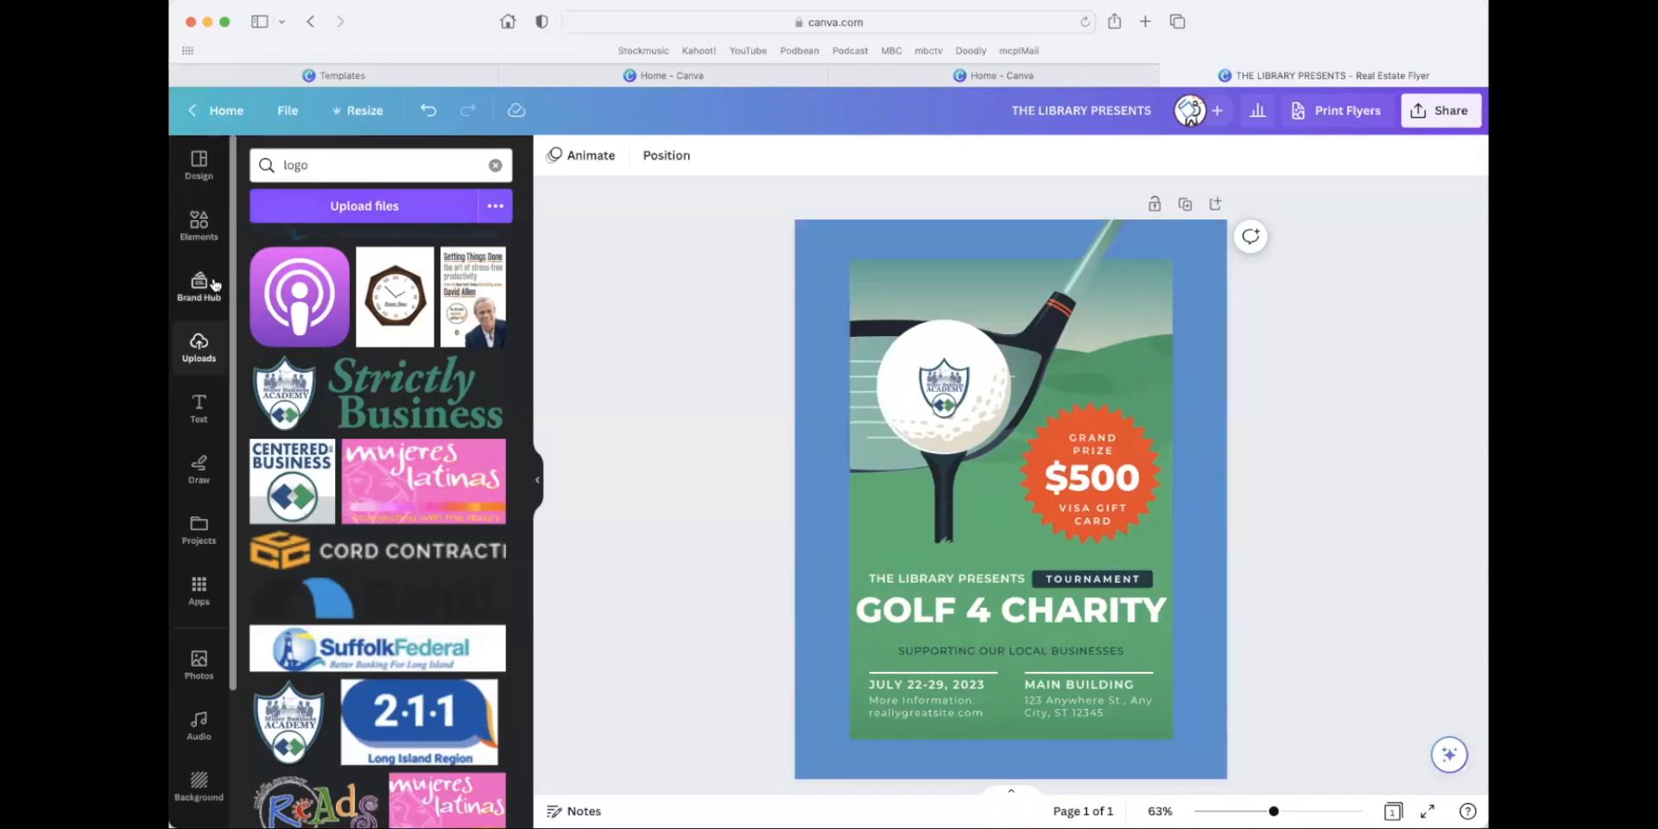
# Add the Blue Playful Golf Tournament, Green Minimalist Annual Golf Tournament and White & Green Professional Golf Cup flyer templates as extra pages.
pyautogui.click(206, 167)
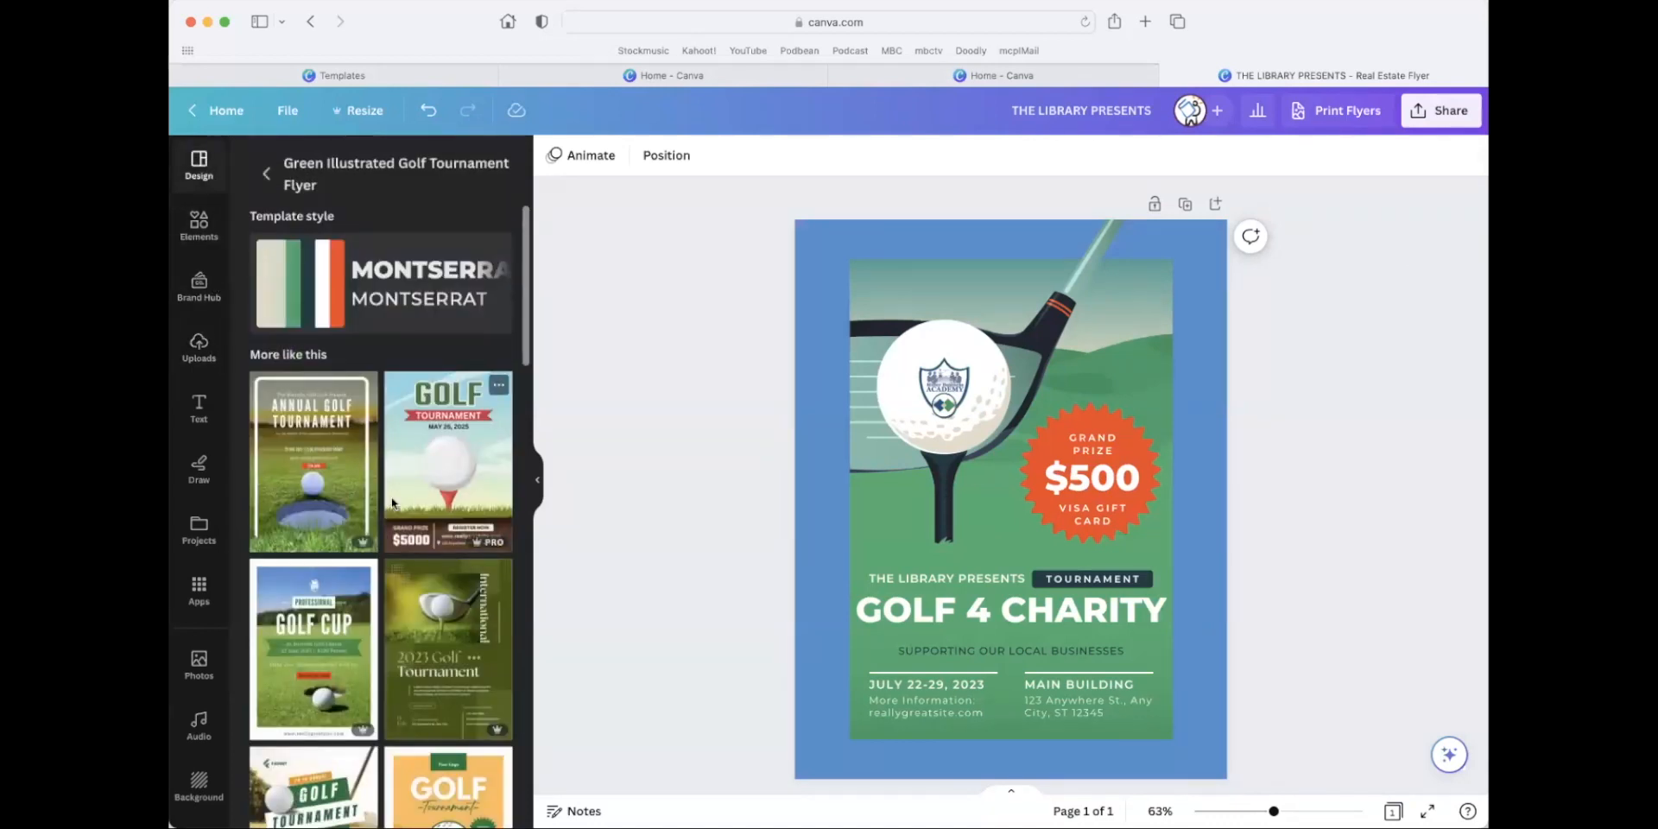
pyautogui.click(451, 478)
pyautogui.click(337, 482)
pyautogui.click(419, 587)
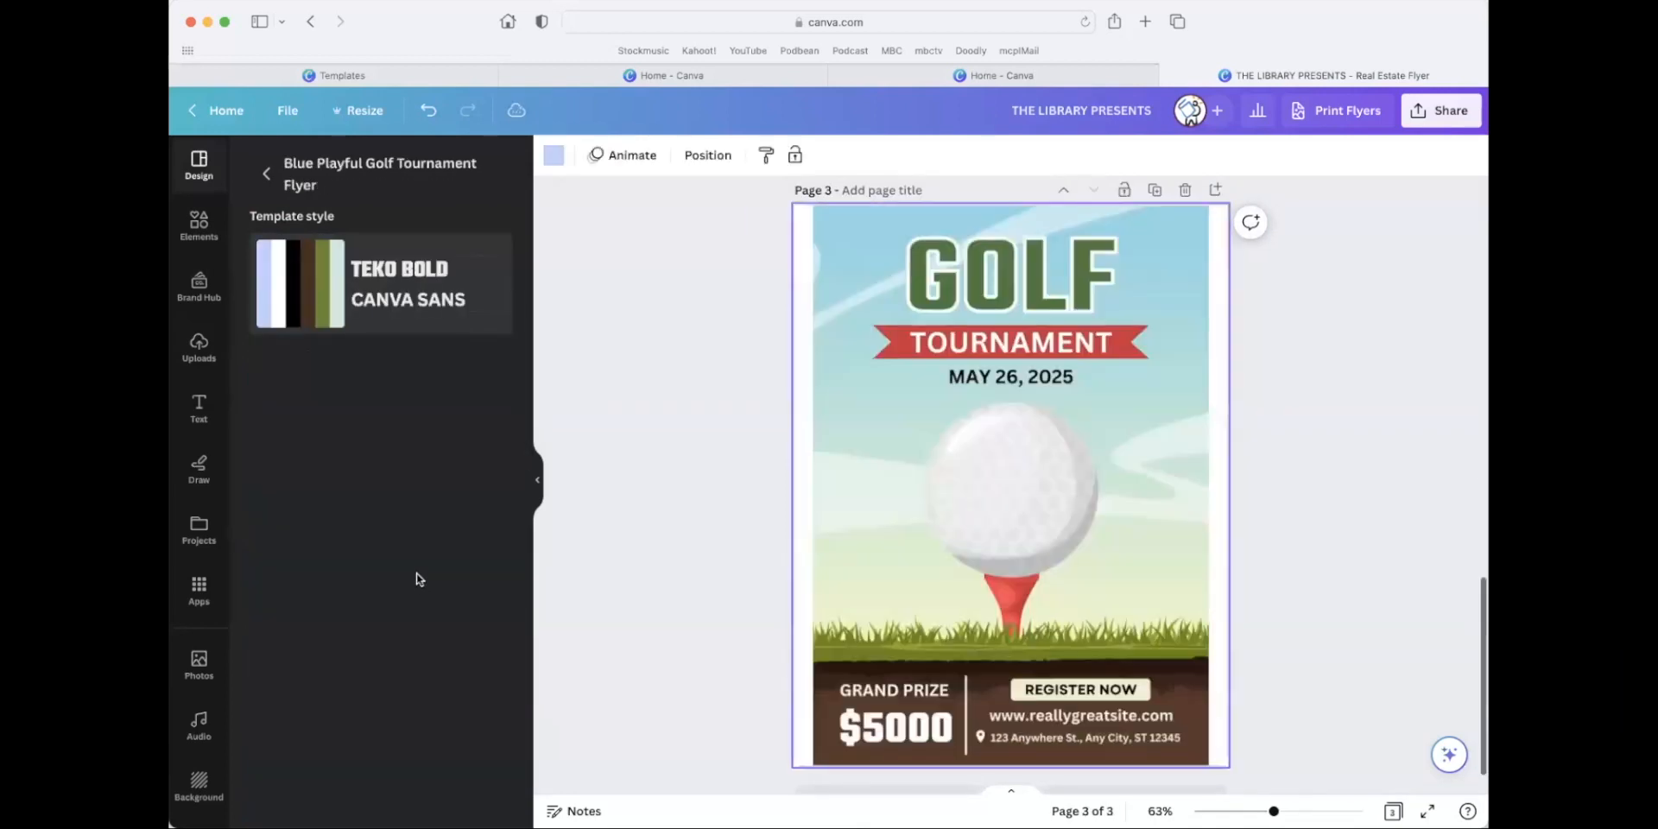
pyautogui.scroll(-5, 432, 604)
pyautogui.click(444, 637)
pyautogui.scroll(-5, 444, 639)
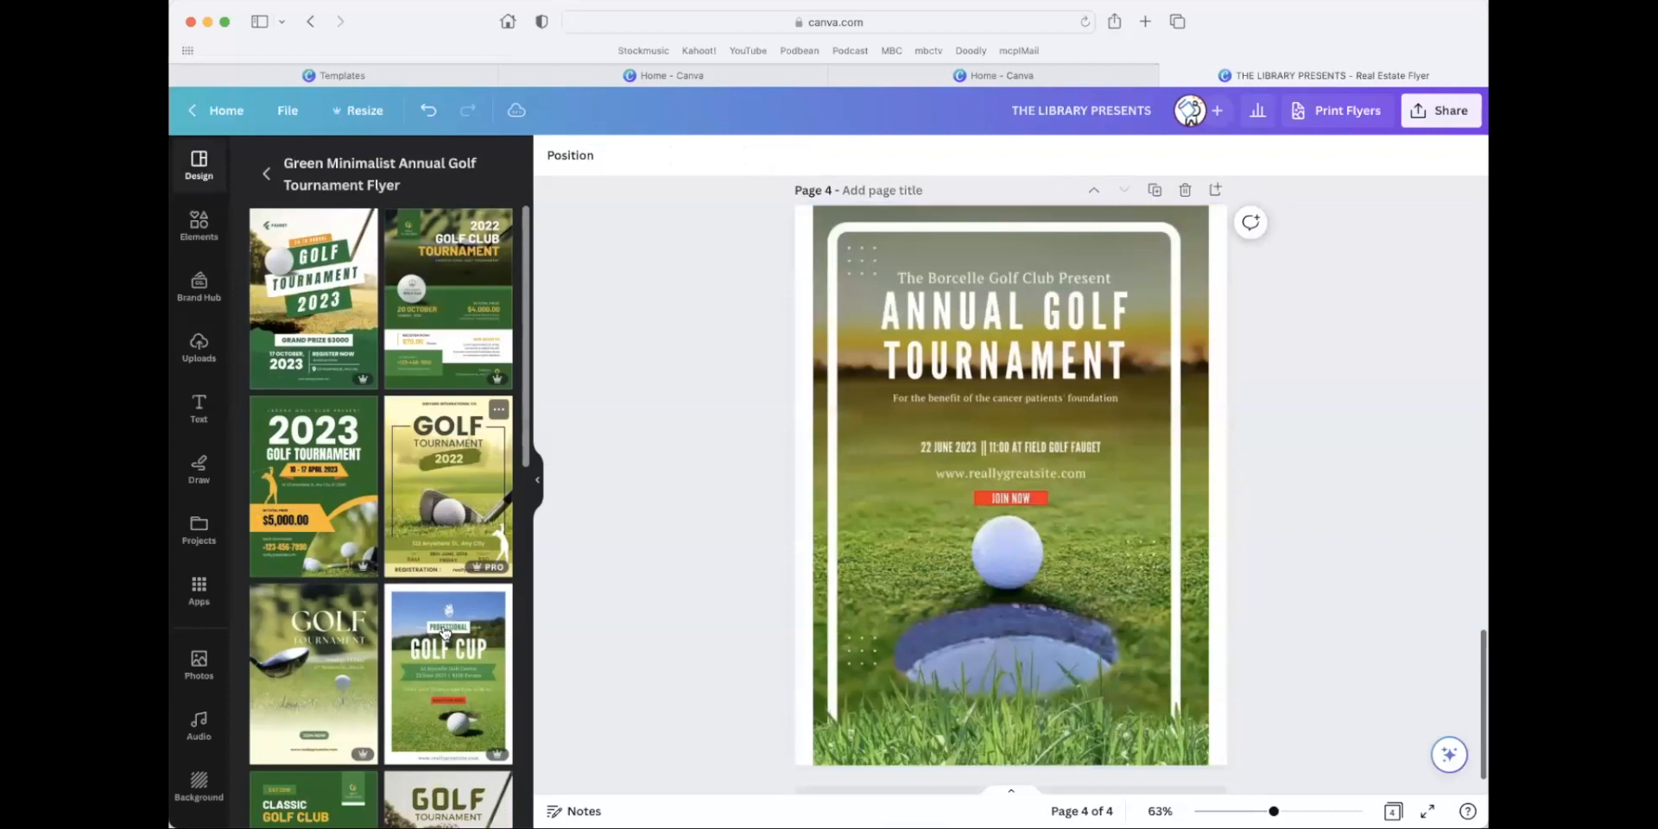
pyautogui.click(447, 640)
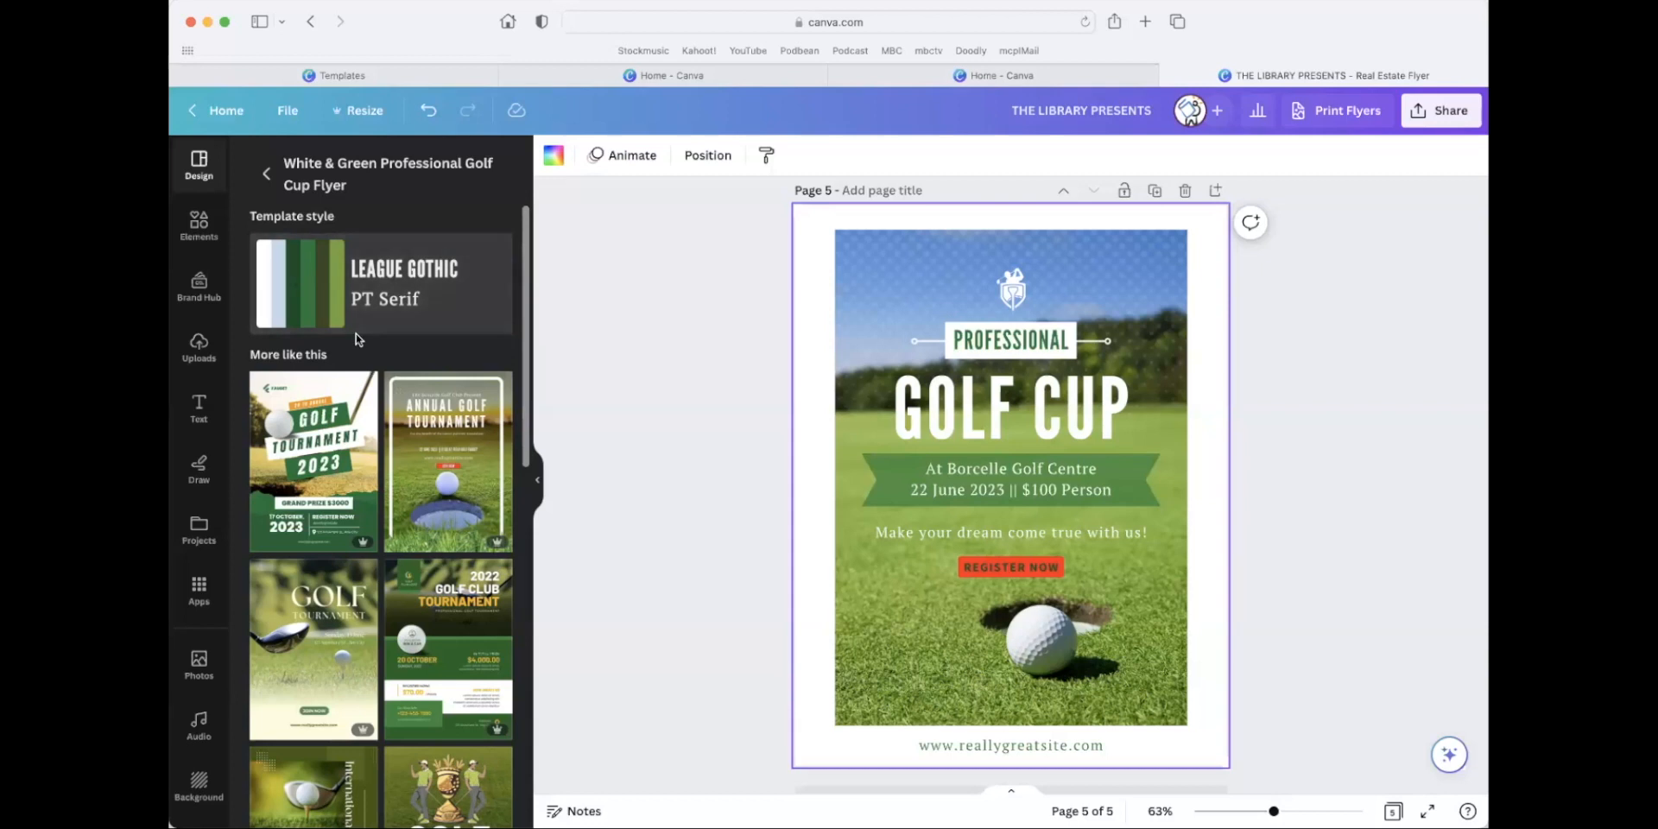
# Leave the flyer for the home page and create a blank 1920 × 1080 px video design.
pyautogui.click(196, 118)
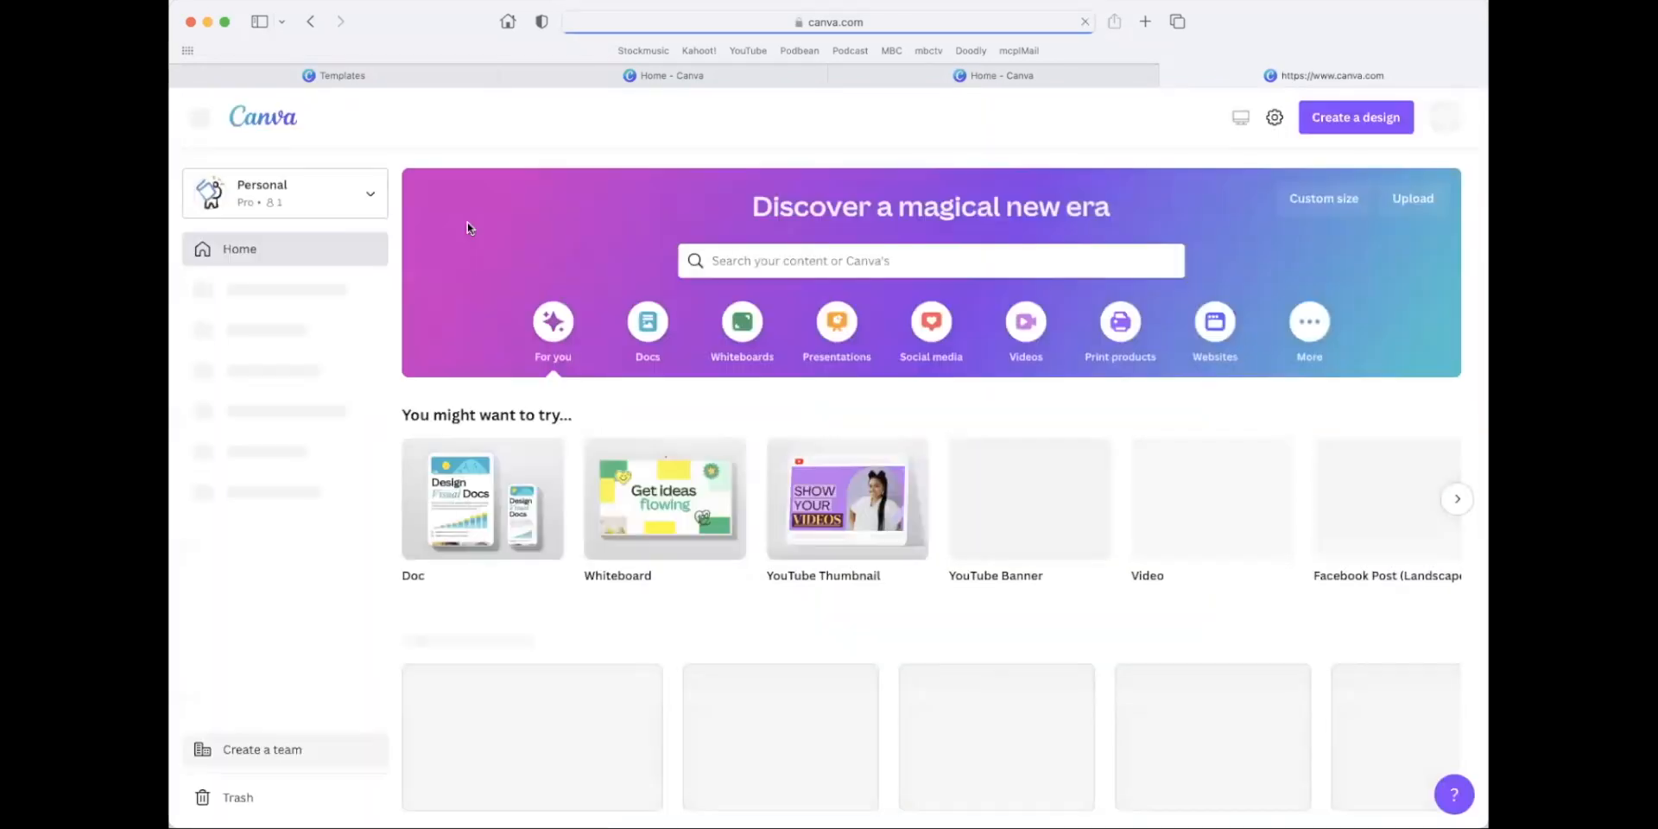
pyautogui.scroll(-5, 905, 304)
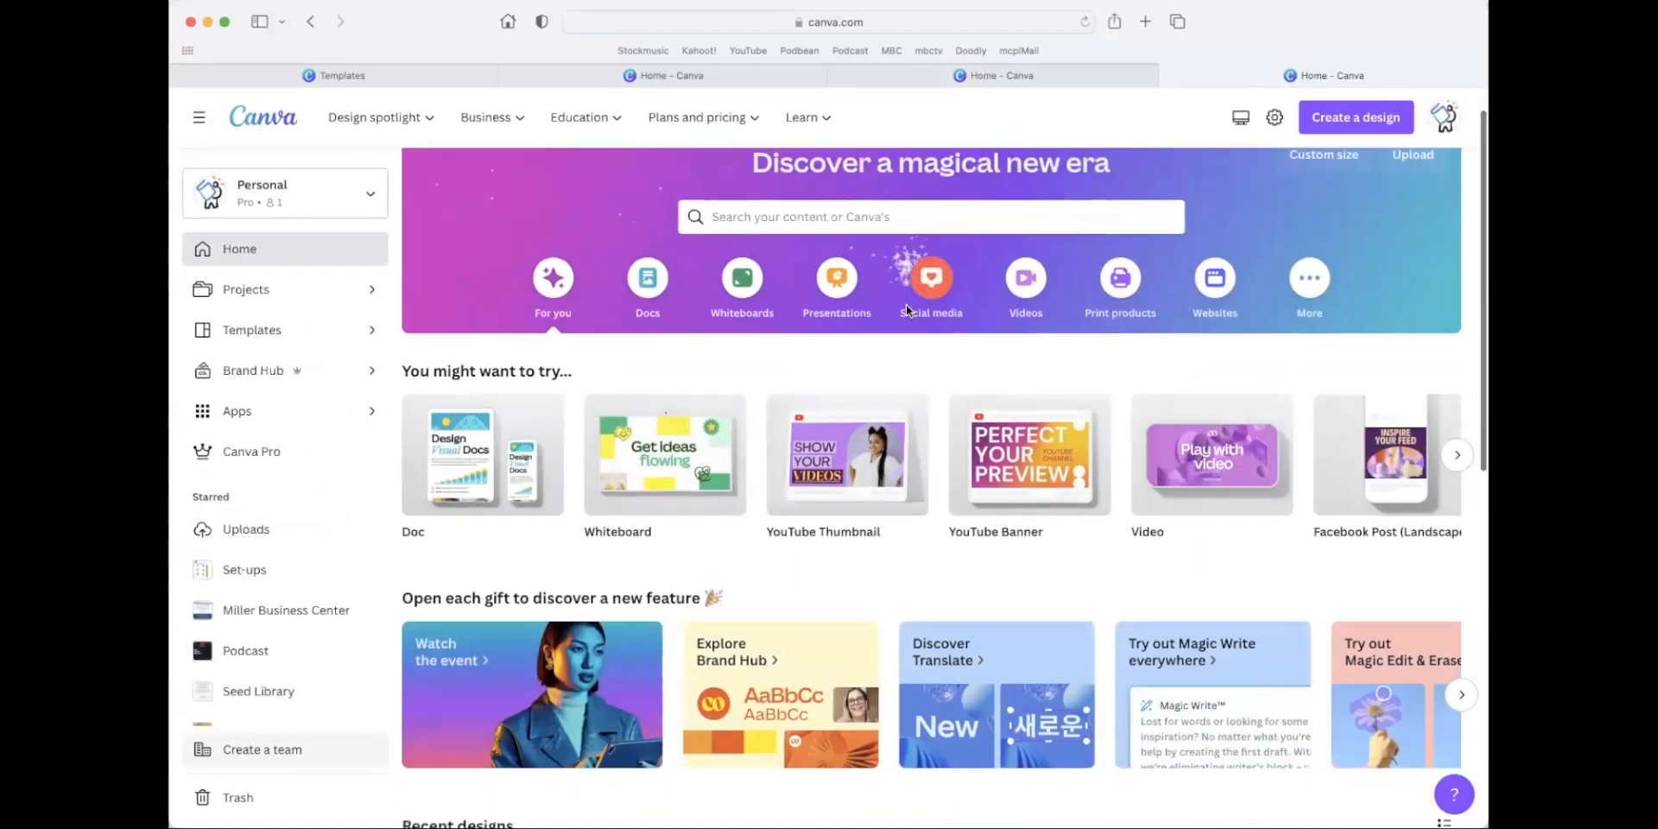
pyautogui.scroll(-2, 908, 312)
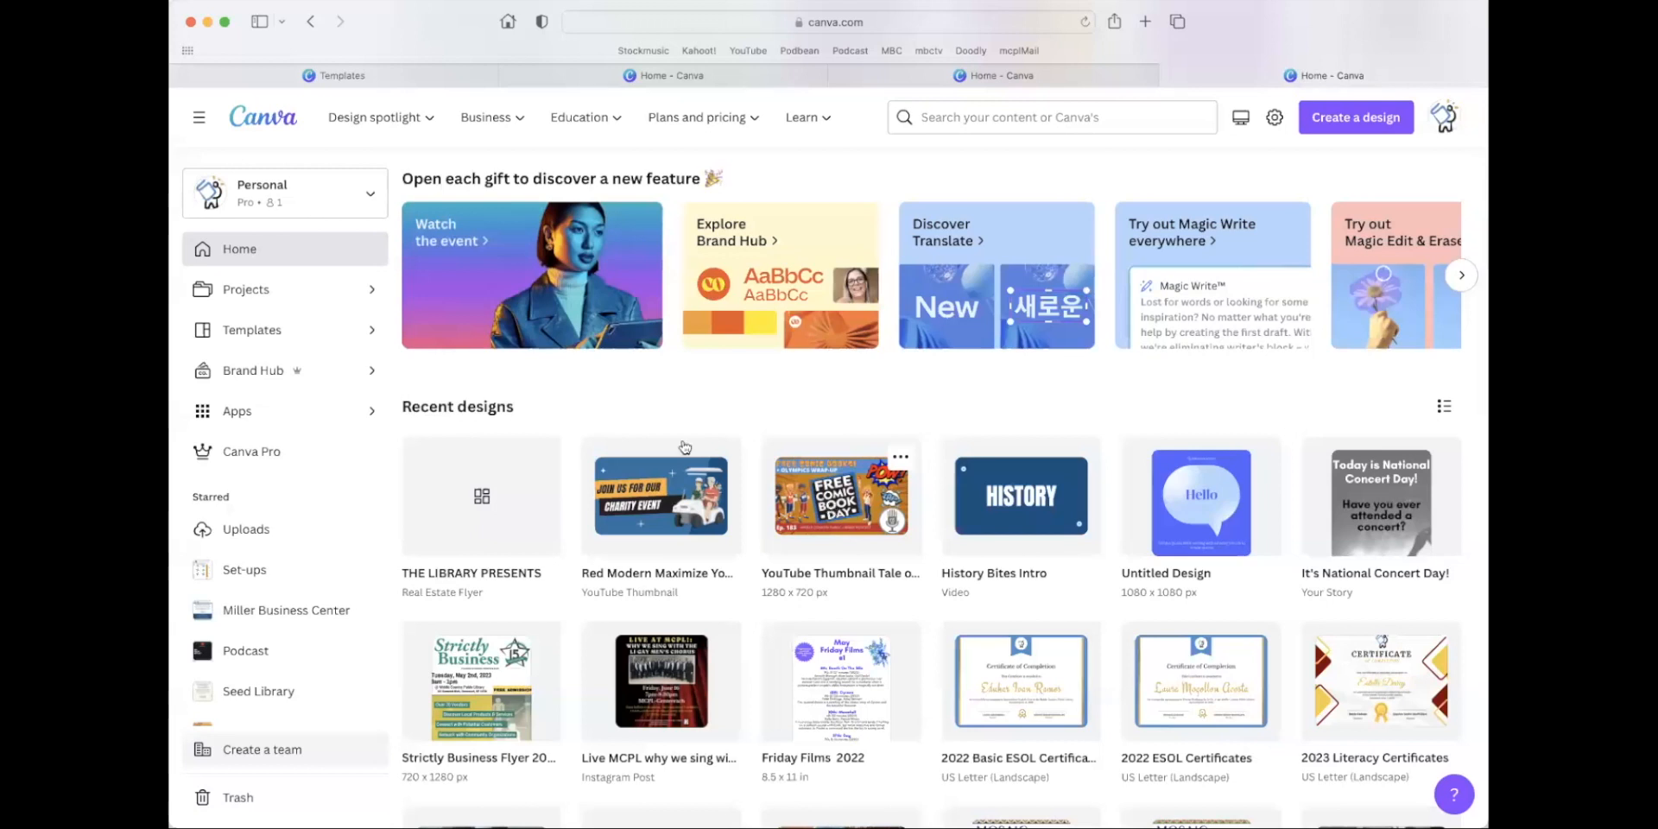
pyautogui.scroll(-3, 630, 393)
pyautogui.scroll(5, 631, 395)
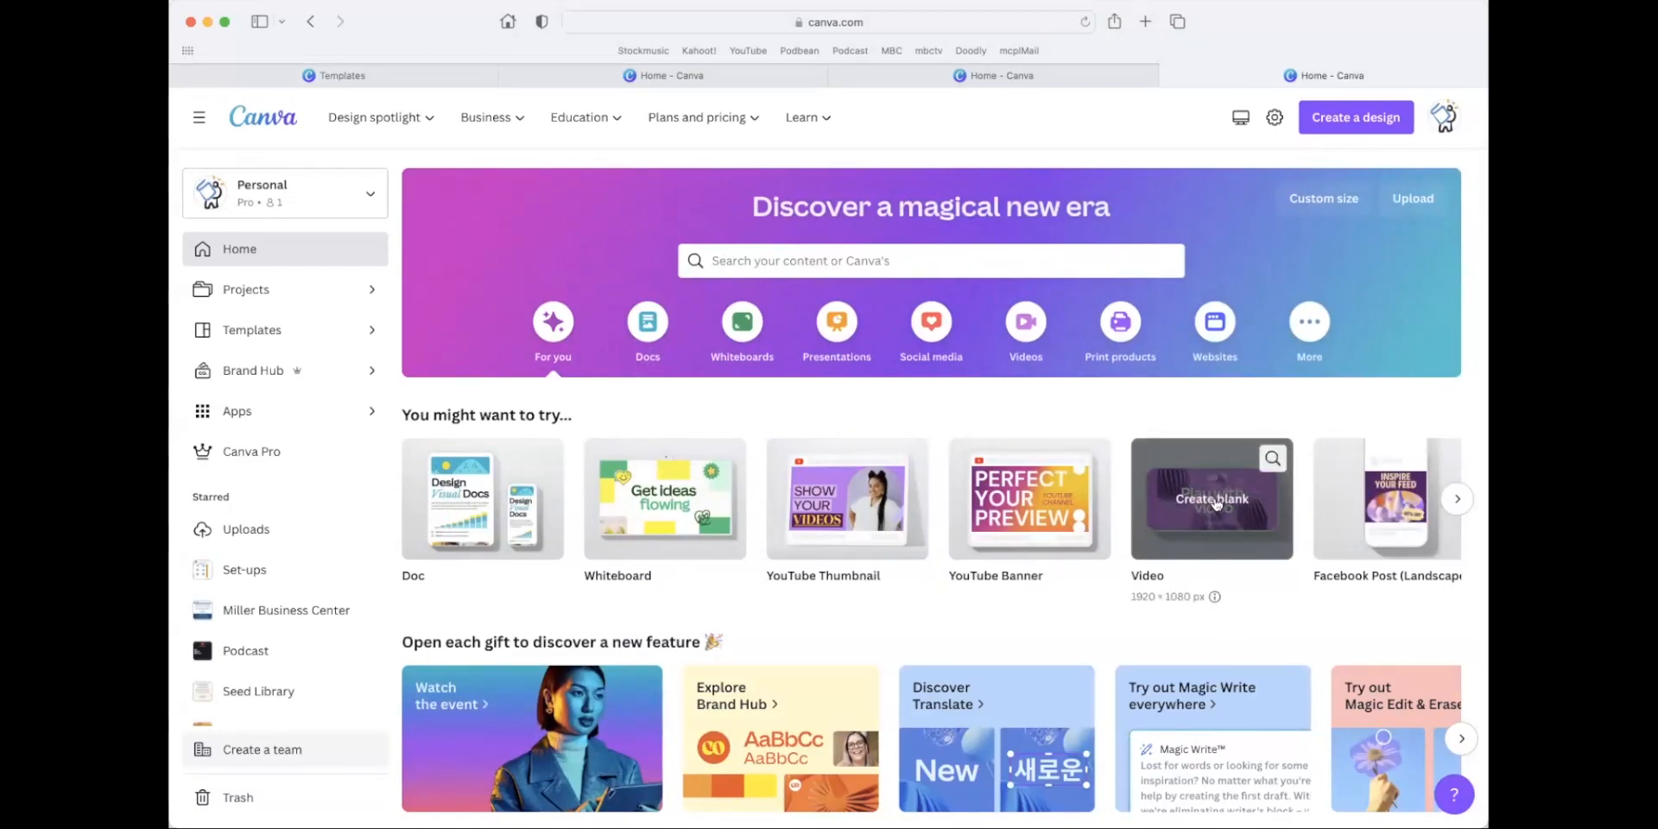
pyautogui.click(1259, 505)
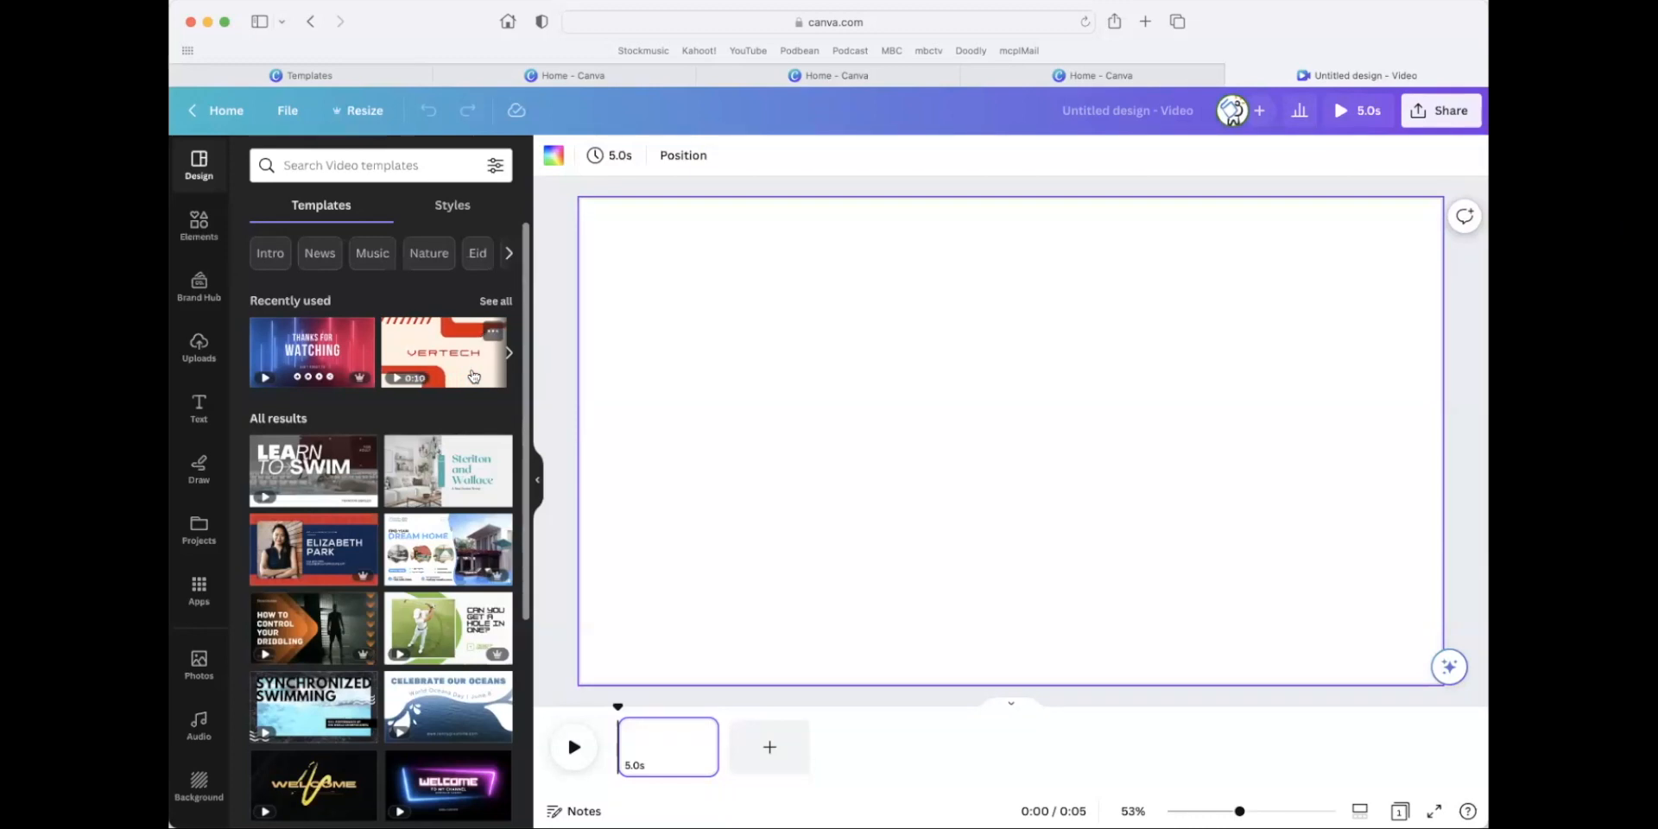
# Search the elements for "golf" and restrict the results to videos.
pyautogui.click(197, 225)
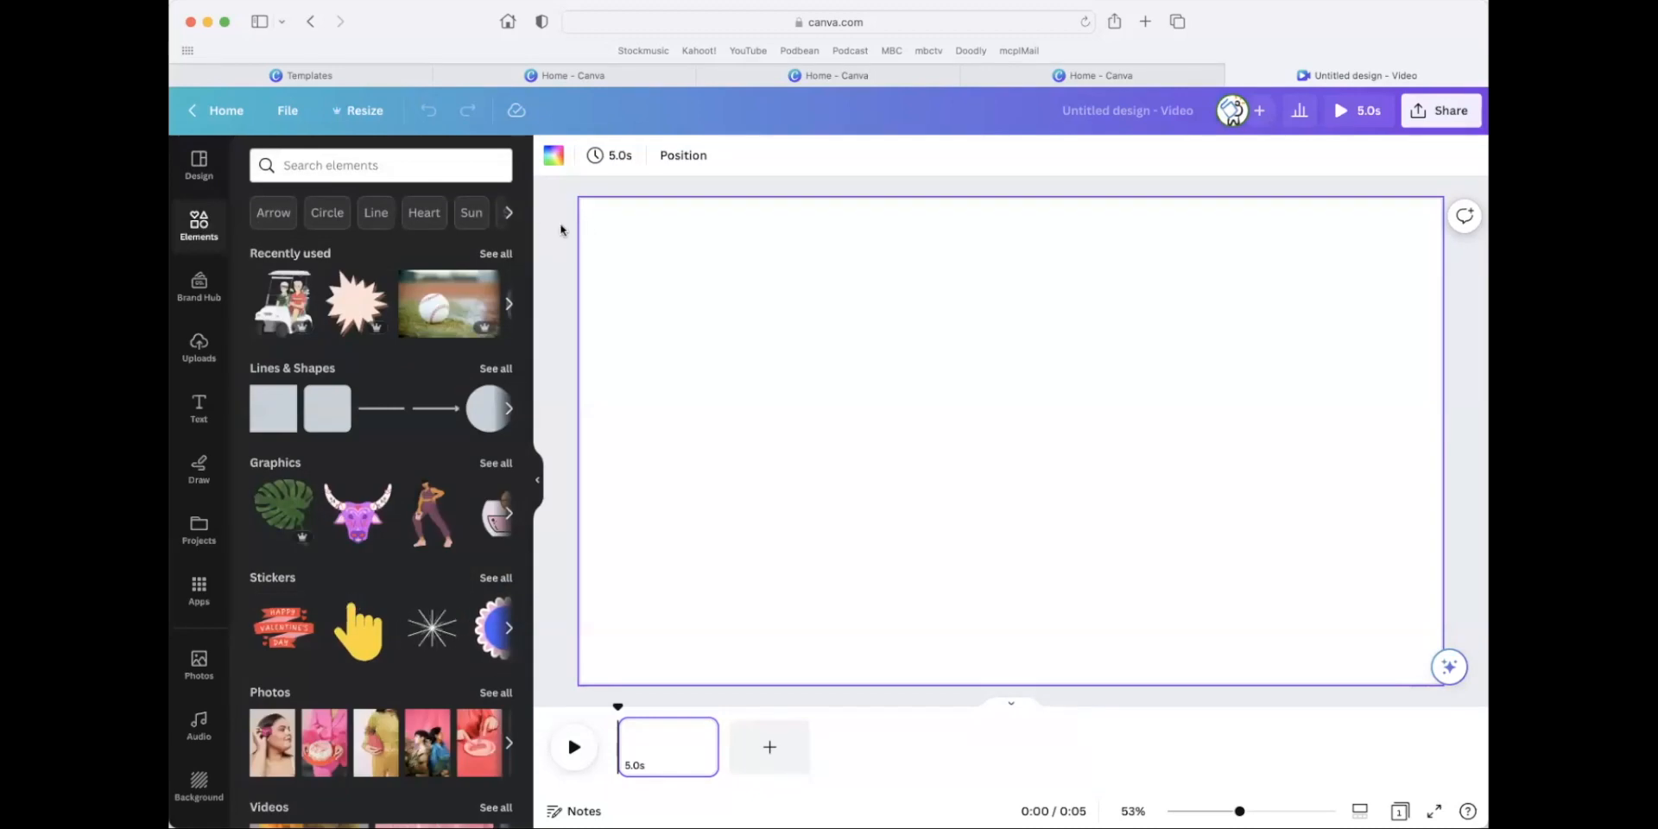
pyautogui.scroll(-2, 410, 449)
pyautogui.scroll(2, 410, 481)
pyautogui.click(334, 167)
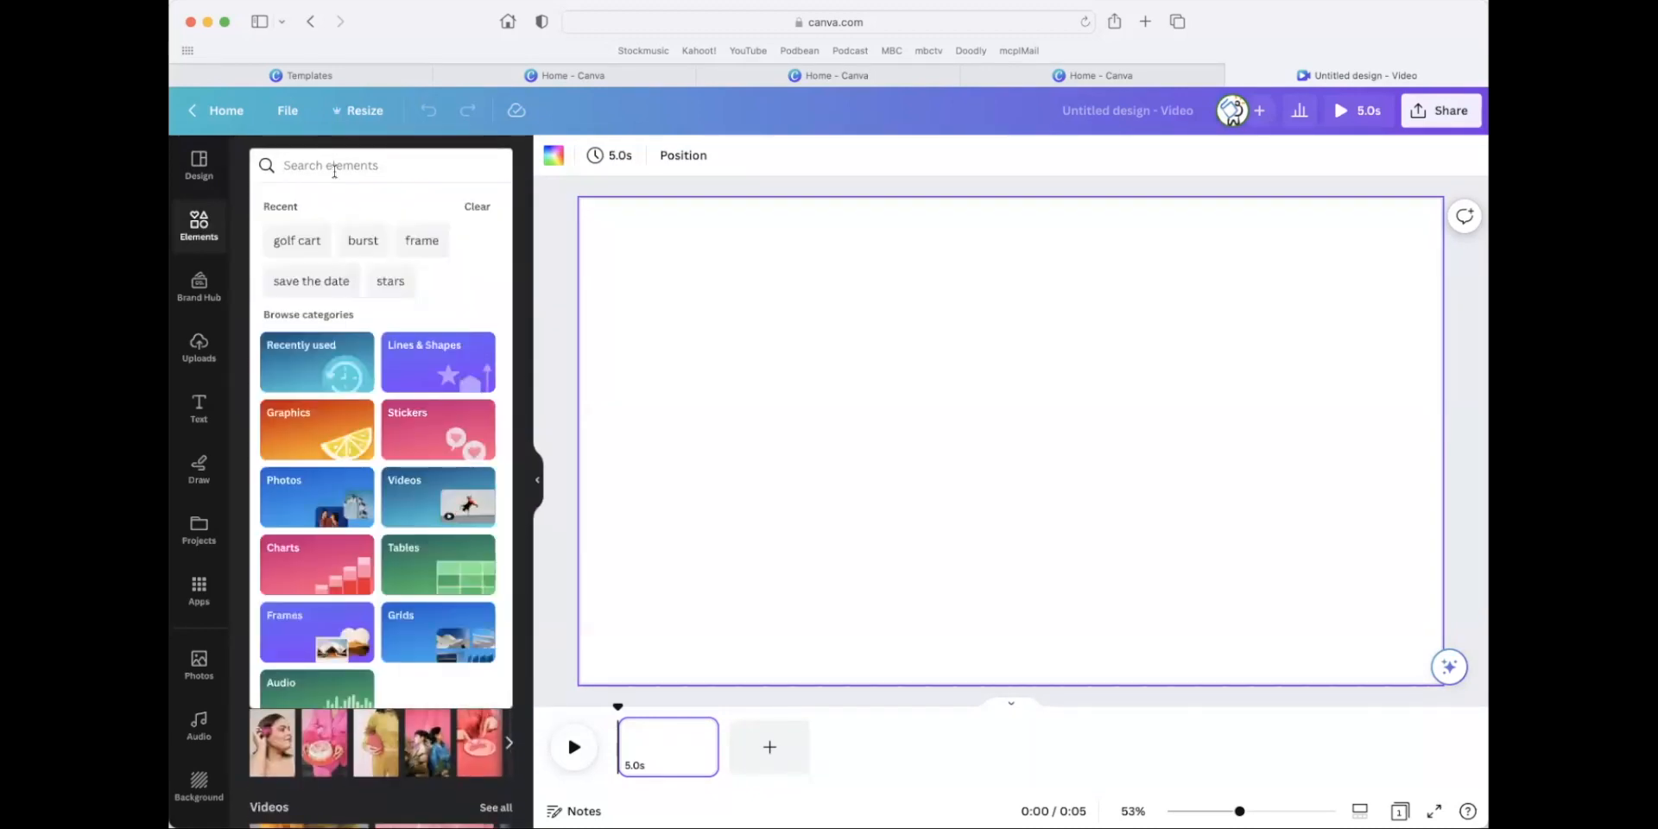
pyautogui.write('golf')
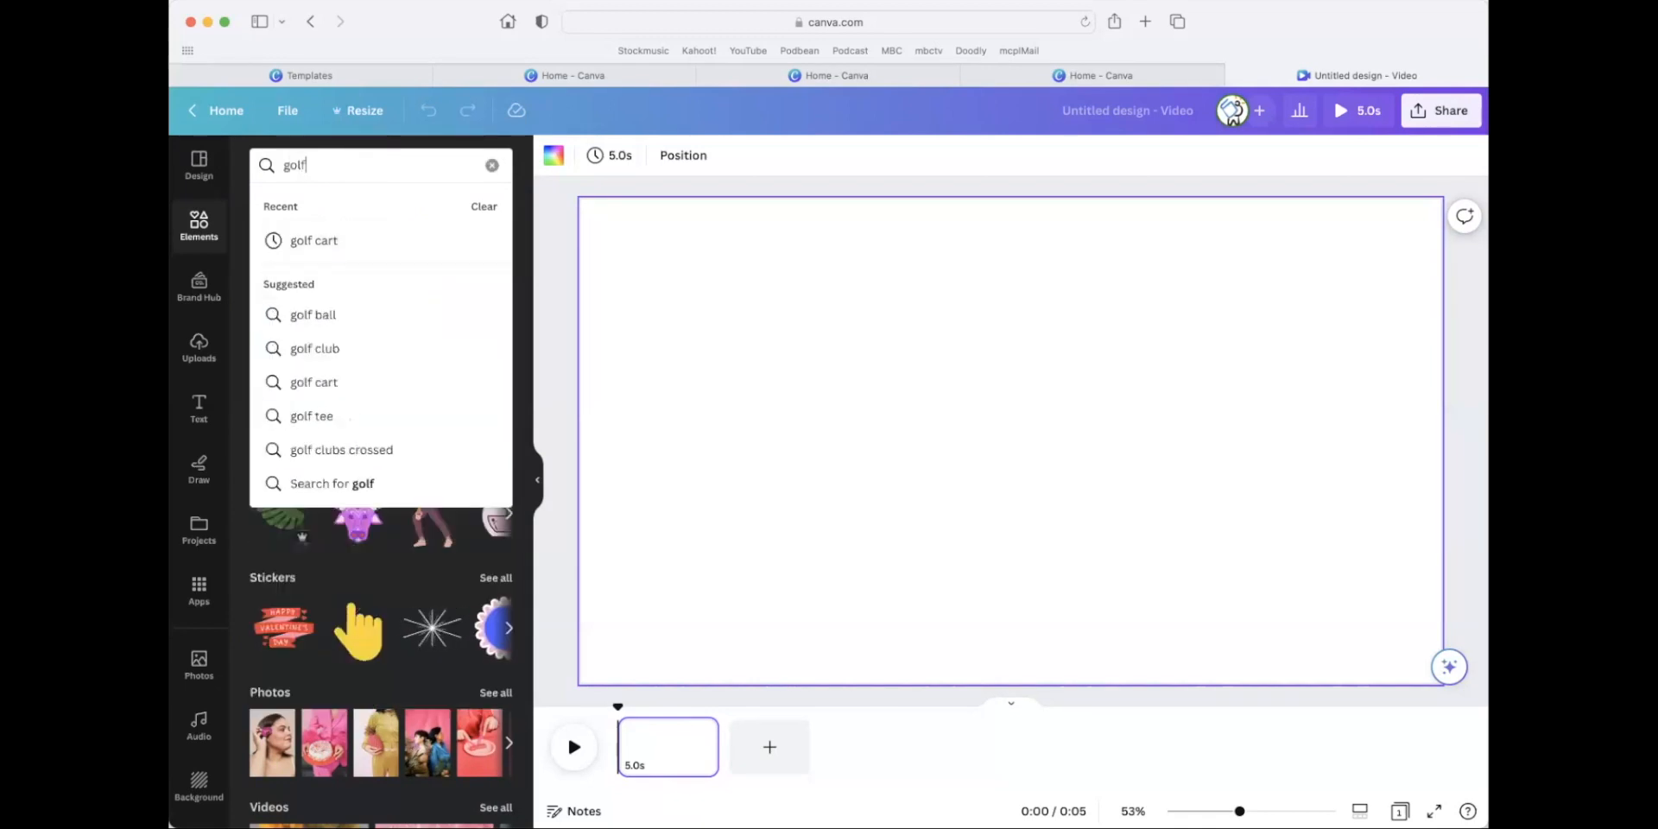
pyautogui.press('Return')
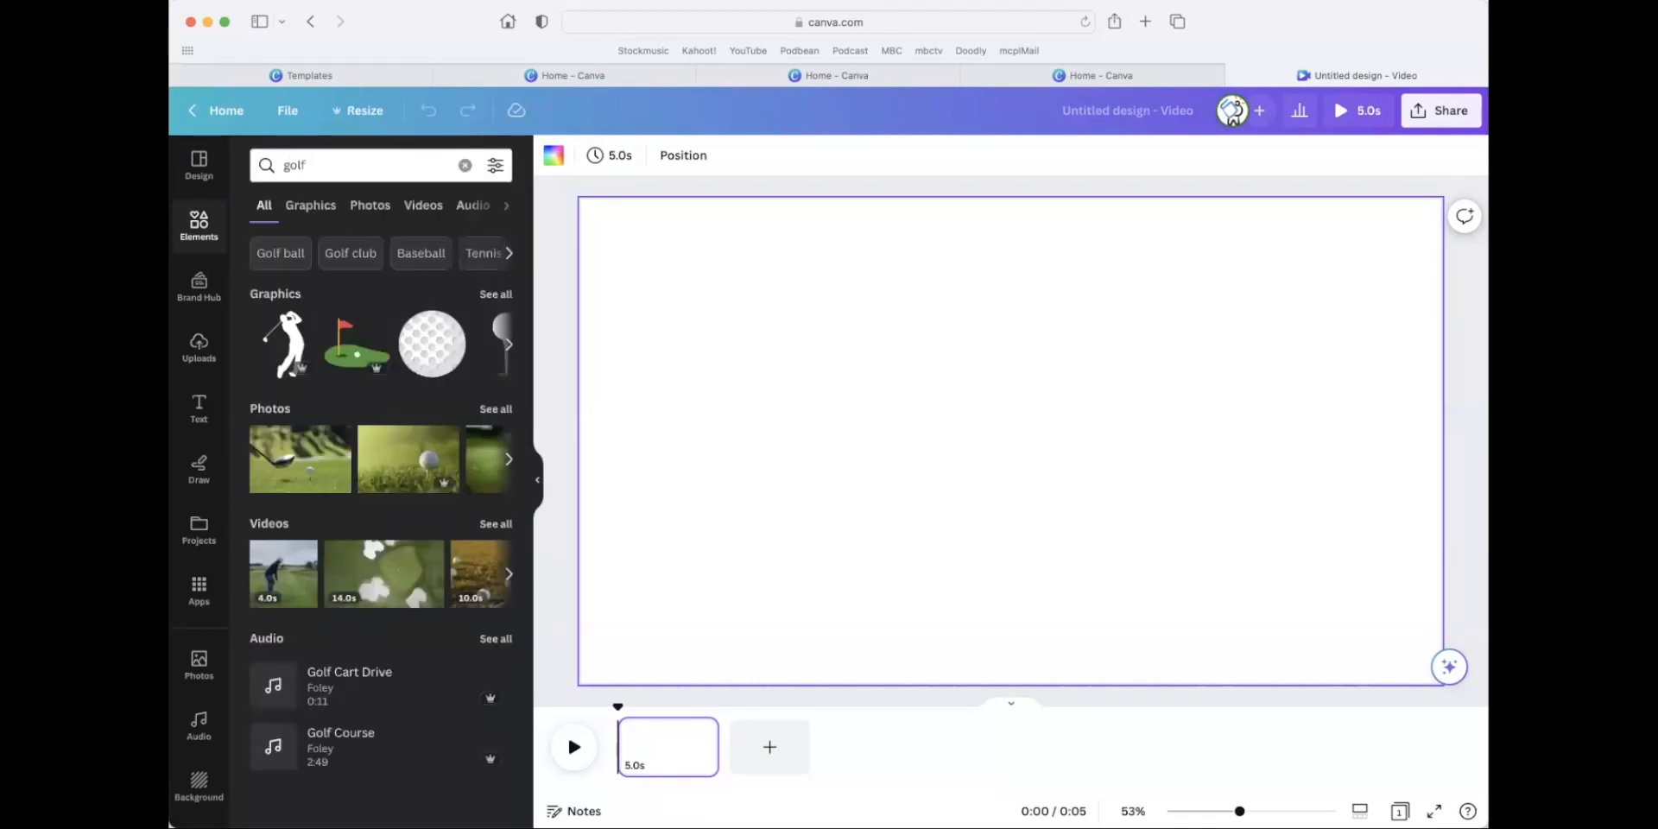
pyautogui.click(425, 207)
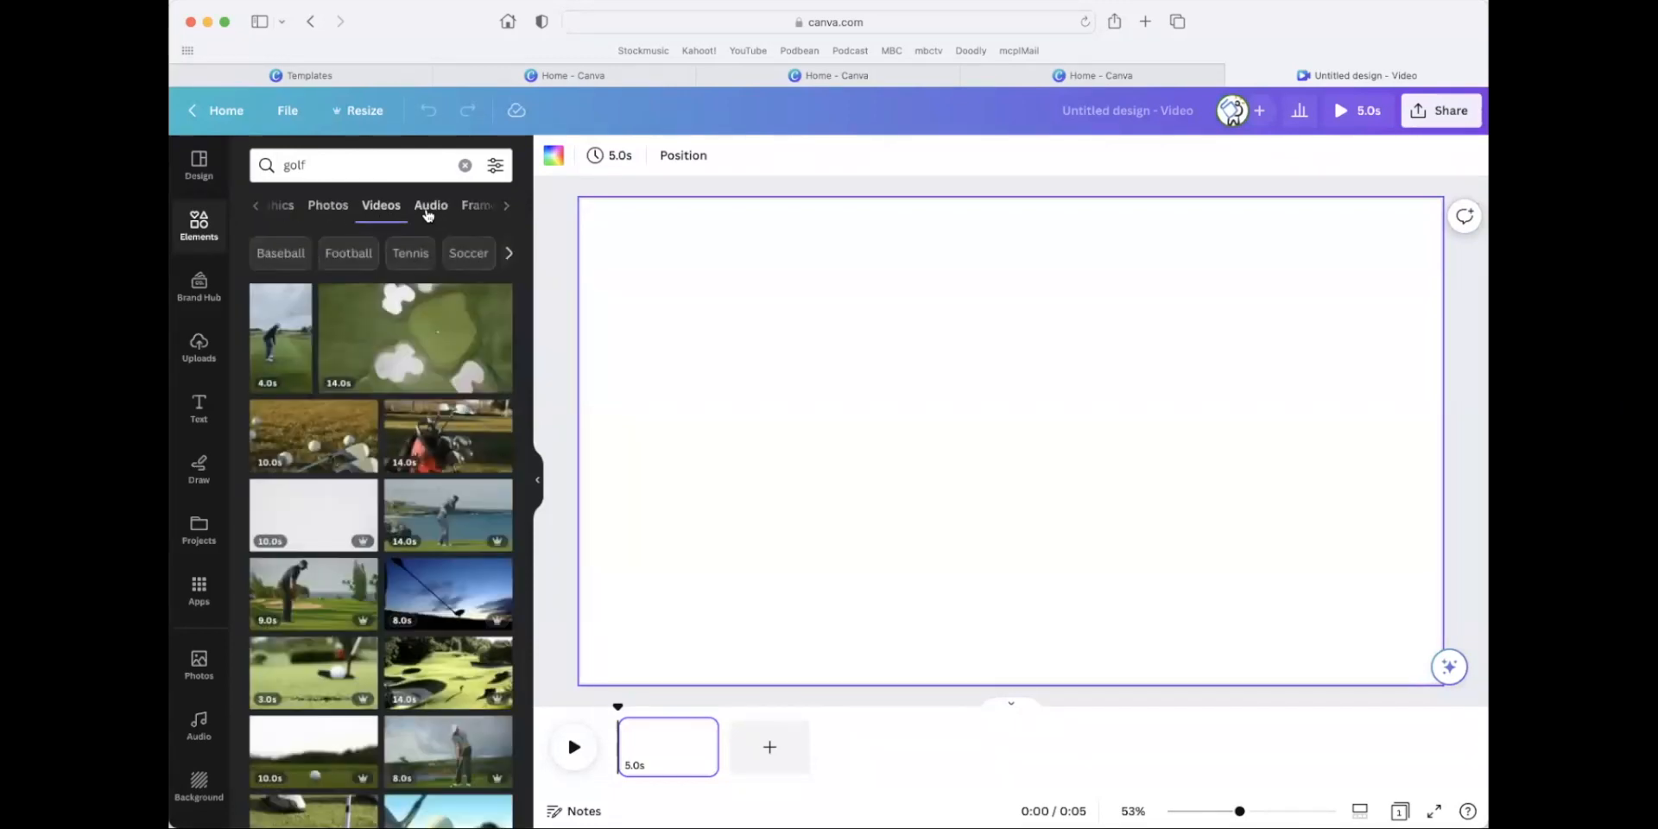
# Add the 8-second clip of a golfer swinging beside the water to the blank video page and enlarge it to fill the page.
pyautogui.scroll(-15, 371, 449)
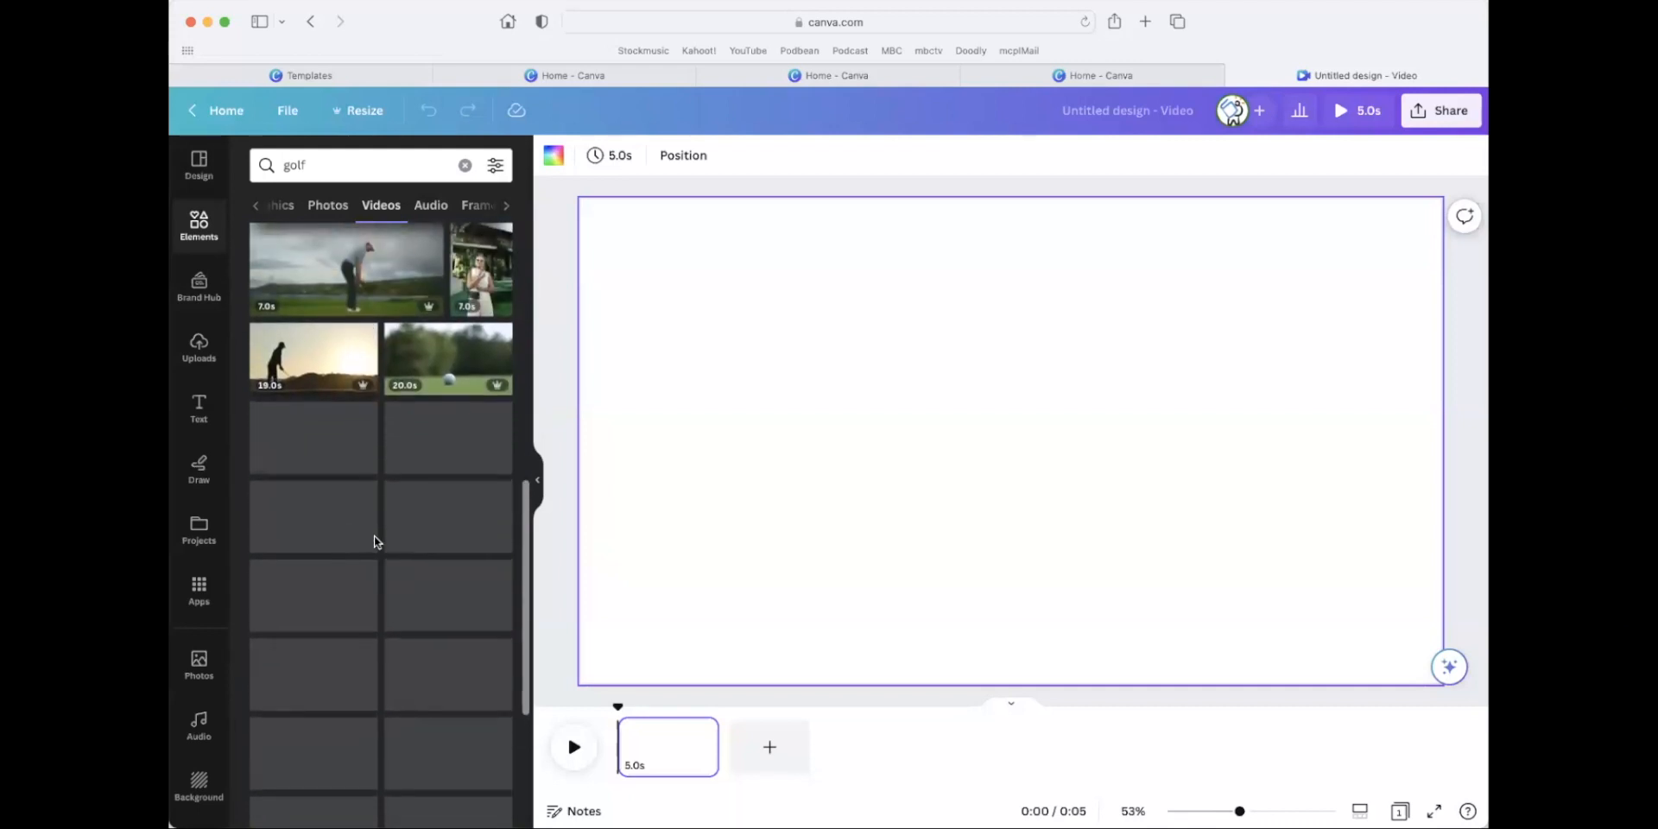
pyautogui.scroll(-4, 376, 541)
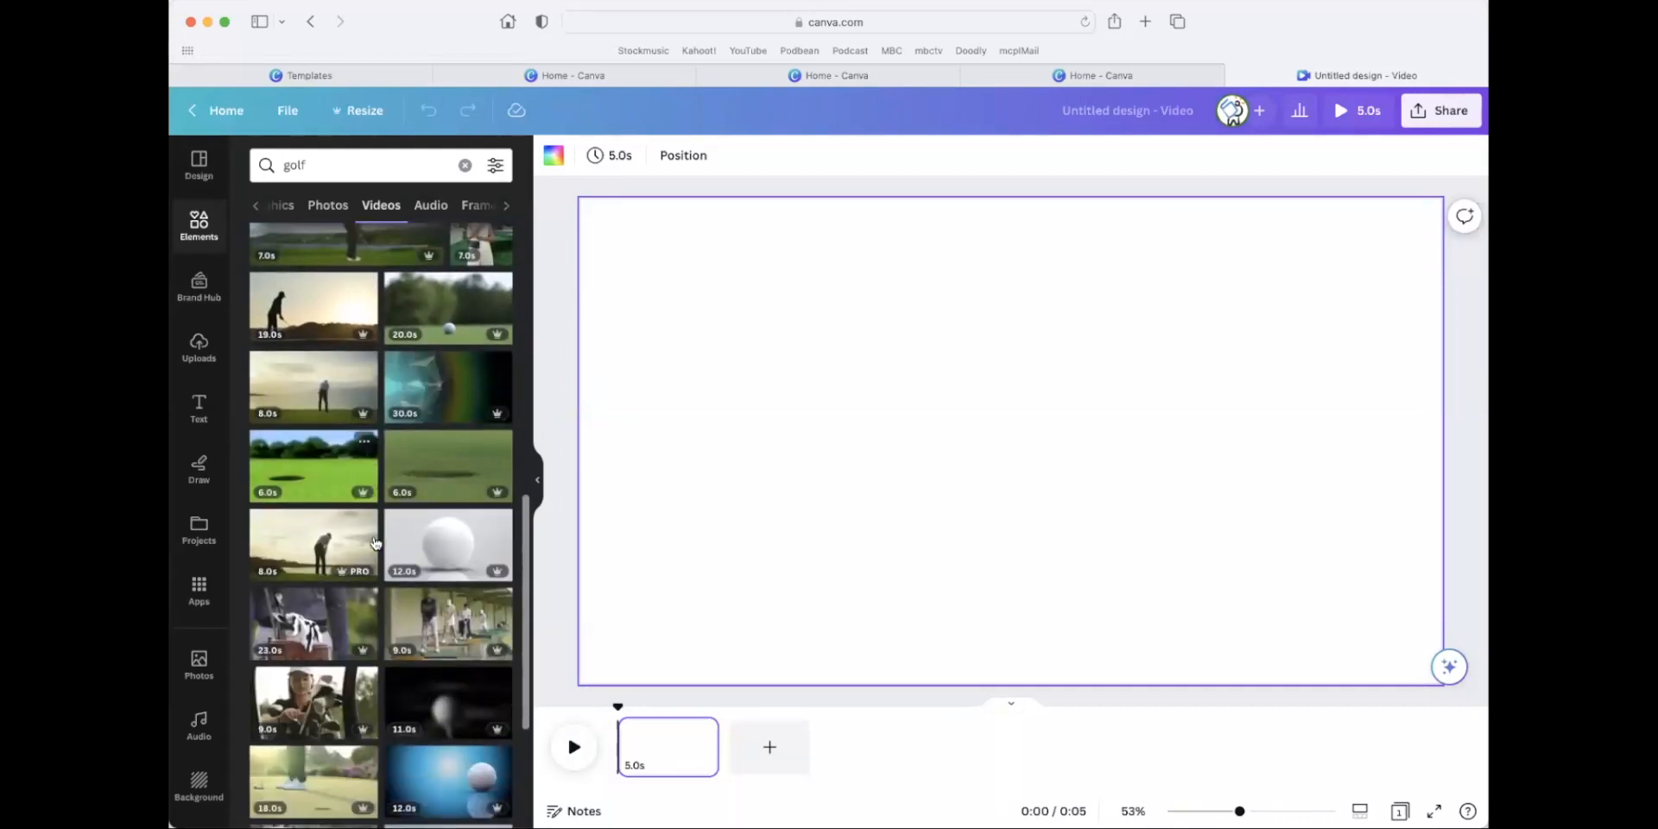
pyautogui.scroll(-6, 376, 542)
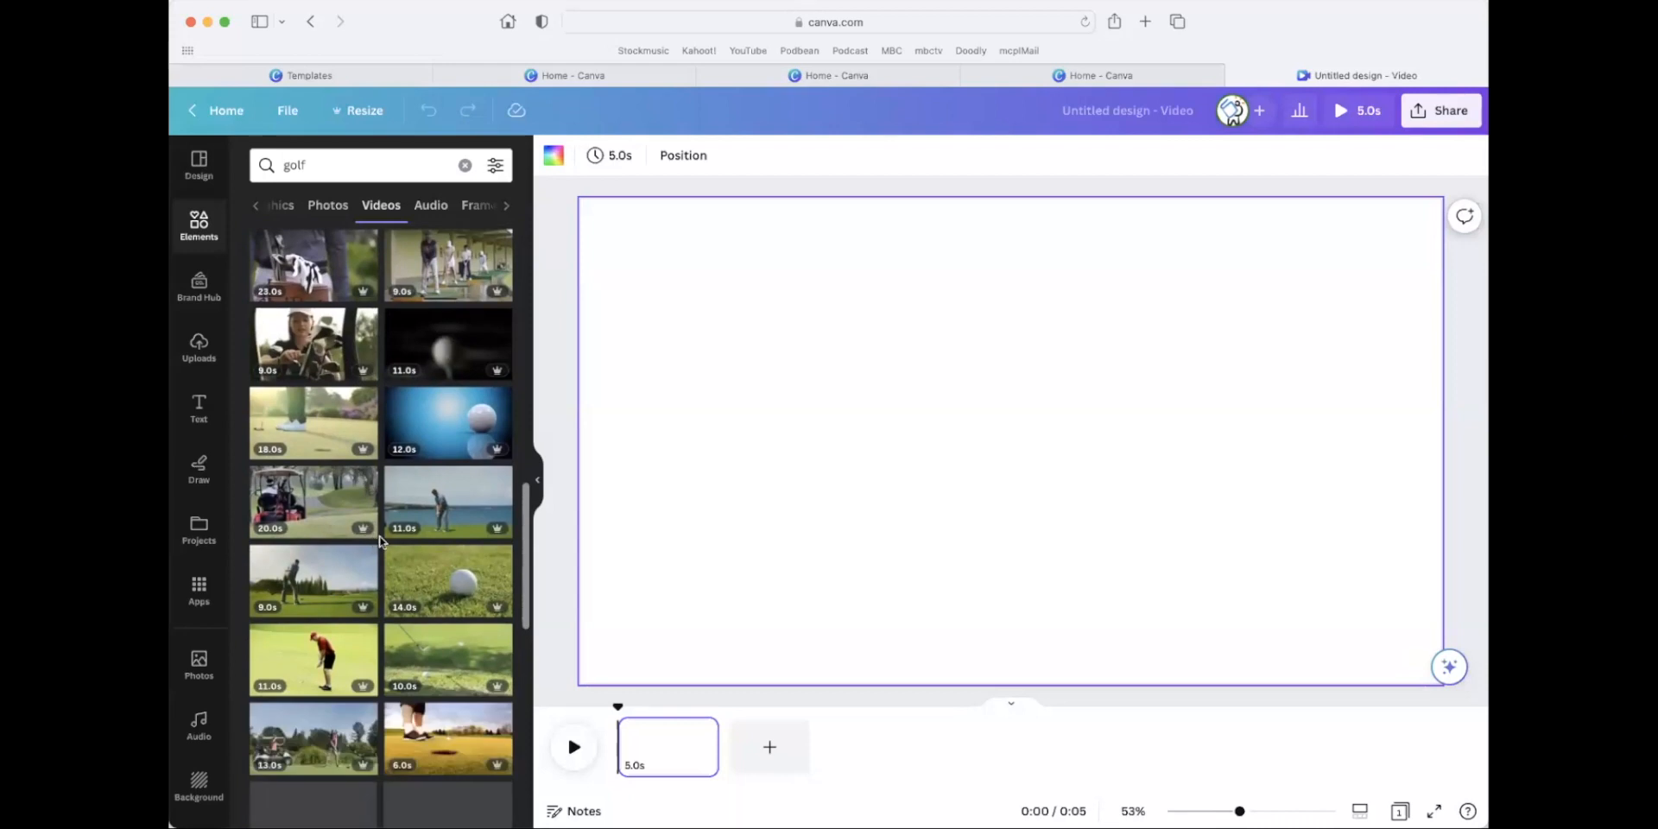
pyautogui.scroll(-6, 377, 531)
pyautogui.scroll(7, 378, 518)
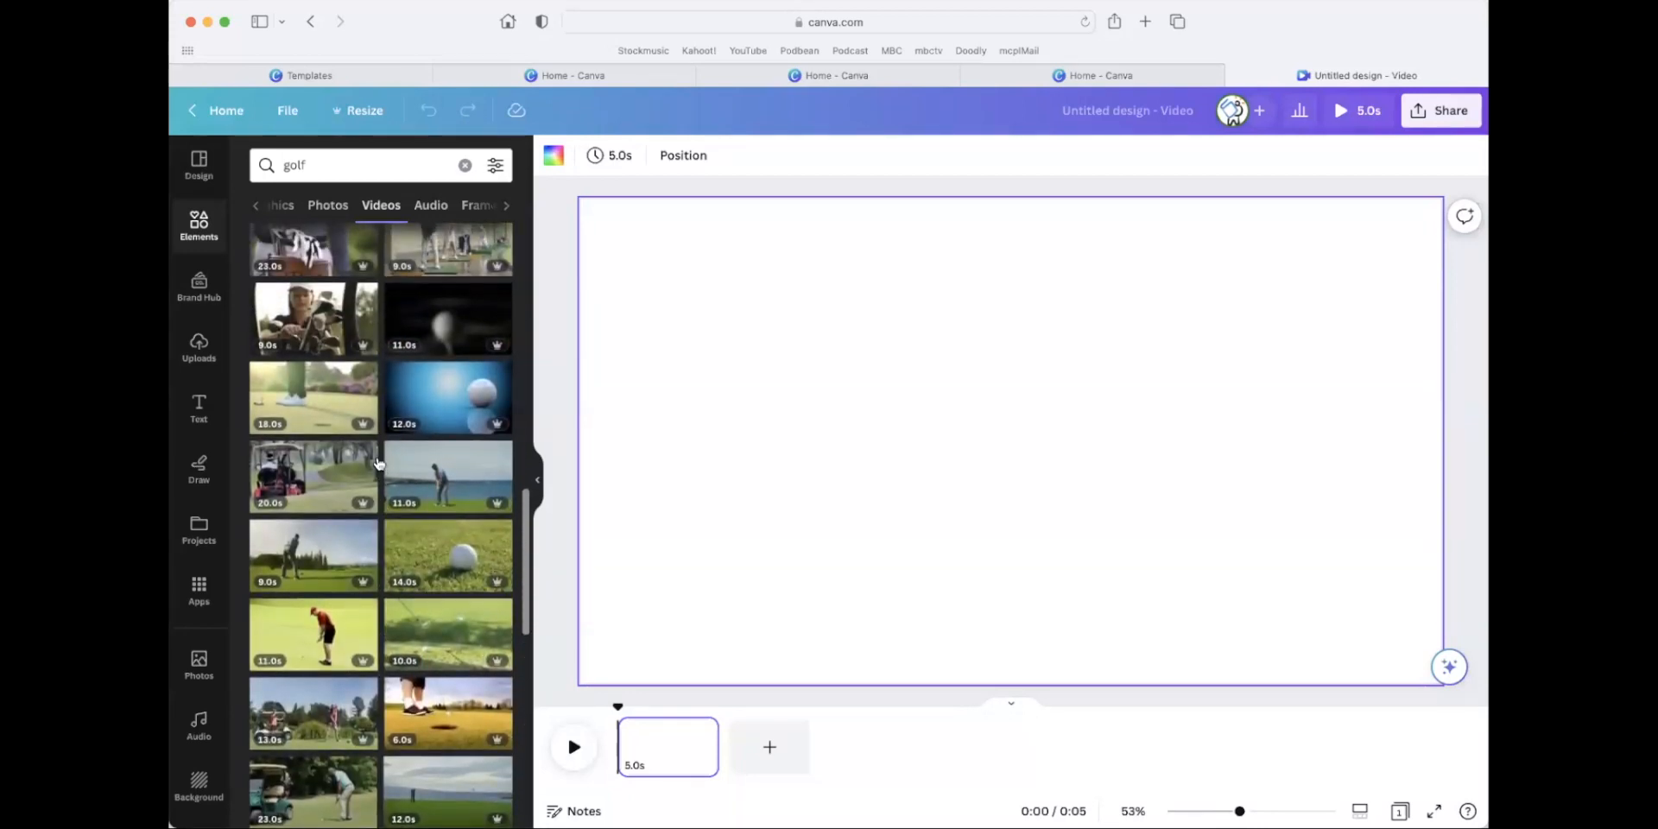
pyautogui.scroll(5, 380, 464)
pyautogui.scroll(2, 377, 441)
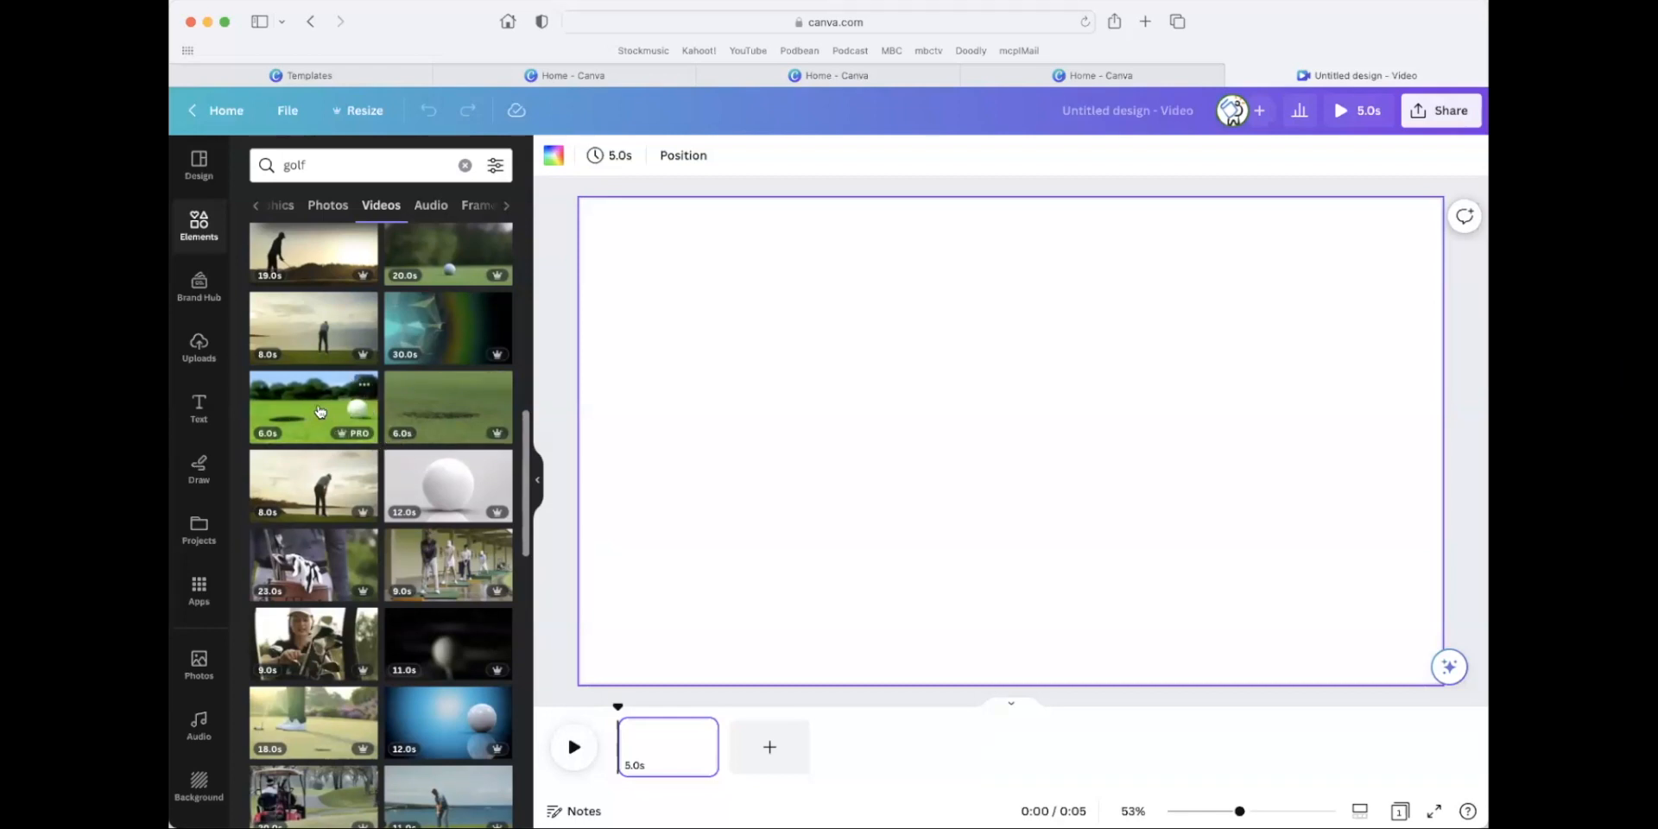
pyautogui.click(304, 482)
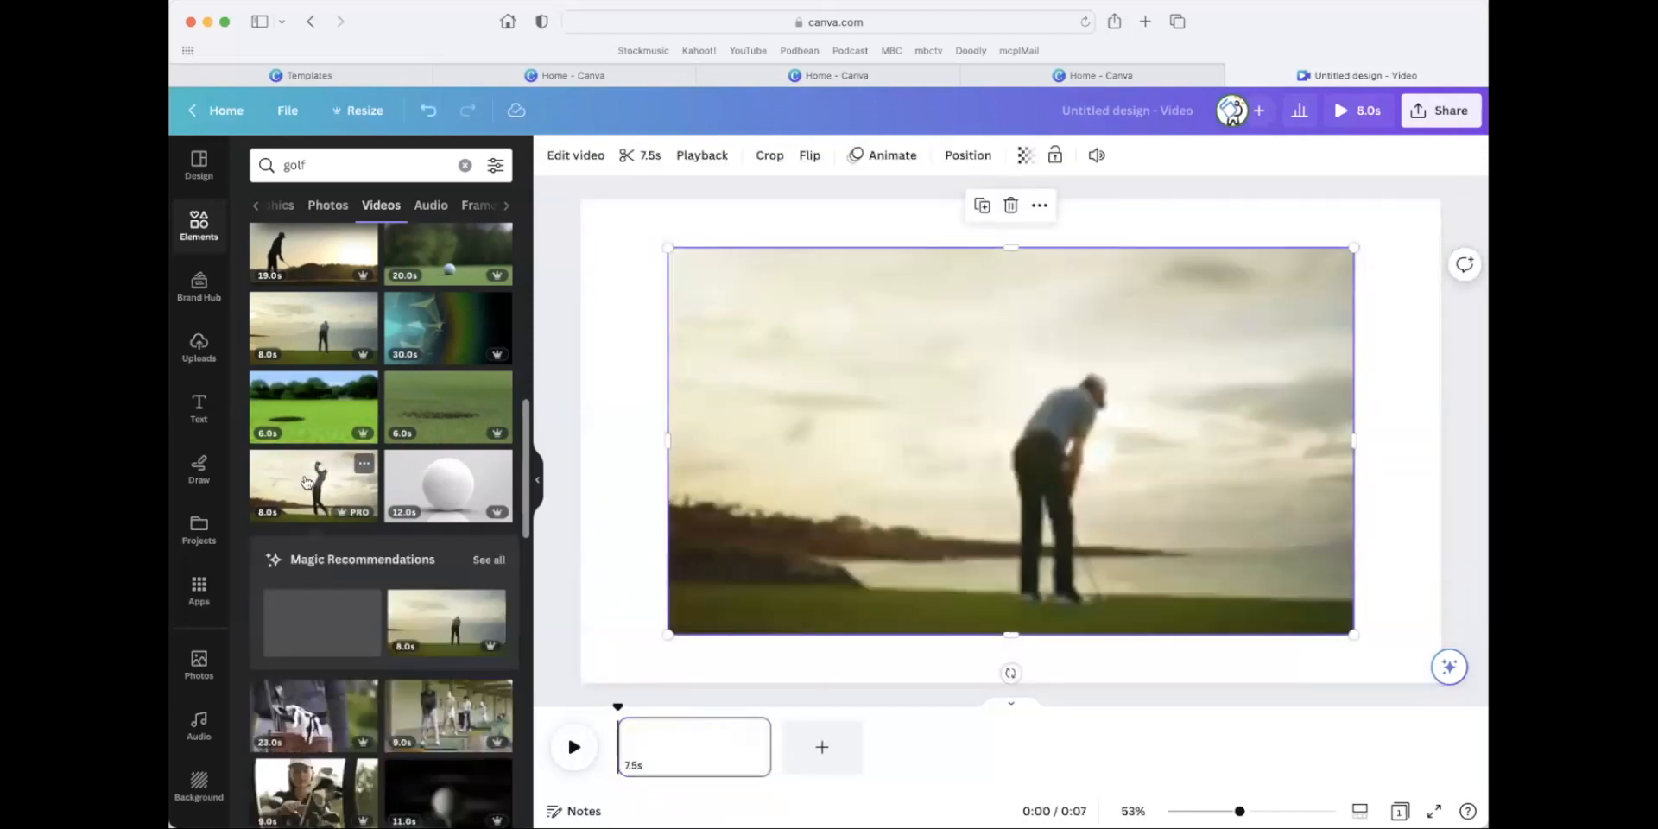
pyautogui.moveTo(668, 248); pyautogui.dragTo(582, 200)
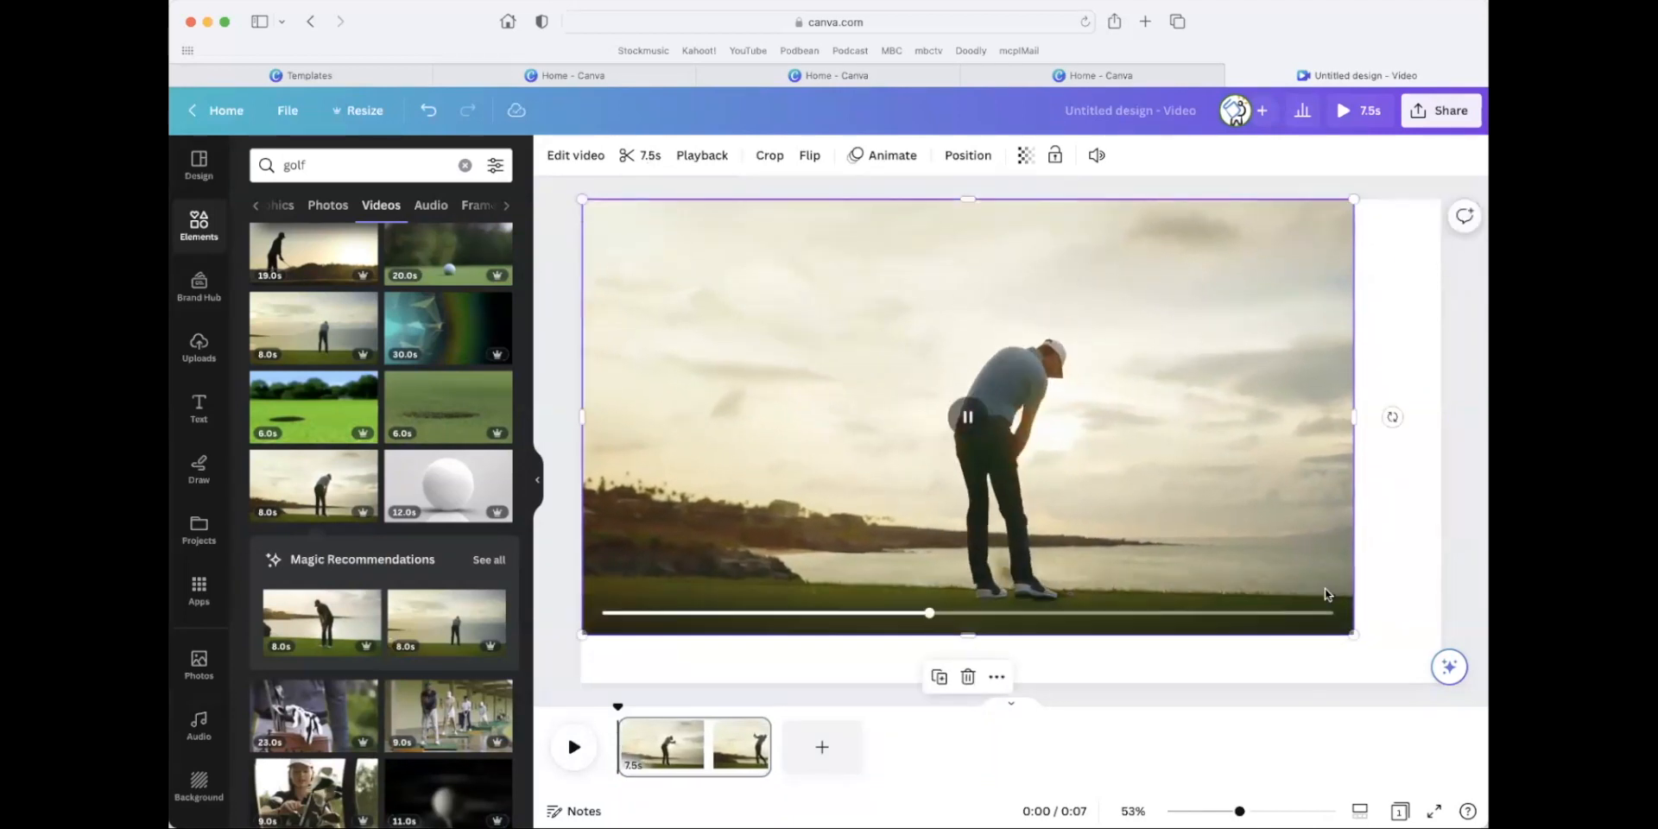
pyautogui.moveTo(1353, 635); pyautogui.dragTo(1451, 684)
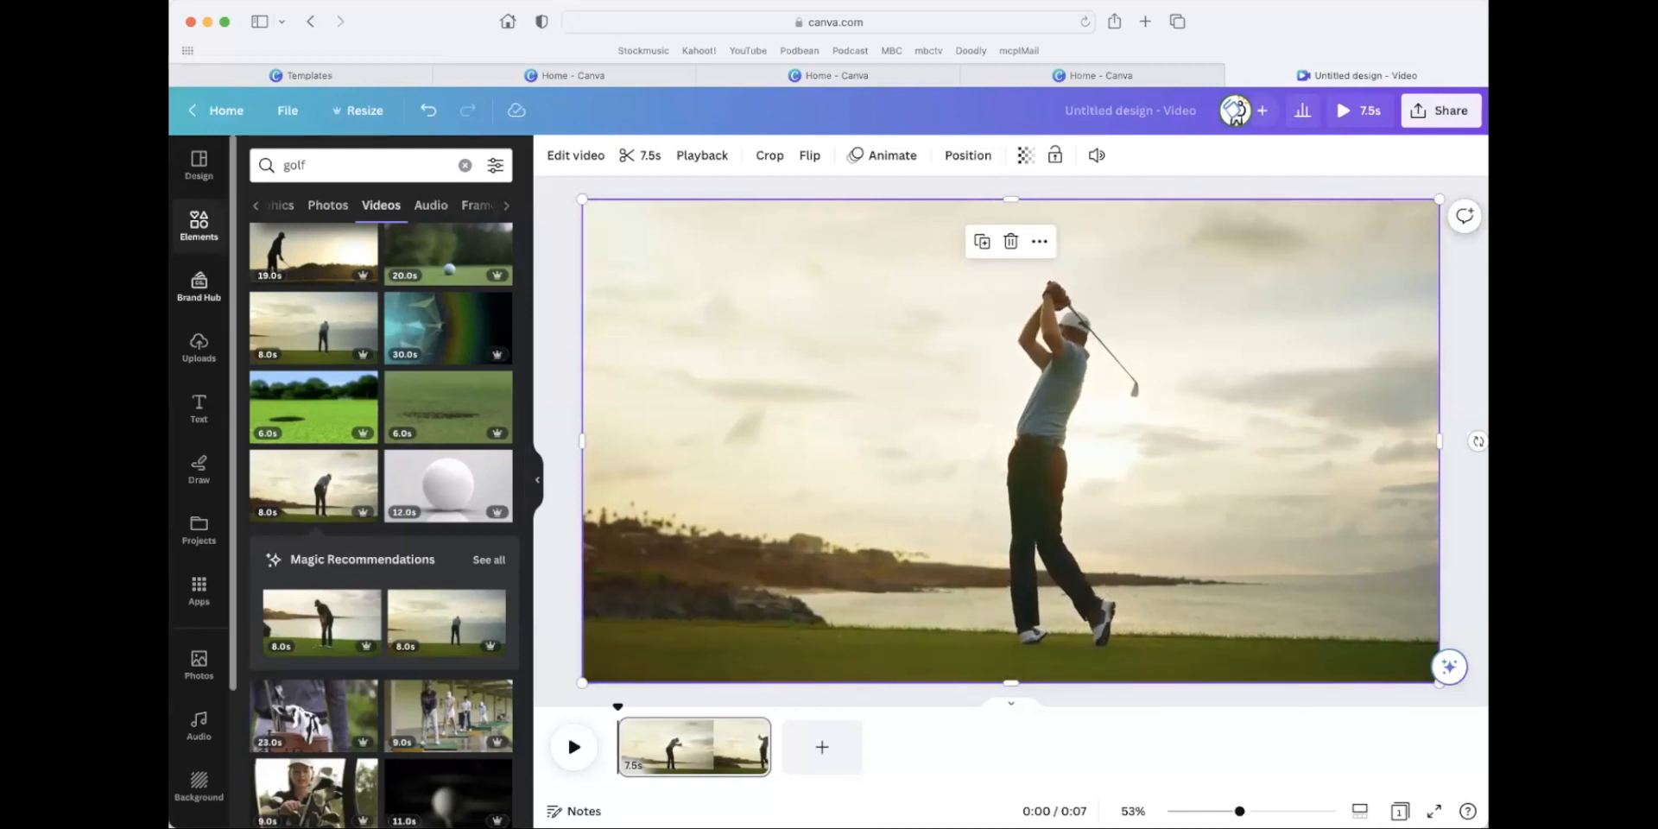
# Add a second video page and apply the "Can you get a hole in one?" page of the White and Green Sports Gaming In-Stream Ad template.
pyautogui.click(822, 746)
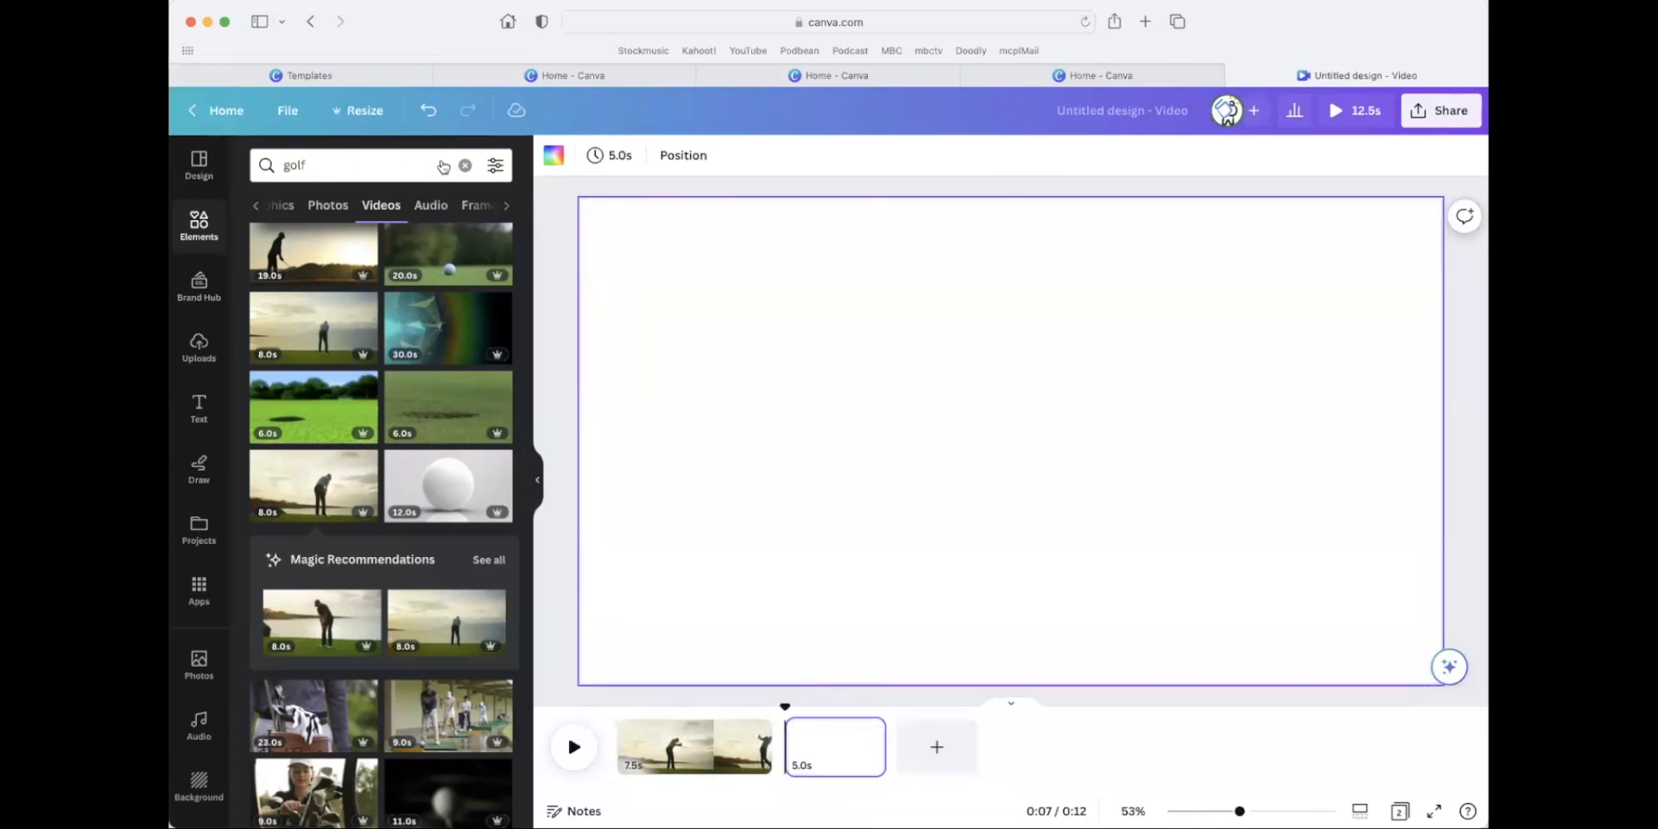
pyautogui.click(465, 166)
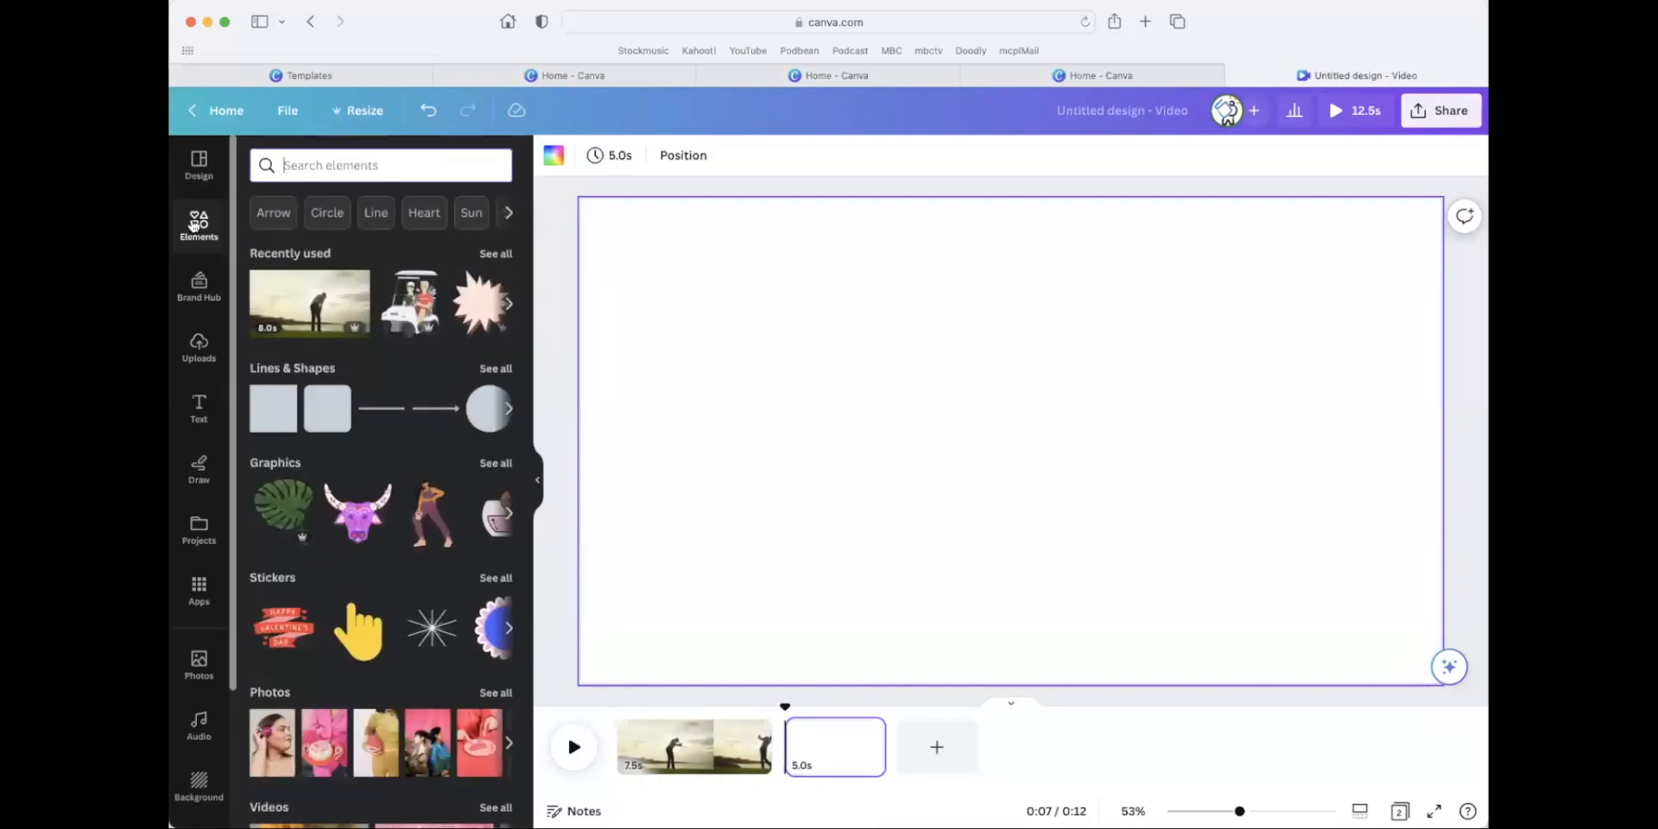
pyautogui.click(199, 162)
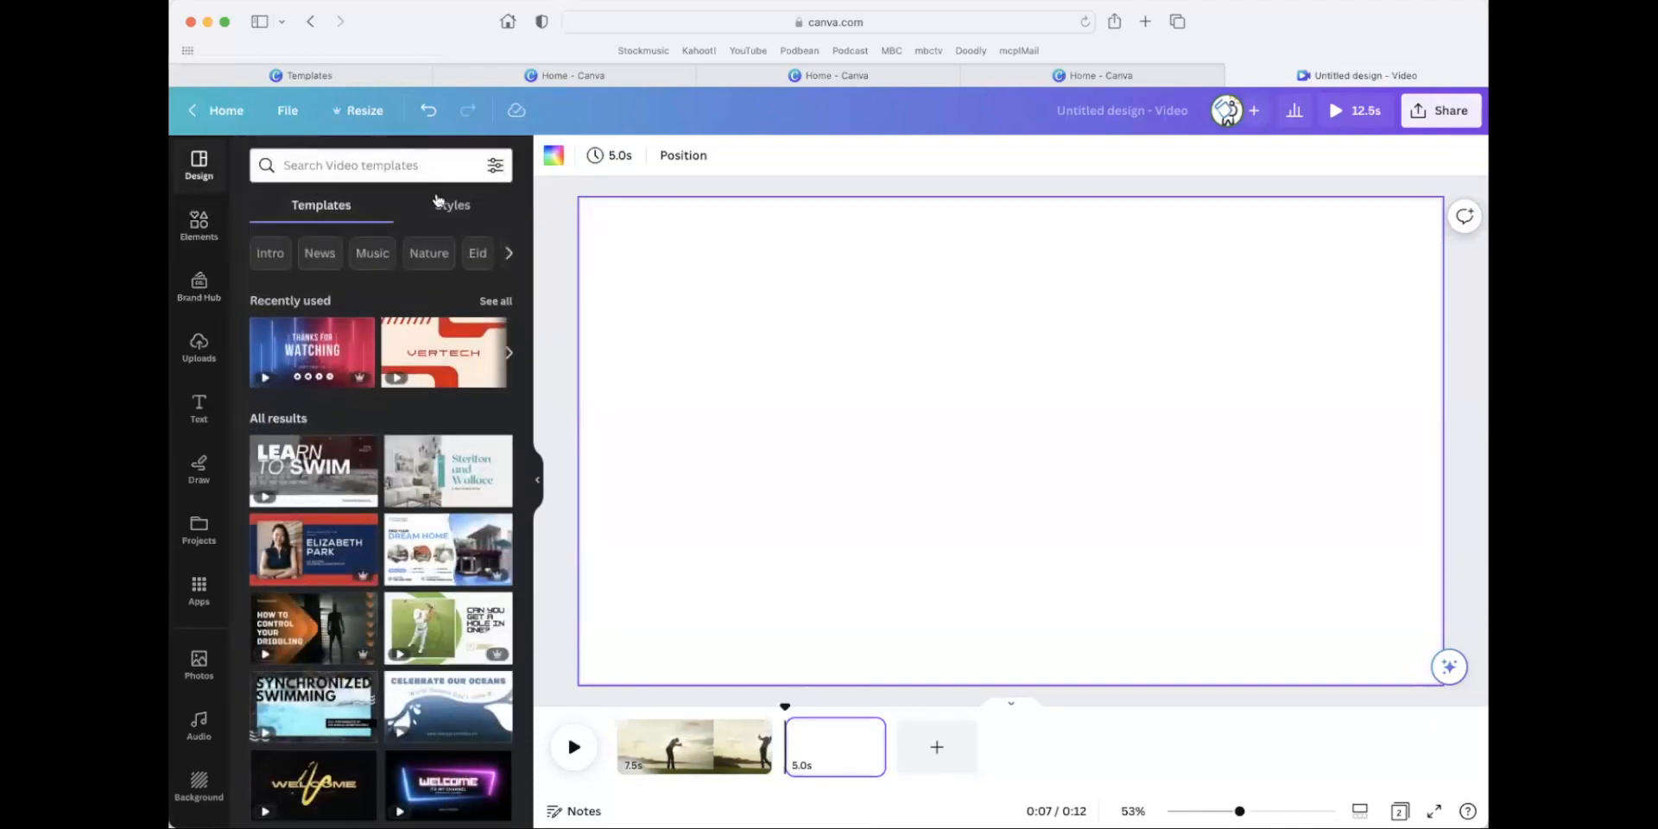
pyautogui.click(365, 163)
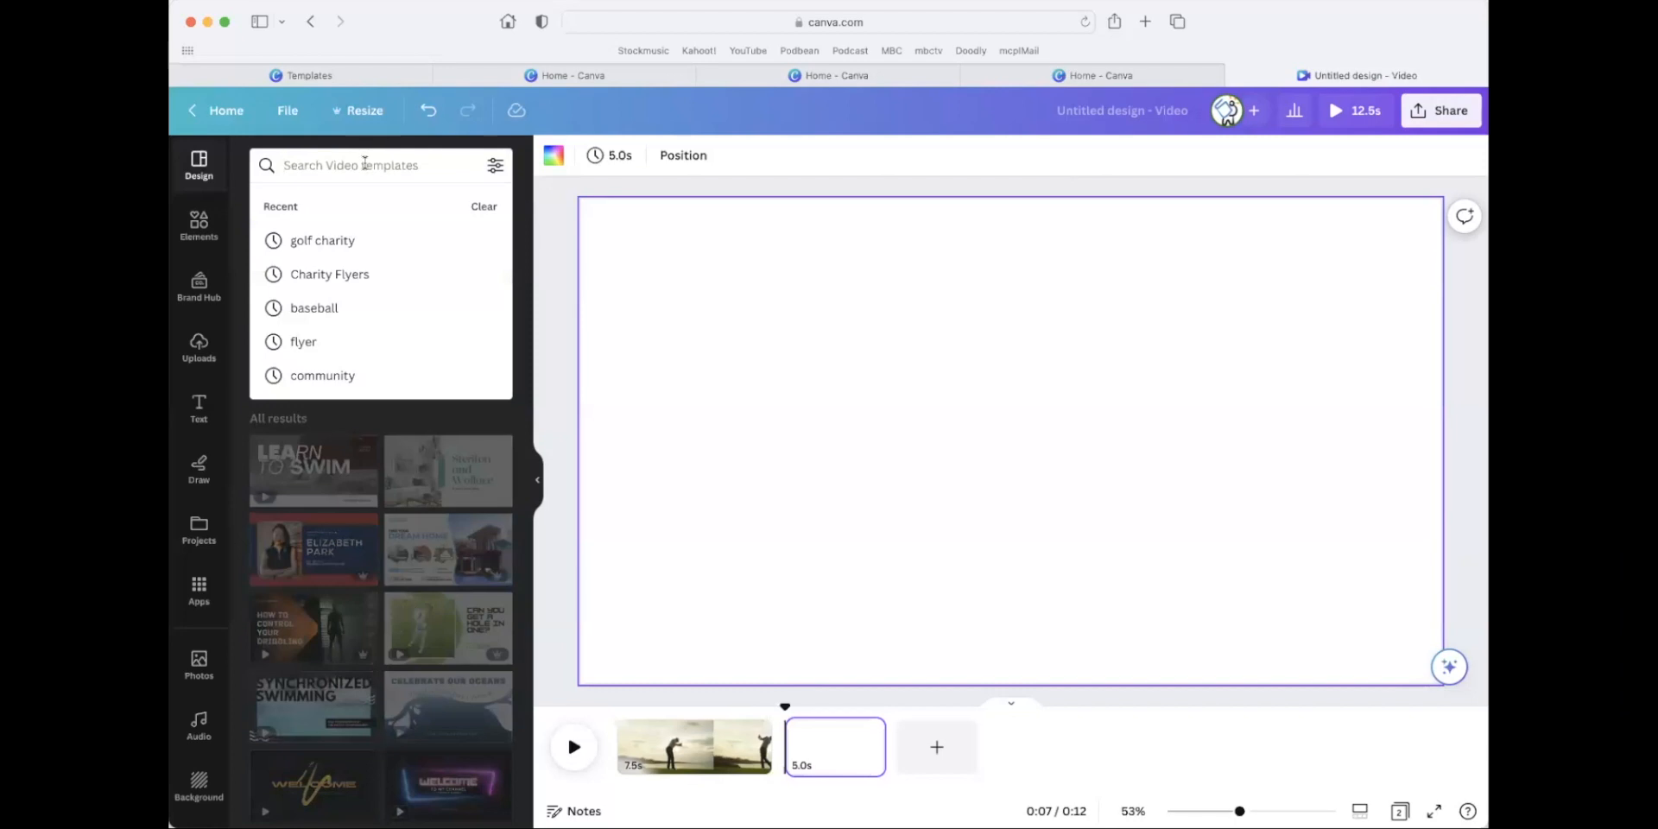
pyautogui.click(344, 240)
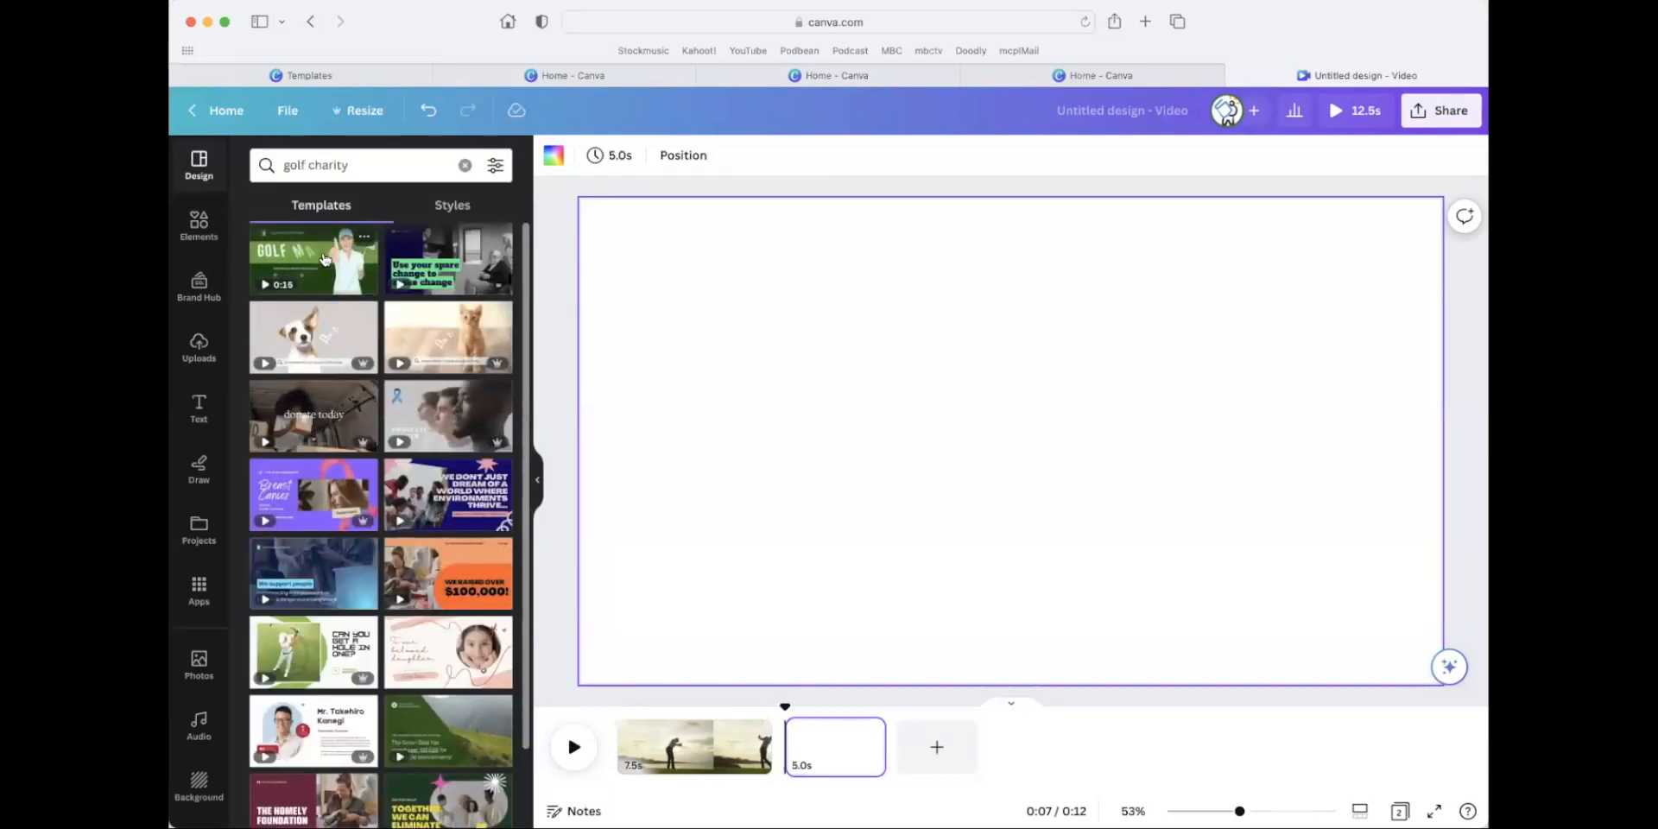
pyautogui.click(329, 650)
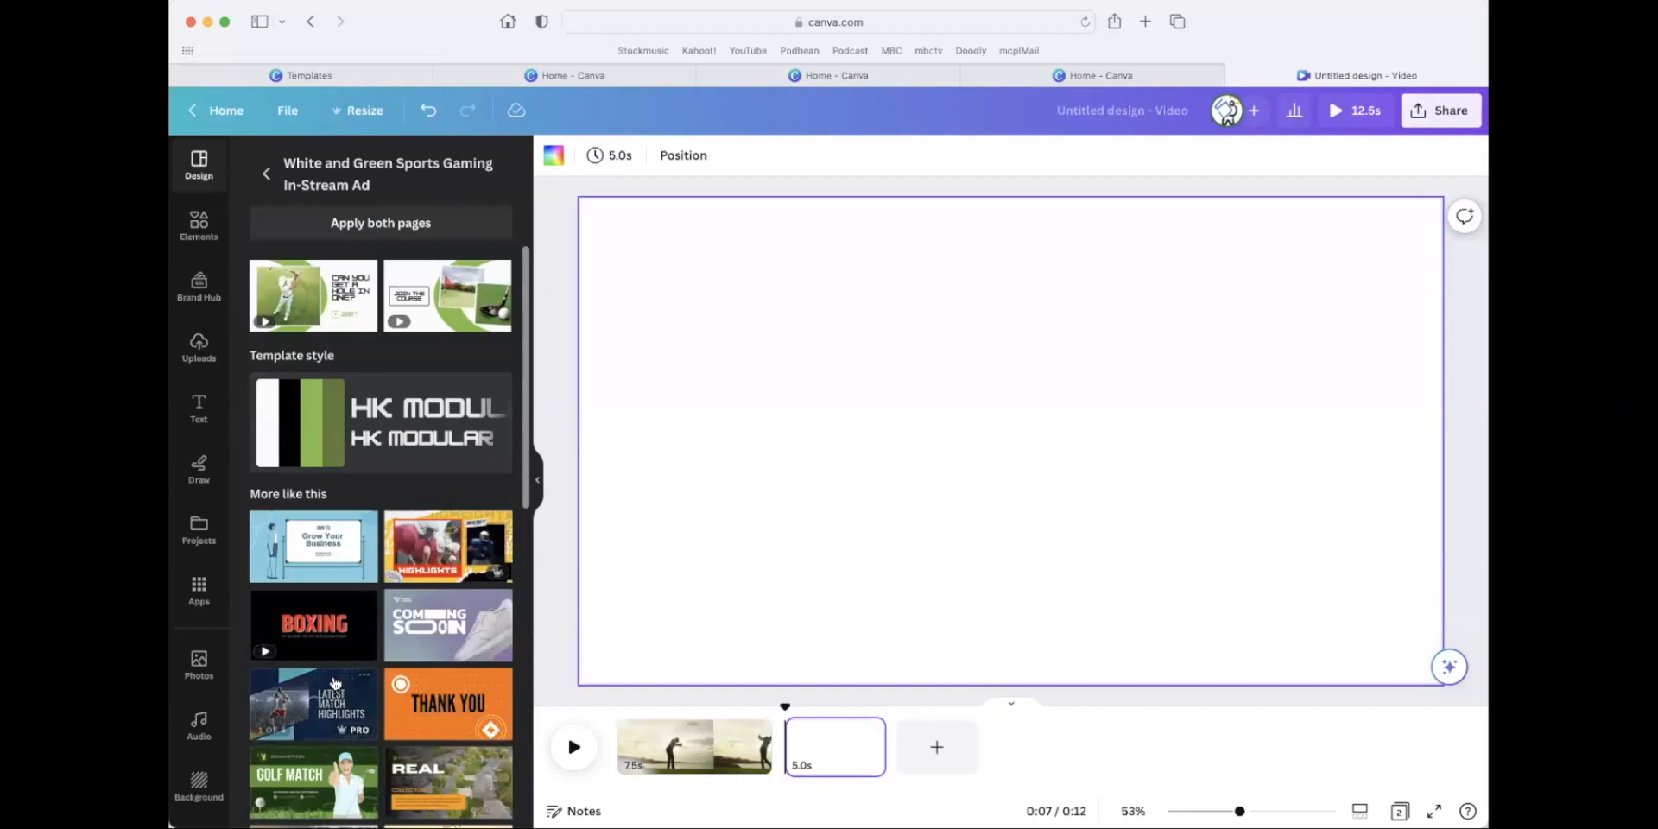
pyautogui.click(296, 279)
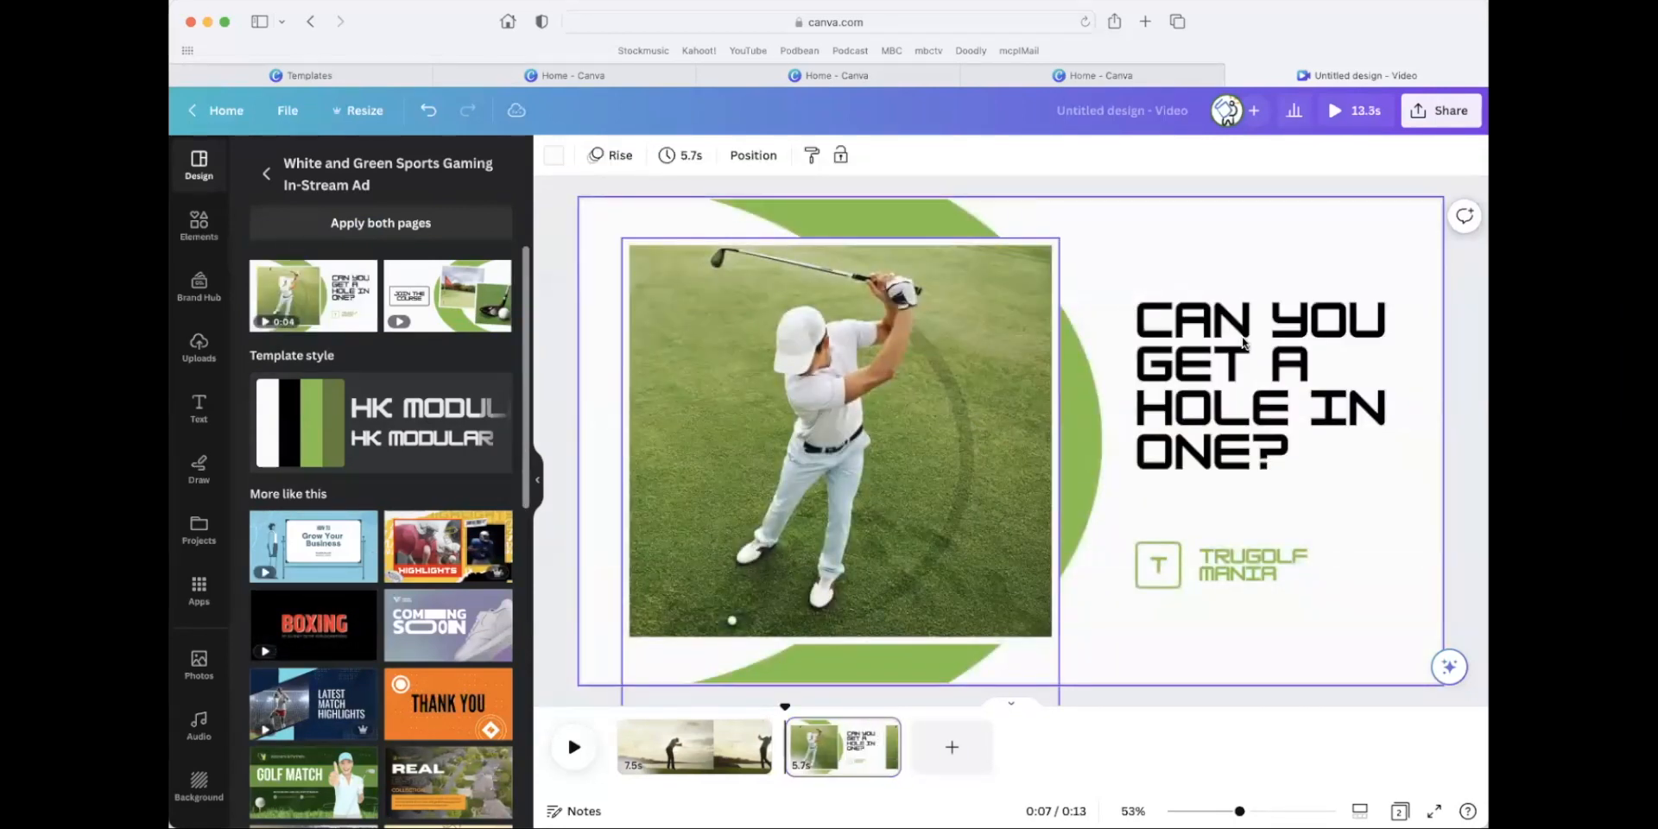
# Replace the headline on the second page with "JOIN US FOR OUR GOLF OUTING!".
pyautogui.click(1245, 341)
pyautogui.click(1245, 342)
pyautogui.write('JOIN')
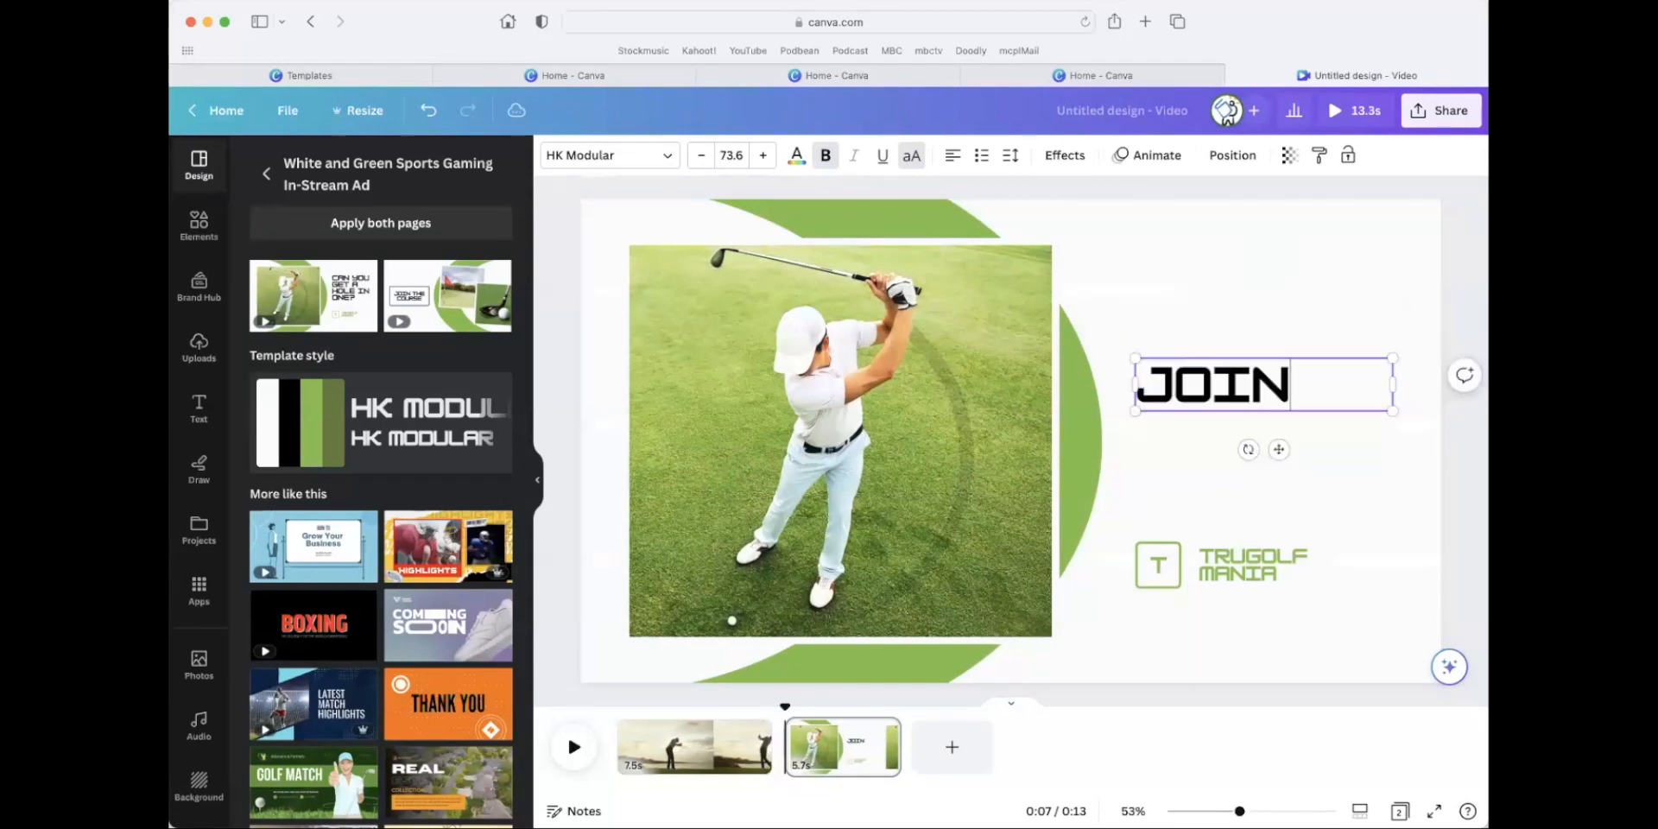
pyautogui.write(' US FOR OUR GOLD')
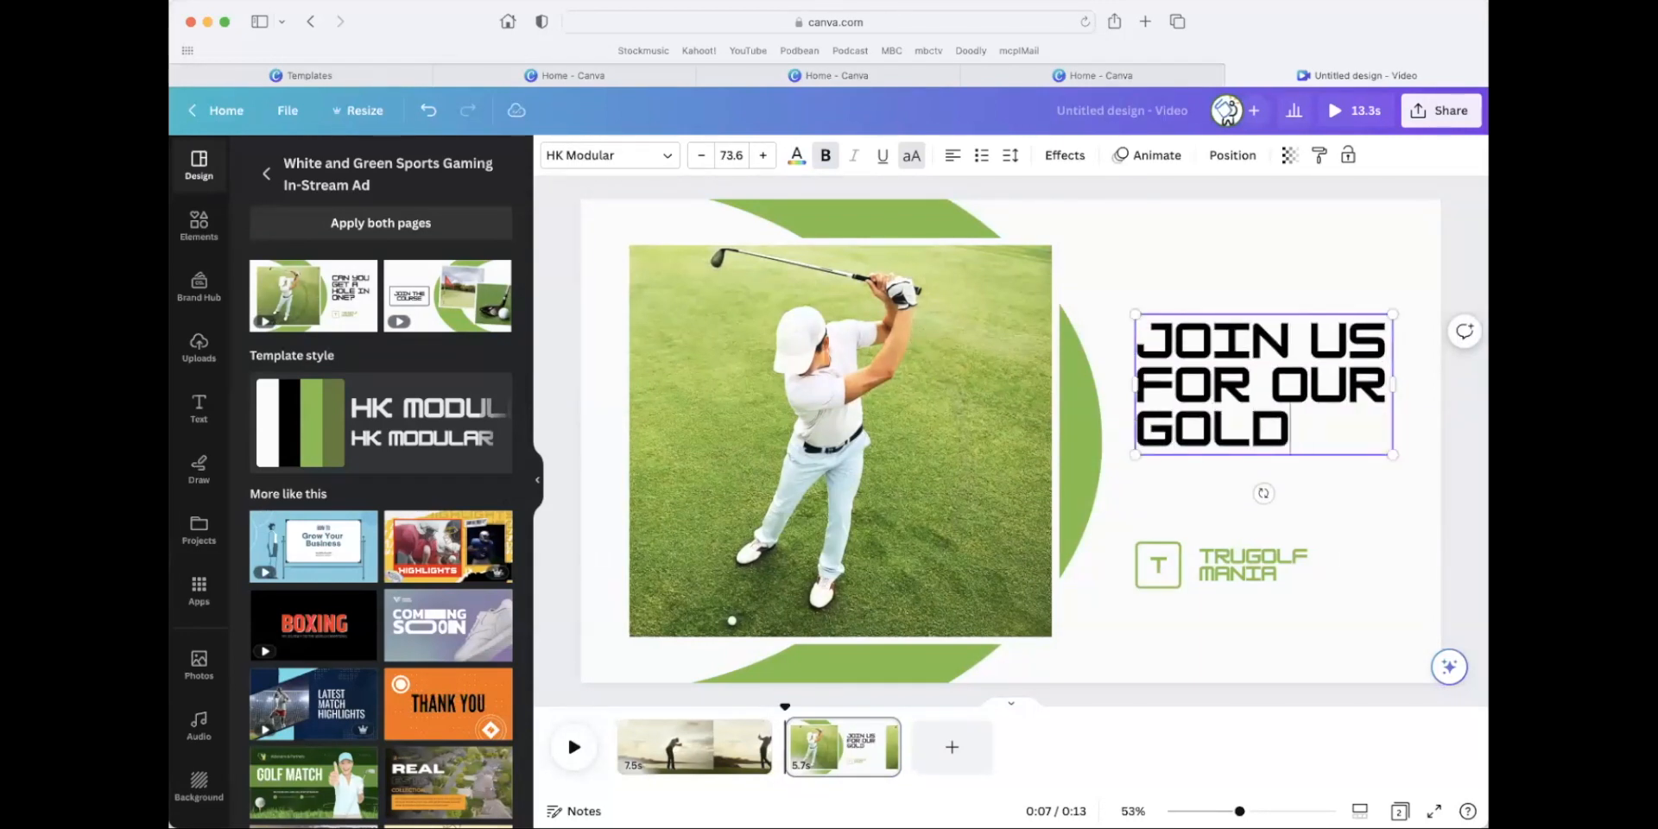
pyautogui.press('BackSpace')
pyautogui.write('F OUTING!')
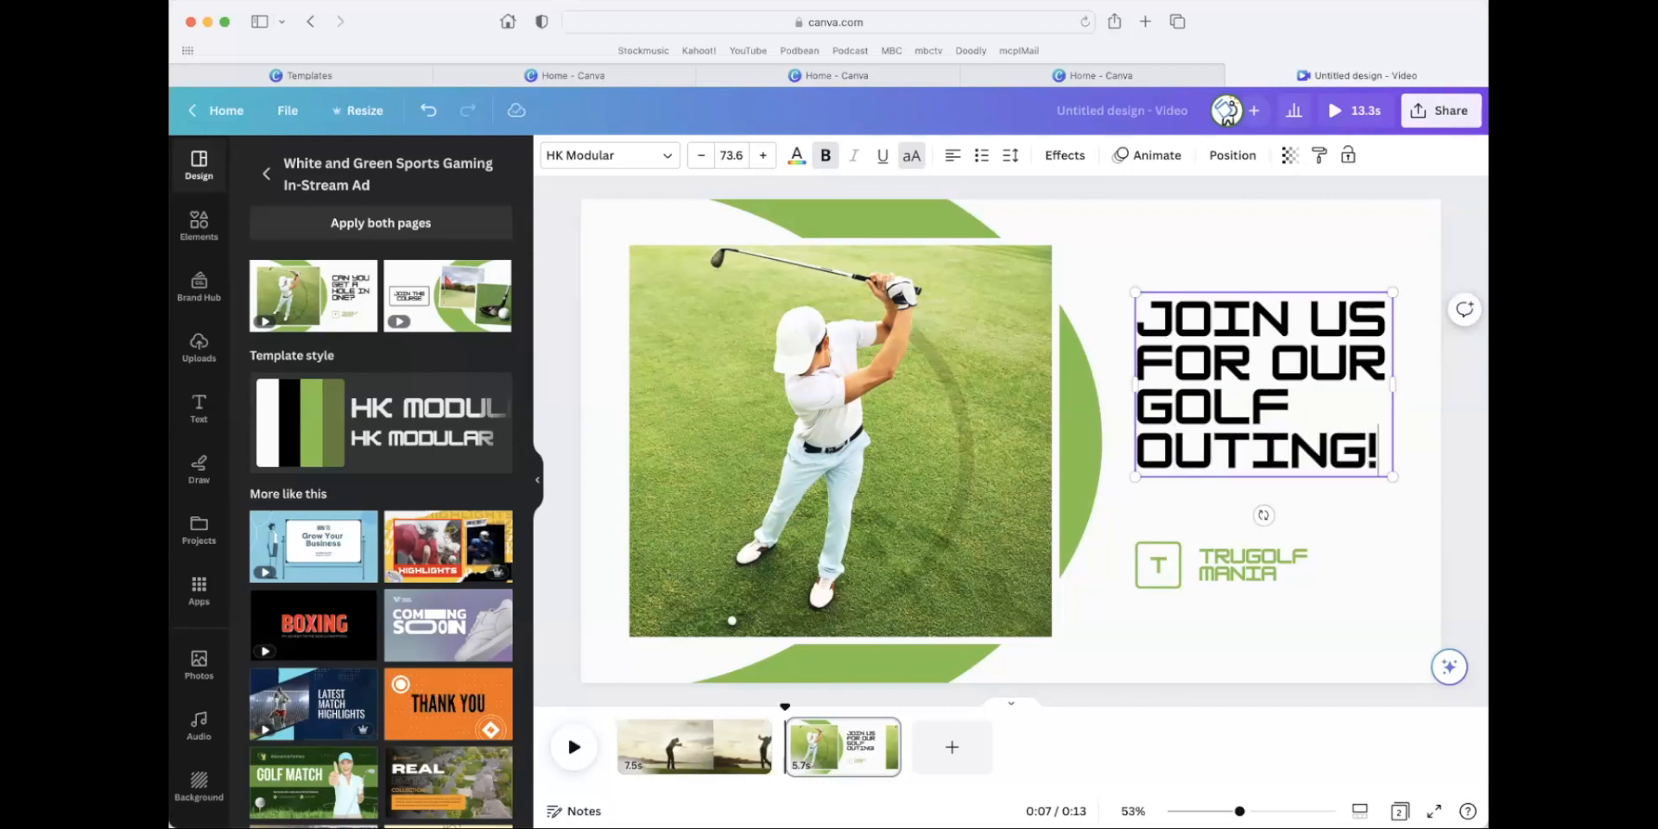
# Delete the grouped TruGolf Mania logo and text below the headline.
pyautogui.click(1264, 558)
pyautogui.click(1263, 555)
pyautogui.click(1277, 575)
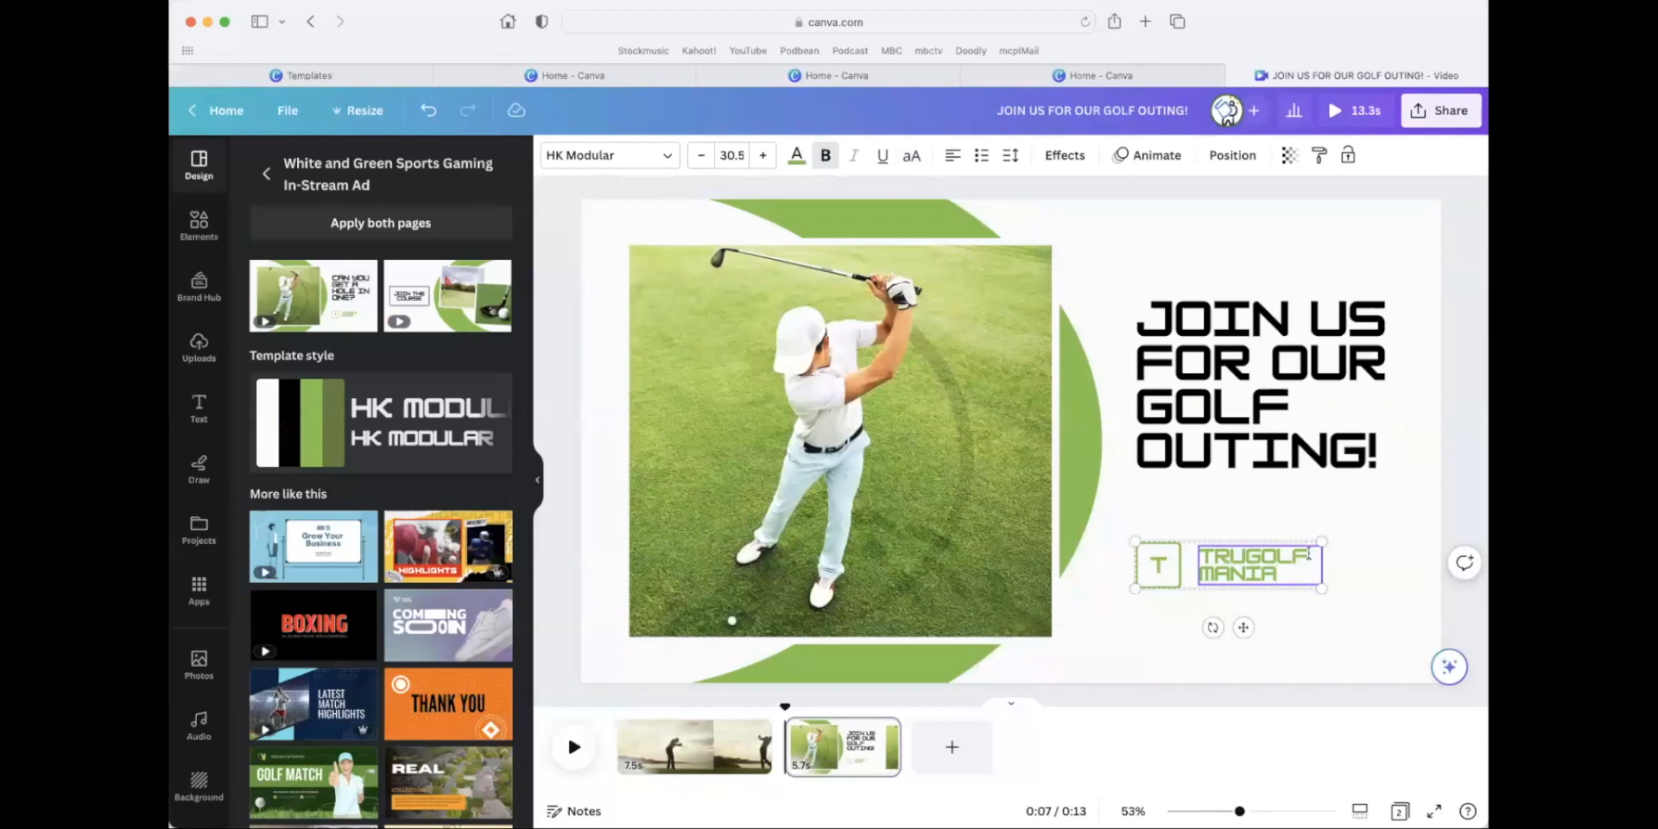
pyautogui.moveTo(1295, 587); pyautogui.dragTo(1194, 548)
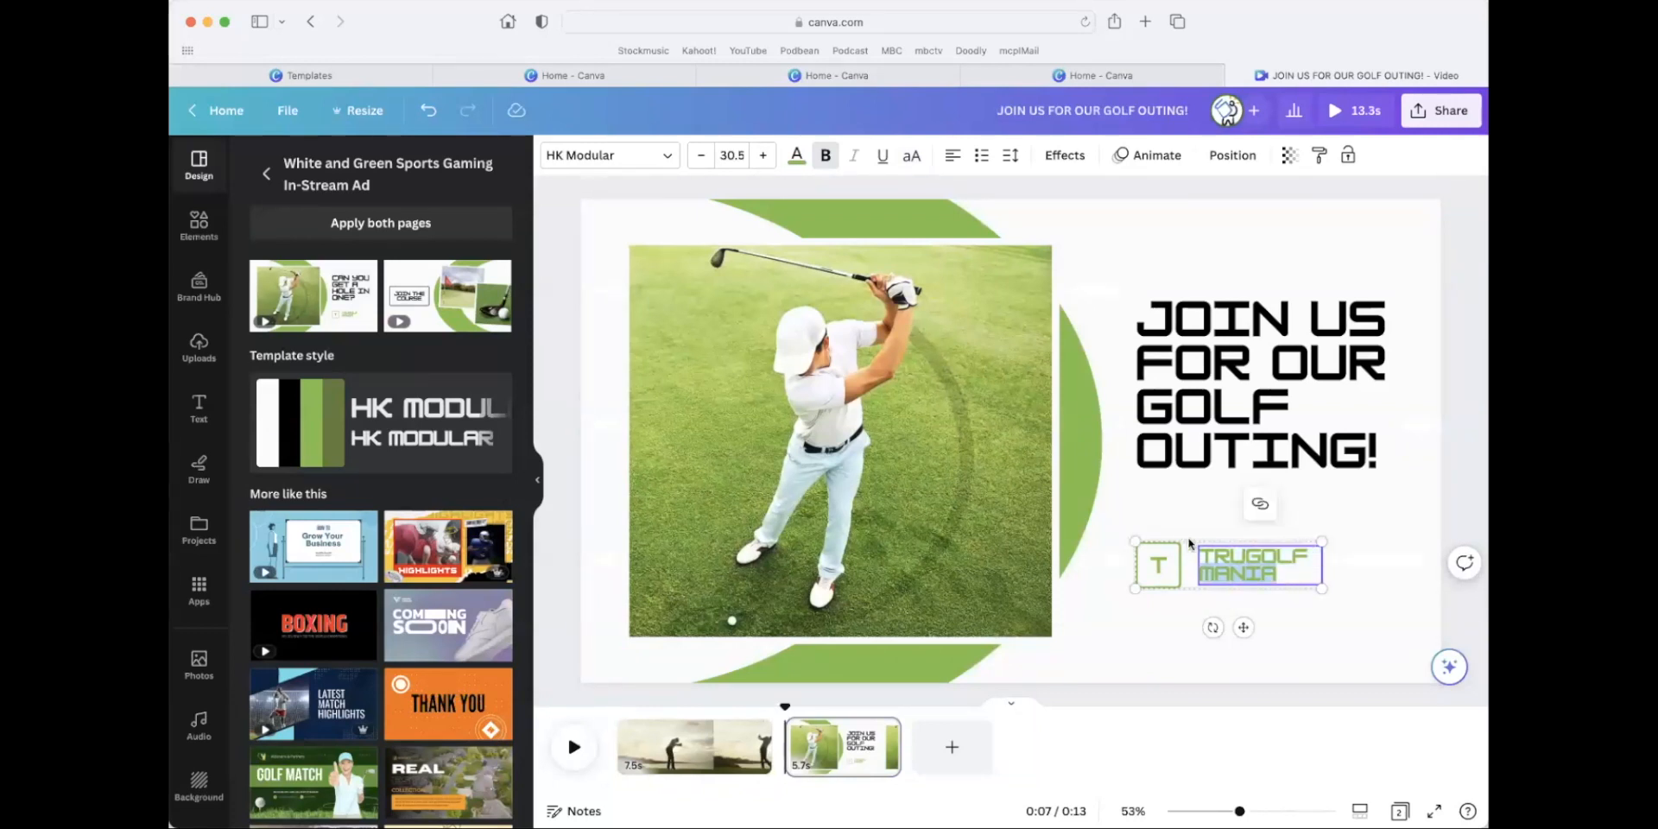
pyautogui.click(1244, 628)
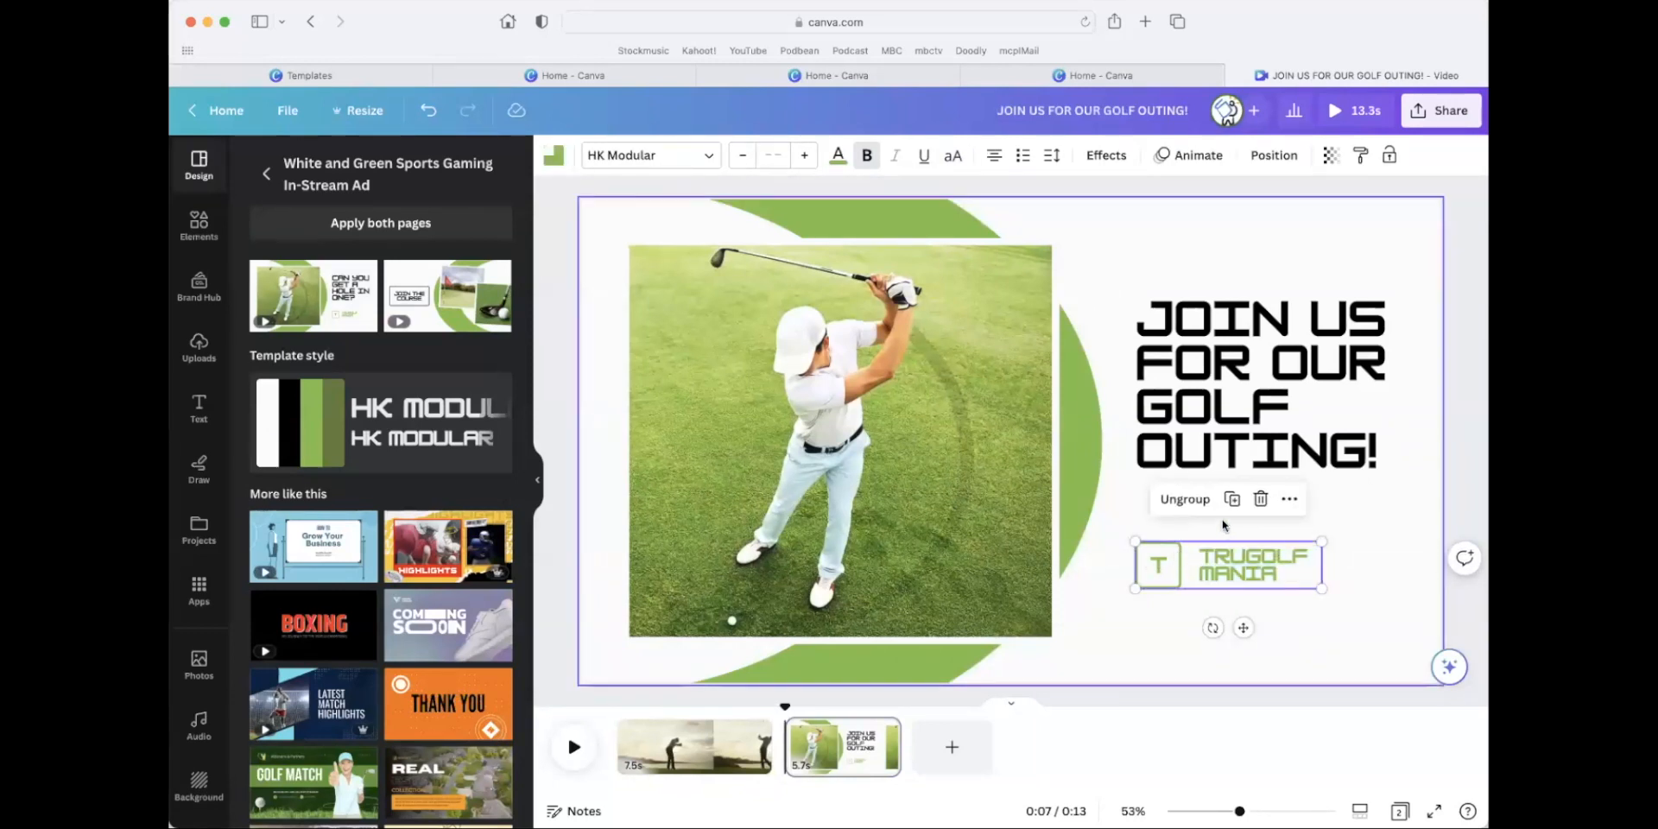
pyautogui.click(1261, 499)
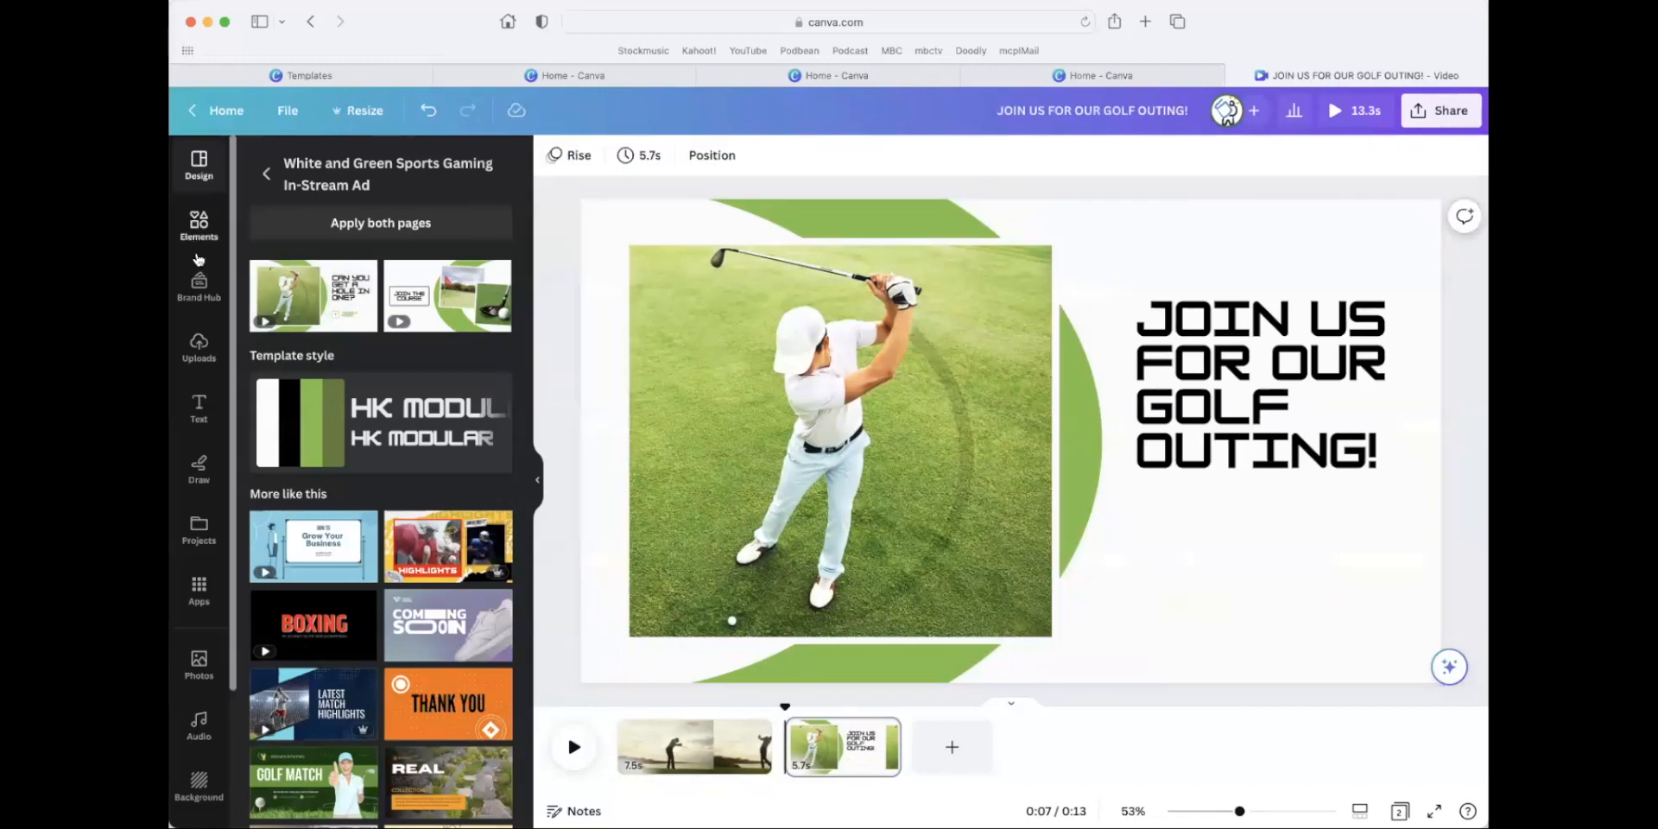
pyautogui.click(200, 227)
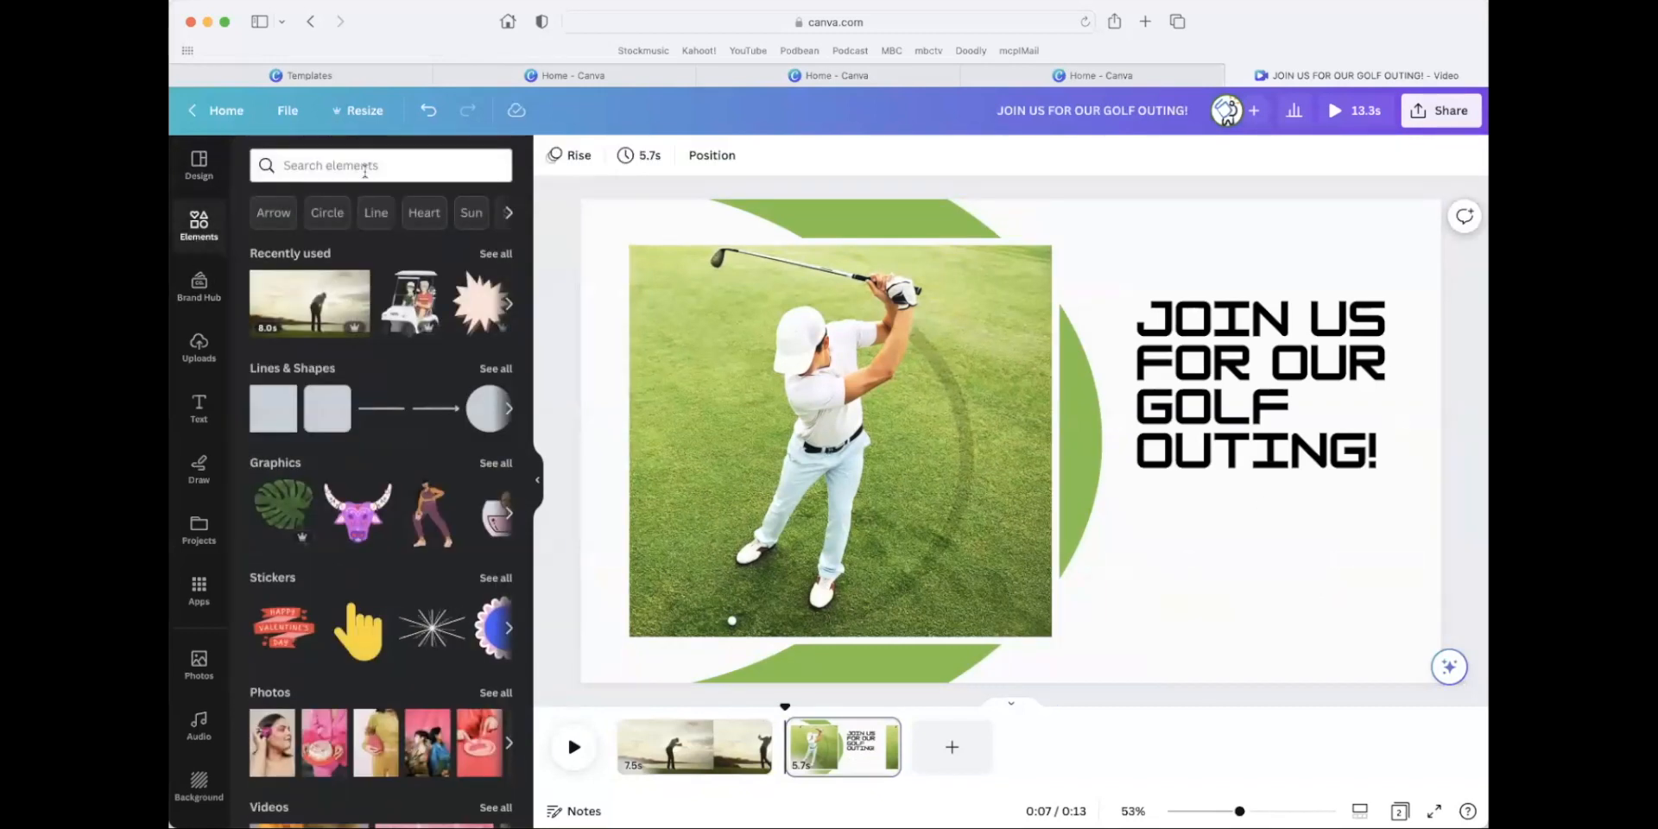
pyautogui.click(364, 166)
pyautogui.write('logo')
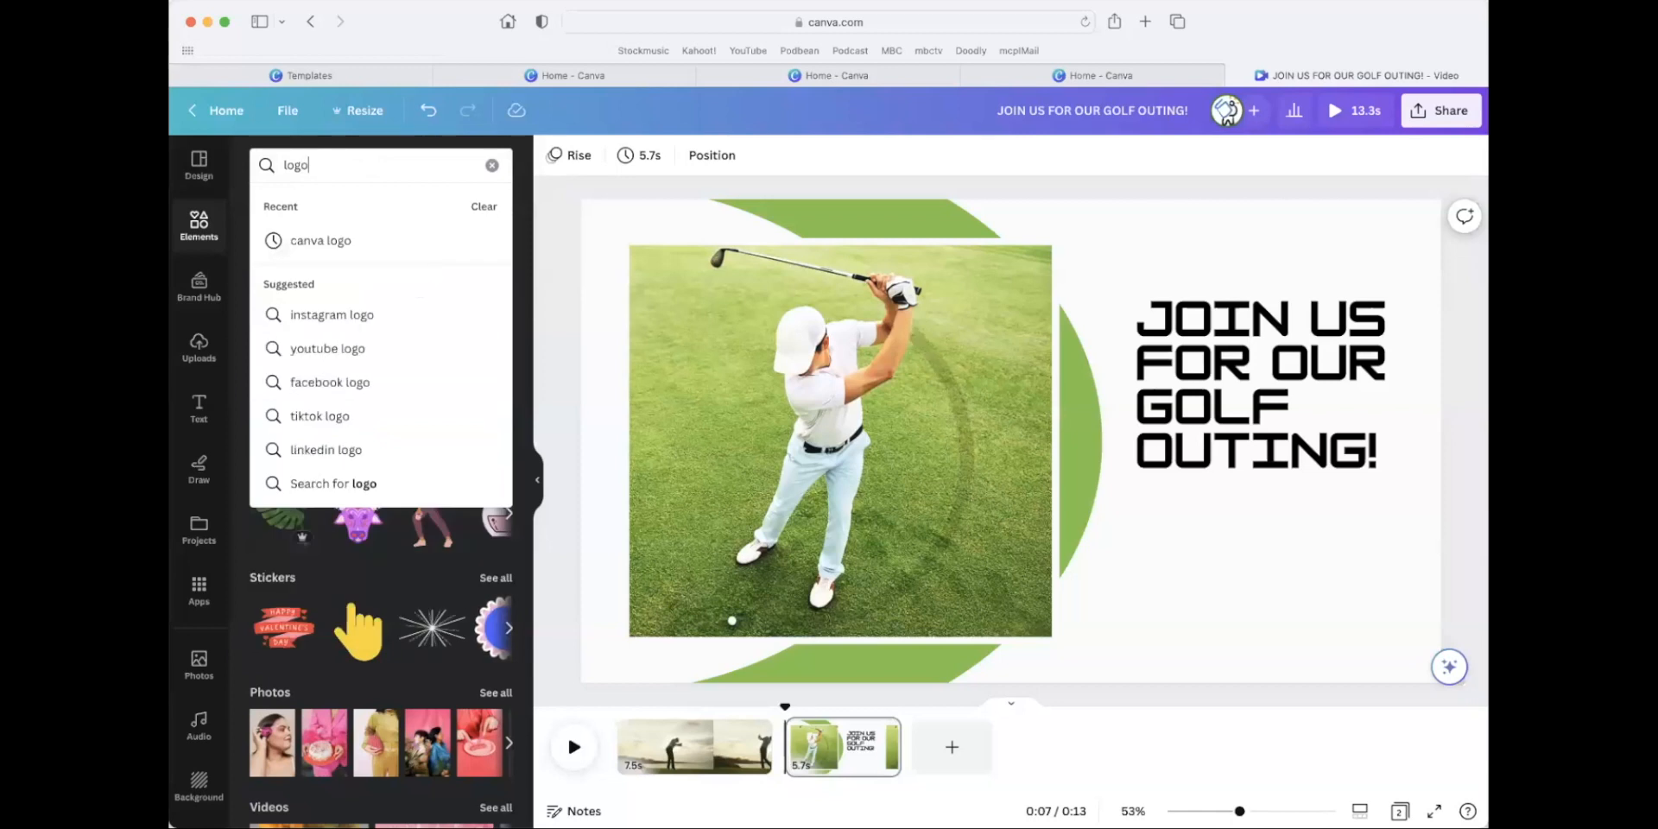
# Search the uploads for "logo", add the Middle Country Public Library logo, and shrink and place it below the headline.
pyautogui.click(204, 354)
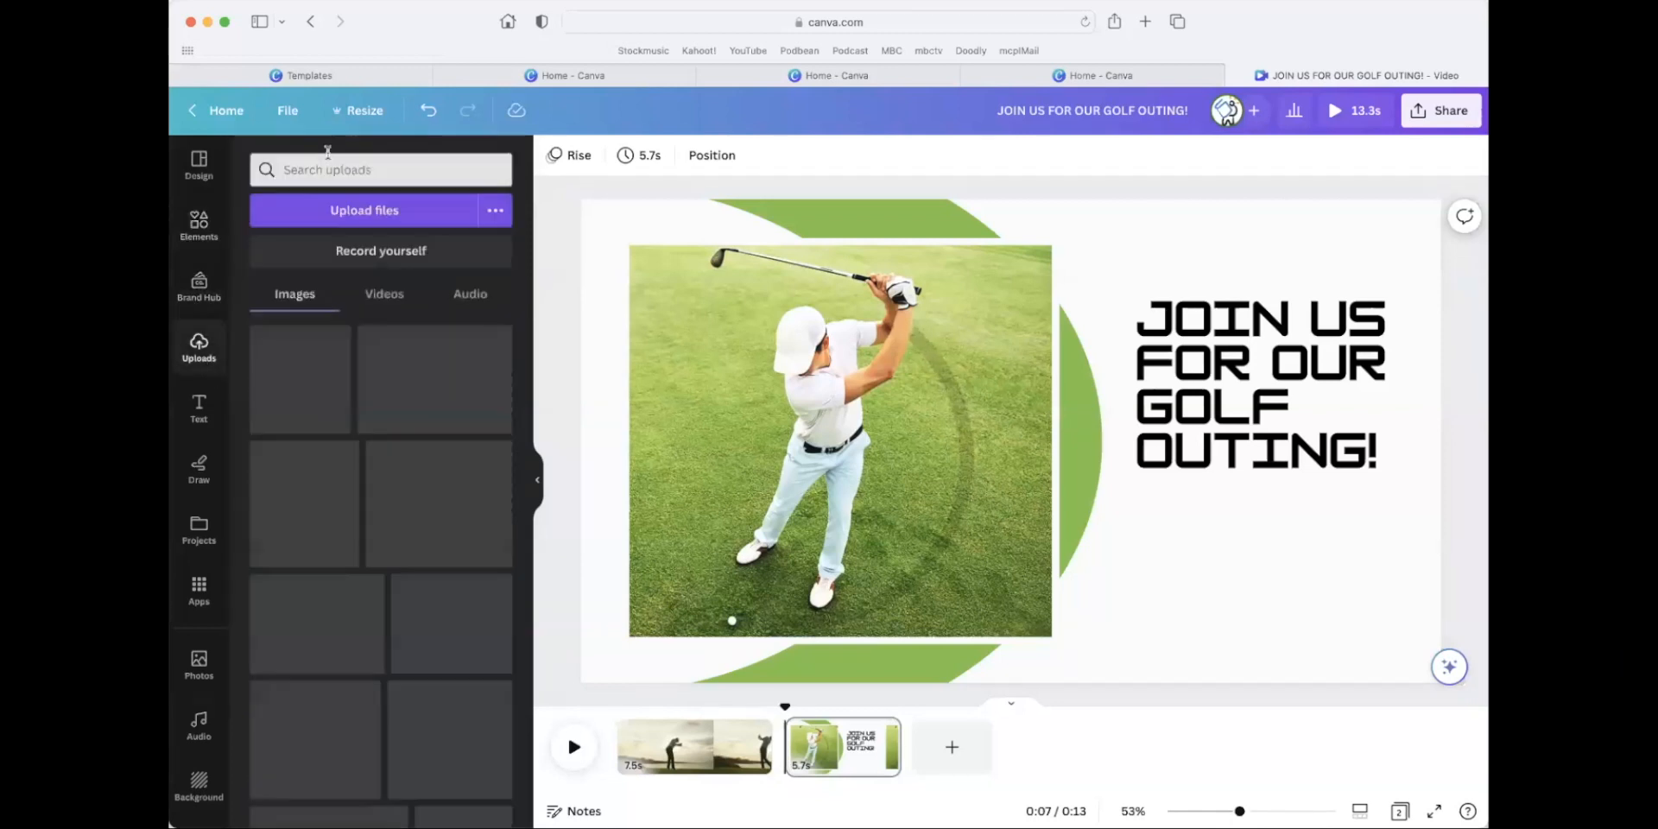
pyautogui.click(328, 155)
pyautogui.write('logo')
pyautogui.press('Return')
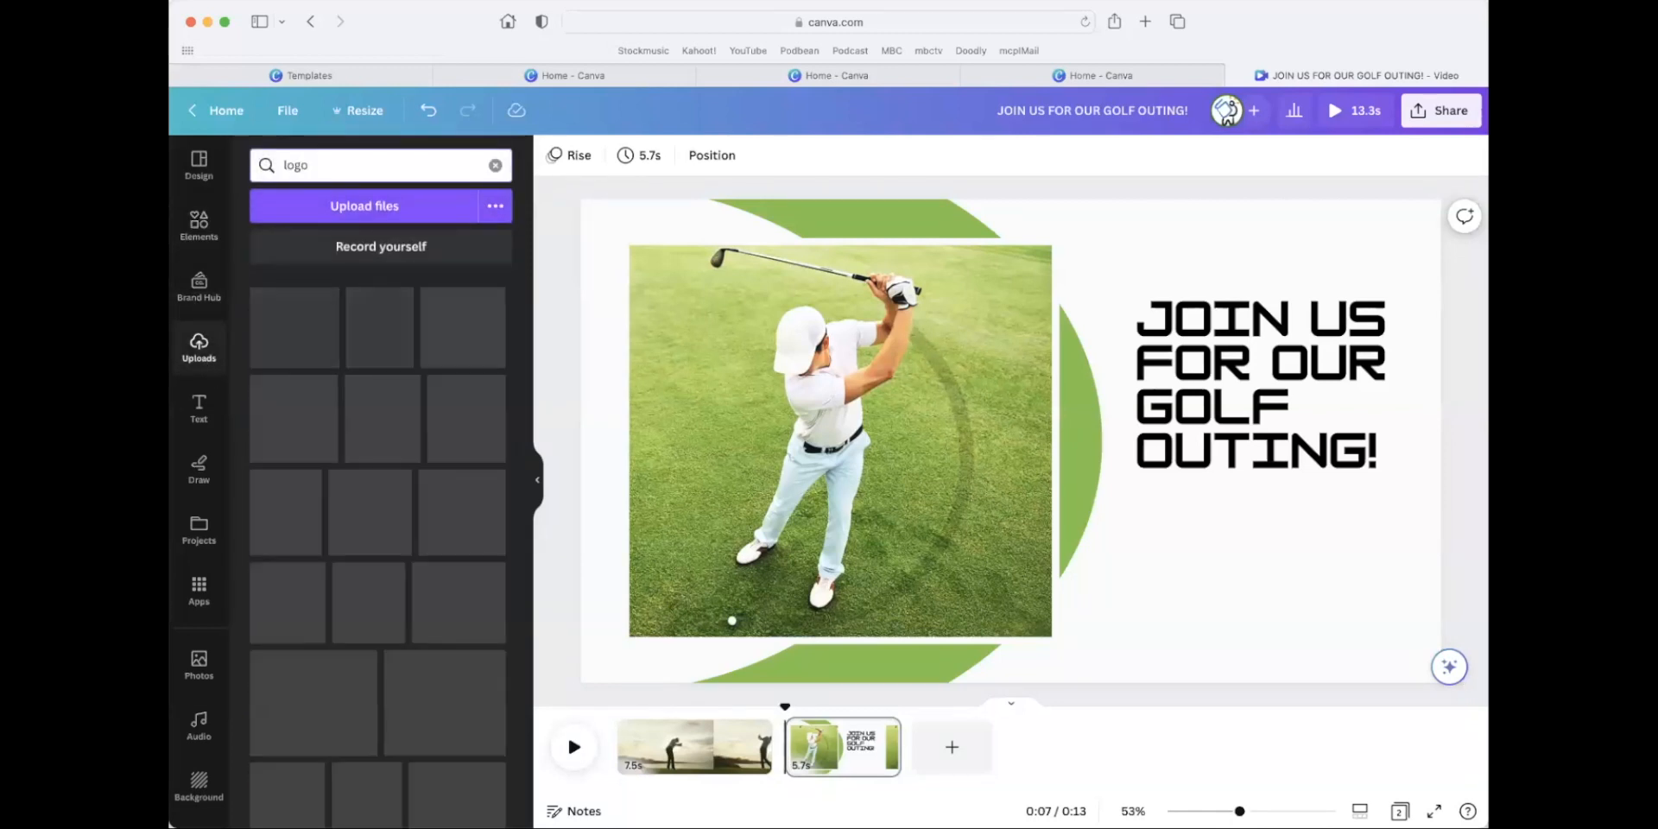
pyautogui.click(363, 484)
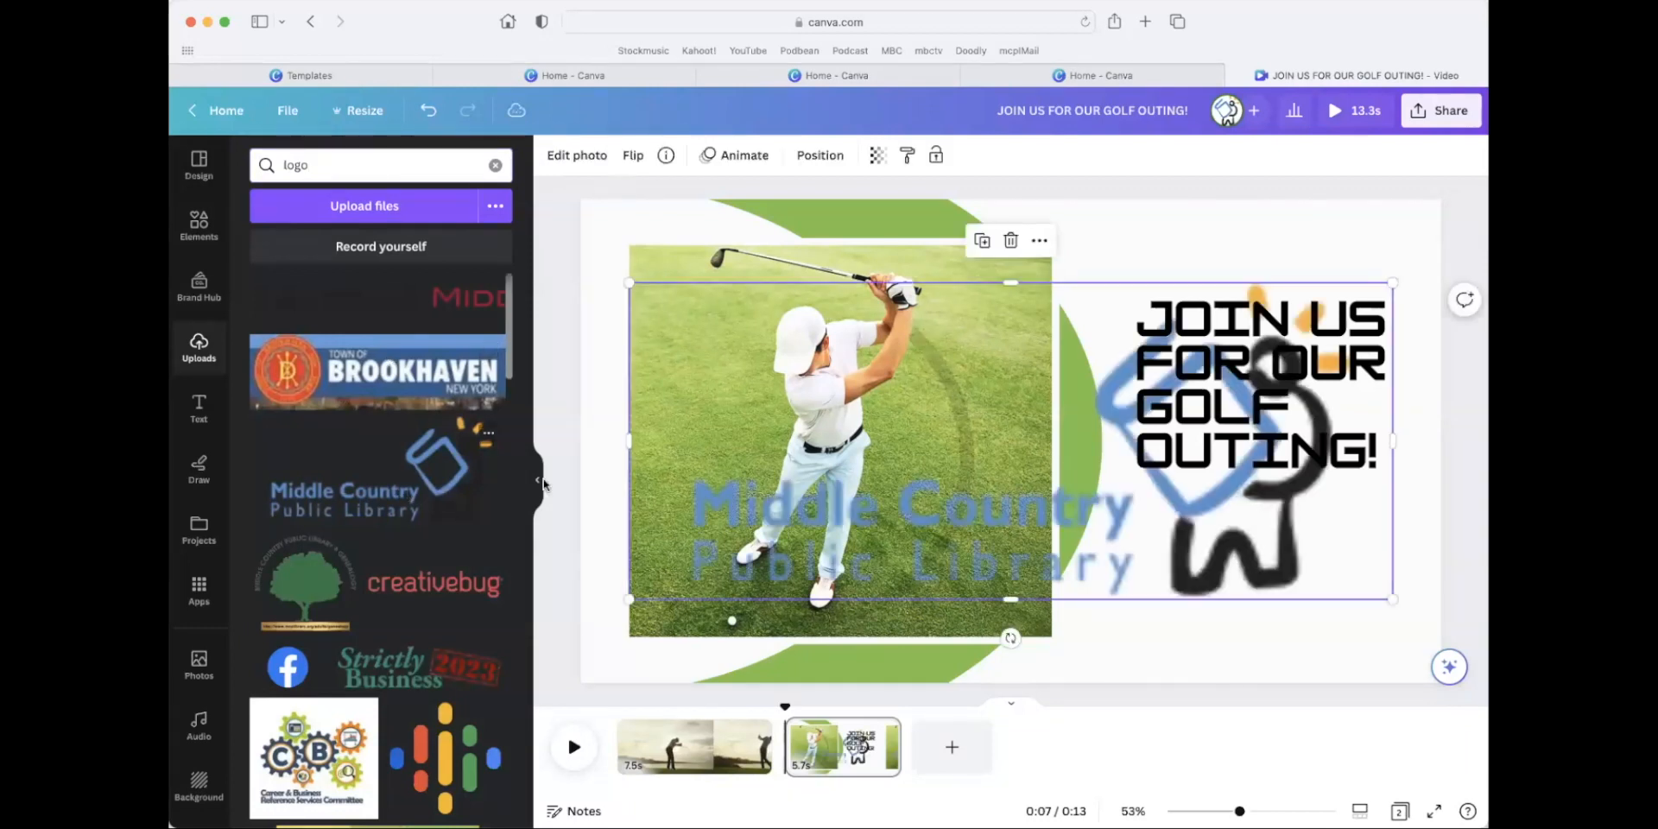
pyautogui.moveTo(629, 282); pyautogui.dragTo(1155, 409)
pyautogui.moveTo(1301, 553); pyautogui.dragTo(1302, 598)
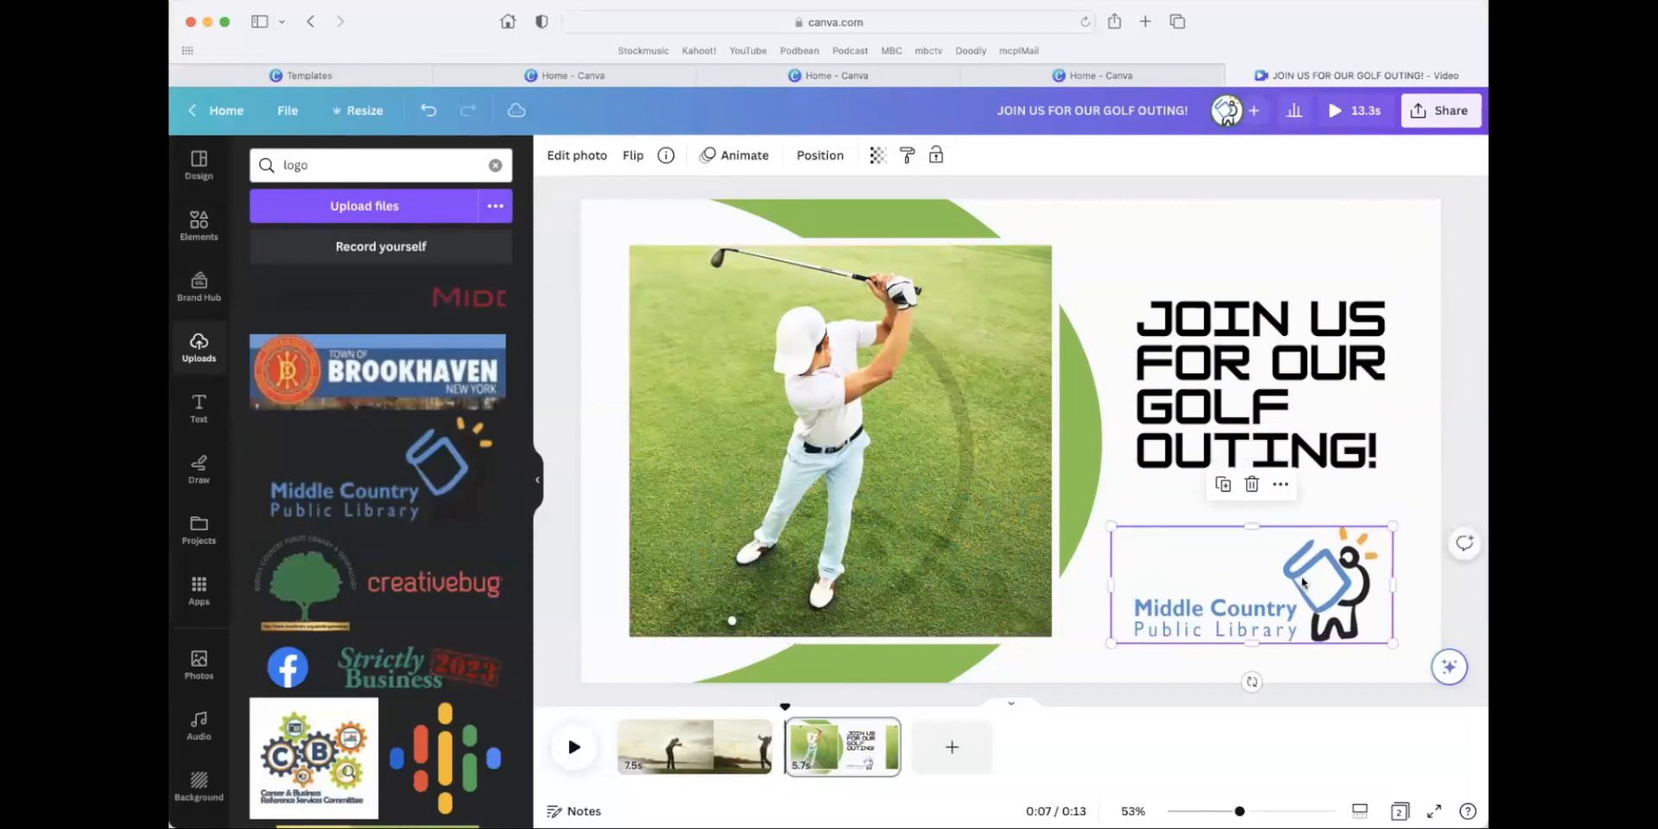
# Deselect the logo and play the two-page video from the start as a preview.
pyautogui.click(1239, 253)
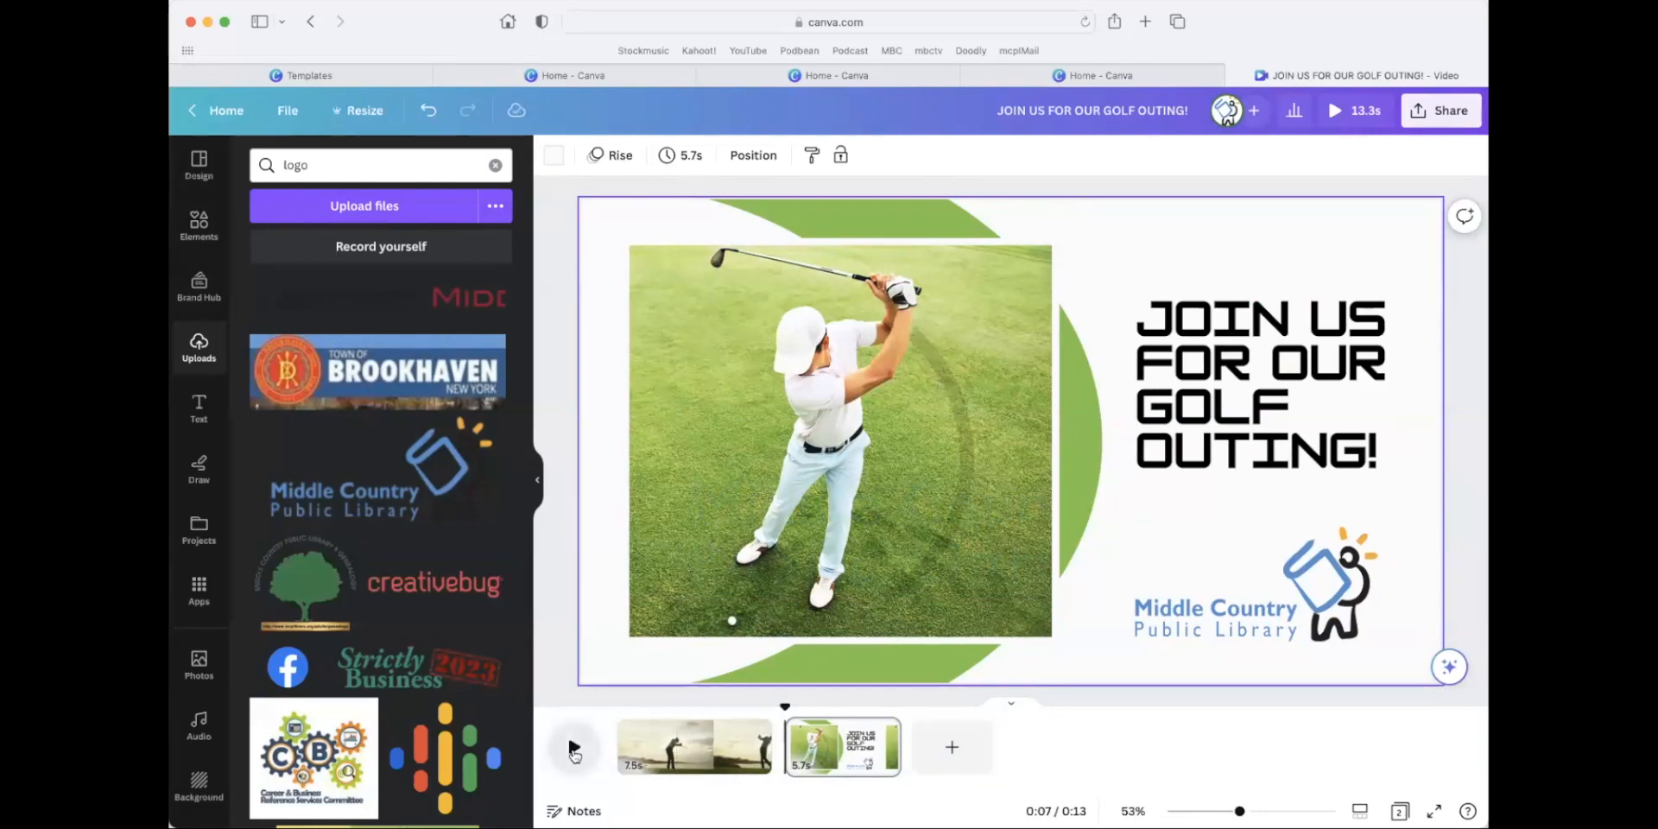
pyautogui.click(574, 747)
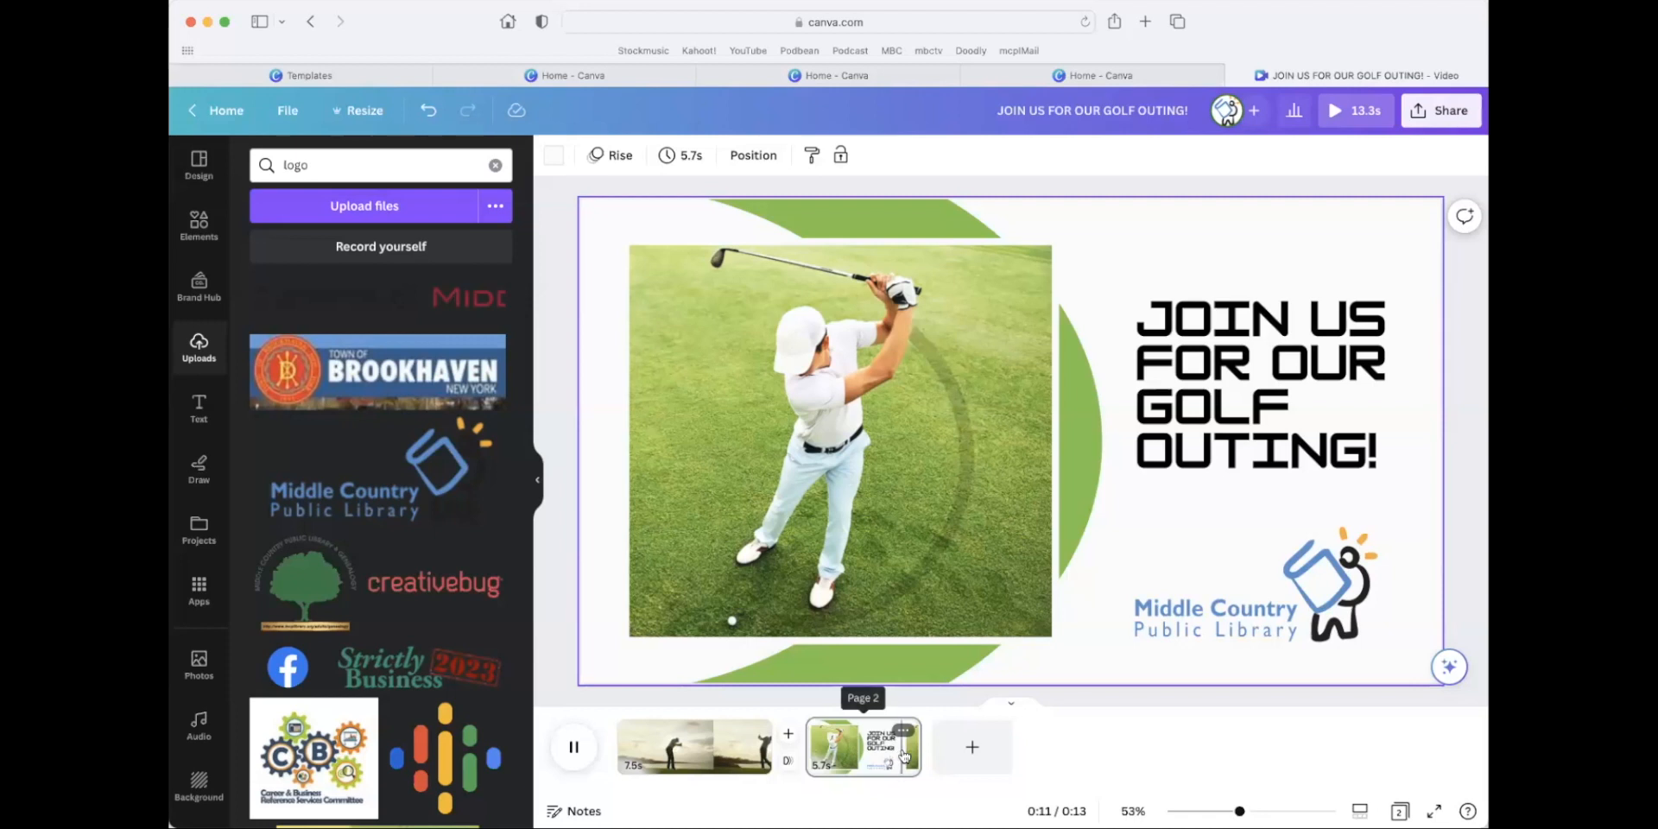
pyautogui.click(575, 748)
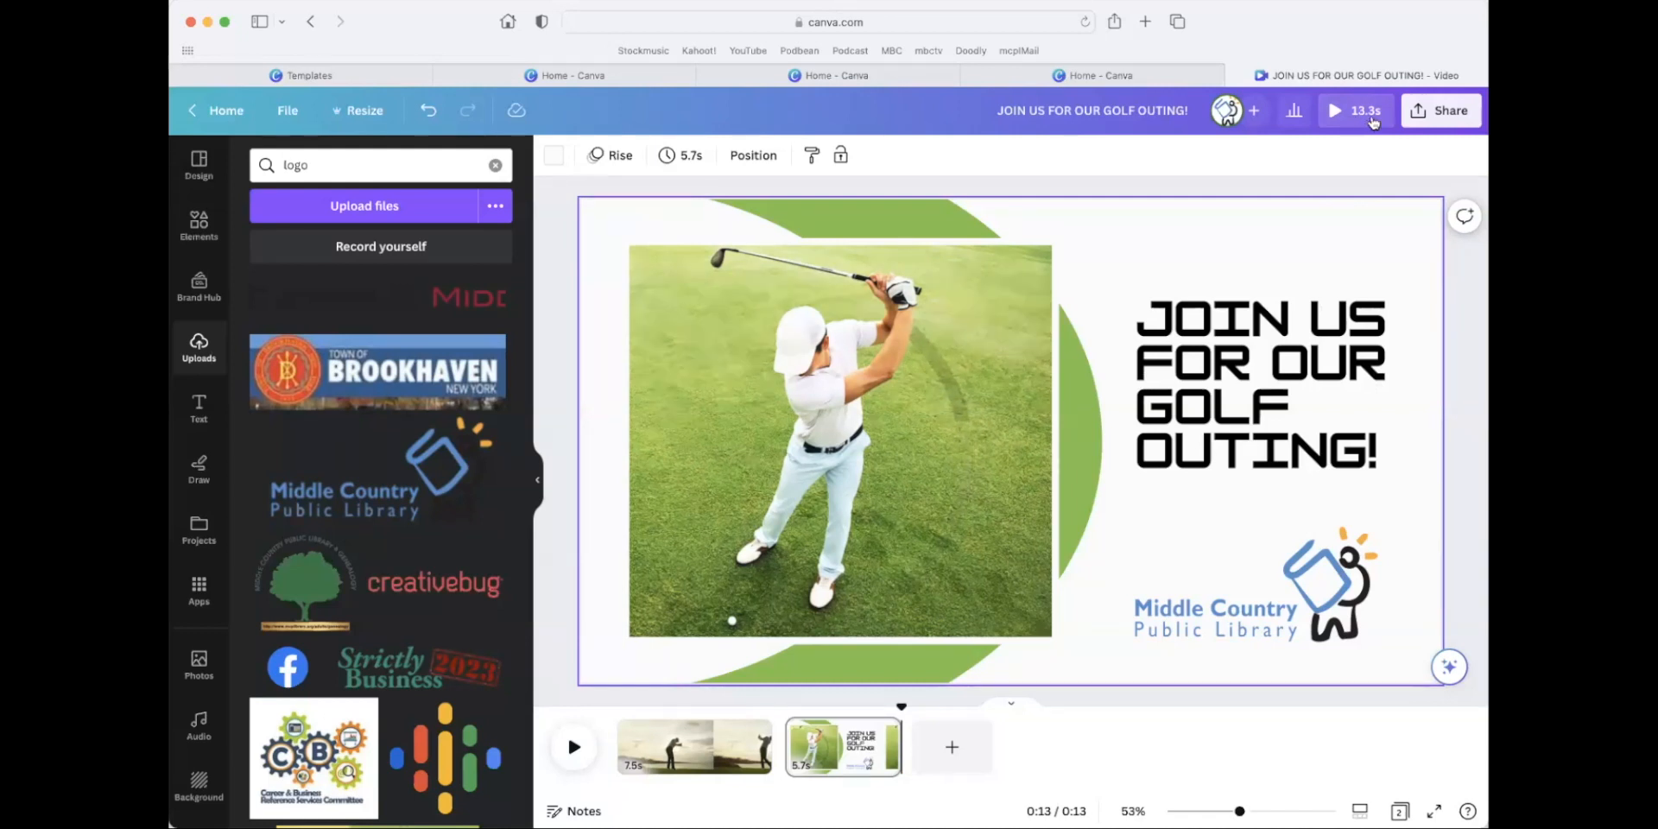
# Search the video elements for "golf cart" and add the 20-second clip of the red golf cart on the path as a third page.
pyautogui.click(201, 228)
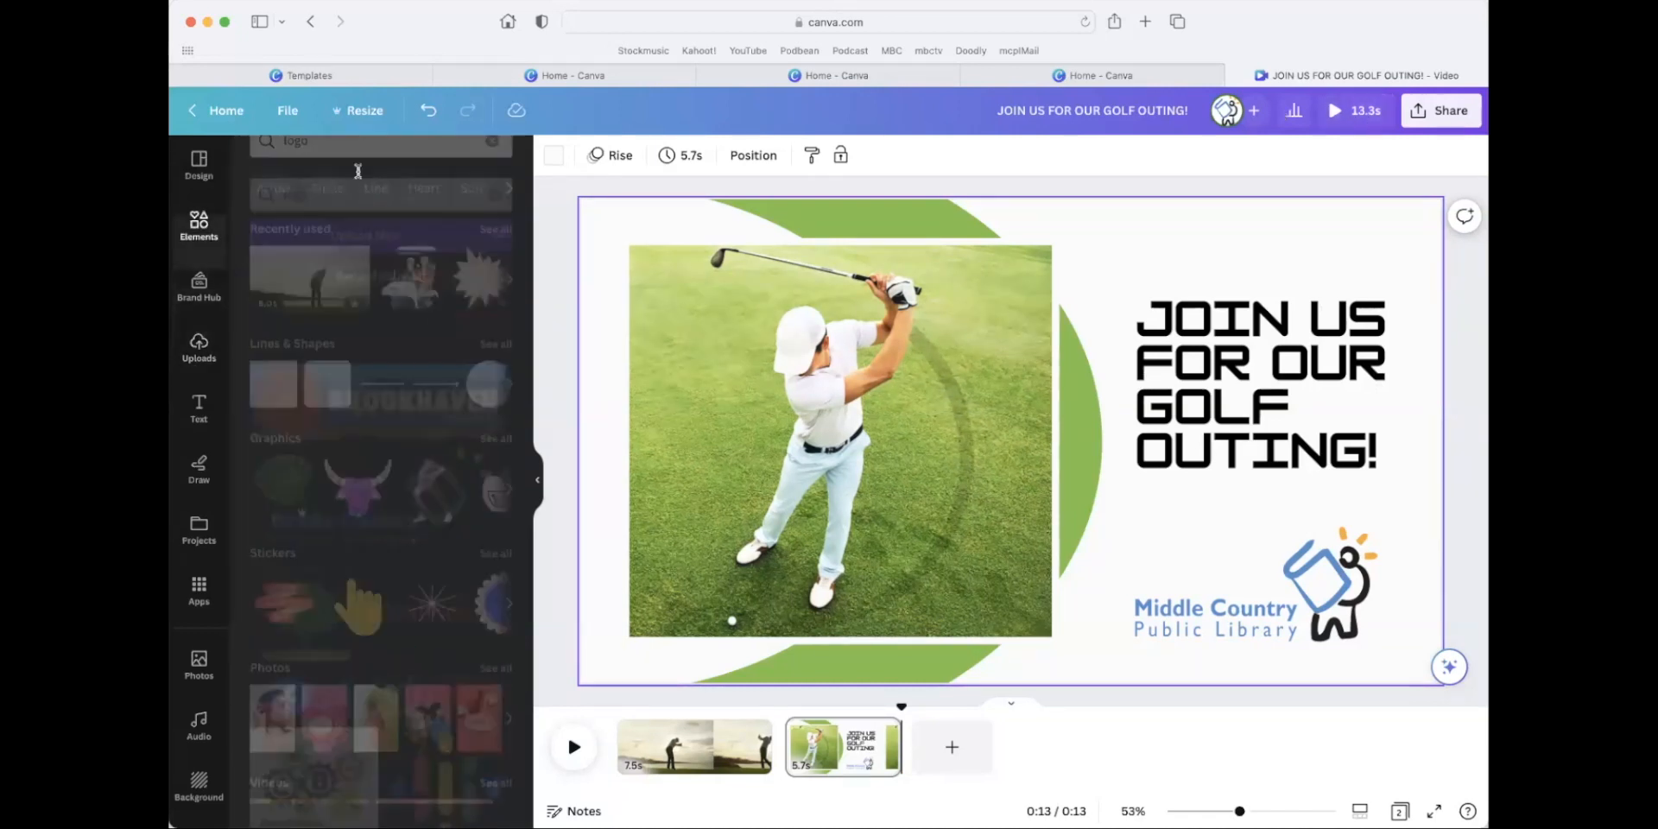
pyautogui.click(343, 176)
pyautogui.write('golf cart')
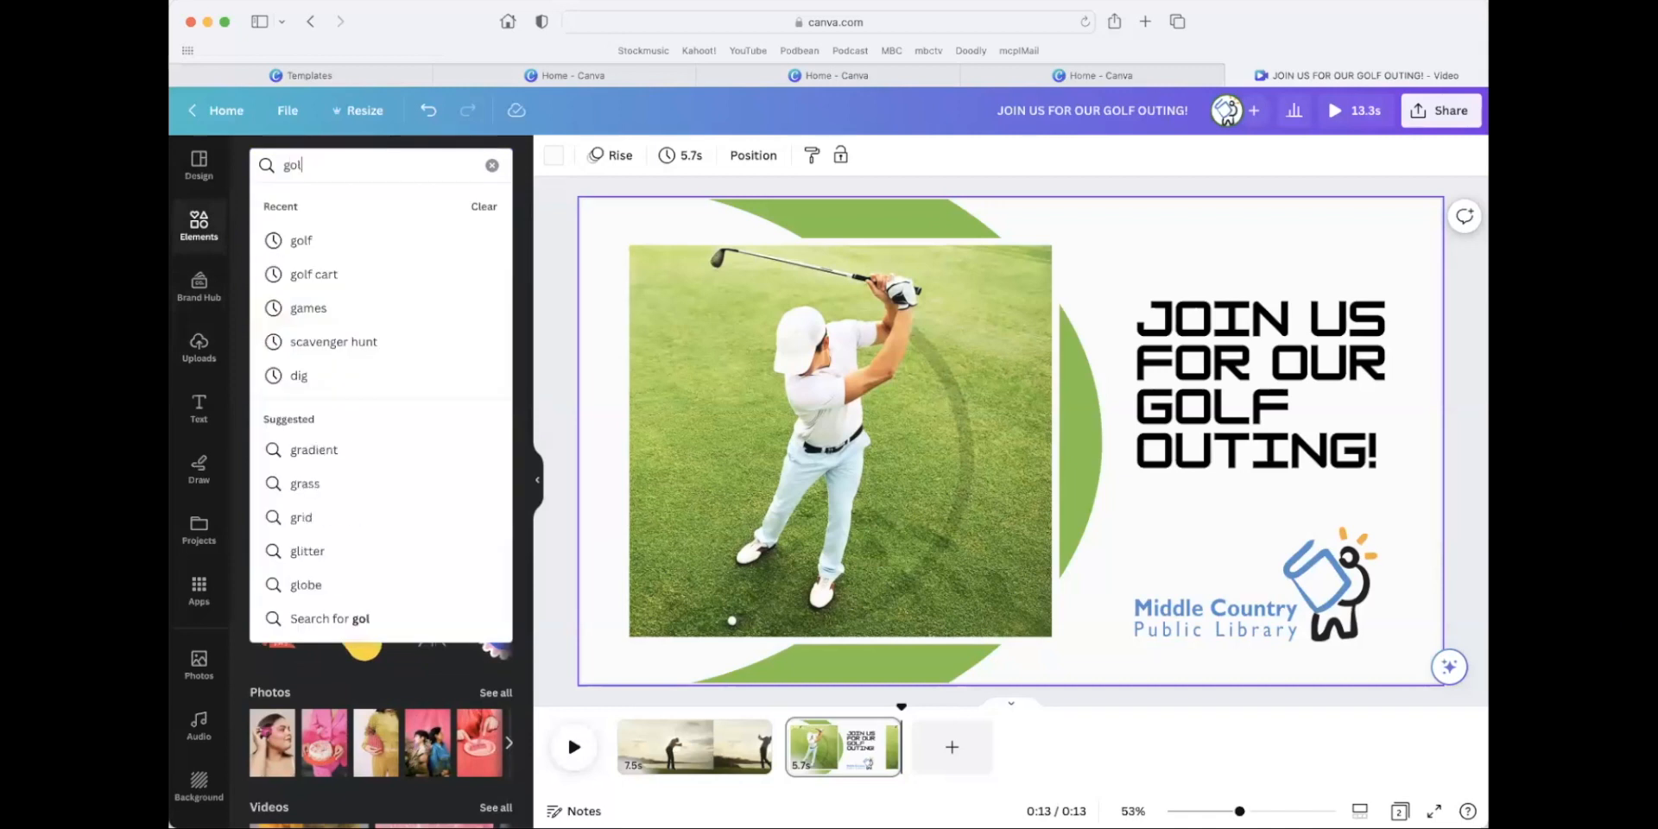
pyautogui.press('Return')
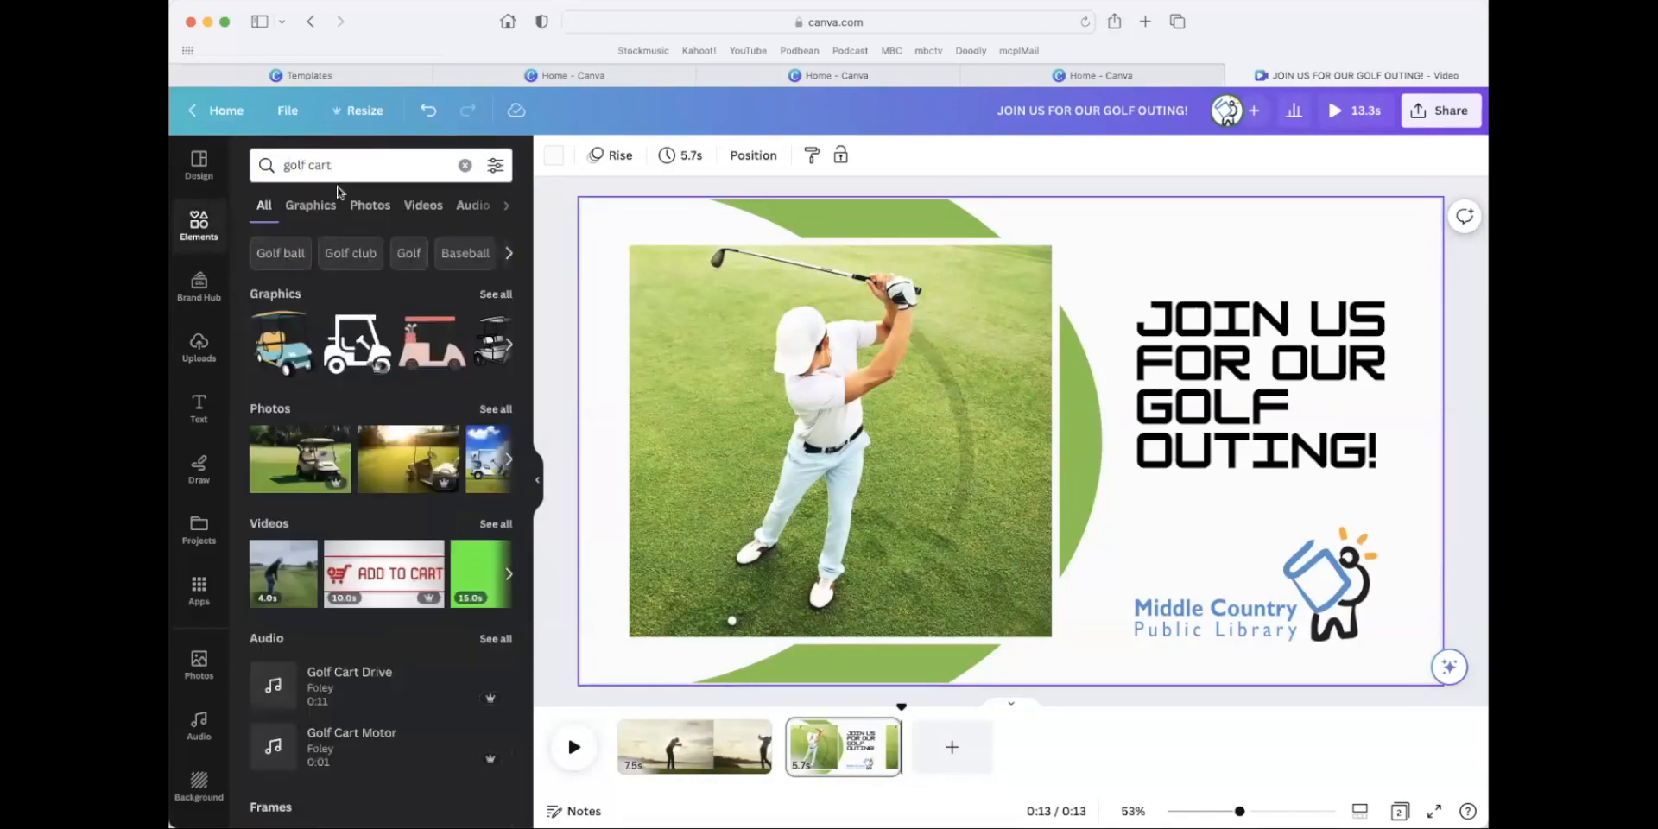
pyautogui.click(424, 204)
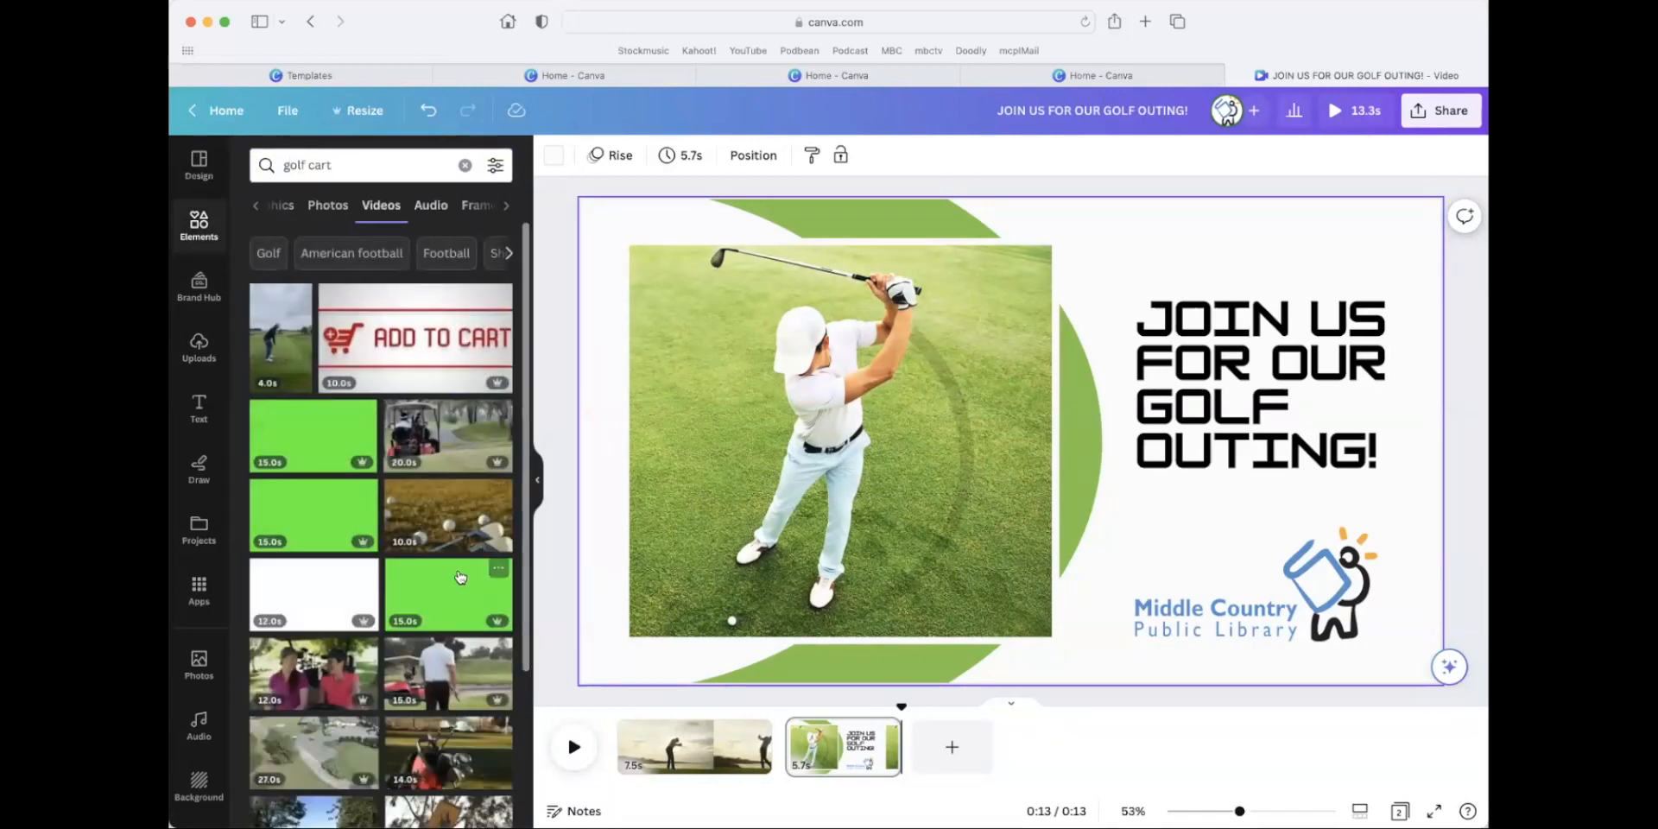
pyautogui.moveTo(438, 442); pyautogui.dragTo(930, 753)
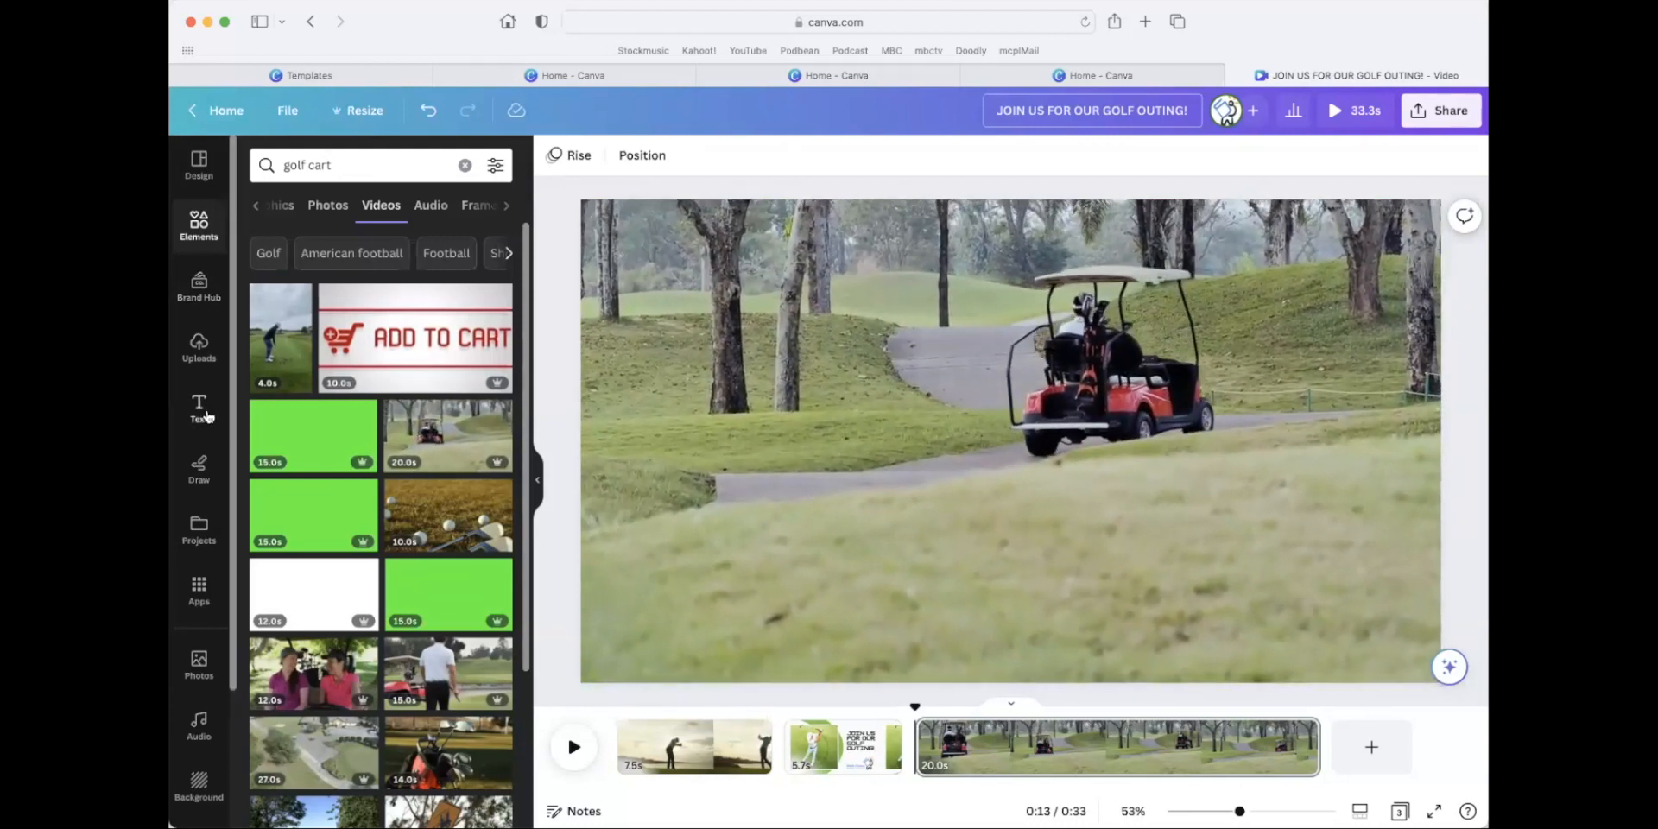
# Add a default heading to the golf cart page and place it over the grass in the lower right of the frame.
pyautogui.click(200, 409)
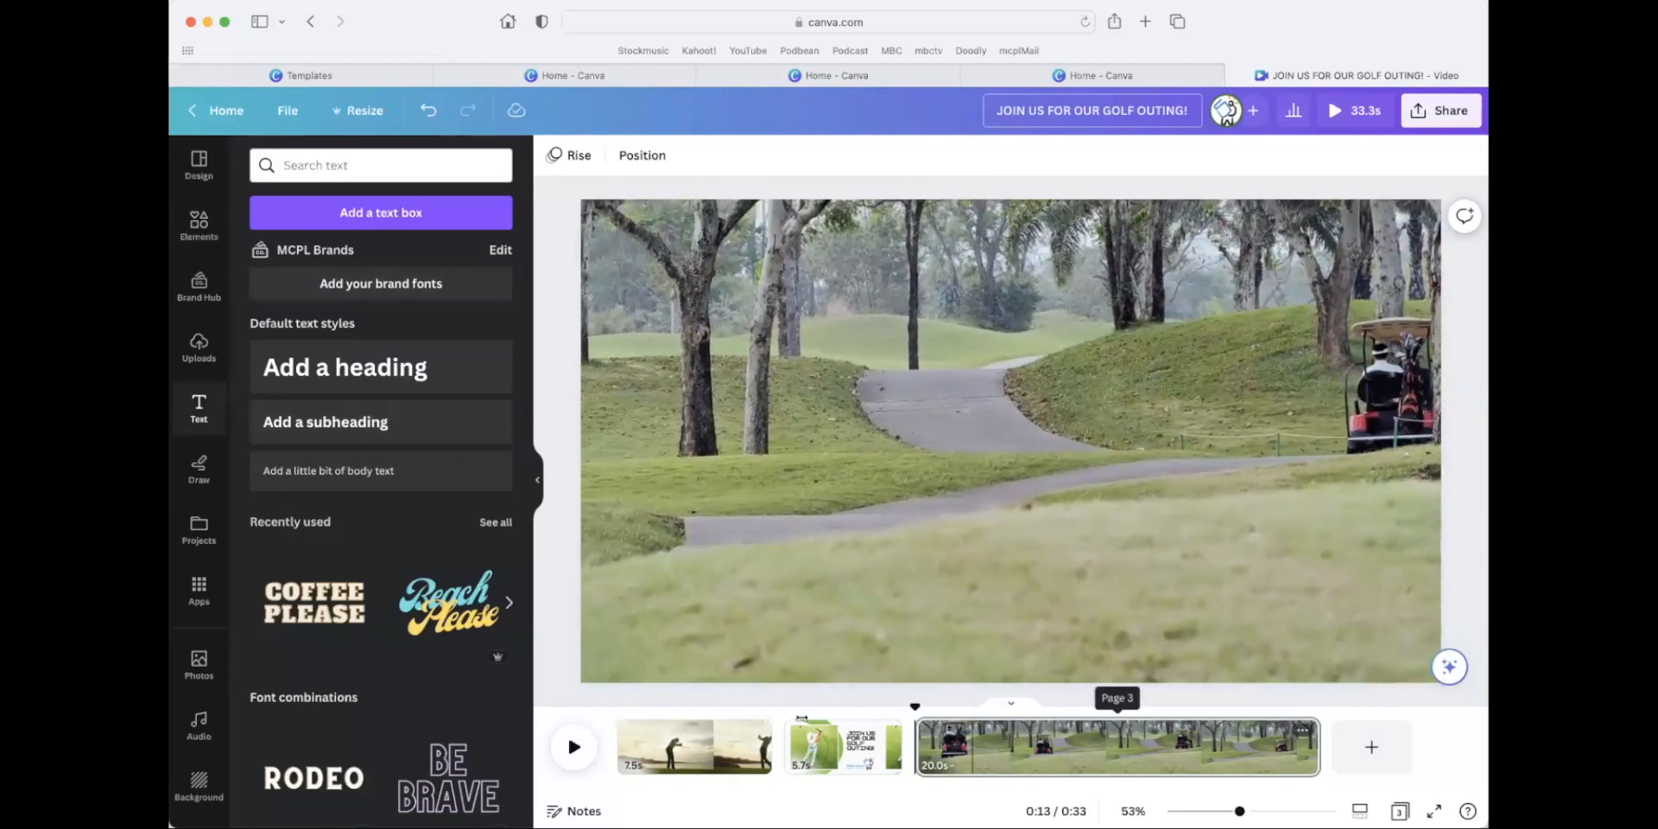
pyautogui.click(346, 367)
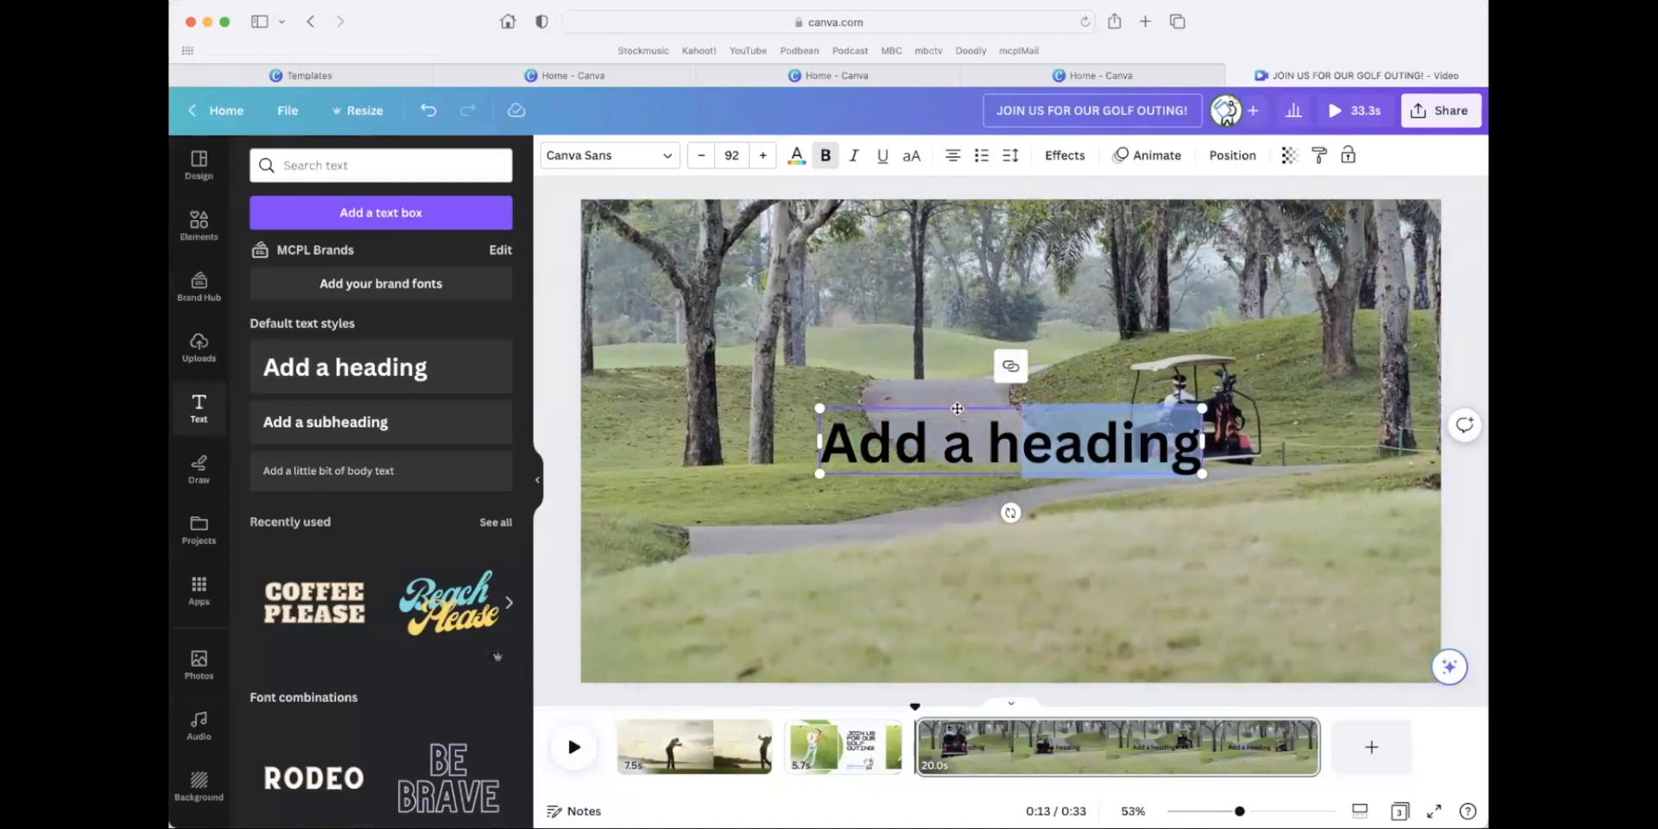
pyautogui.moveTo(946, 407); pyautogui.dragTo(1057, 561)
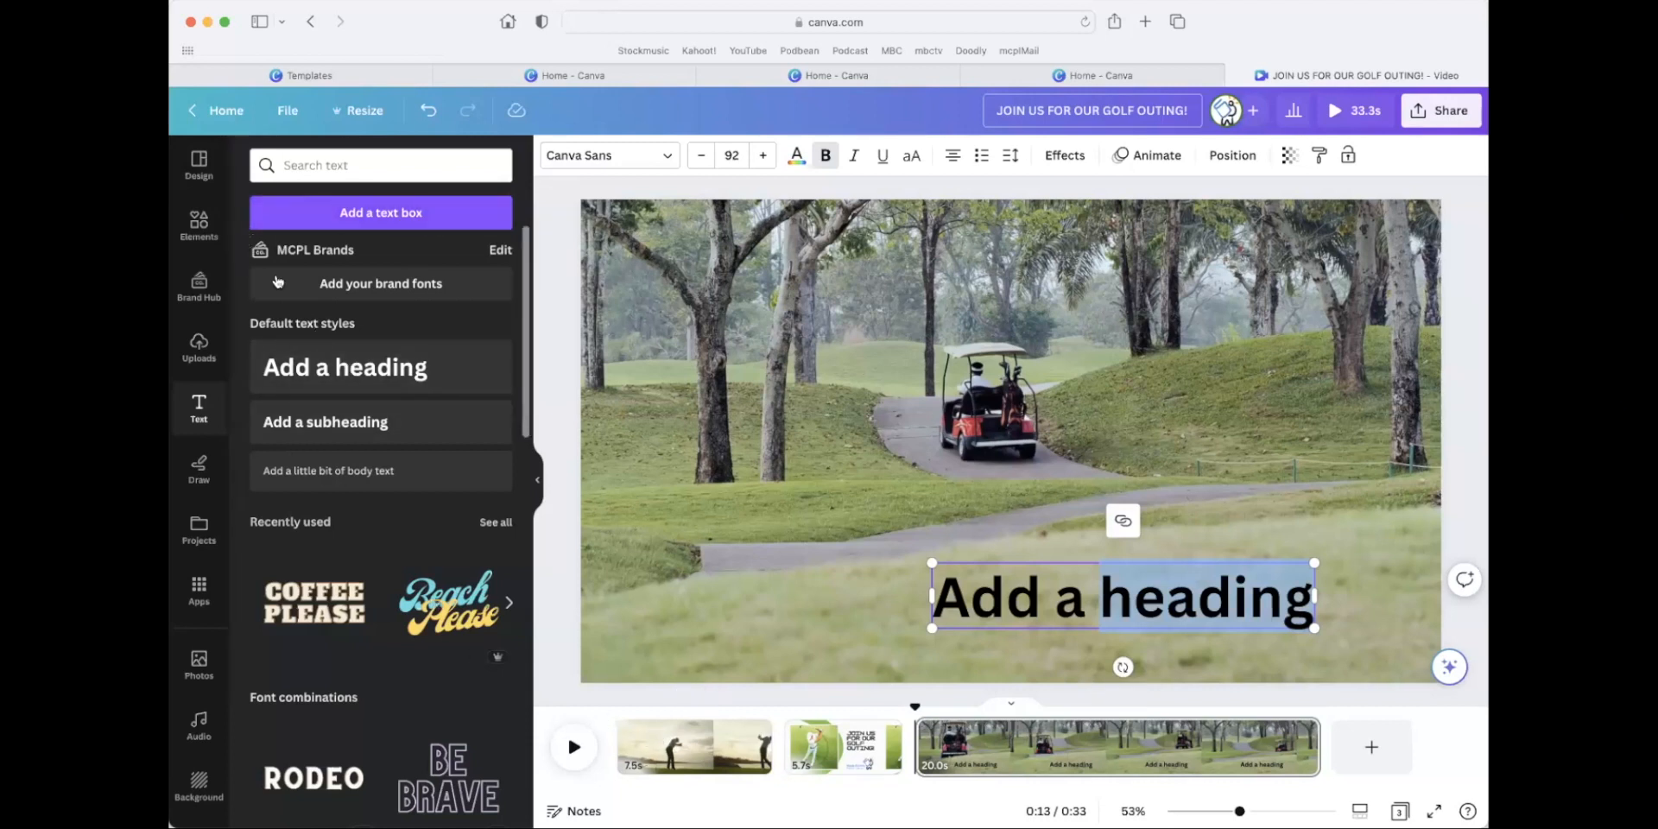
# Add the Ukulele Song audio track beneath the video pages and play the opening seconds to check it.
pyautogui.click(198, 727)
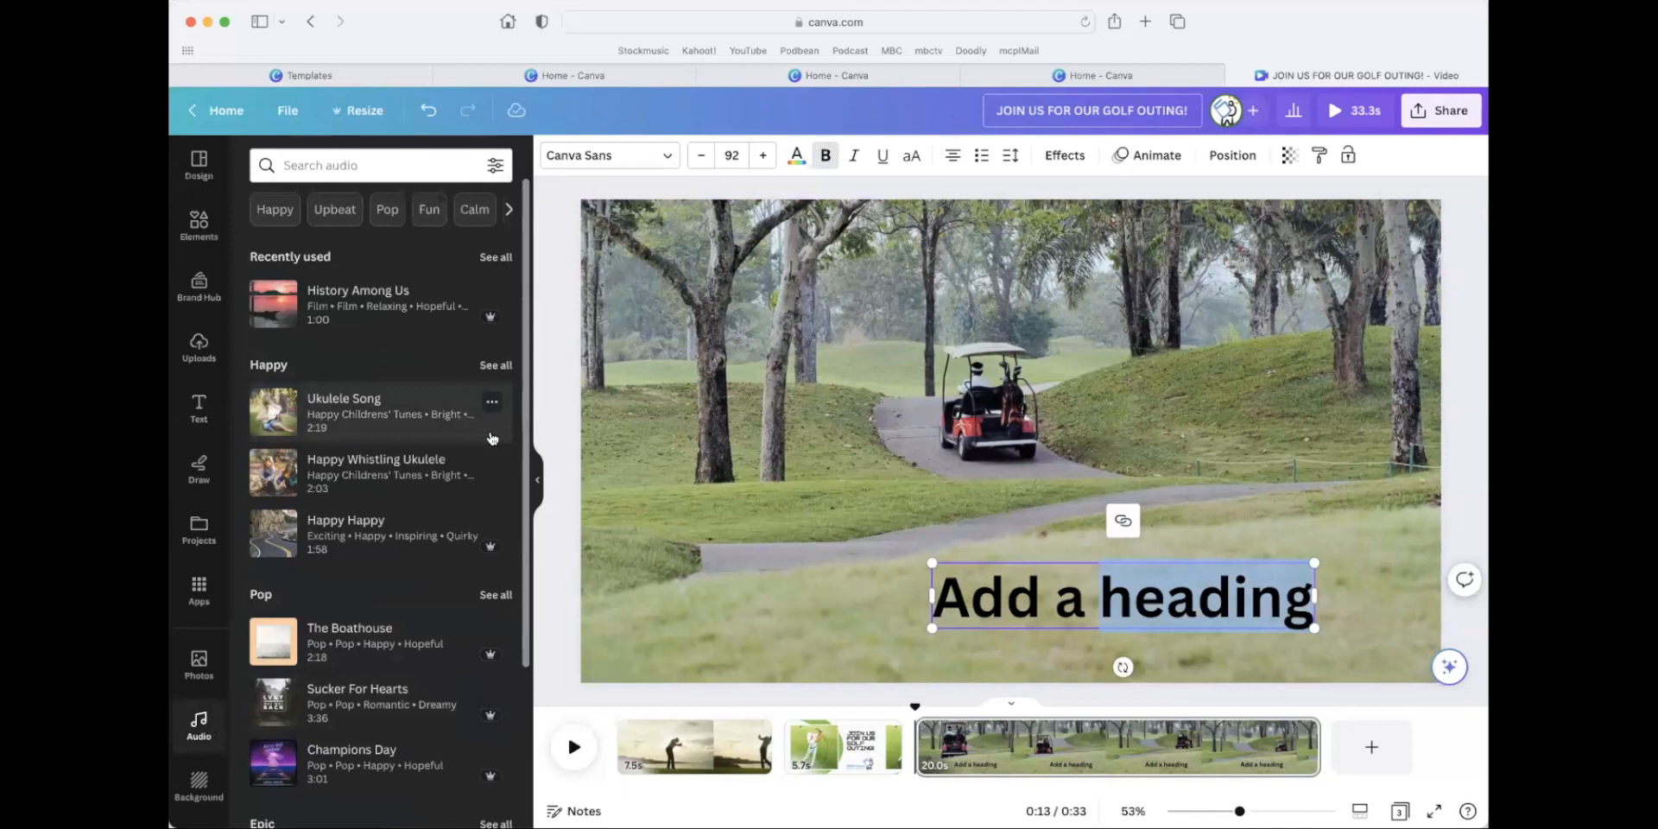
pyautogui.moveTo(344, 423); pyautogui.dragTo(648, 767)
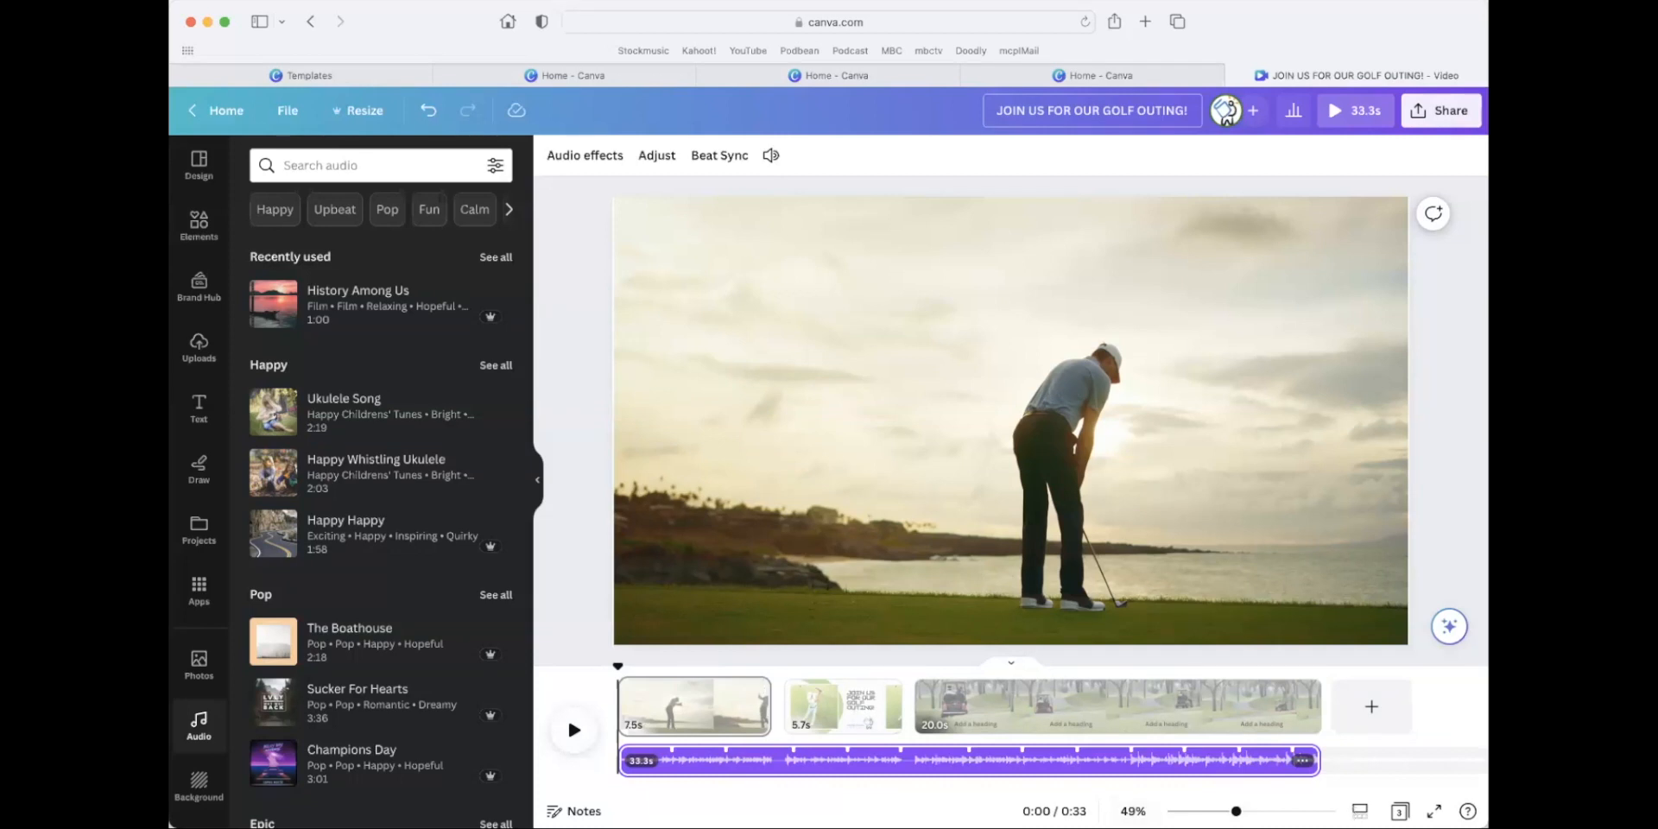
pyautogui.click(574, 731)
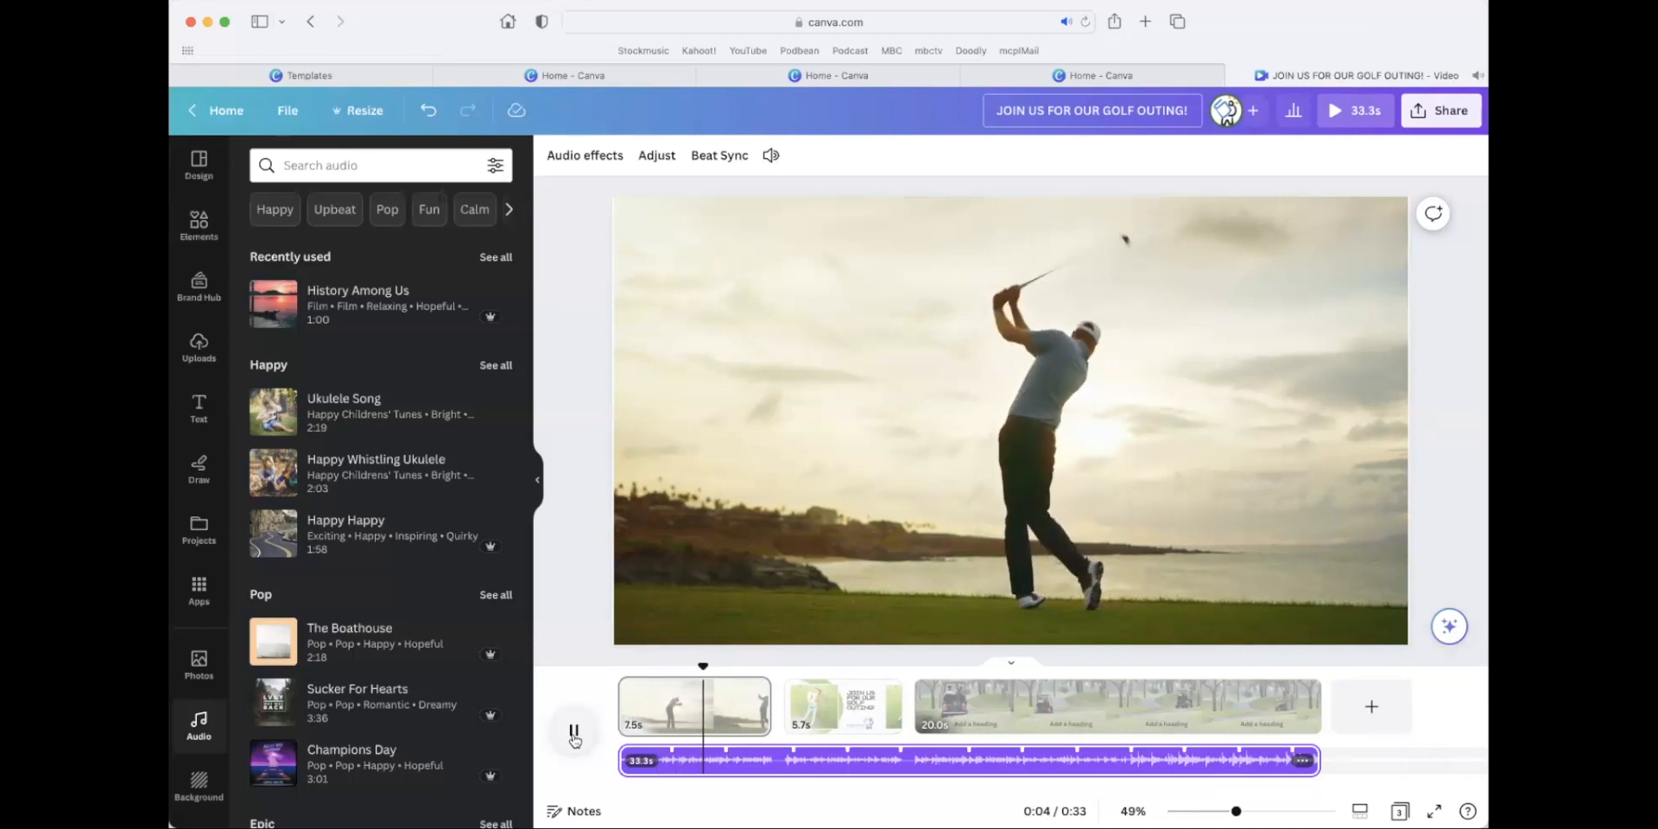
pyautogui.click(574, 734)
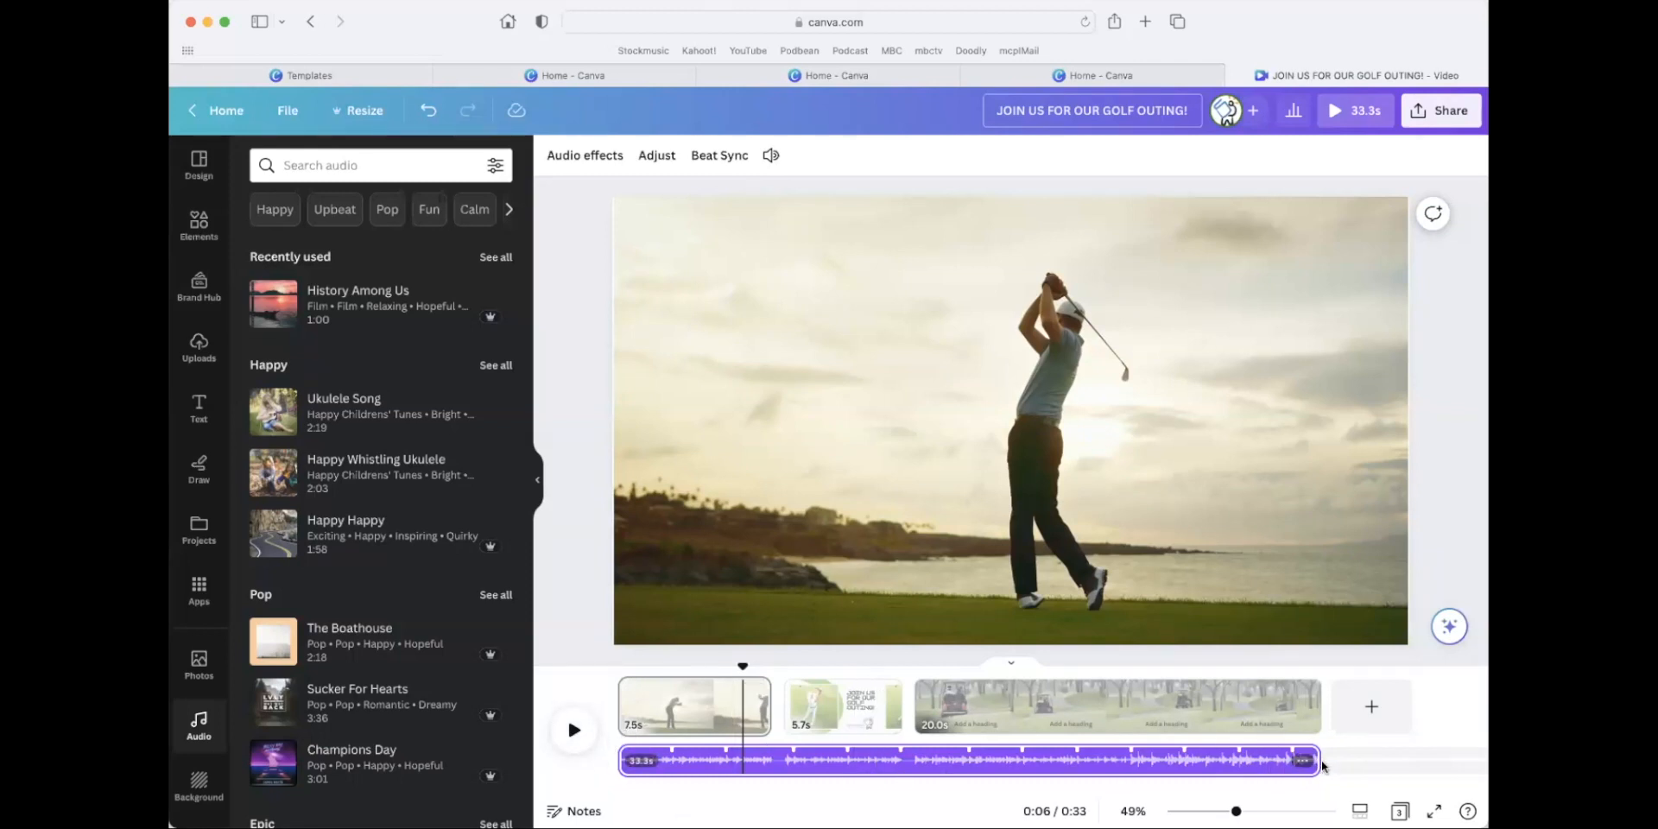
# Add the Sucker For Hearts audio as a second track beneath the Ukulele Song, starting about 2 seconds into the video.
pyautogui.hscroll(3, 1324, 763)
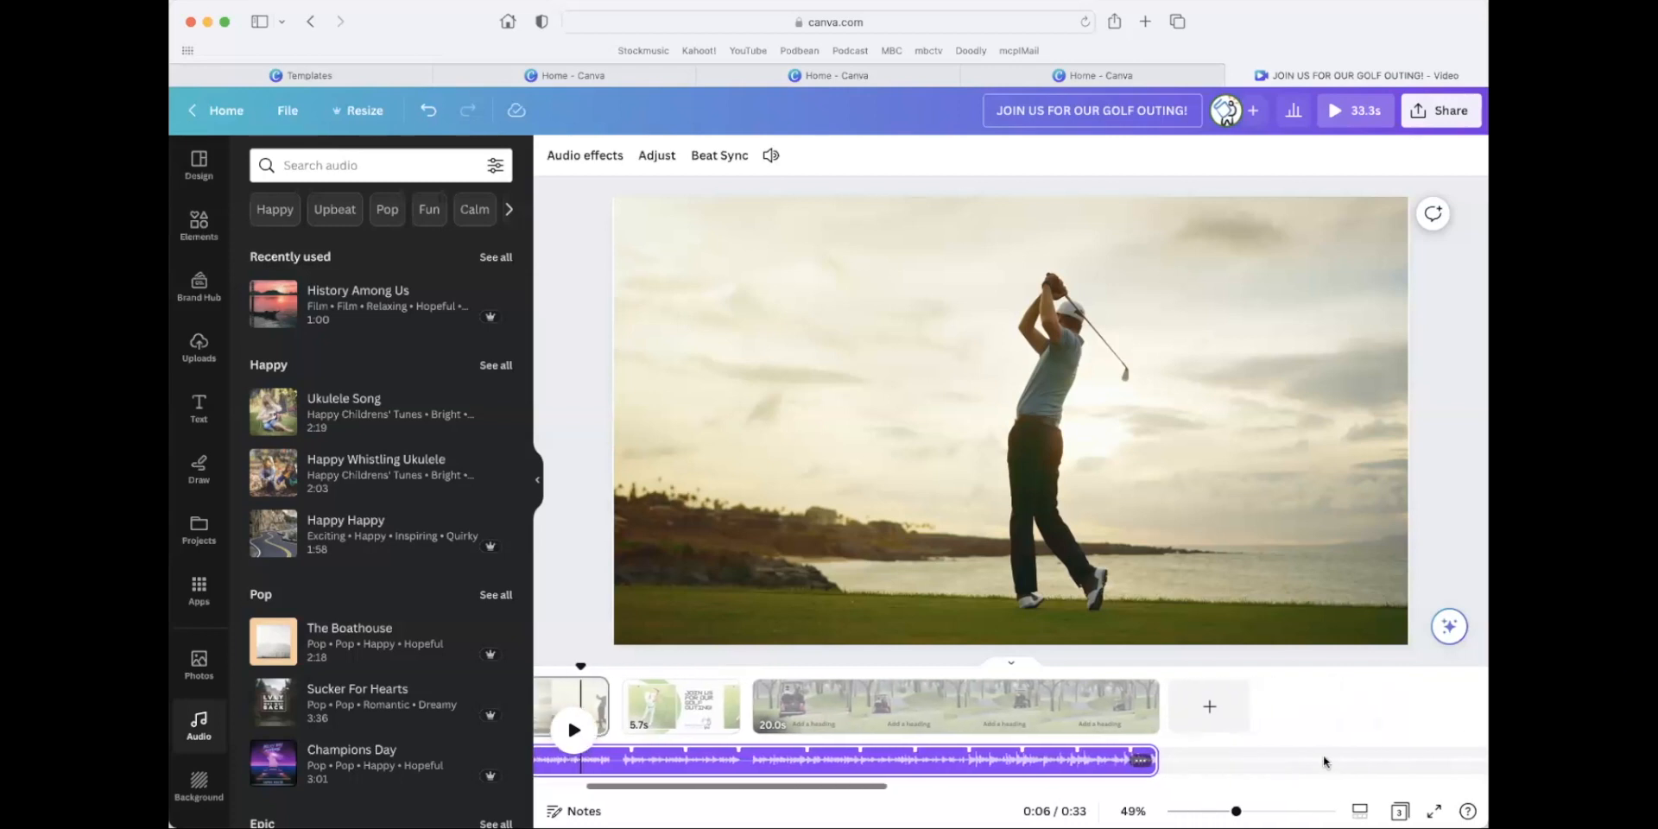
pyautogui.hscroll(-3, 1122, 764)
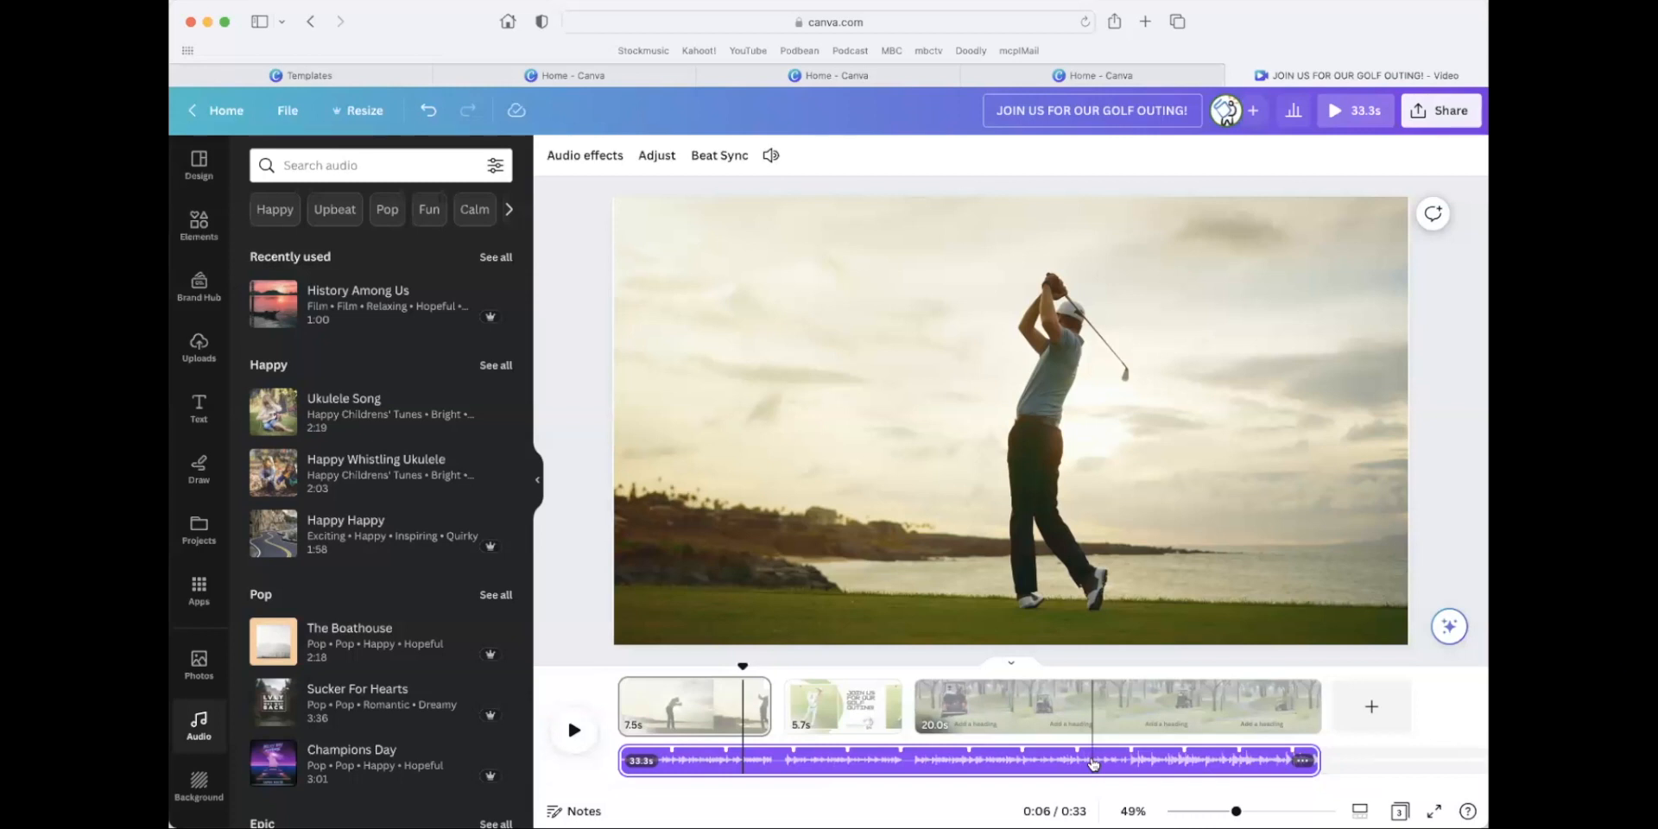
pyautogui.moveTo(281, 699); pyautogui.dragTo(678, 761)
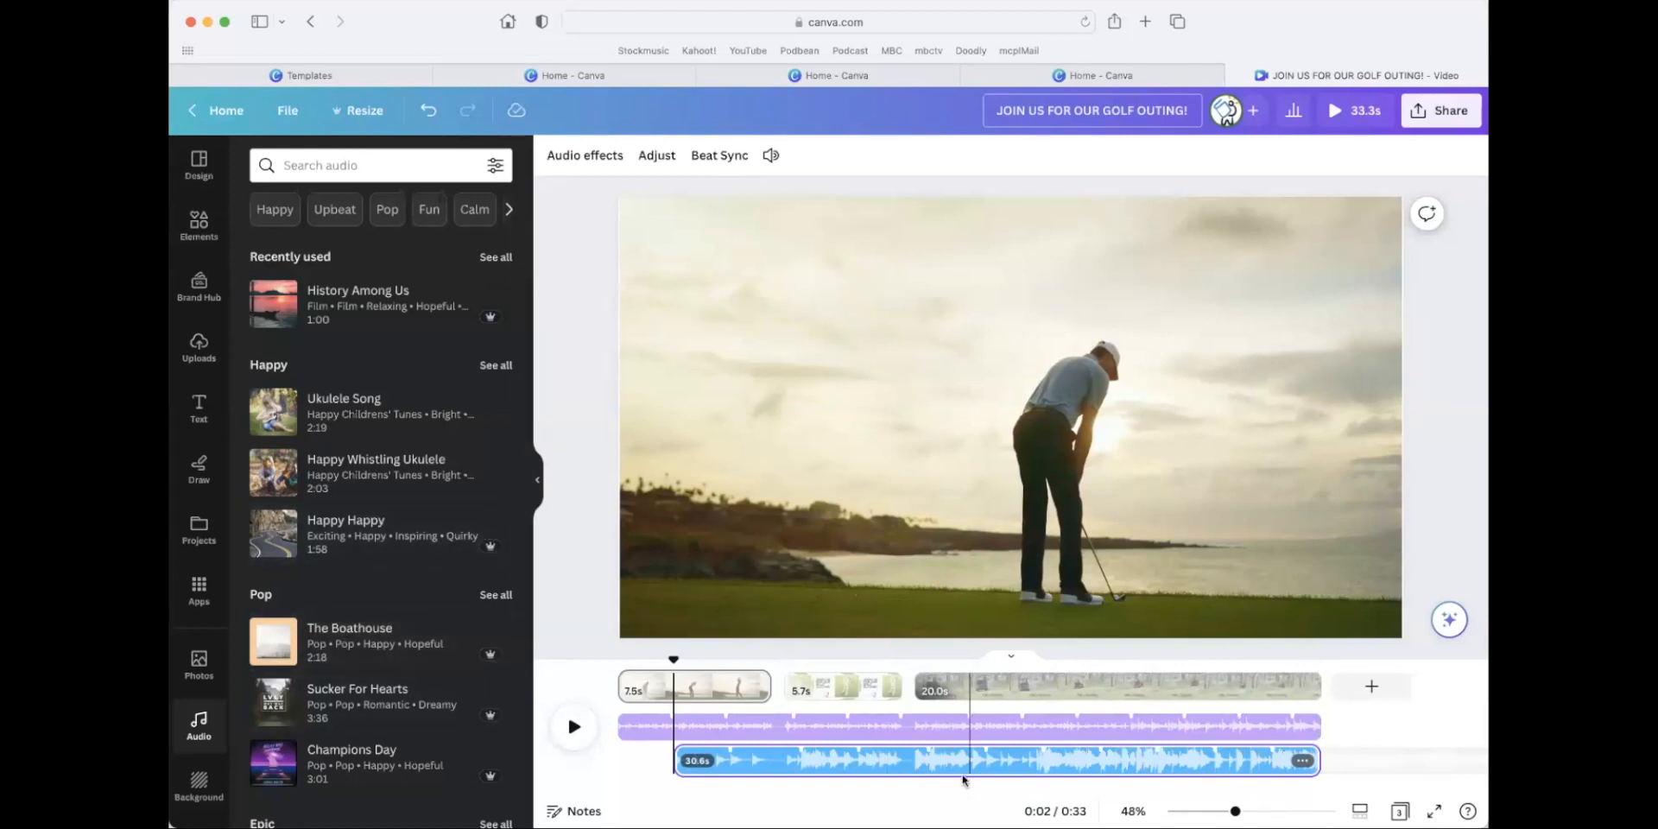
# Search the audio library for "corporate upbeat" music.
pyautogui.click(357, 166)
pyautogui.write('upbe')
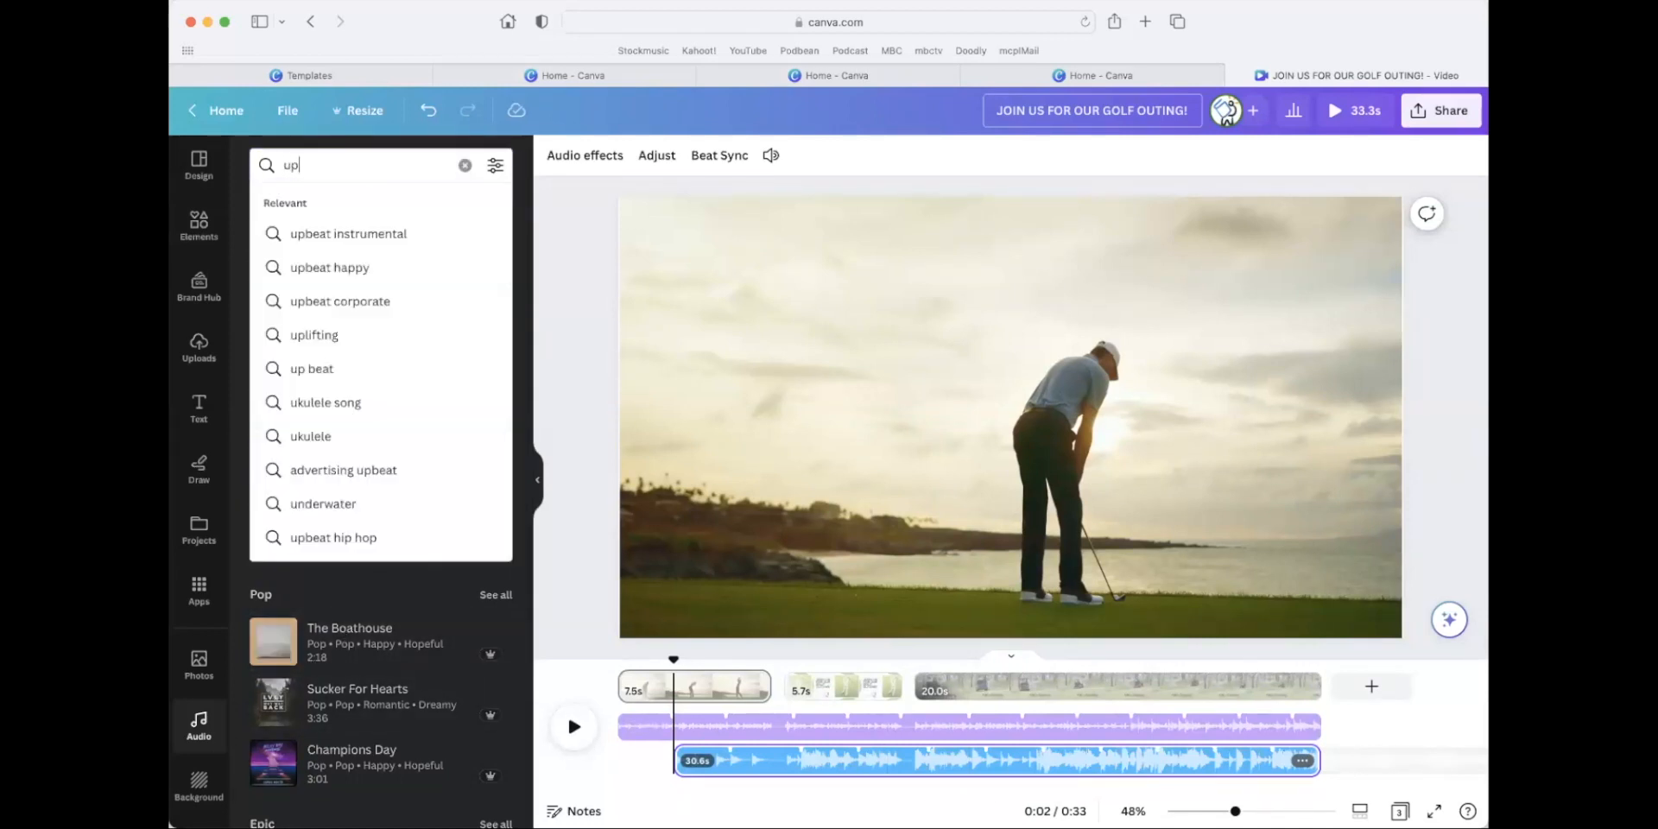
pyautogui.press('BackSpace')
pyautogui.press('BackSpace')
pyautogui.press('BackSpace')
pyautogui.press('BackSpace')
pyautogui.write('corp')
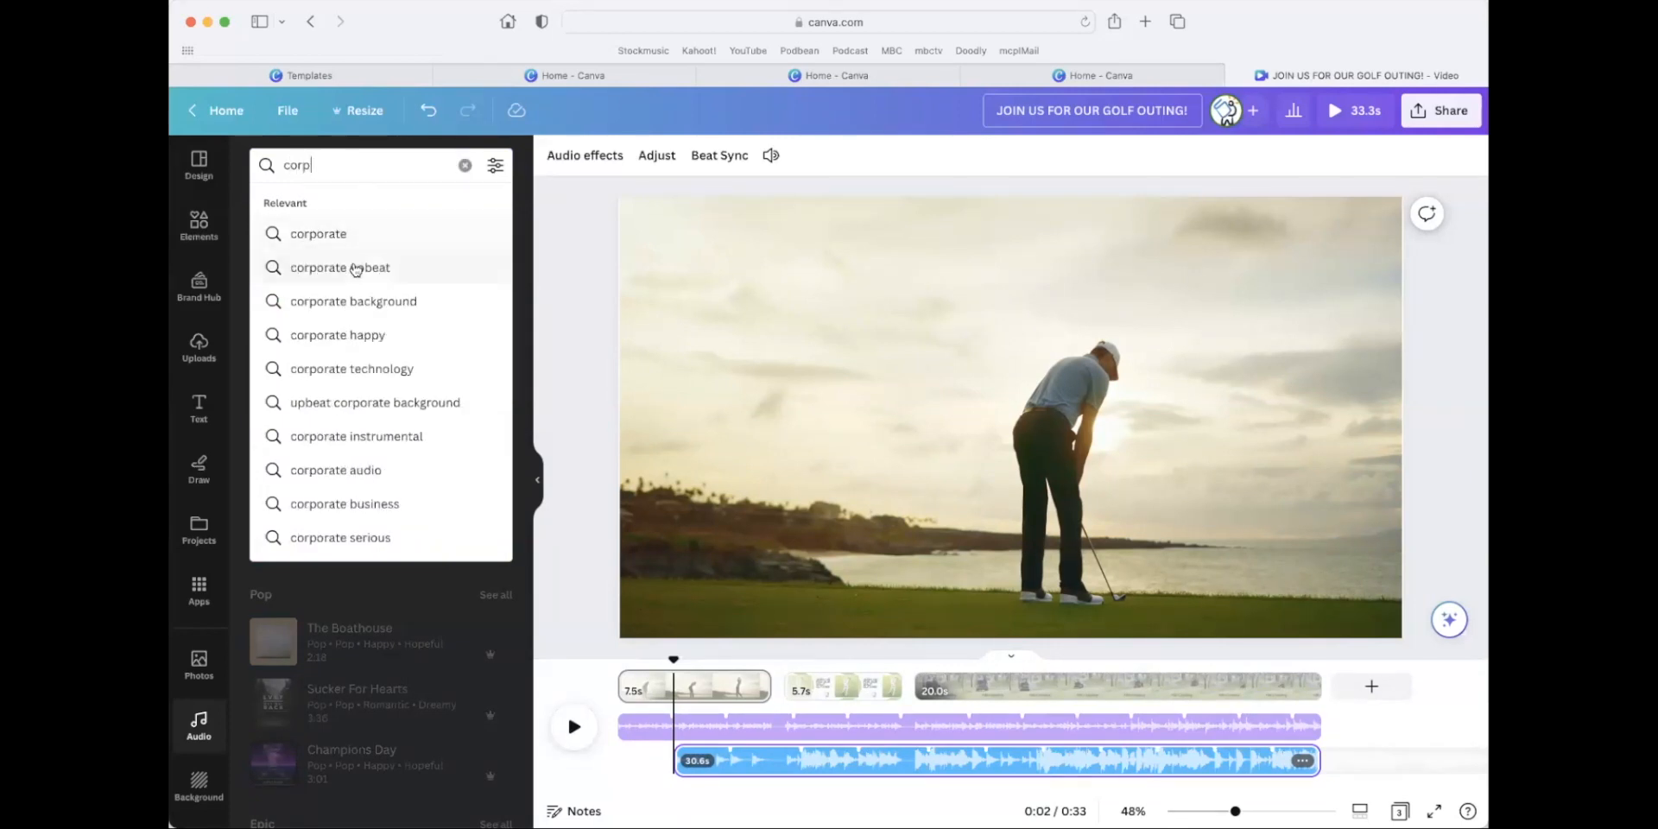
pyautogui.click(352, 270)
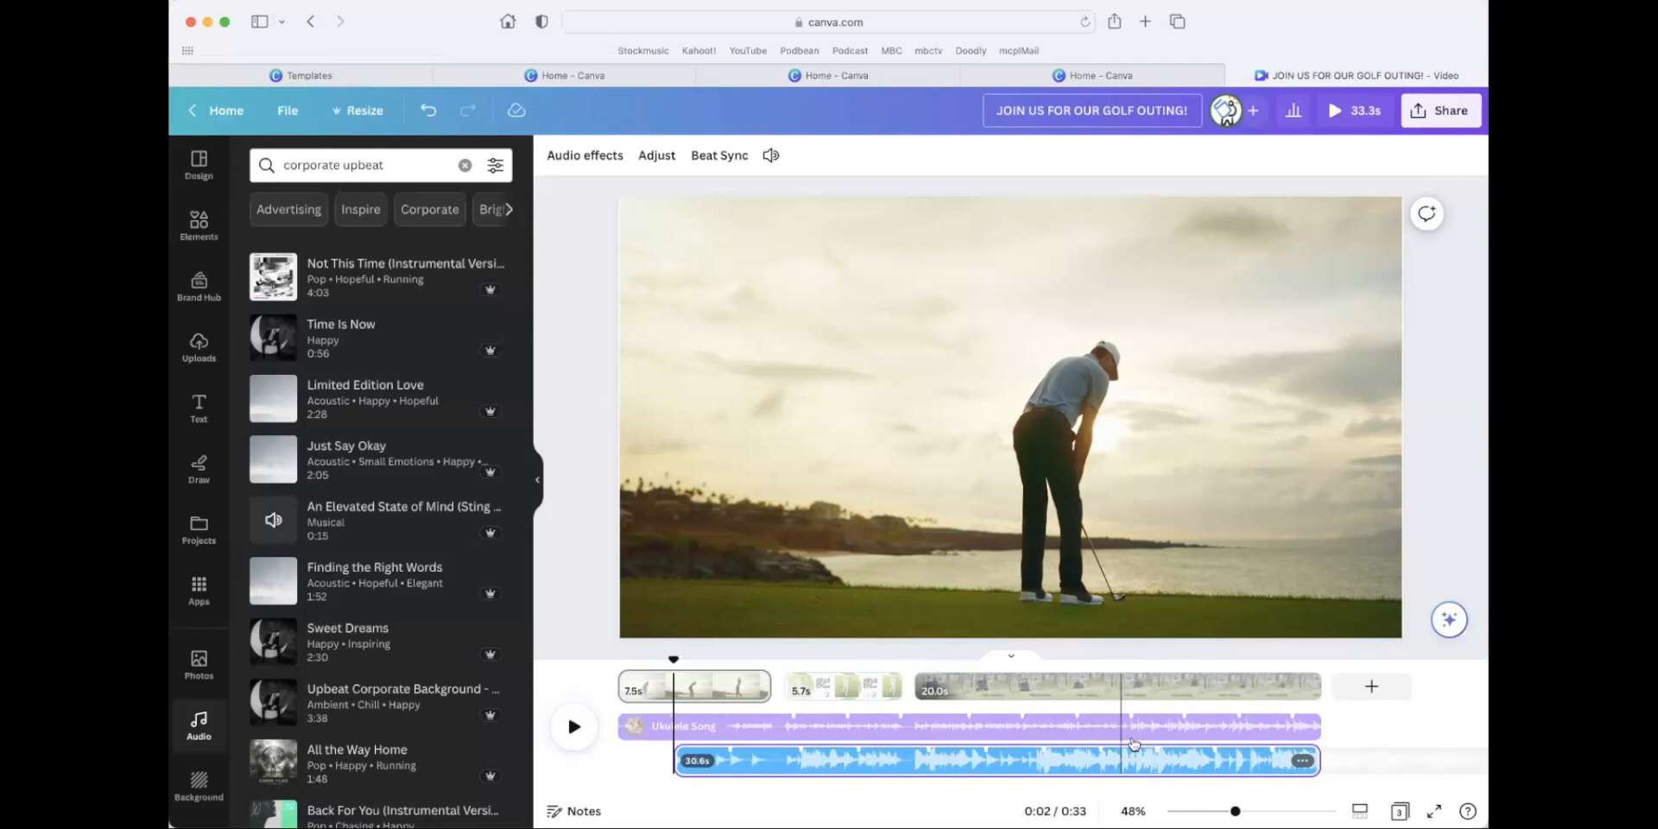
# Check the second audio track at a late point and near the end of page one, and open its fade settings.
pyautogui.click(1098, 762)
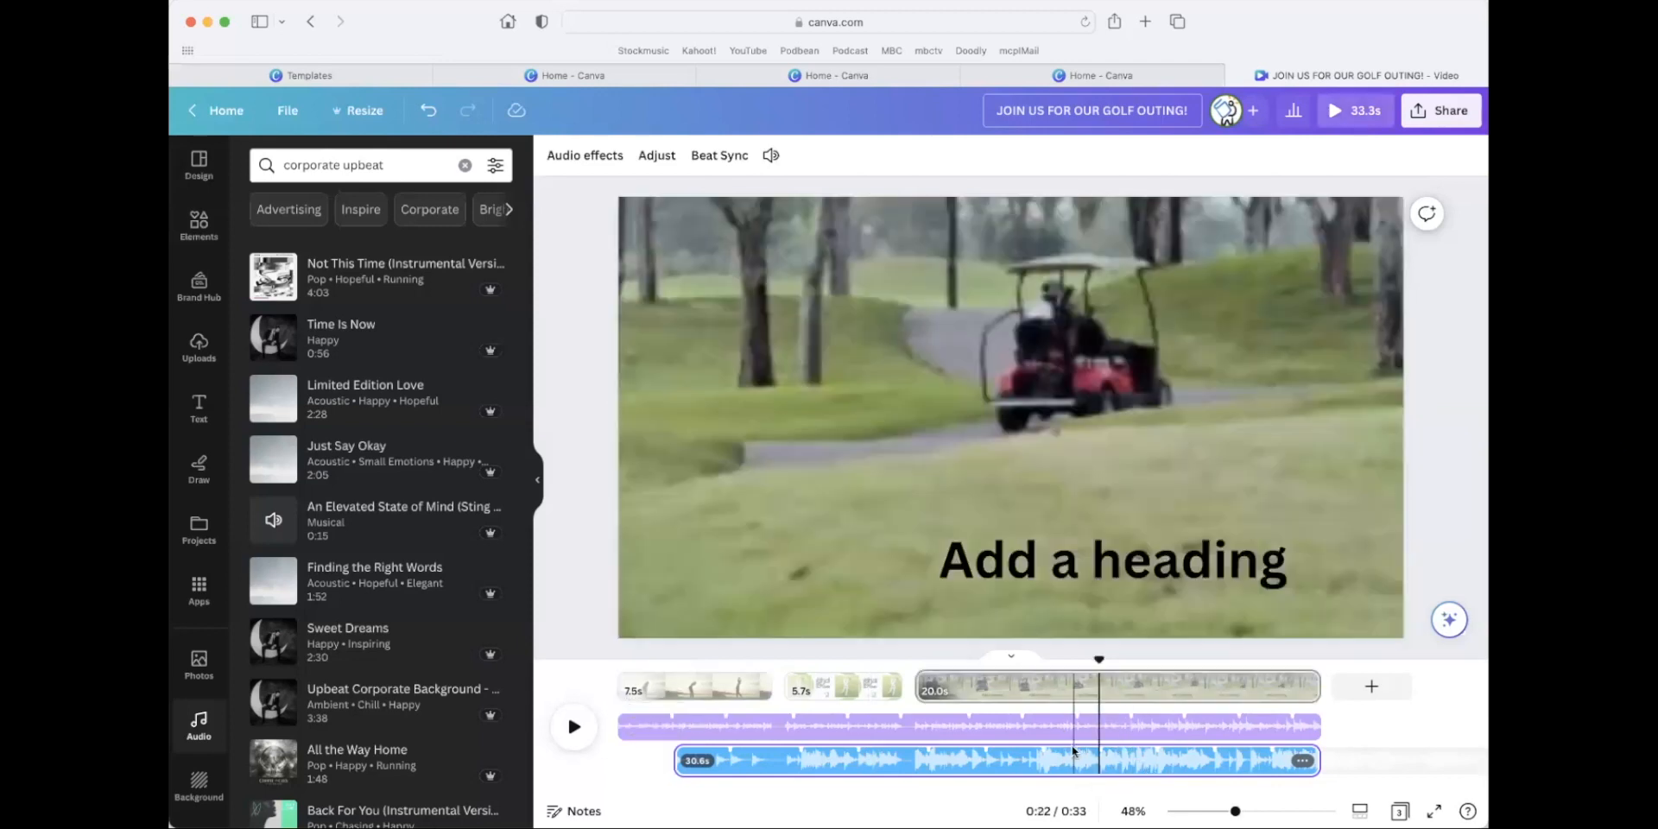
pyautogui.click(769, 761)
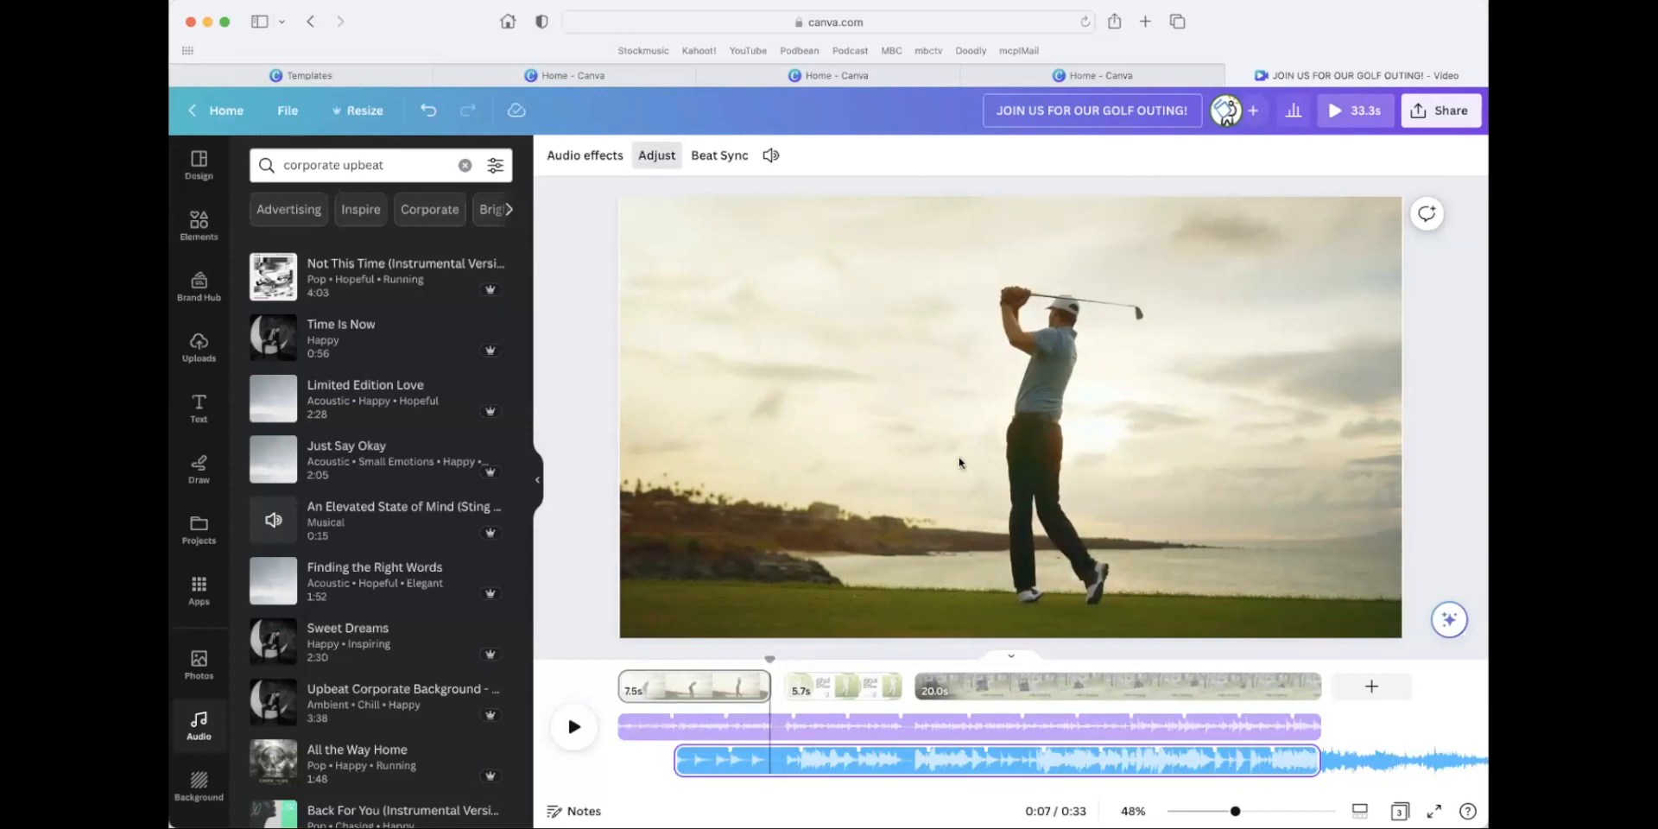
pyautogui.click(602, 159)
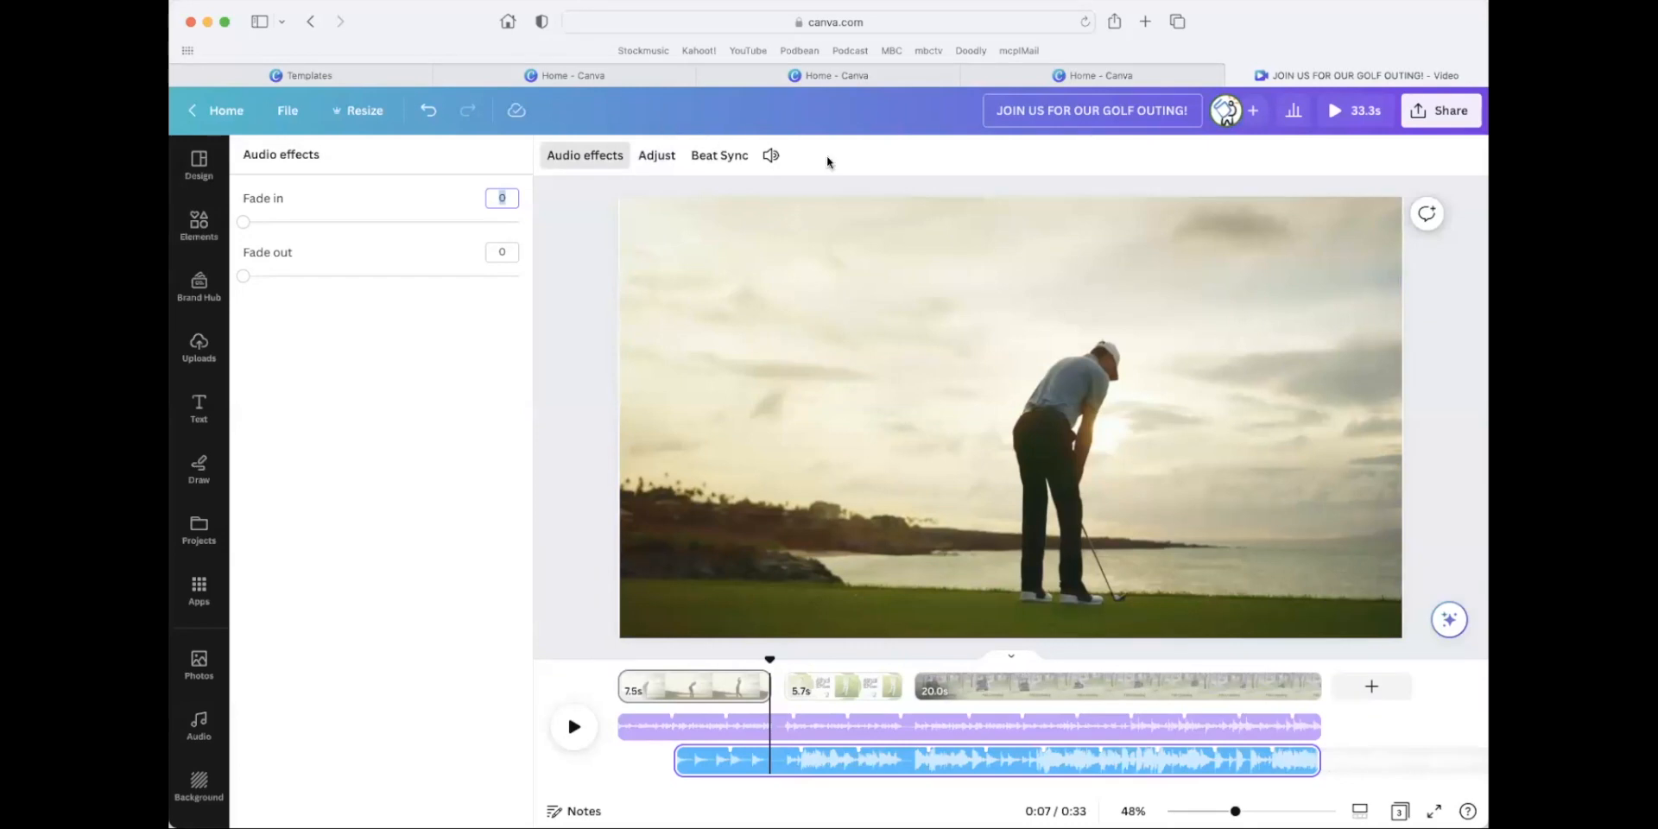
# Leave the golf outing video for the home page and look over the recent designs.
pyautogui.click(221, 113)
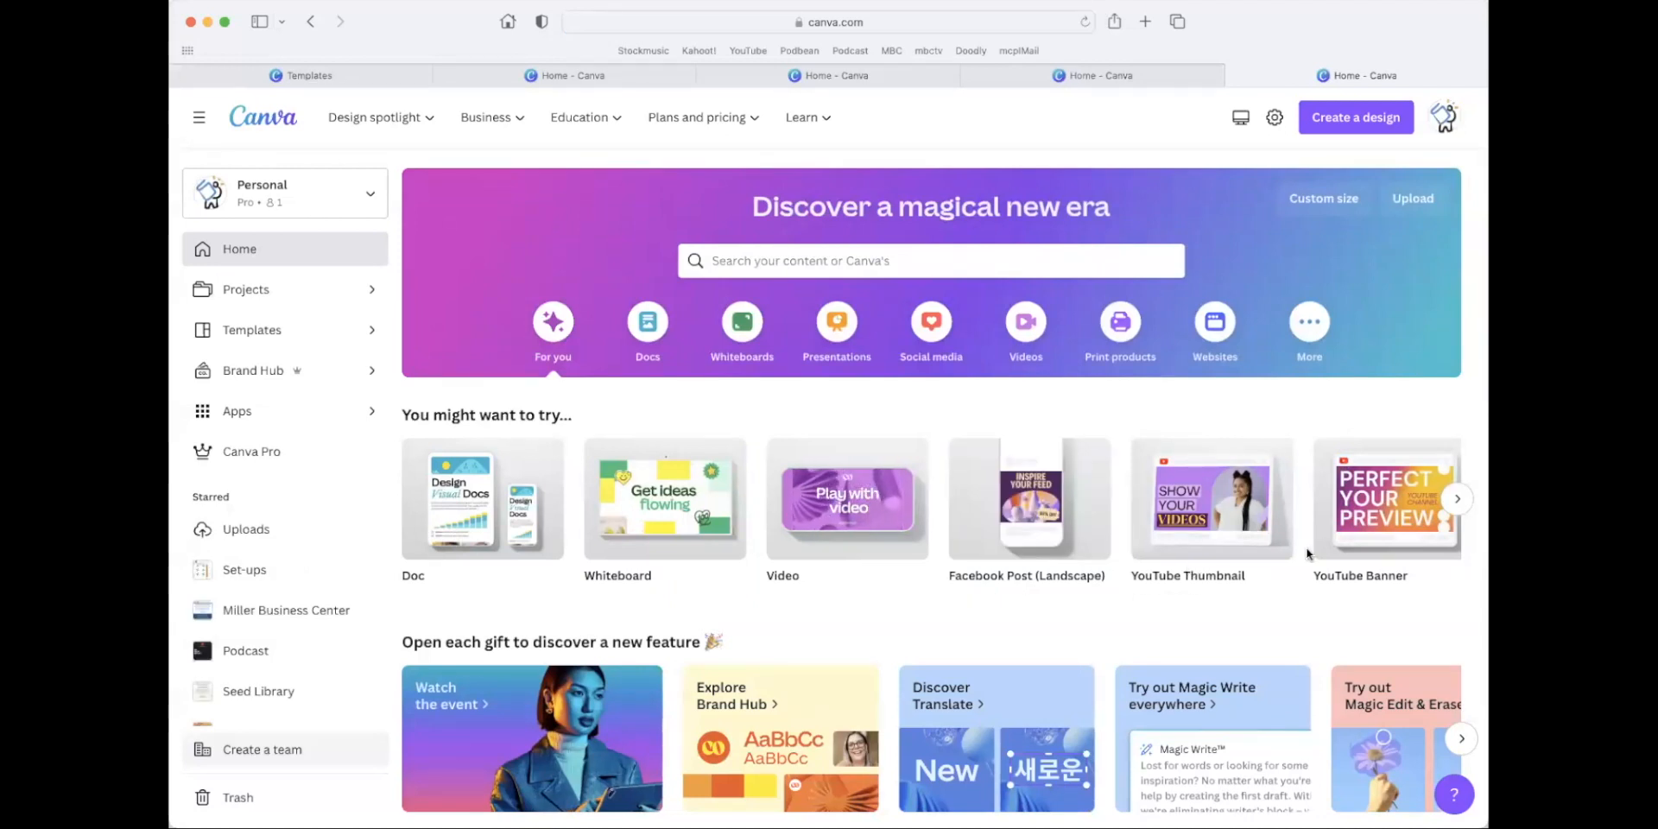
pyautogui.scroll(-5, 994, 553)
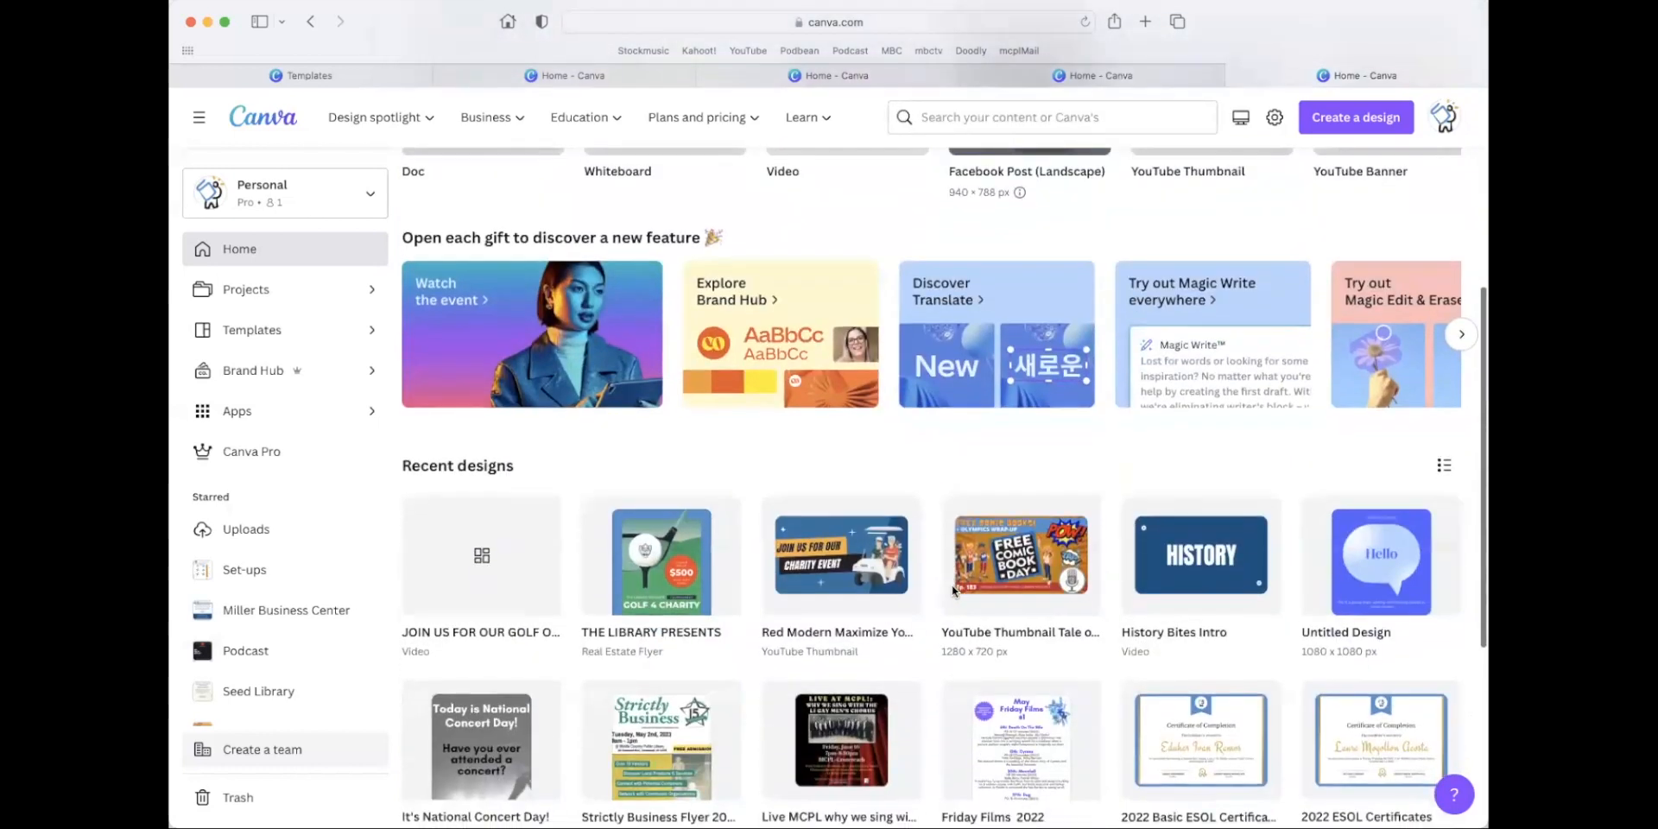
pyautogui.scroll(-1, 954, 591)
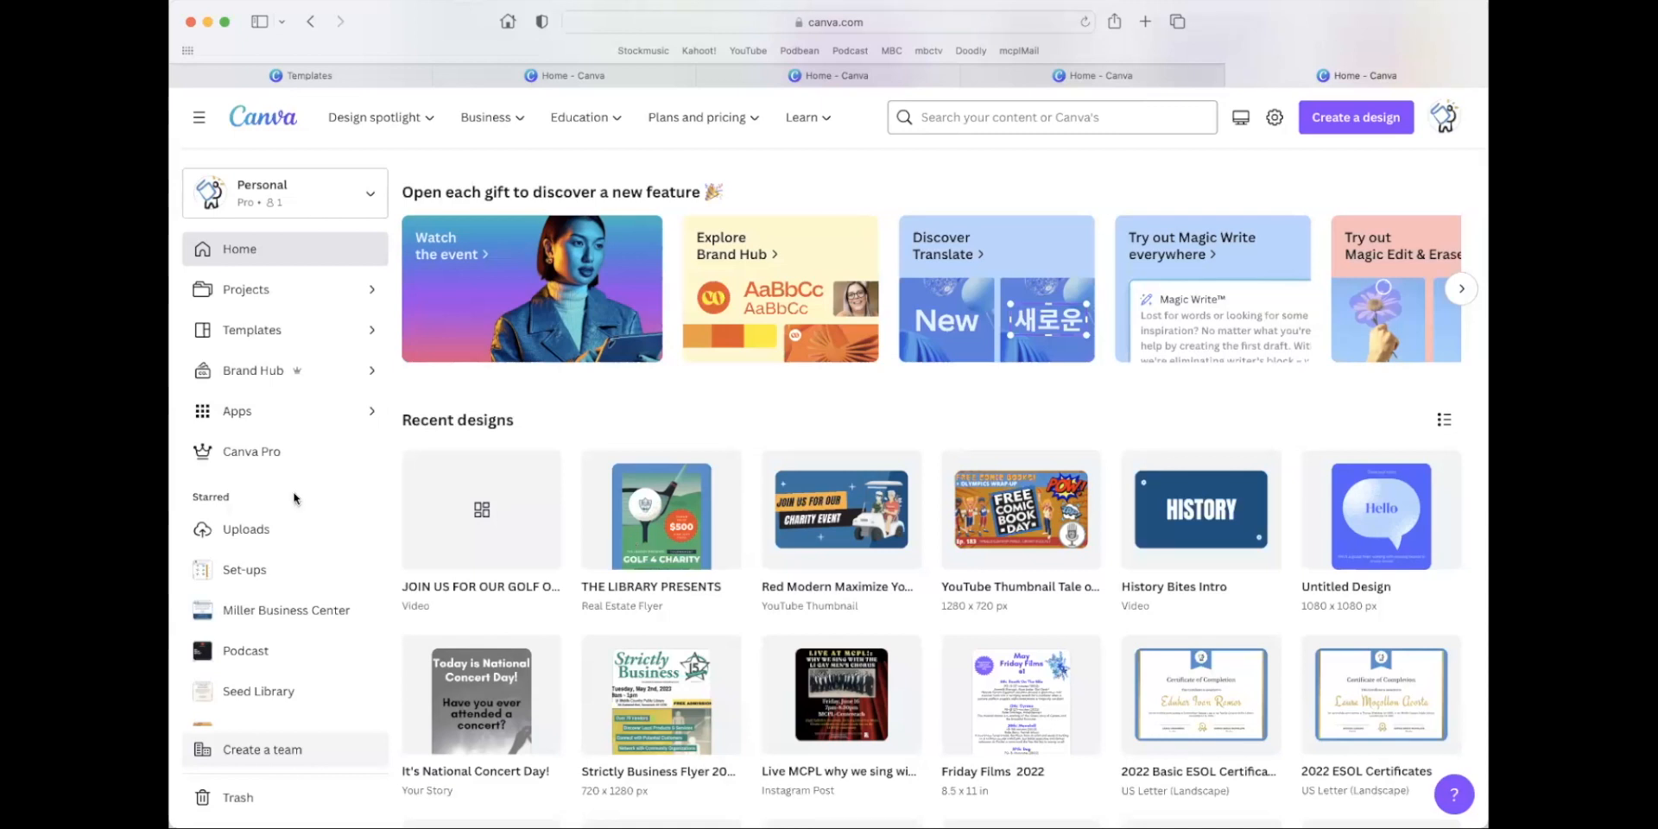
pyautogui.scroll(5, 319, 495)
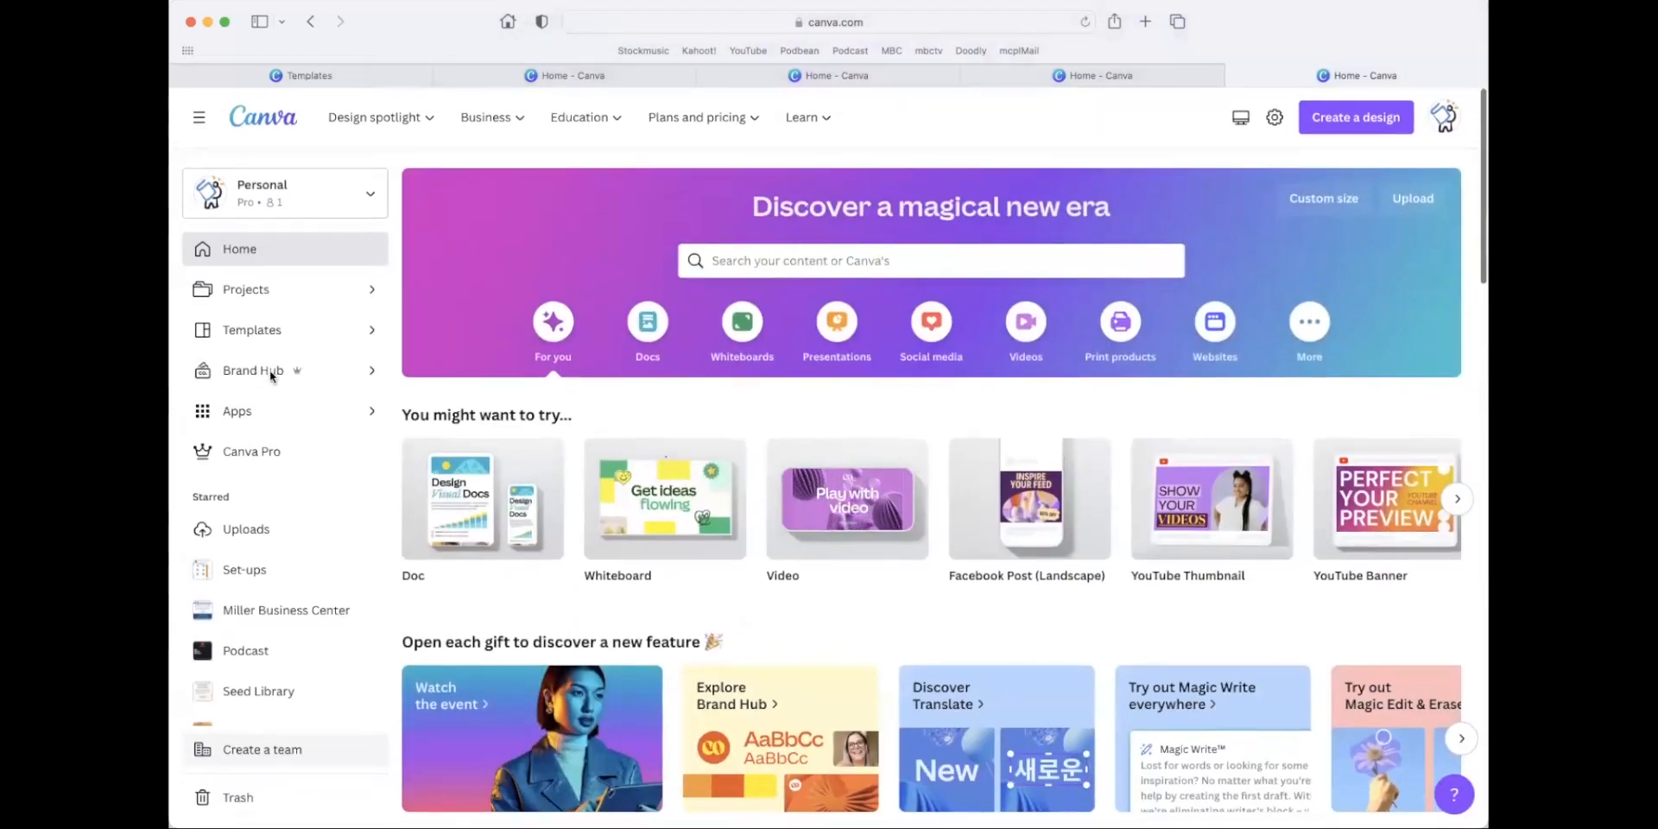
# Open the MCPL Brands brand kit to view its logos, and return to the home page.
pyautogui.click(255, 371)
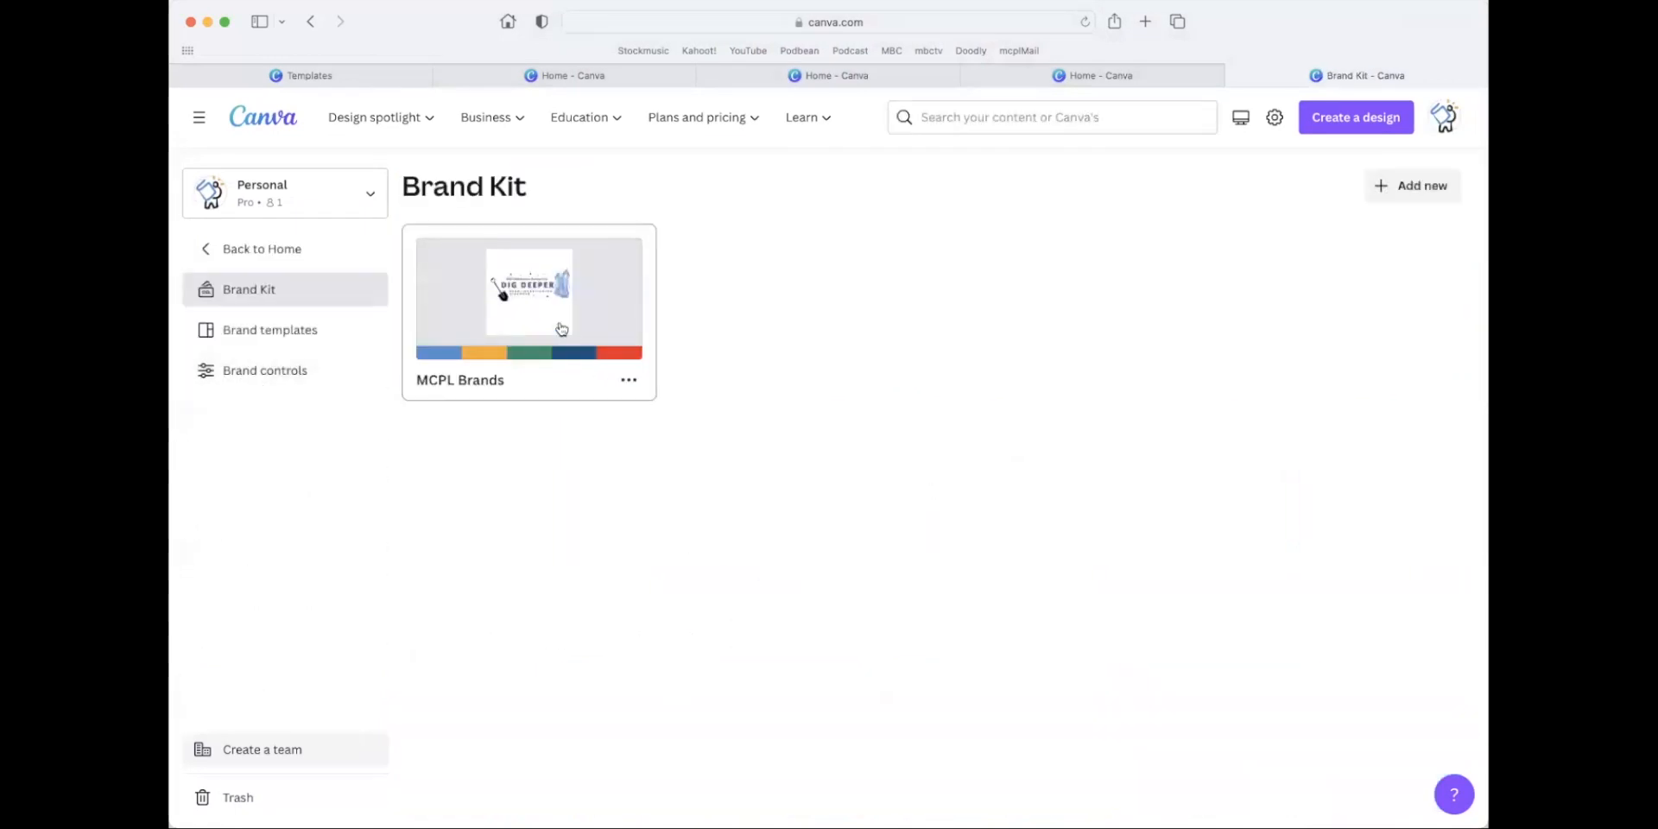
pyautogui.click(561, 328)
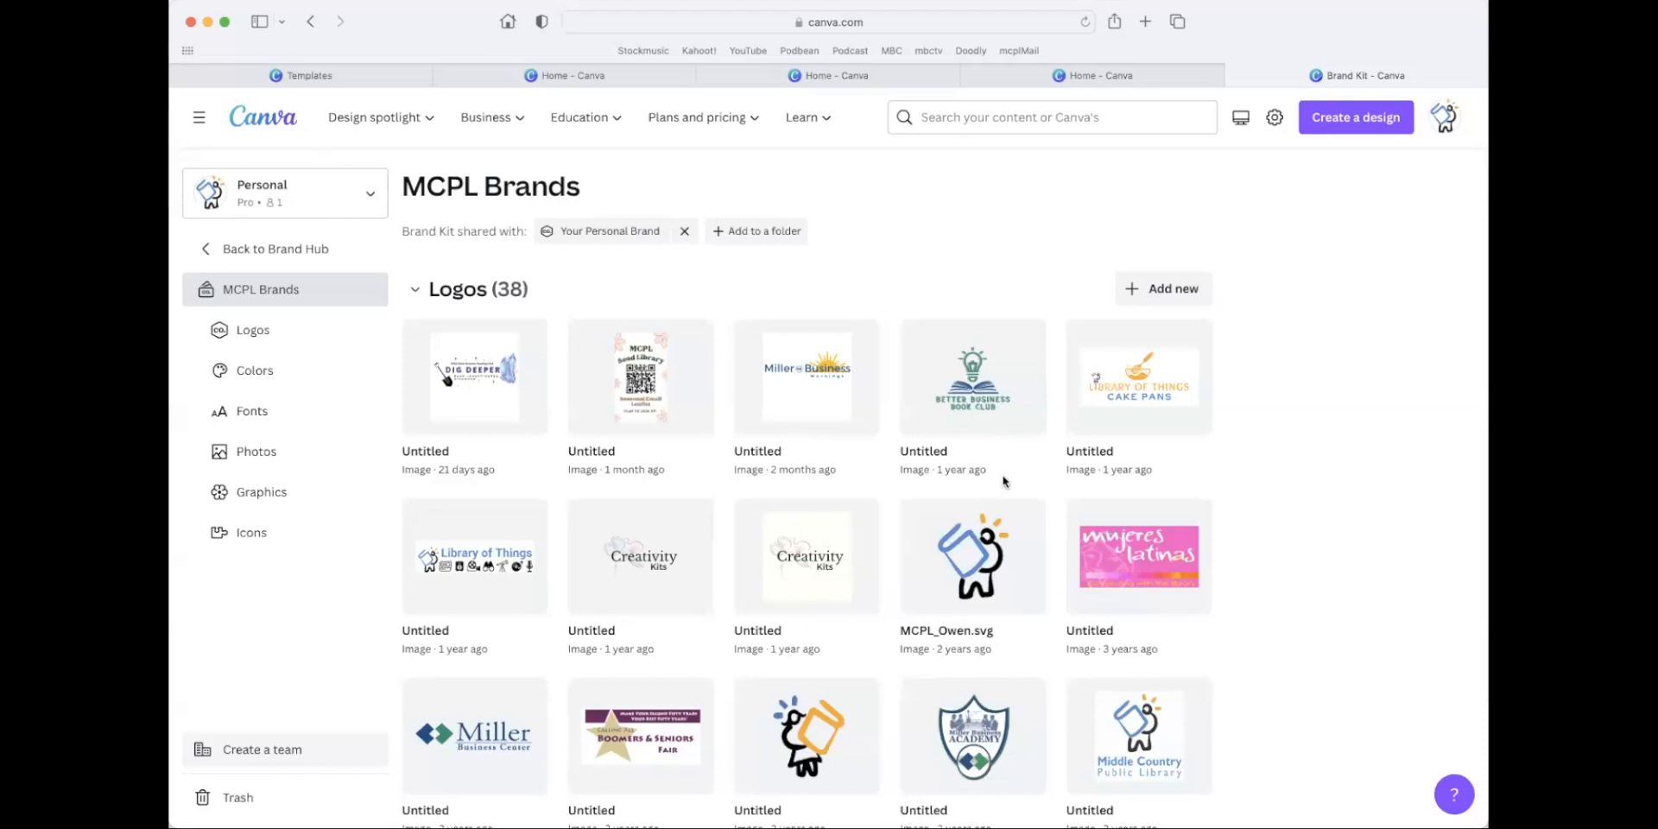
pyautogui.click(307, 260)
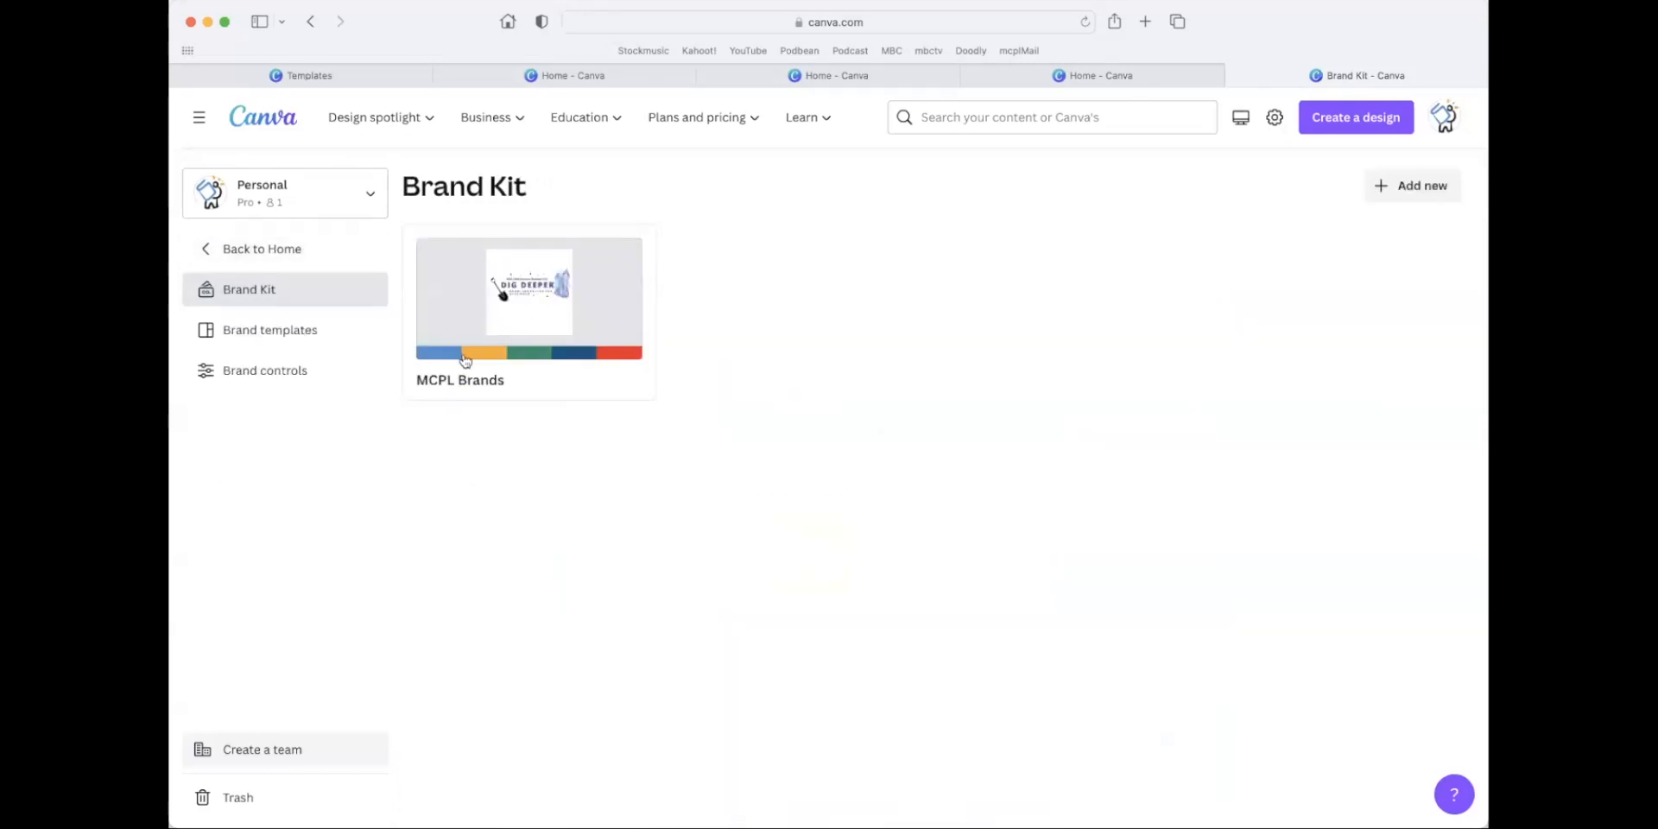
pyautogui.click(227, 242)
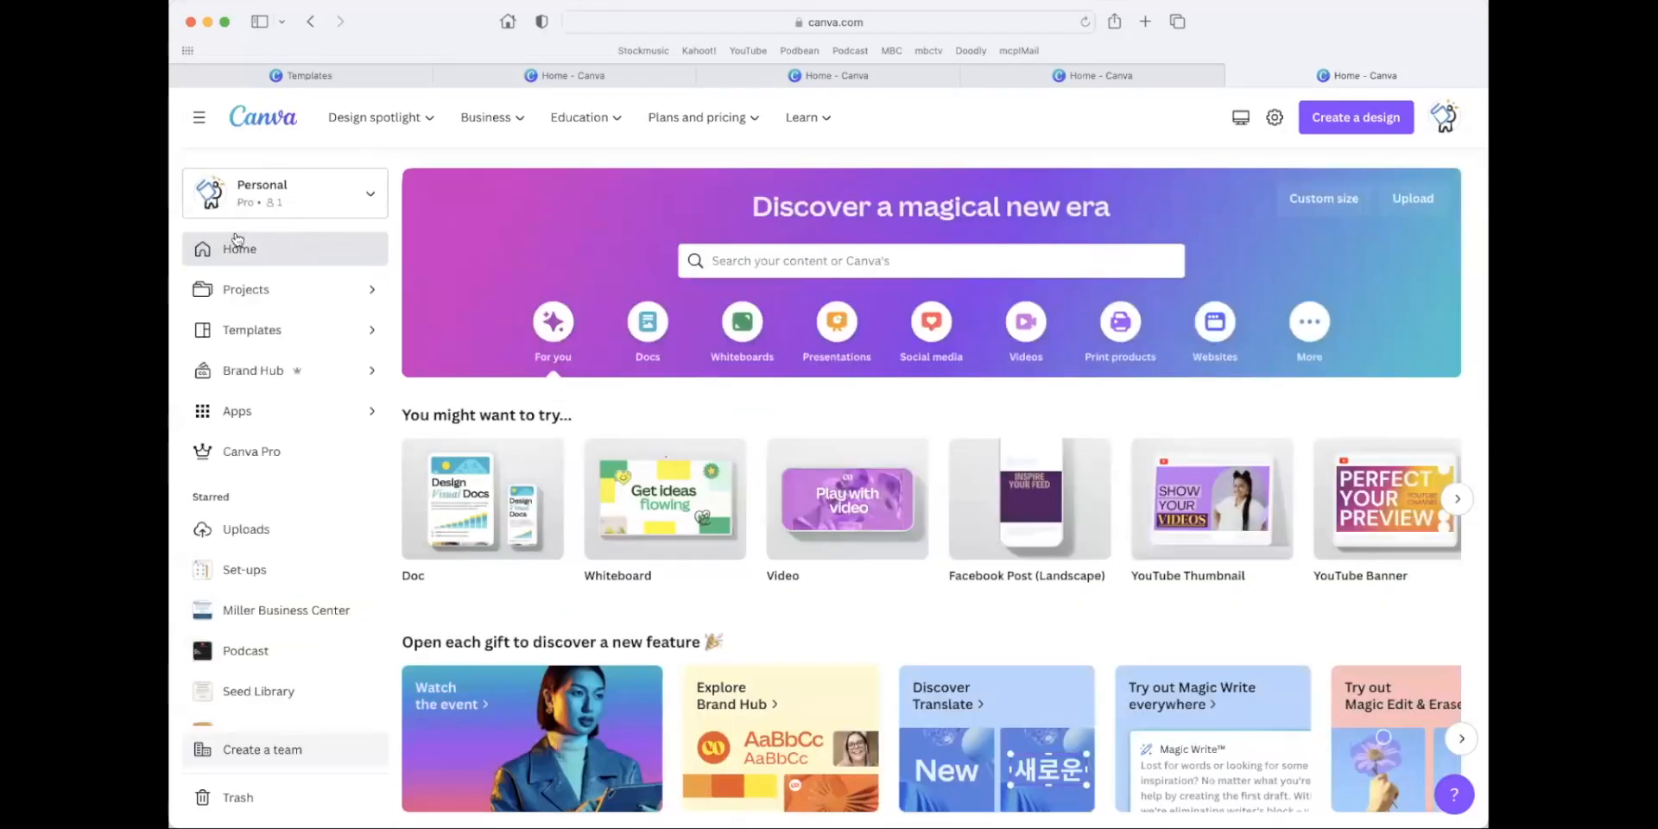
# Open the Uploads folder, look through its images and upload podcast_Team.jpg.
pyautogui.click(247, 529)
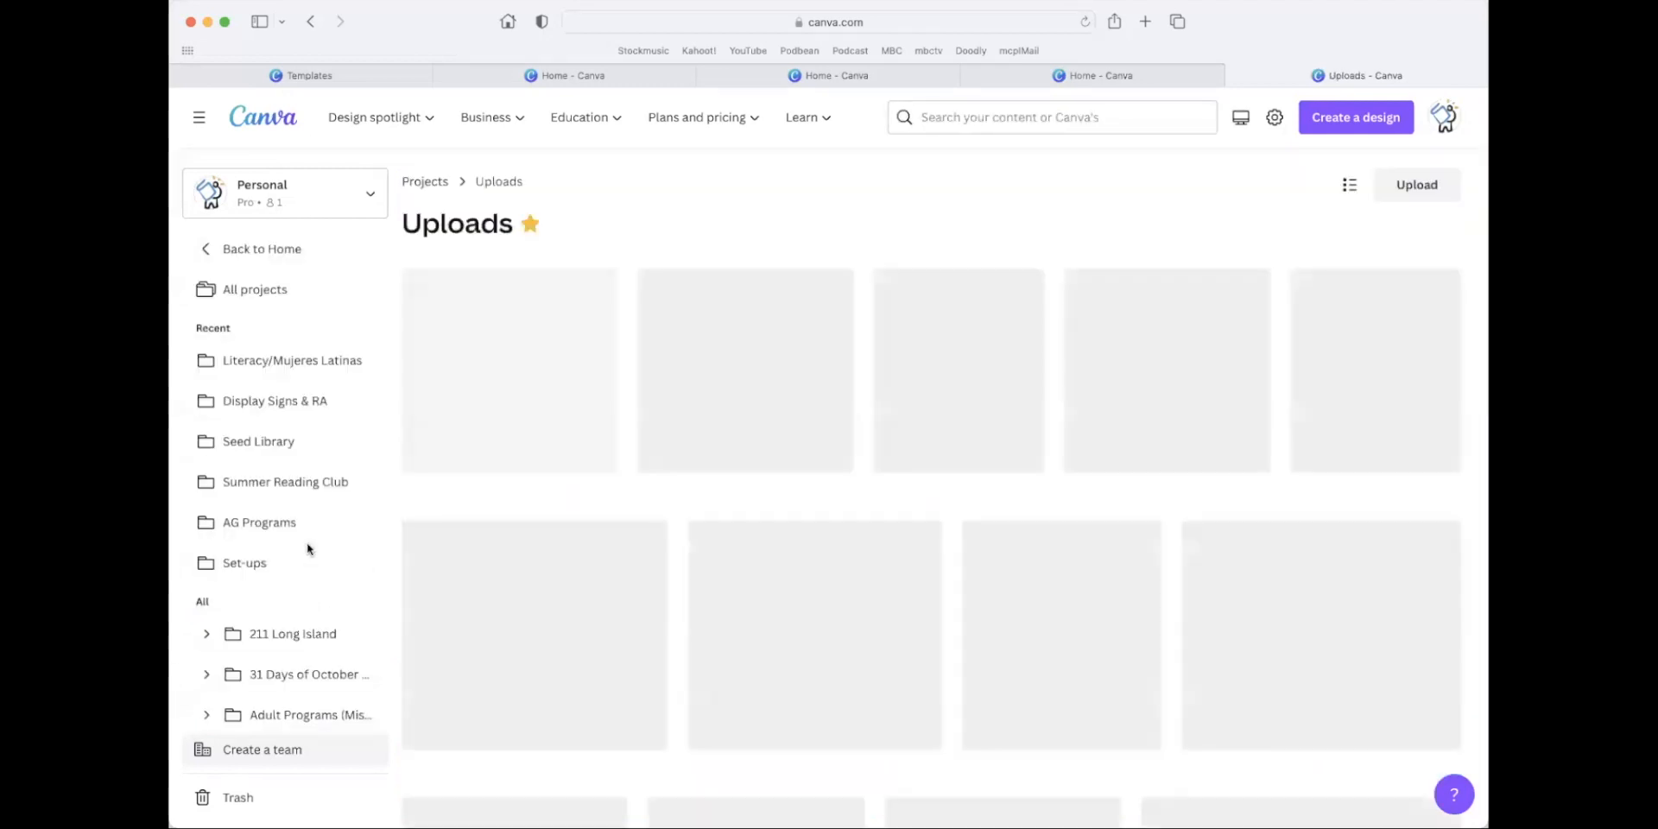
pyautogui.moveTo(698, 527)
pyautogui.scroll(-1, 696, 522)
pyautogui.scroll(-10, 696, 523)
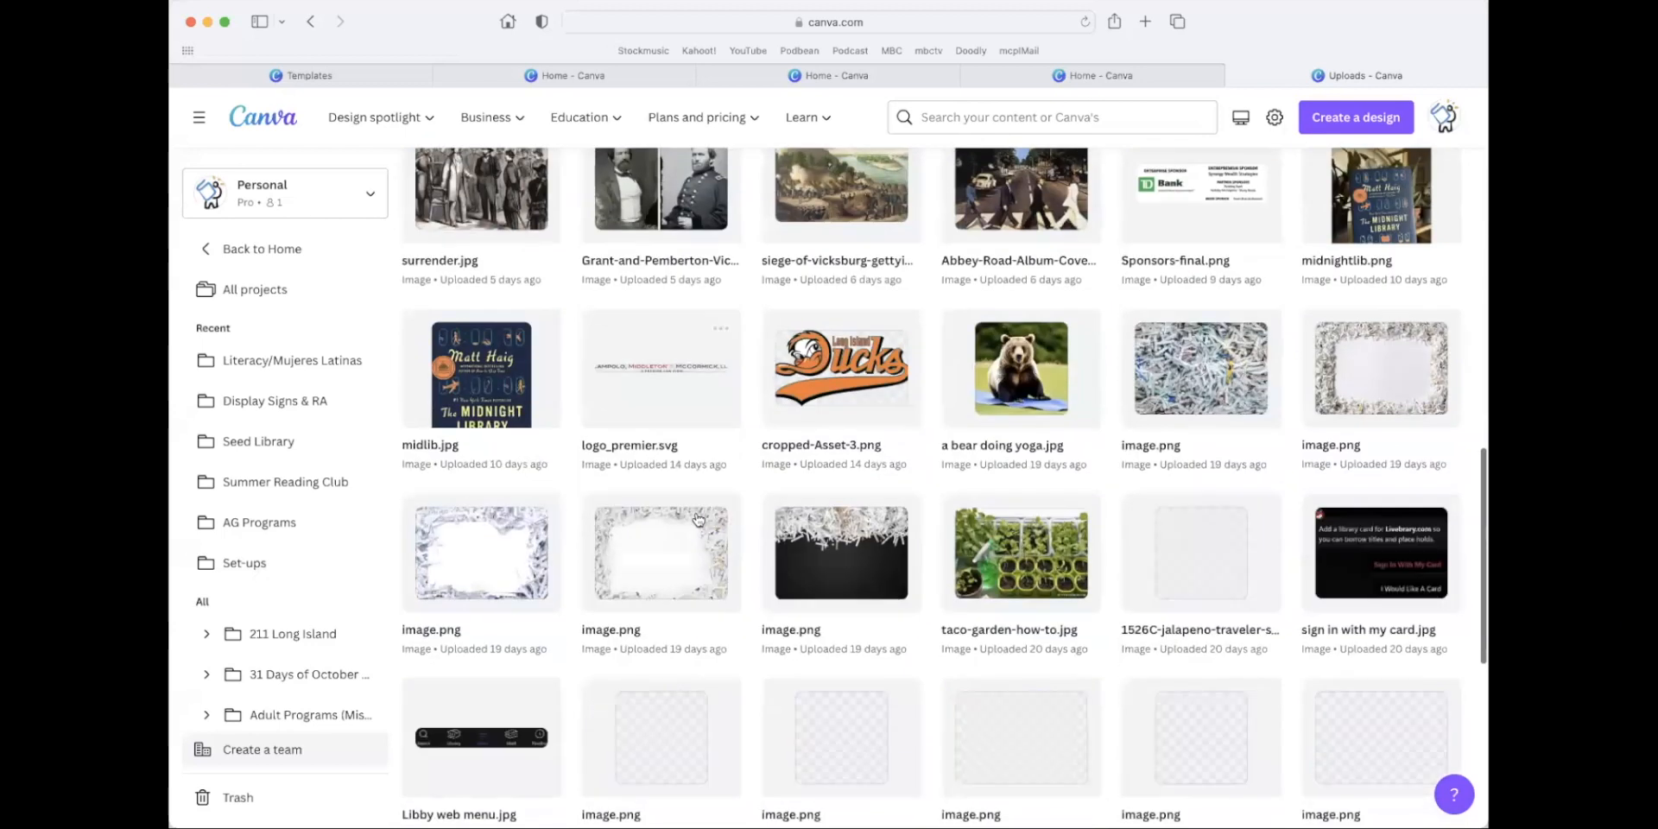
pyautogui.scroll(11, 697, 518)
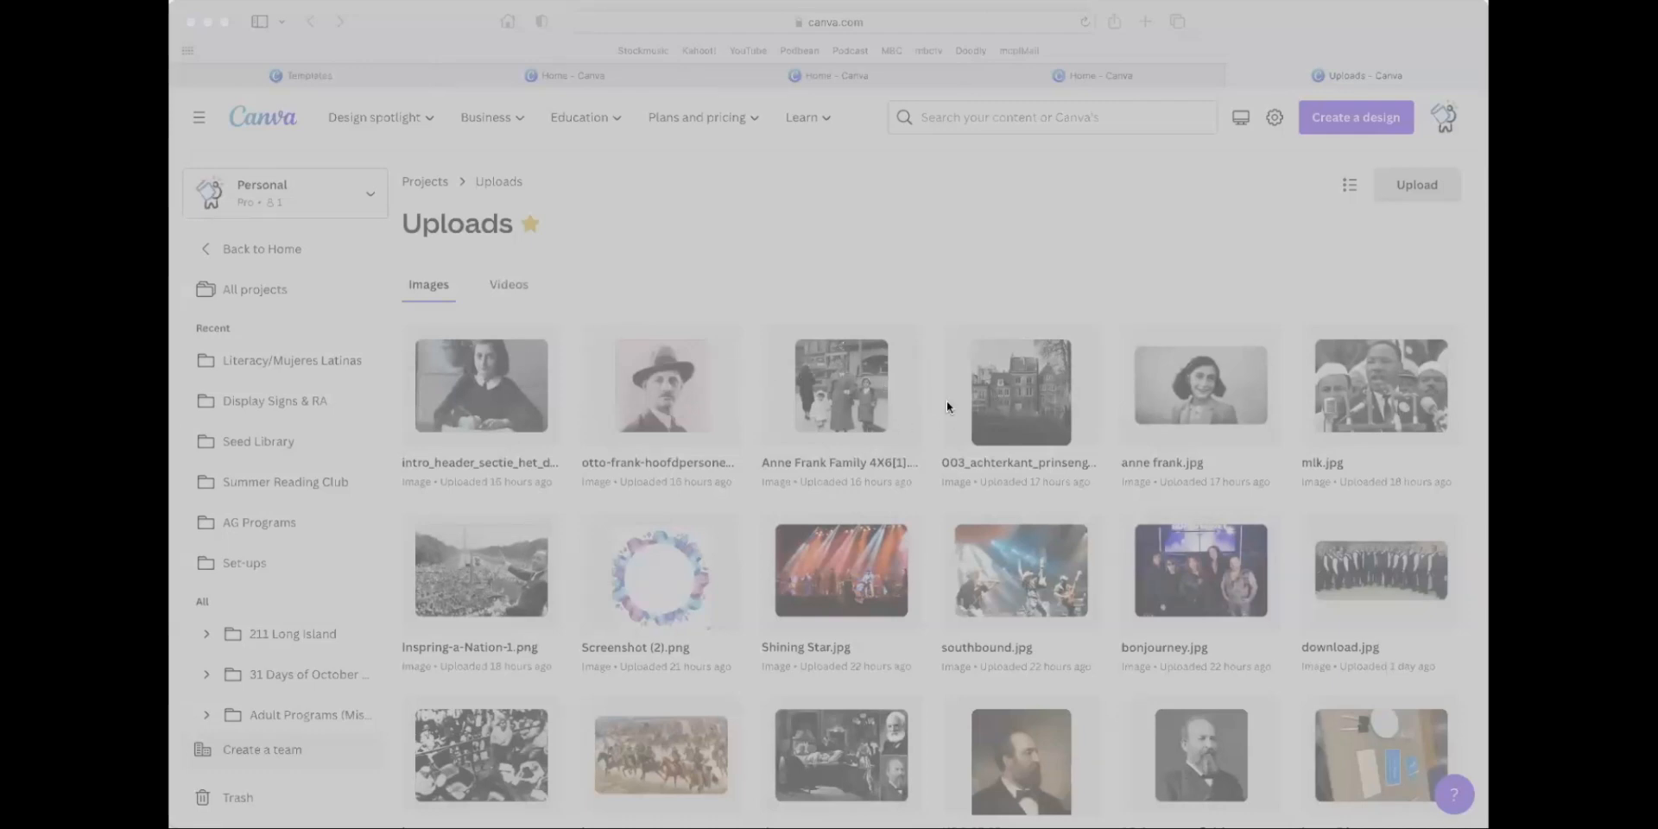
pyautogui.click(1089, 557)
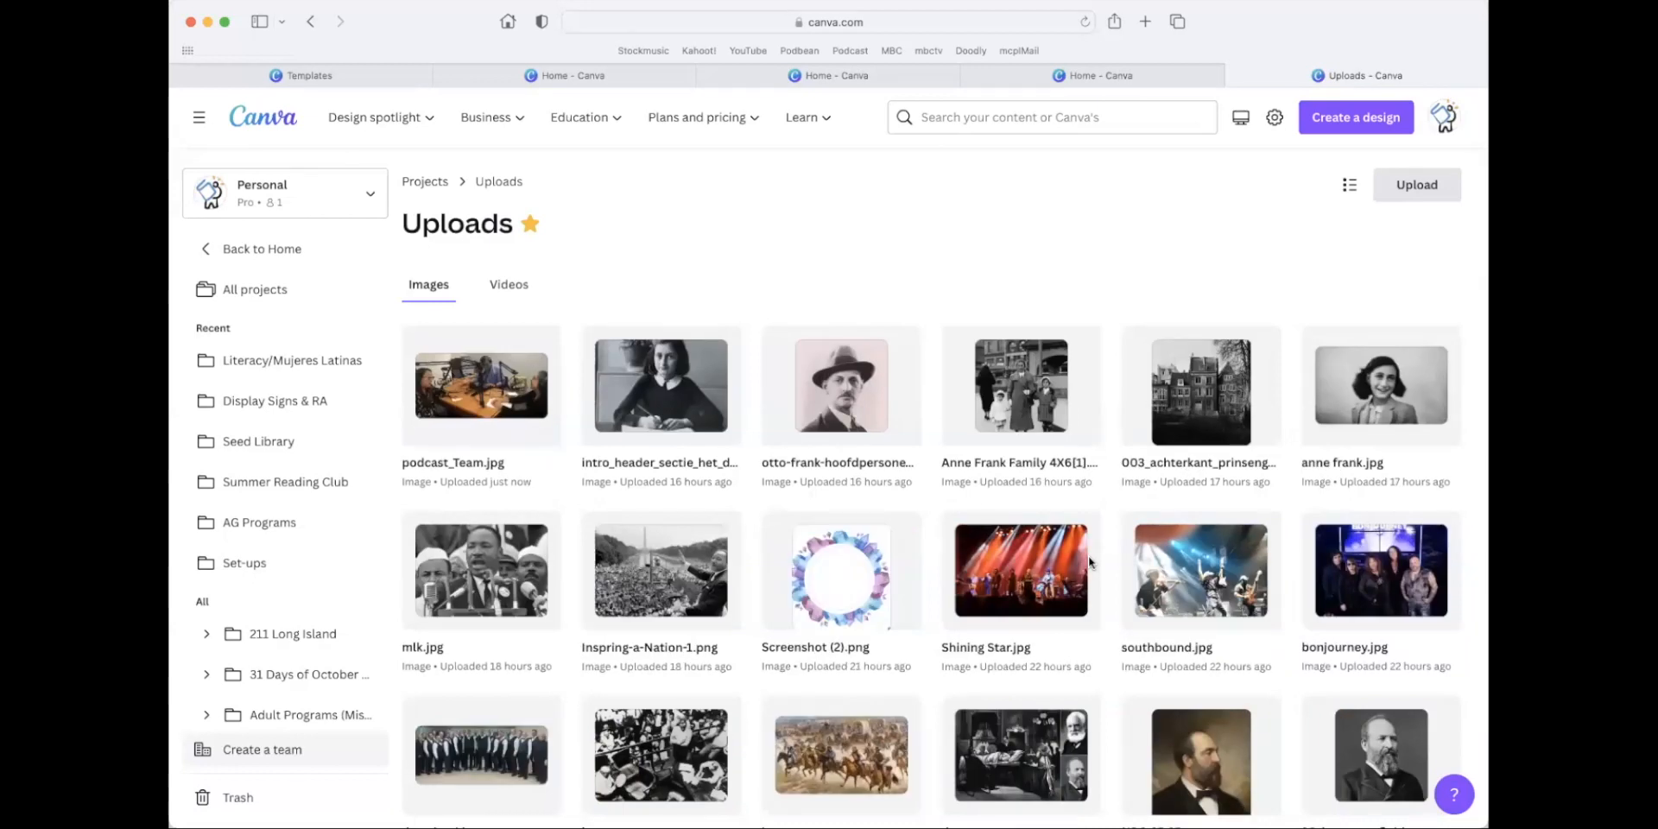
# Open podcast_Team.jpg for editing and try the warm Latte and Sandi filters on it.
pyautogui.moveTo(492, 400)
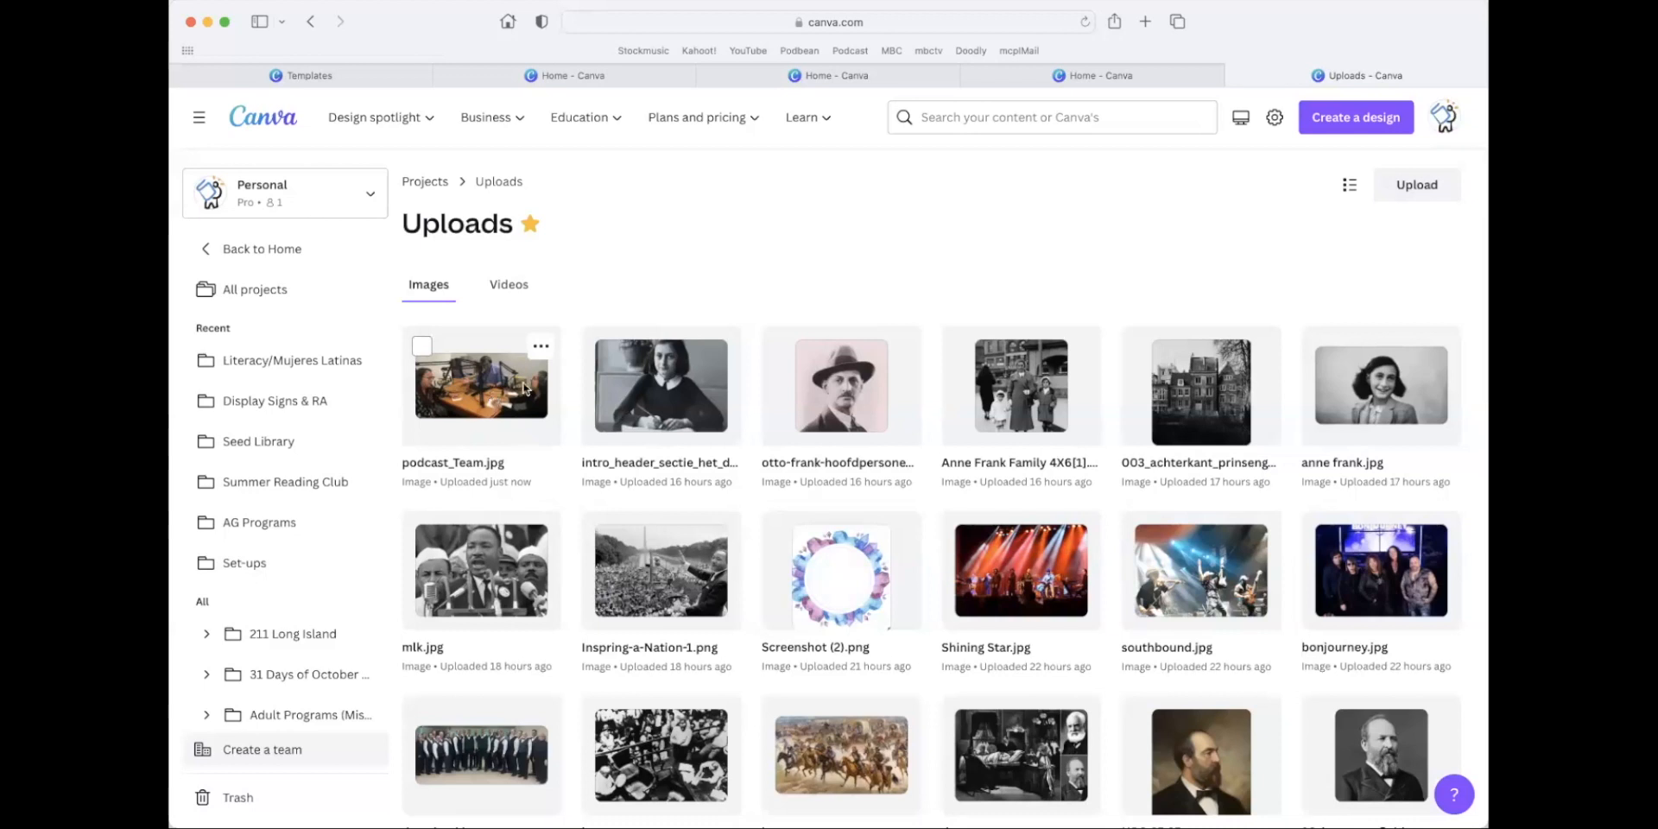
pyautogui.click(492, 399)
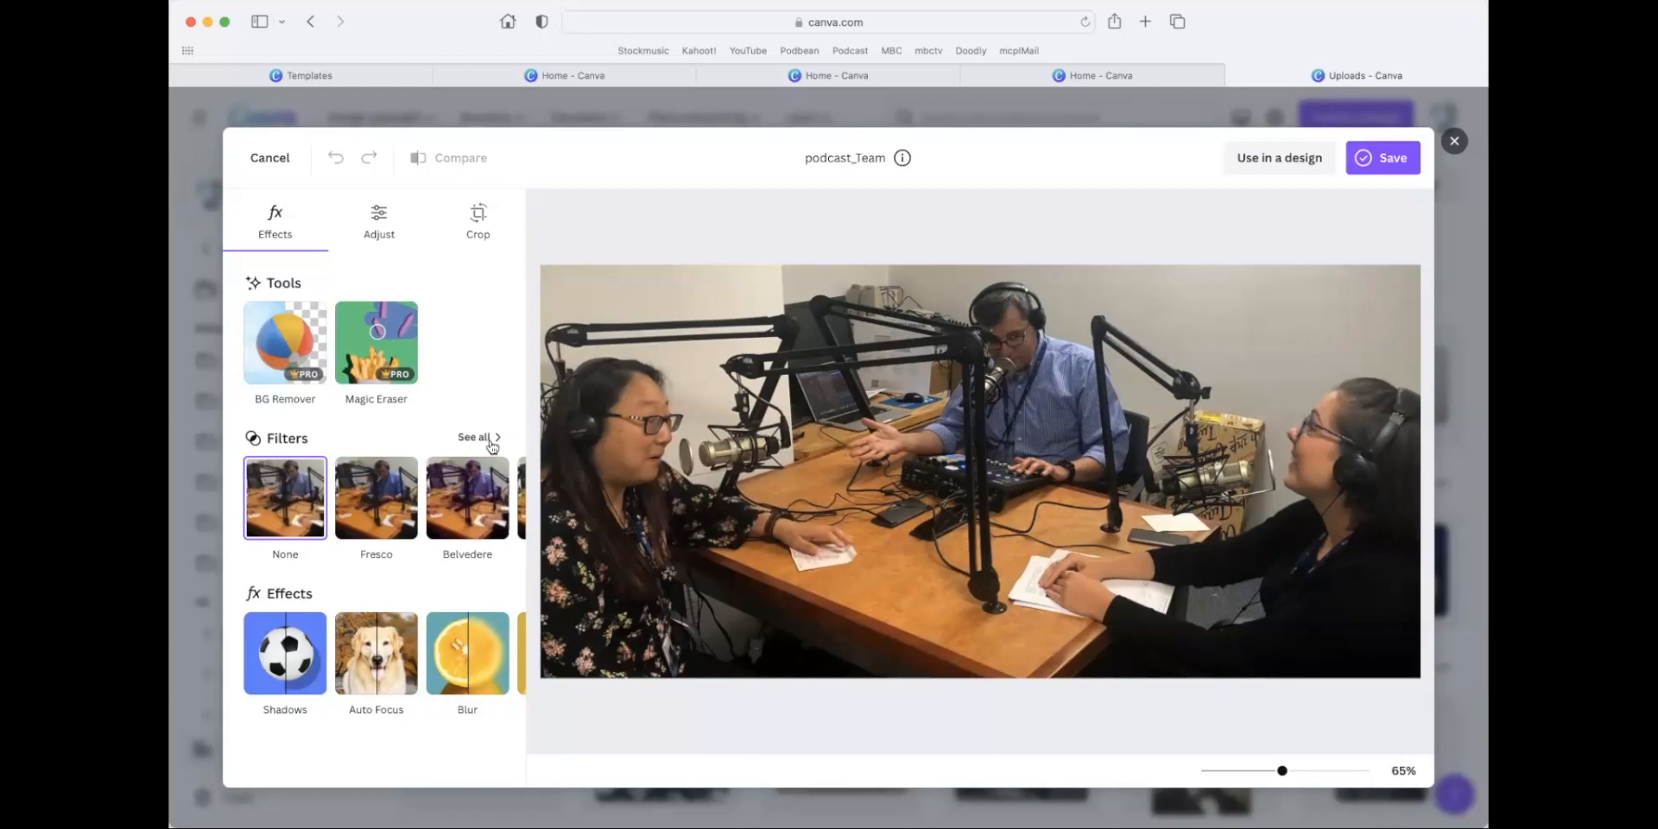
pyautogui.click(490, 442)
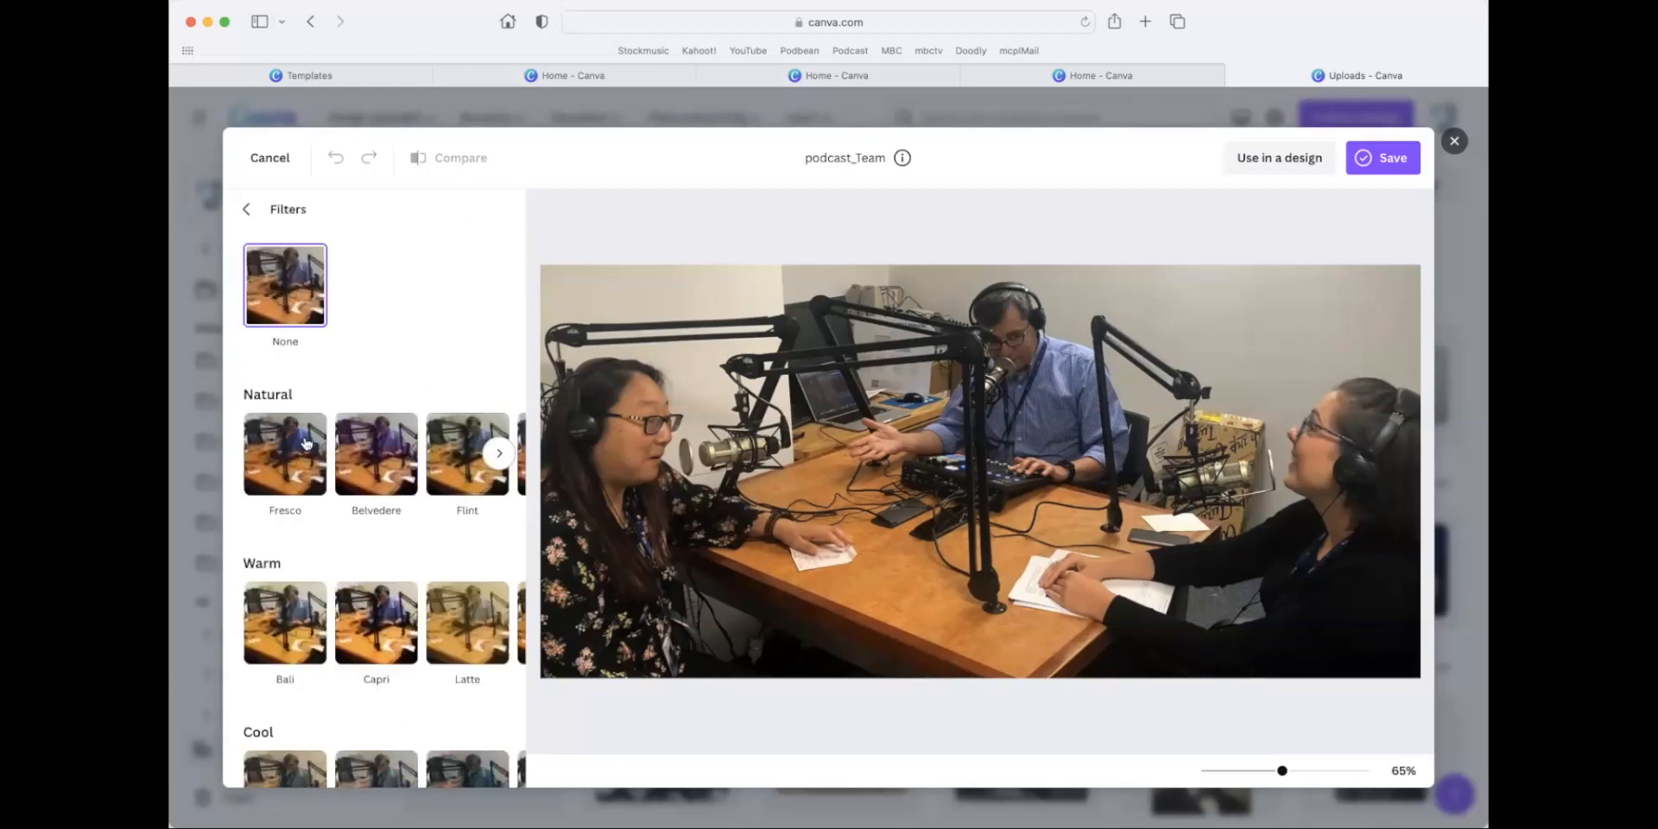
pyautogui.click(442, 637)
pyautogui.click(498, 621)
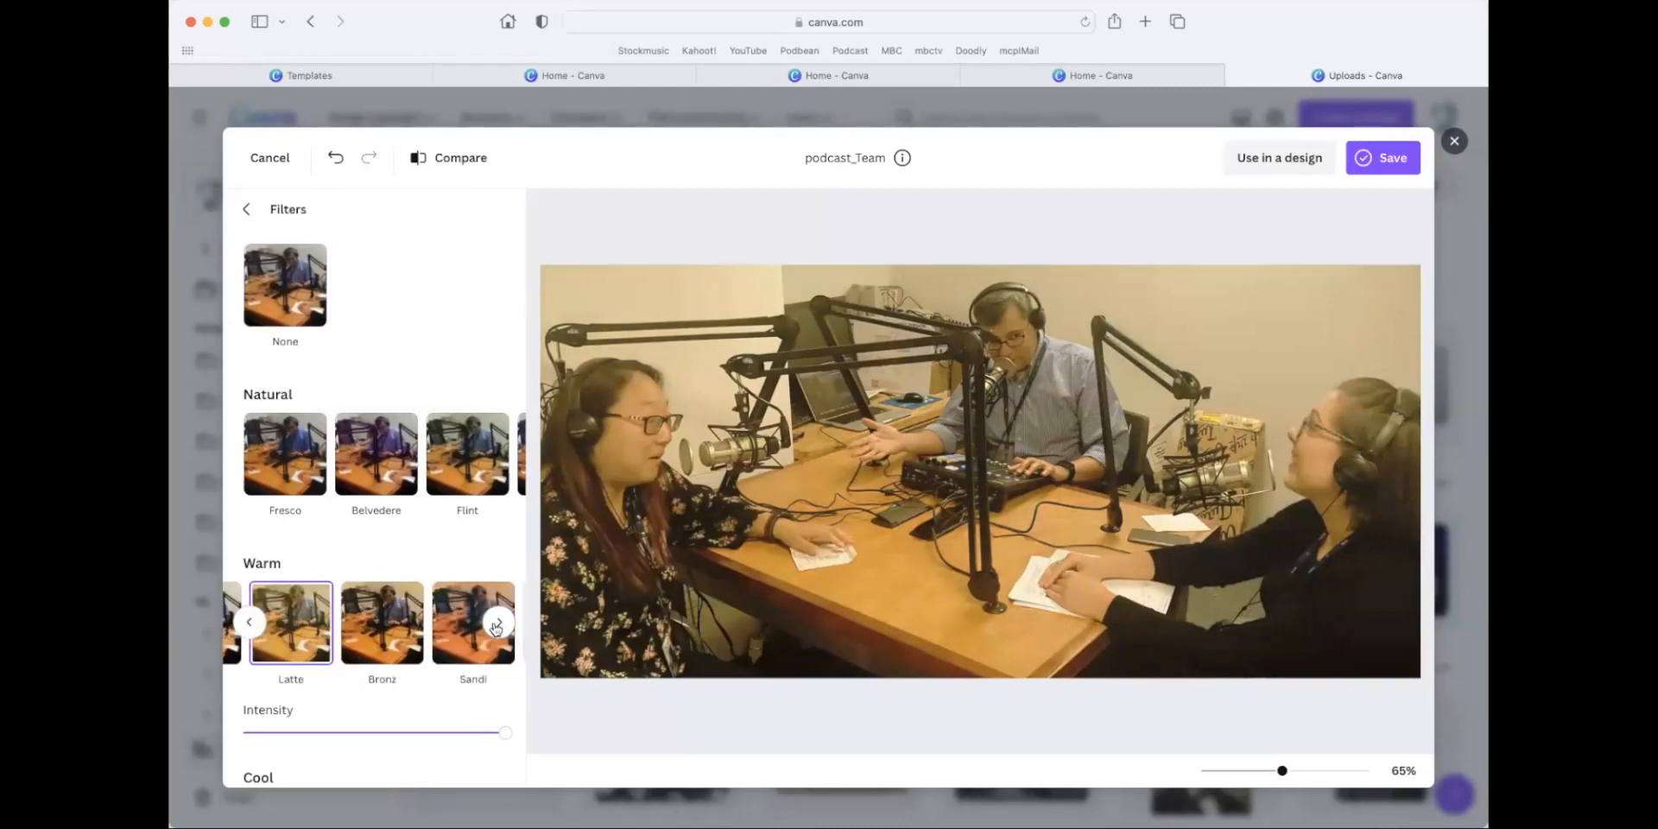
pyautogui.click(464, 634)
pyautogui.scroll(-8, 404, 627)
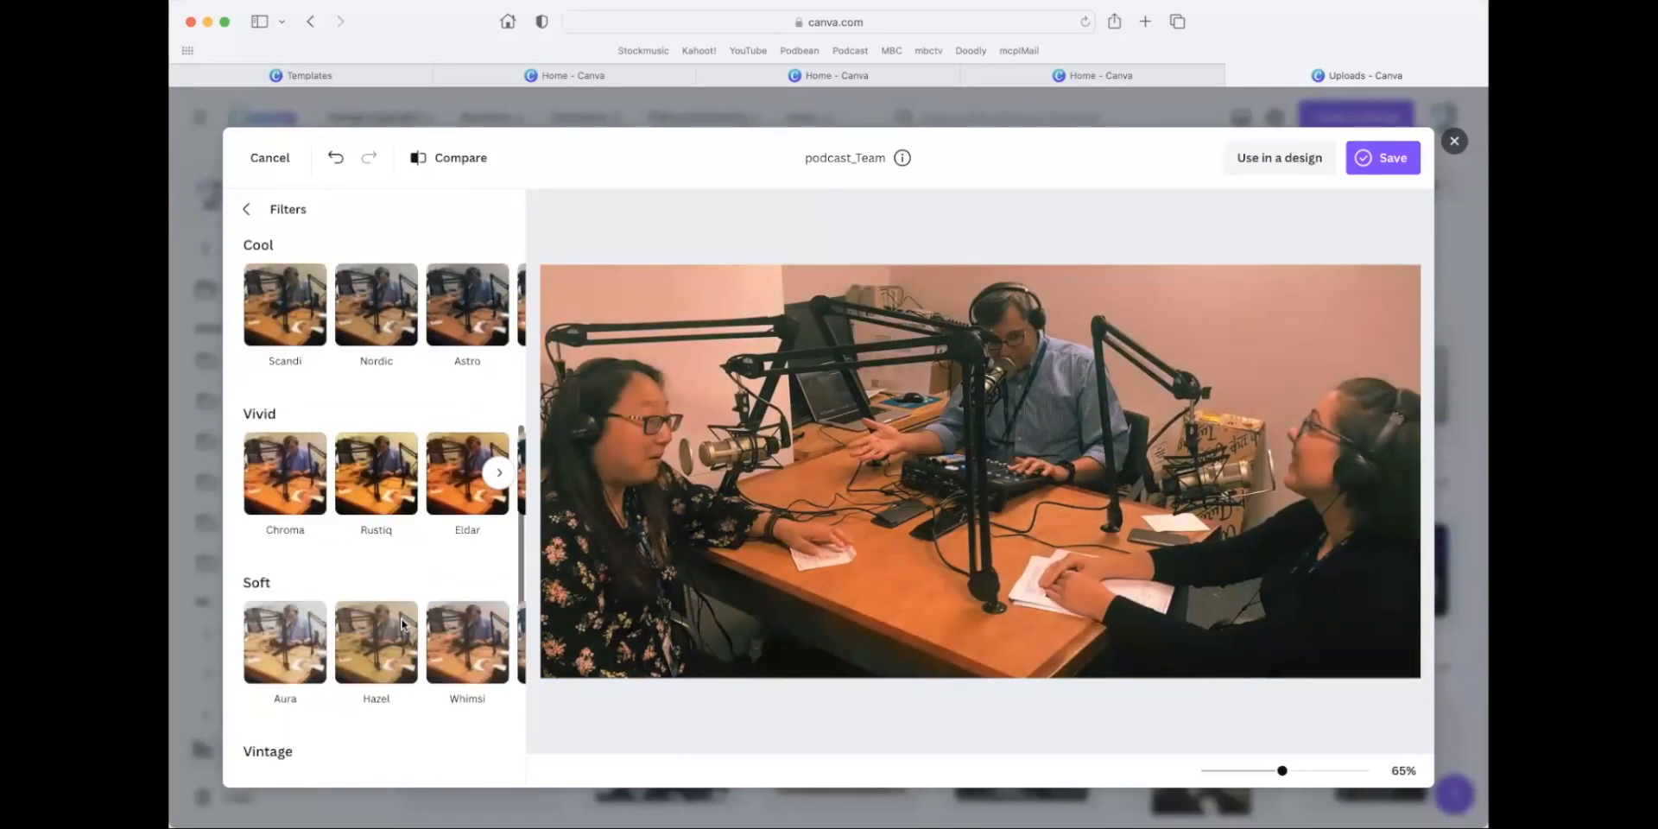
# Try the Aura, a Mono, and the Amethyst, Heatwave and Outrun filters on the podcast photo, and cancel the edit without saving.
pyautogui.click(288, 501)
pyautogui.scroll(-3, 345, 562)
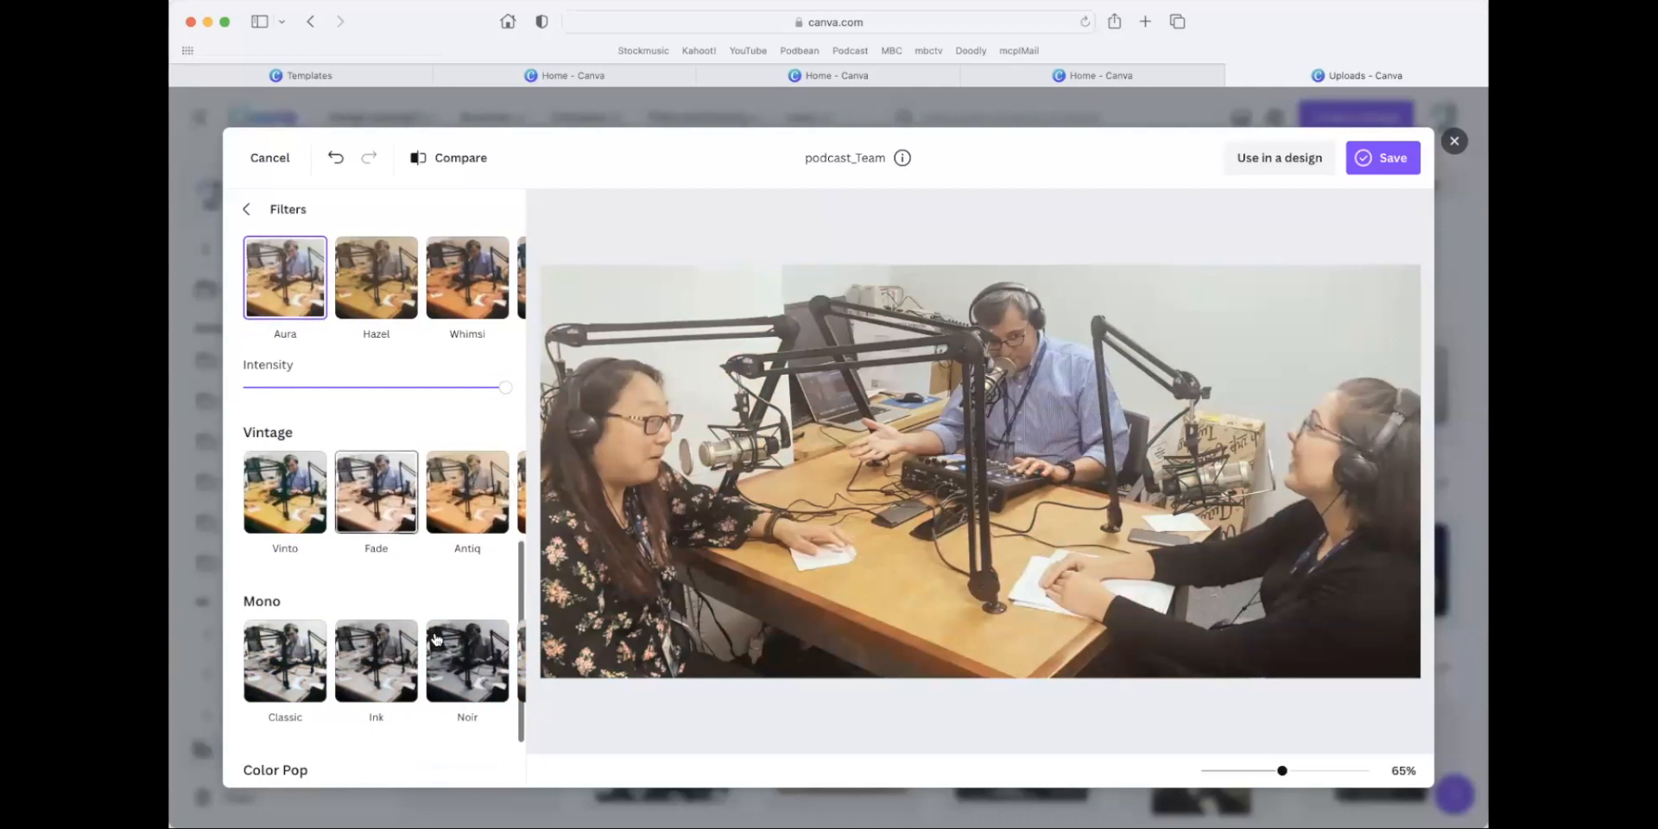
pyautogui.click(377, 610)
pyautogui.scroll(-2, 406, 639)
pyautogui.click(442, 728)
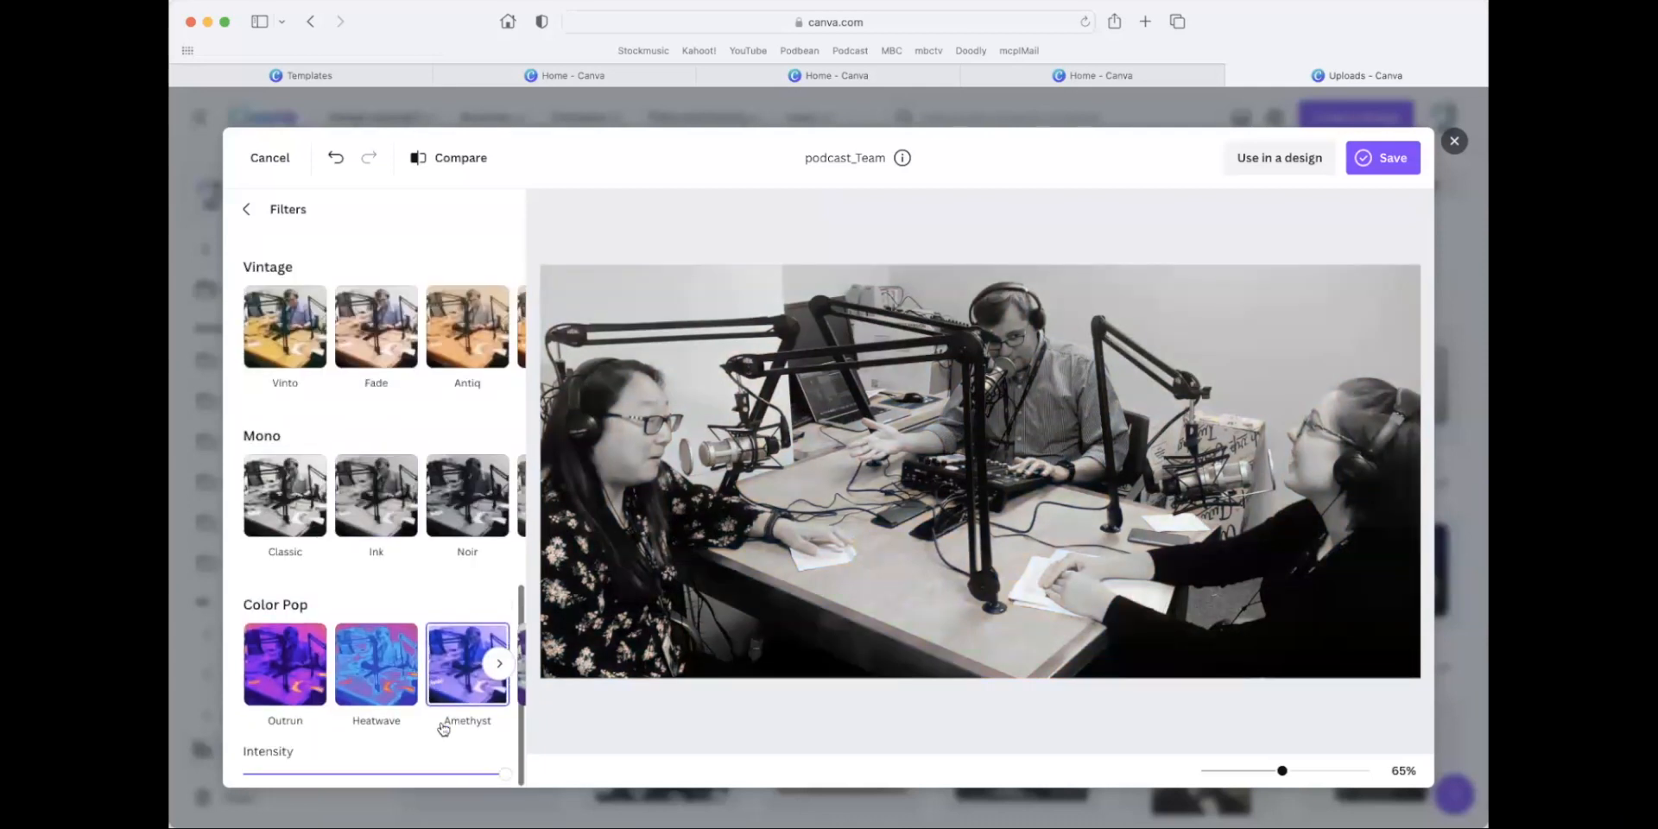
pyautogui.click(374, 717)
pyautogui.click(284, 684)
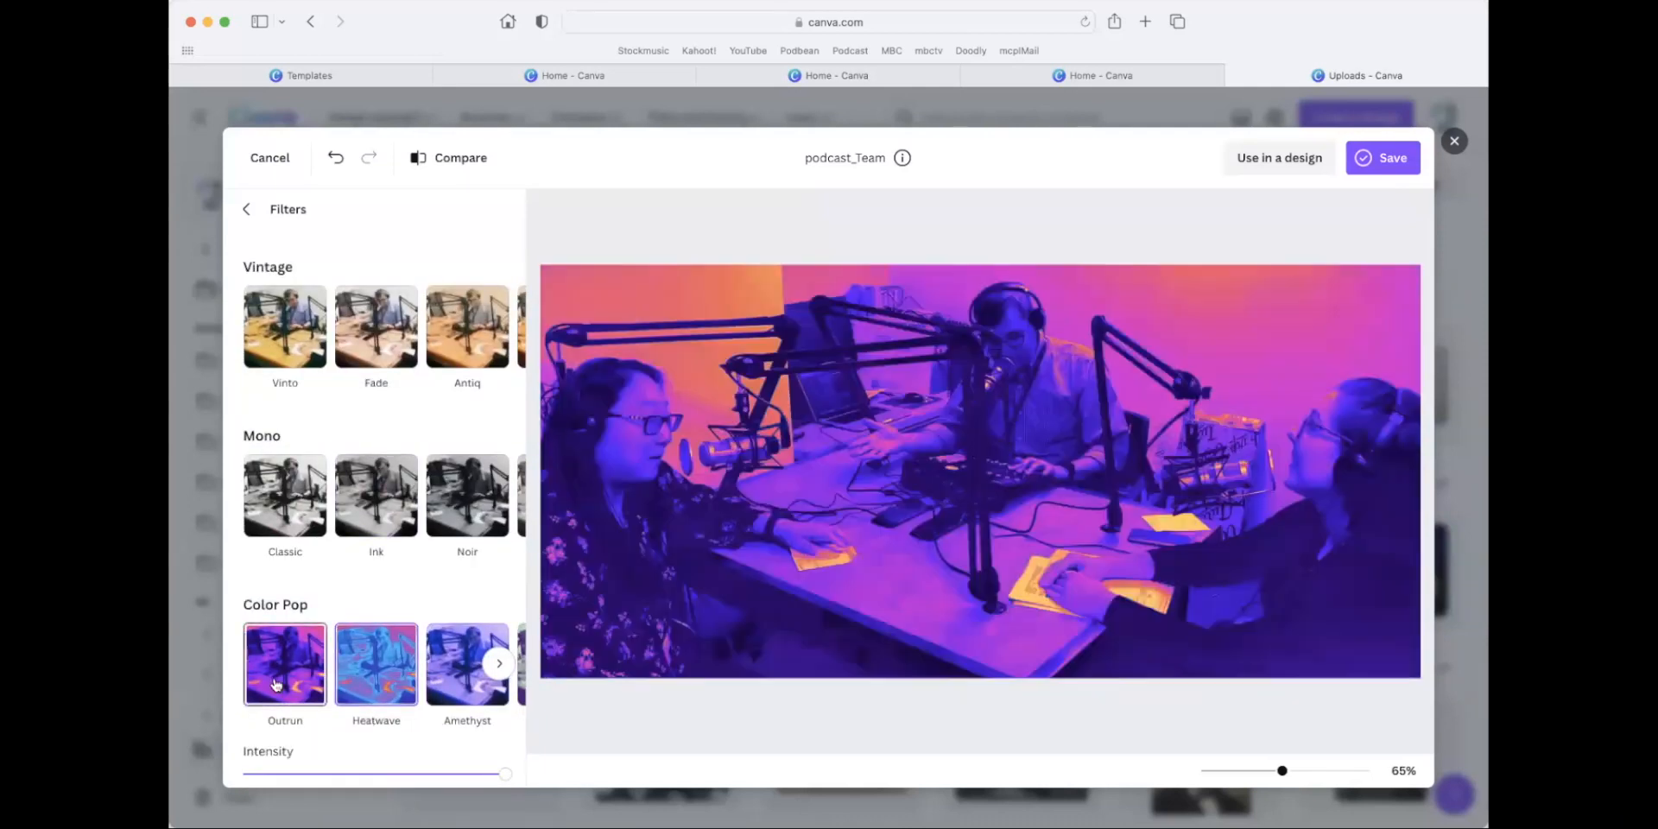
pyautogui.click(246, 210)
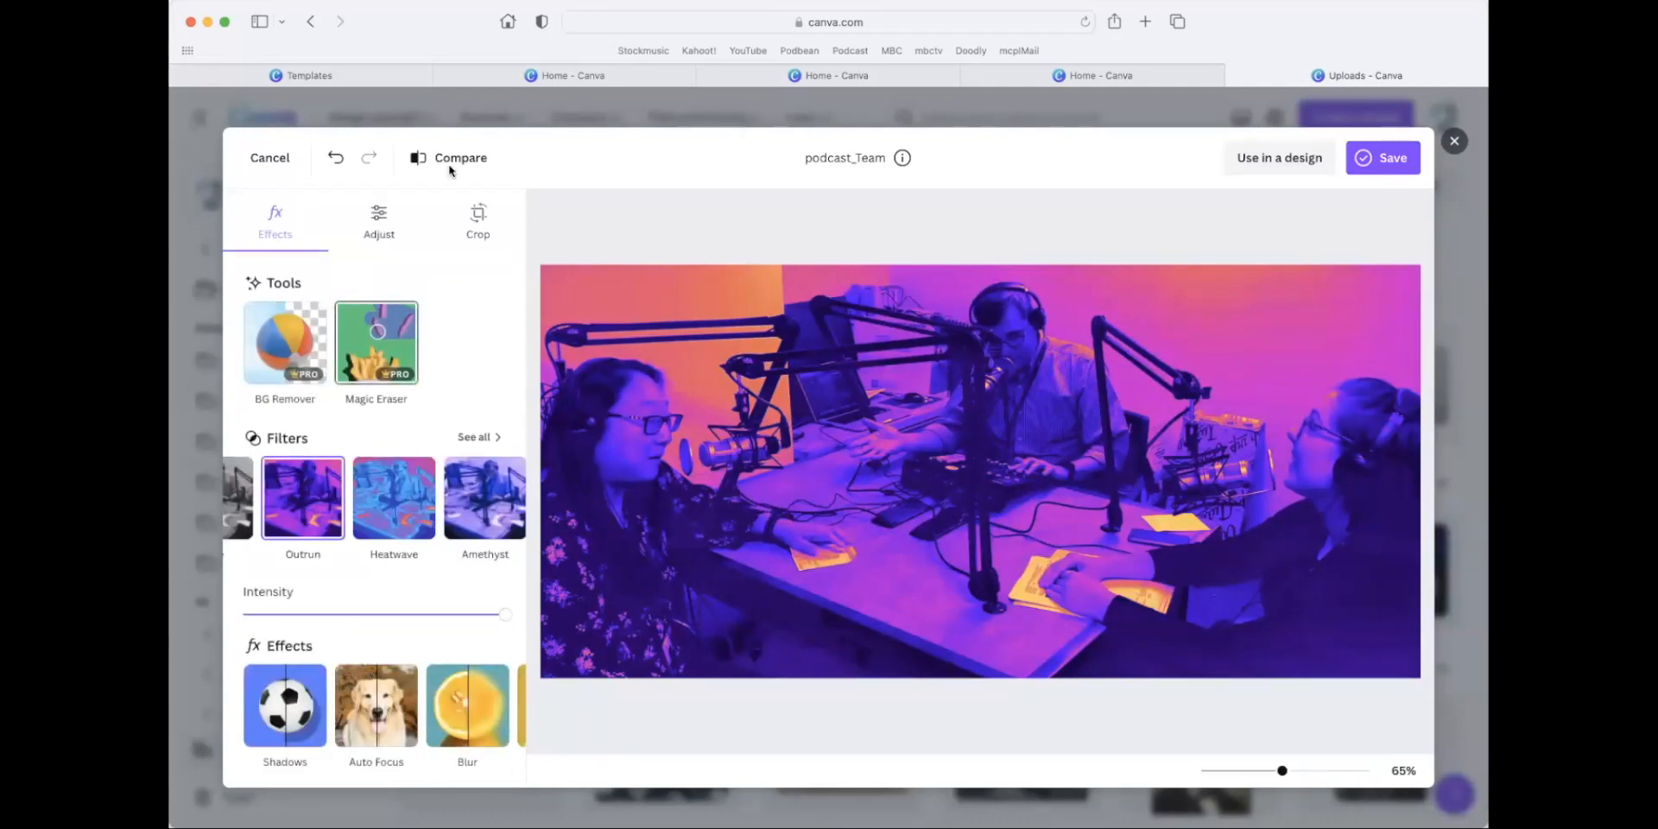
pyautogui.click(270, 164)
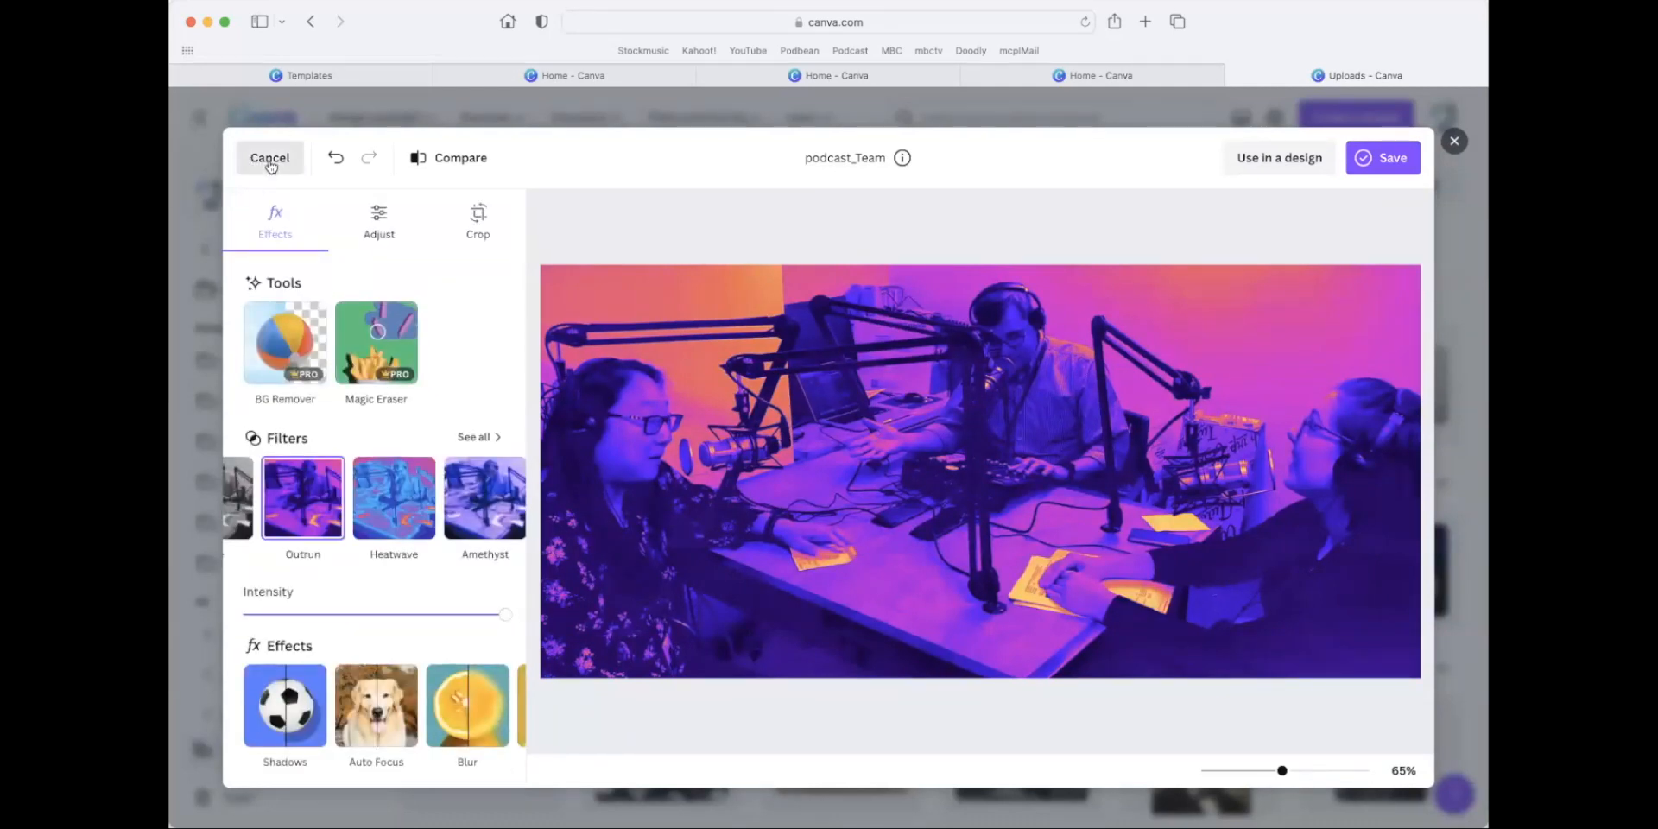
pyautogui.click(989, 508)
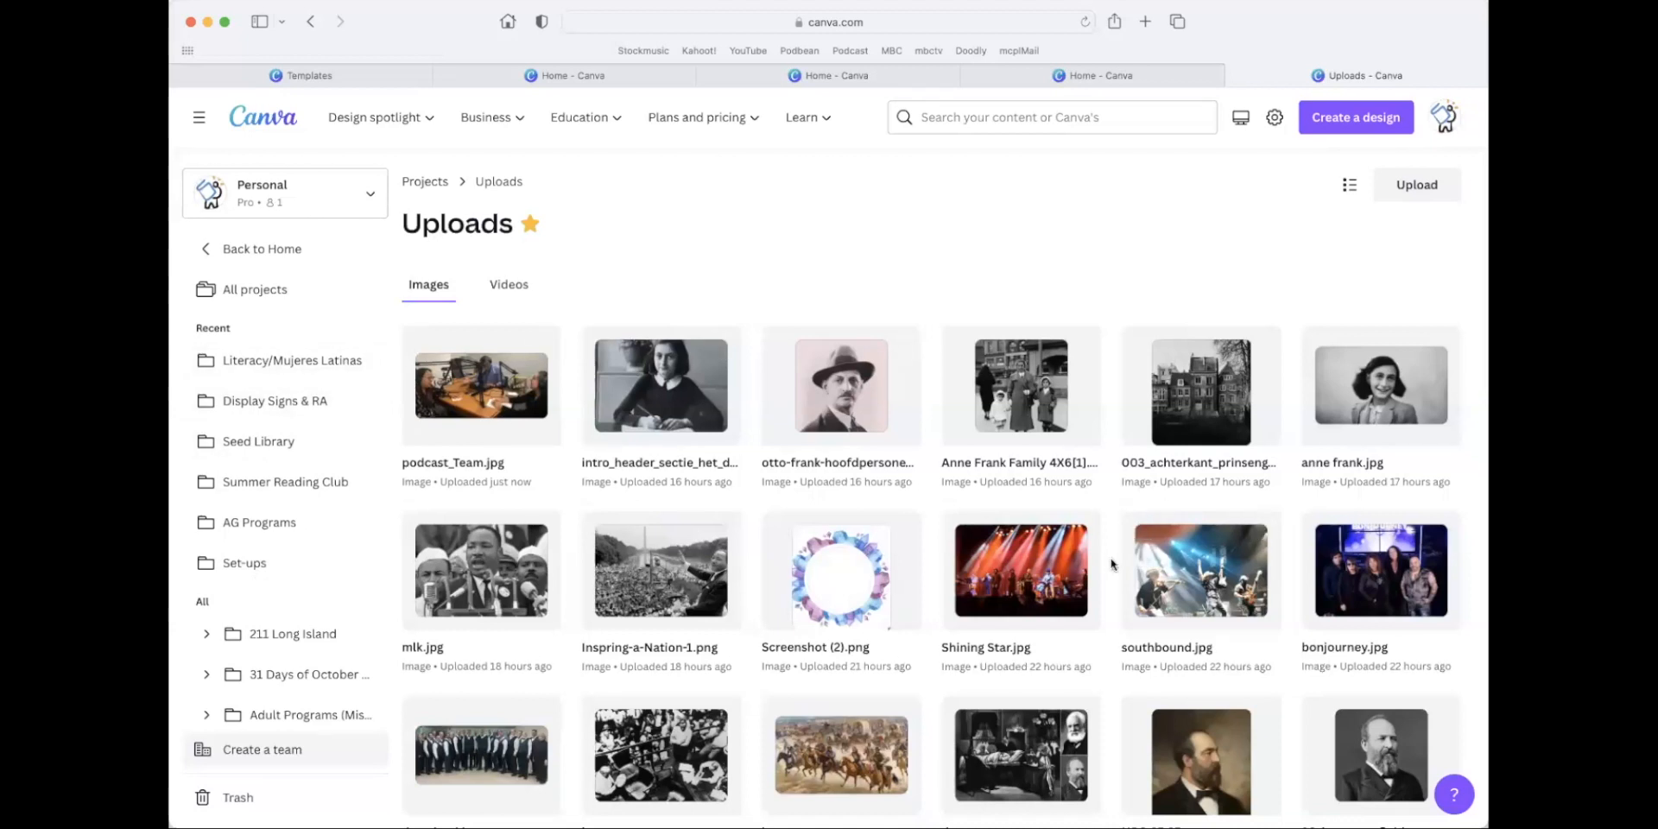
# Look through the uploaded images again and return to the home page.
pyautogui.scroll(-3, 1114, 561)
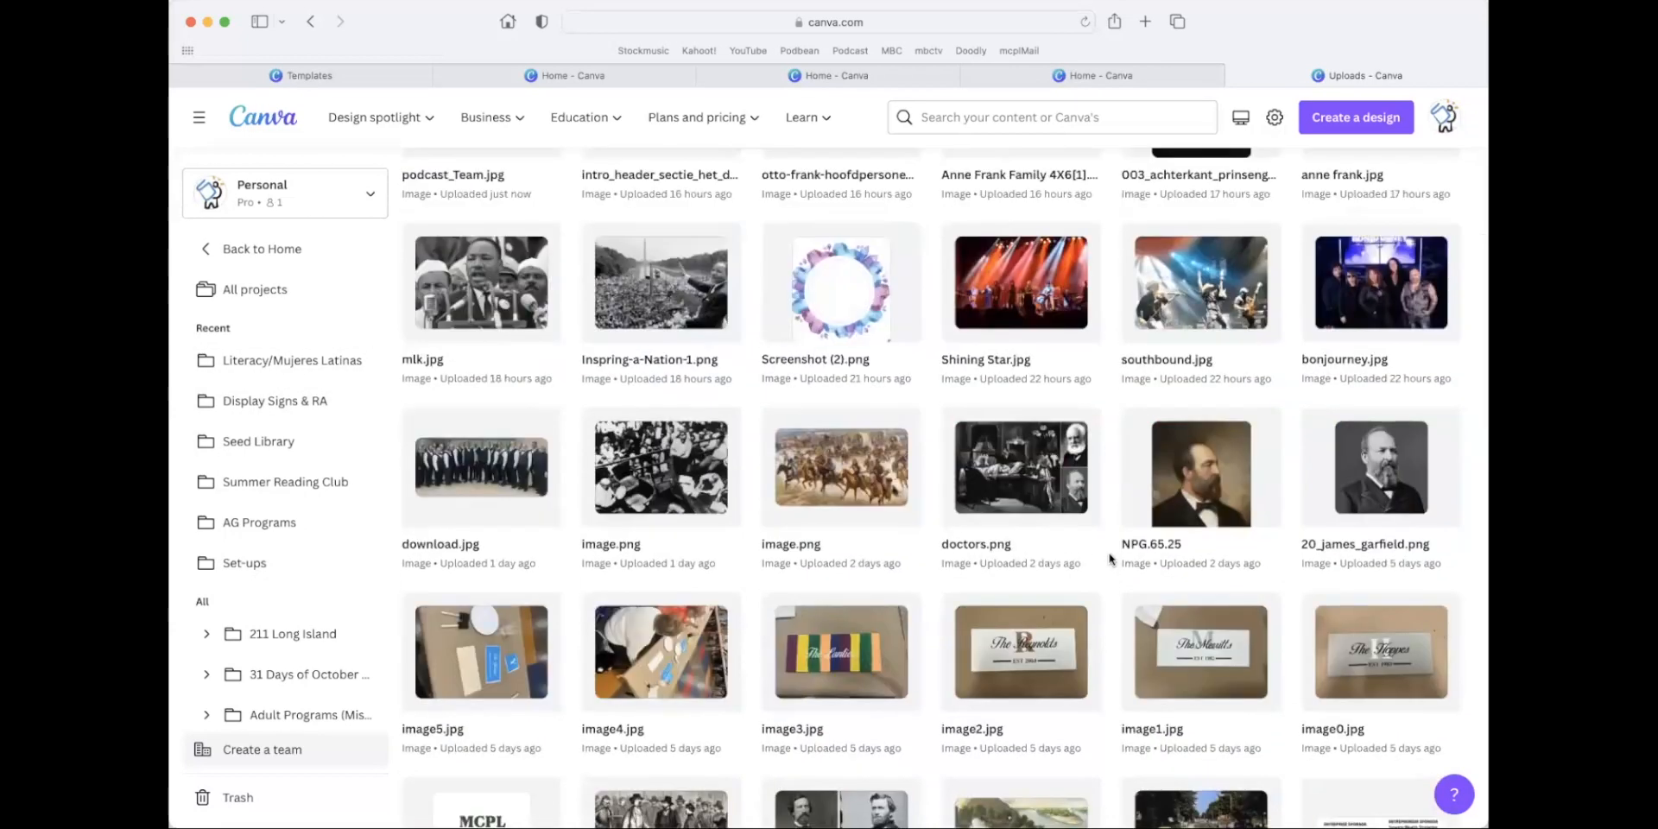
pyautogui.scroll(3, 1110, 559)
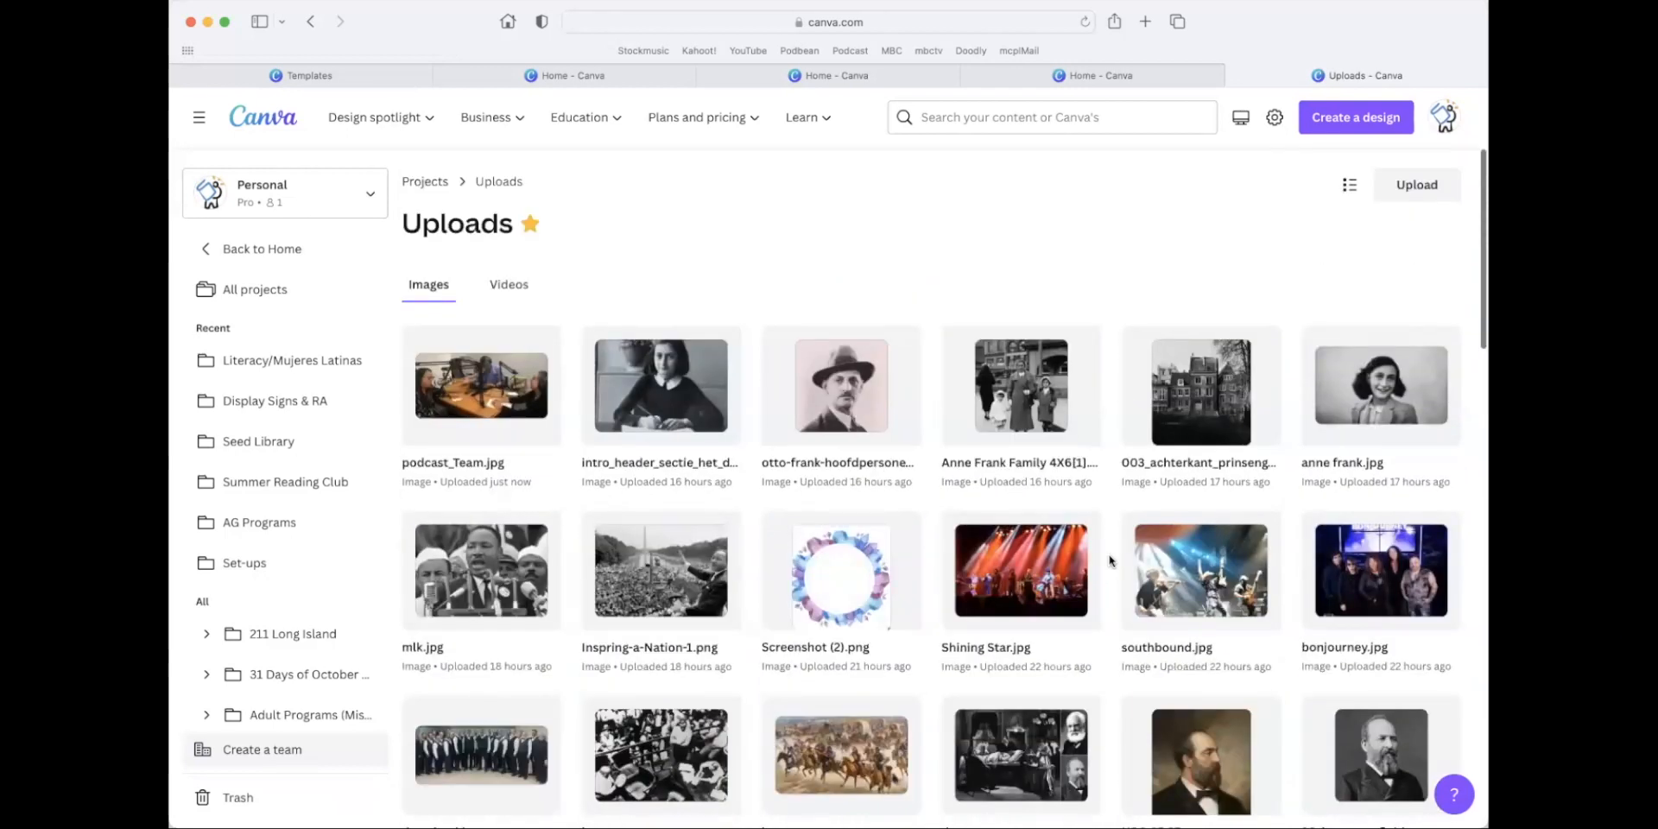
pyautogui.click(272, 246)
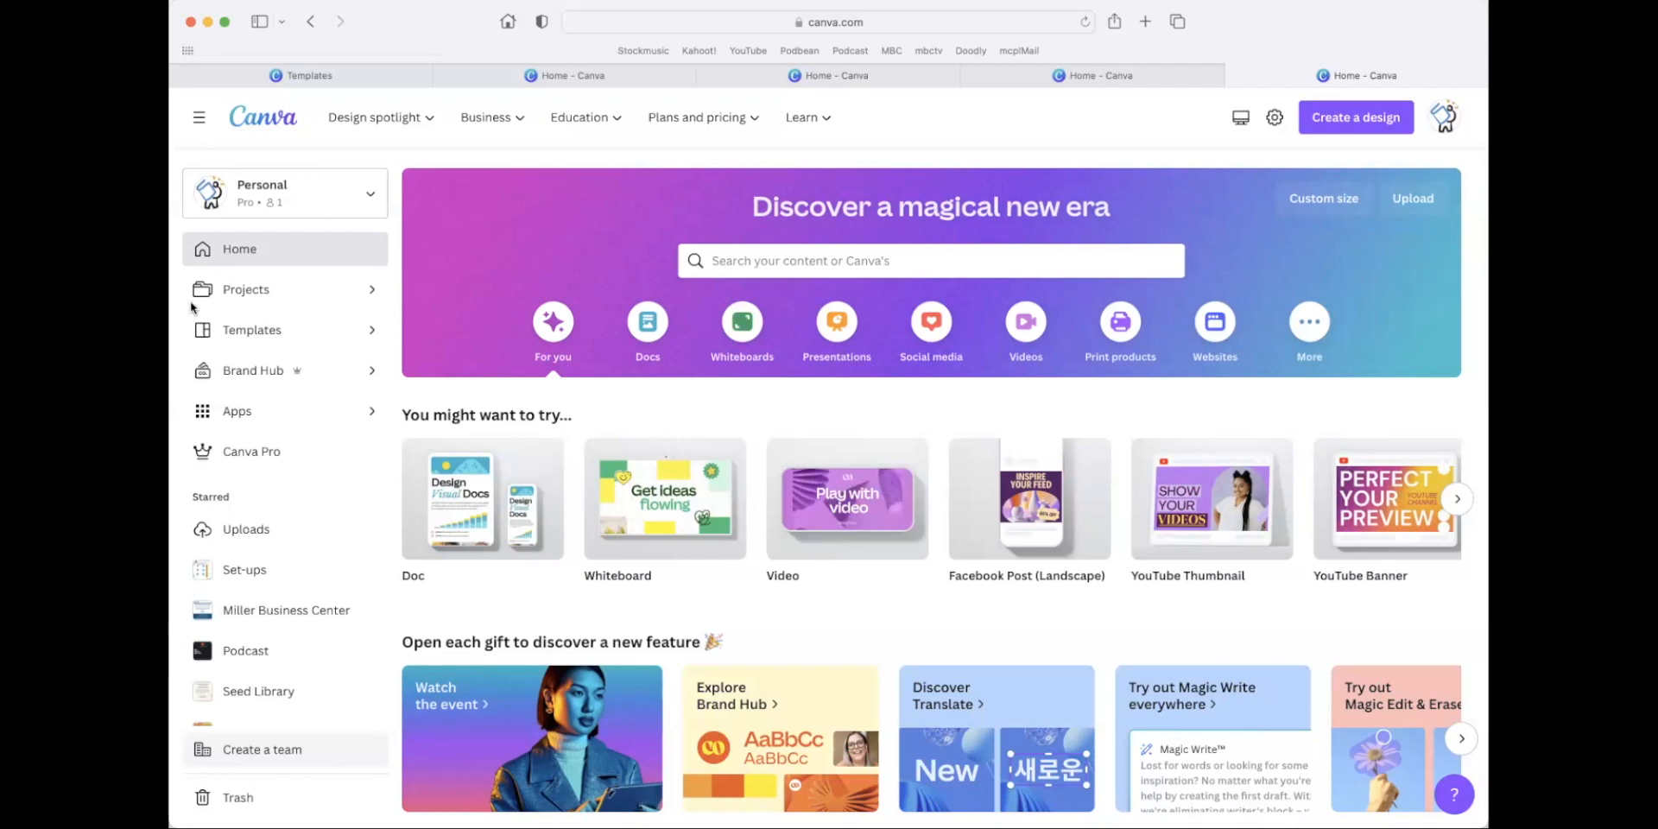
# Open the MCPL Brands brand kit in the Brand Hub and look through its logos.
pyautogui.click(250, 372)
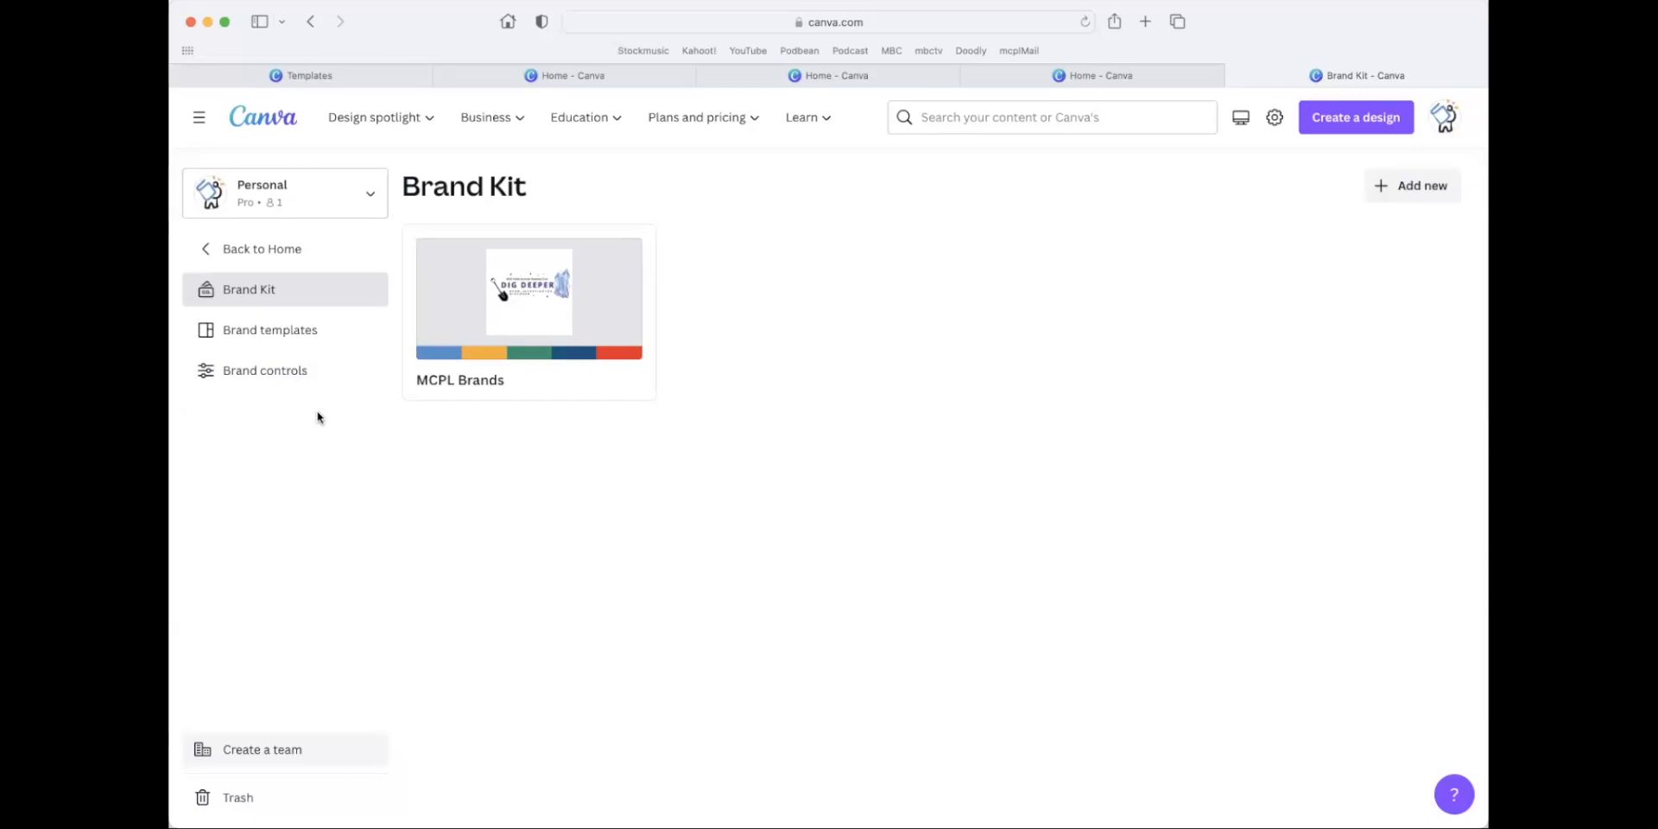
pyautogui.click(522, 321)
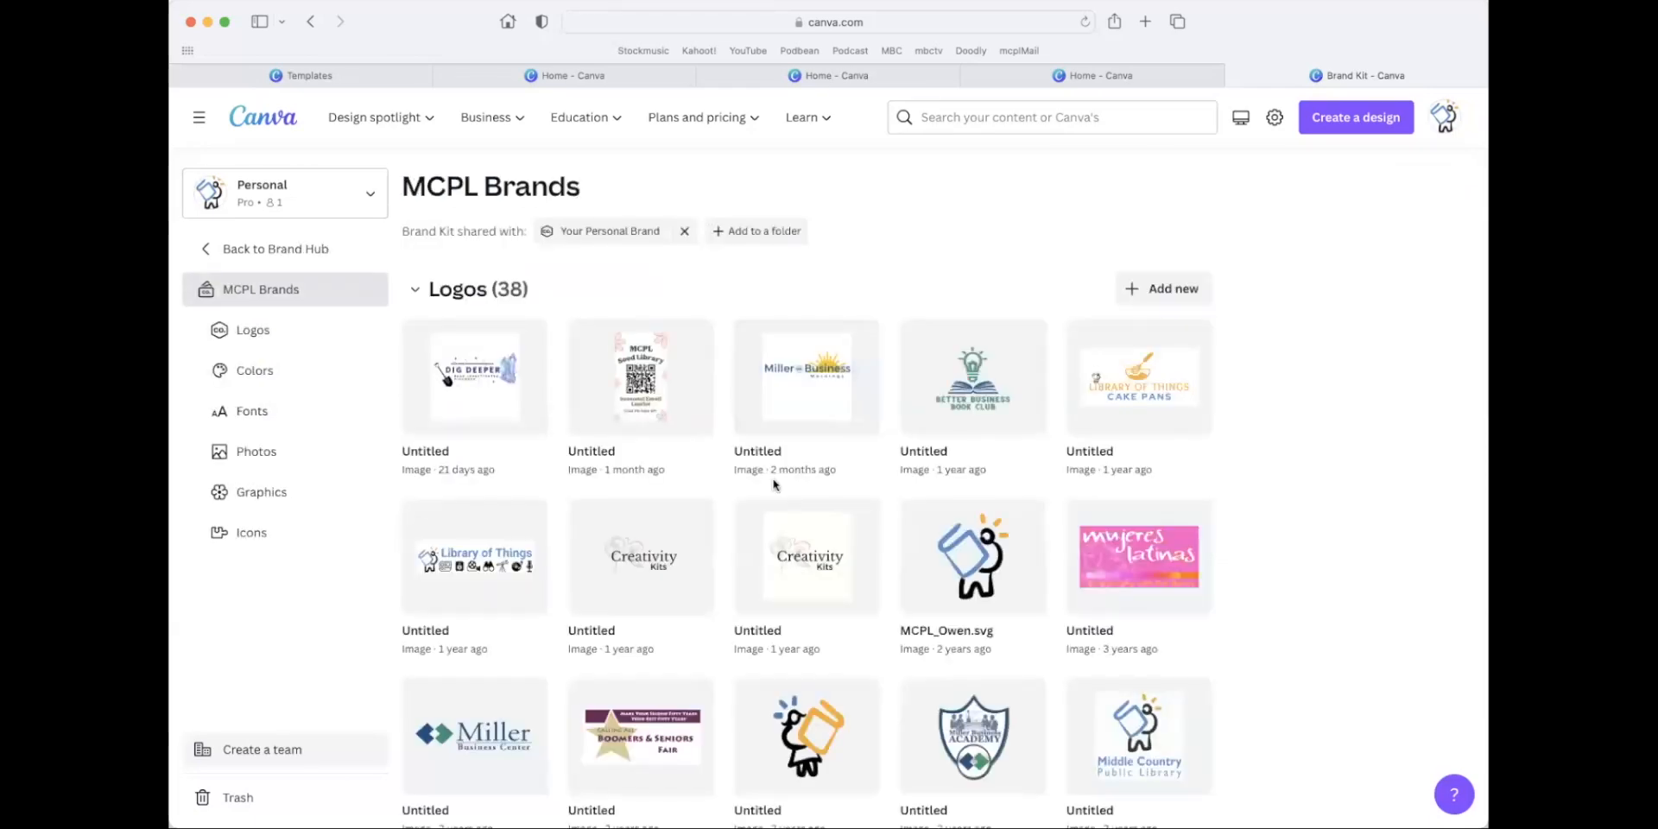
pyautogui.scroll(-10, 758, 474)
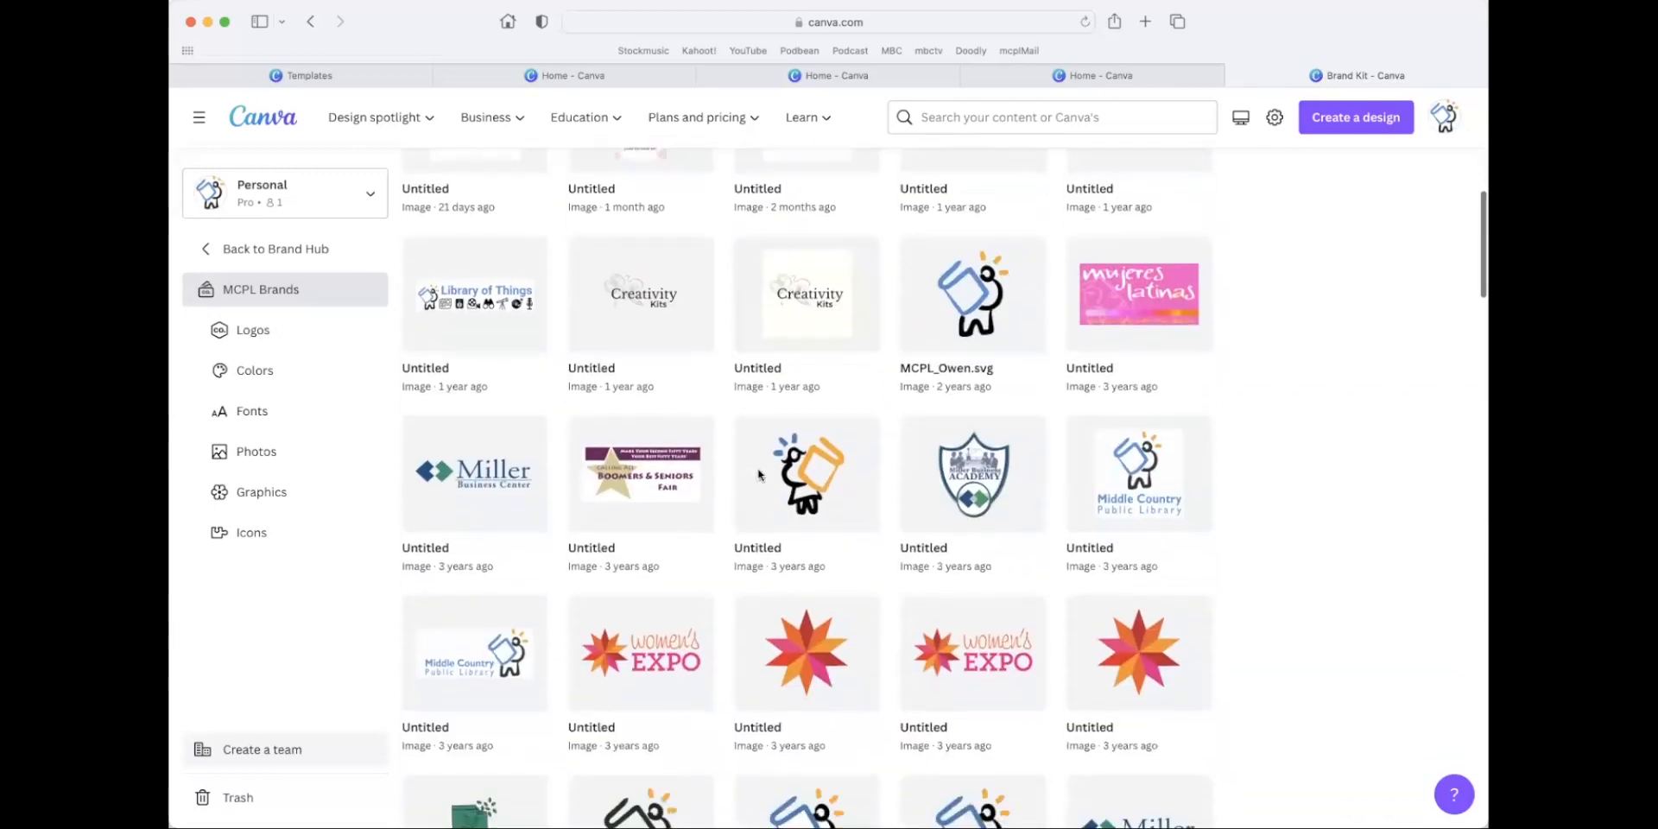
pyautogui.scroll(-8, 760, 473)
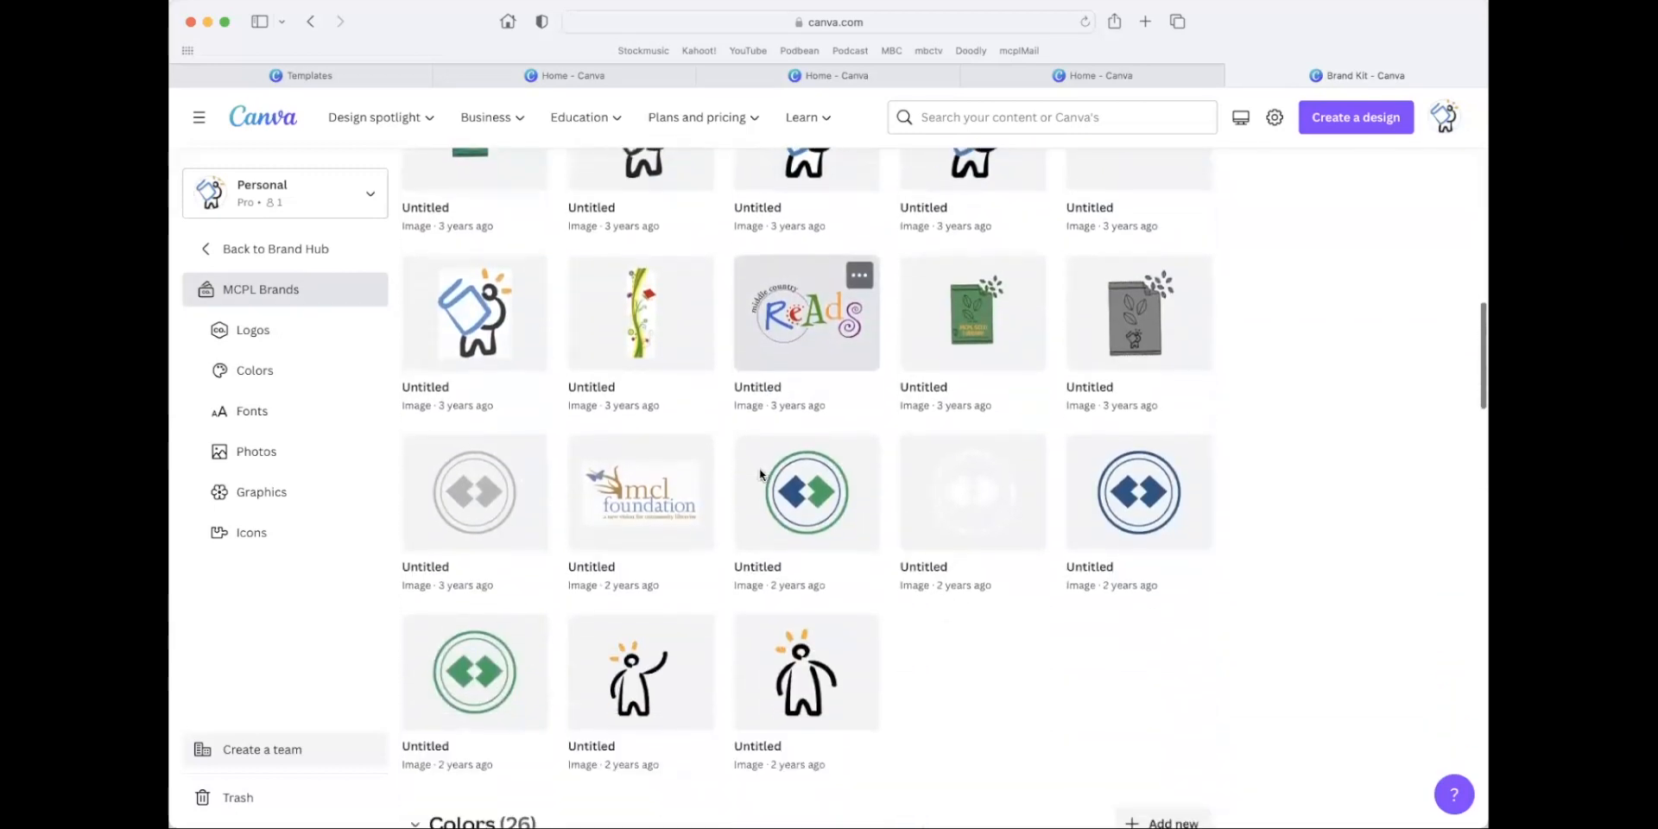
# Examine the brand kit's color palettes and return to the home page.
pyautogui.scroll(-5, 760, 473)
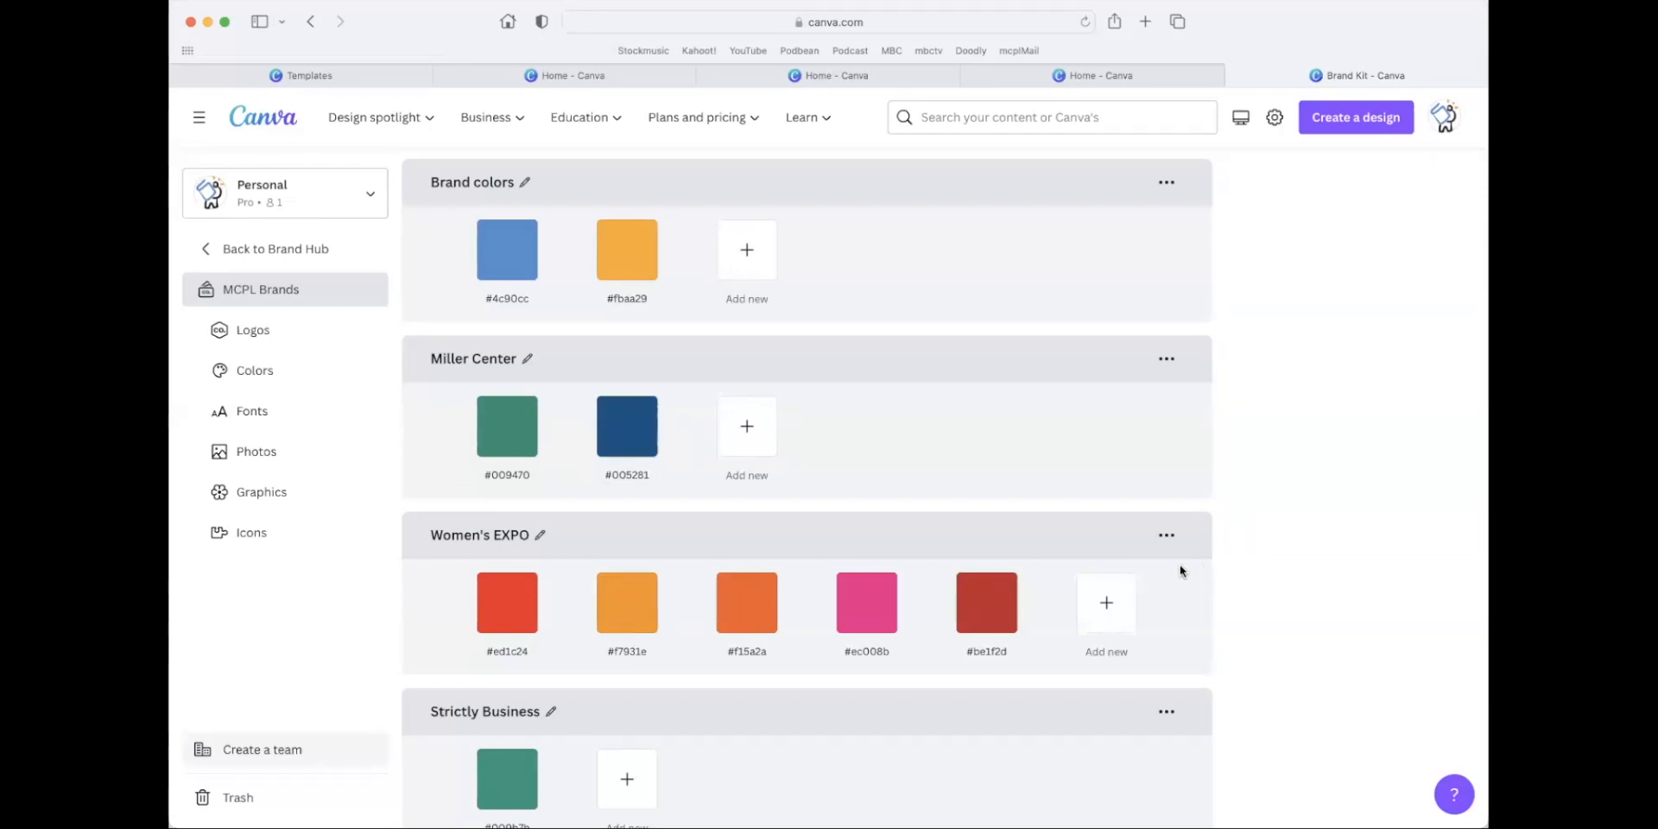
pyautogui.scroll(-5, 1181, 567)
pyautogui.scroll(-2, 1180, 568)
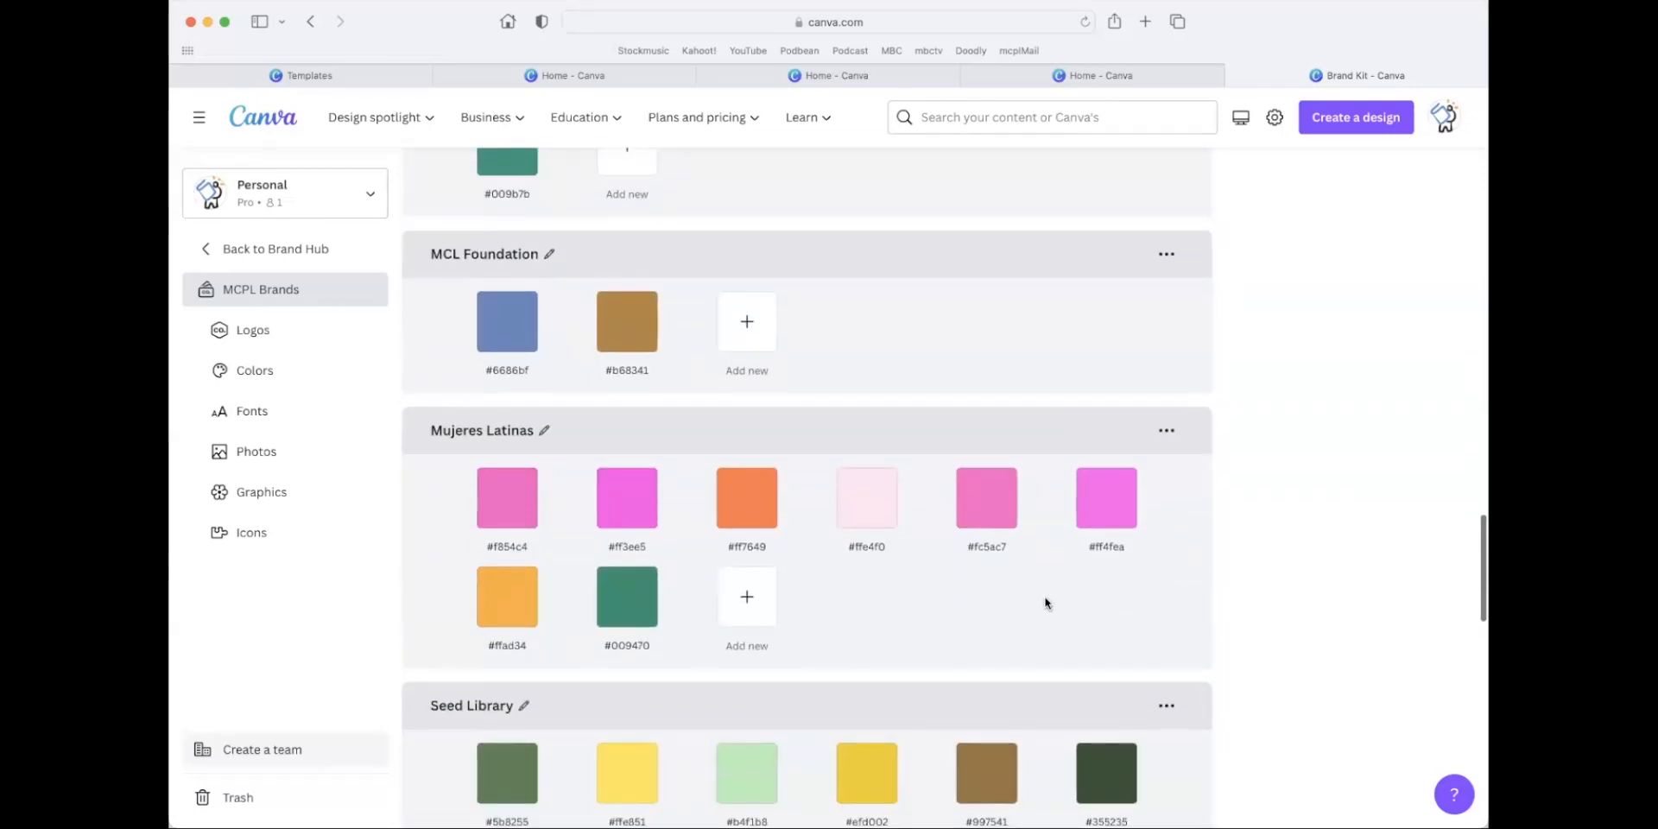
pyautogui.scroll(-4, 1047, 600)
pyautogui.scroll(15, 1047, 598)
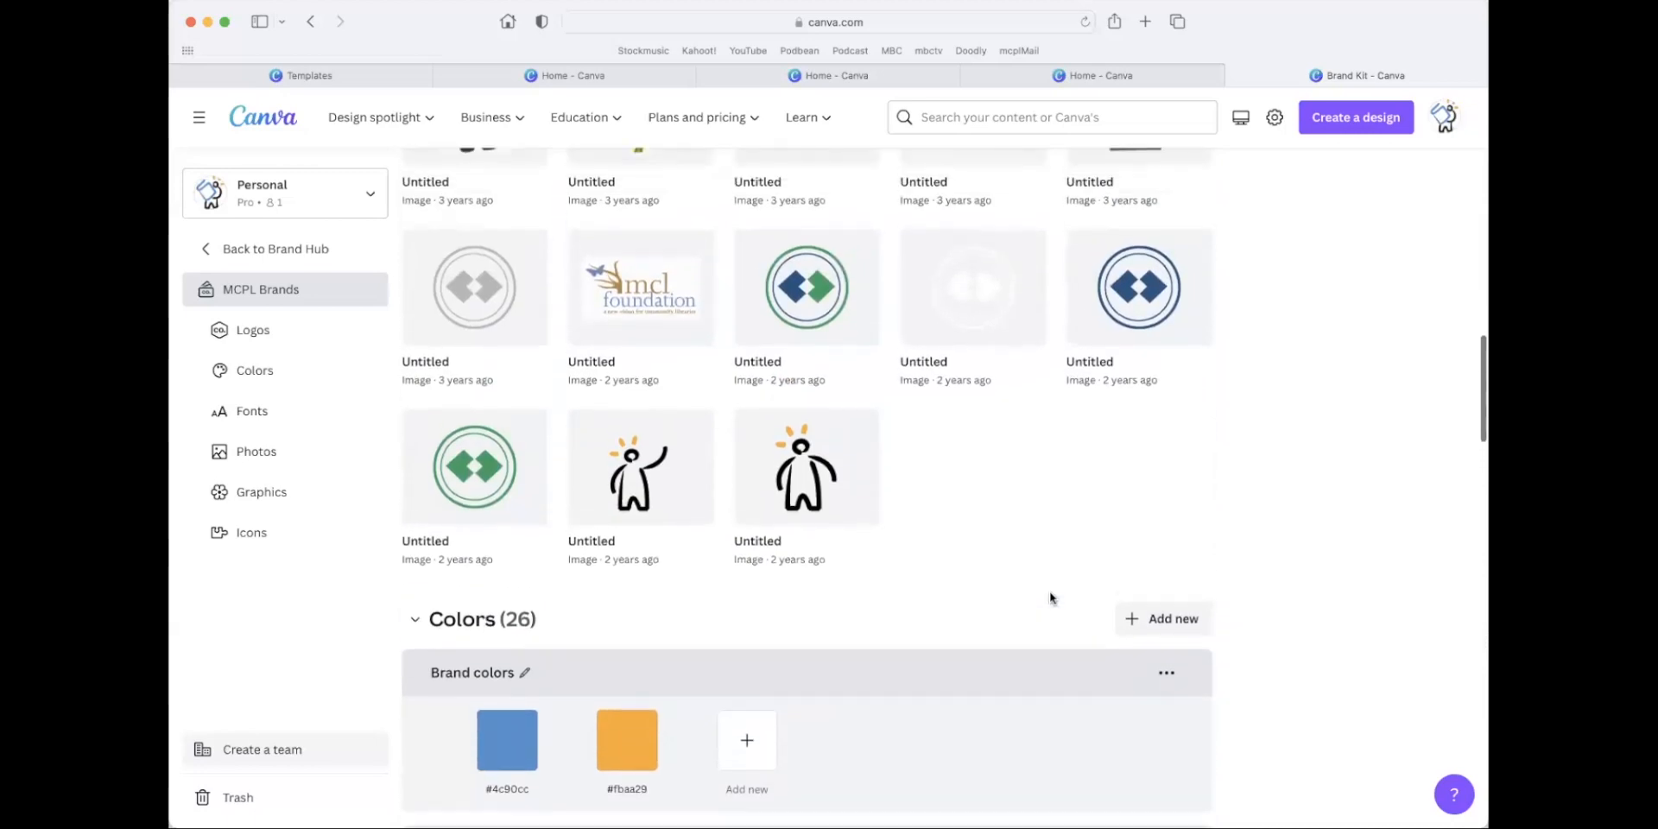
pyautogui.scroll(1, 1024, 595)
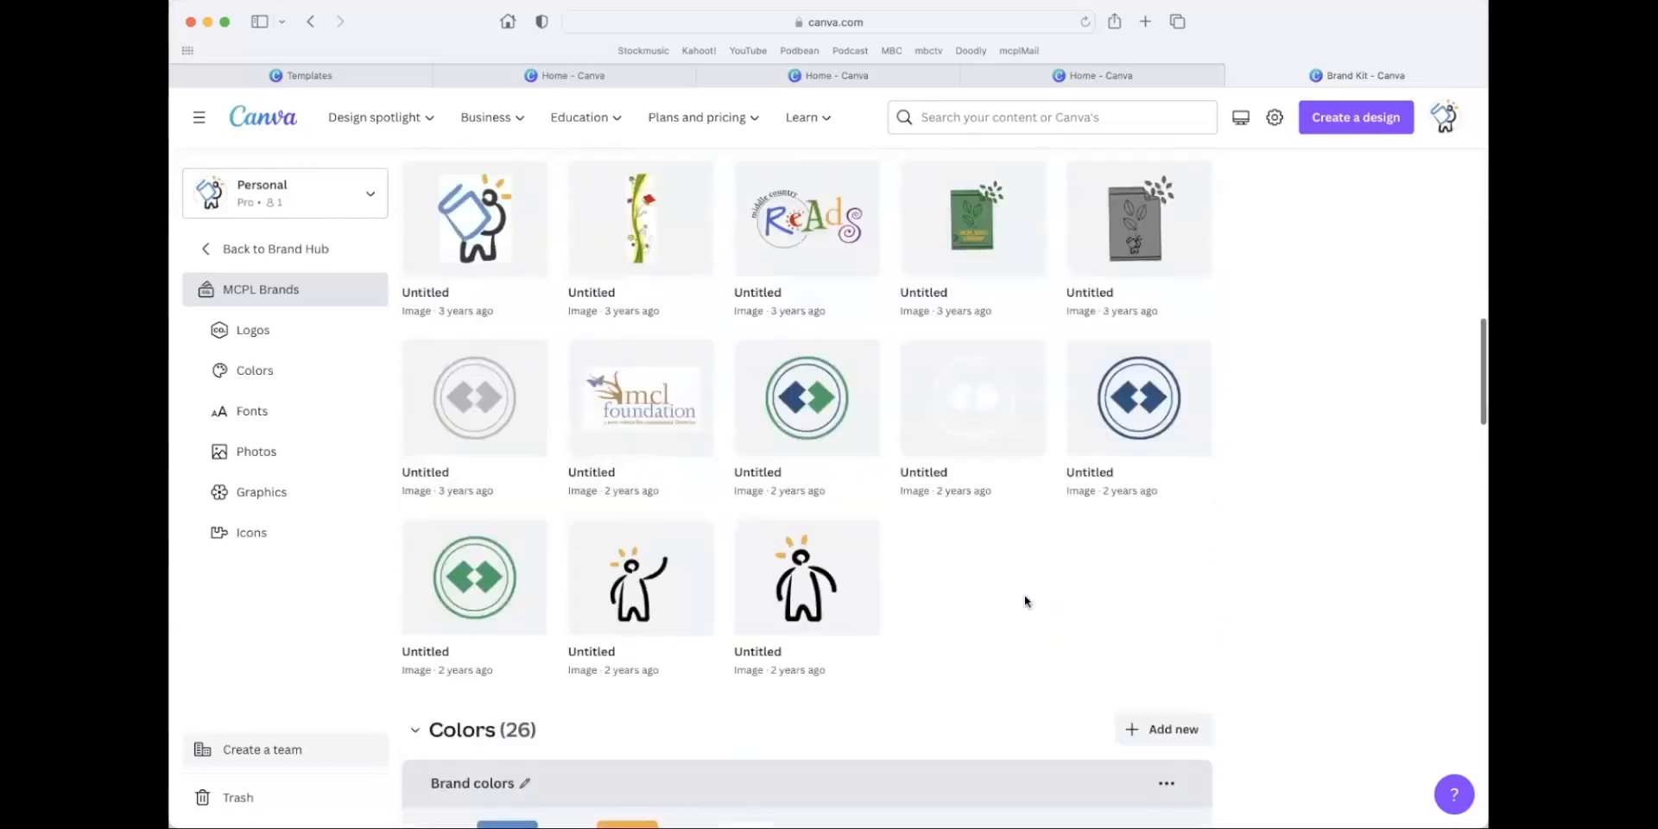
pyautogui.scroll(-6, 1025, 589)
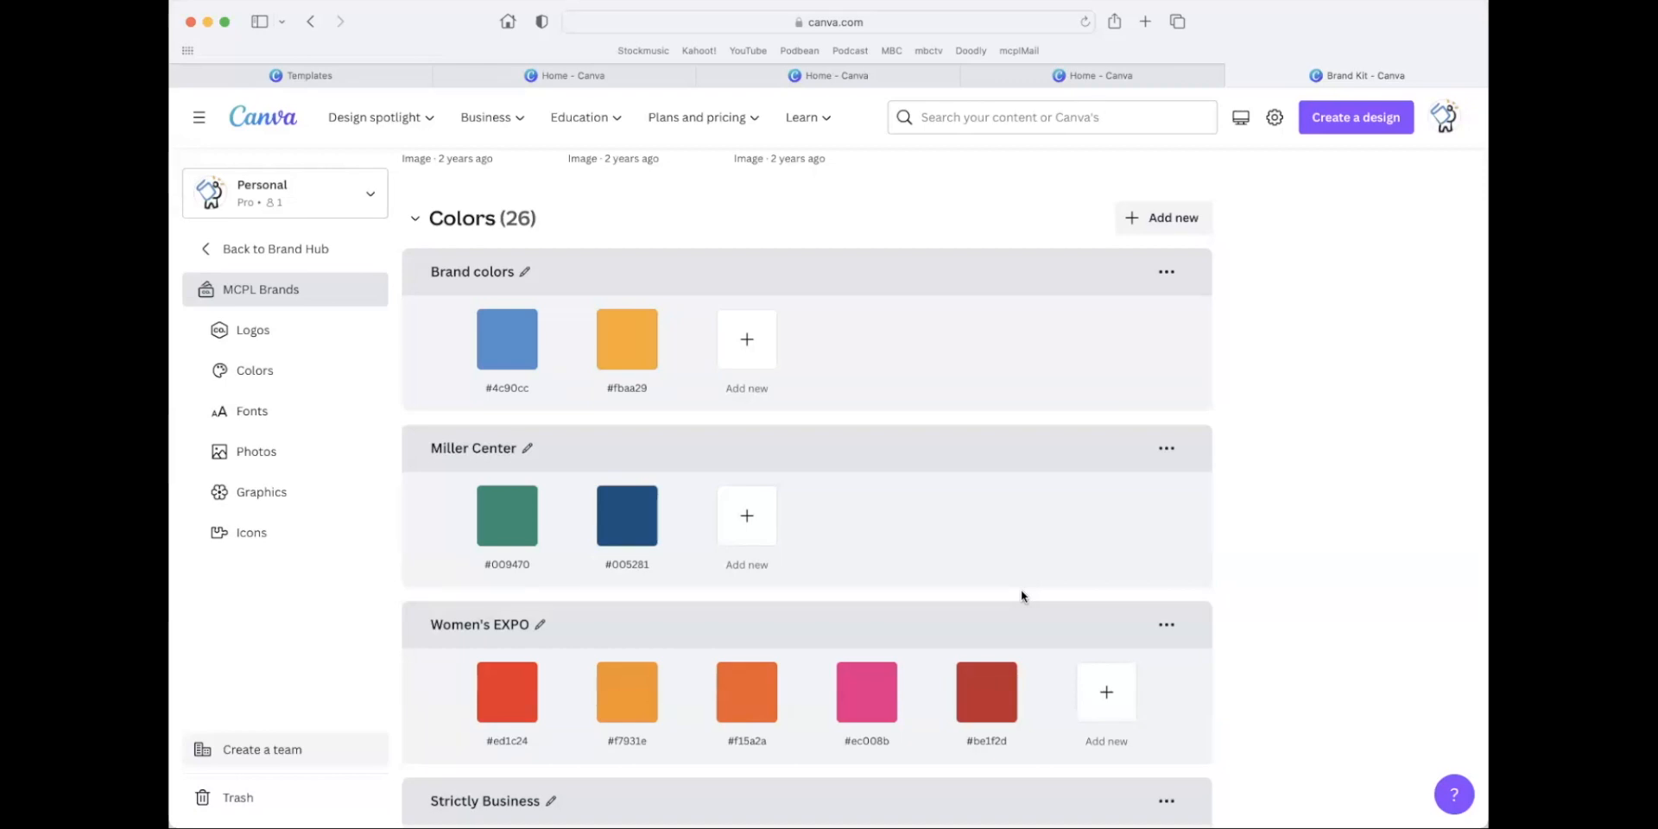
pyautogui.click(276, 259)
pyautogui.click(277, 259)
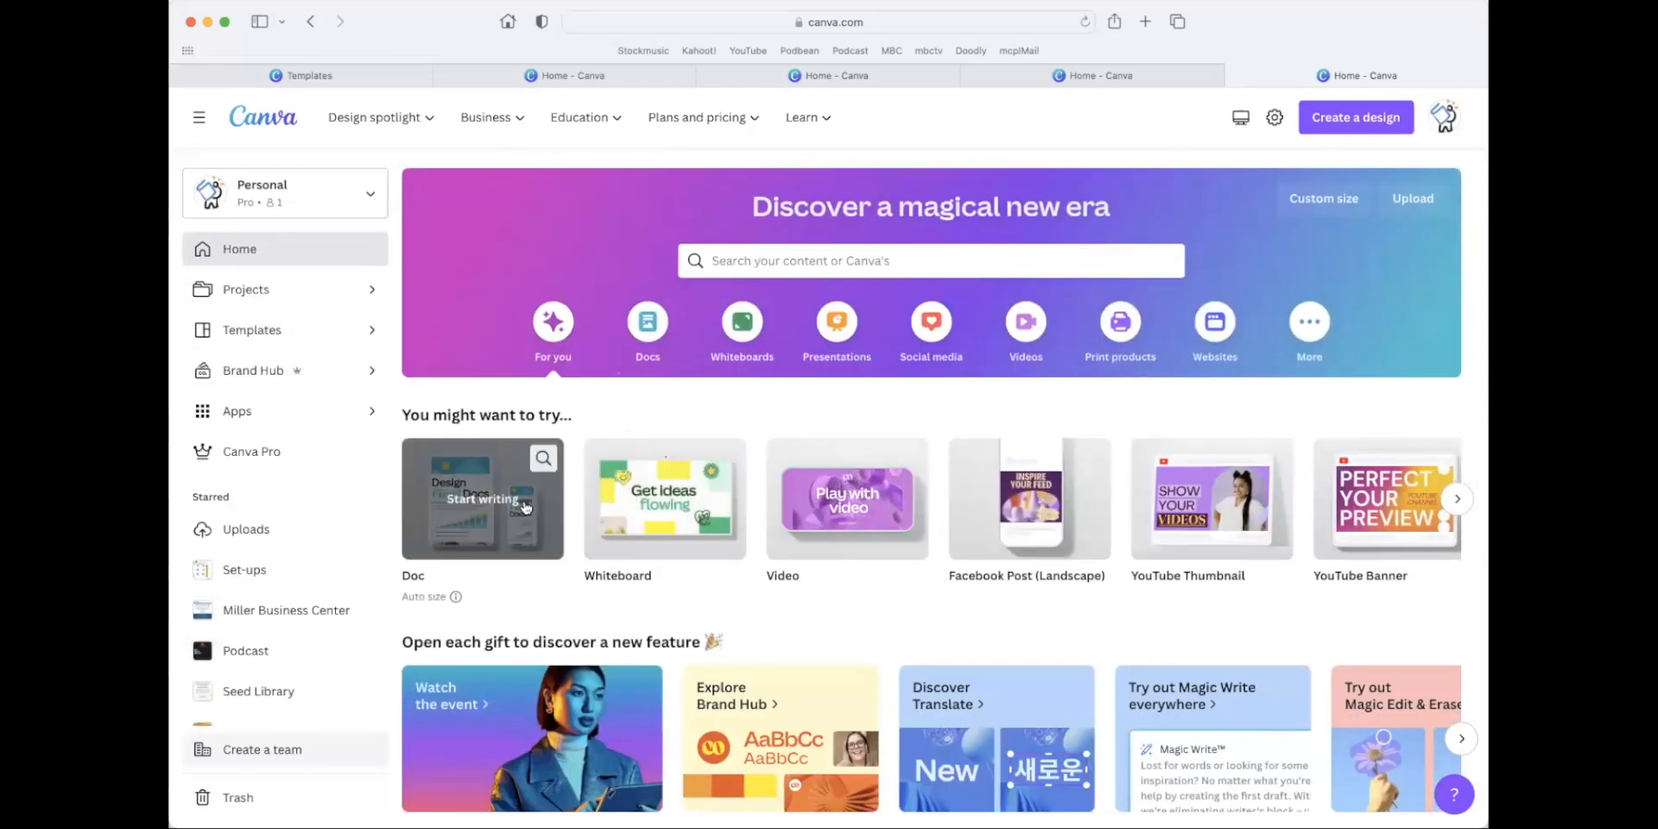
# Open the golf outing video from the recent designs and star the White and Green Sports Gaming In-Stream Ad template.
pyautogui.scroll(-7, 524, 507)
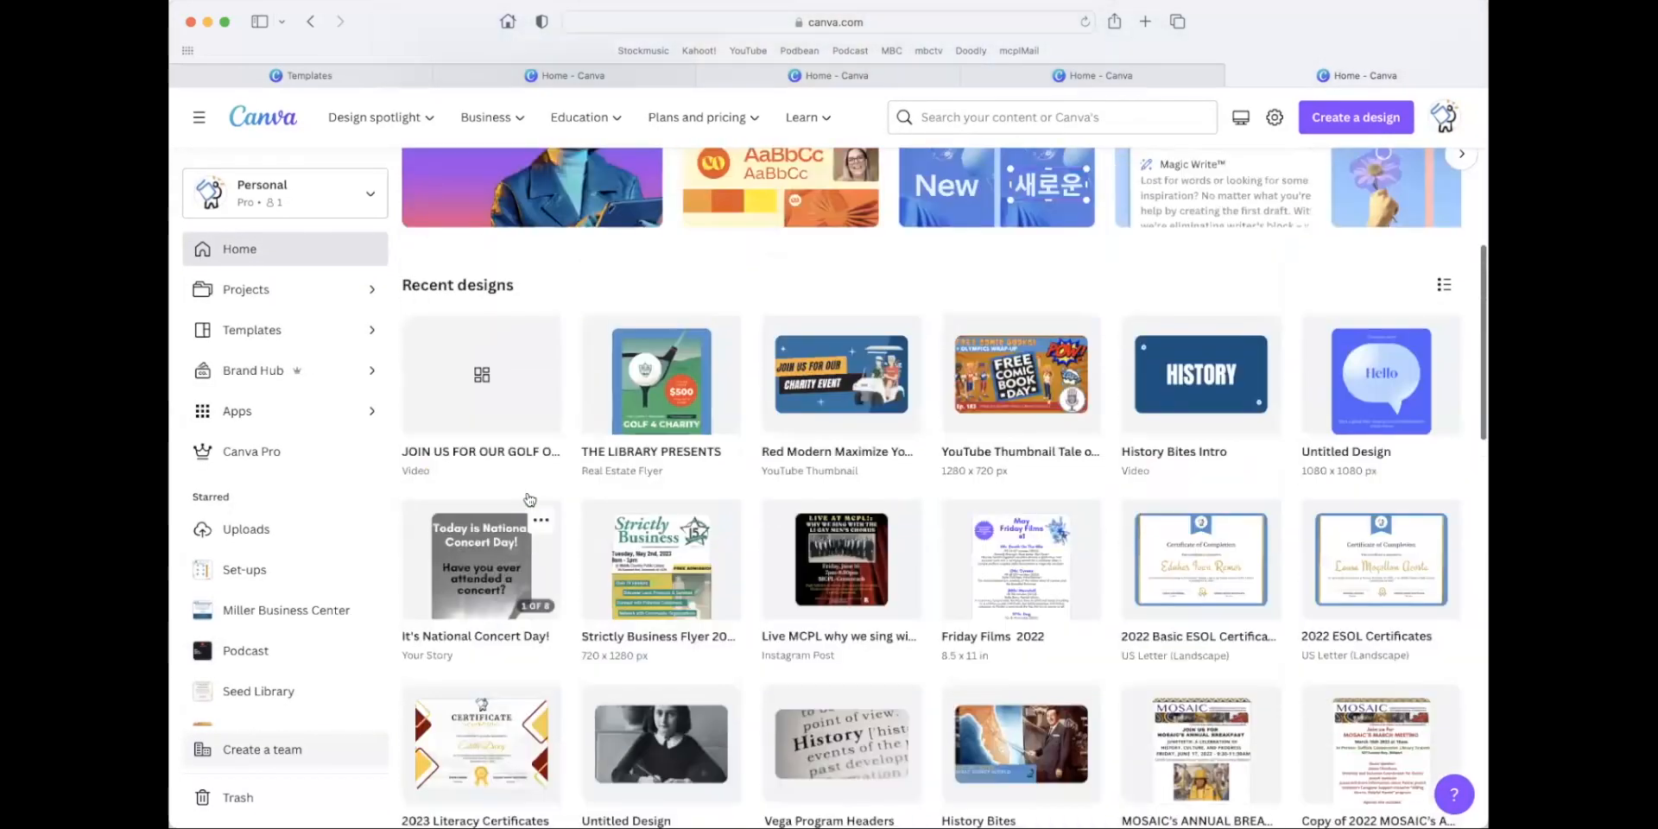
pyautogui.scroll(3, 530, 499)
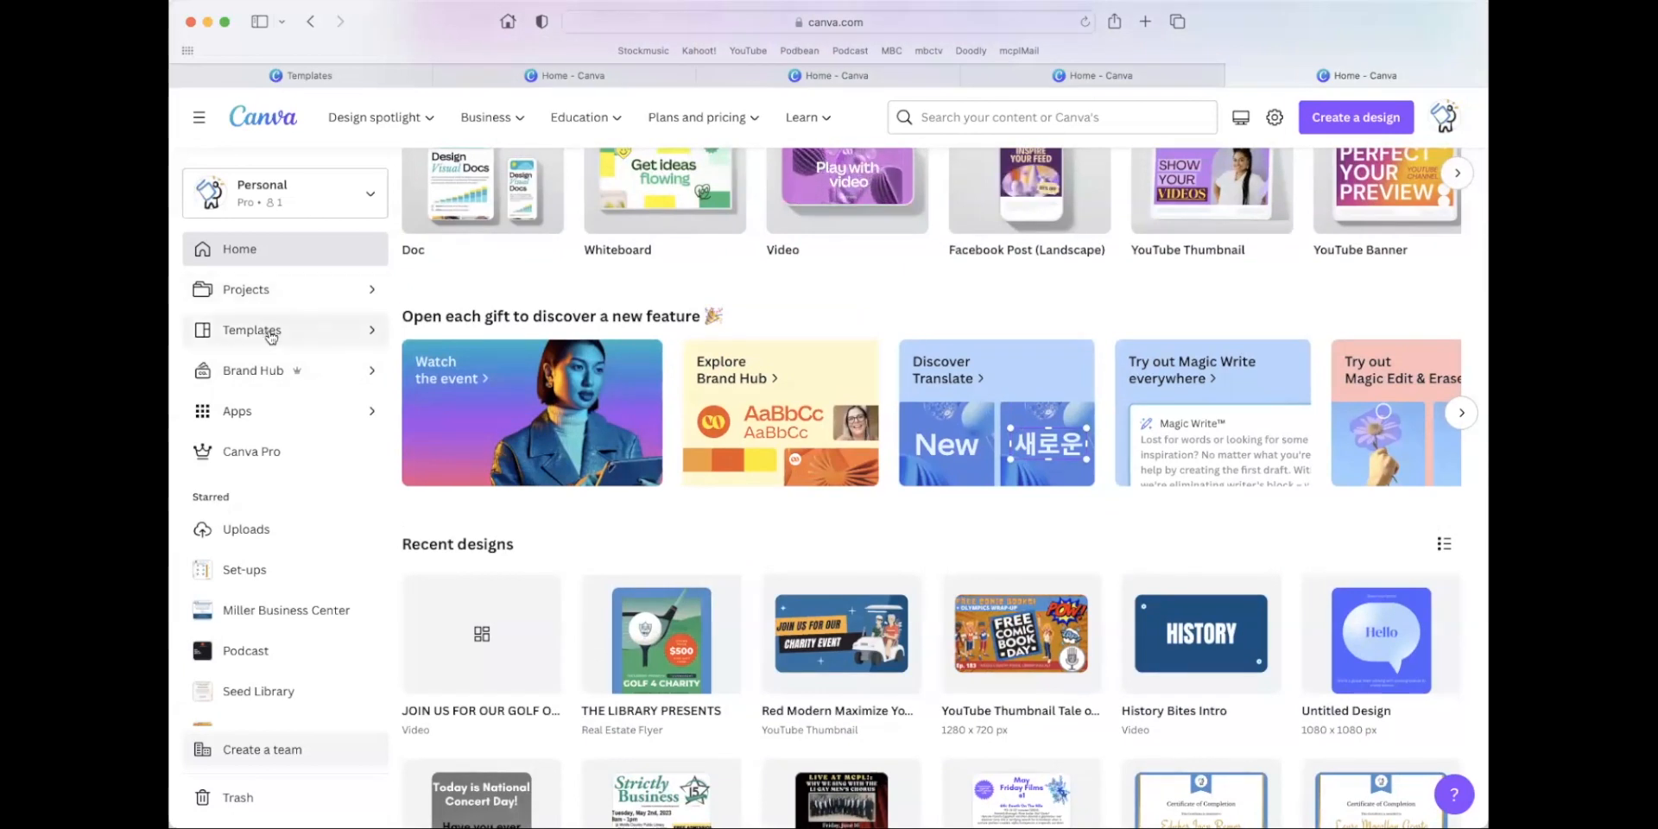
pyautogui.click(518, 648)
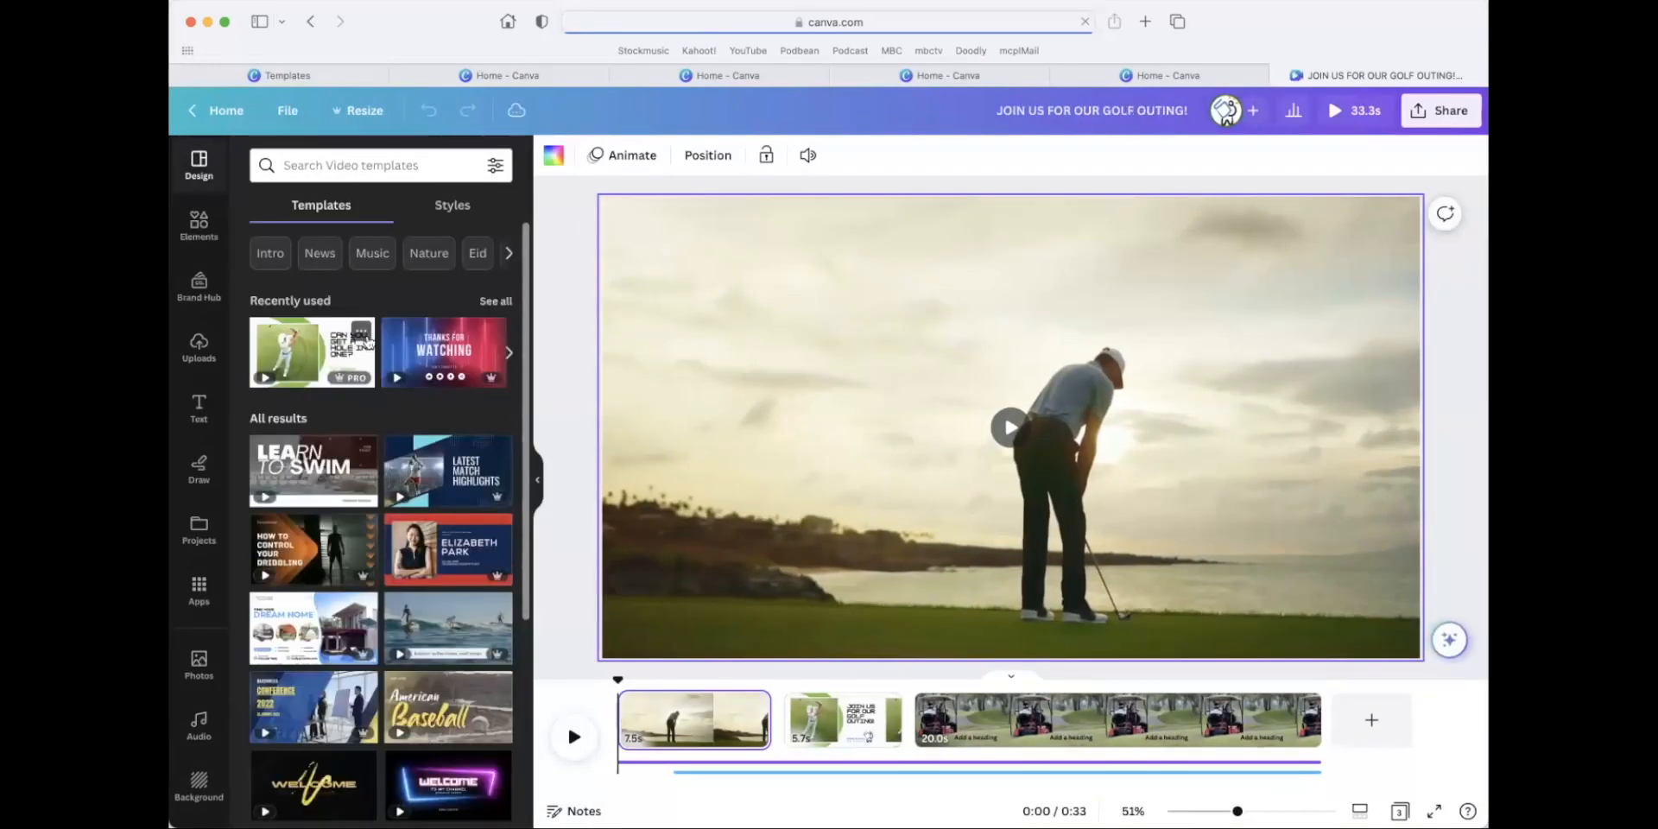
pyautogui.click(362, 332)
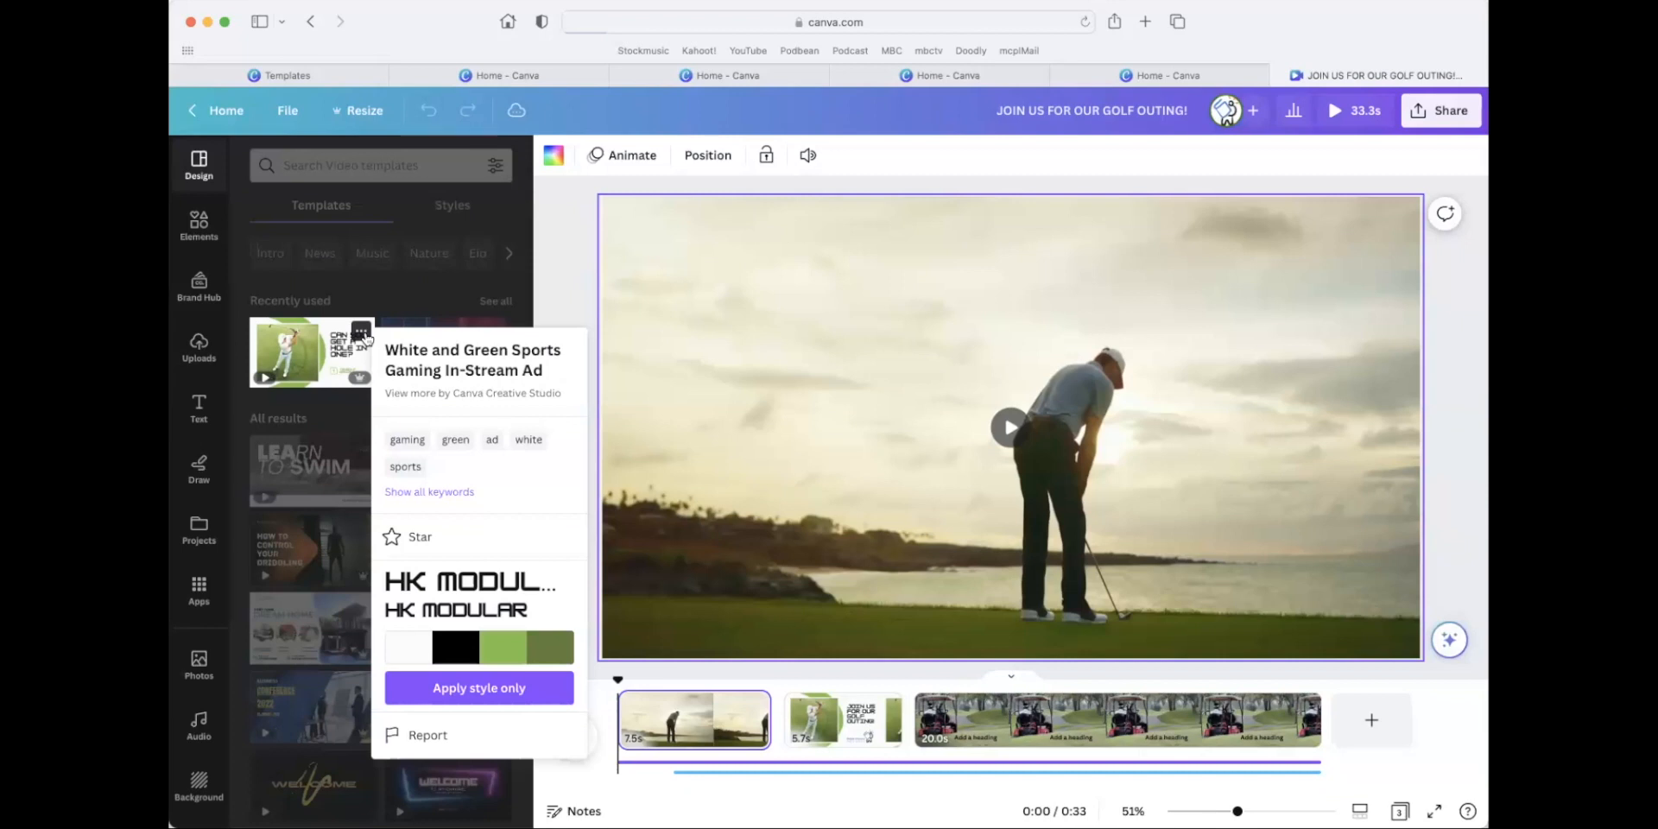
pyautogui.click(363, 333)
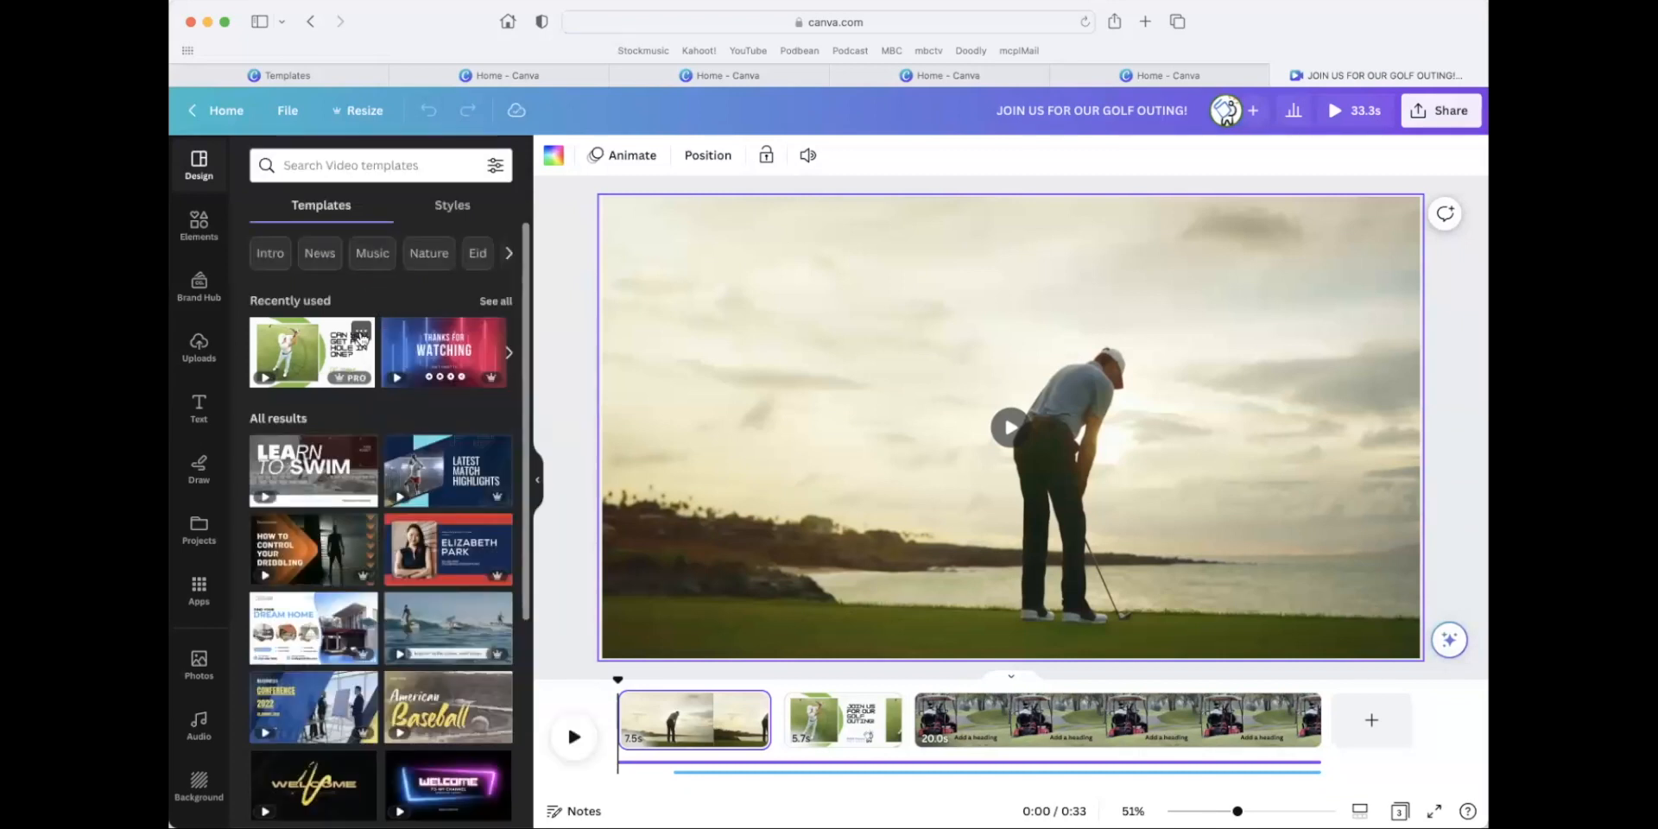
pyautogui.click(362, 333)
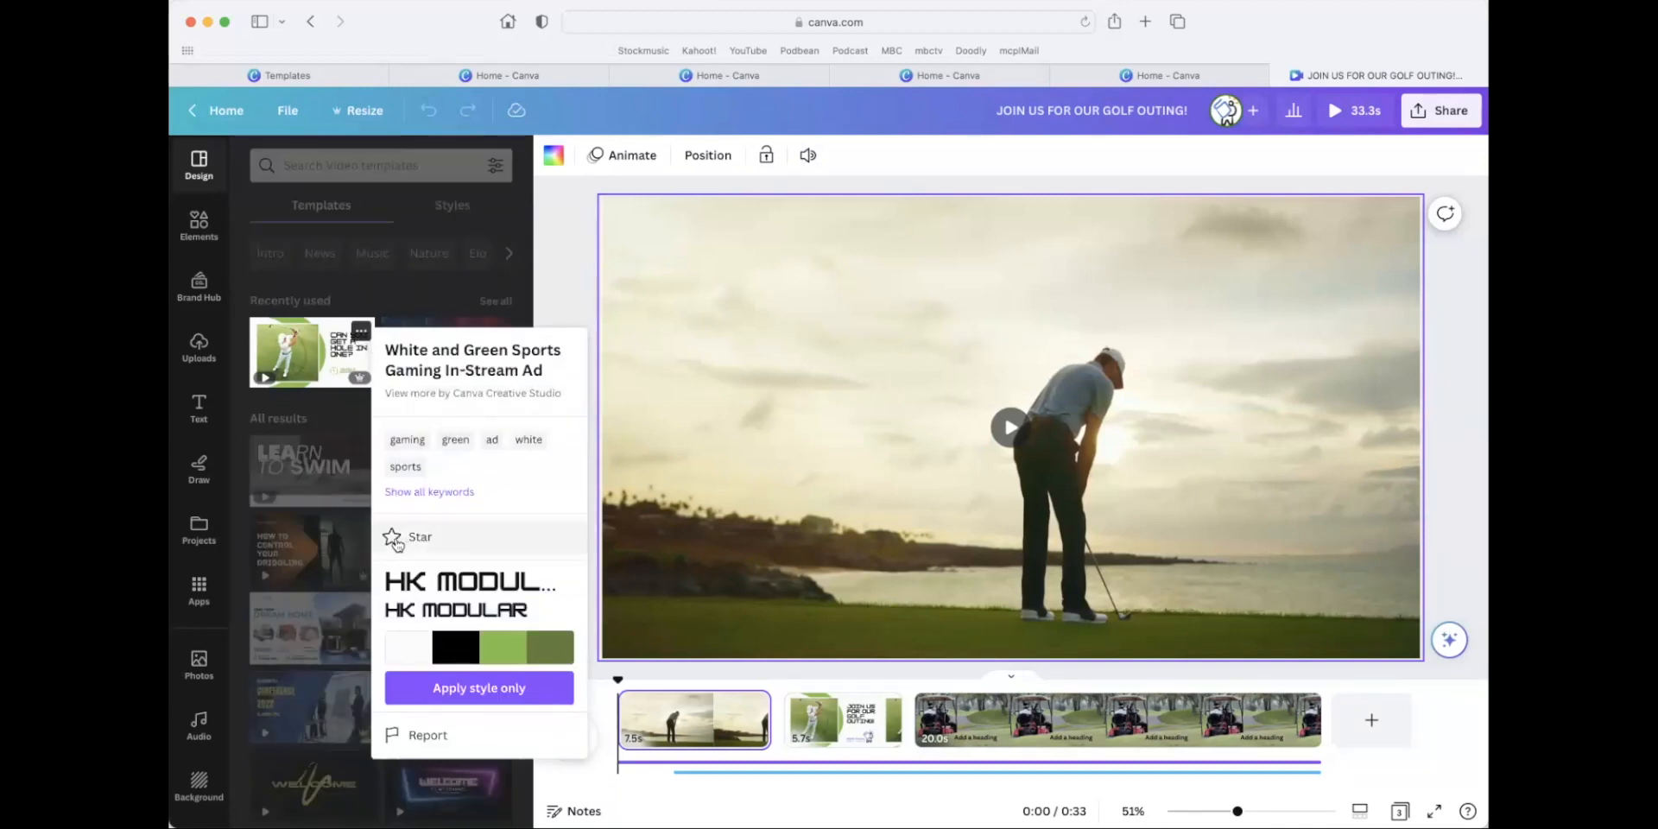
pyautogui.click(396, 541)
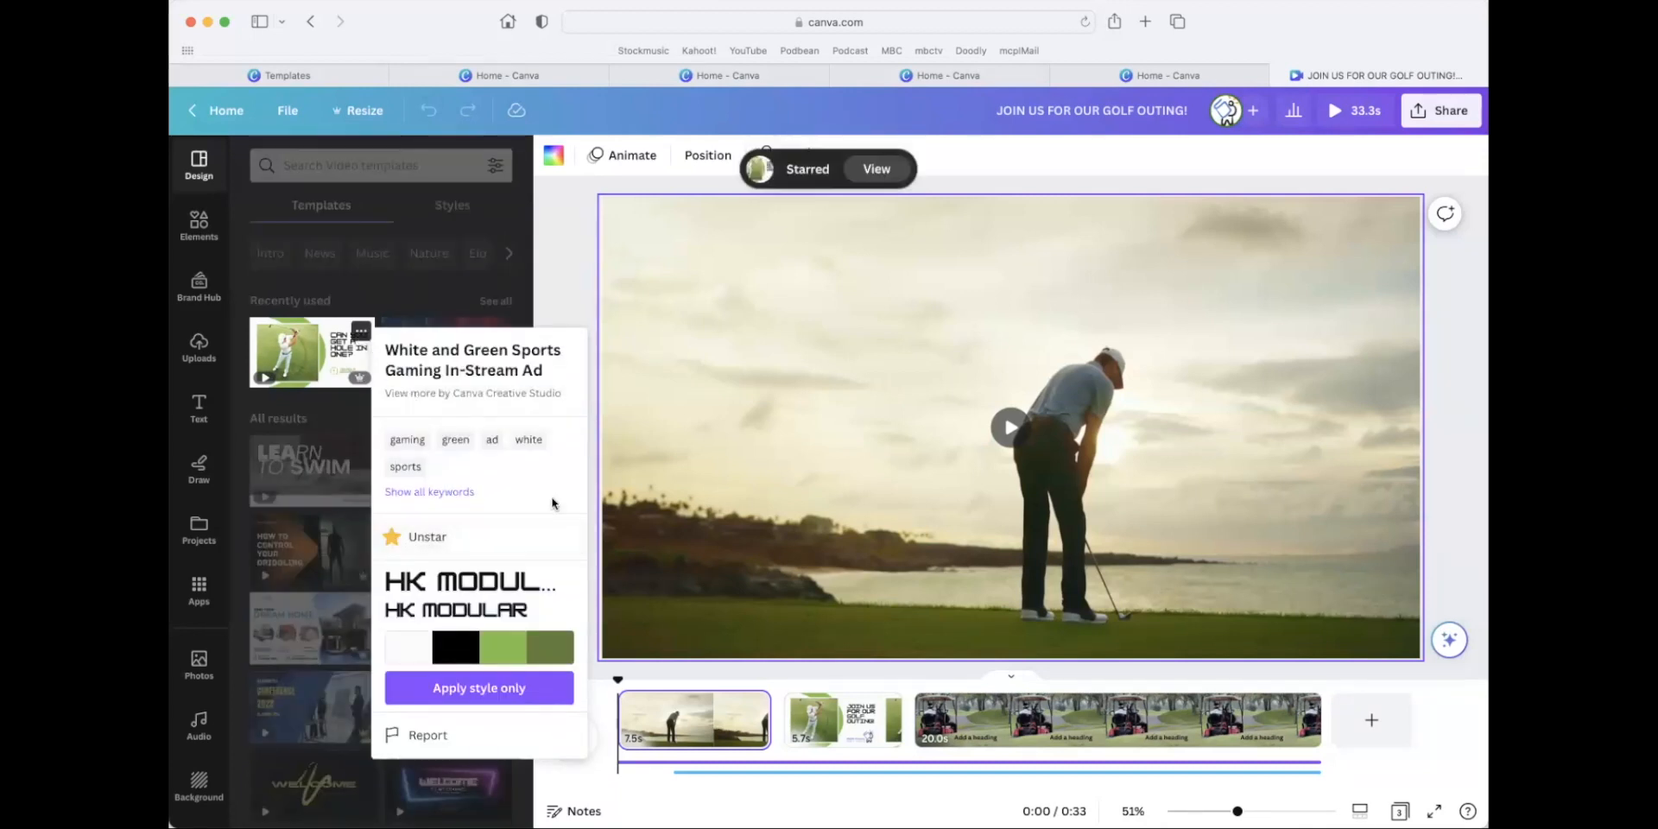
# View the starred template among the Starred items and return to the home page.
pyautogui.click(878, 168)
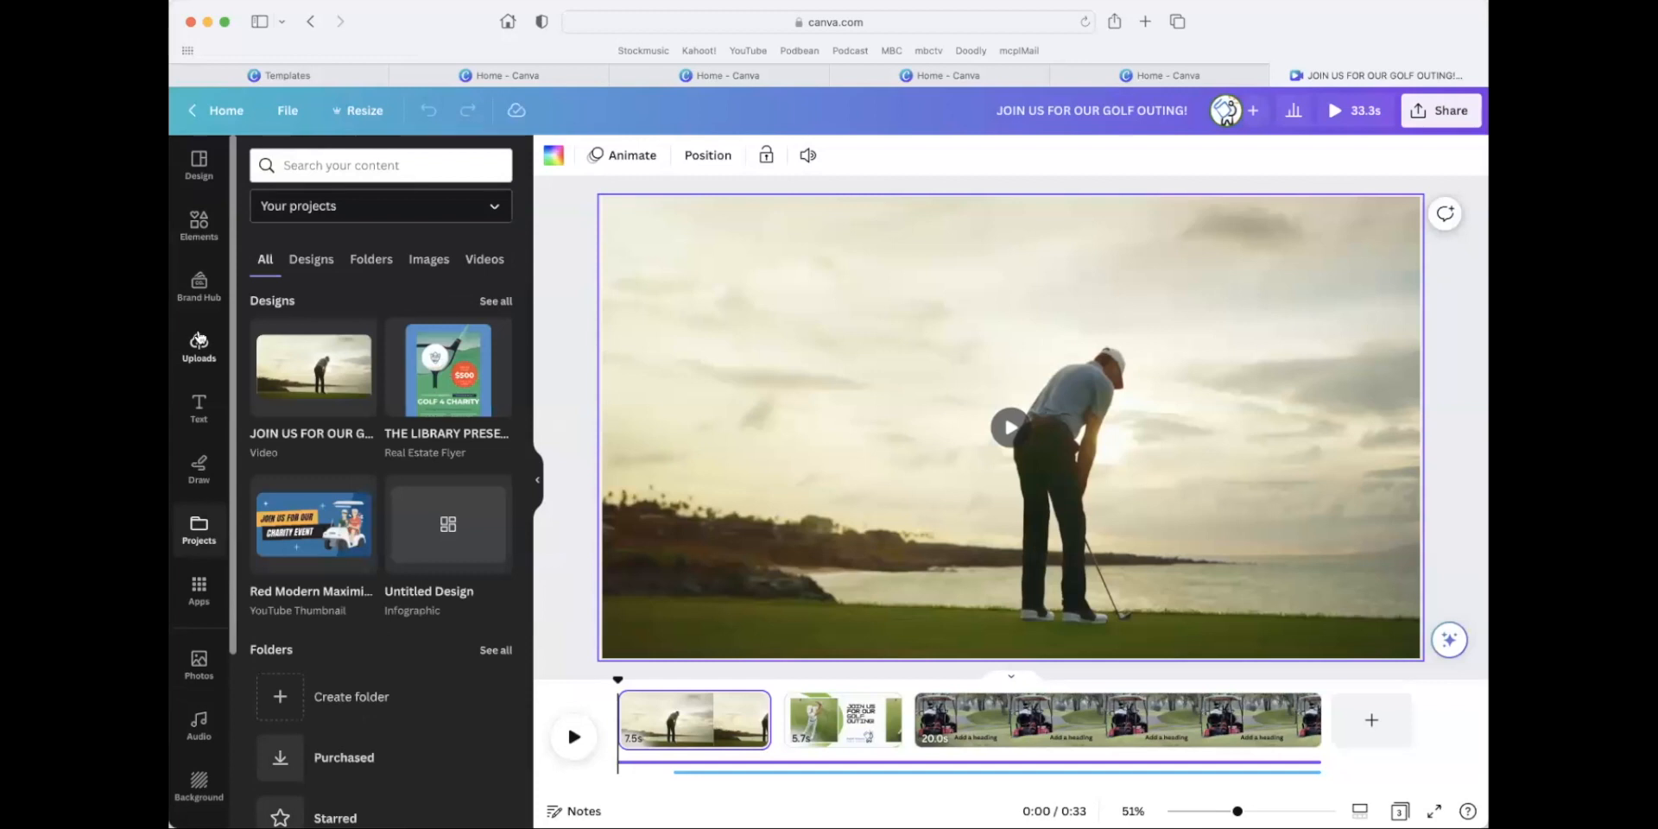
pyautogui.scroll(-3, 198, 345)
pyautogui.click(199, 796)
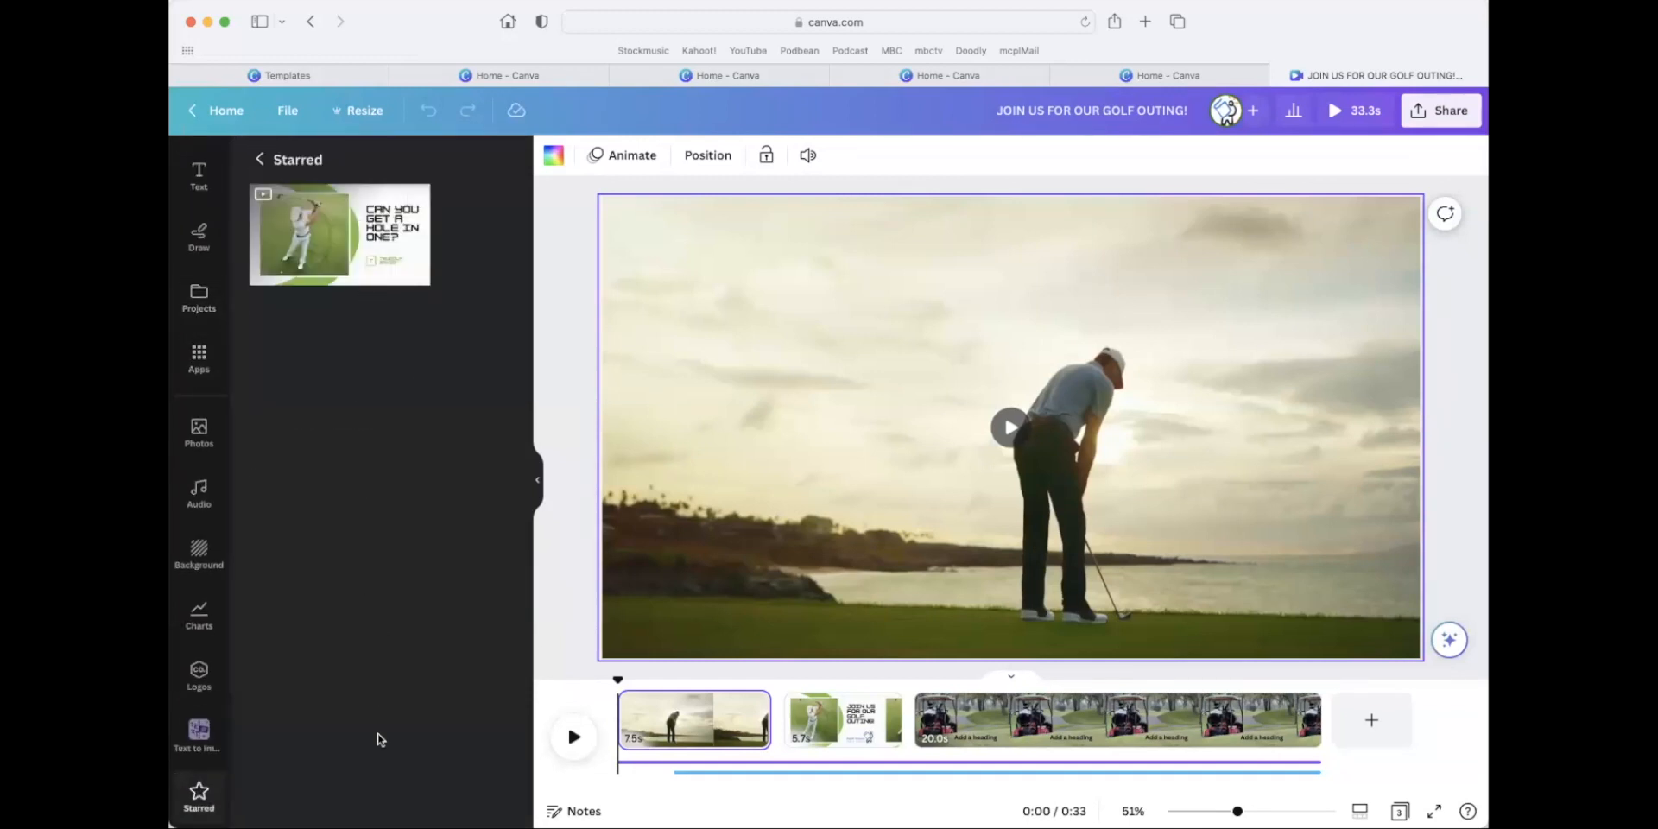
pyautogui.scroll(2, 199, 371)
pyautogui.scroll(1, 201, 384)
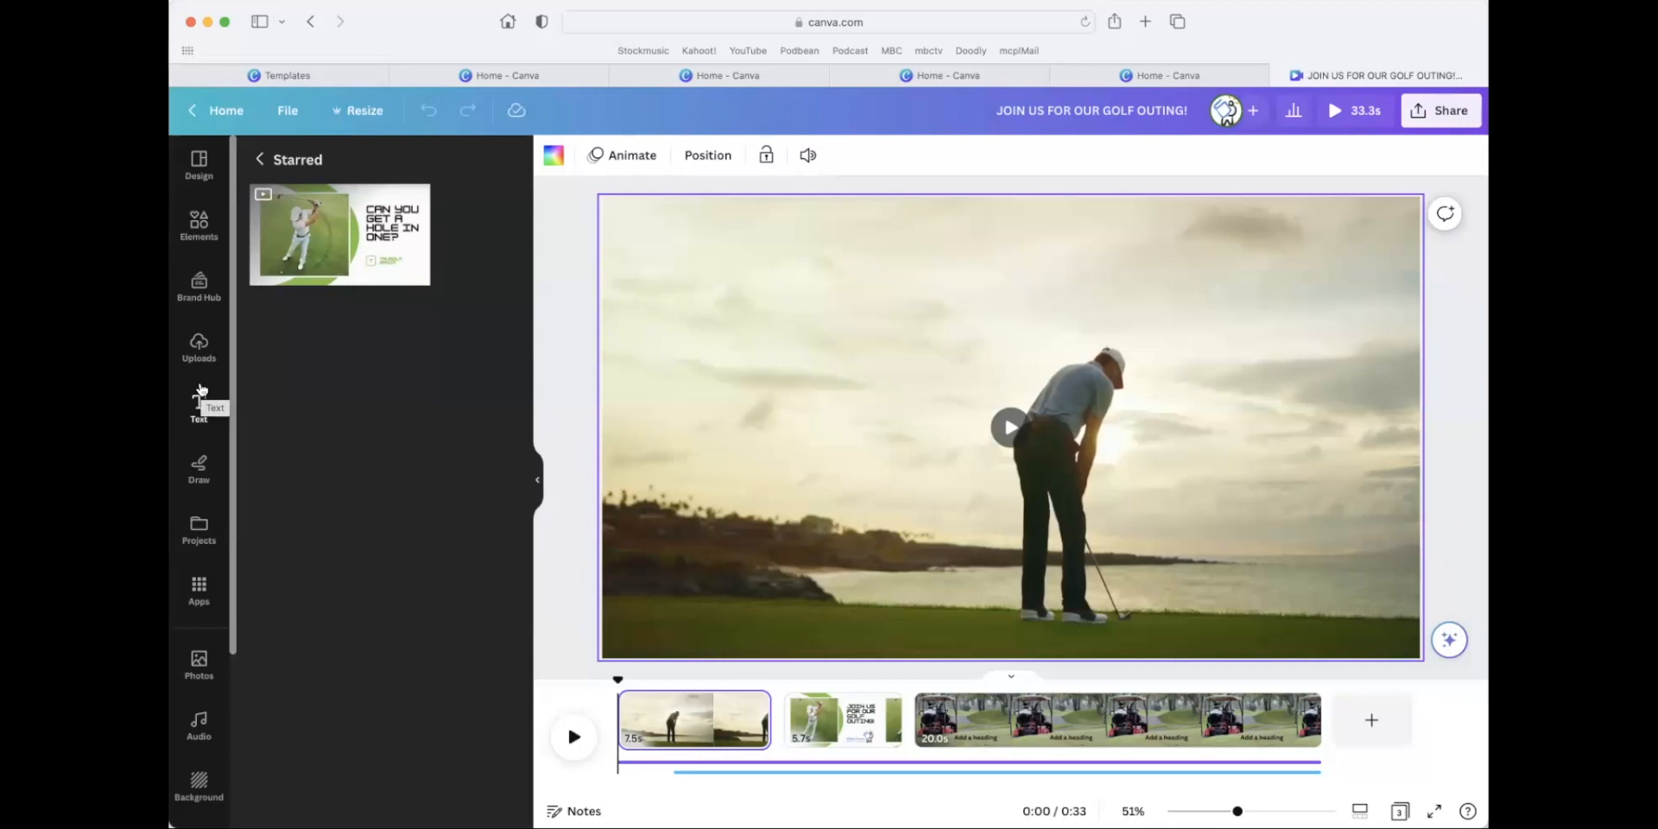
pyautogui.click(416, 190)
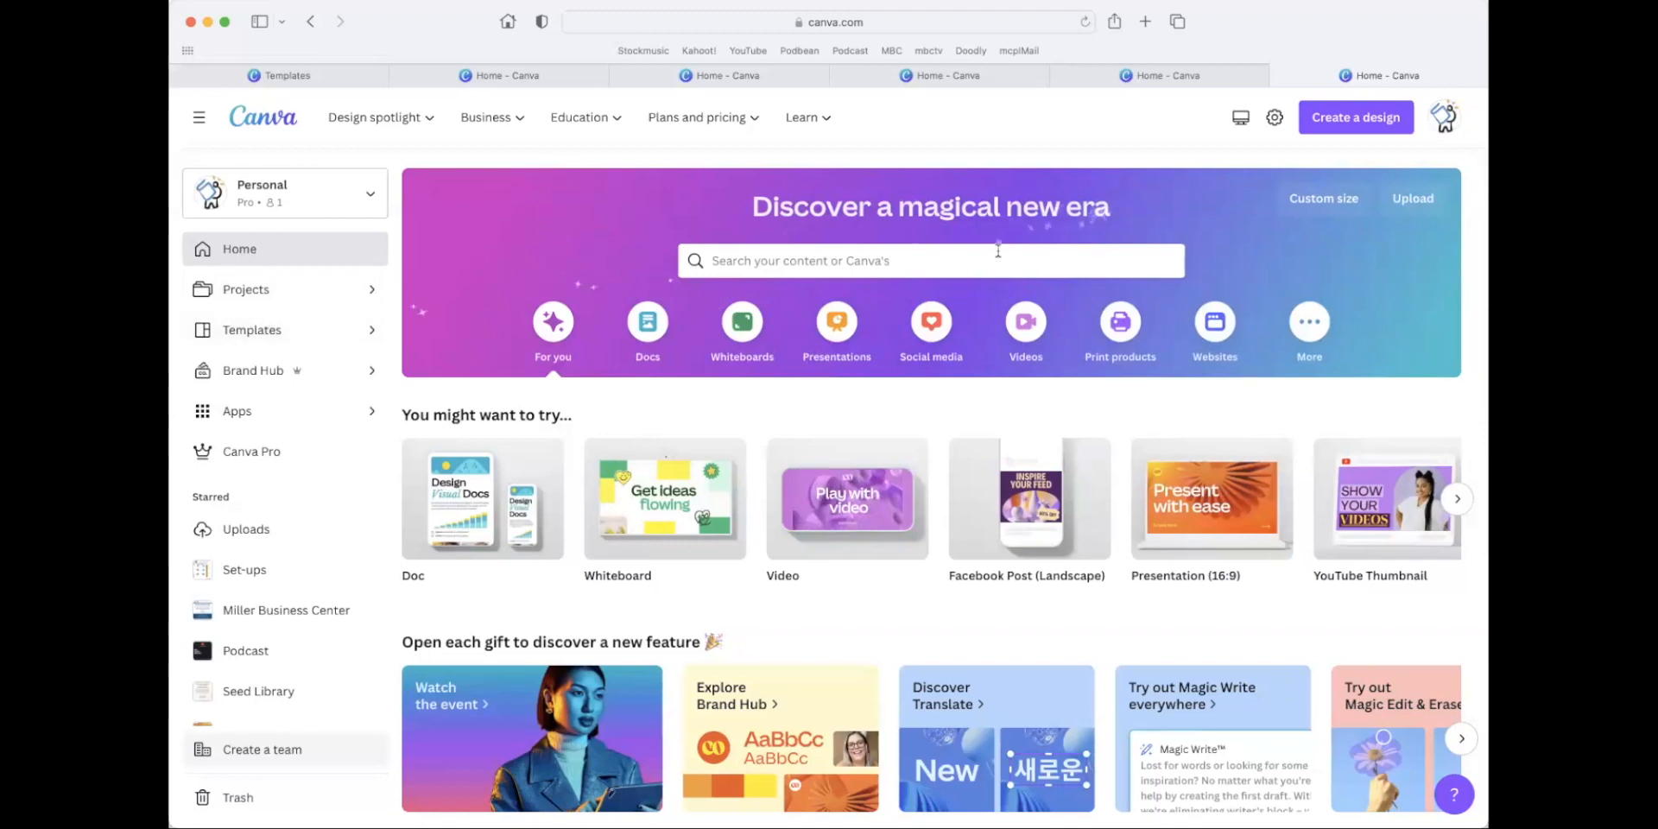
# Create a new Facebook Post (Landscape) design.
pyautogui.click(1337, 130)
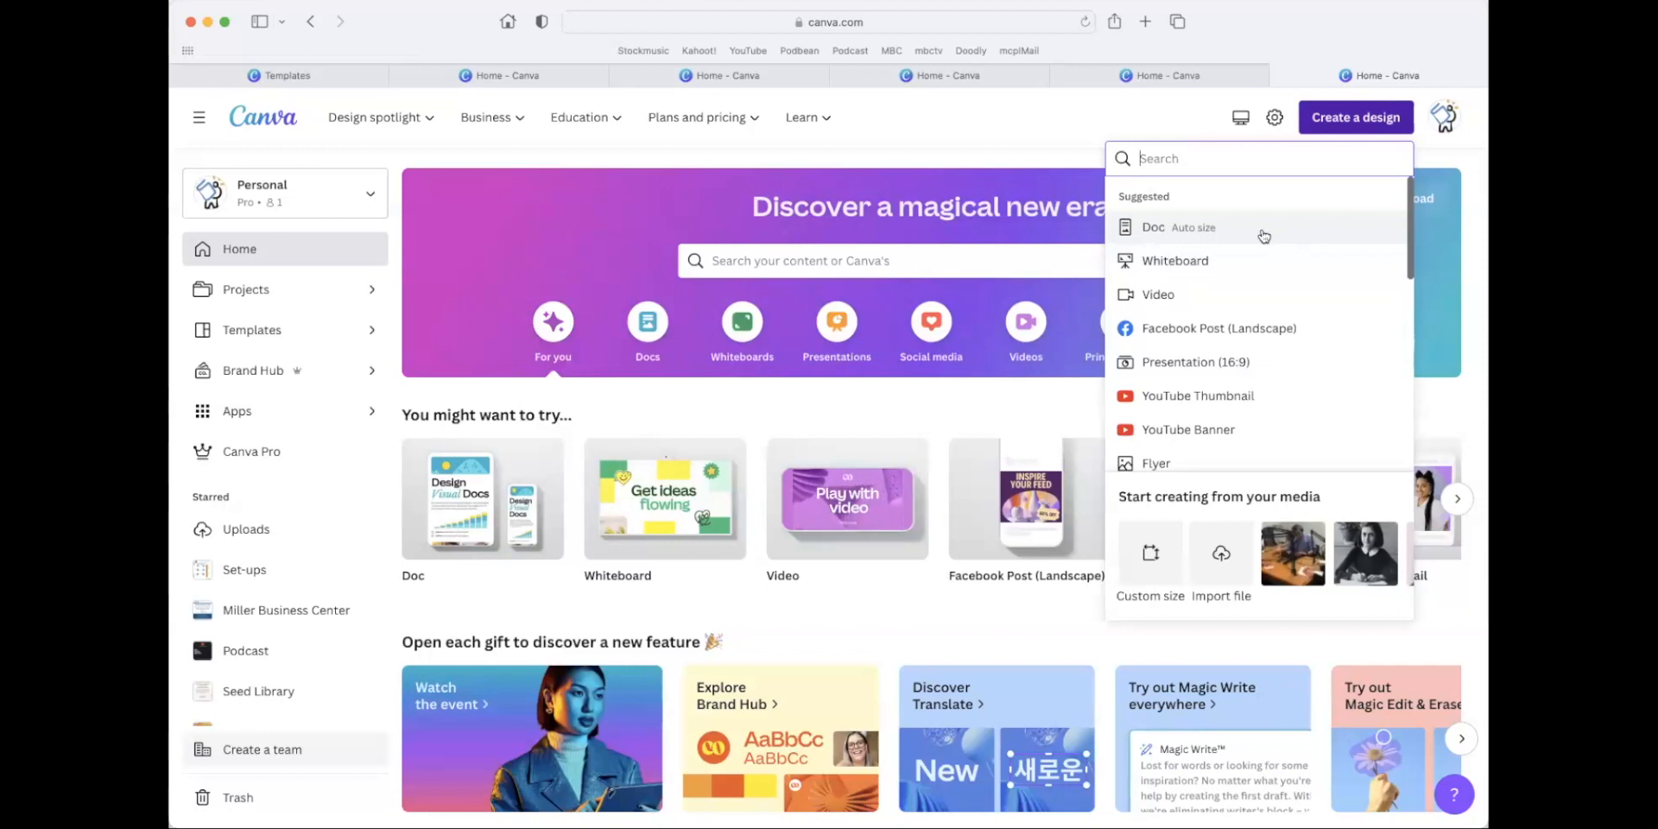
pyautogui.scroll(-2, 1192, 415)
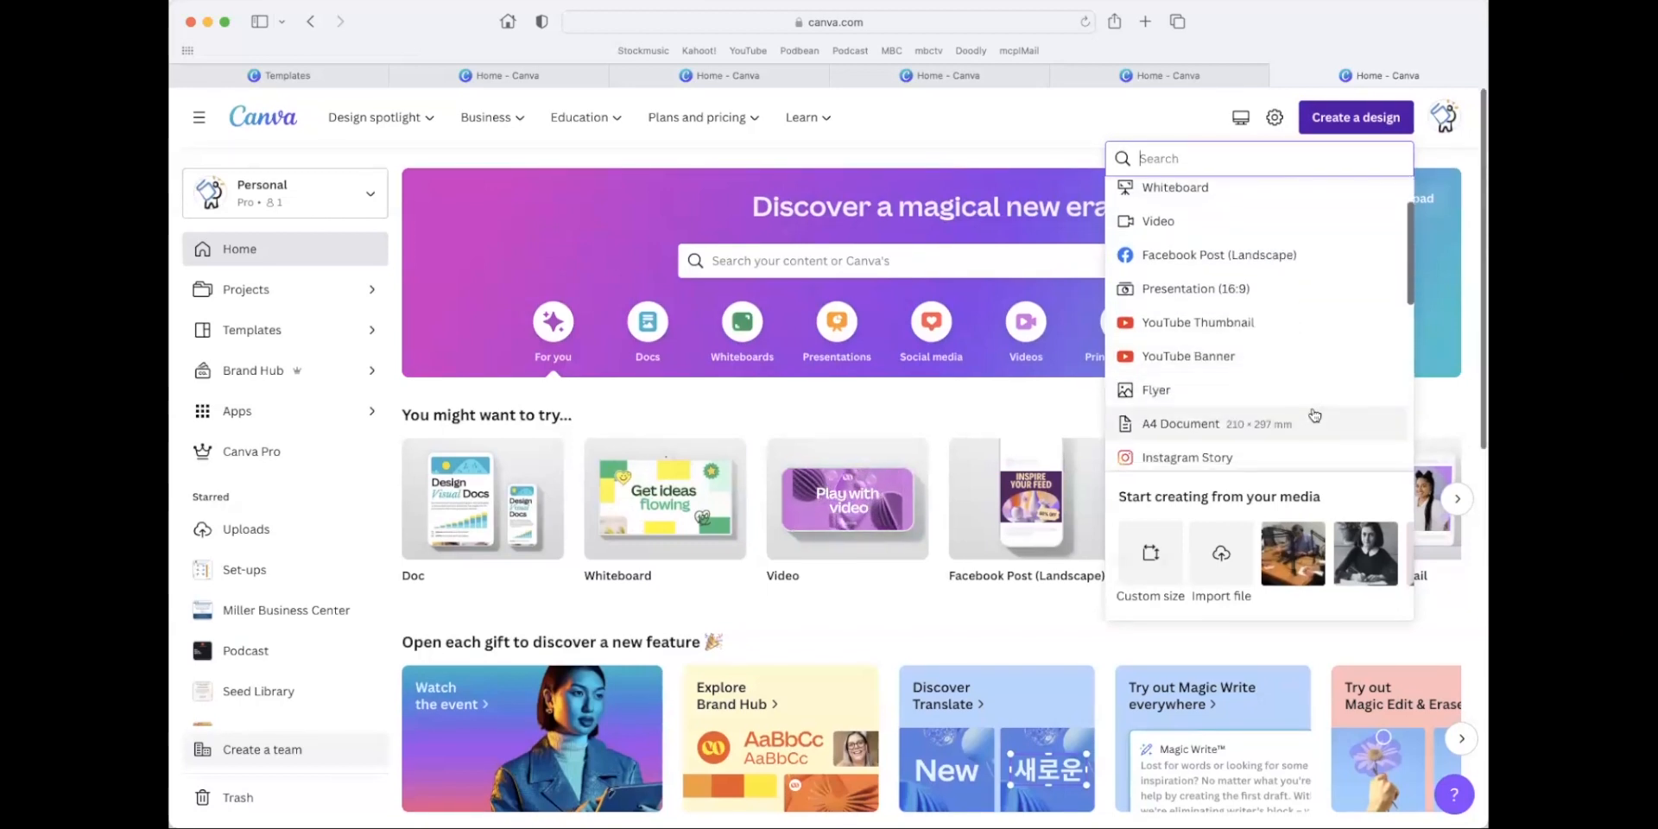
pyautogui.click(1300, 259)
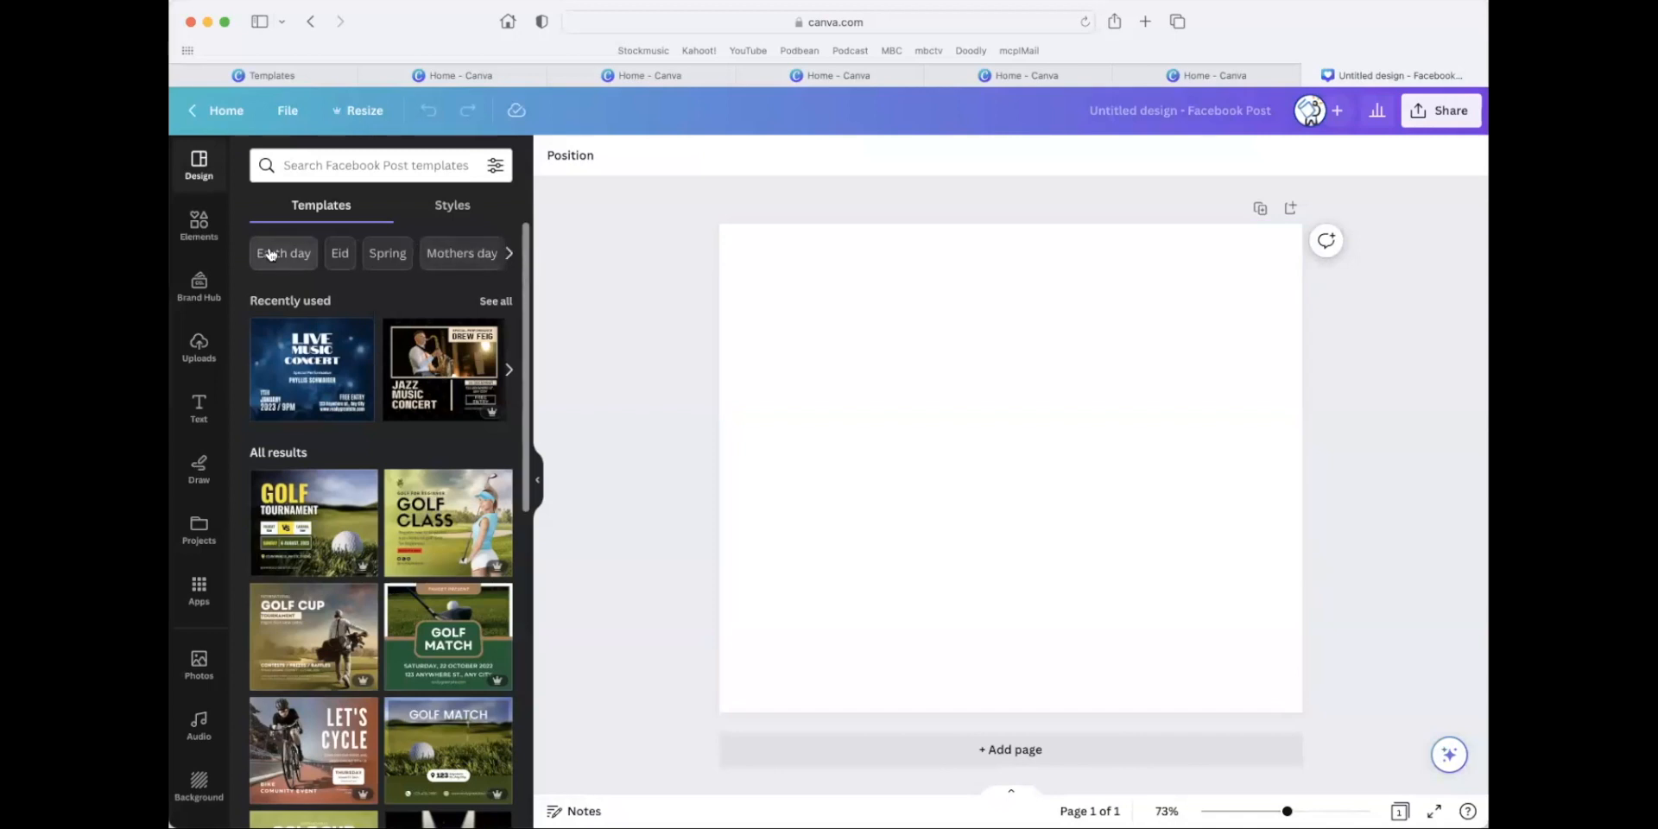
# Add the uploaded podcast team photo to the page and enlarge it to span the full width along the upper edge.
pyautogui.click(198, 345)
pyautogui.scroll(-10, 343, 371)
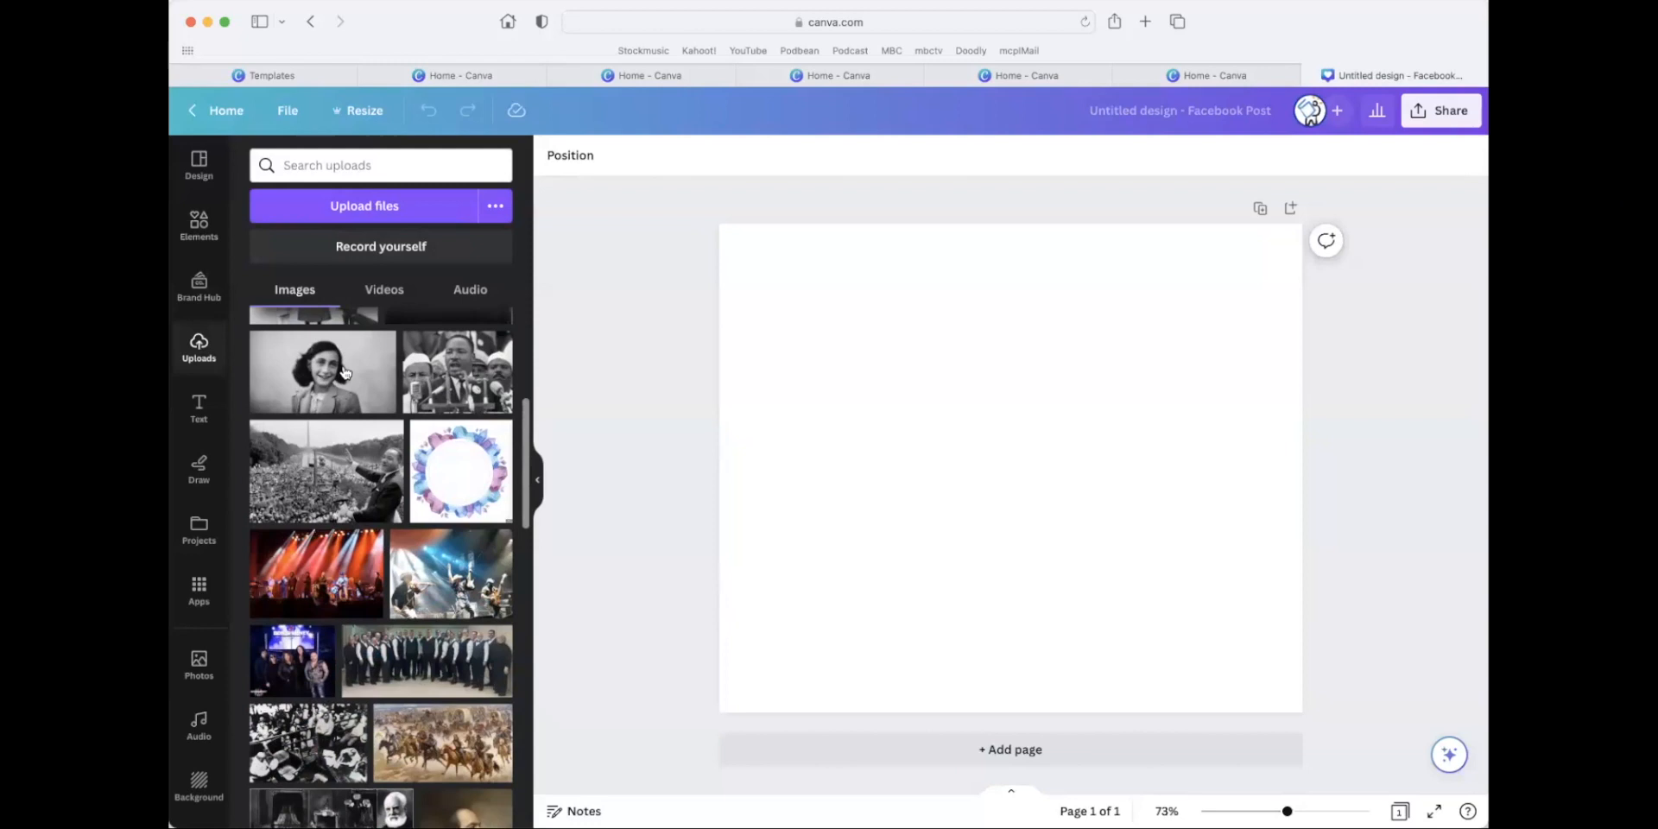
pyautogui.scroll(12, 414, 359)
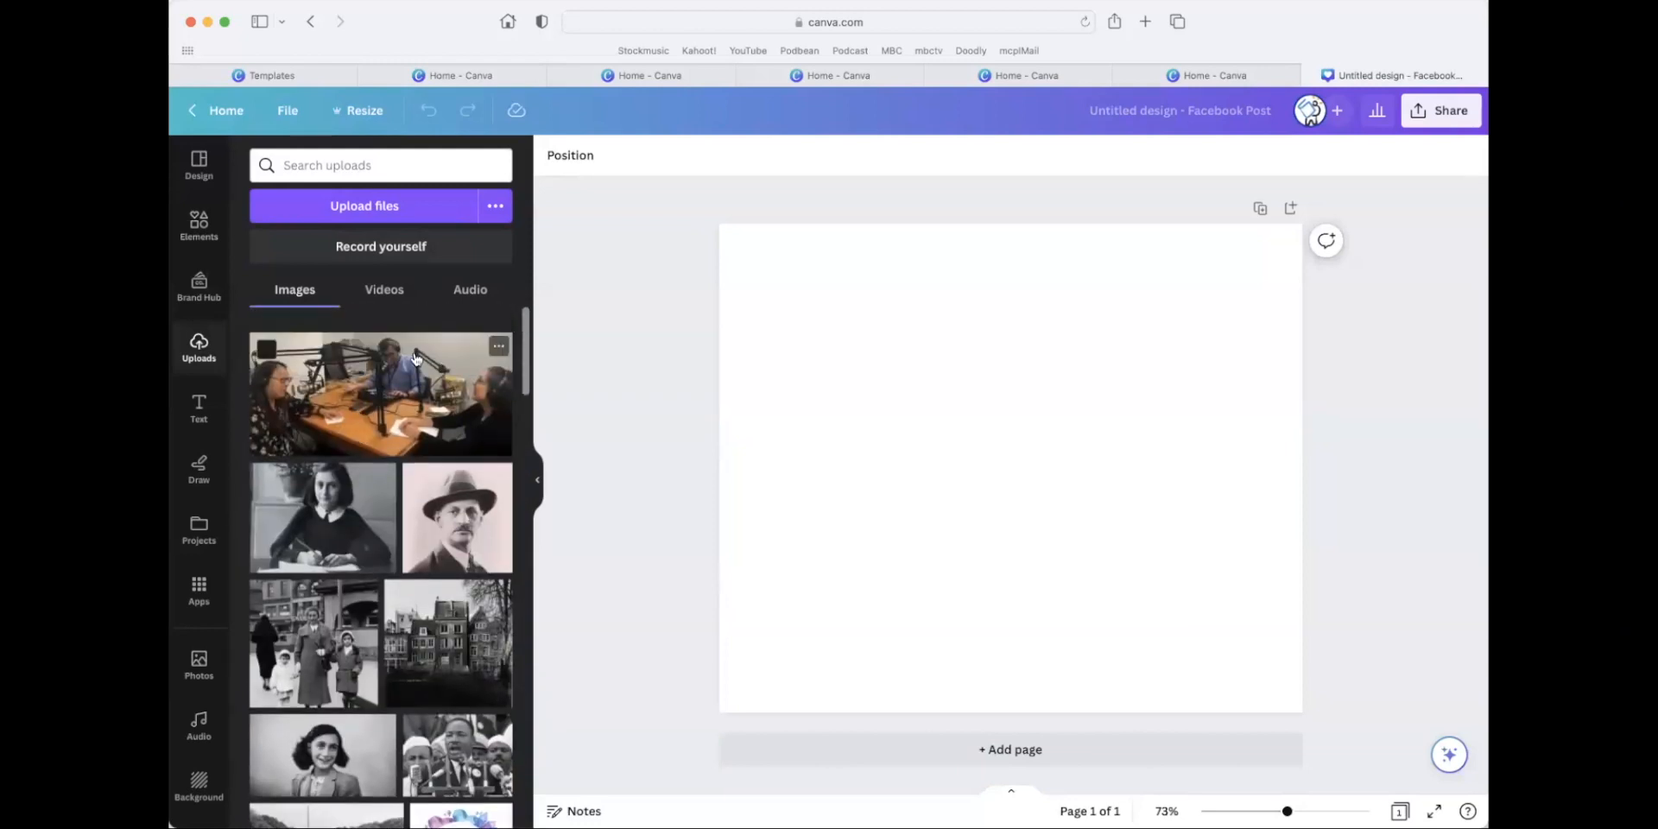
pyautogui.click(343, 367)
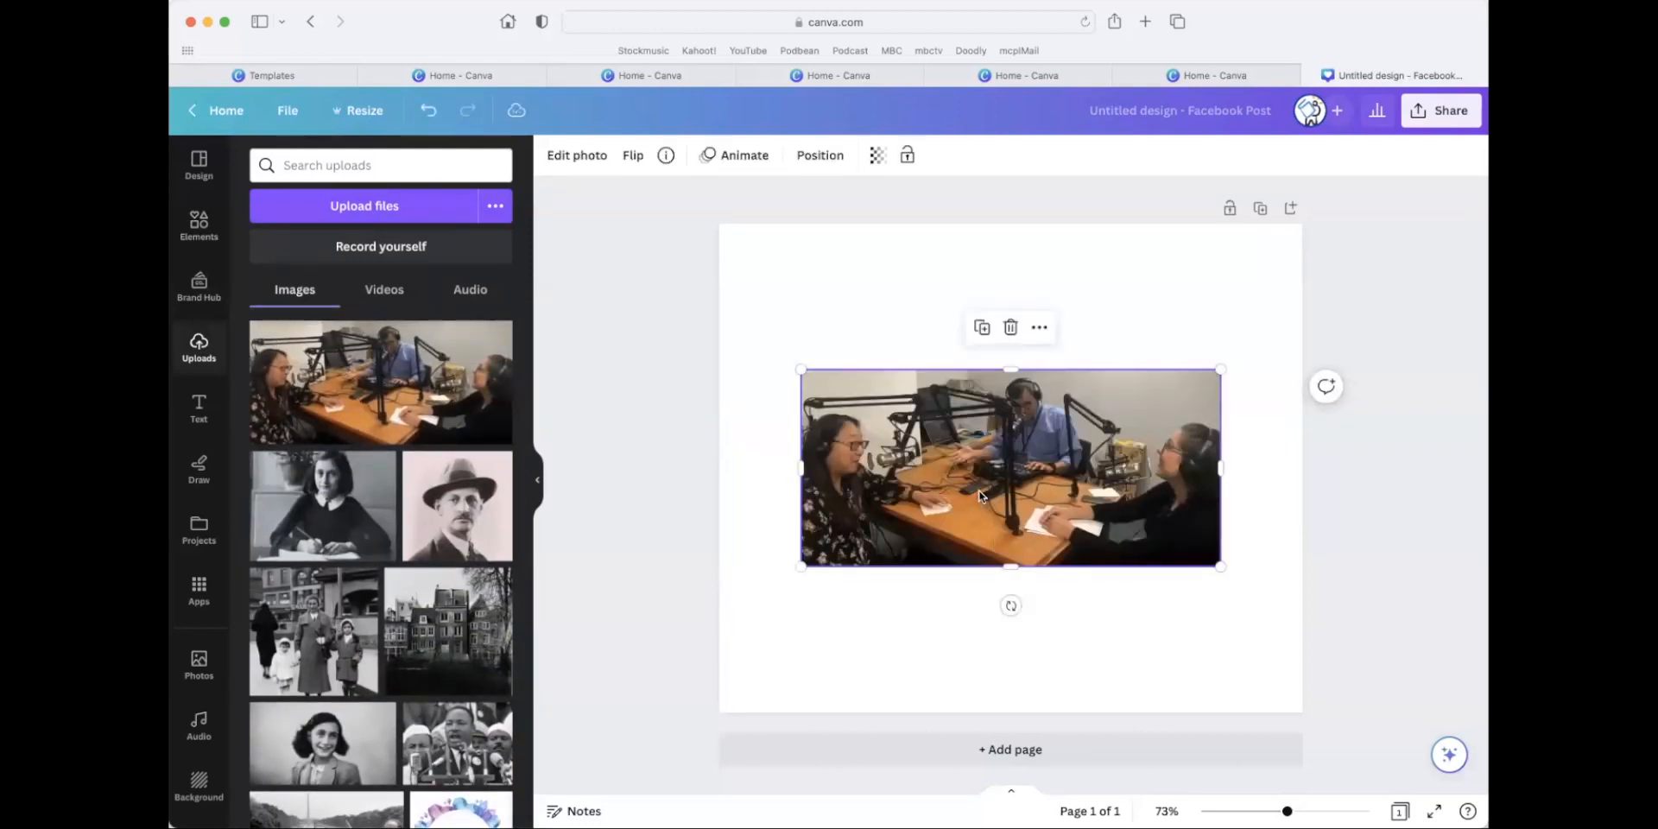
pyautogui.moveTo(802, 370); pyautogui.dragTo(679, 312)
pyautogui.moveTo(902, 391); pyautogui.dragTo(941, 311)
pyautogui.moveTo(1261, 480); pyautogui.dragTo(1302, 497)
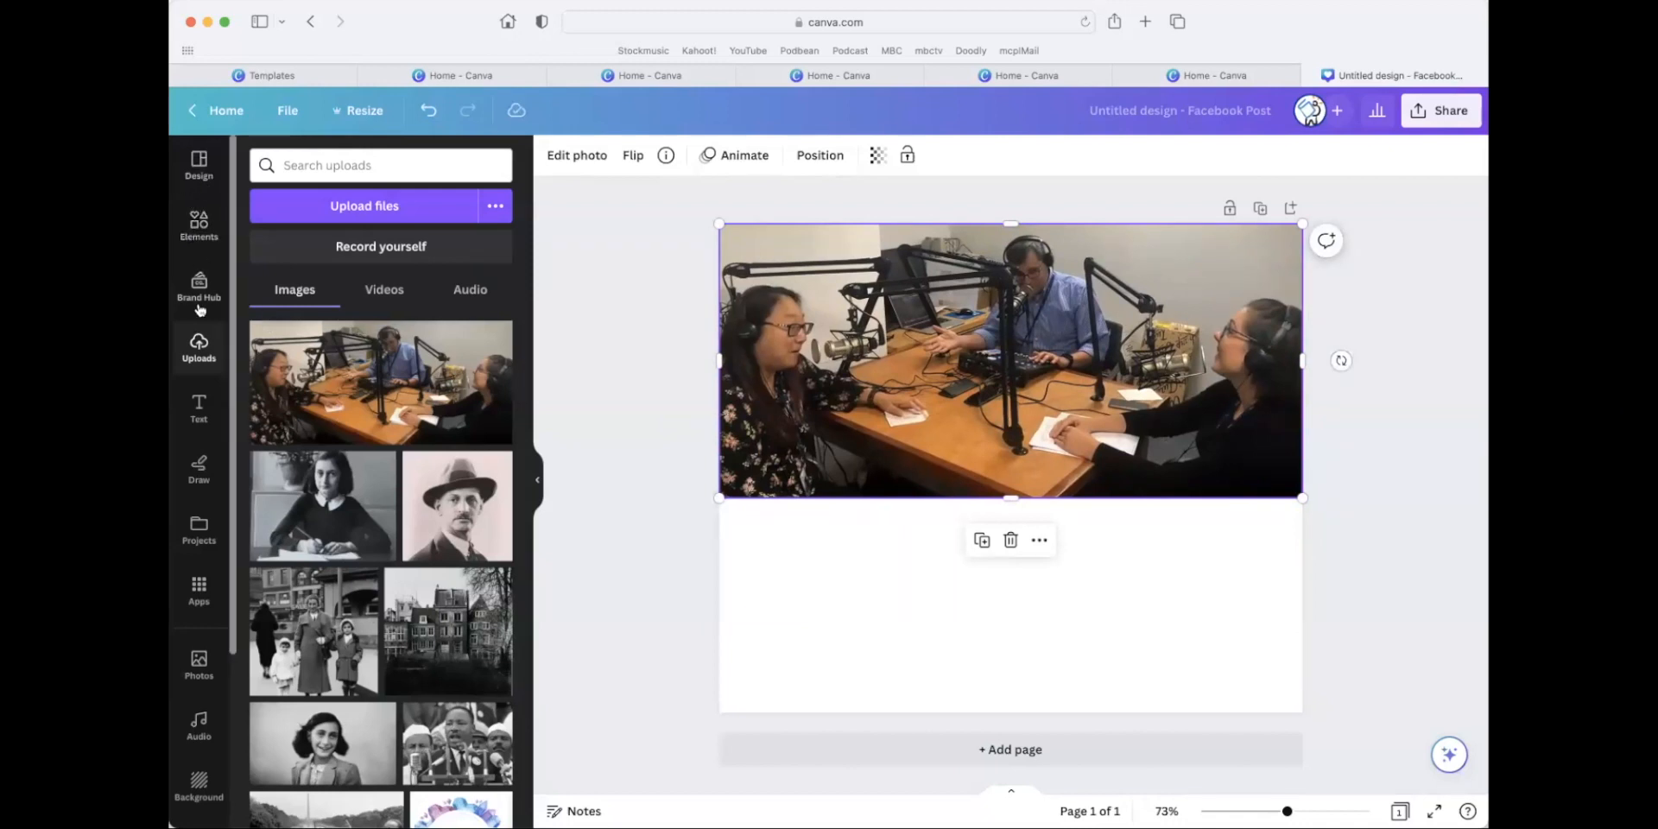
# Add a default heading text box below the podcast photo and select its word "heading".
pyautogui.click(197, 411)
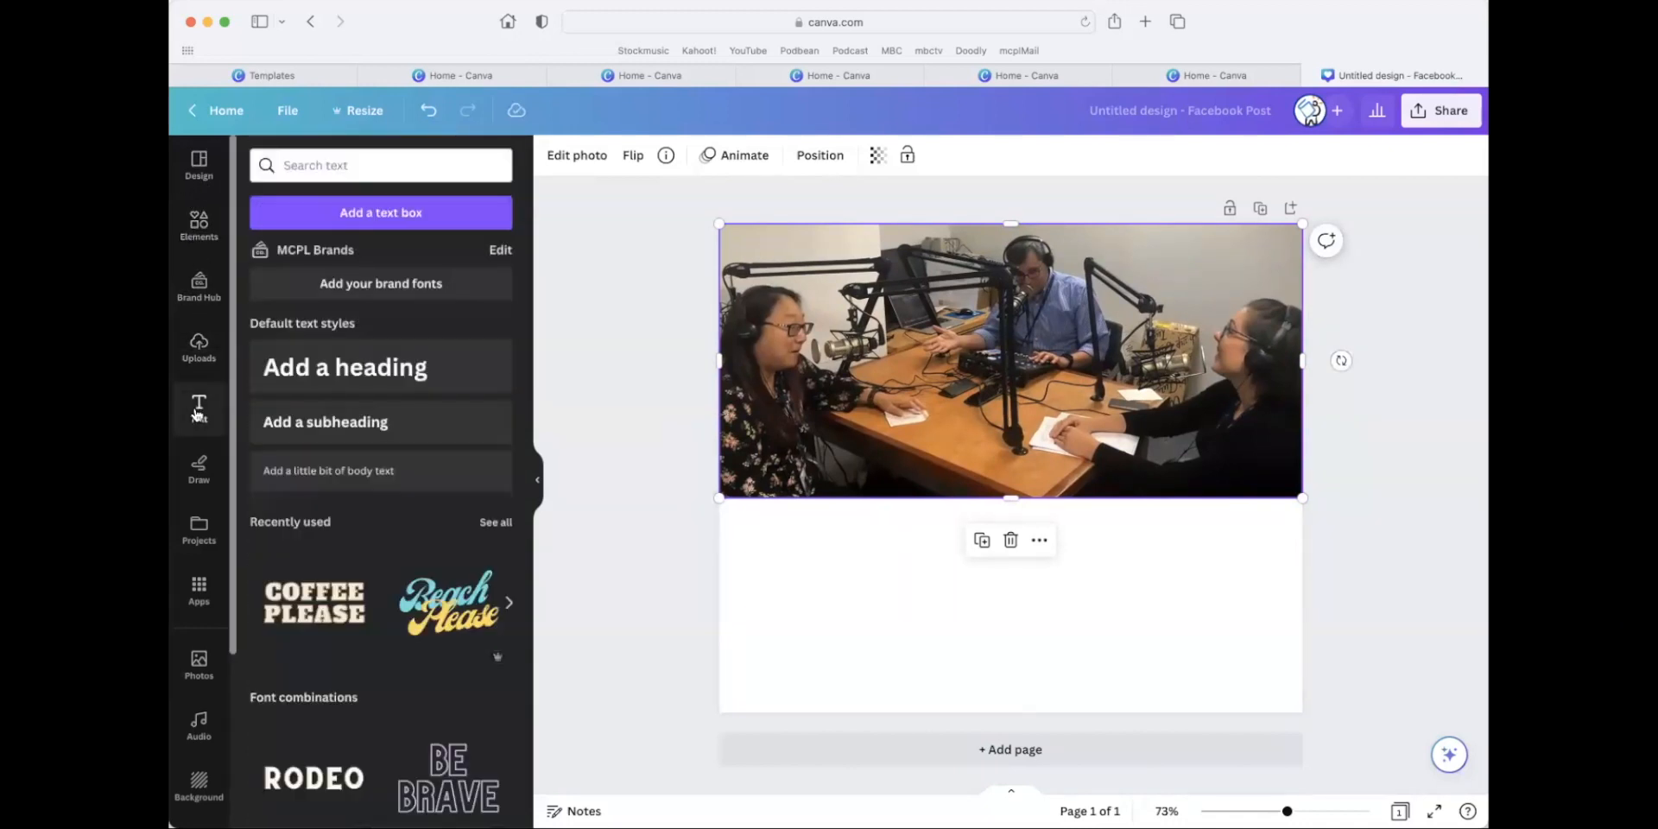
pyautogui.click(427, 368)
pyautogui.moveTo(1122, 546); pyautogui.dragTo(1135, 615)
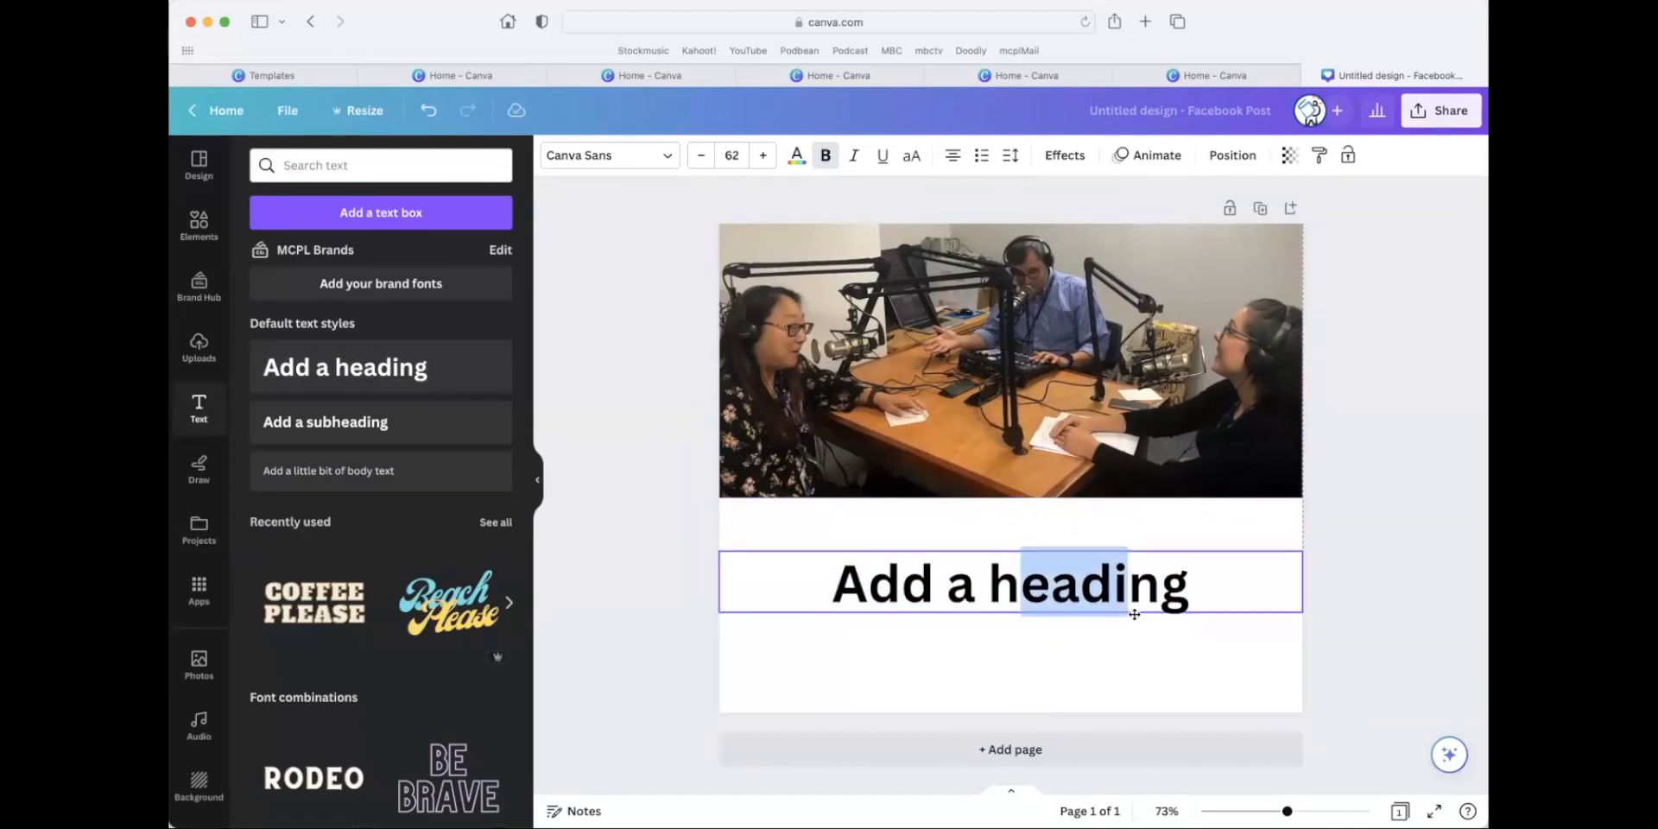
pyautogui.doubleClick(989, 594)
pyautogui.click(989, 594)
pyautogui.doubleClick(989, 595)
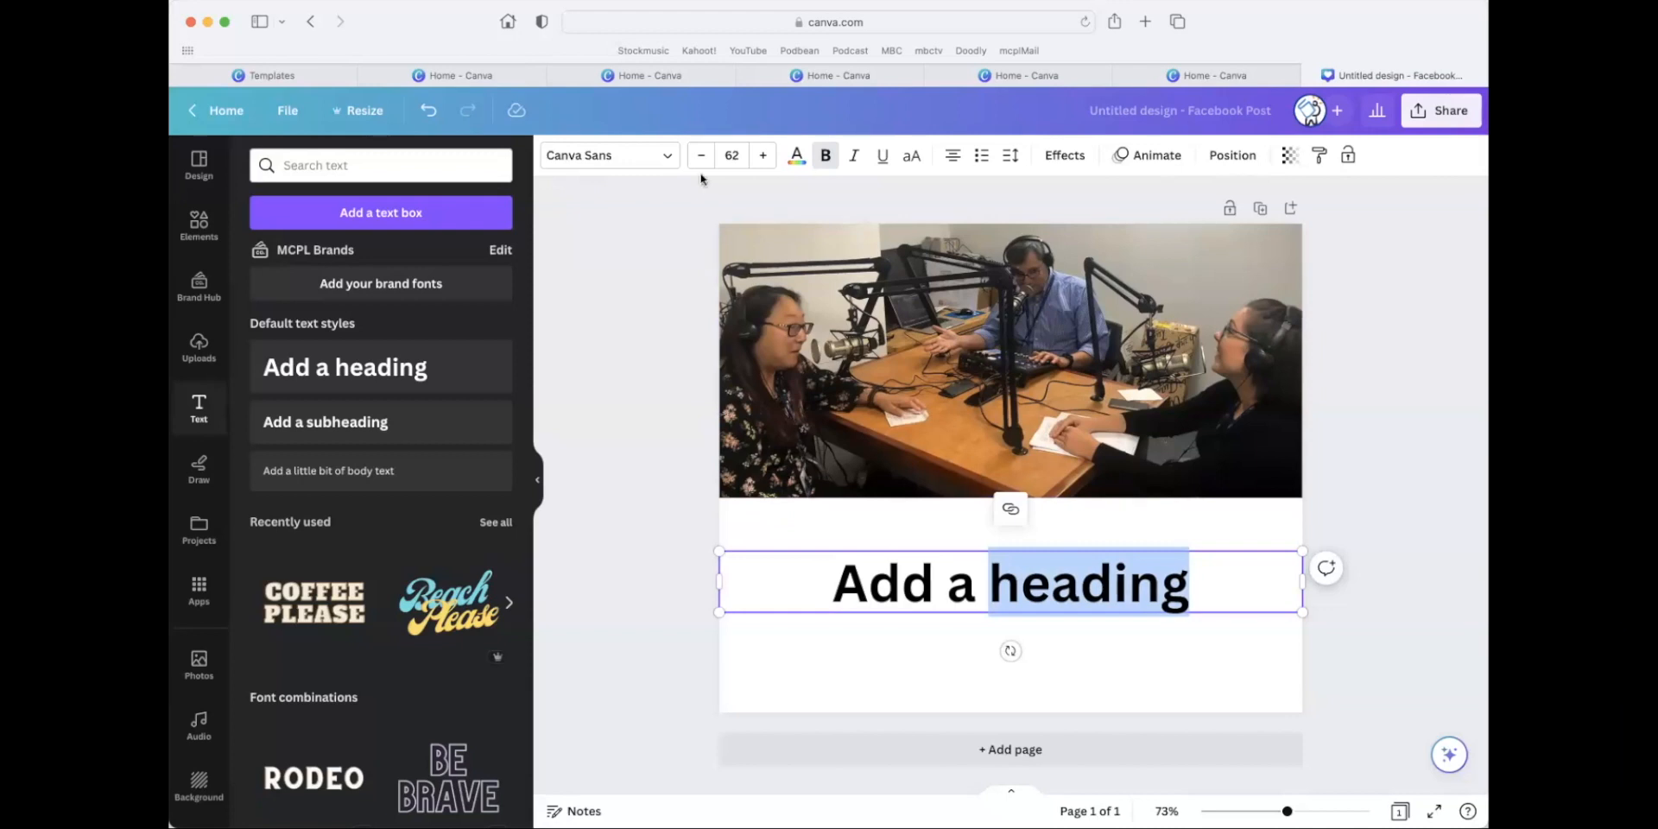
# Browse the available fonts and set the heading's font to Telegraf Medium.
pyautogui.click(678, 154)
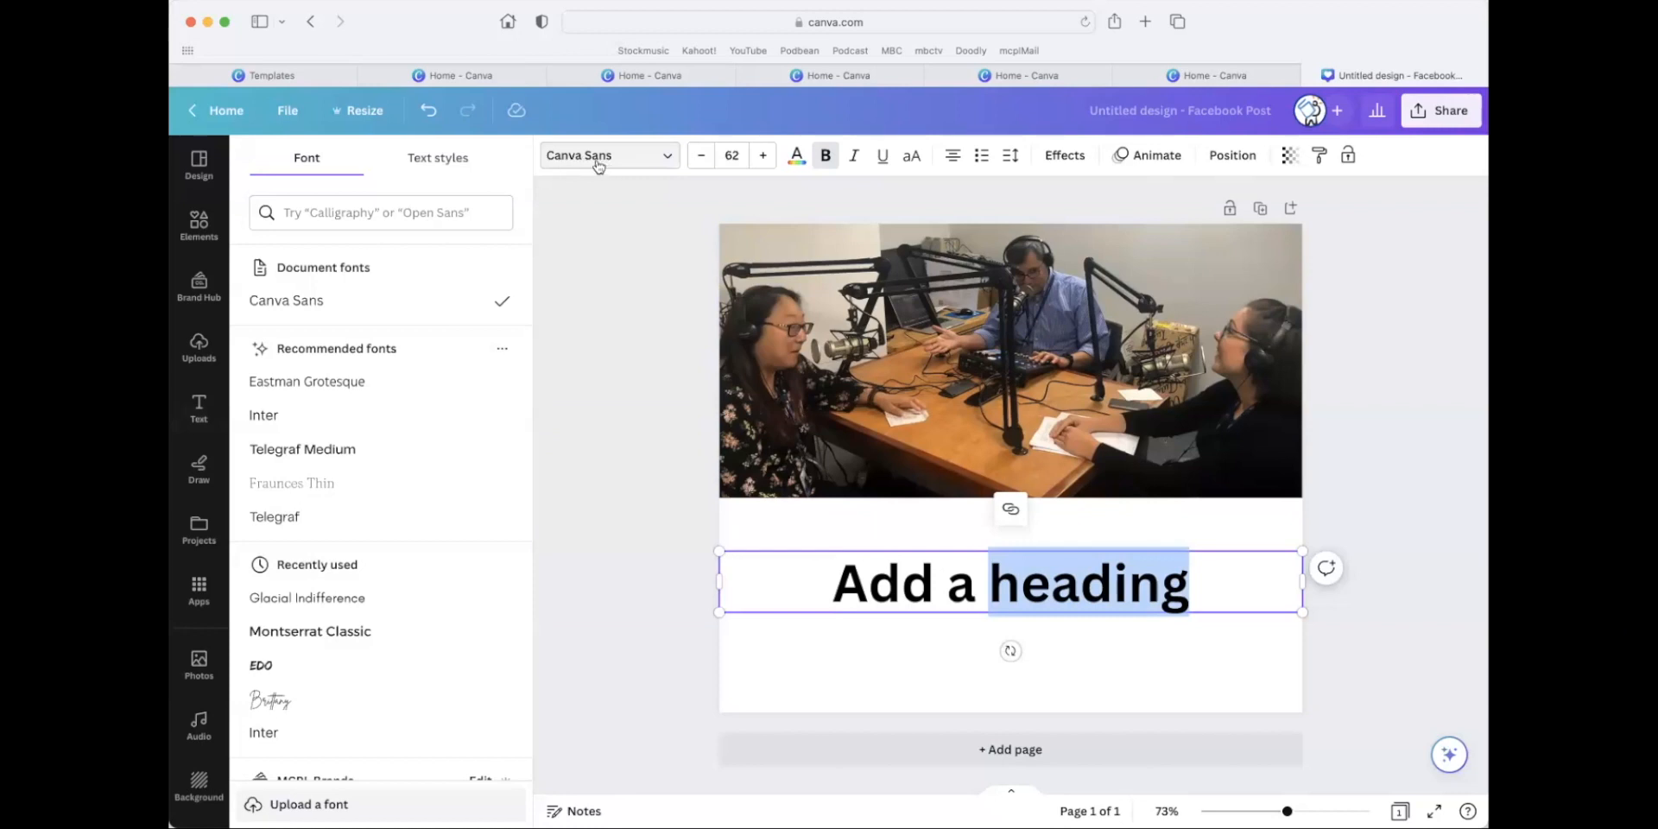
pyautogui.scroll(-10, 454, 458)
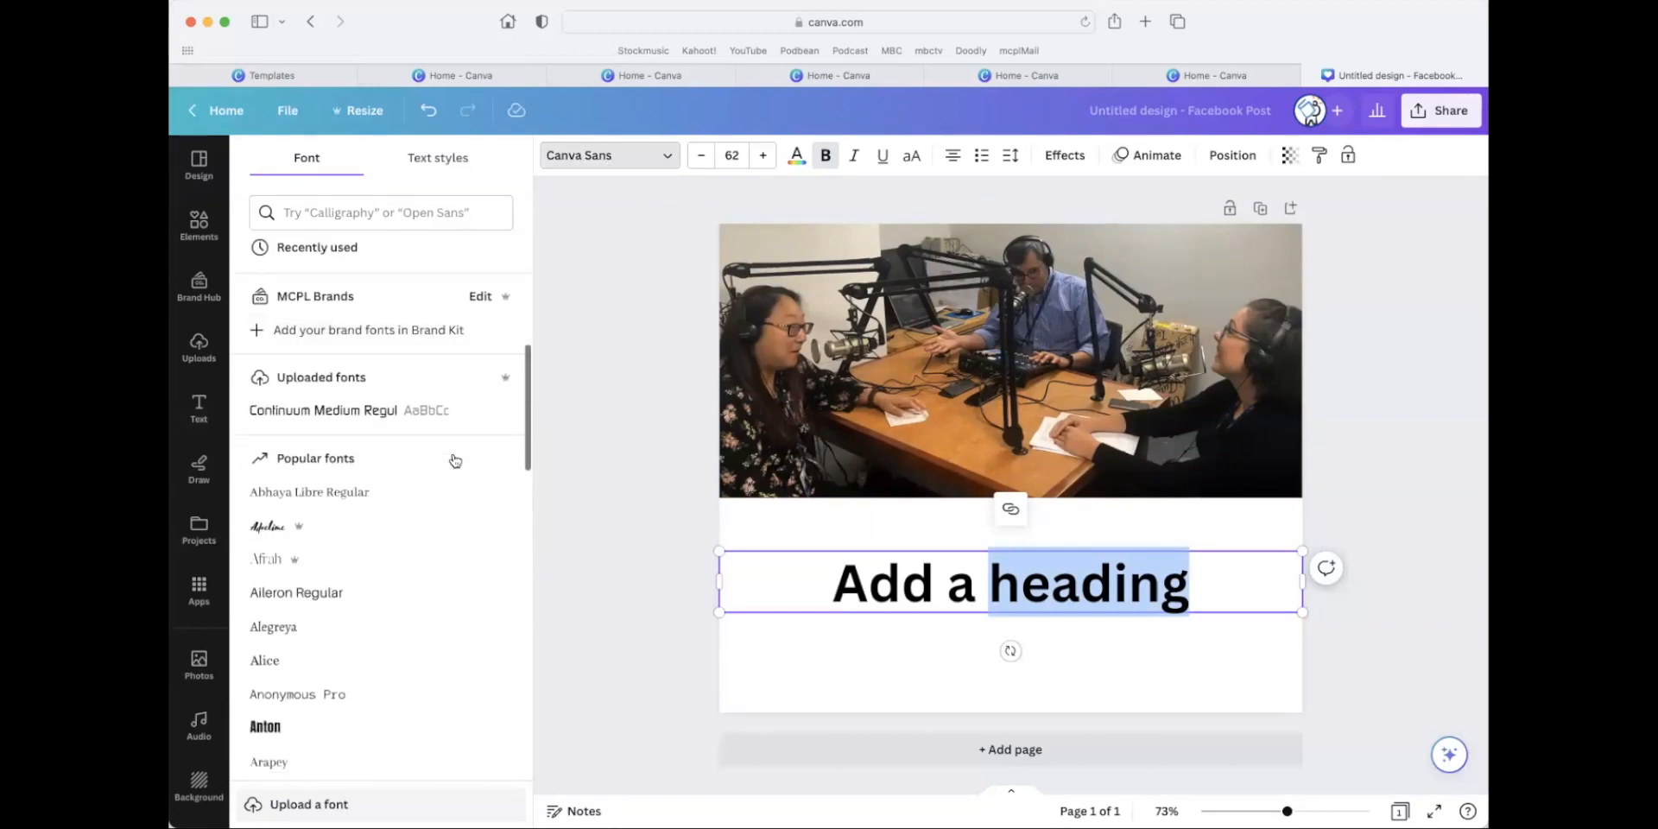
pyautogui.scroll(-15, 455, 460)
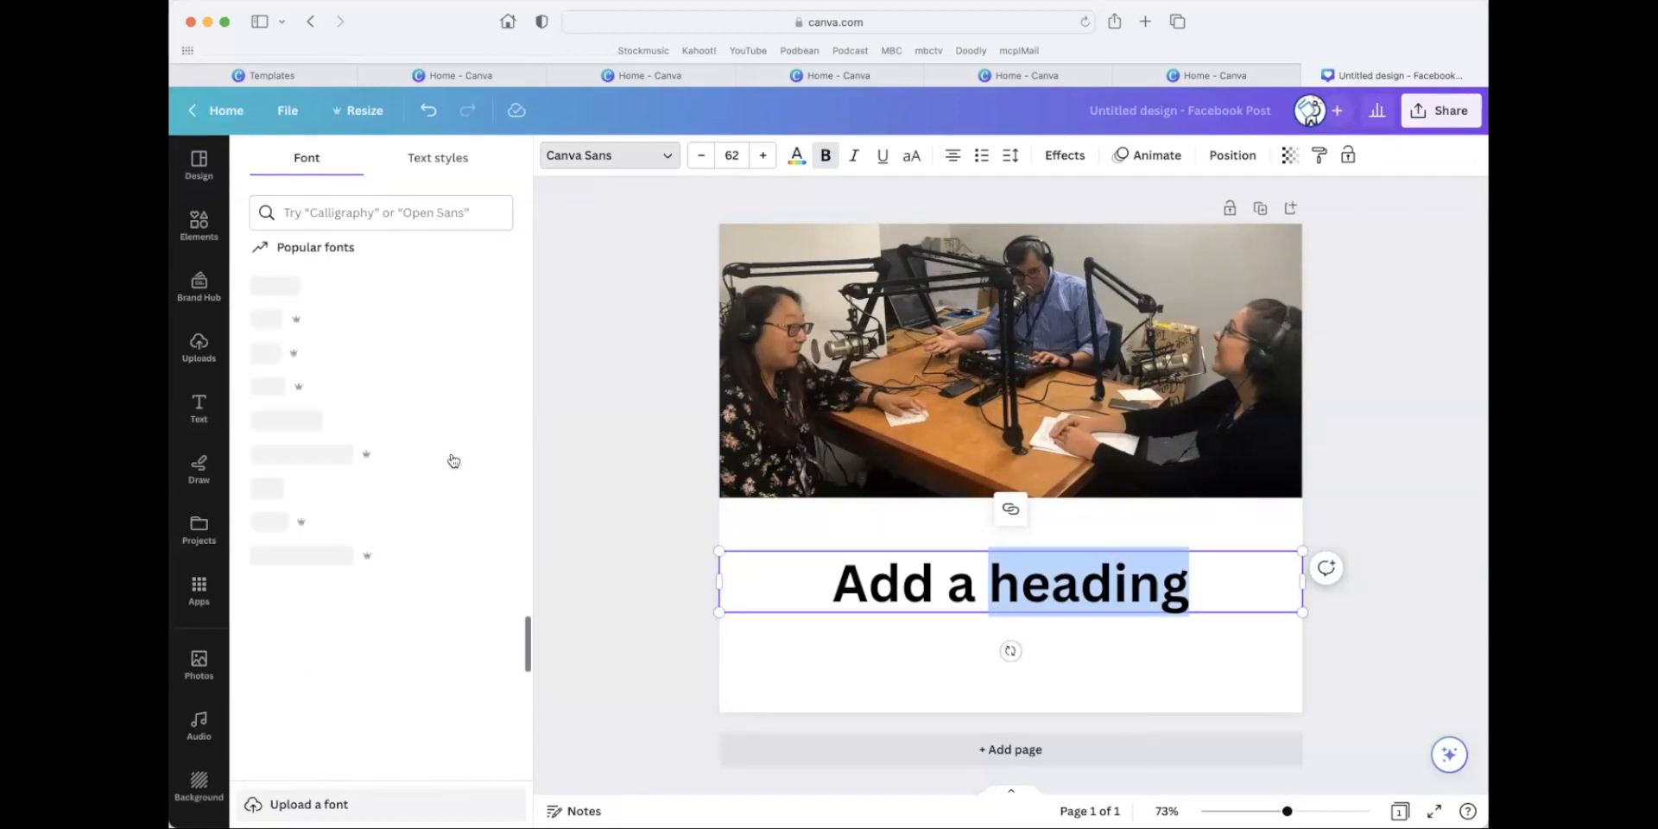
pyautogui.scroll(20, 449, 451)
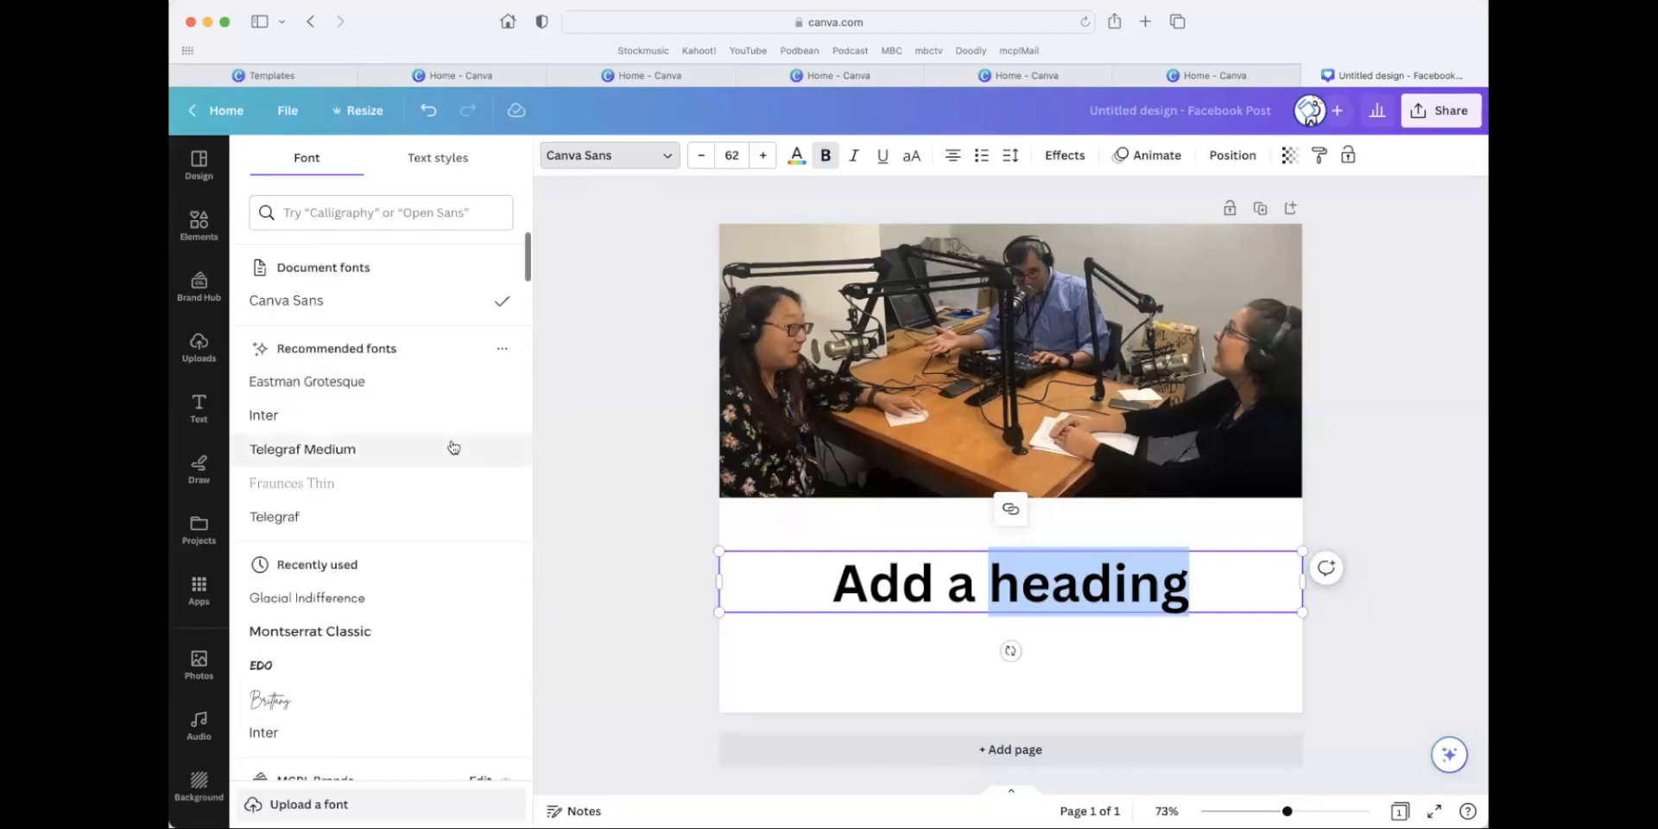
pyautogui.click(358, 455)
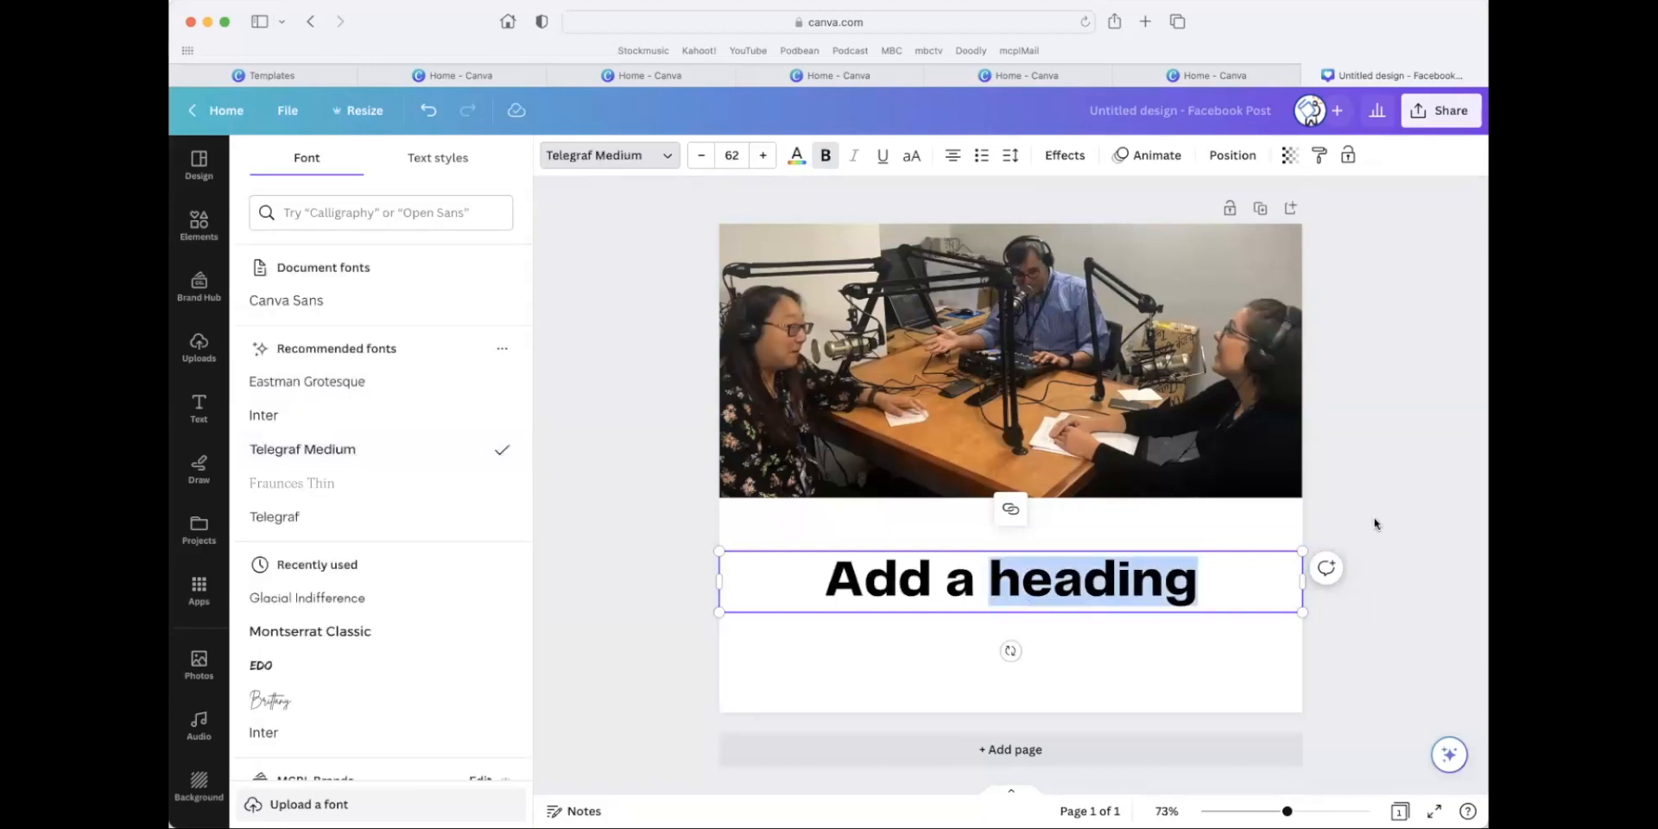
pyautogui.press('Escape')
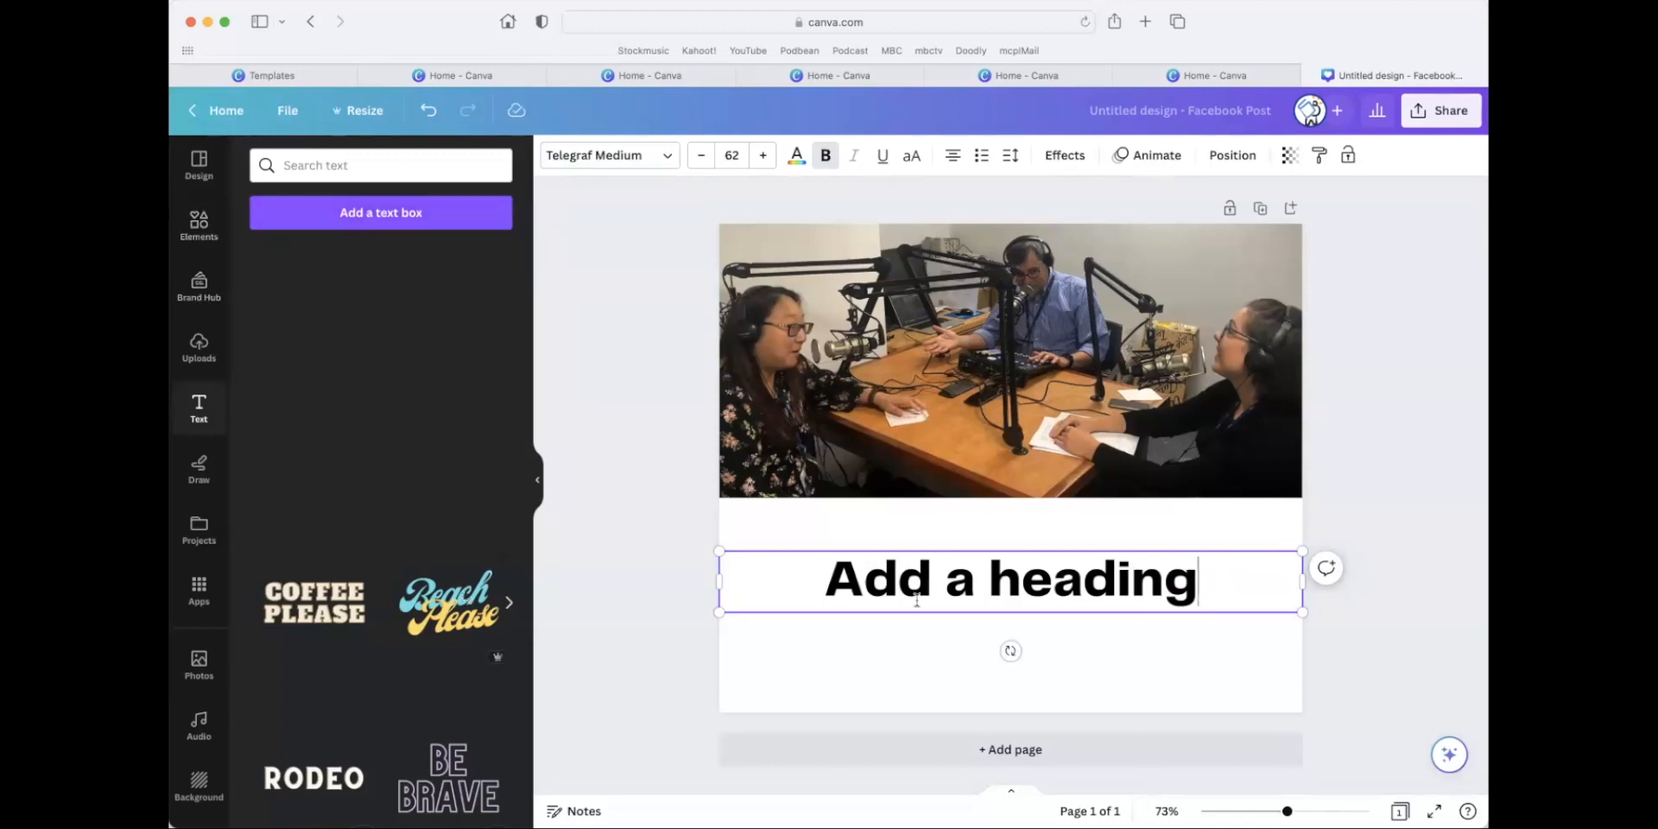
# Recolor the entire heading with the dark brown from the photo colors and move it up to just below the podcast photo.
pyautogui.doubleClick(989, 588)
pyautogui.click(989, 587)
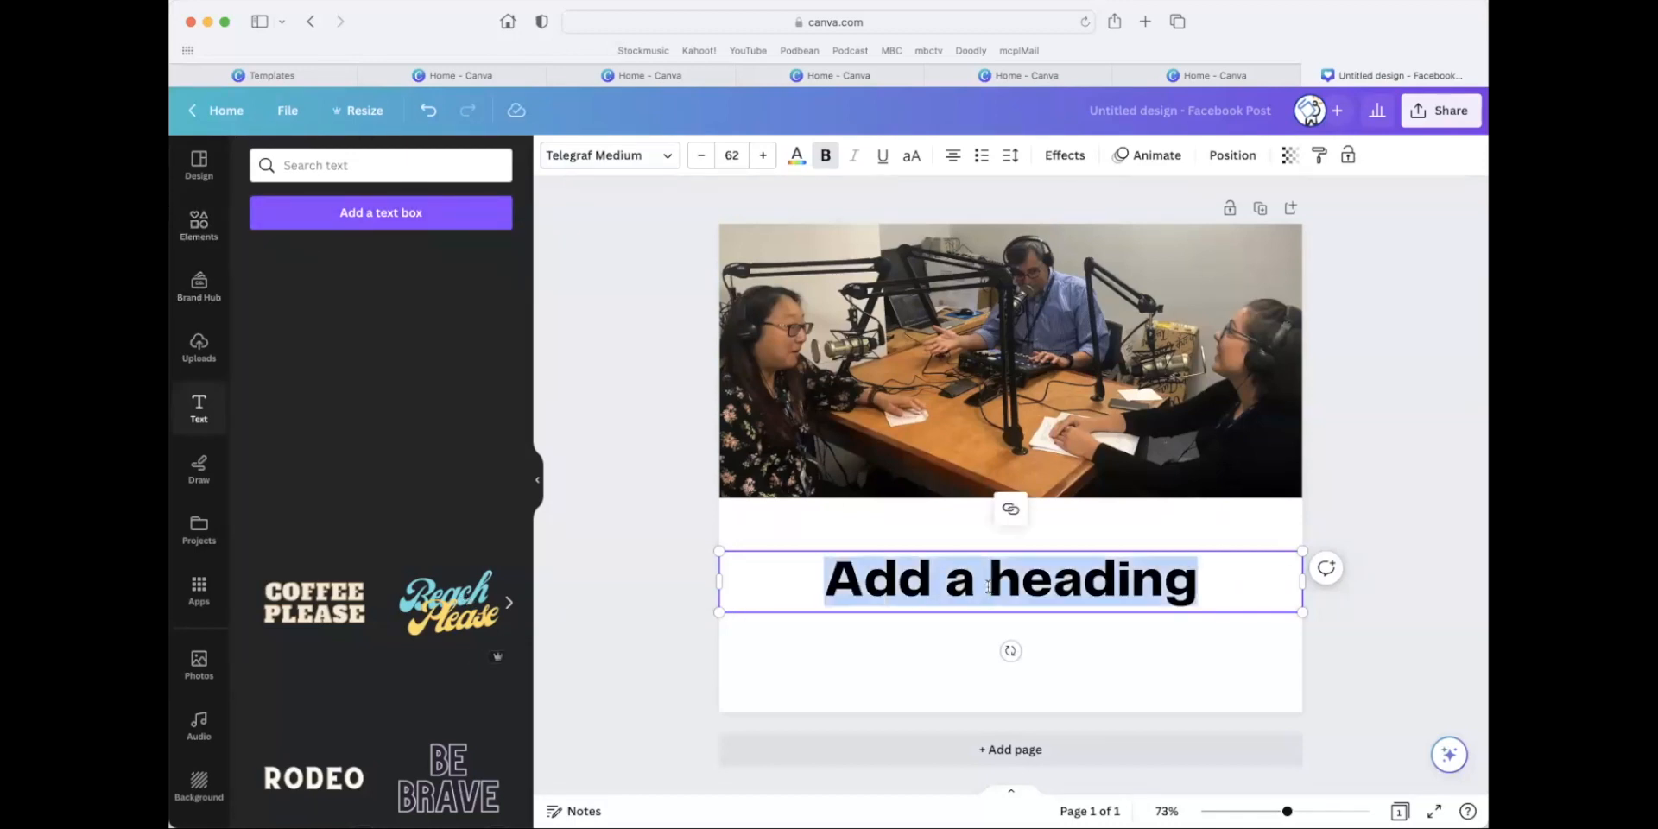
pyautogui.click(797, 157)
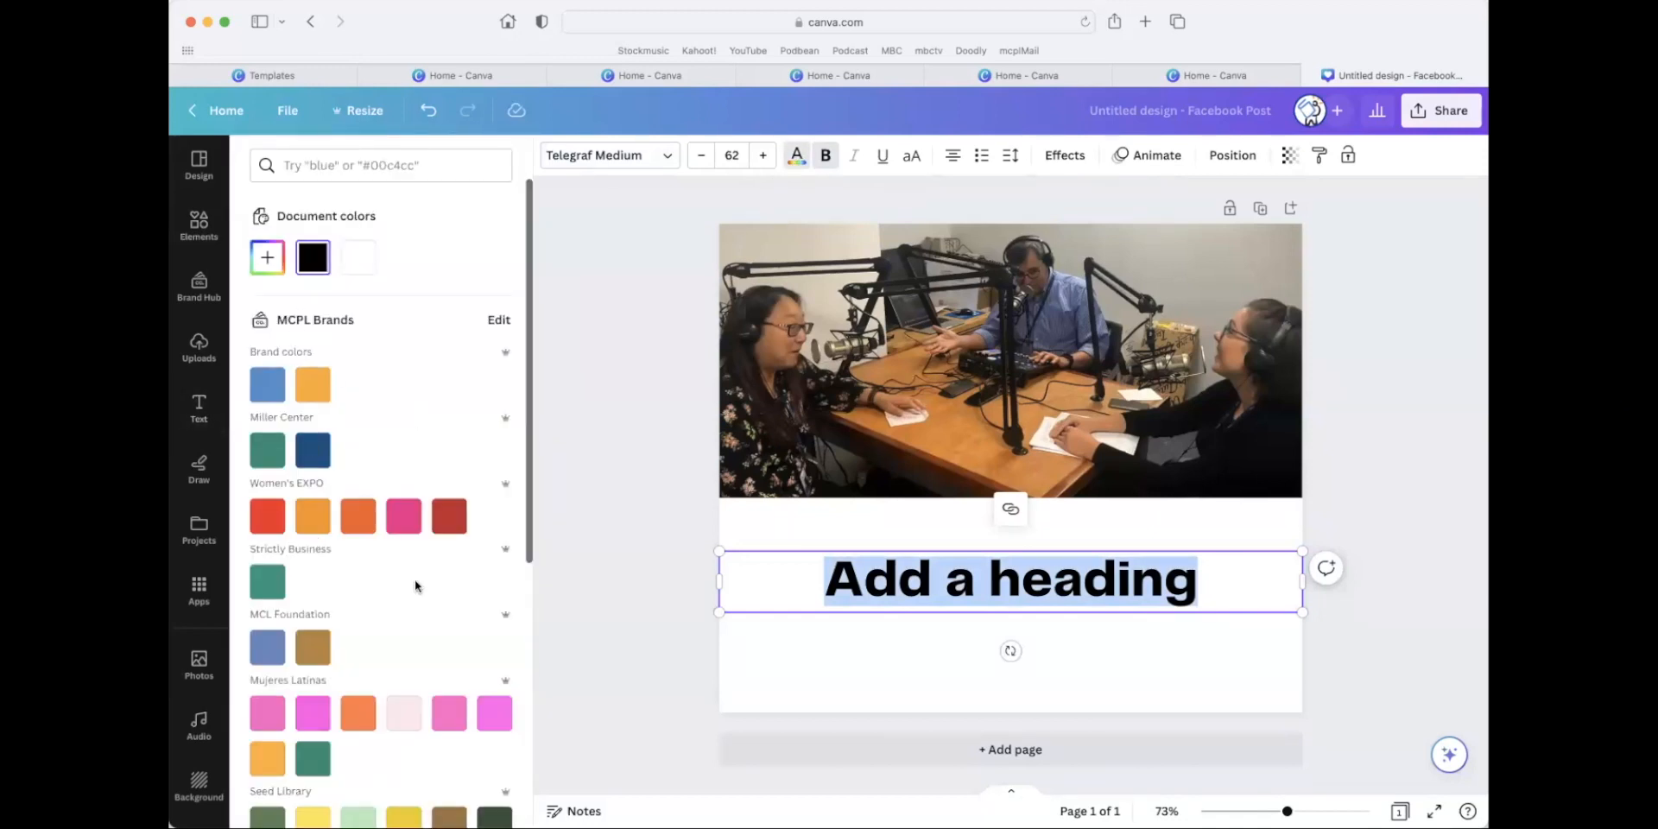
pyautogui.scroll(-2, 413, 575)
pyautogui.scroll(-6, 411, 568)
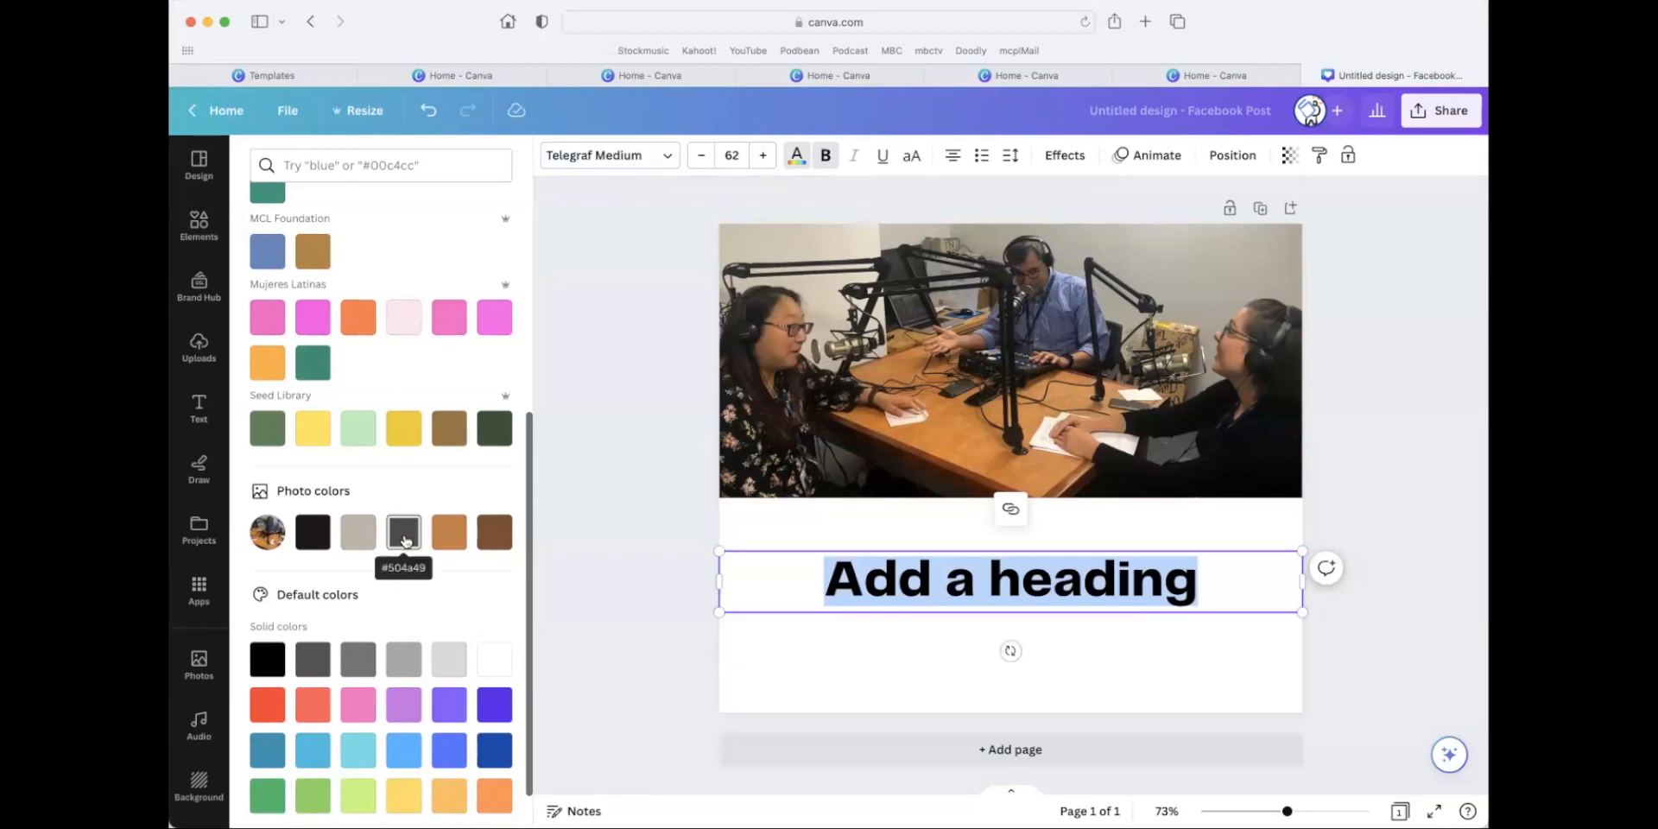
pyautogui.click(494, 532)
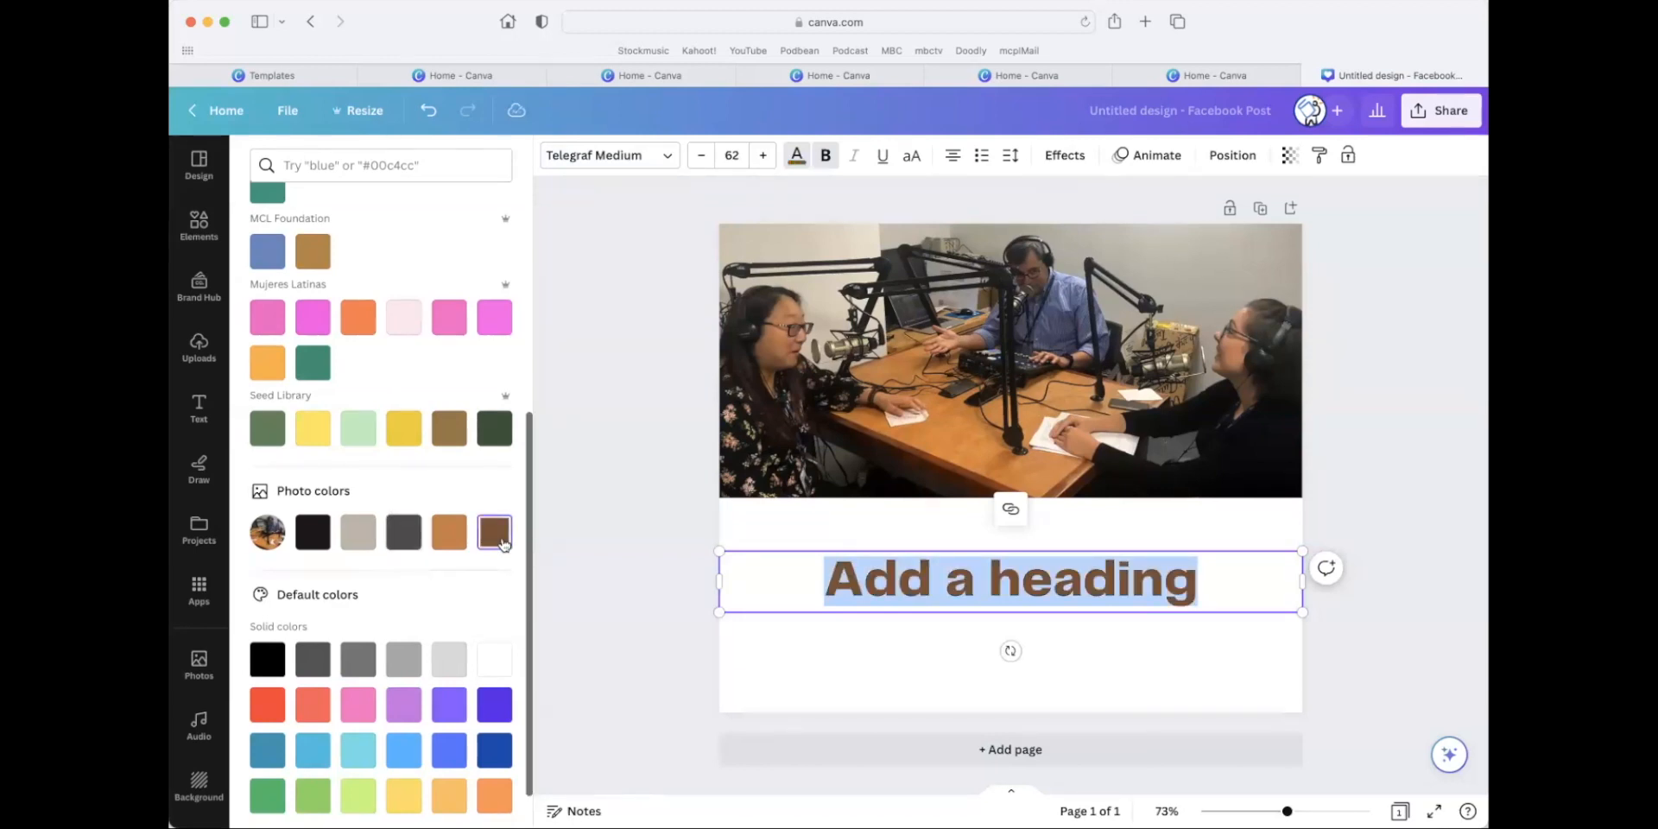
pyautogui.click(663, 564)
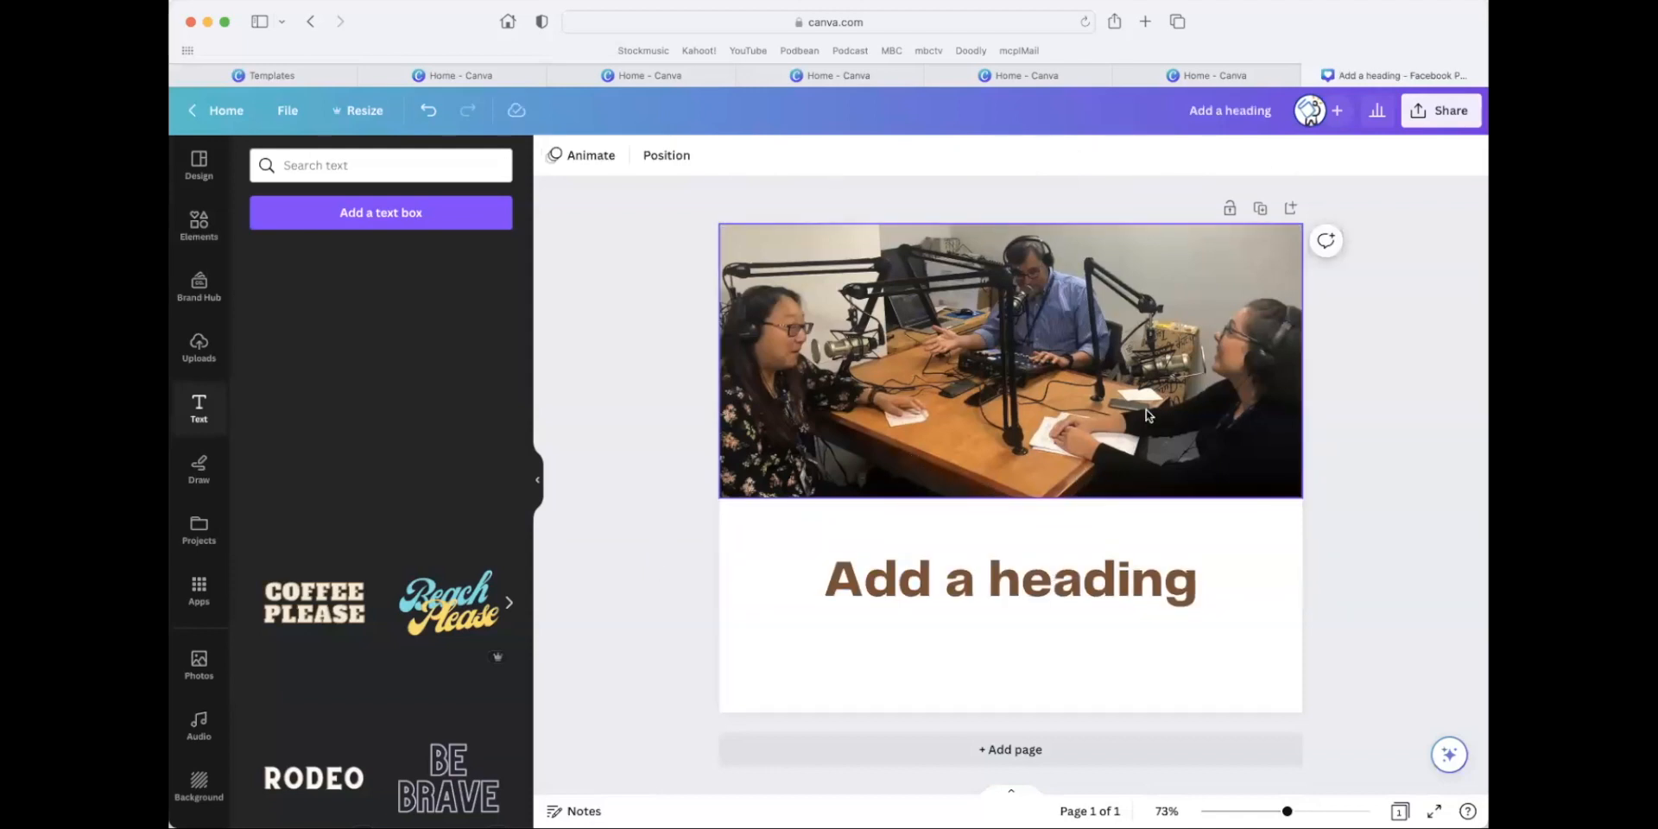
pyautogui.moveTo(1121, 618); pyautogui.dragTo(1124, 571)
pyautogui.click(1168, 638)
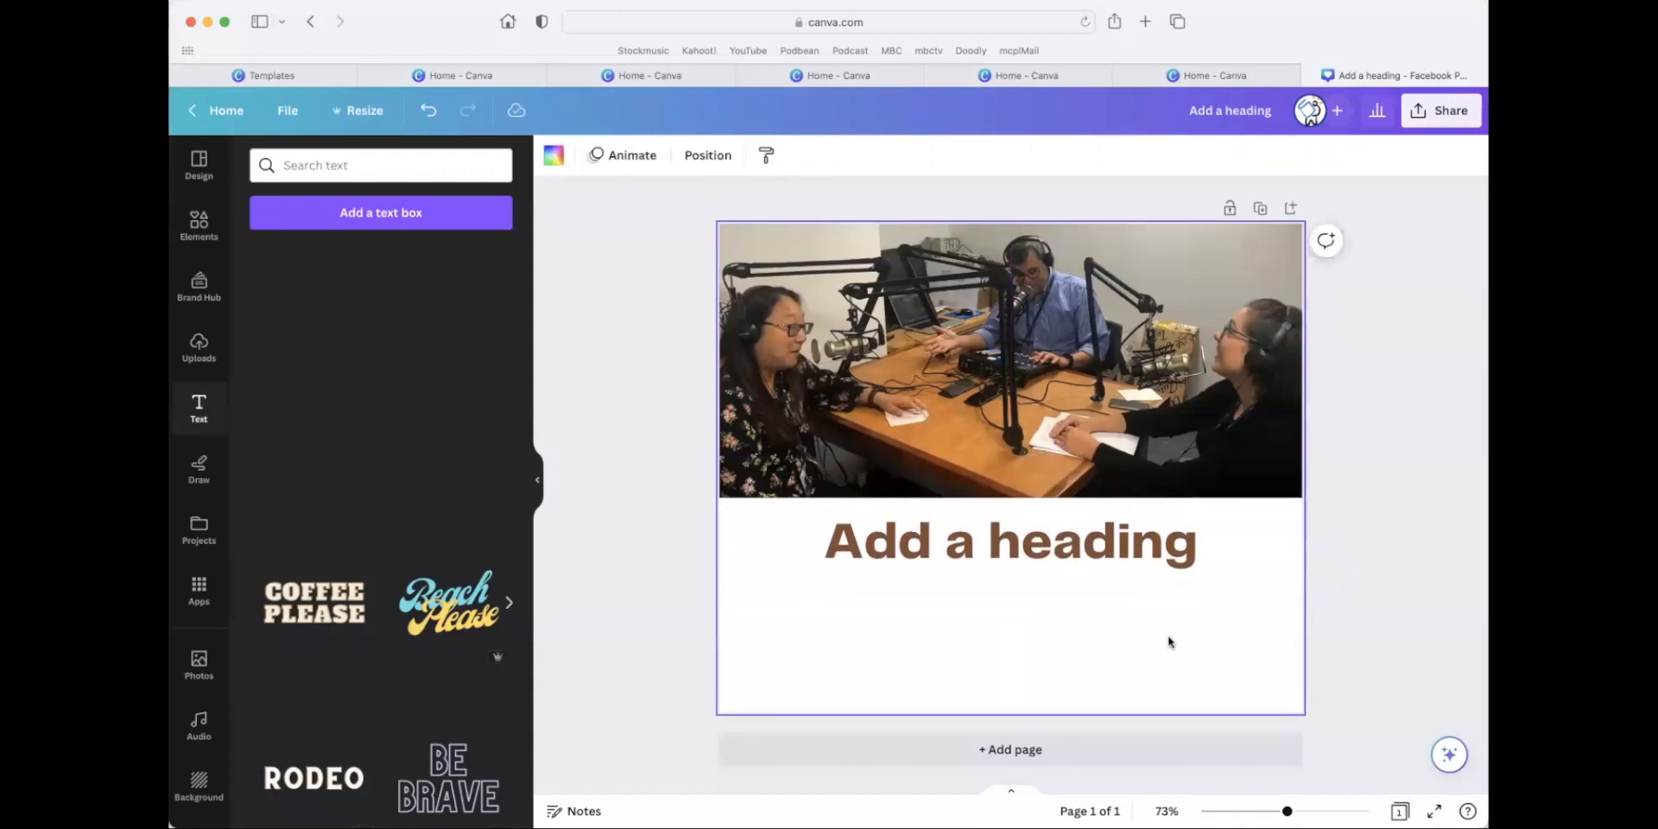
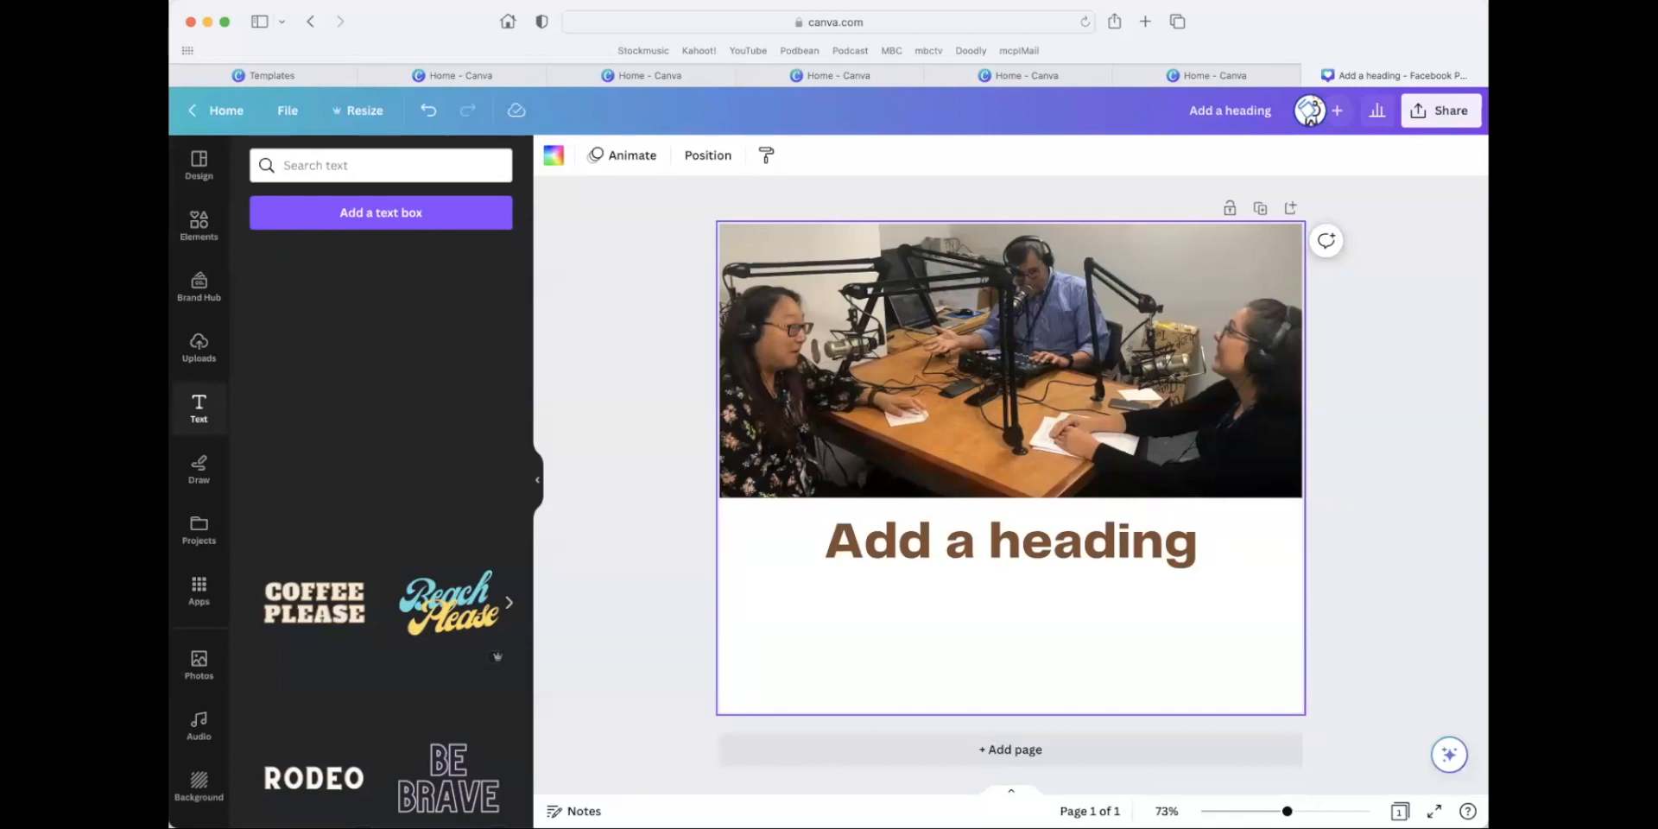
# Leave the Facebook post for the home page and close the surplus Home tabs.
pyautogui.click(198, 164)
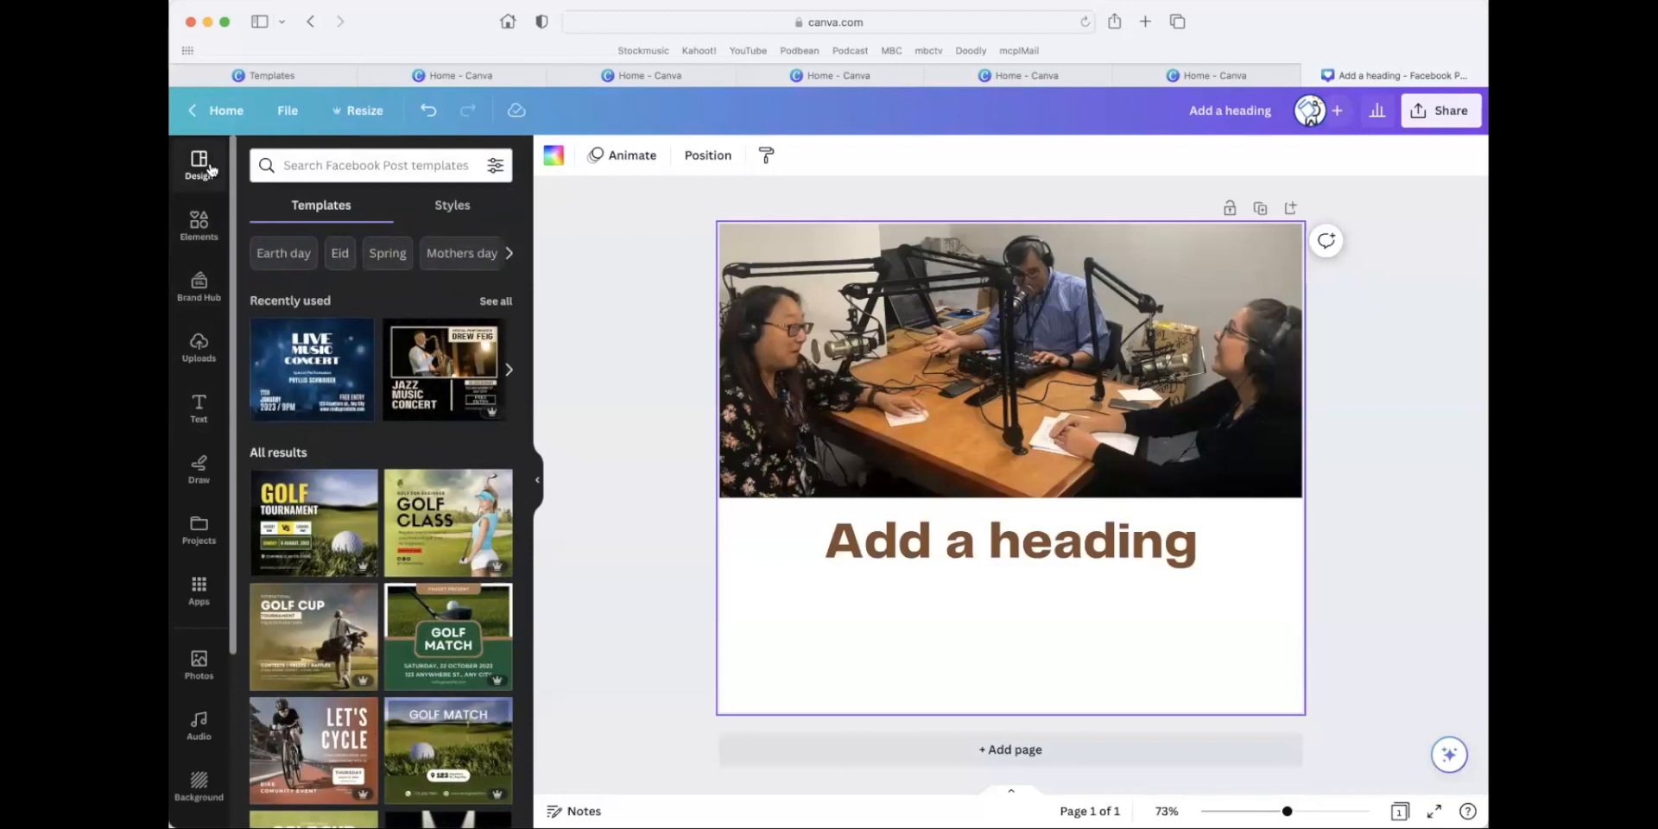
pyautogui.click(218, 114)
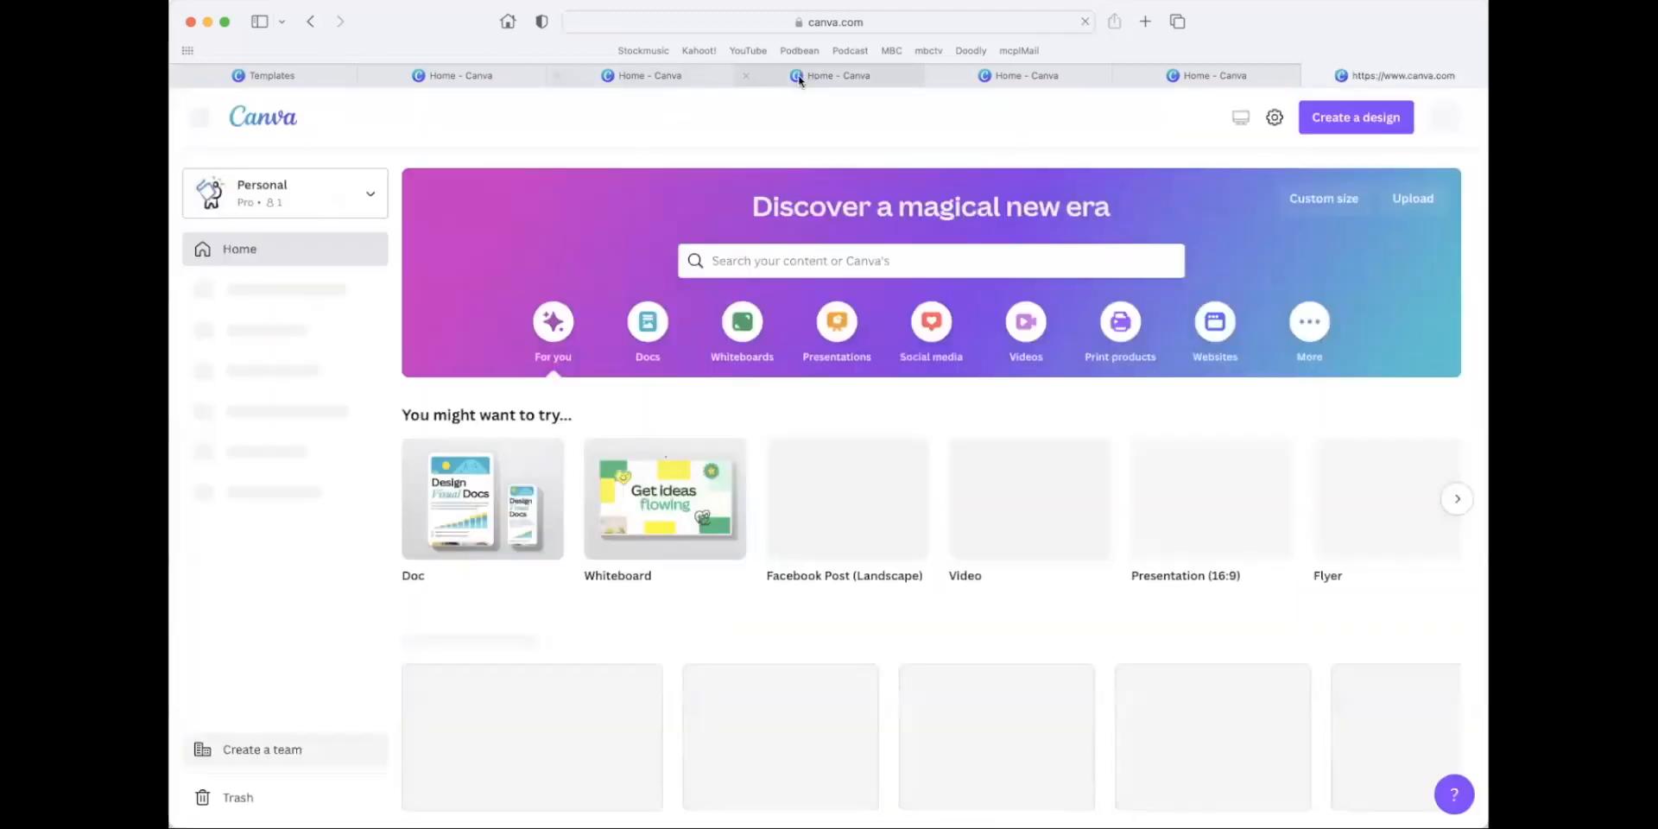
pyautogui.click(745, 75)
pyautogui.click(556, 75)
pyautogui.click(556, 75)
pyautogui.click(367, 75)
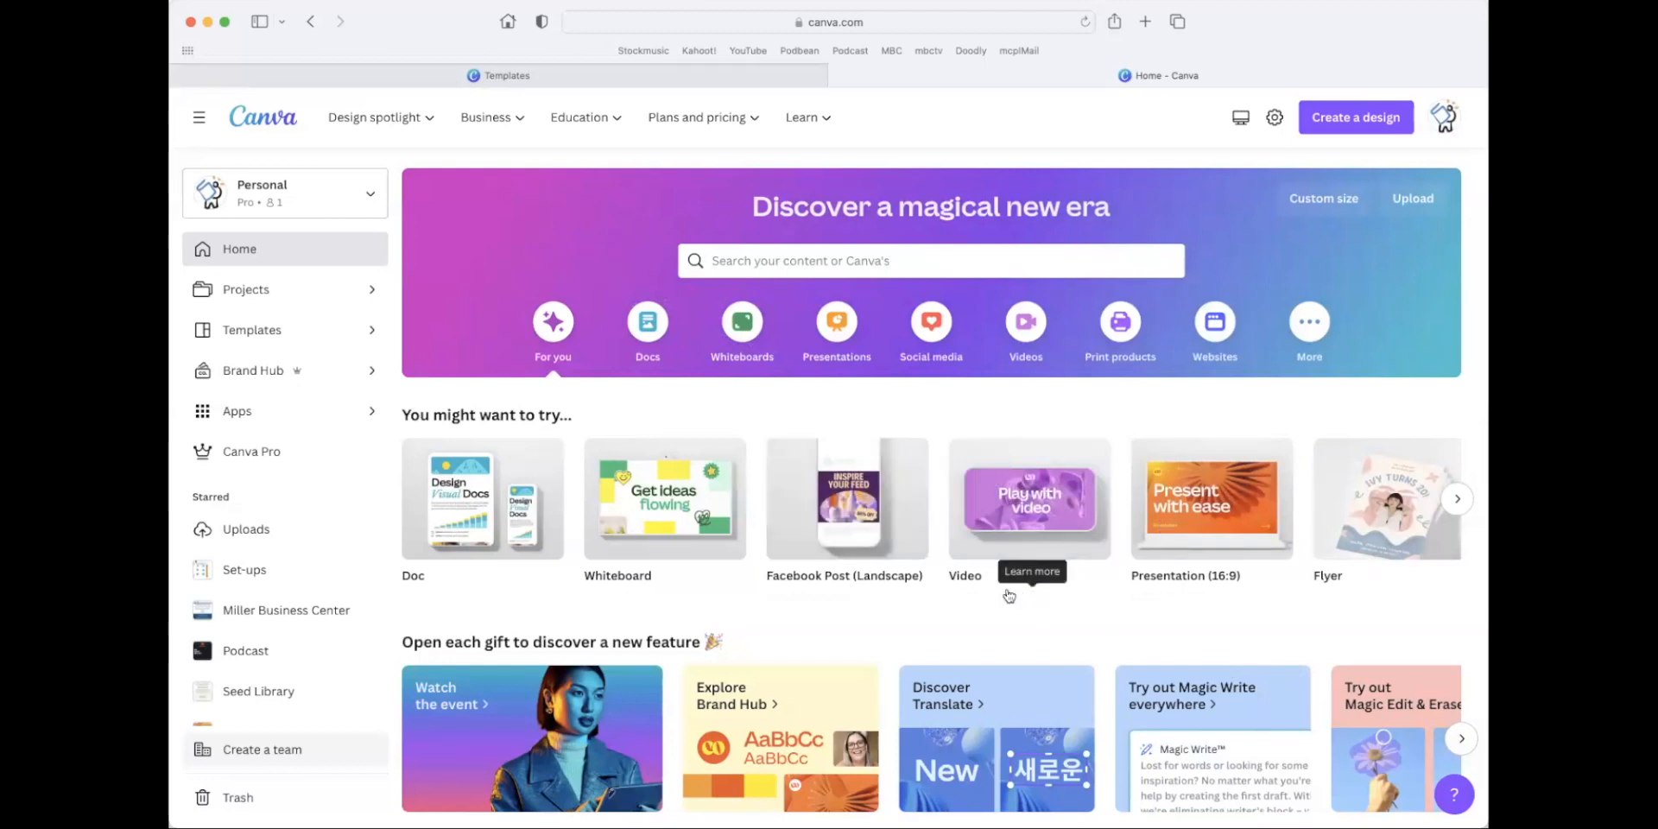
# Open the Strictly Business Flyer 2023 from the recent designs.
pyautogui.scroll(-10, 984, 588)
pyautogui.scroll(-2, 971, 596)
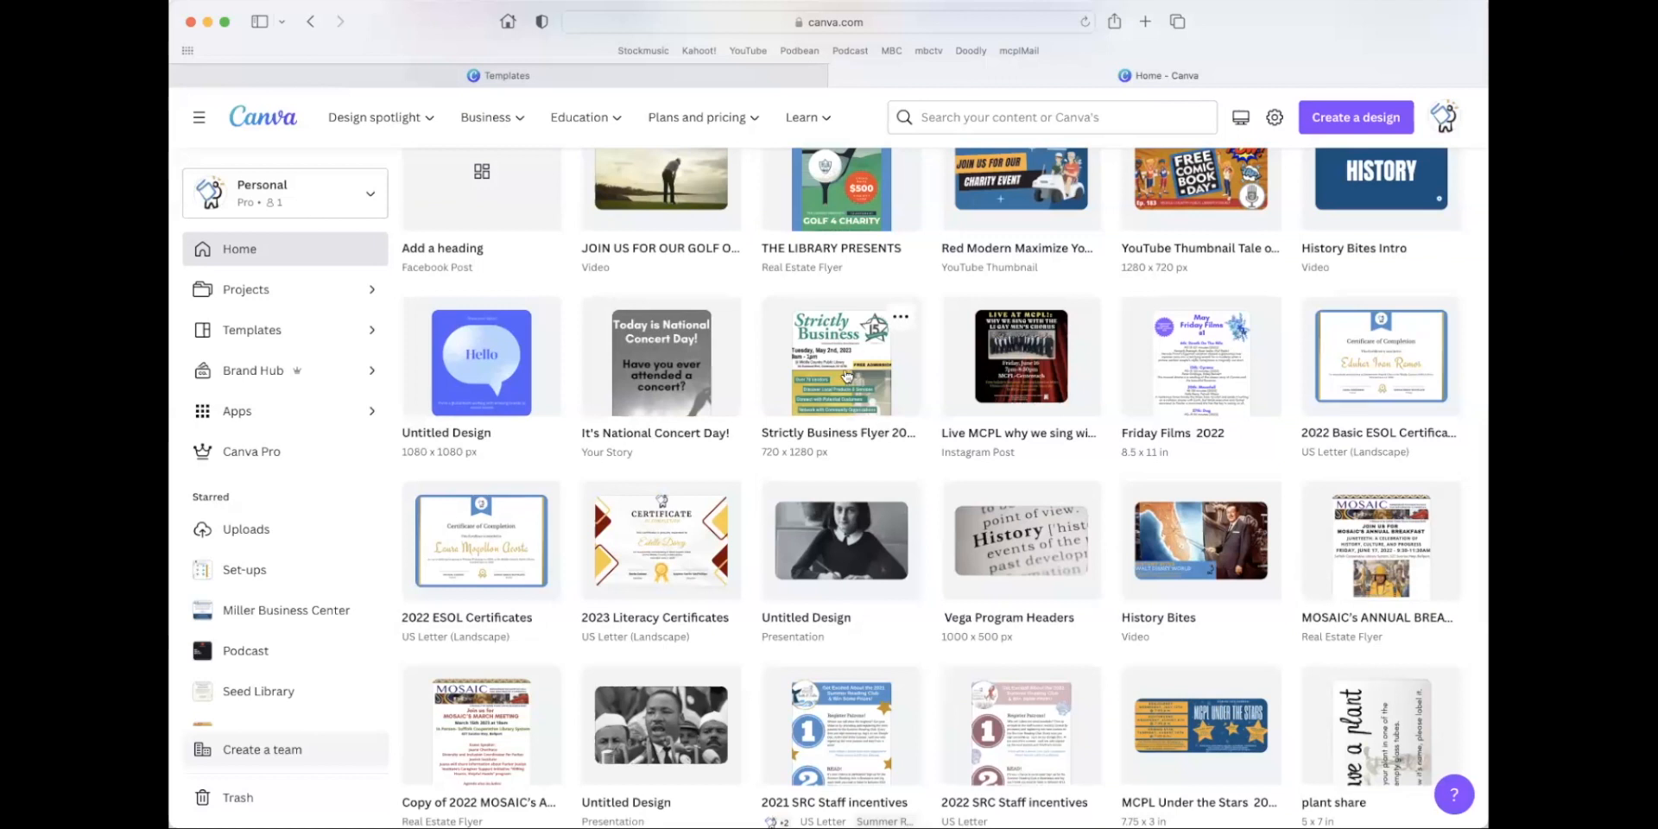
pyautogui.click(845, 371)
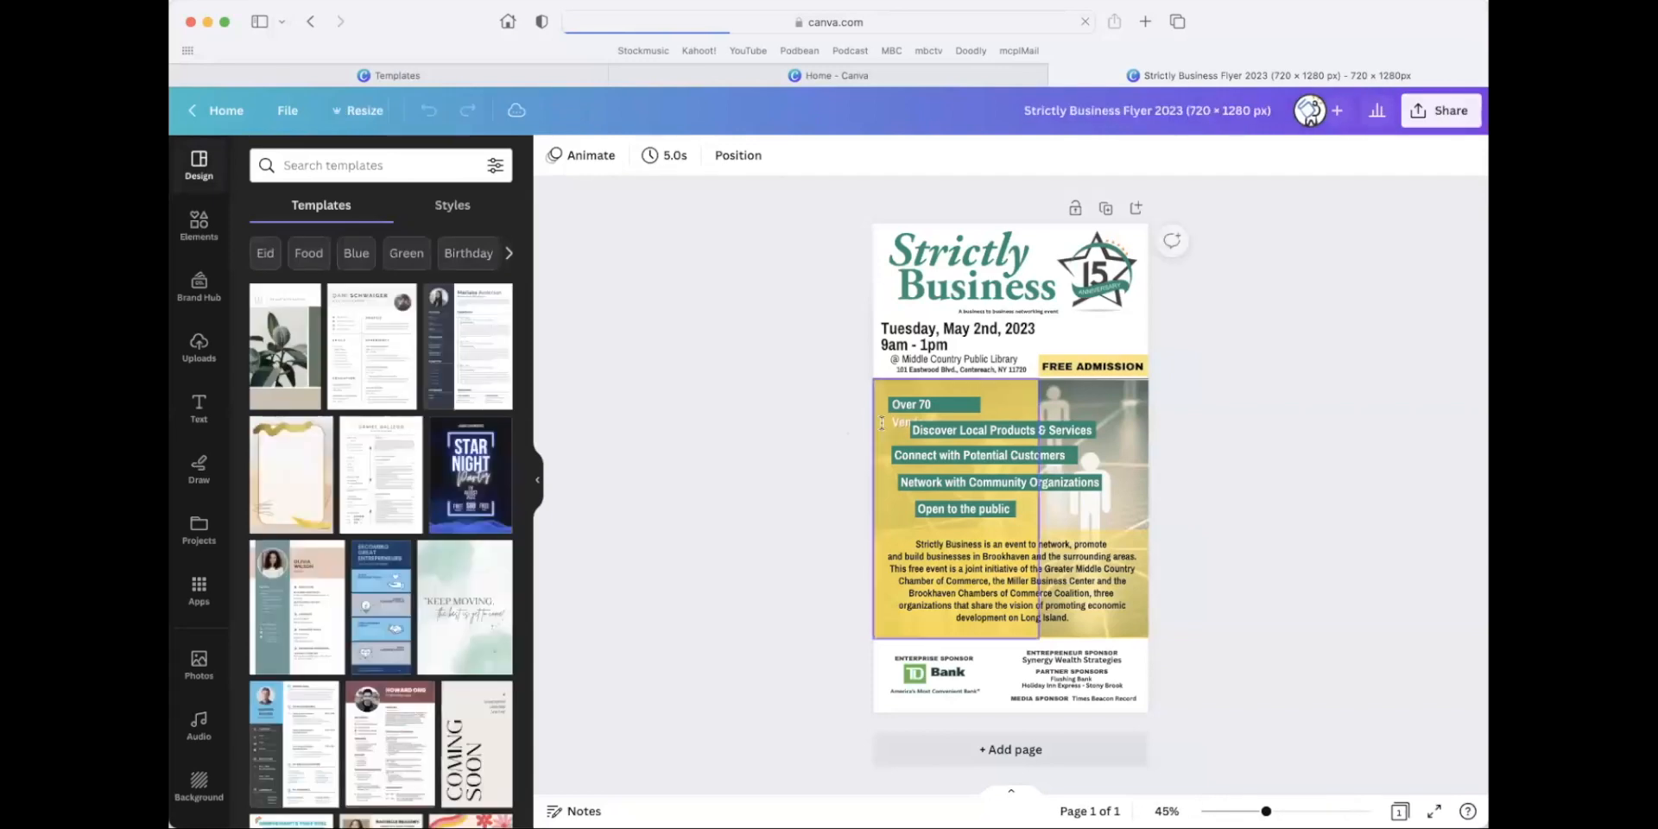
# Widen the "Over 70 Vendors" text box so its text fits on one line.
pyautogui.click(890, 410)
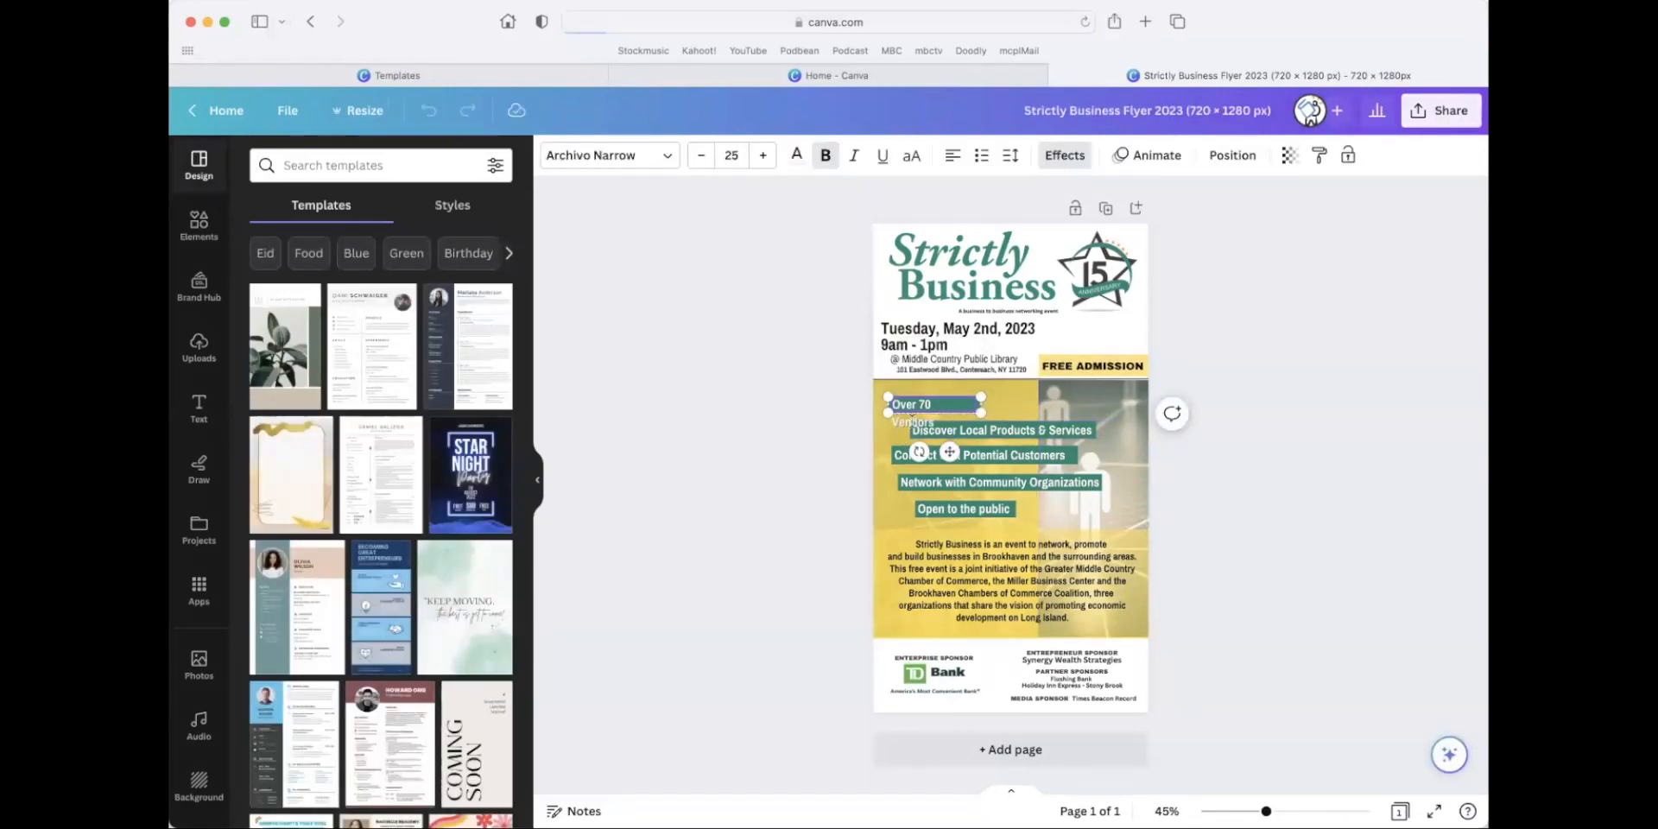
pyautogui.moveTo(989, 409); pyautogui.dragTo(997, 411)
pyautogui.click(1309, 481)
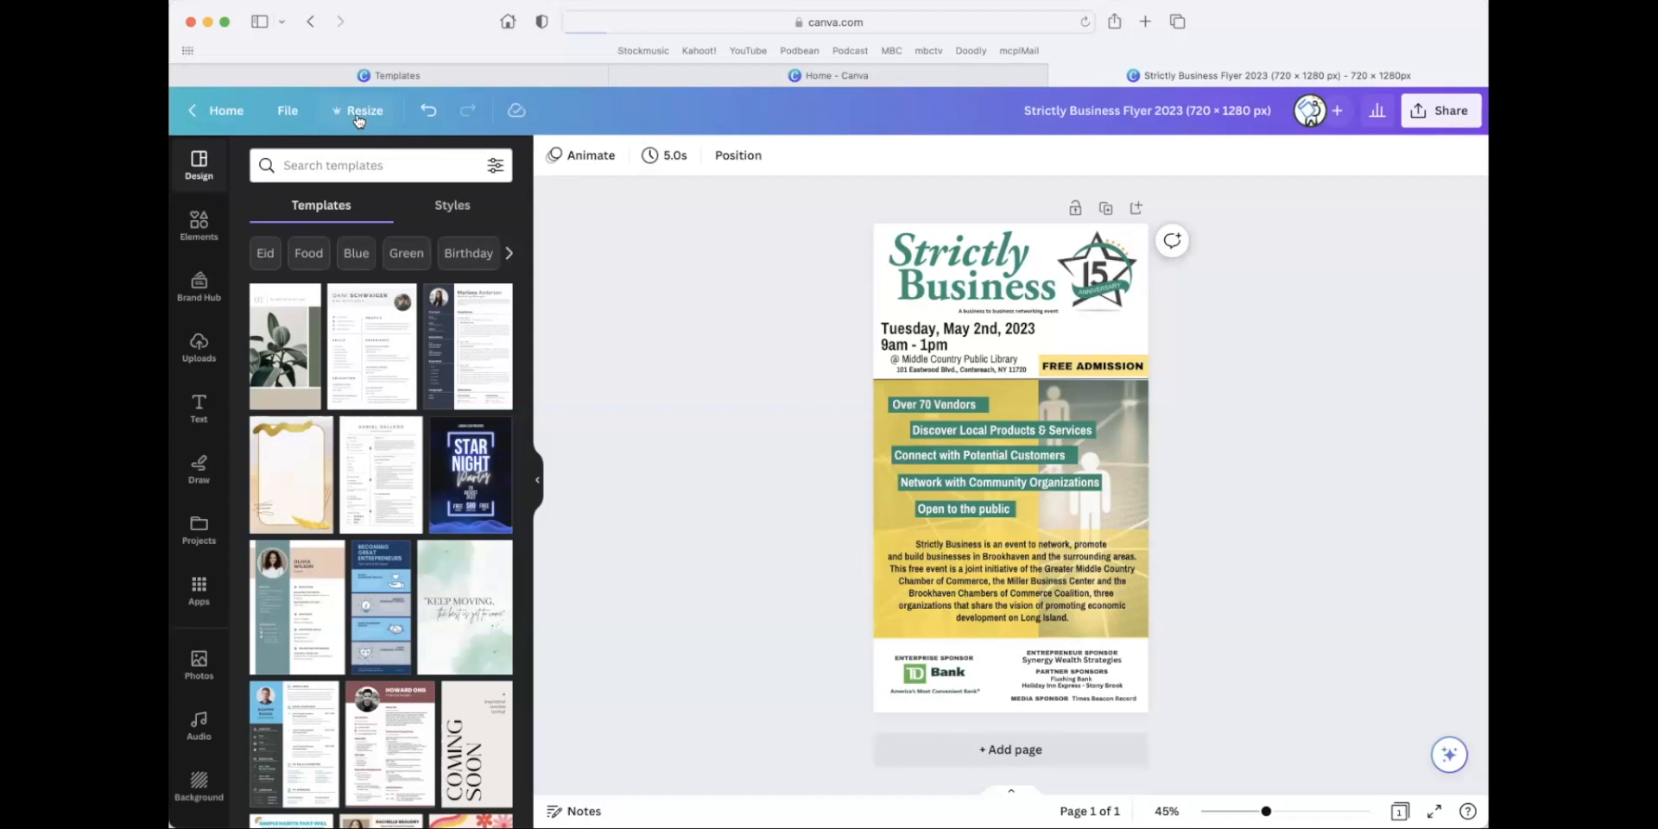
# Examine the Resize options for the flyer, including the custom size, recent sizes and full list of preset formats.
pyautogui.scroll(5, 358, 121)
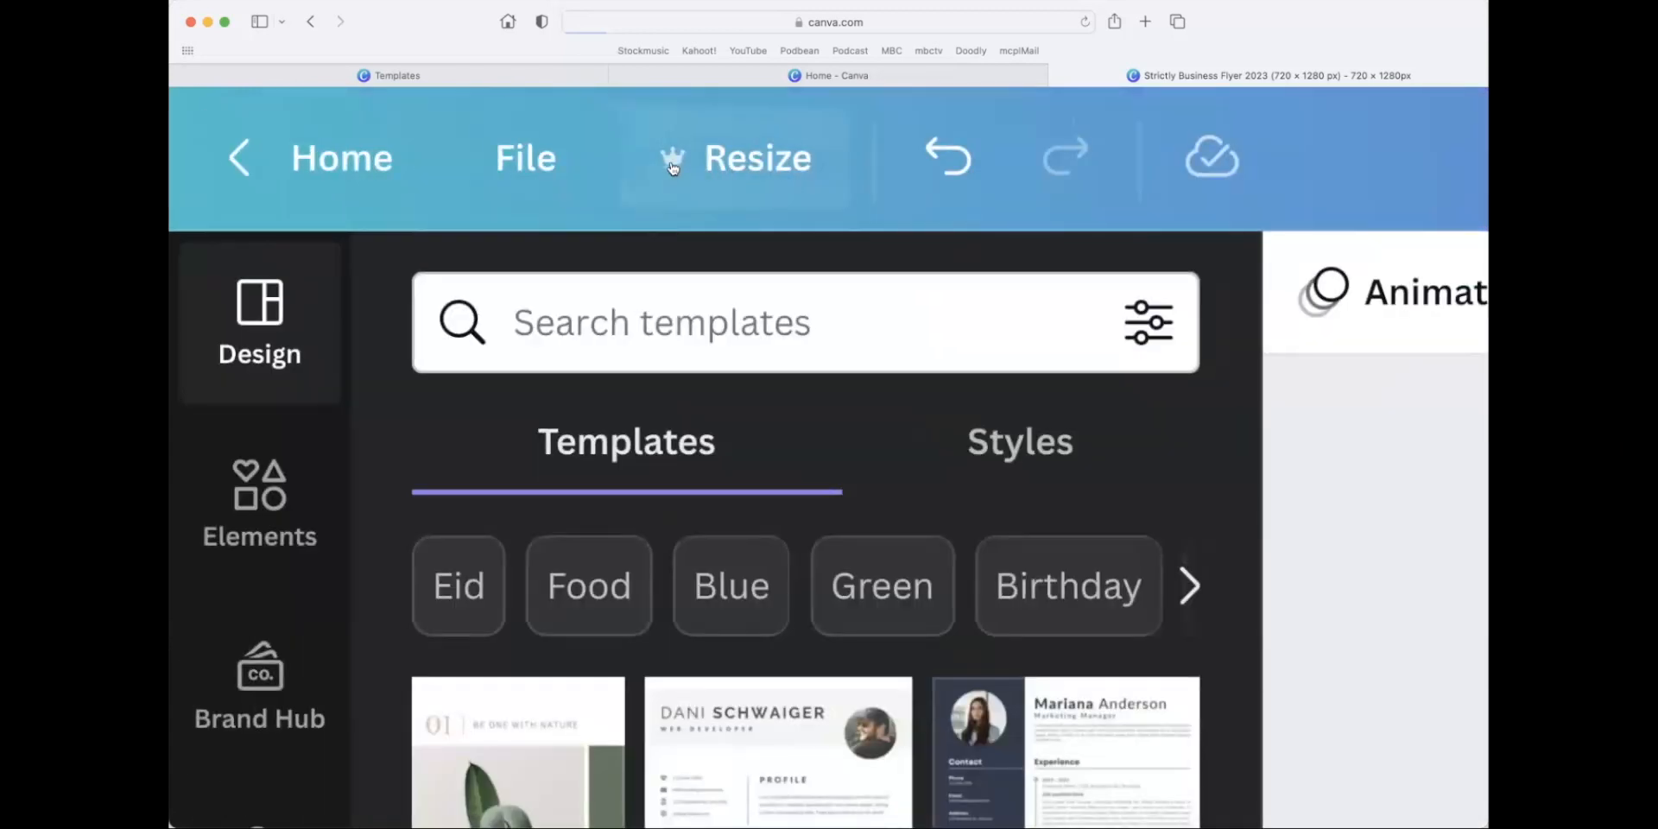
pyautogui.scroll(-3, 564, 210)
pyautogui.scroll(3, 556, 204)
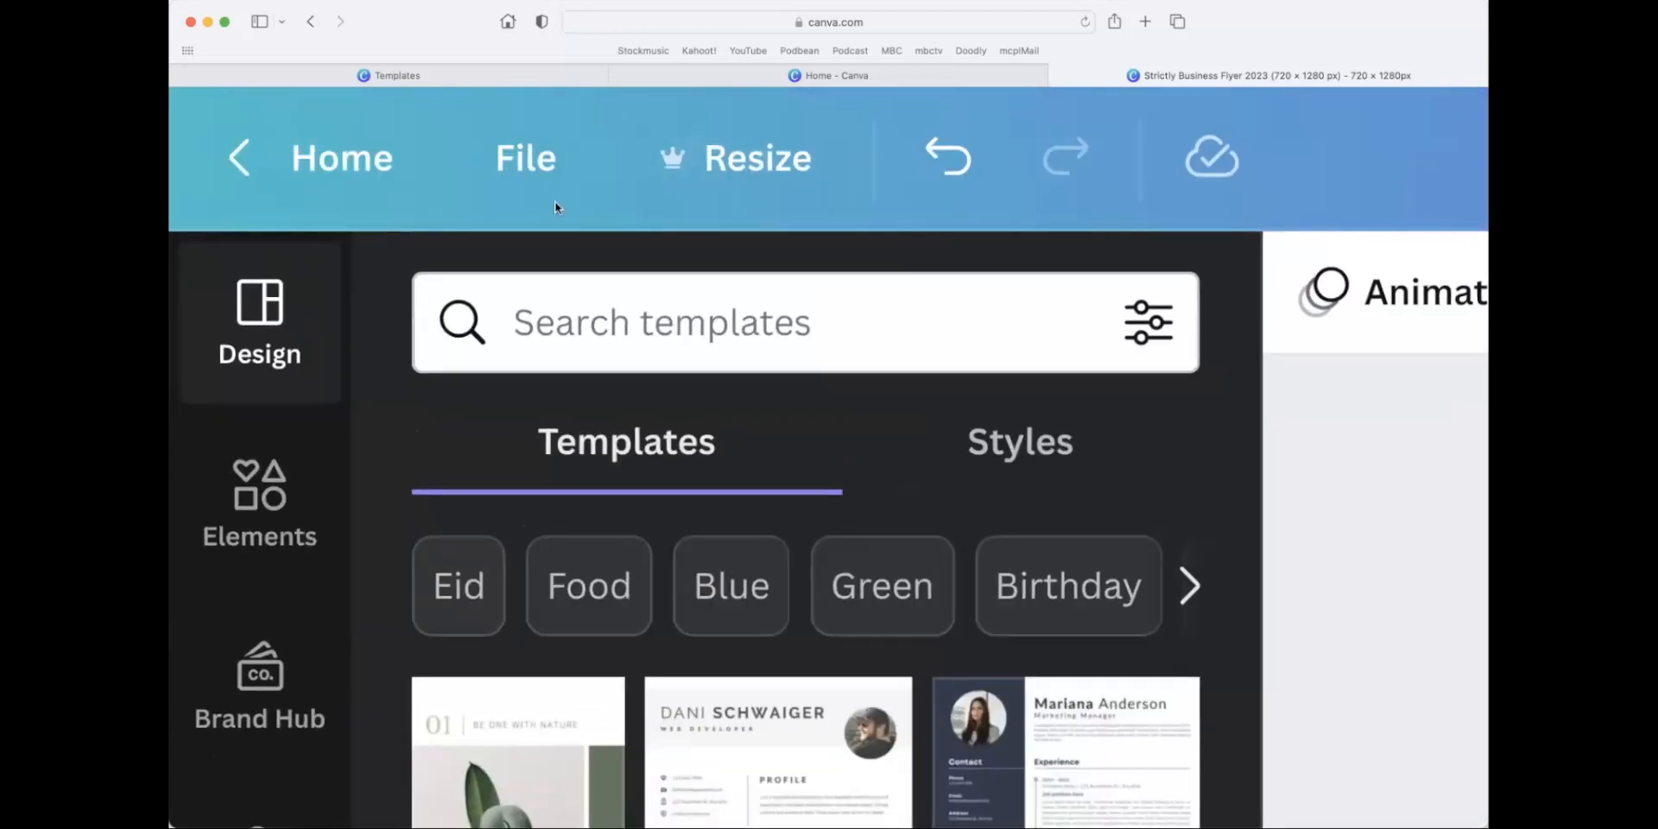
pyautogui.scroll(-3, 555, 208)
pyautogui.click(345, 114)
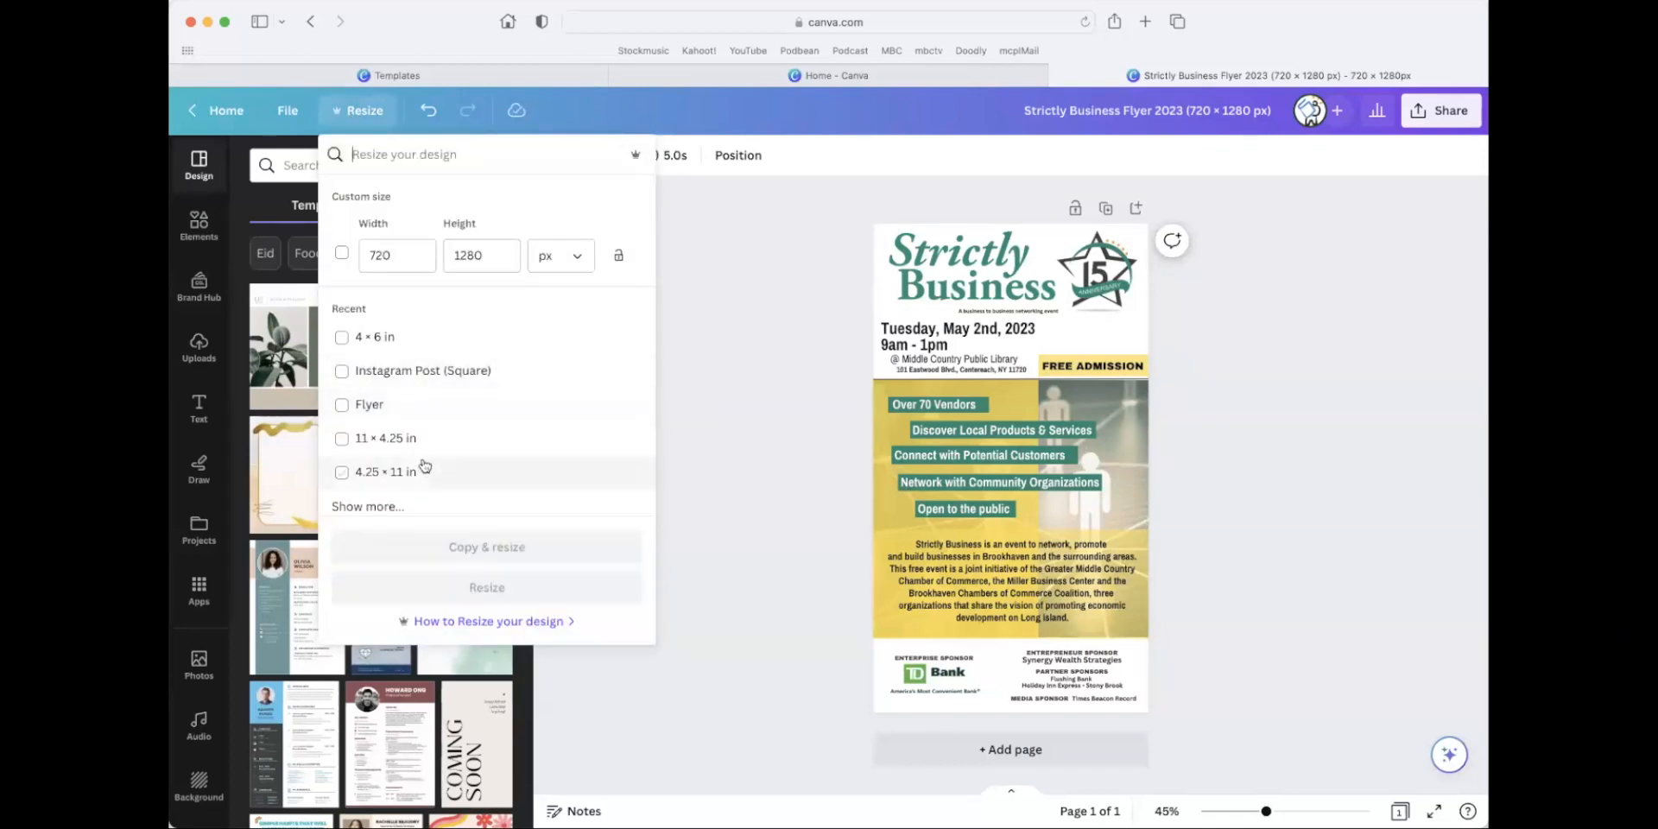
pyautogui.click(390, 507)
pyautogui.scroll(-5, 458, 434)
pyautogui.scroll(-5, 462, 434)
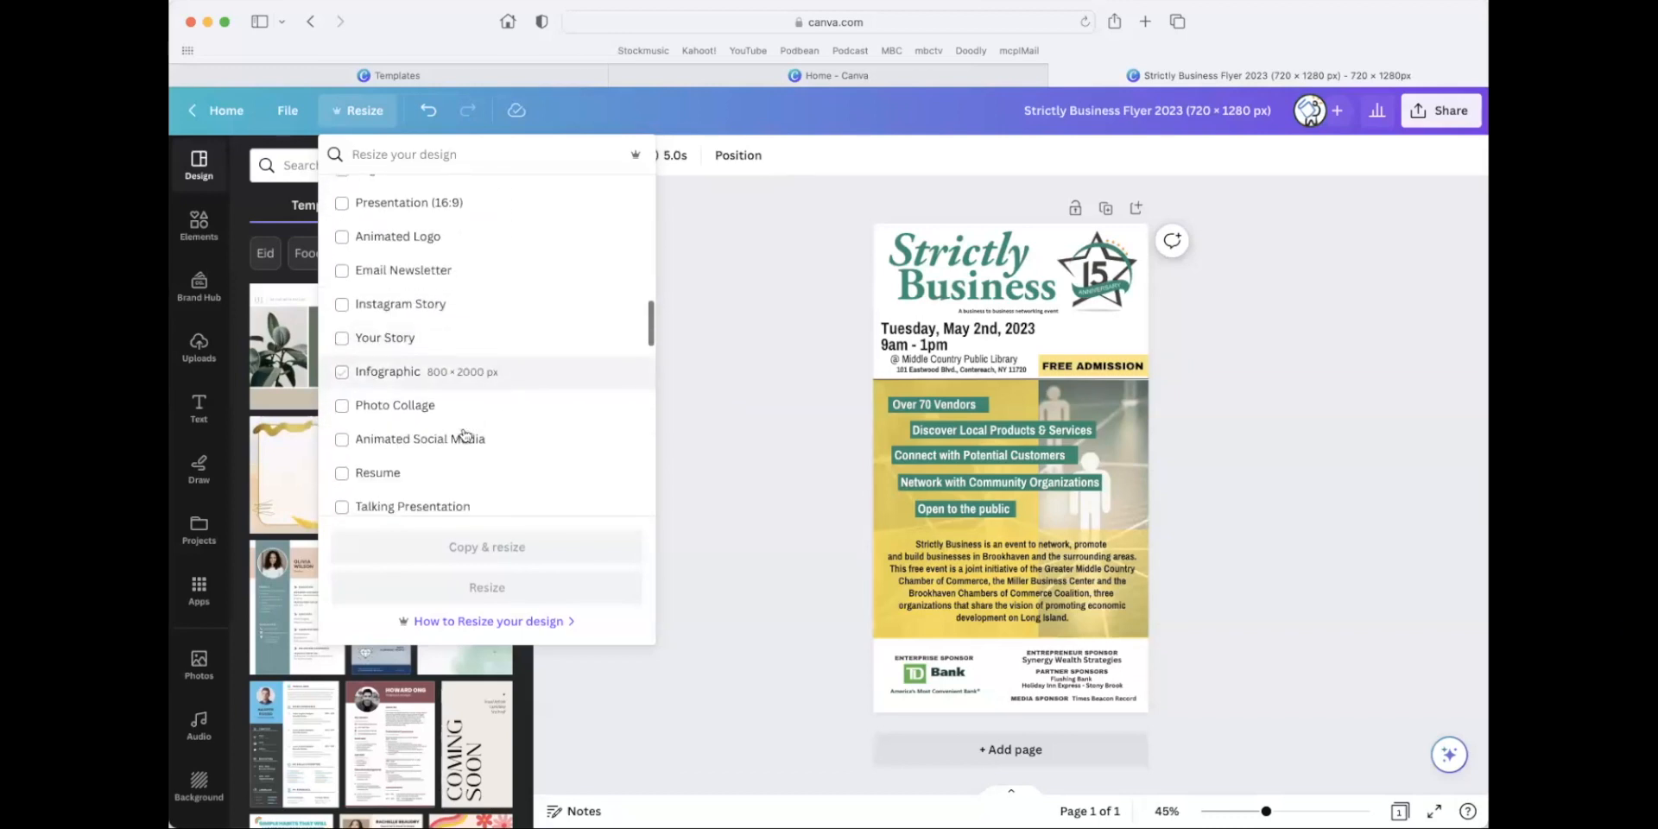
pyautogui.scroll(-5, 471, 385)
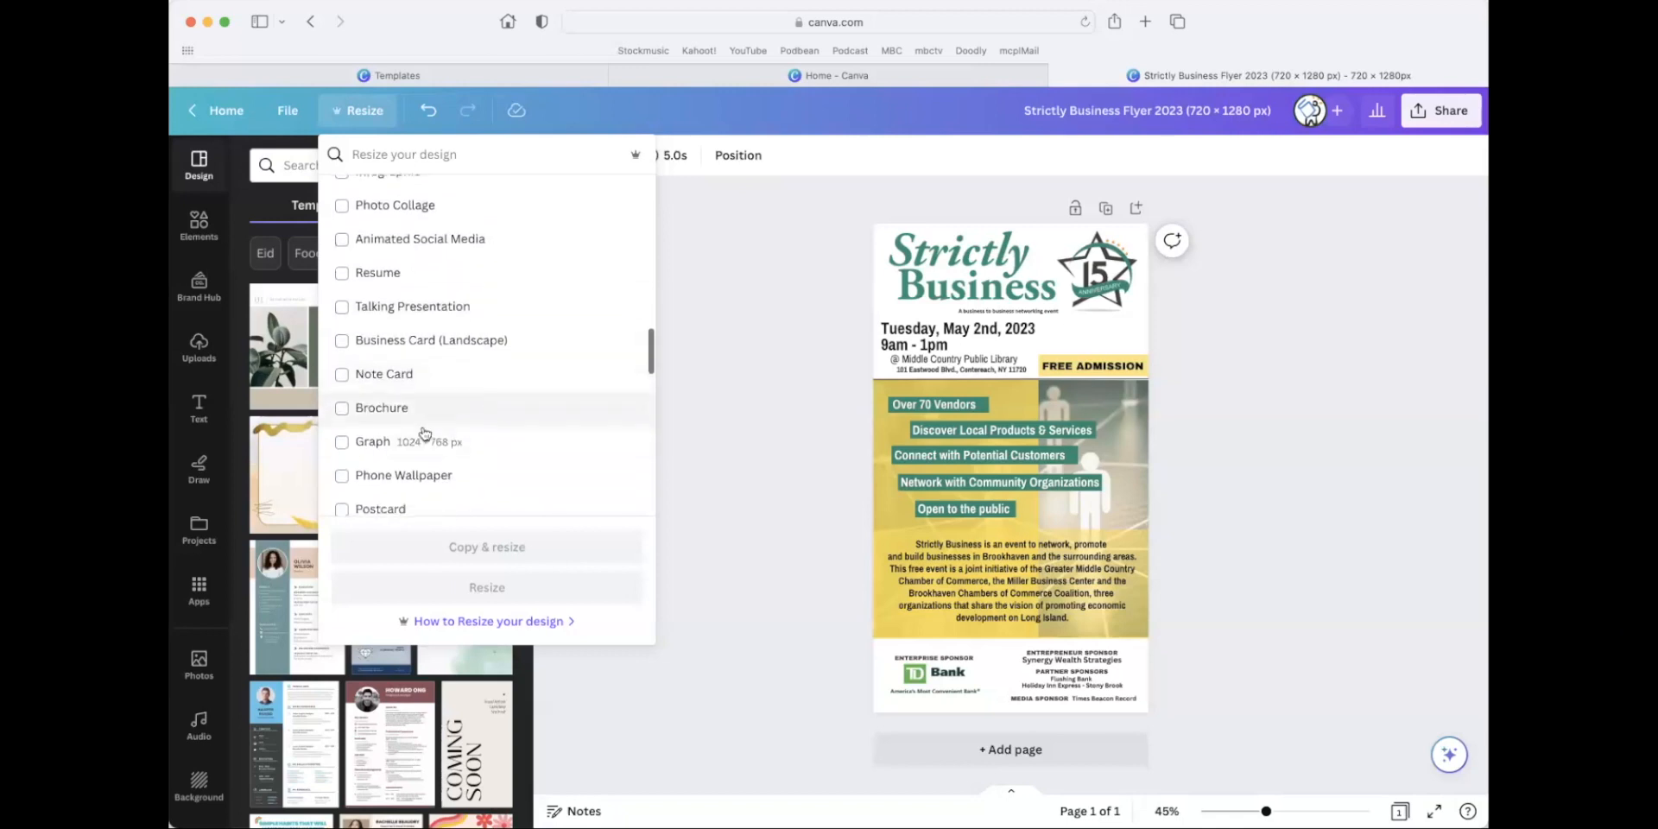
pyautogui.scroll(-5, 432, 432)
pyautogui.scroll(15, 452, 424)
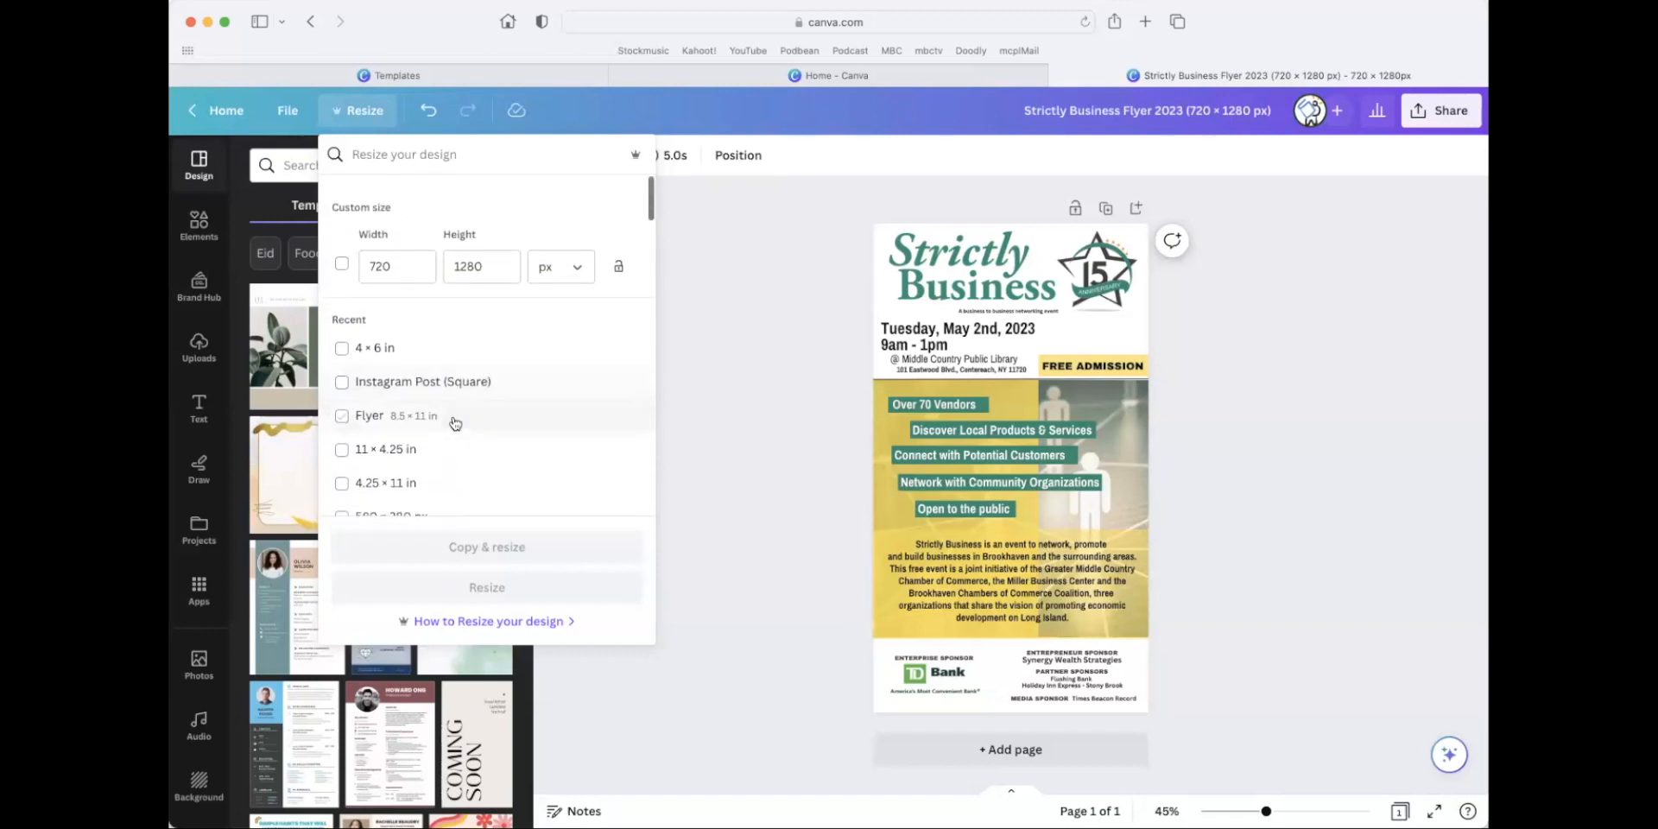
# Try to make a resized copy of the design in the Flyer 8.5 × 11 in format.
pyautogui.click(342, 406)
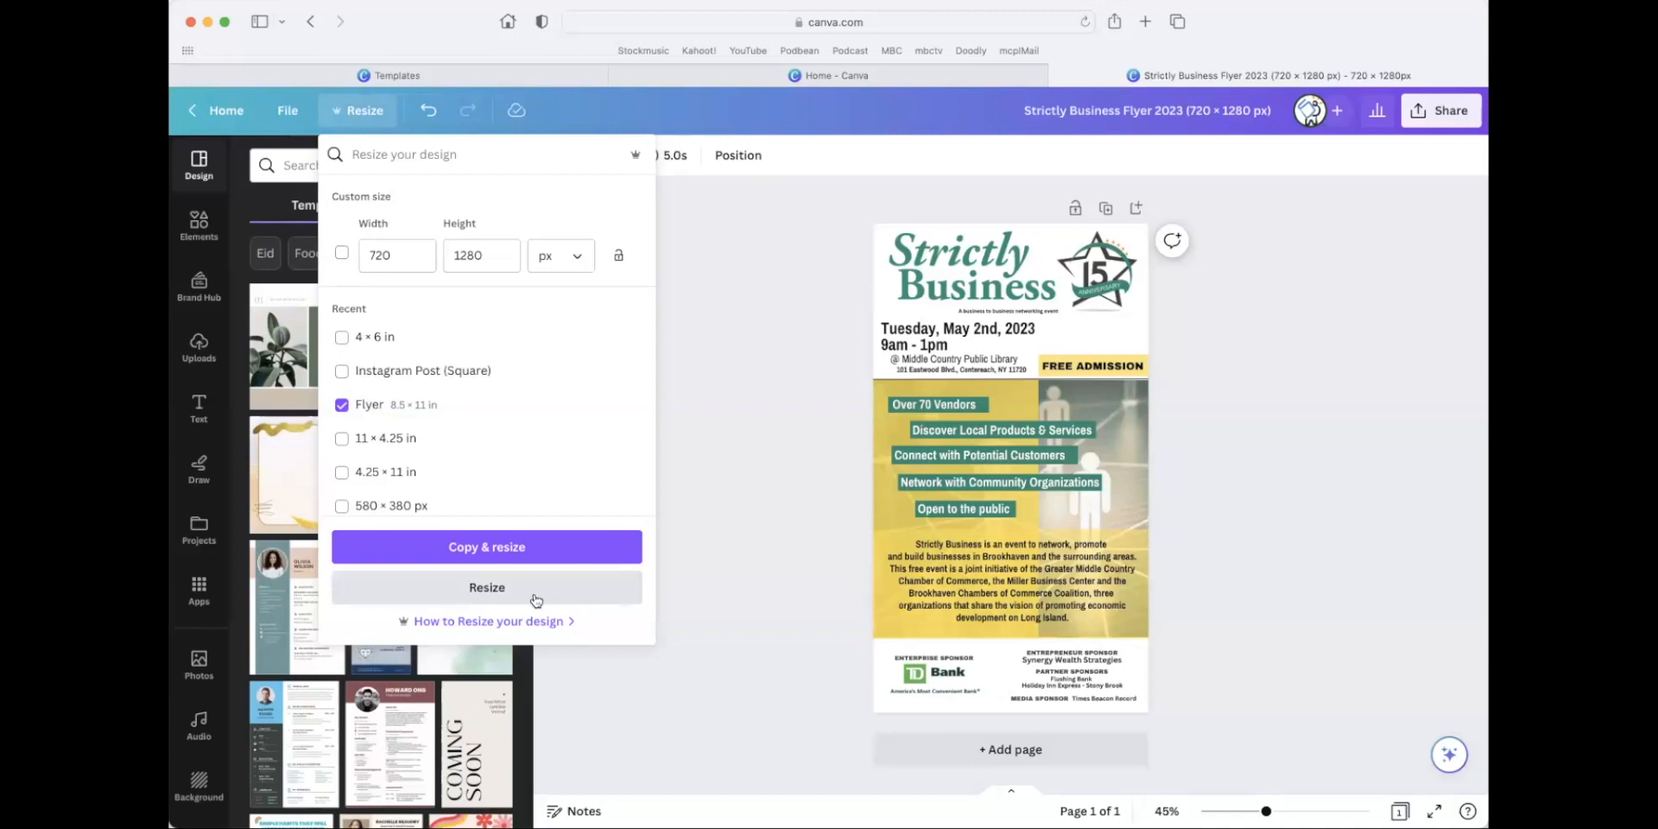
pyautogui.click(509, 556)
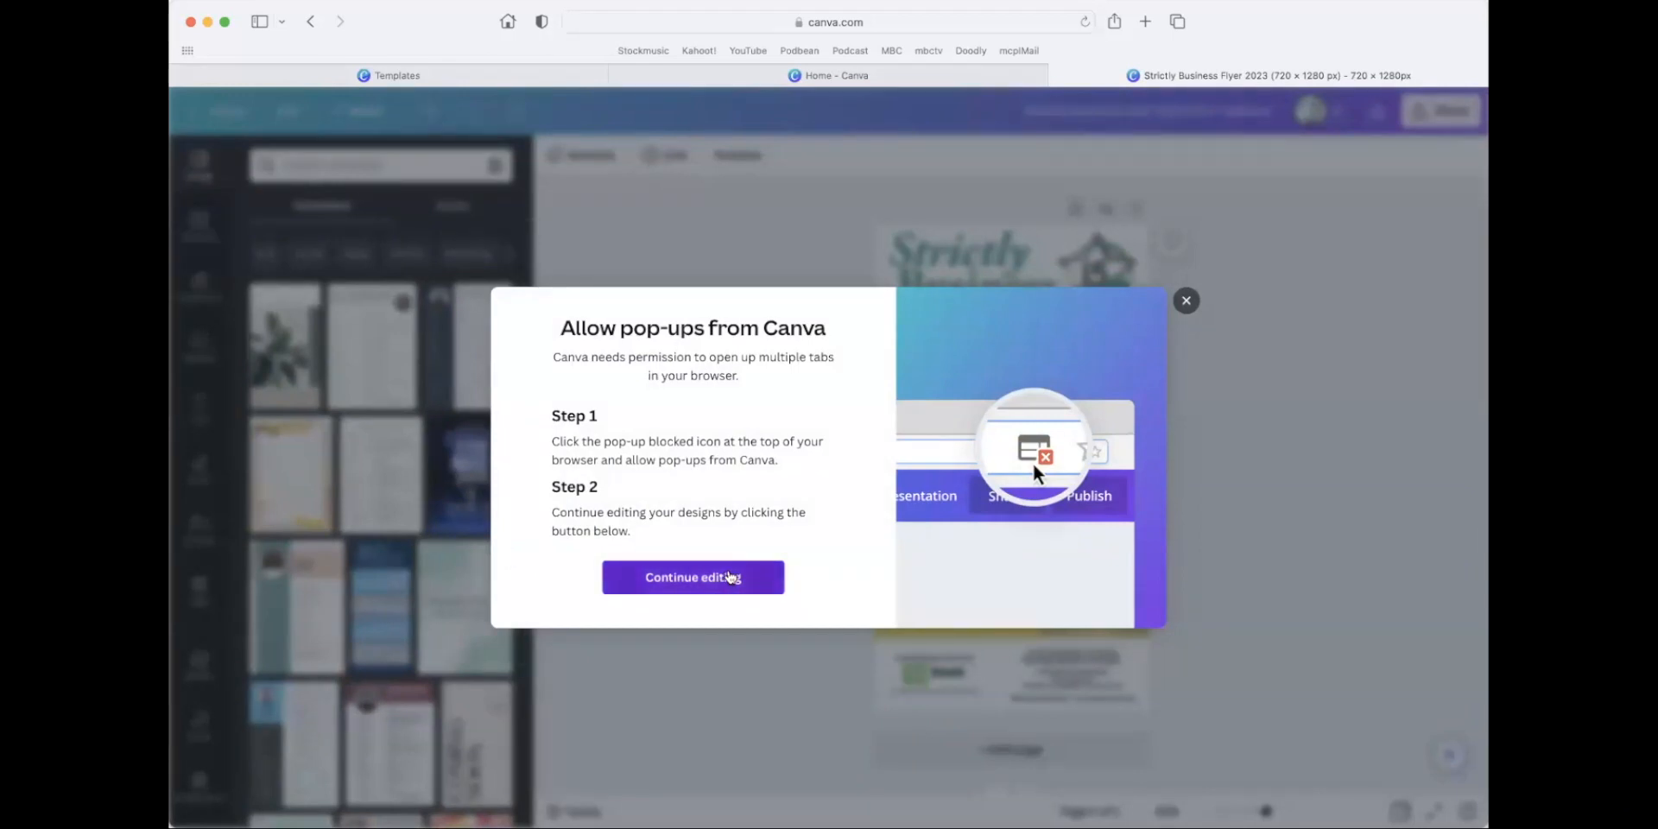
pyautogui.click(694, 576)
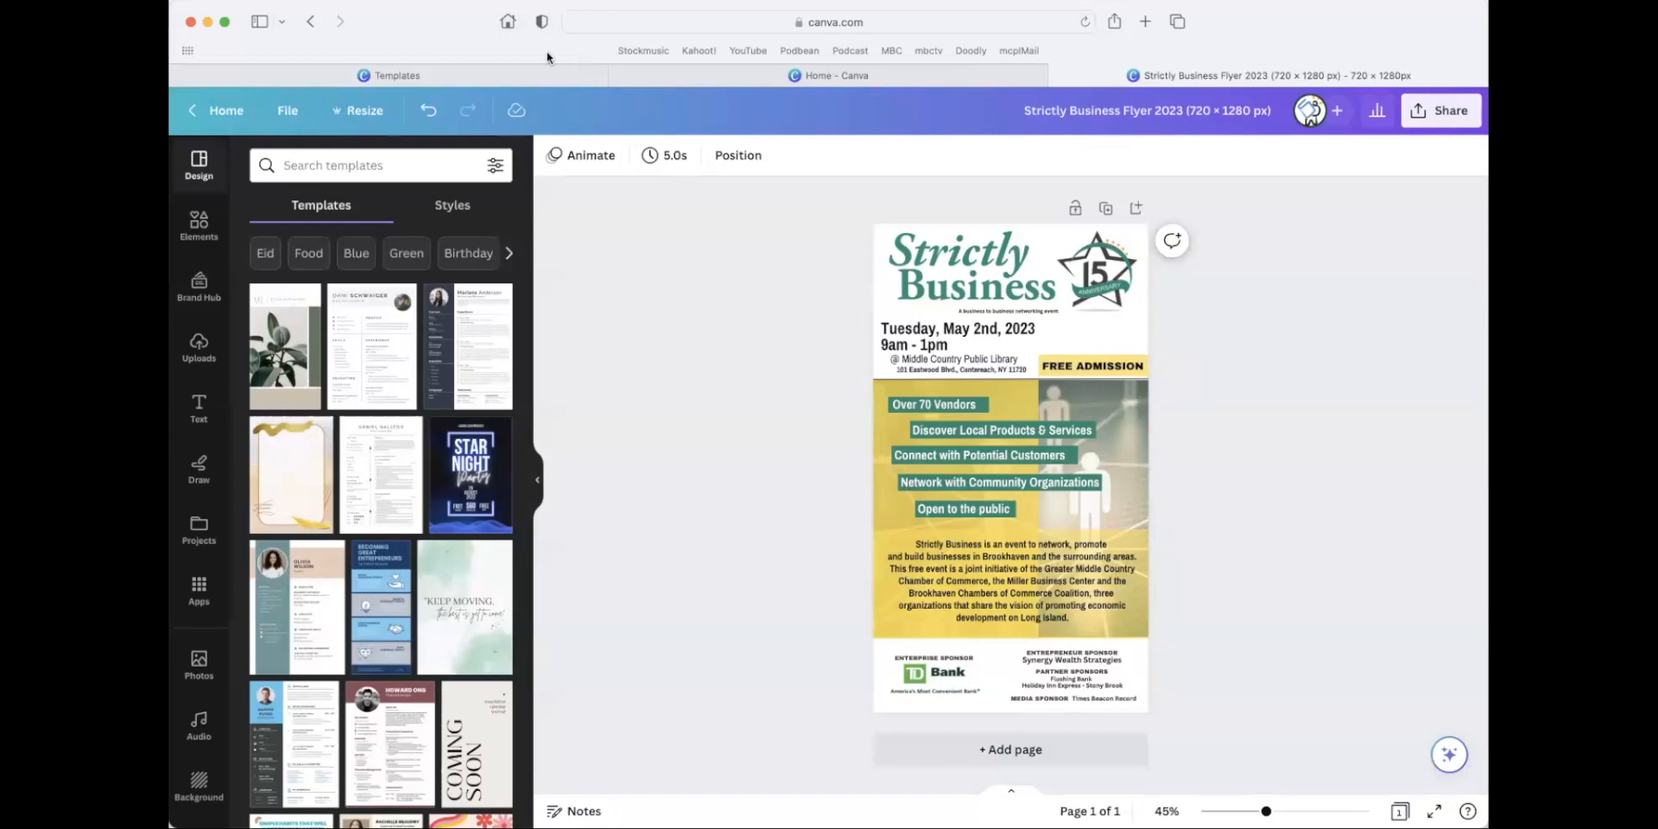
# Look through the browser's commands for a pop-up setting and search its help for "set".
pyautogui.click(306, 0)
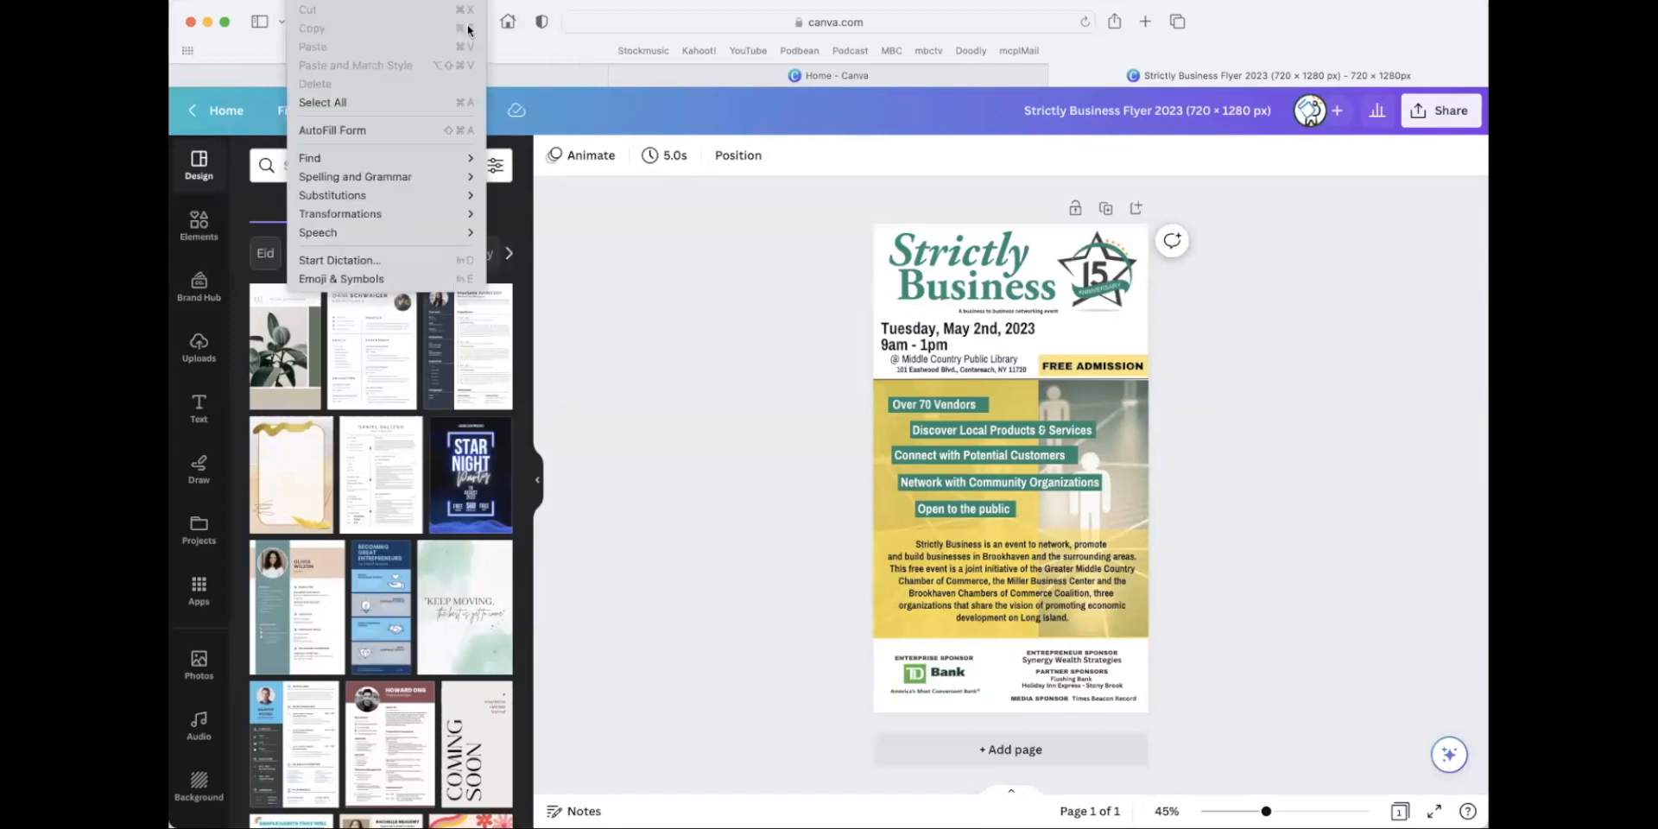
pyautogui.click(537, 59)
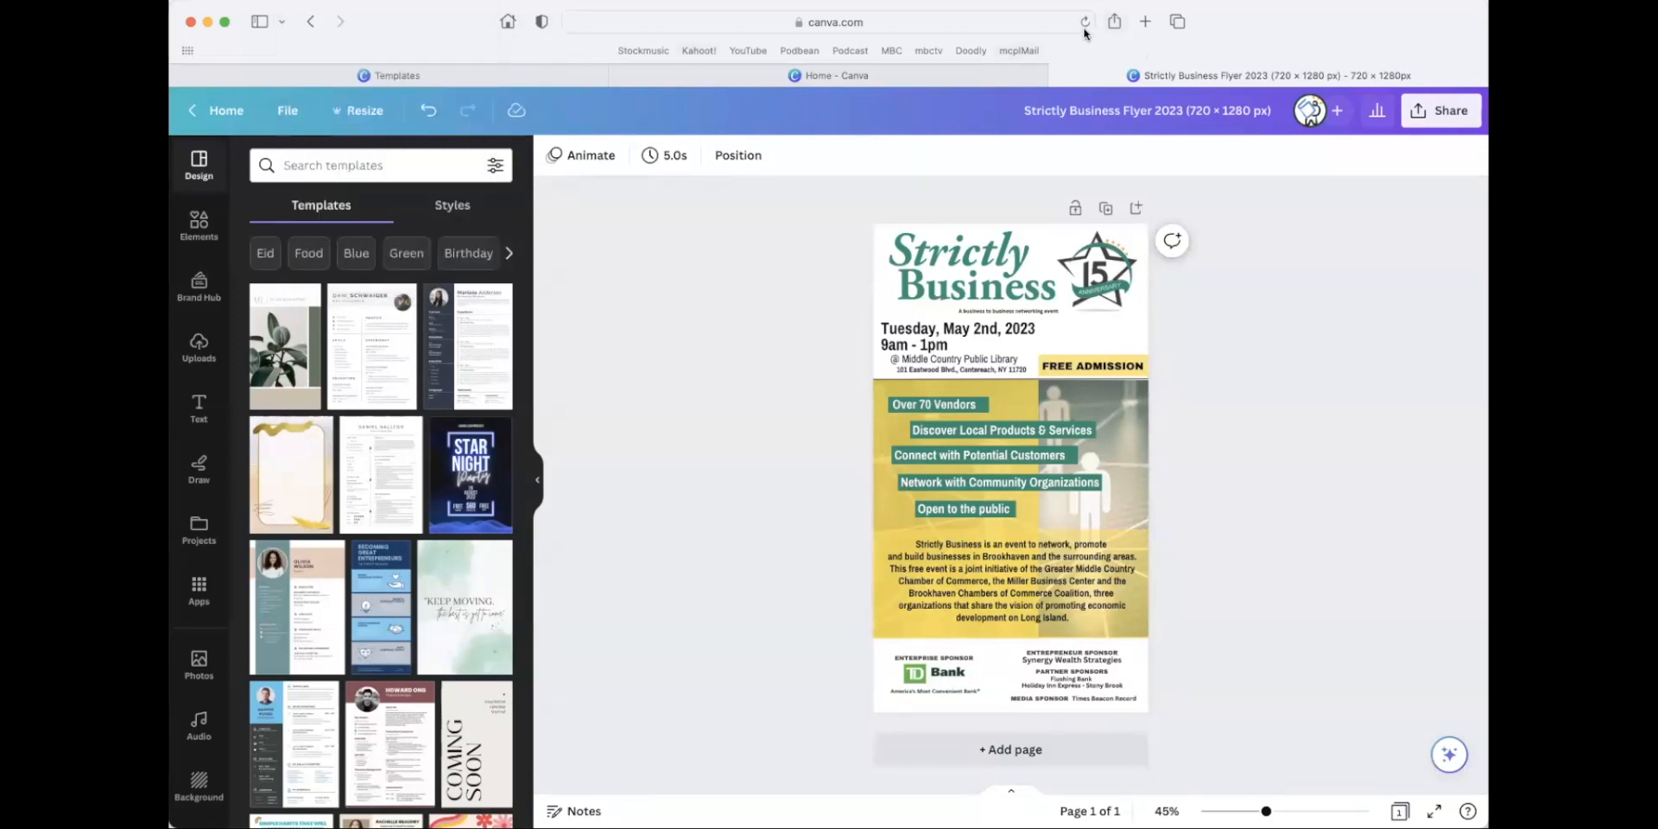
pyautogui.click(349, 0)
pyautogui.moveTo(305, 0)
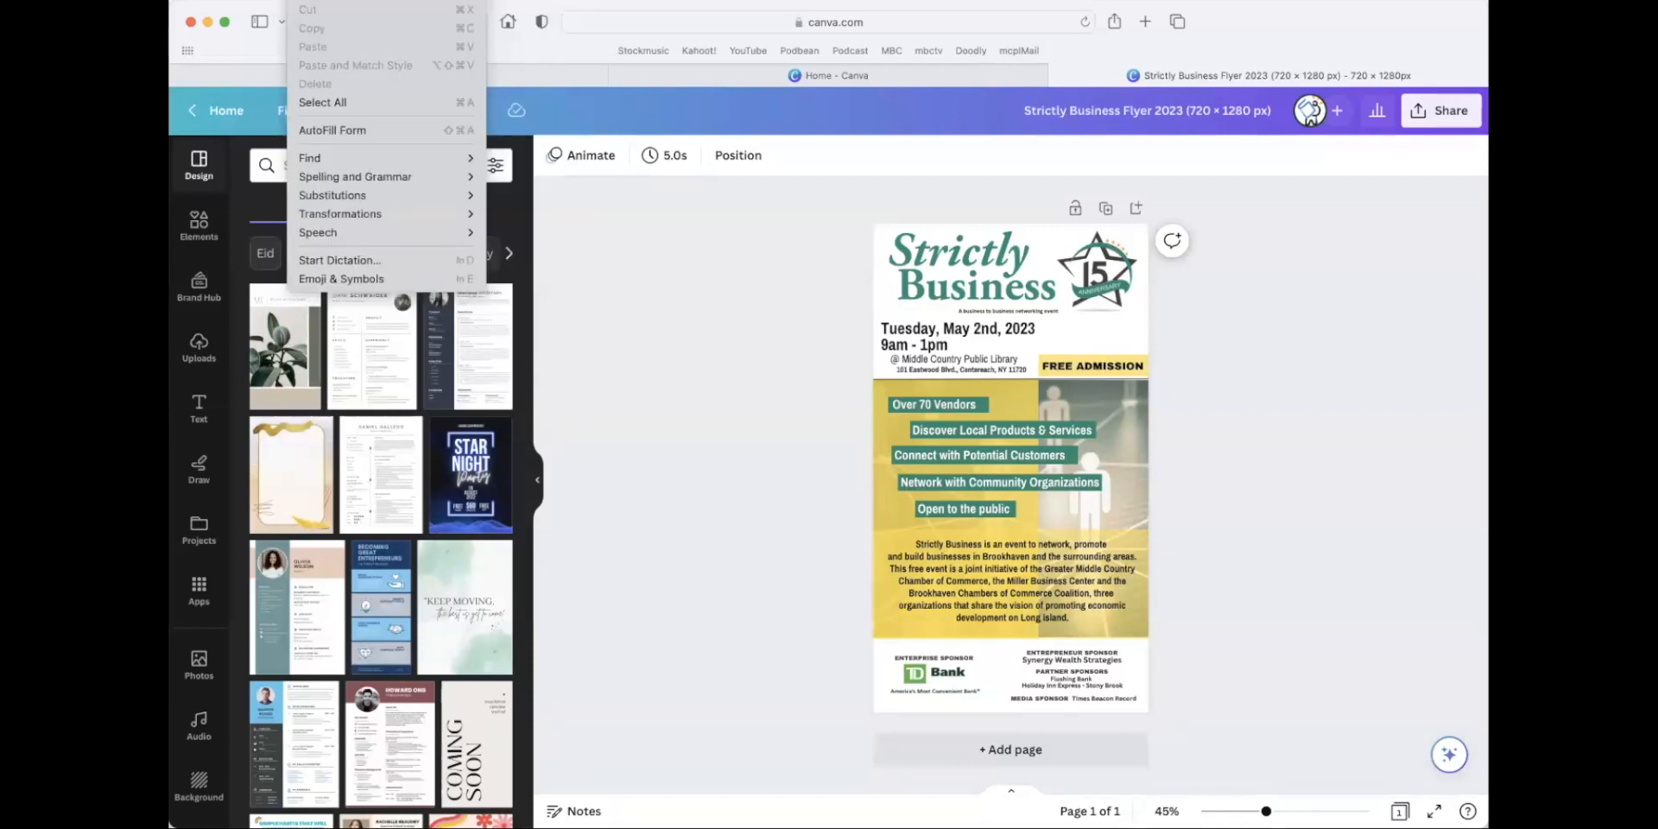
pyautogui.moveTo(454, 0)
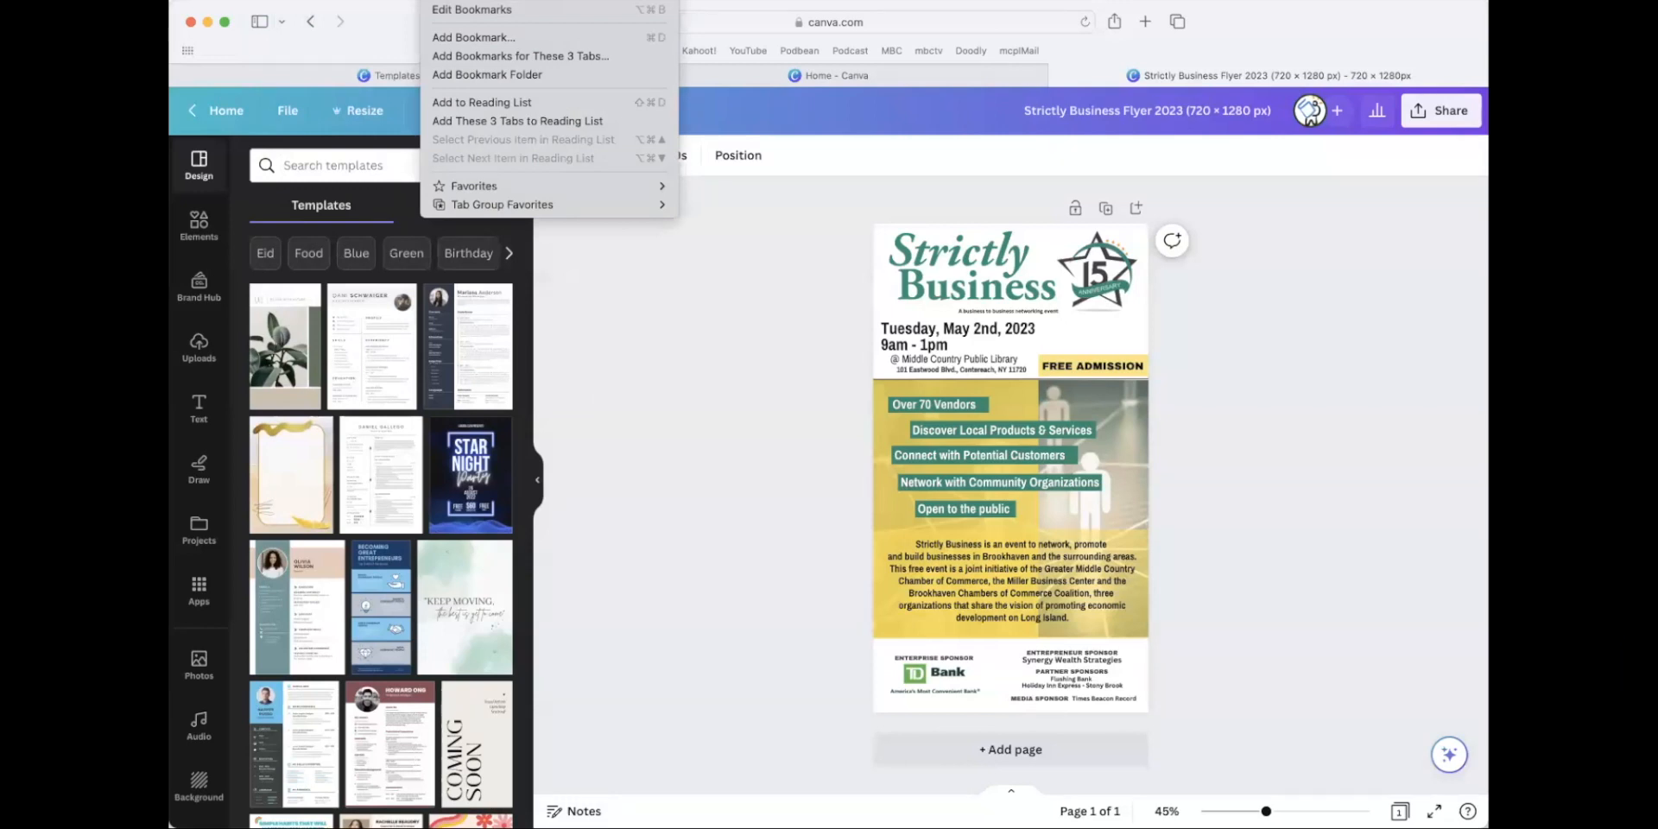
pyautogui.moveTo(531, 0)
pyautogui.write('set')
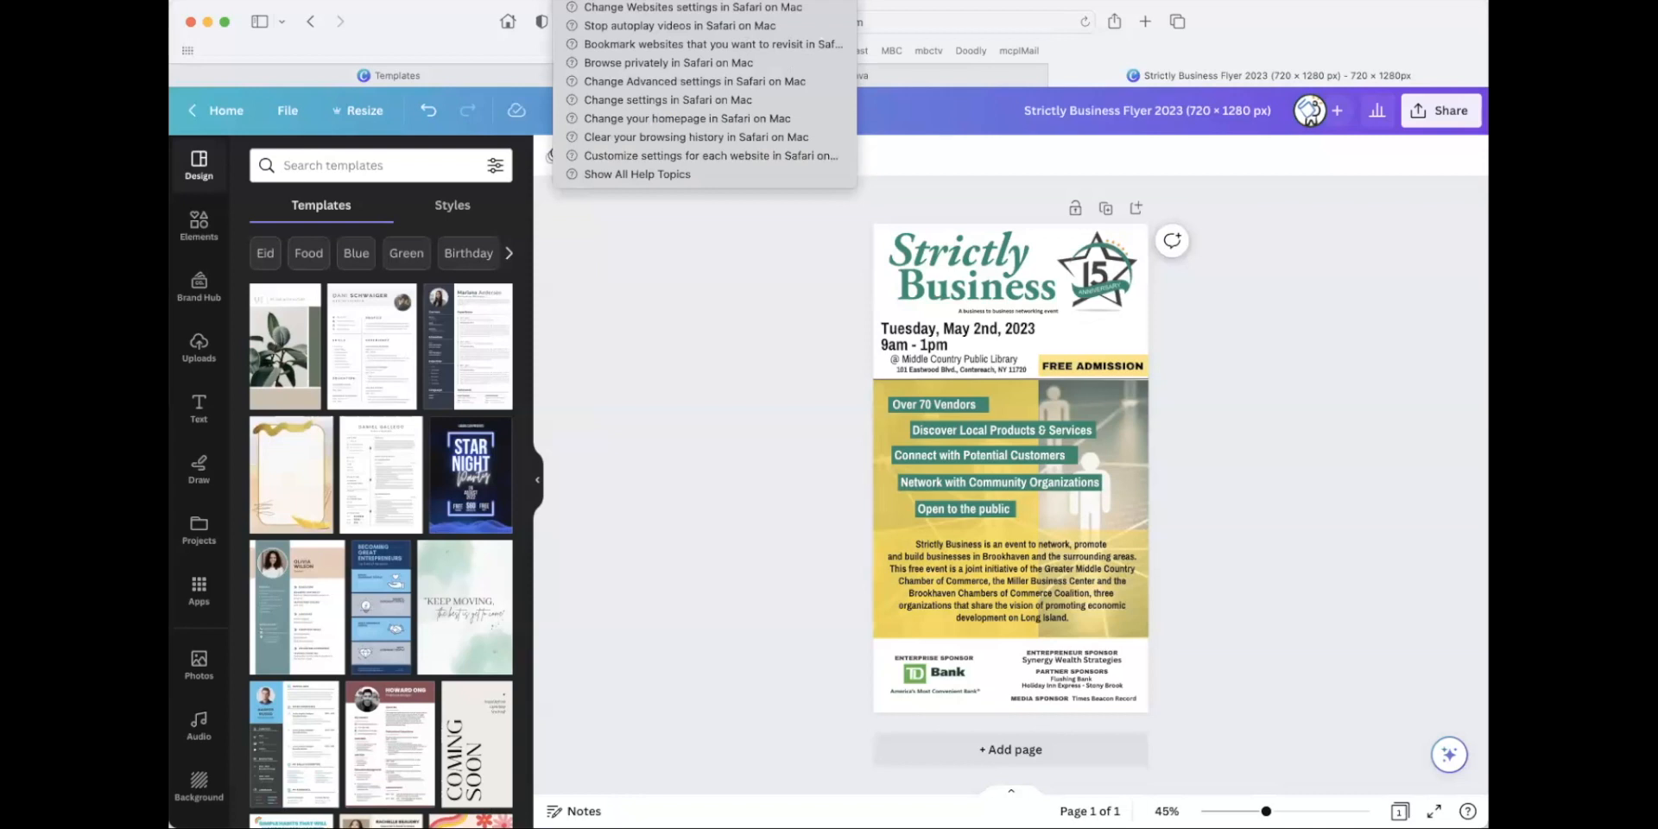
pyautogui.press('Escape')
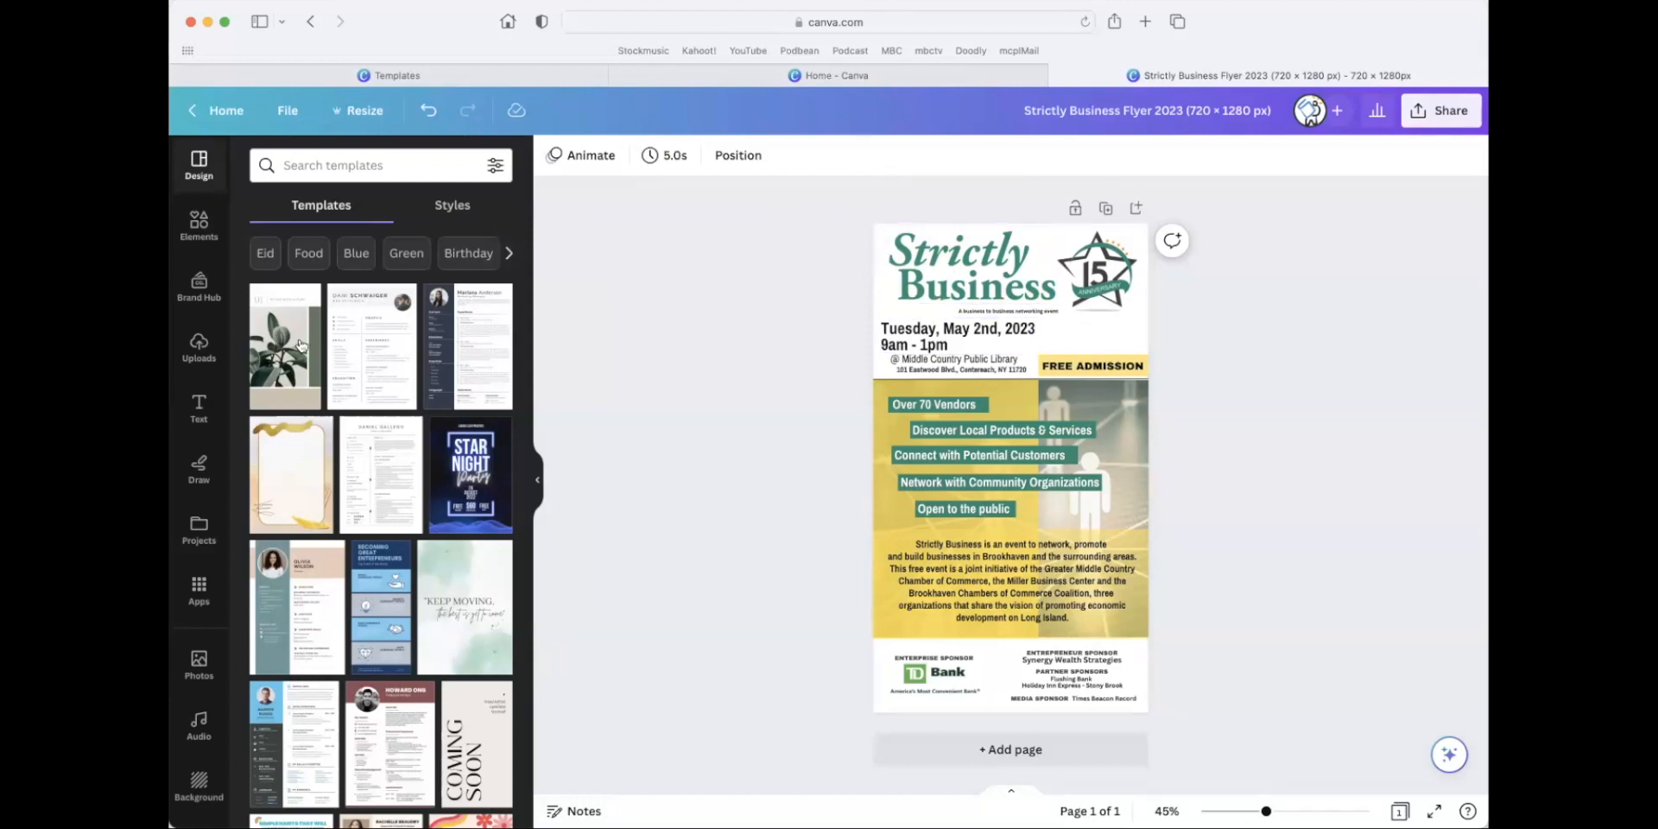
# Try to make a resized copy of the flyer at 4 × 6 in and dismiss the pop-up permission notice.
pyautogui.click(362, 112)
pyautogui.click(371, 337)
pyautogui.click(477, 545)
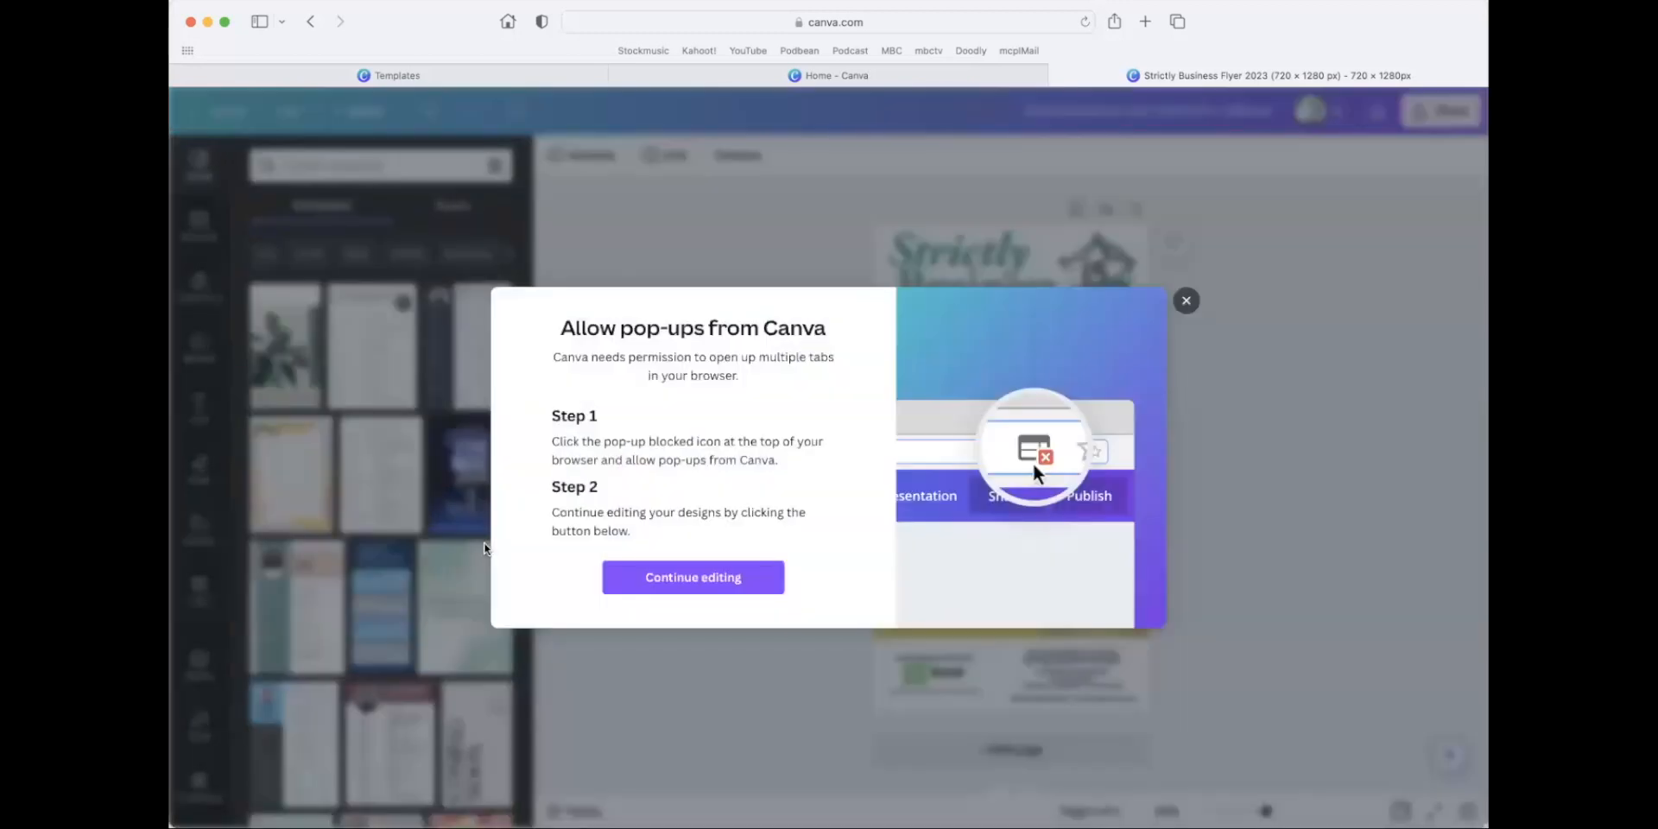
pyautogui.click(1062, 24)
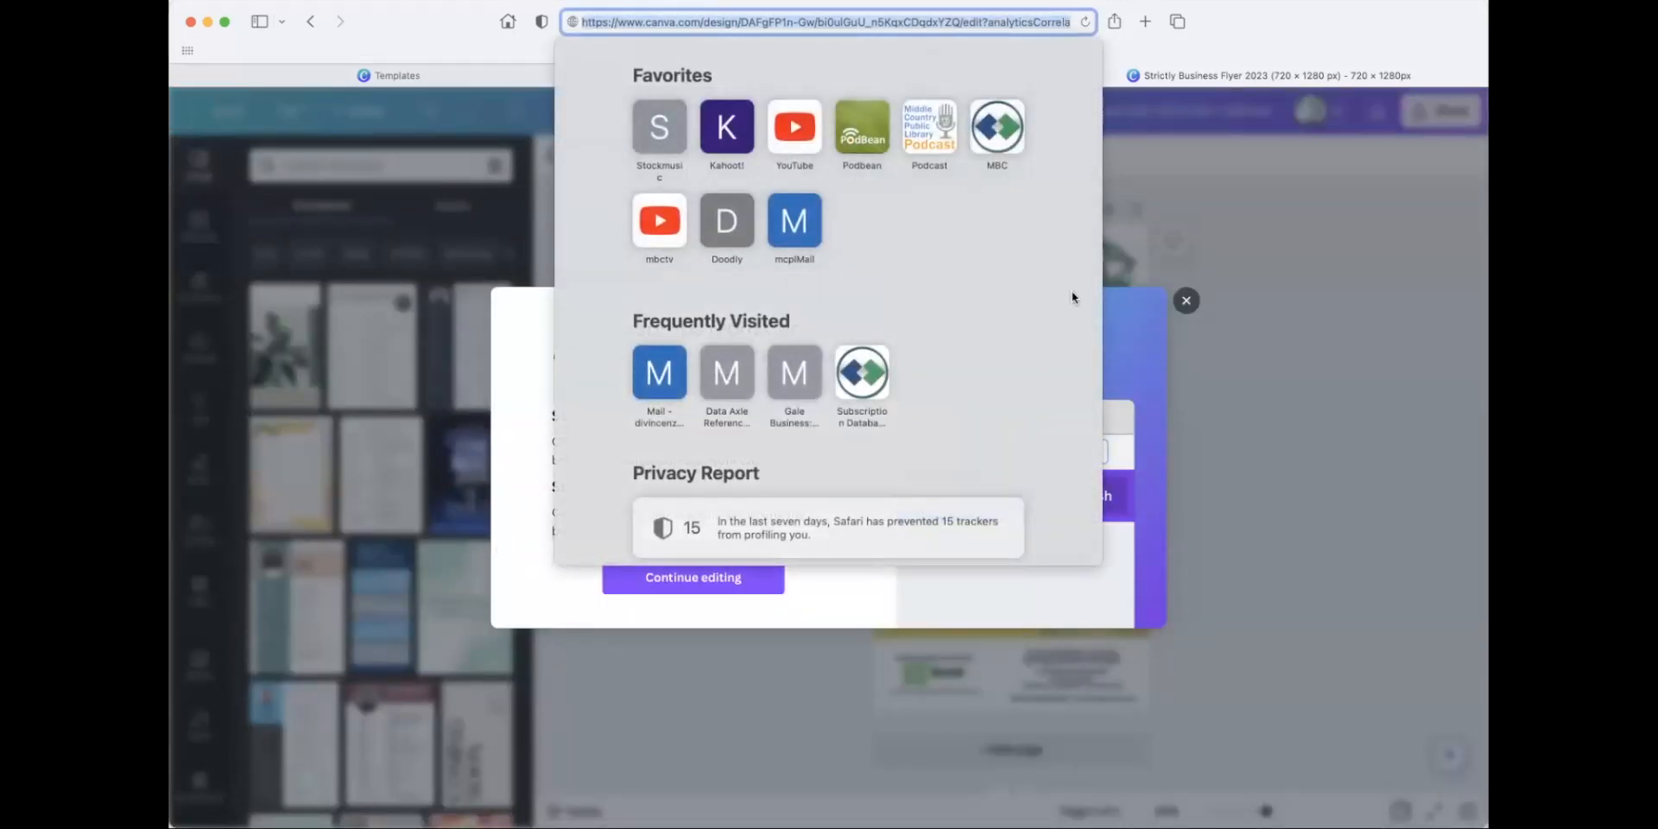
pyautogui.click(1231, 204)
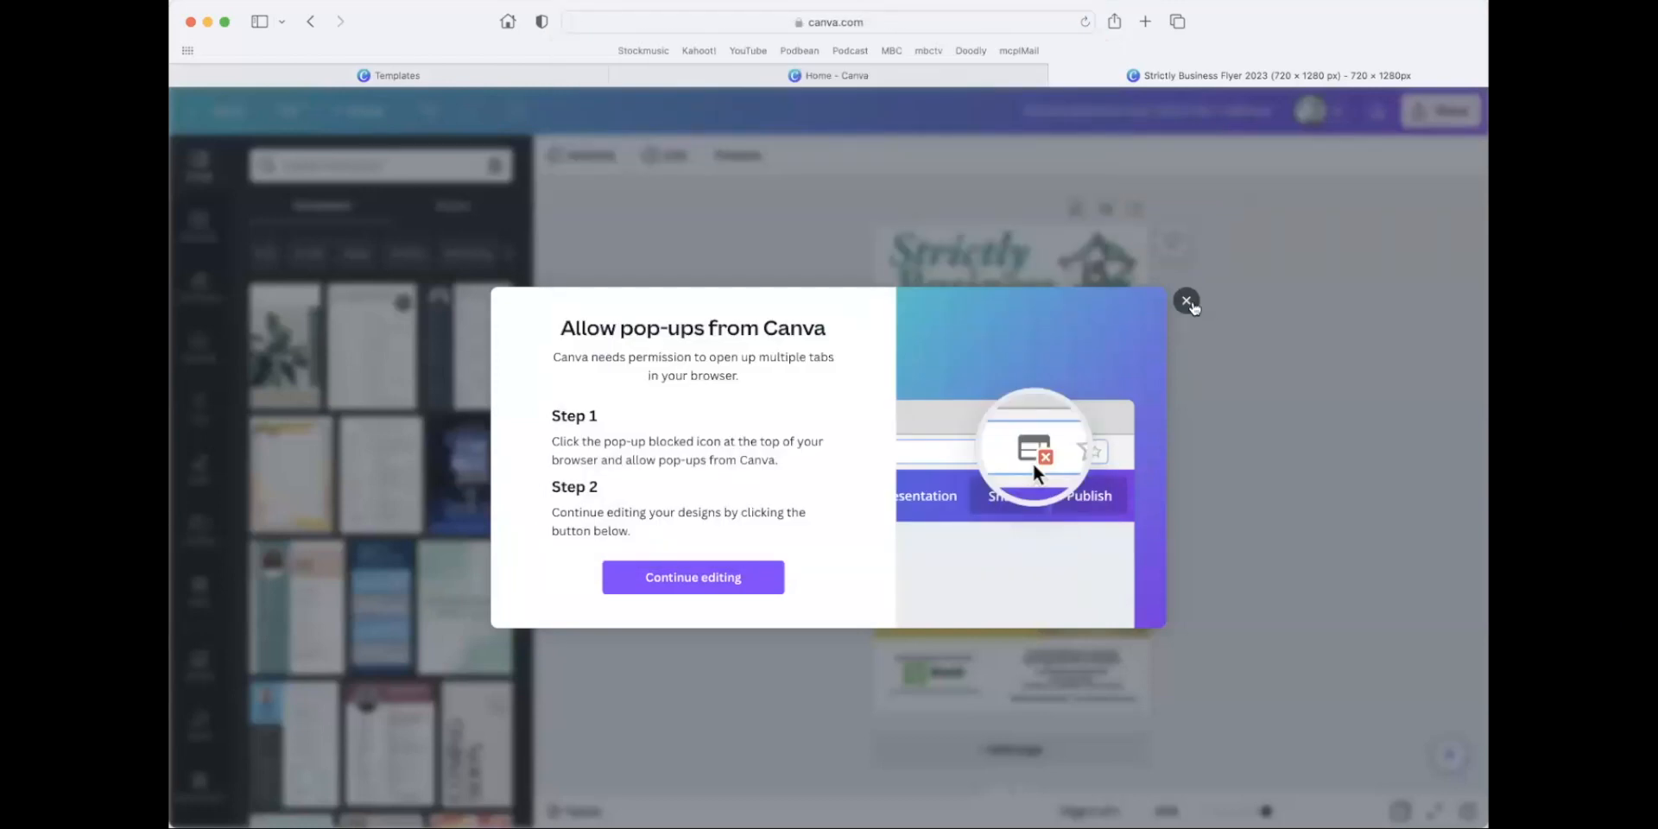
pyautogui.click(740, 578)
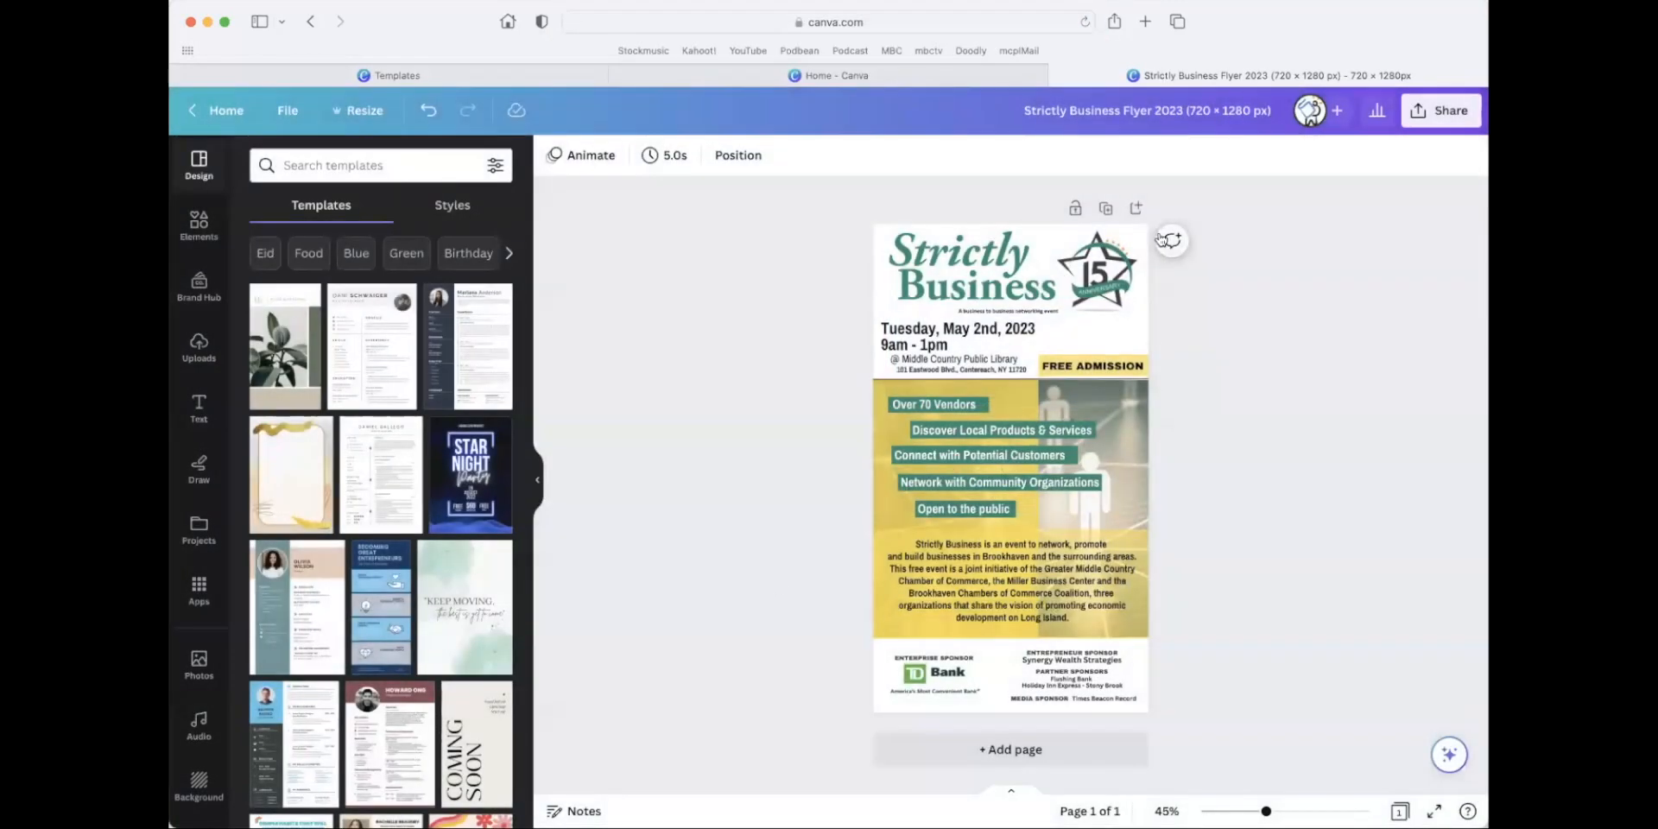
# Return to the home page and check the recent designs for resized copies of the flyer.
pyautogui.click(198, 115)
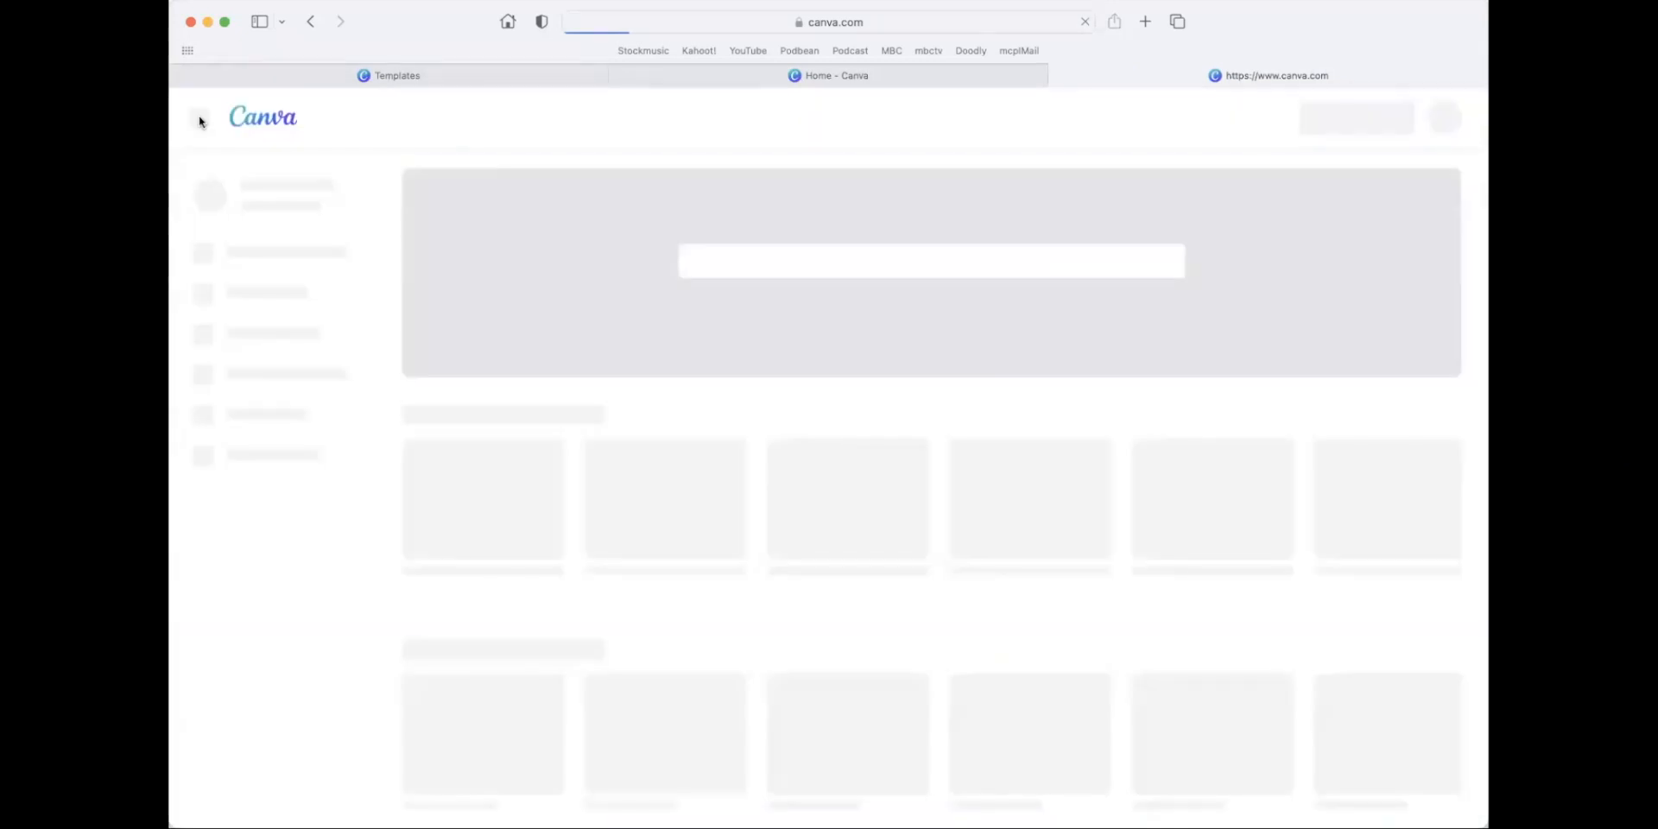
pyautogui.scroll(-6, 1017, 252)
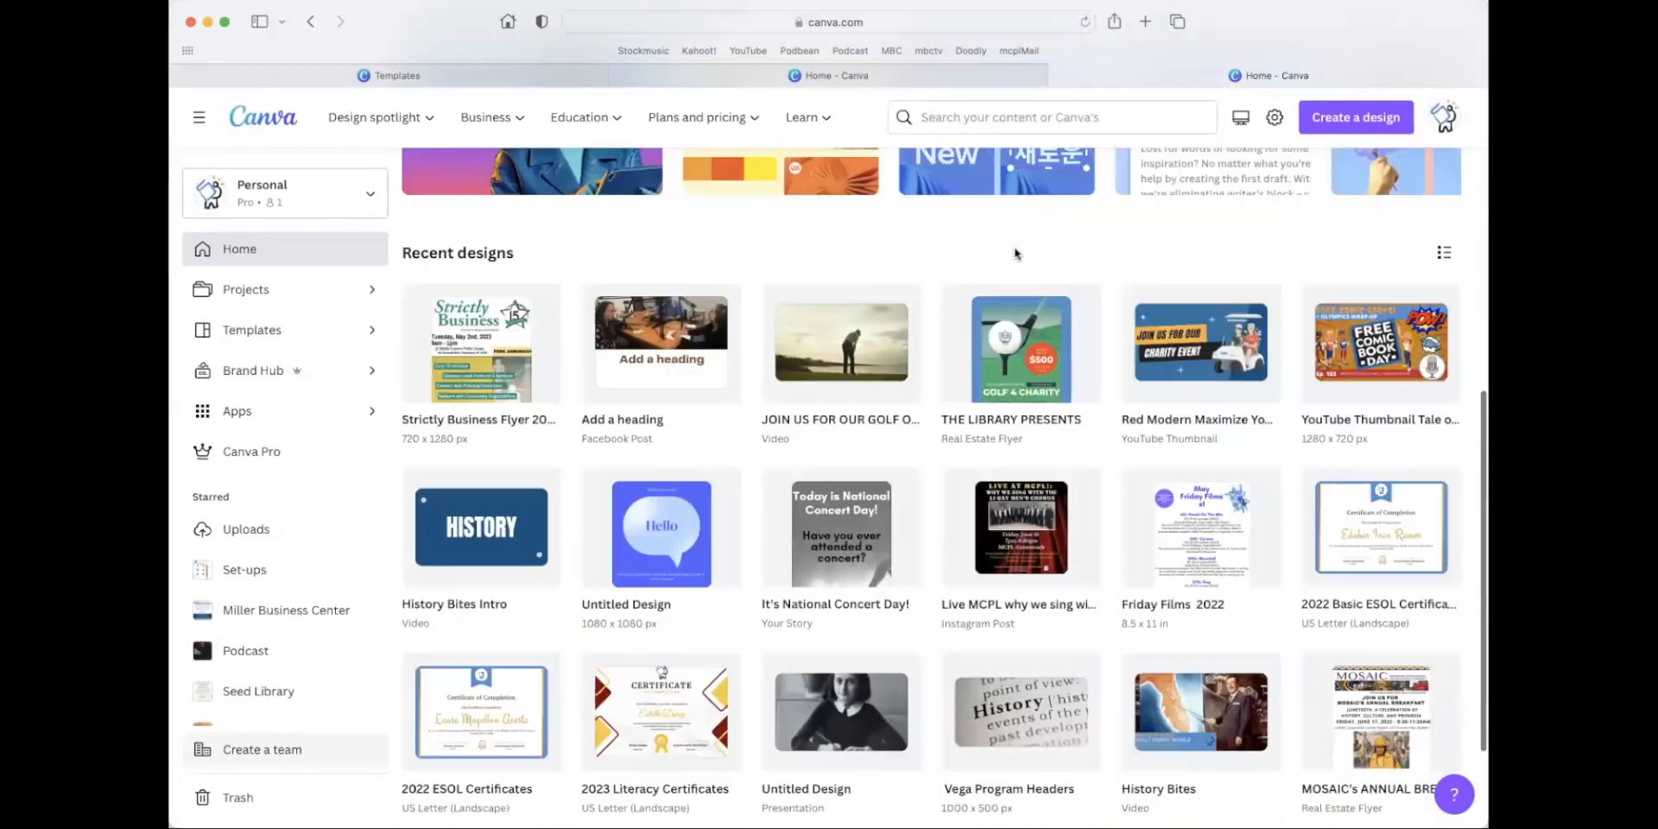
pyautogui.scroll(7, 1016, 252)
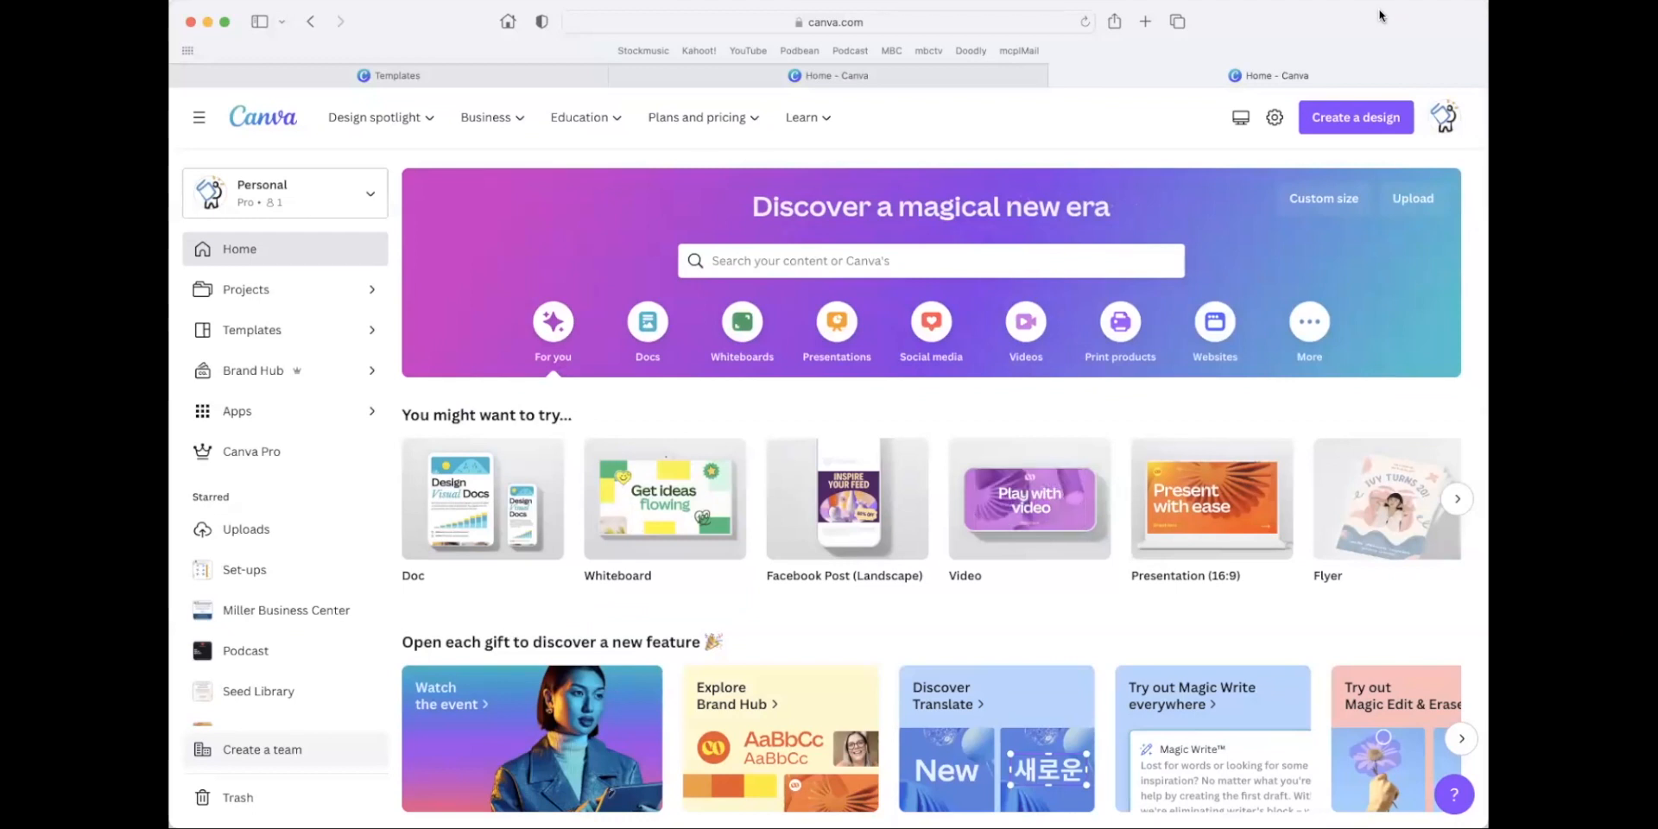
pyautogui.click(237, 1)
pyautogui.moveTo(275, 1)
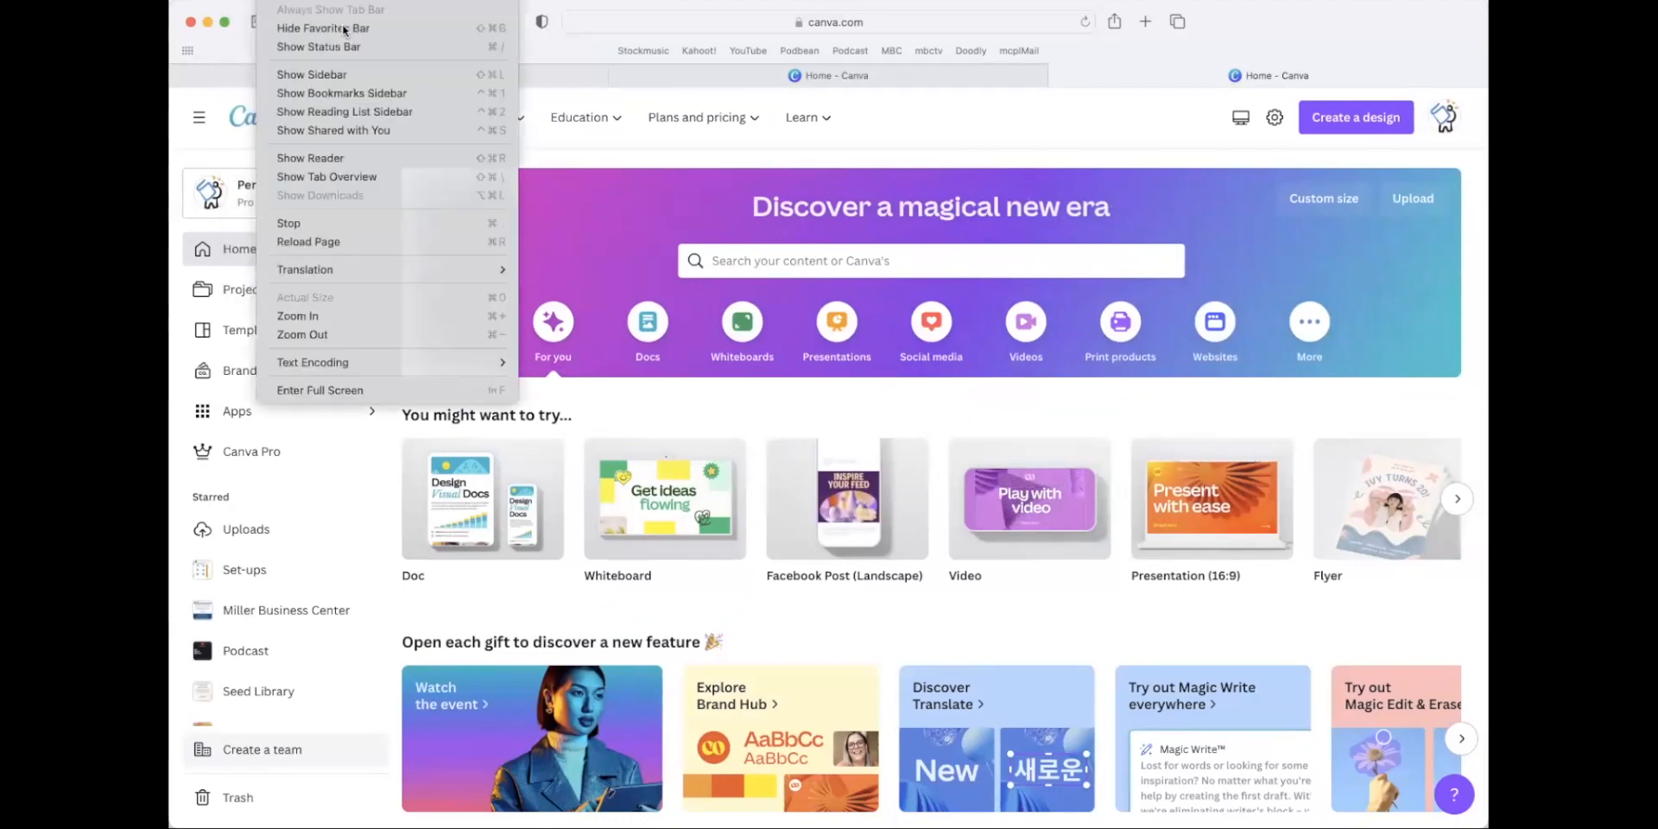
pyautogui.click(505, 2)
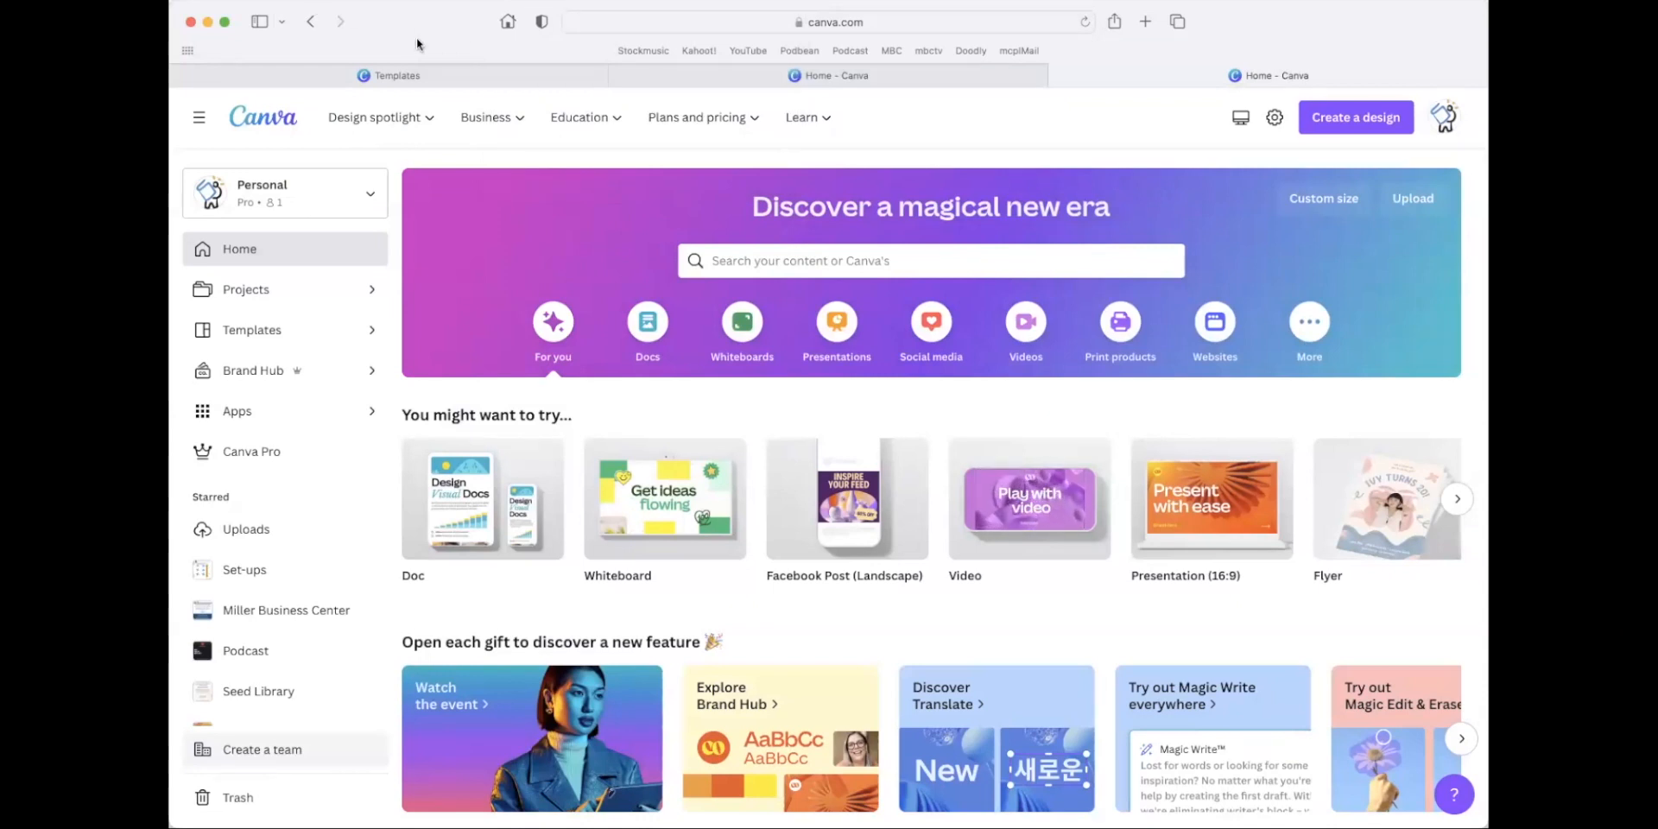
# Open the Strictly Business flyer from the recent designs and close its tab again.
pyautogui.scroll(-3, 802, 261)
pyautogui.scroll(3, 802, 260)
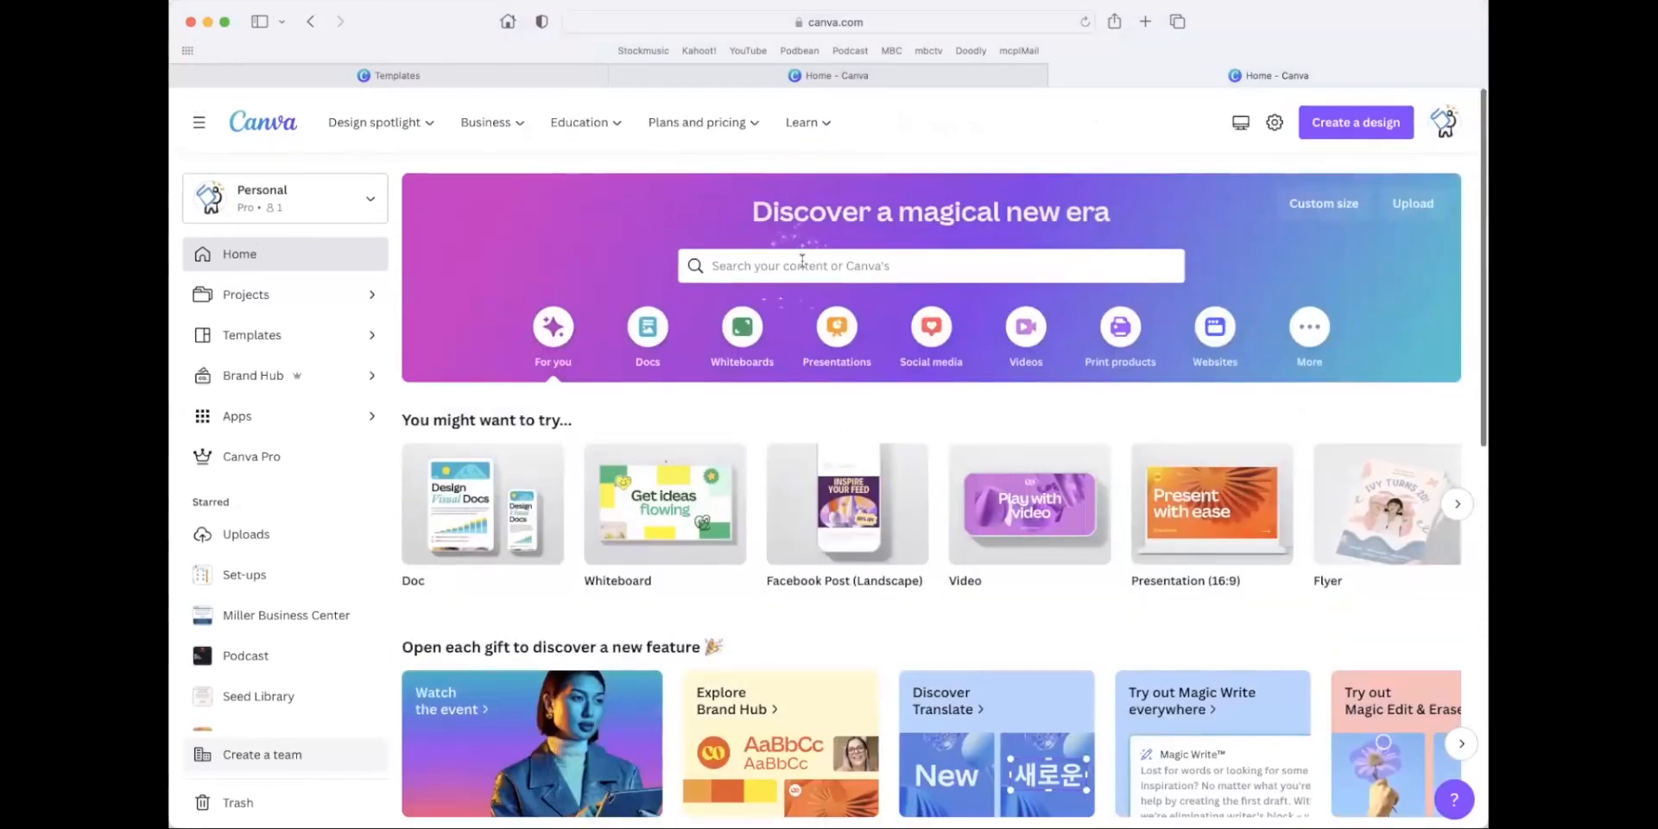
pyautogui.scroll(-5, 855, 294)
pyautogui.scroll(5, 907, 322)
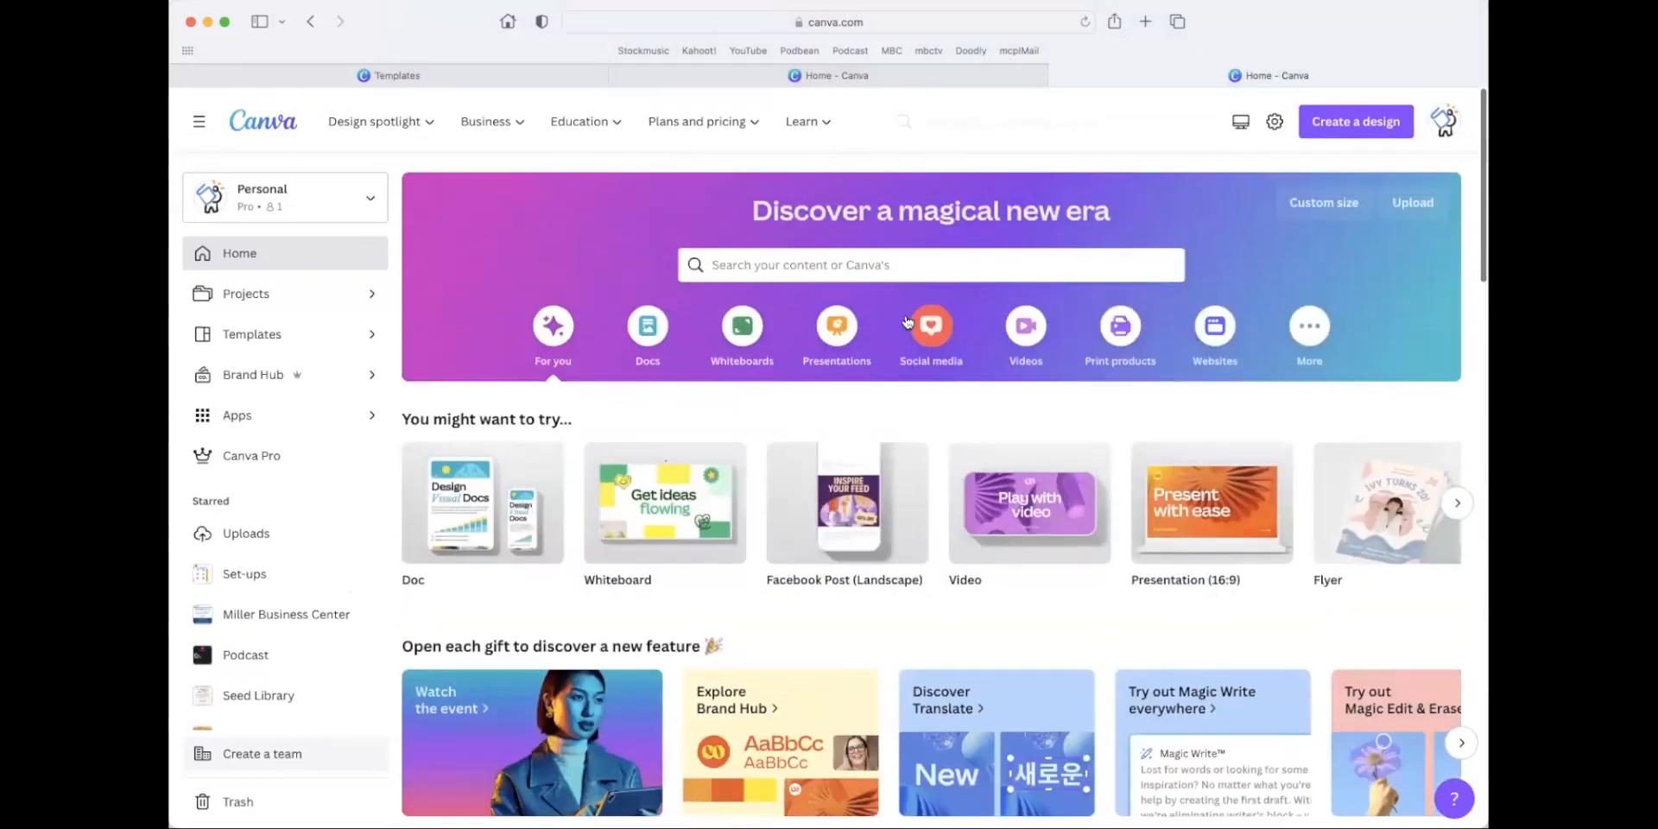
pyautogui.scroll(-3, 907, 322)
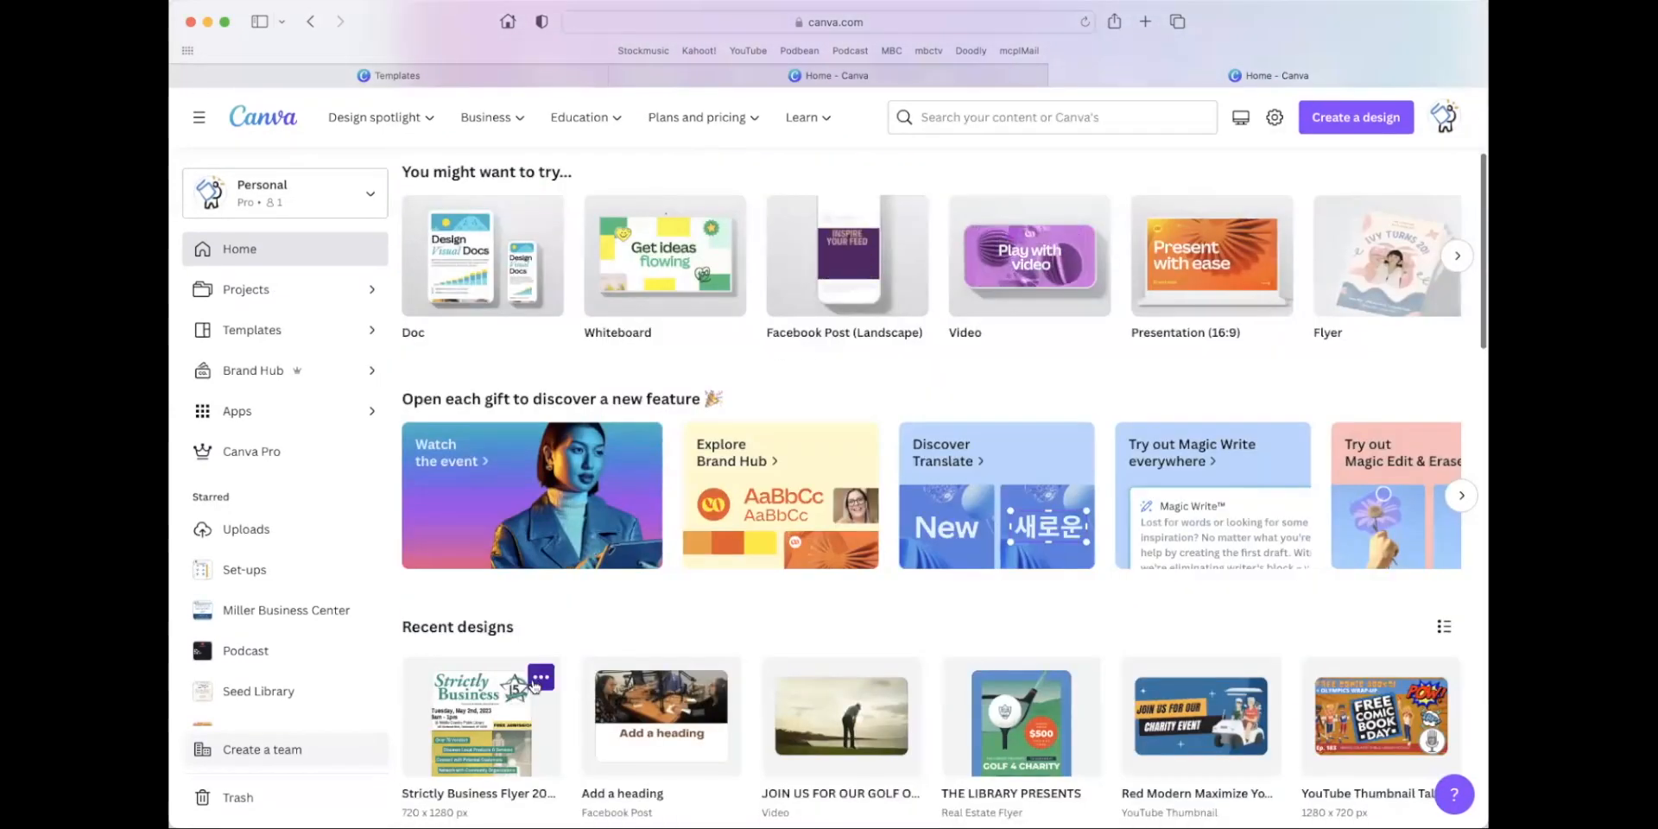
pyautogui.click(540, 678)
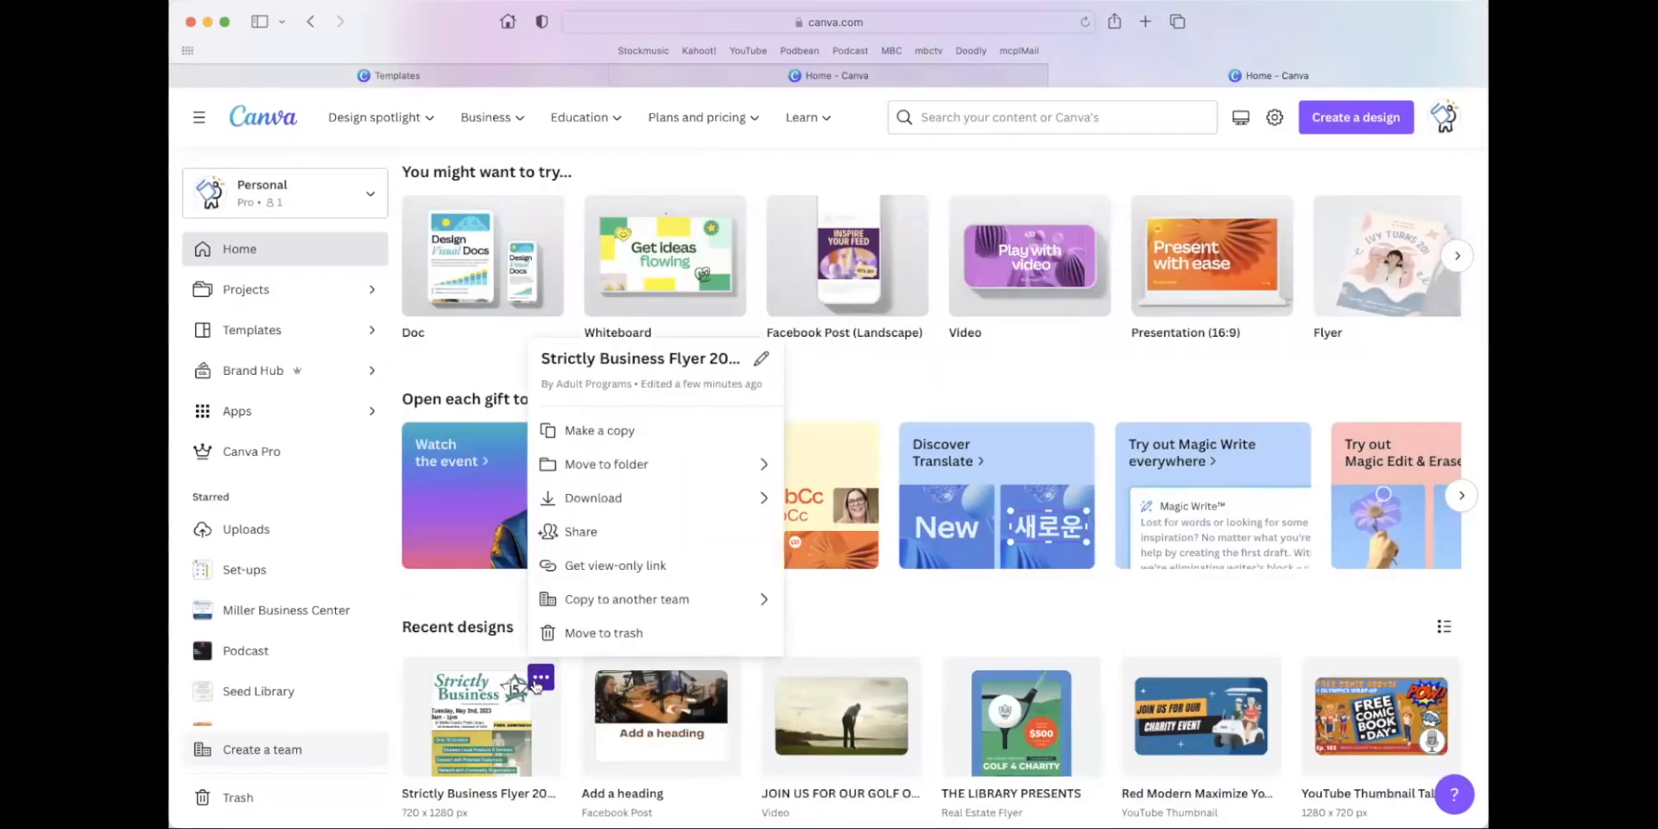
pyautogui.click(477, 718)
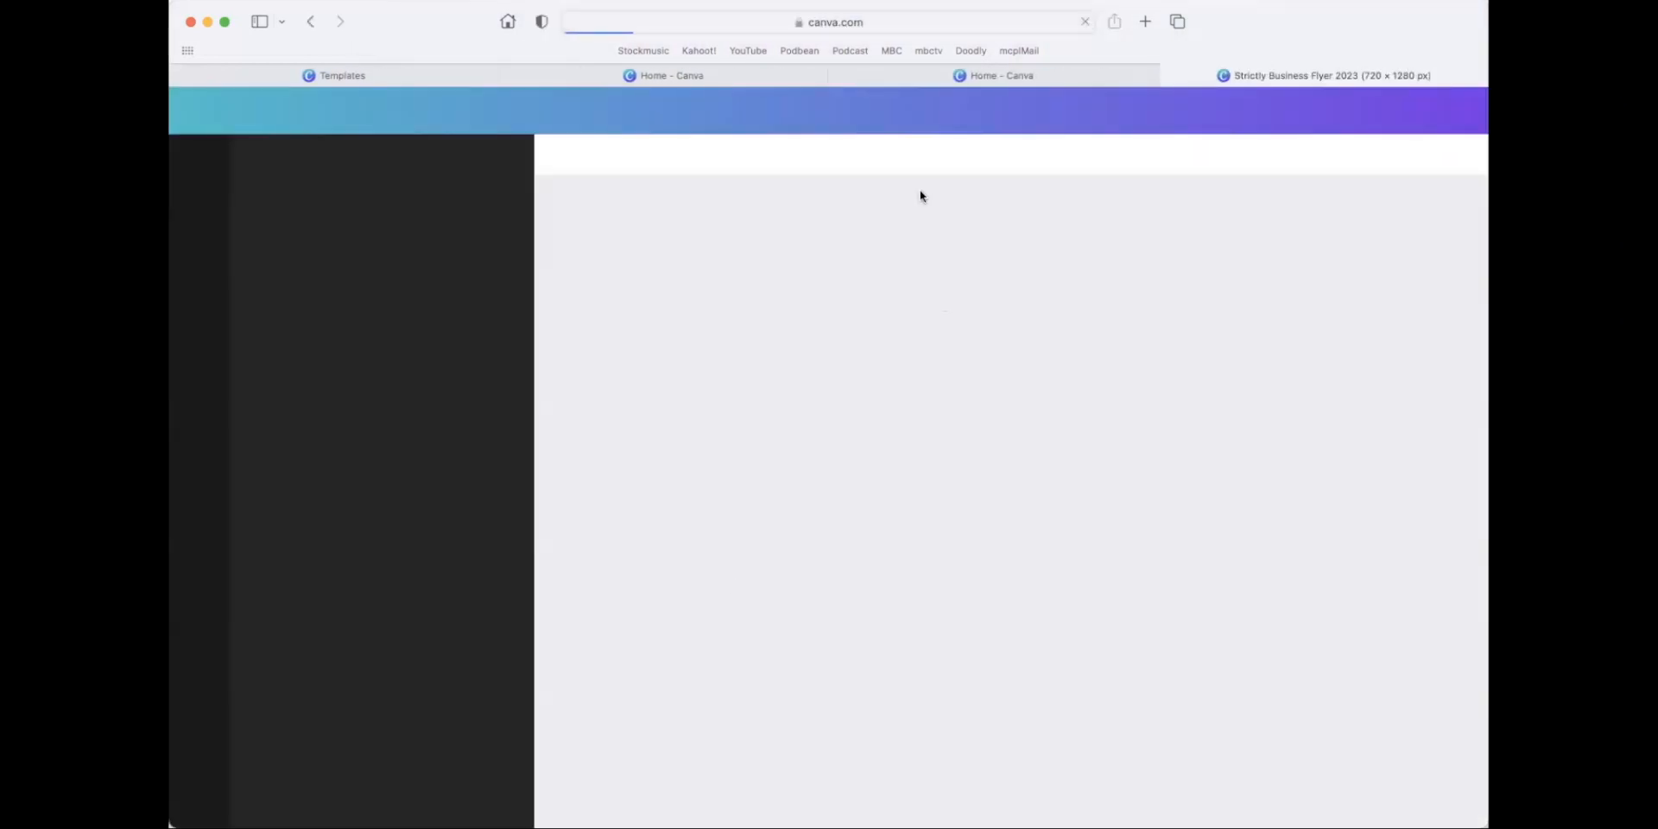
pyautogui.click(832, 75)
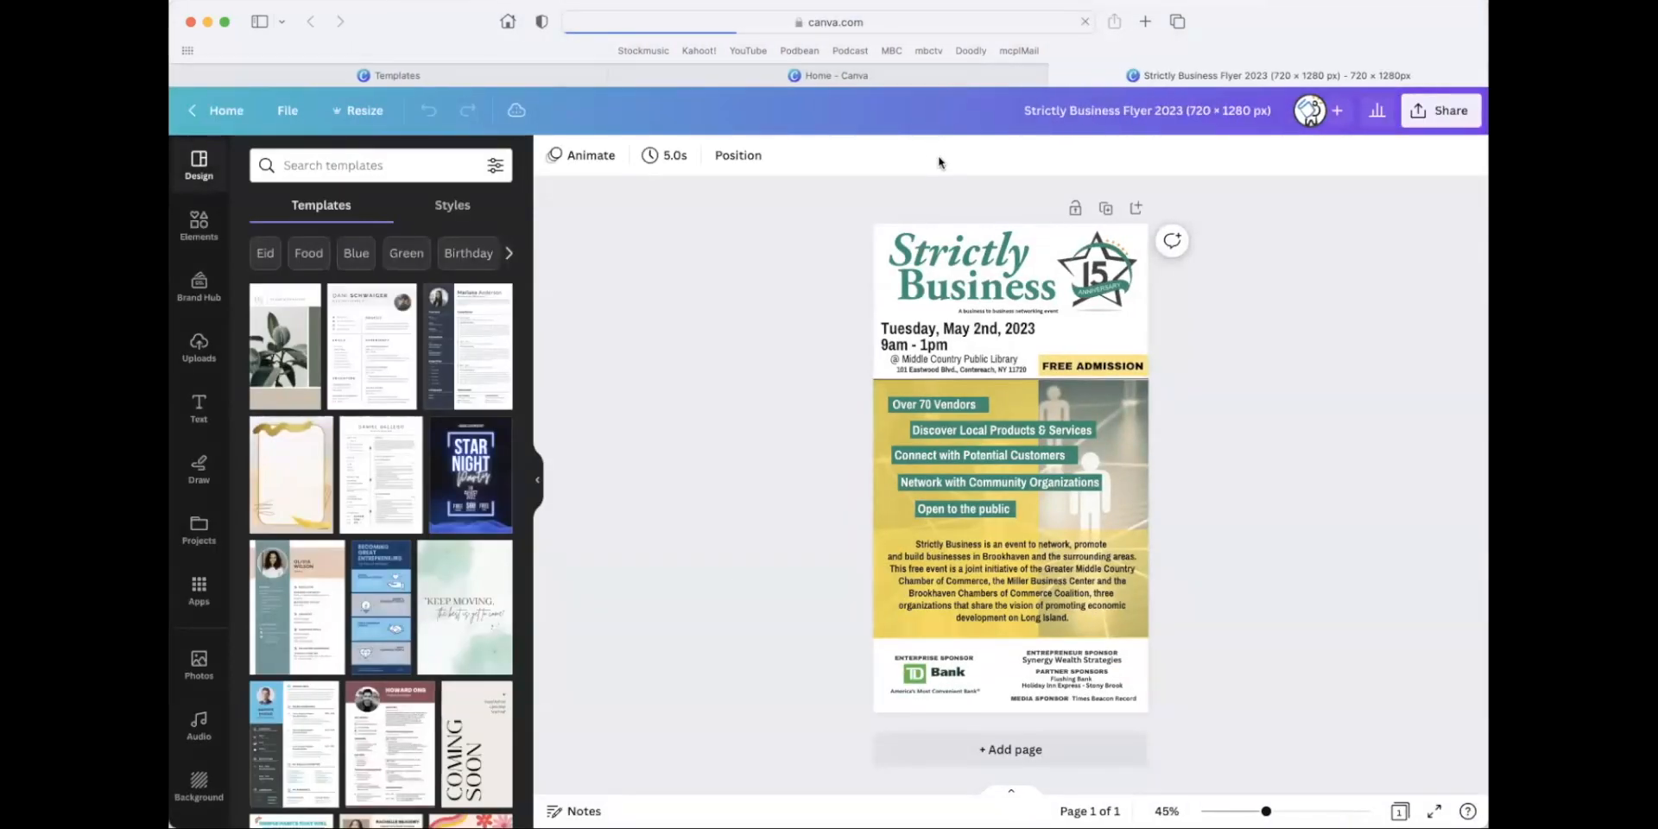
pyautogui.click(1058, 76)
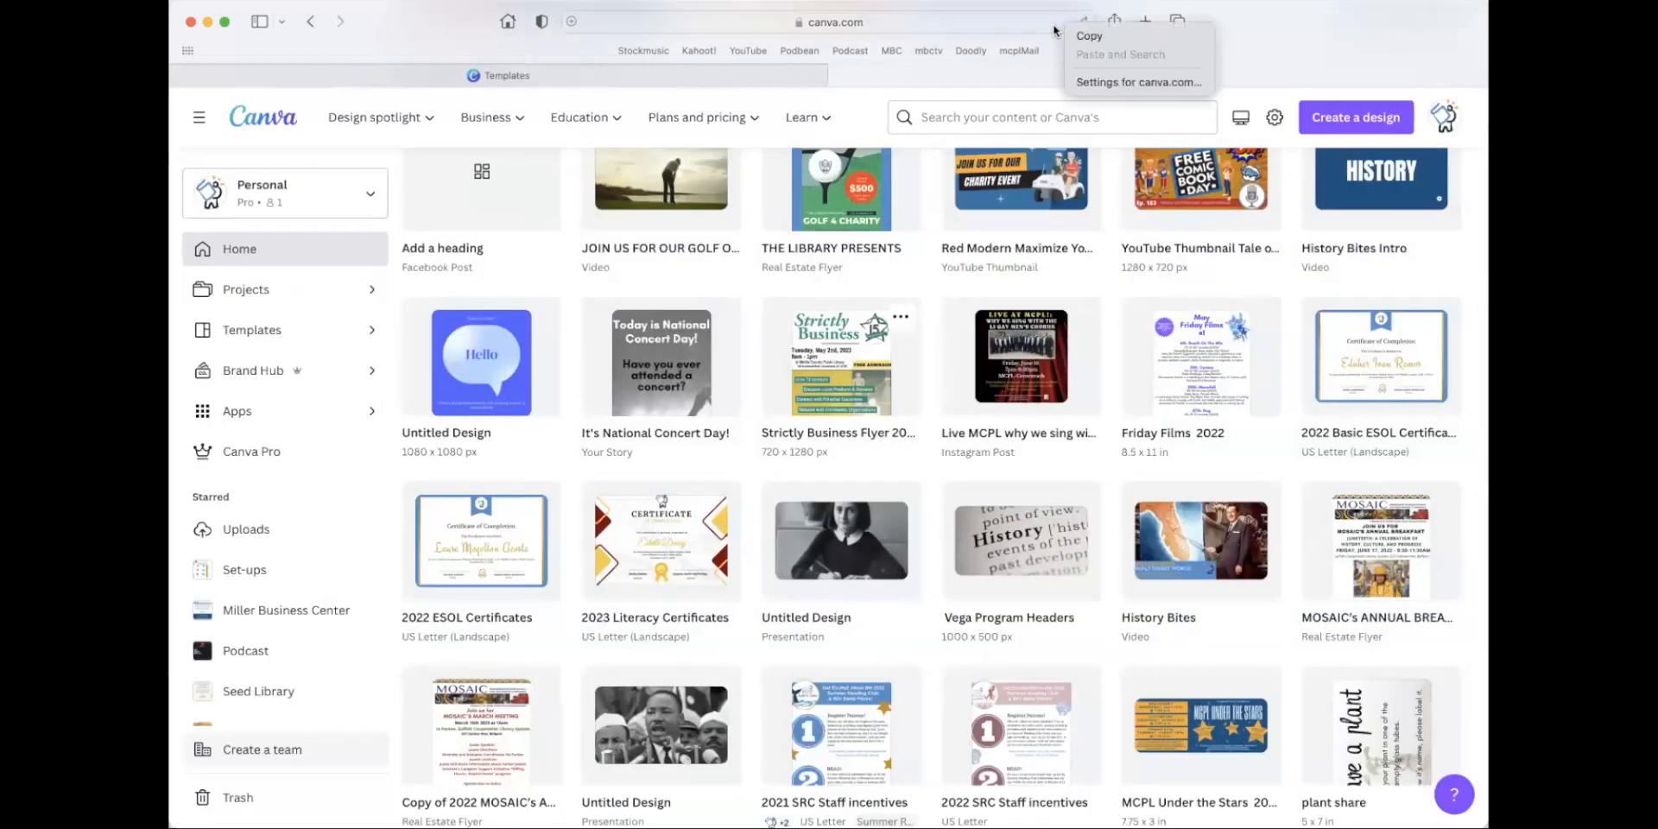
# Open the browser's website settings for canva.com and turn off content blockers for the site.
pyautogui.click(1056, 26)
pyautogui.rightClick(1057, 23)
pyautogui.click(1131, 50)
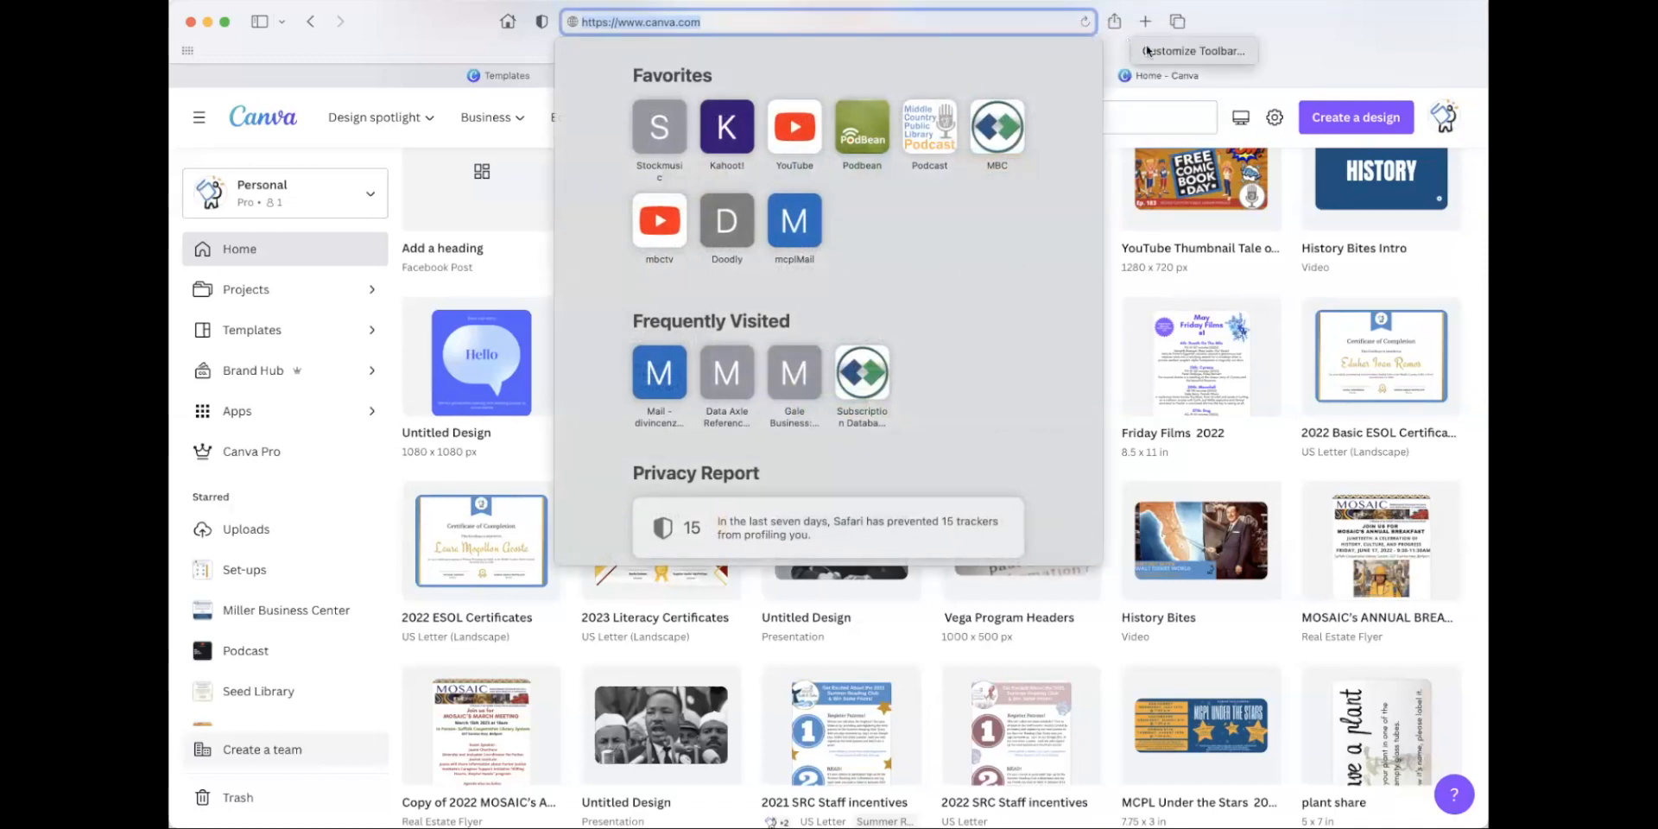
pyautogui.click(1119, 54)
pyautogui.rightClick(1073, 29)
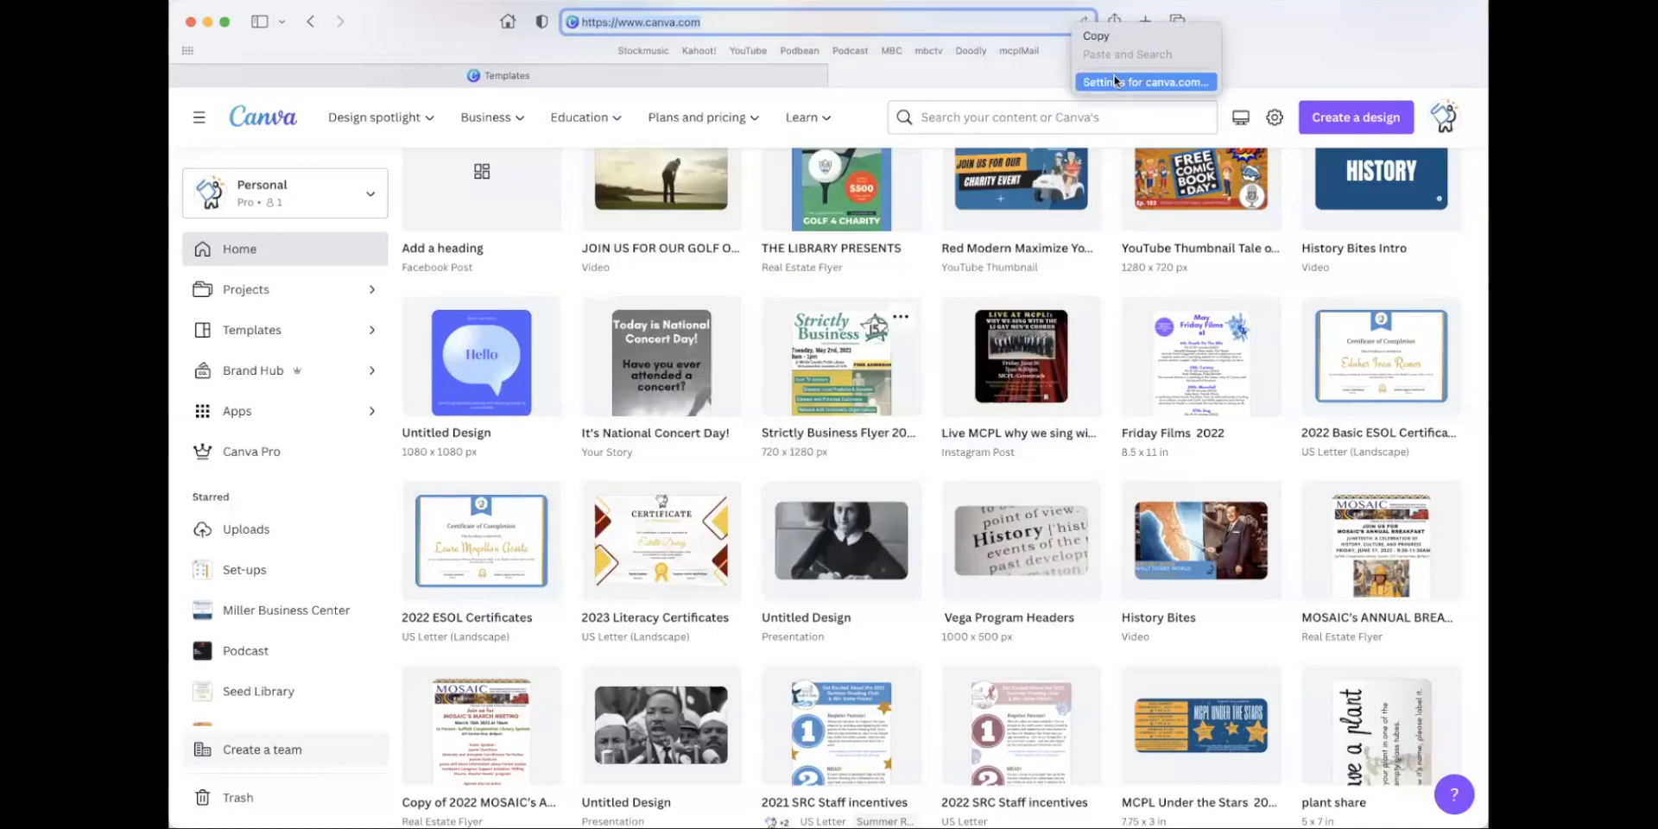
pyautogui.click(1114, 82)
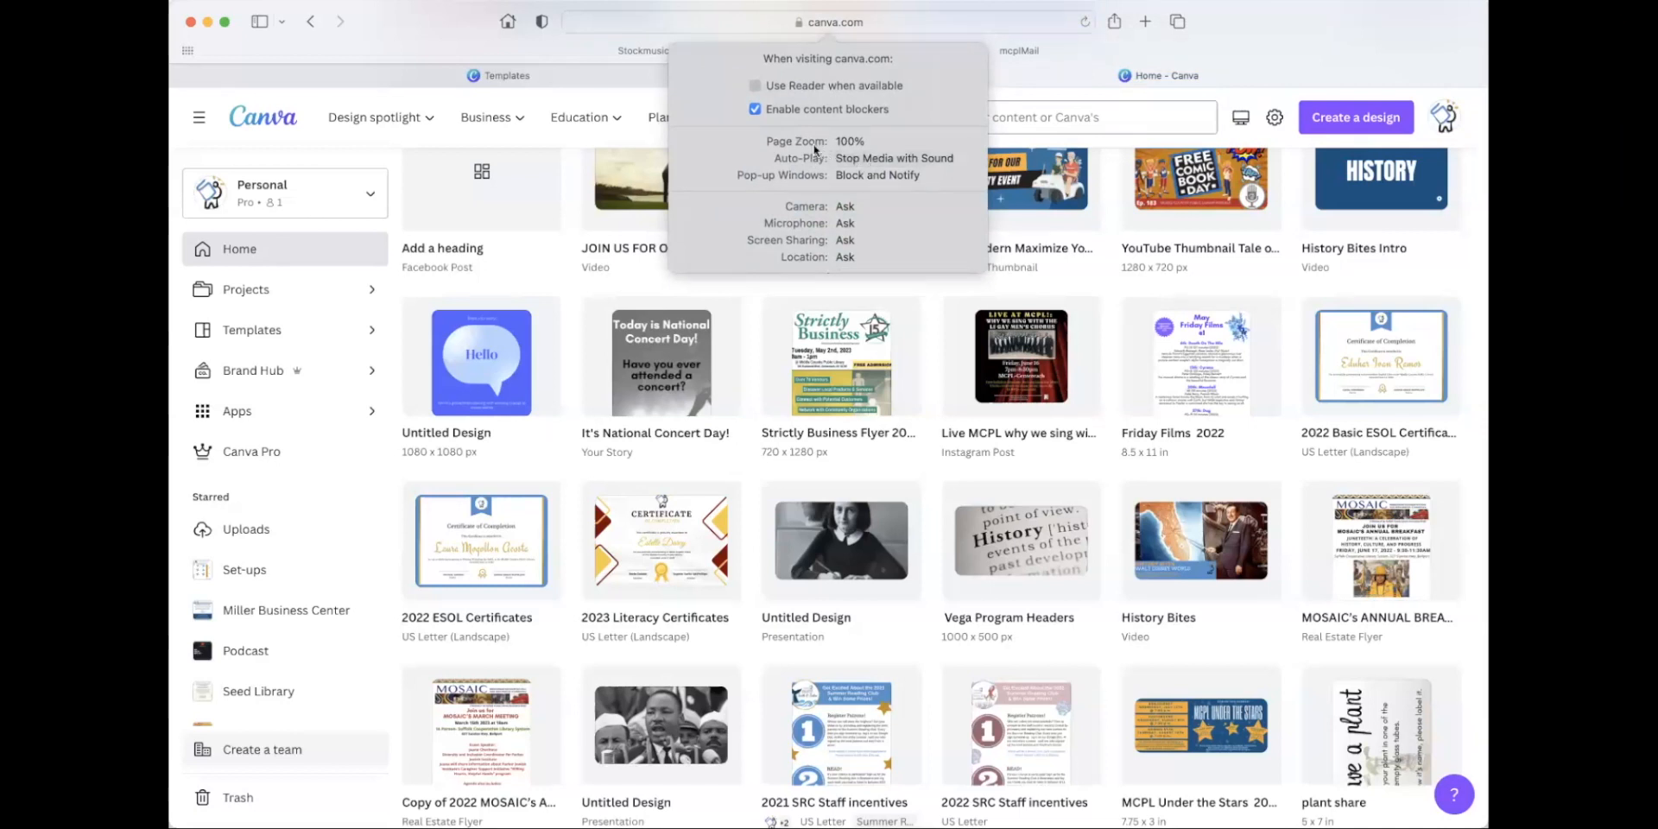
pyautogui.click(755, 109)
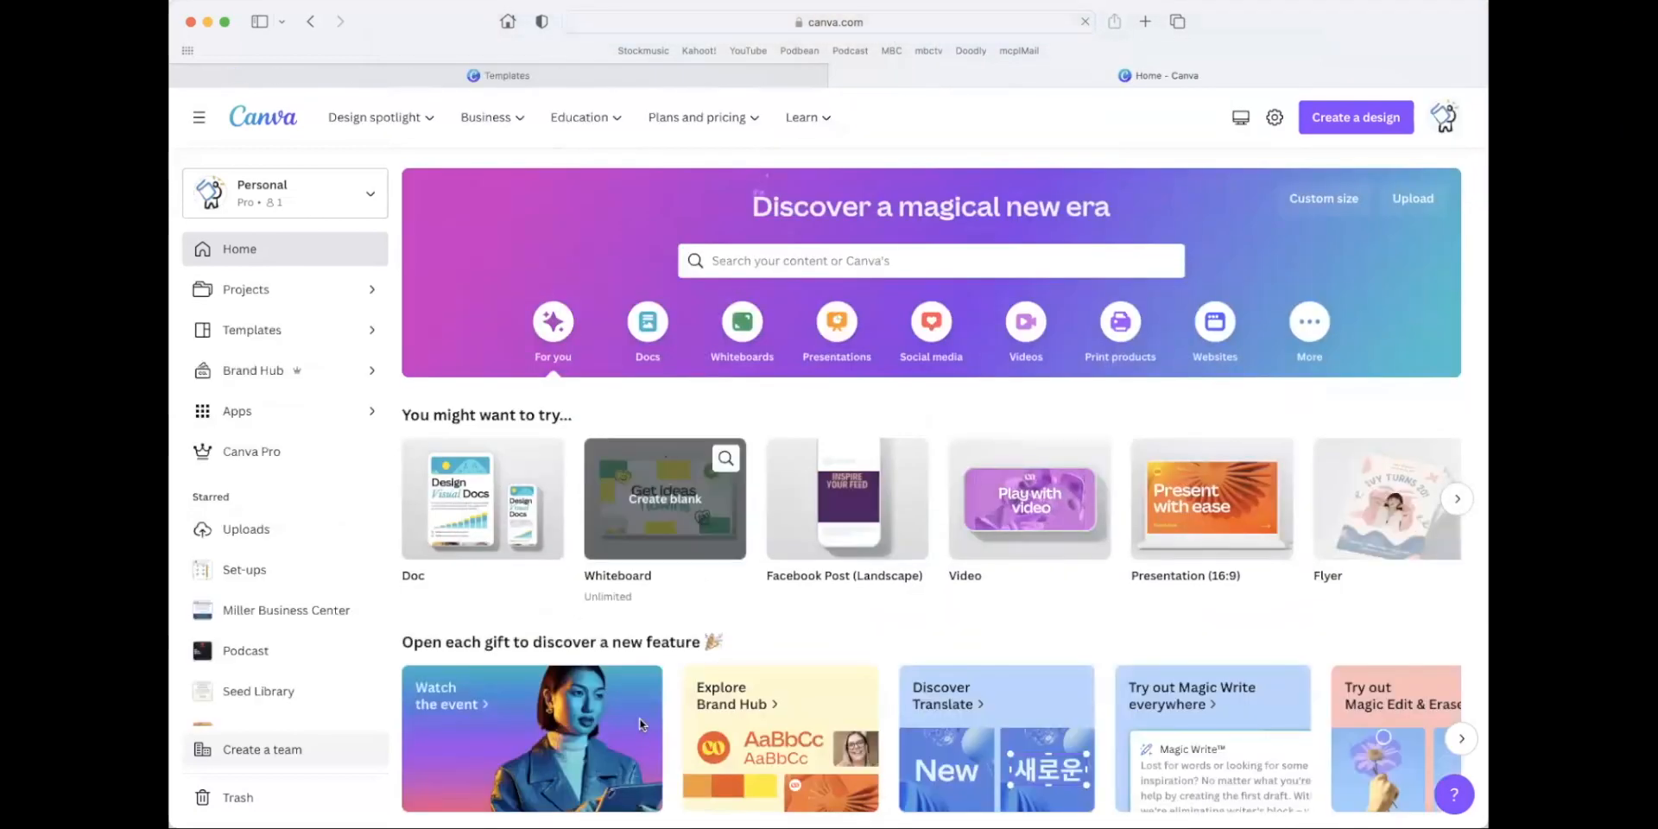
# Open the Strictly Business flyer from the recent designs and try to make a resized copy of it.
pyautogui.scroll(-5, 639, 724)
pyautogui.click(537, 574)
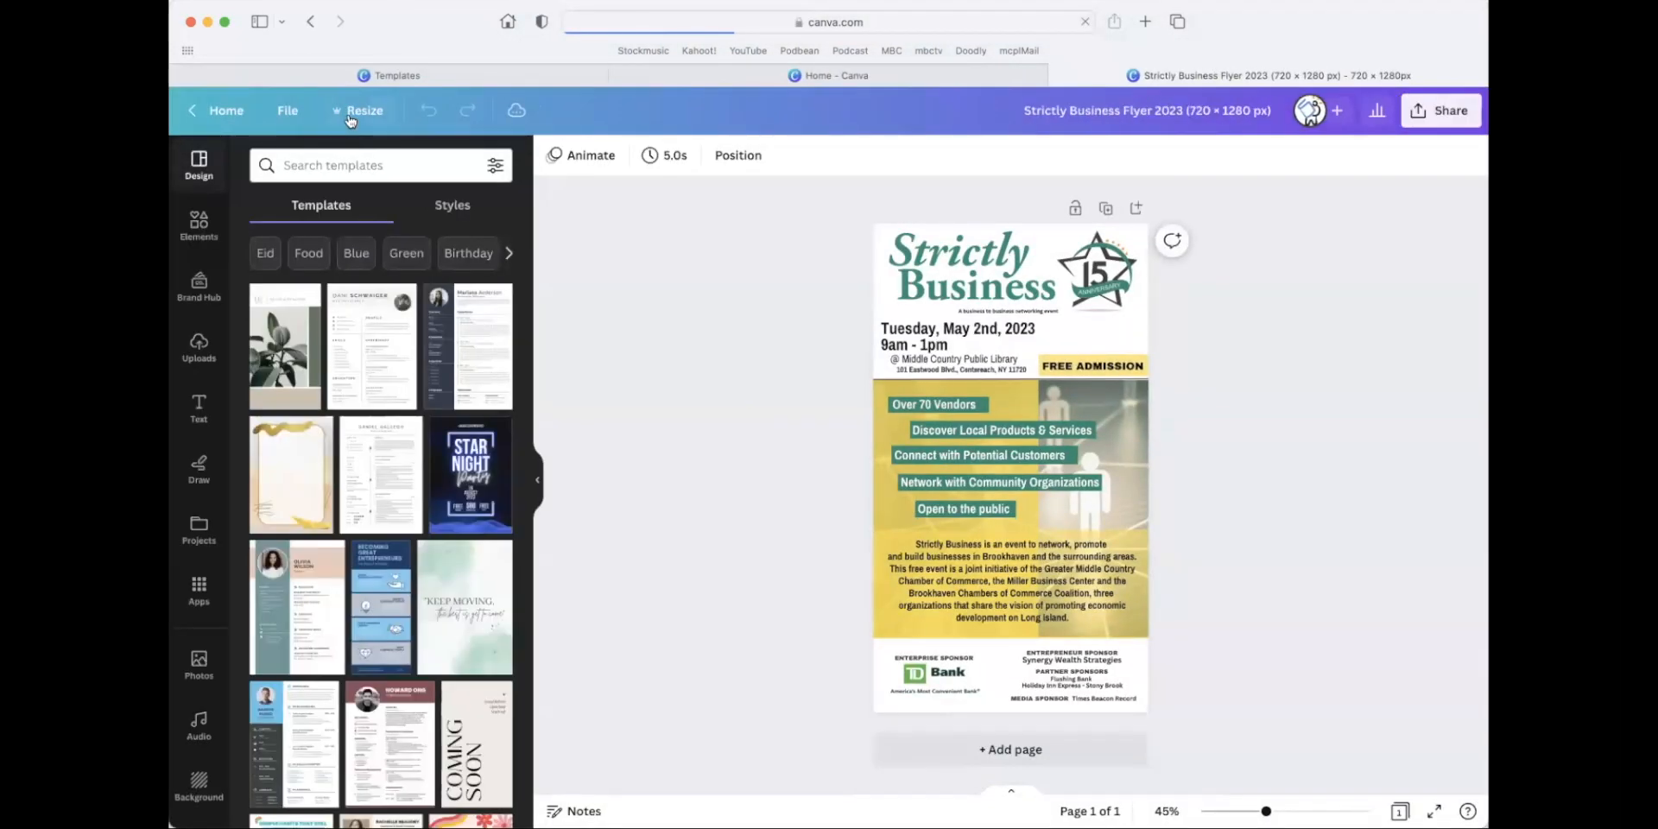
pyautogui.click(349, 118)
pyautogui.click(343, 338)
pyautogui.click(458, 537)
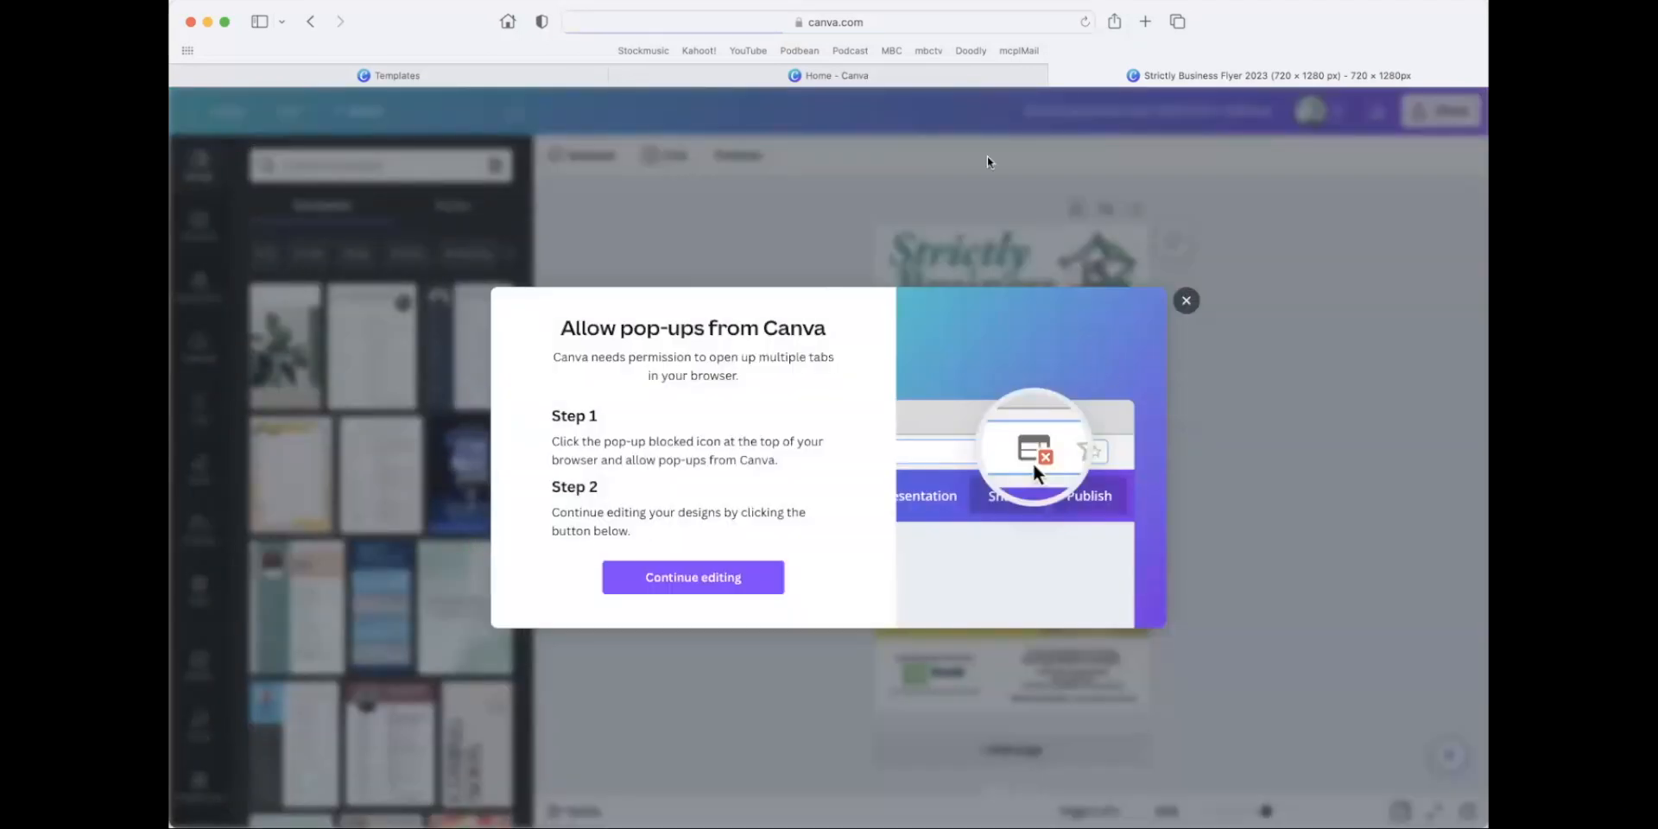
# Check the browser's address bar for a pop-up permission option and close the flyer's tab.
pyautogui.click(1081, 31)
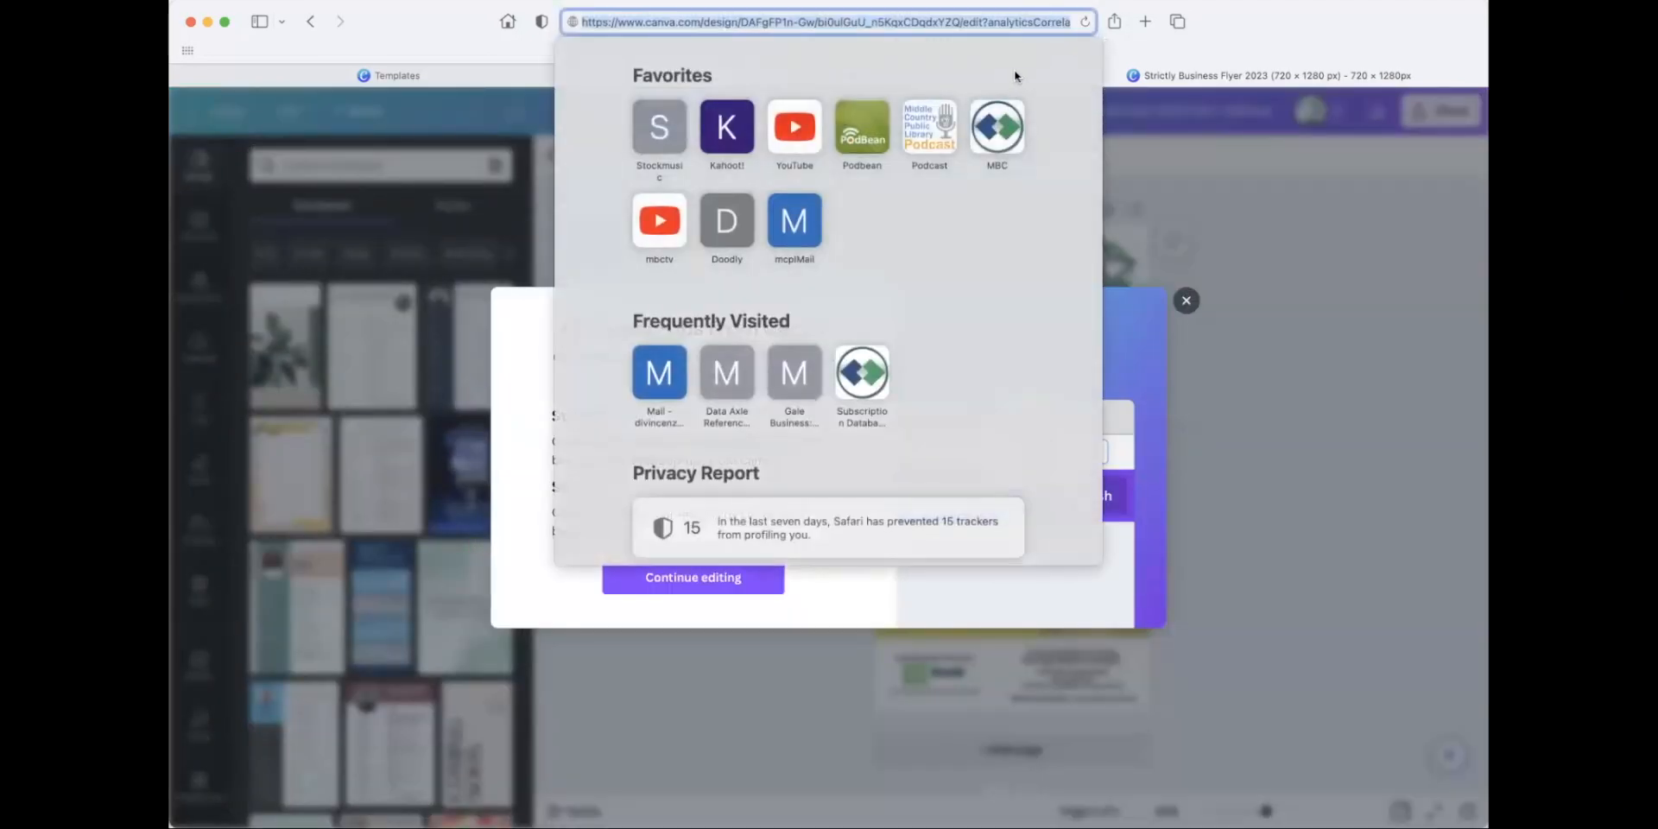
pyautogui.click(1135, 76)
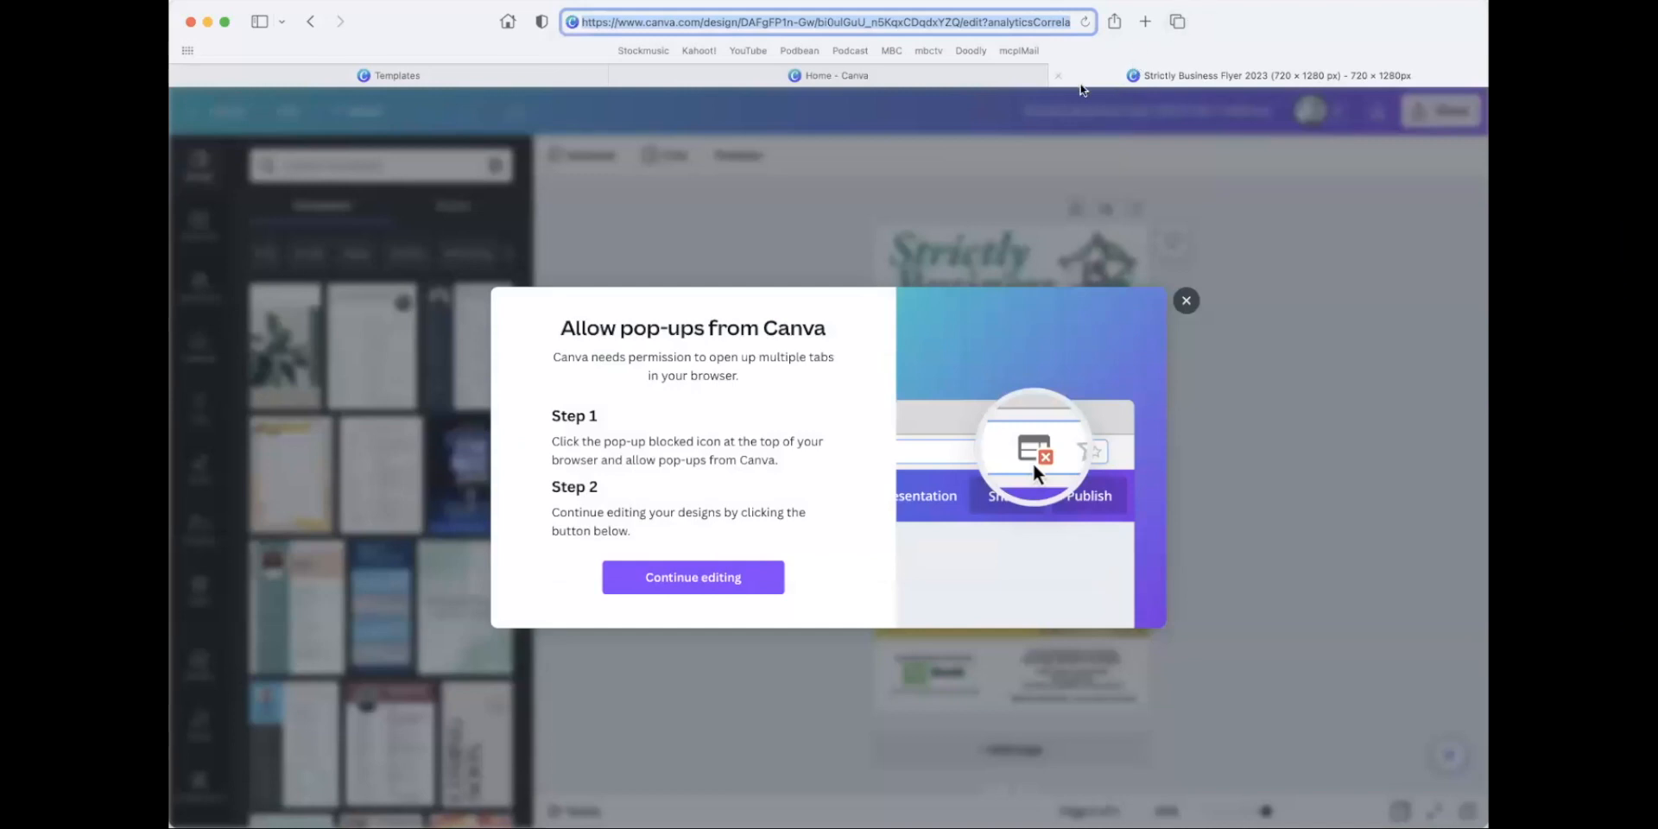
pyautogui.click(1058, 75)
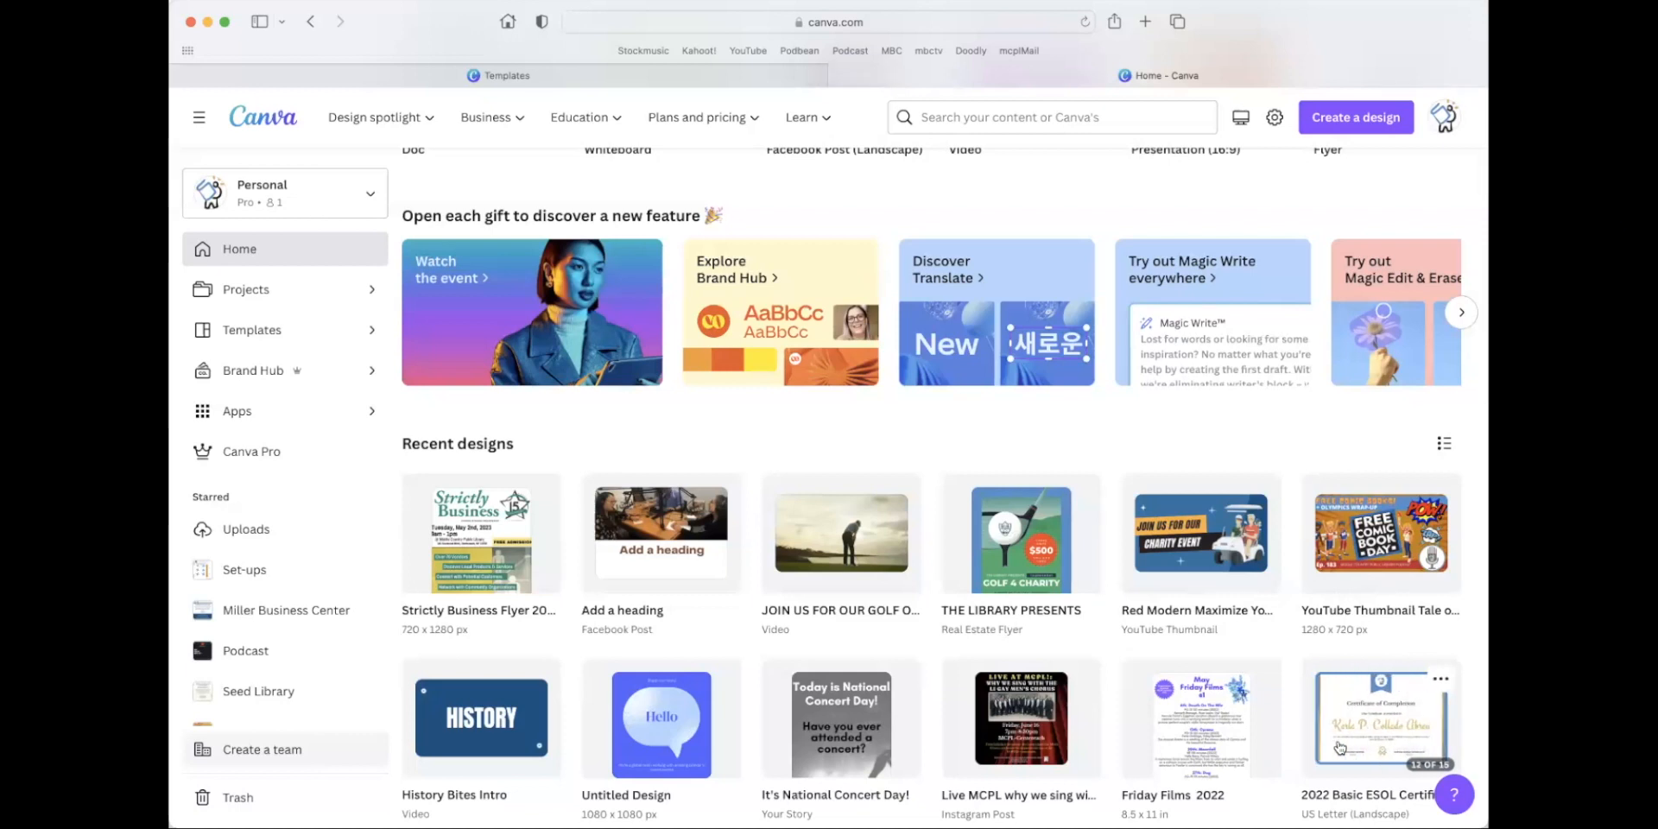
# Look through the recent designs on the home page and return to its beginning.
pyautogui.scroll(-5, 961, 513)
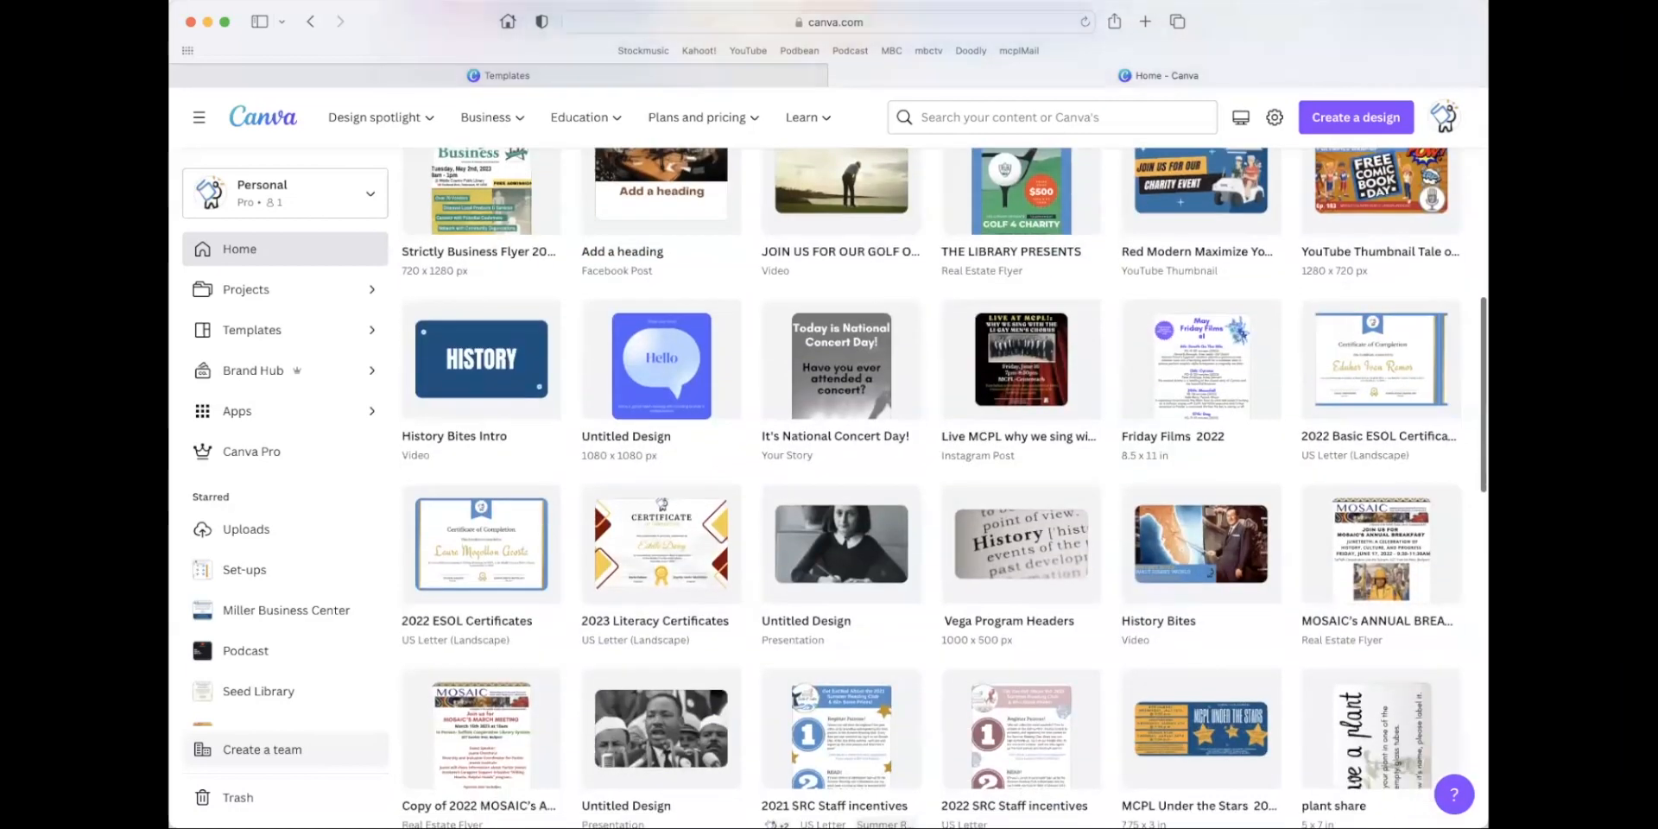
pyautogui.scroll(-12, 962, 513)
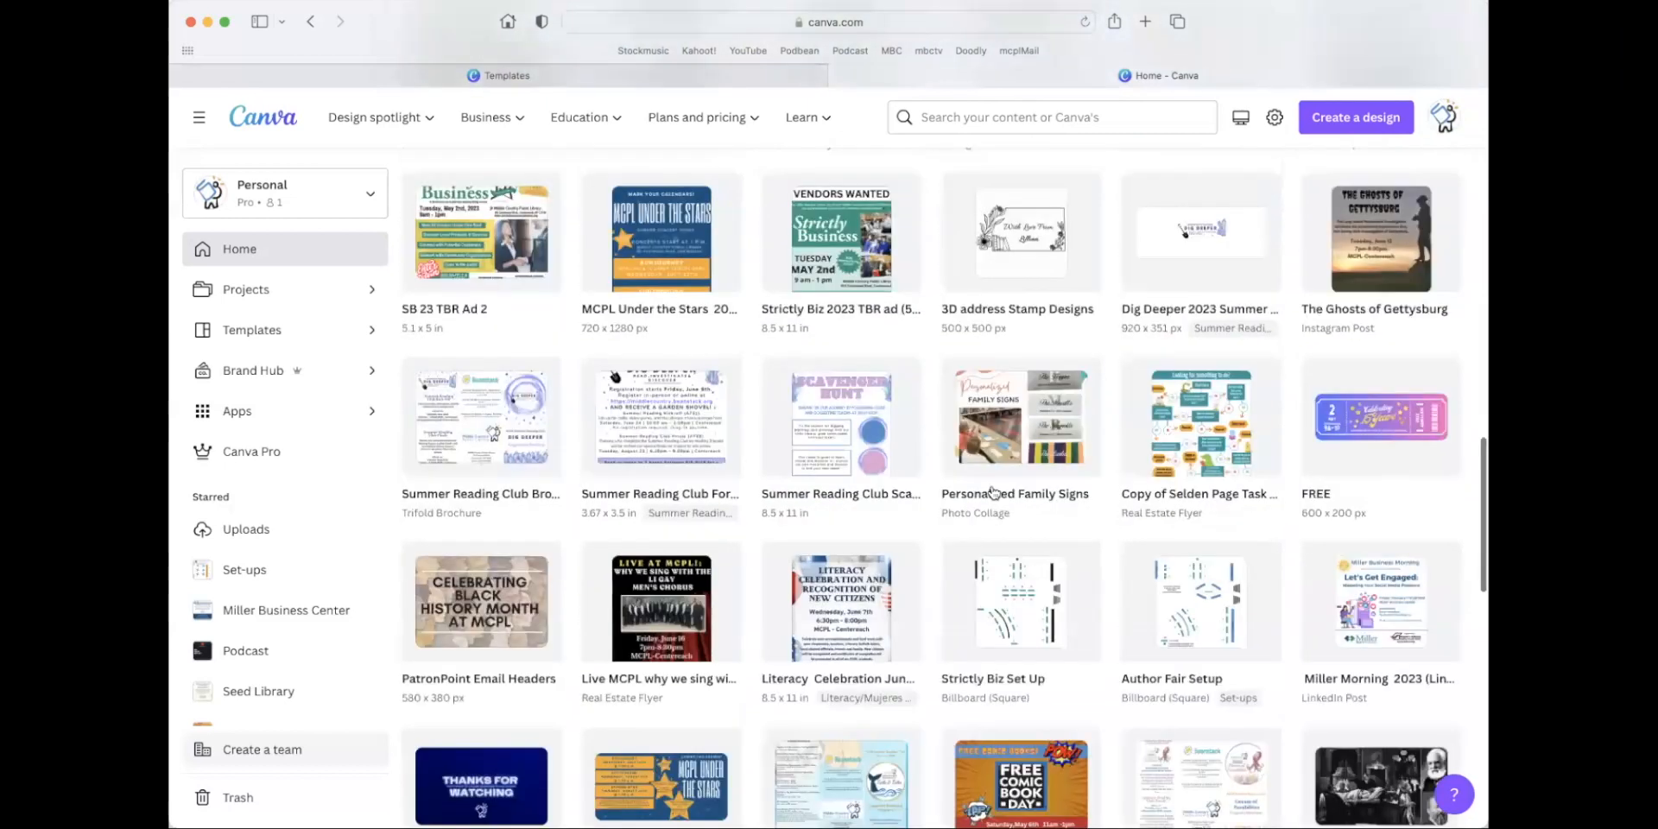
pyautogui.scroll(20, 818, 386)
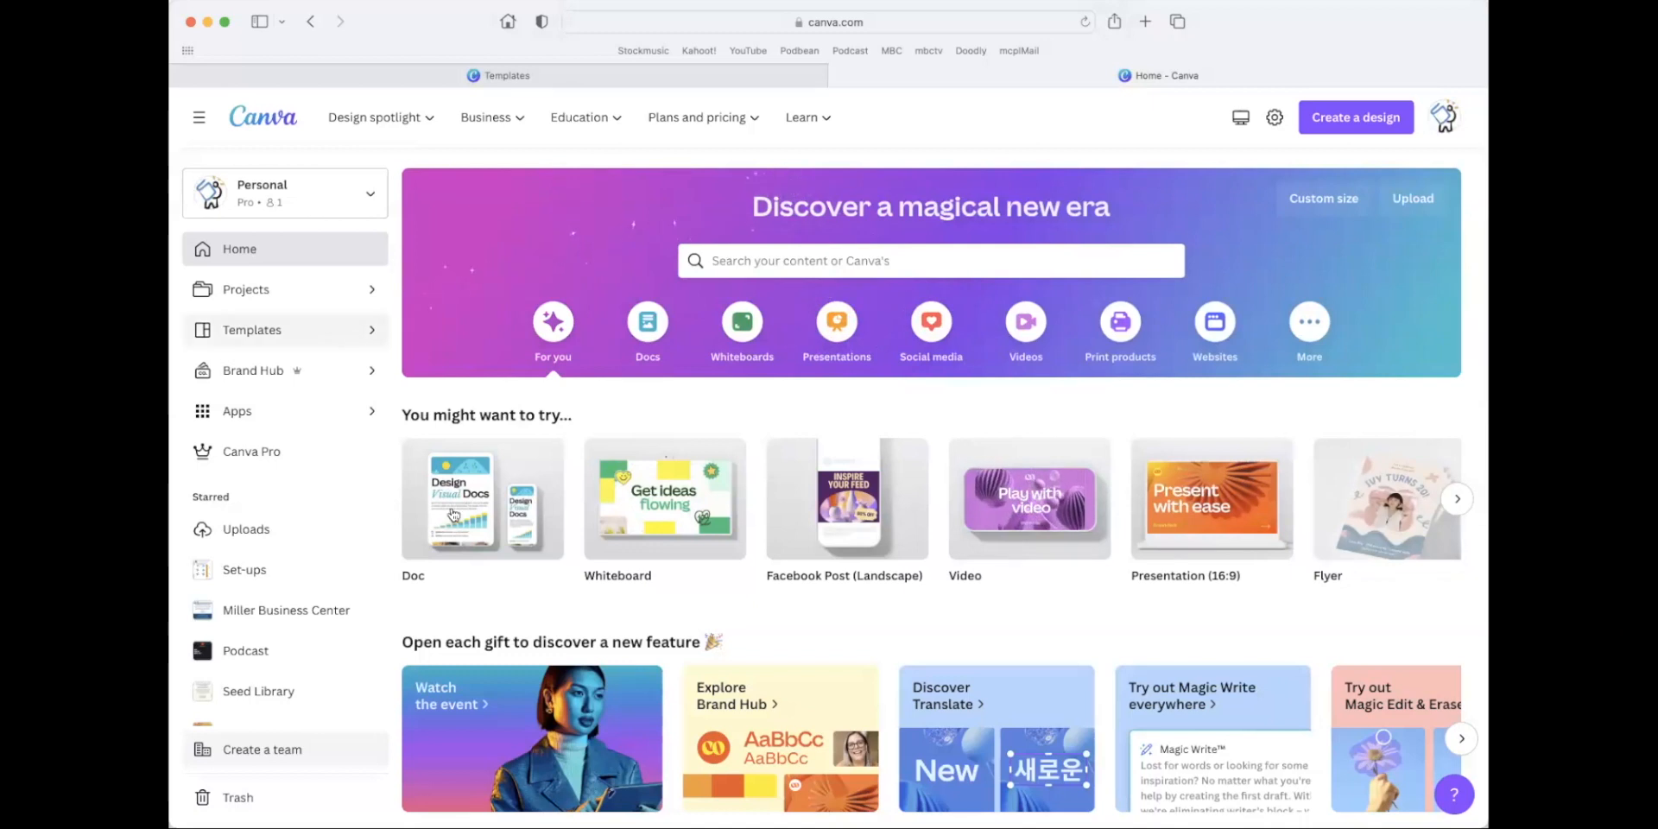
pyautogui.scroll(1, 508, 632)
pyautogui.scroll(-5, 508, 631)
pyautogui.scroll(3, 507, 631)
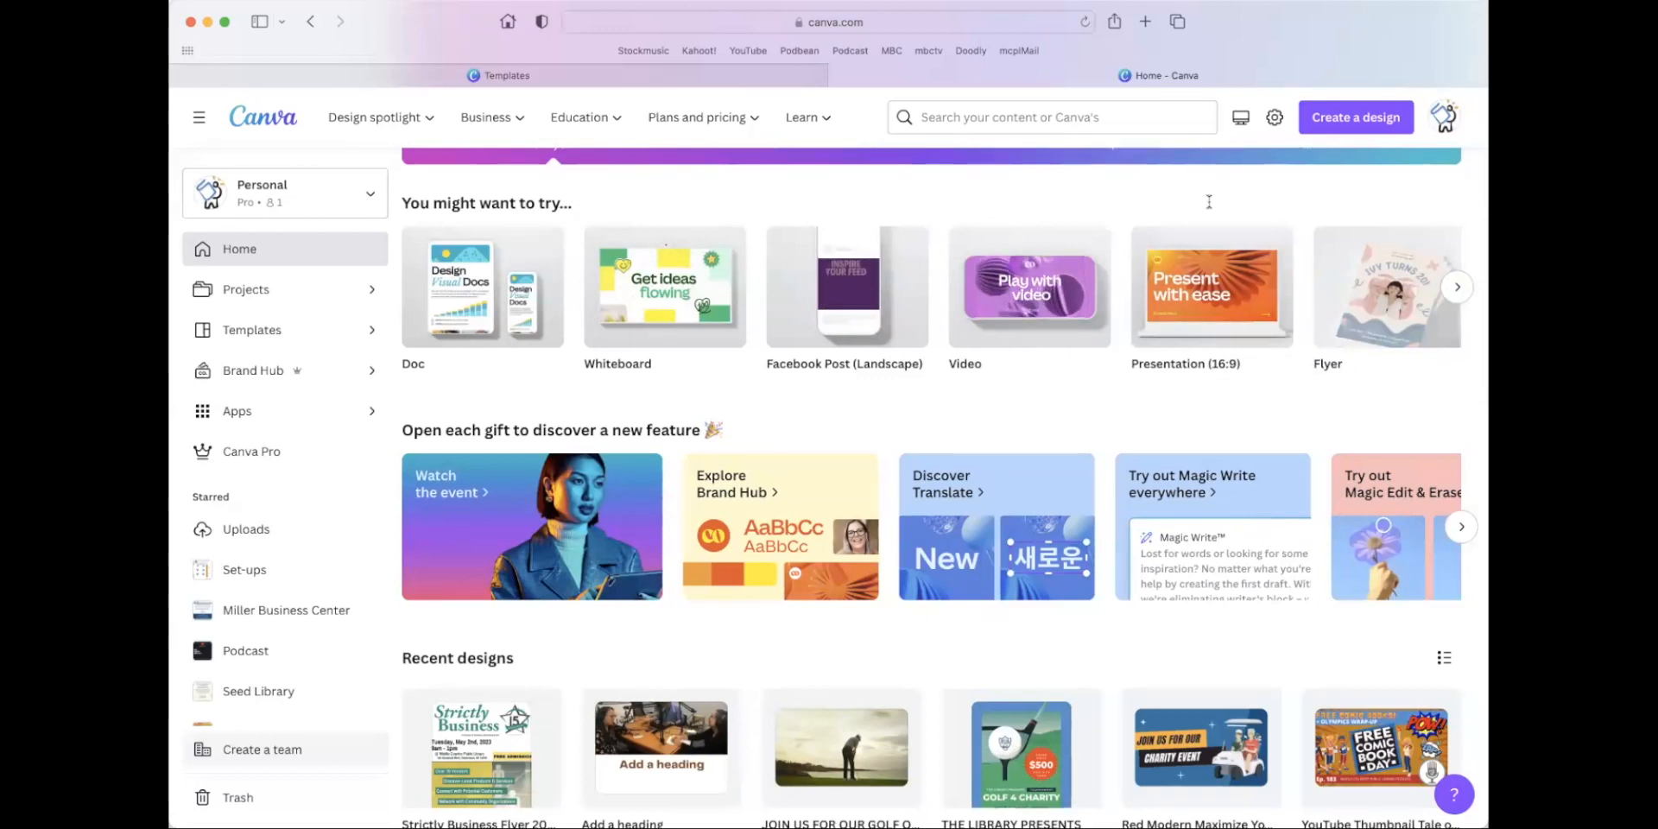
pyautogui.scroll(-4, 1278, 194)
pyautogui.scroll(6, 1218, 201)
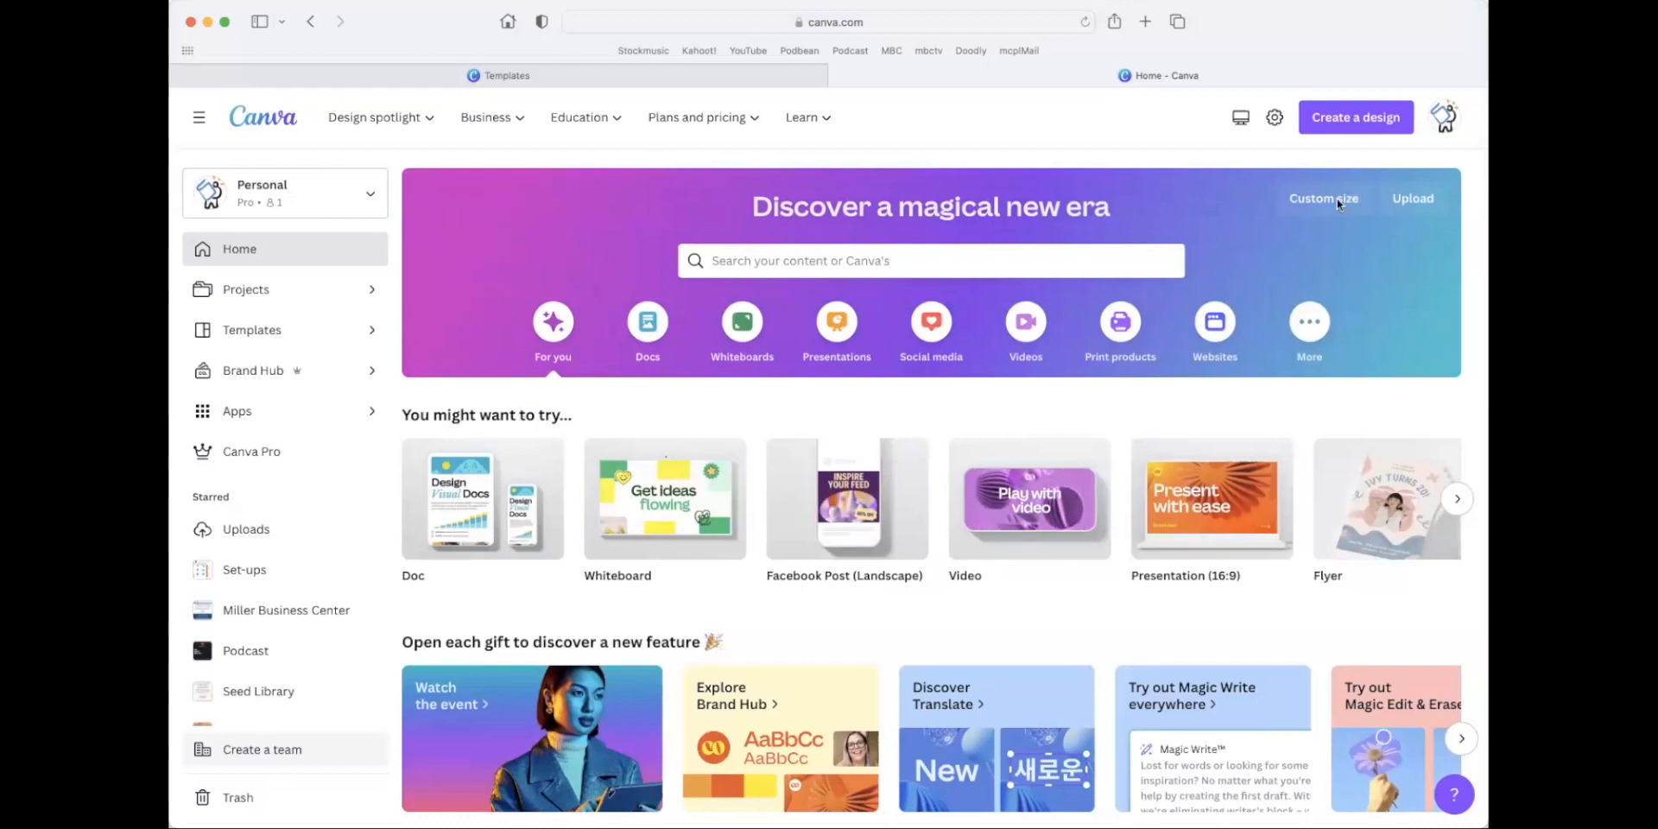
# Create a new custom-size design 1000 px wide and 1000 px high.
pyautogui.click(1301, 199)
pyautogui.click(1113, 273)
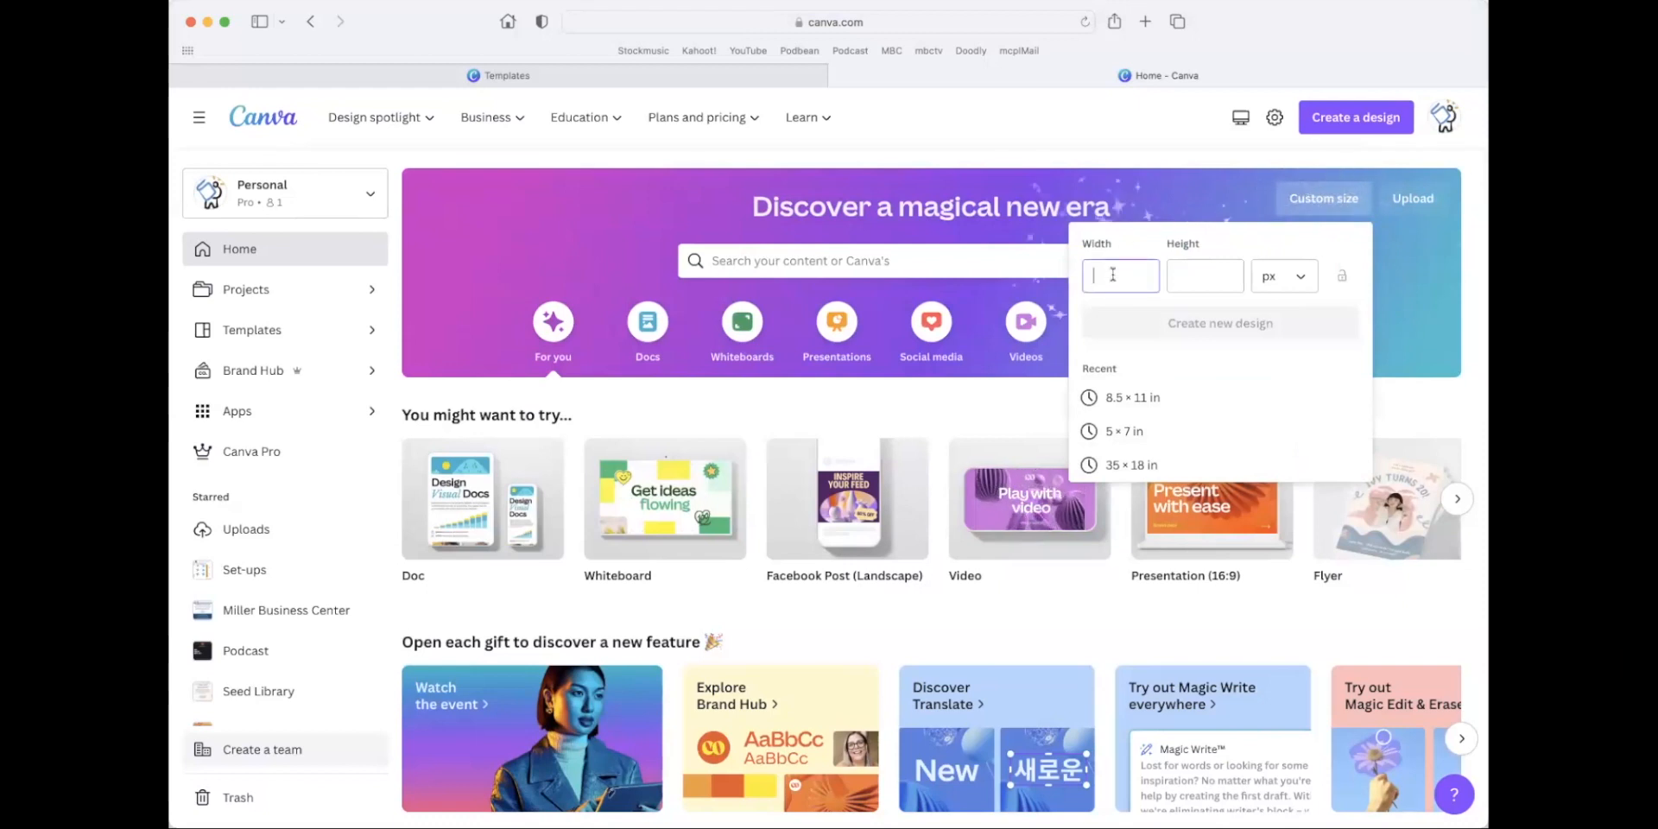
pyautogui.write('1000')
pyautogui.press('Tab')
pyautogui.write('1')
pyautogui.click(1114, 272)
pyautogui.write('000')
pyautogui.press('BackSpace')
pyautogui.press('BackSpace')
pyautogui.press('BackSpace')
pyautogui.press('Tab')
pyautogui.write('1000')
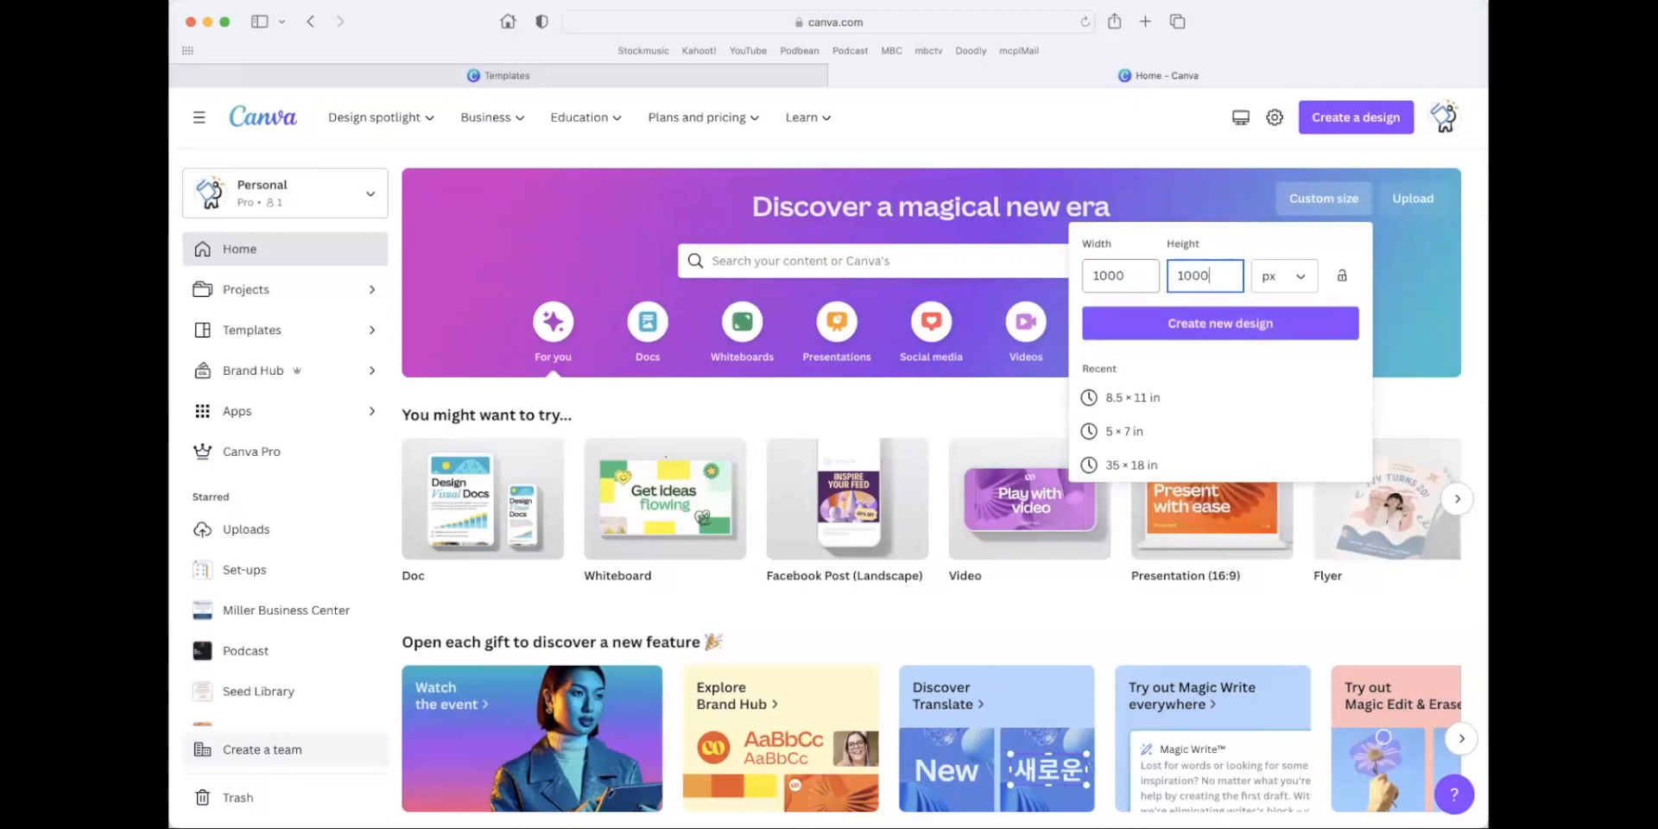
pyautogui.click(1225, 358)
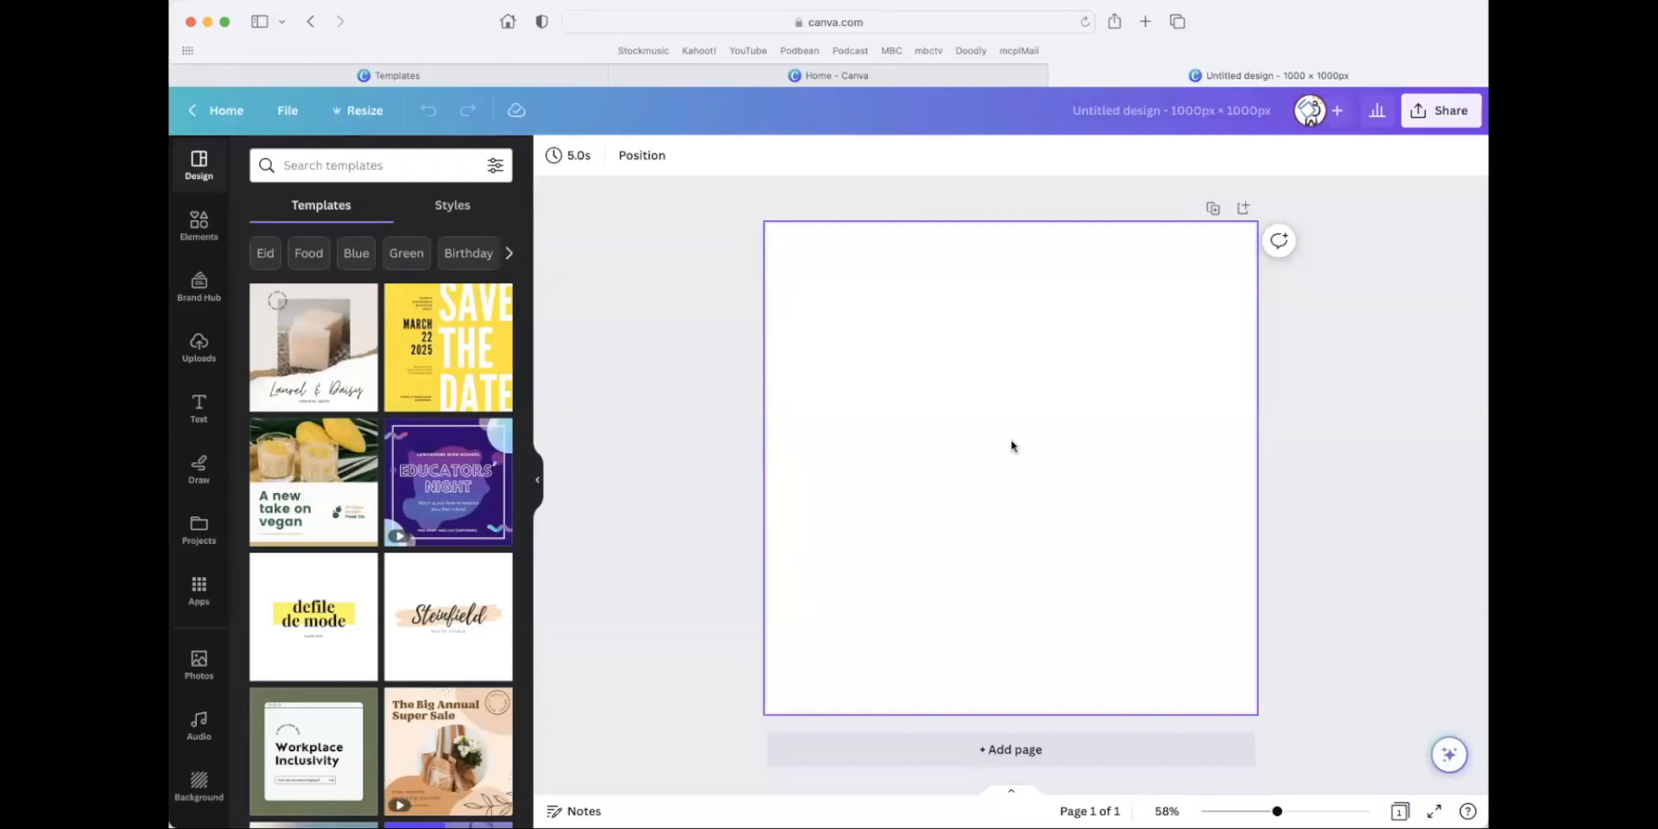
# Search the elements for "people on beach" and show all of the matching photos.
pyautogui.click(199, 223)
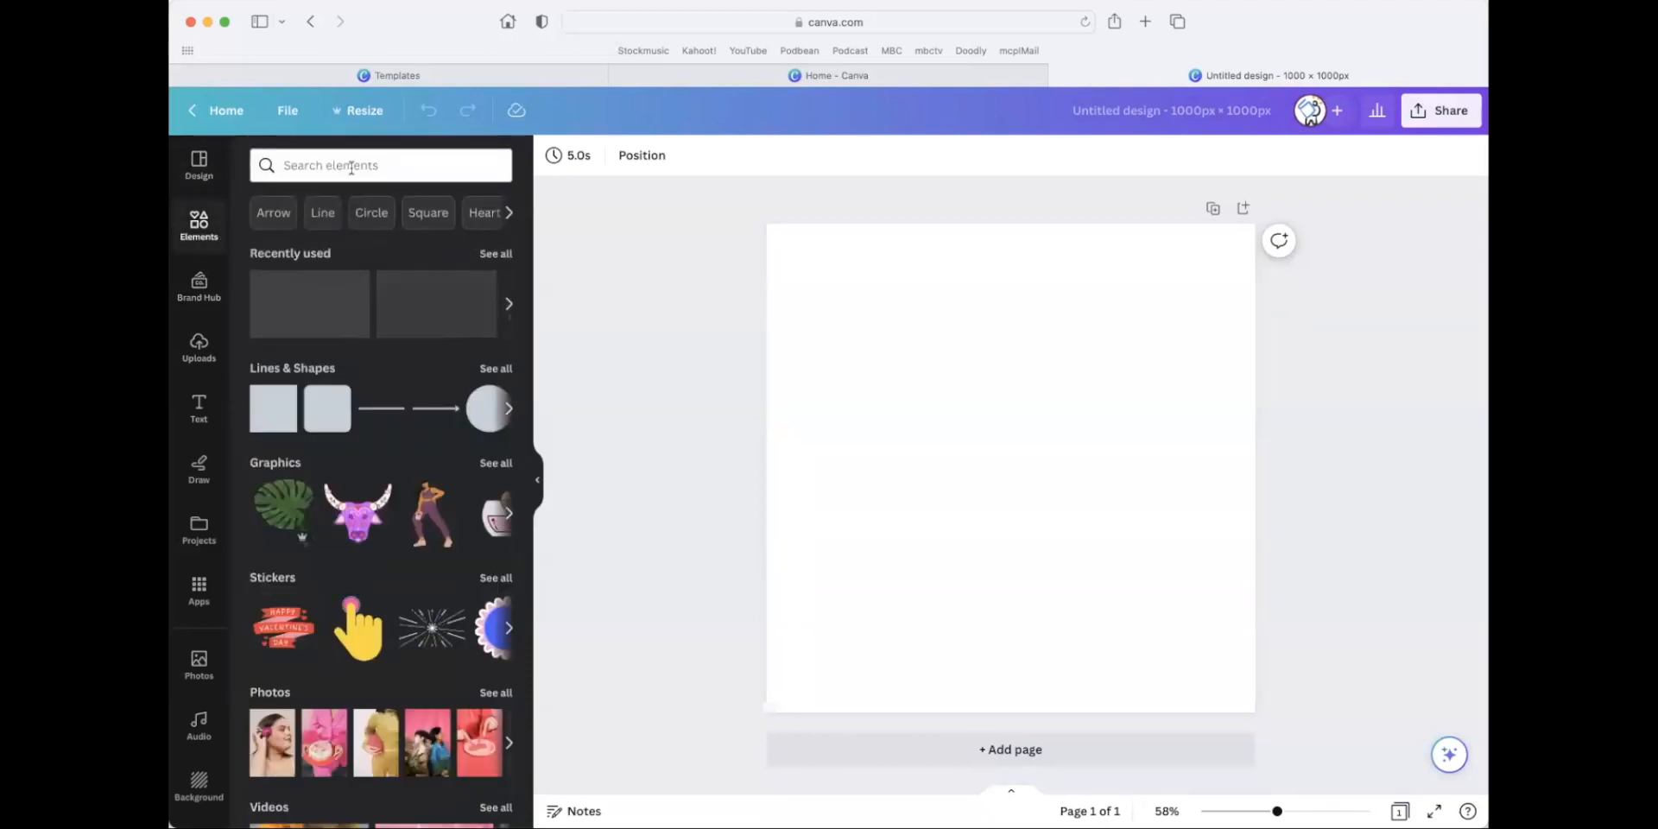
pyautogui.click(351, 165)
pyautogui.write('pe')
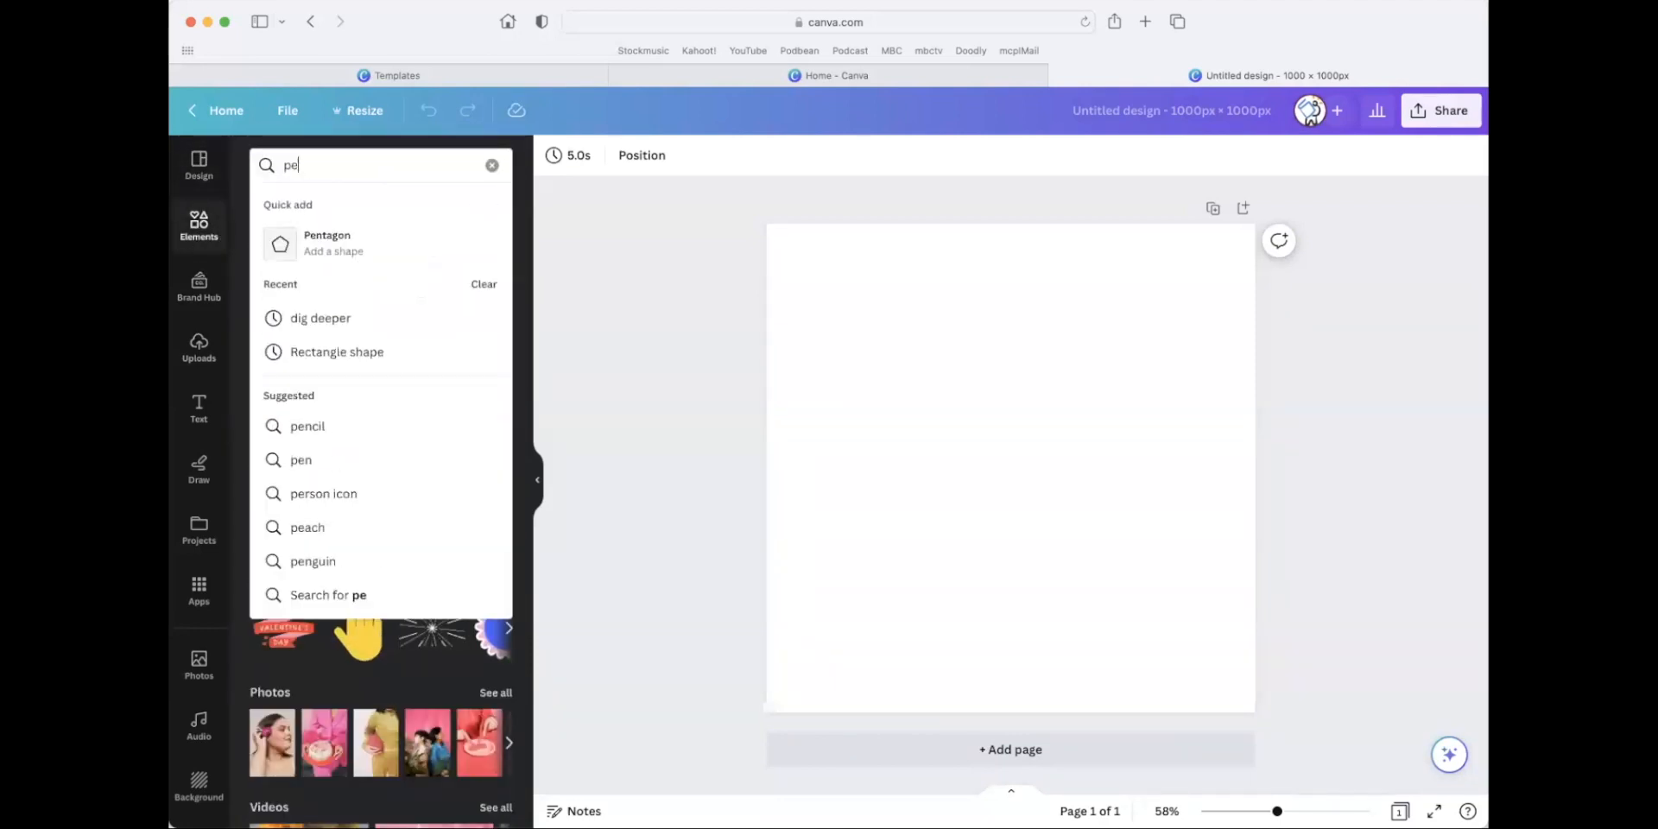
pyautogui.write('ople on beach')
pyautogui.press('Return')
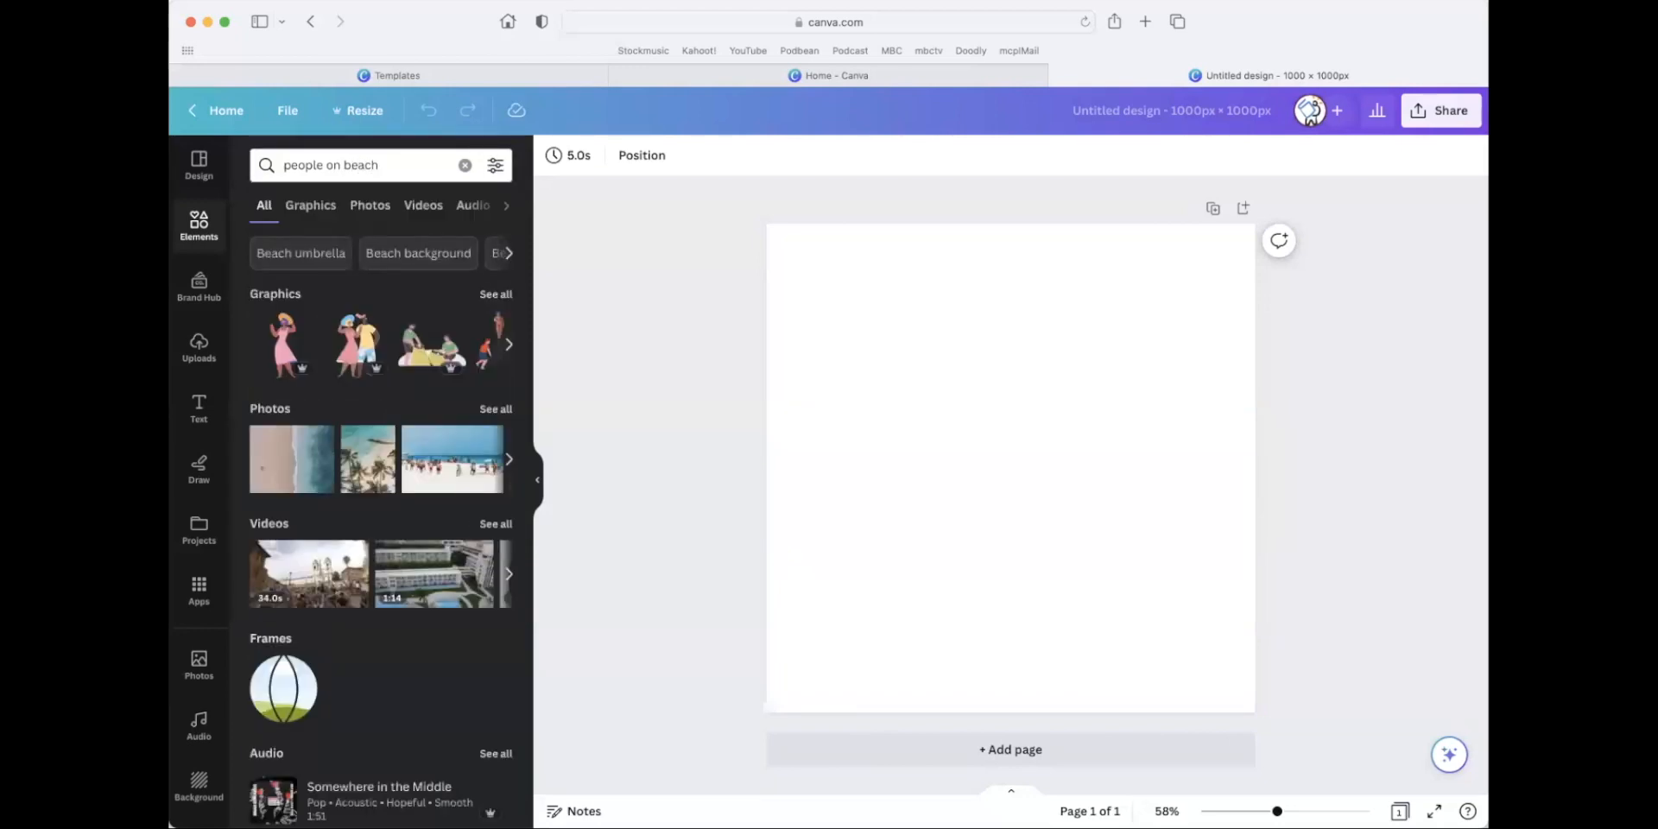
pyautogui.click(496, 410)
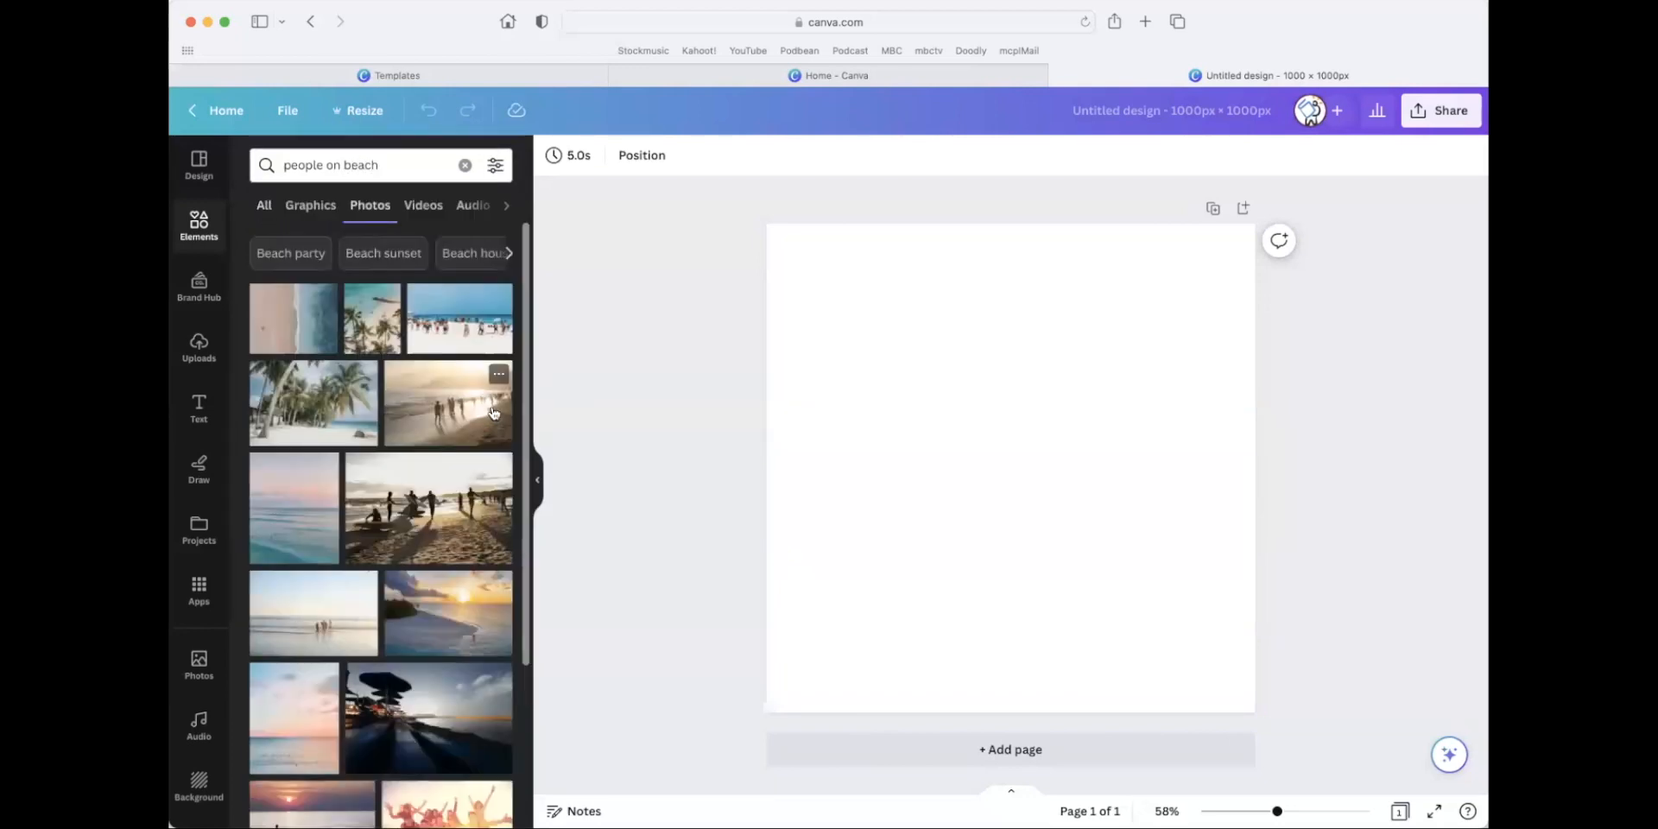
# Add the sunset beach photo with two silhouetted people and enlarge it to span the page's full width.
pyautogui.scroll(-3, 401, 435)
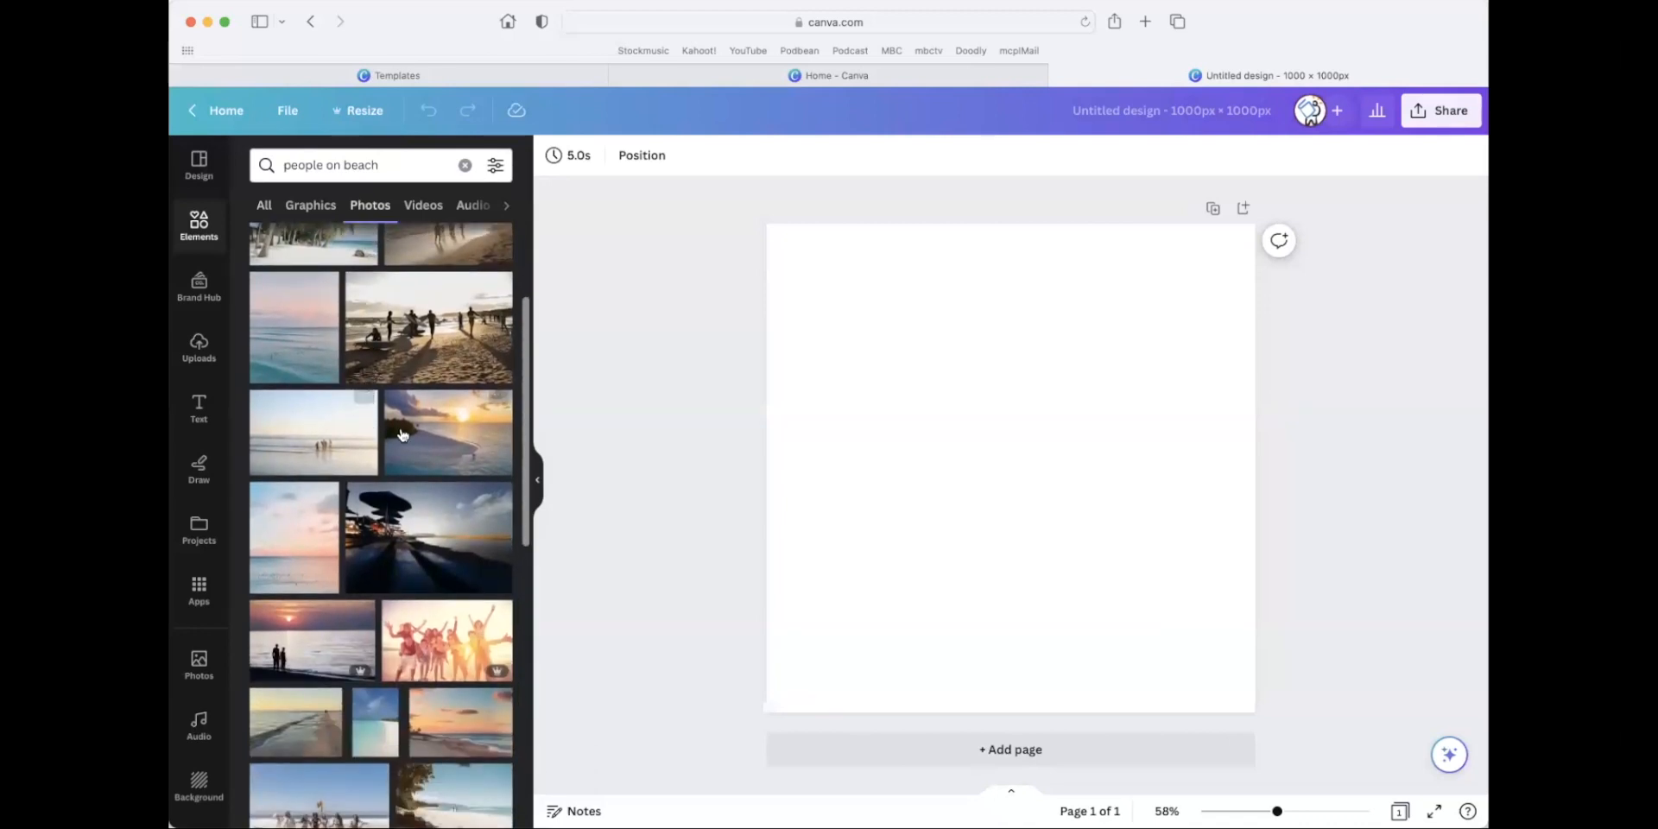
pyautogui.scroll(-2, 402, 434)
pyautogui.scroll(-2, 408, 433)
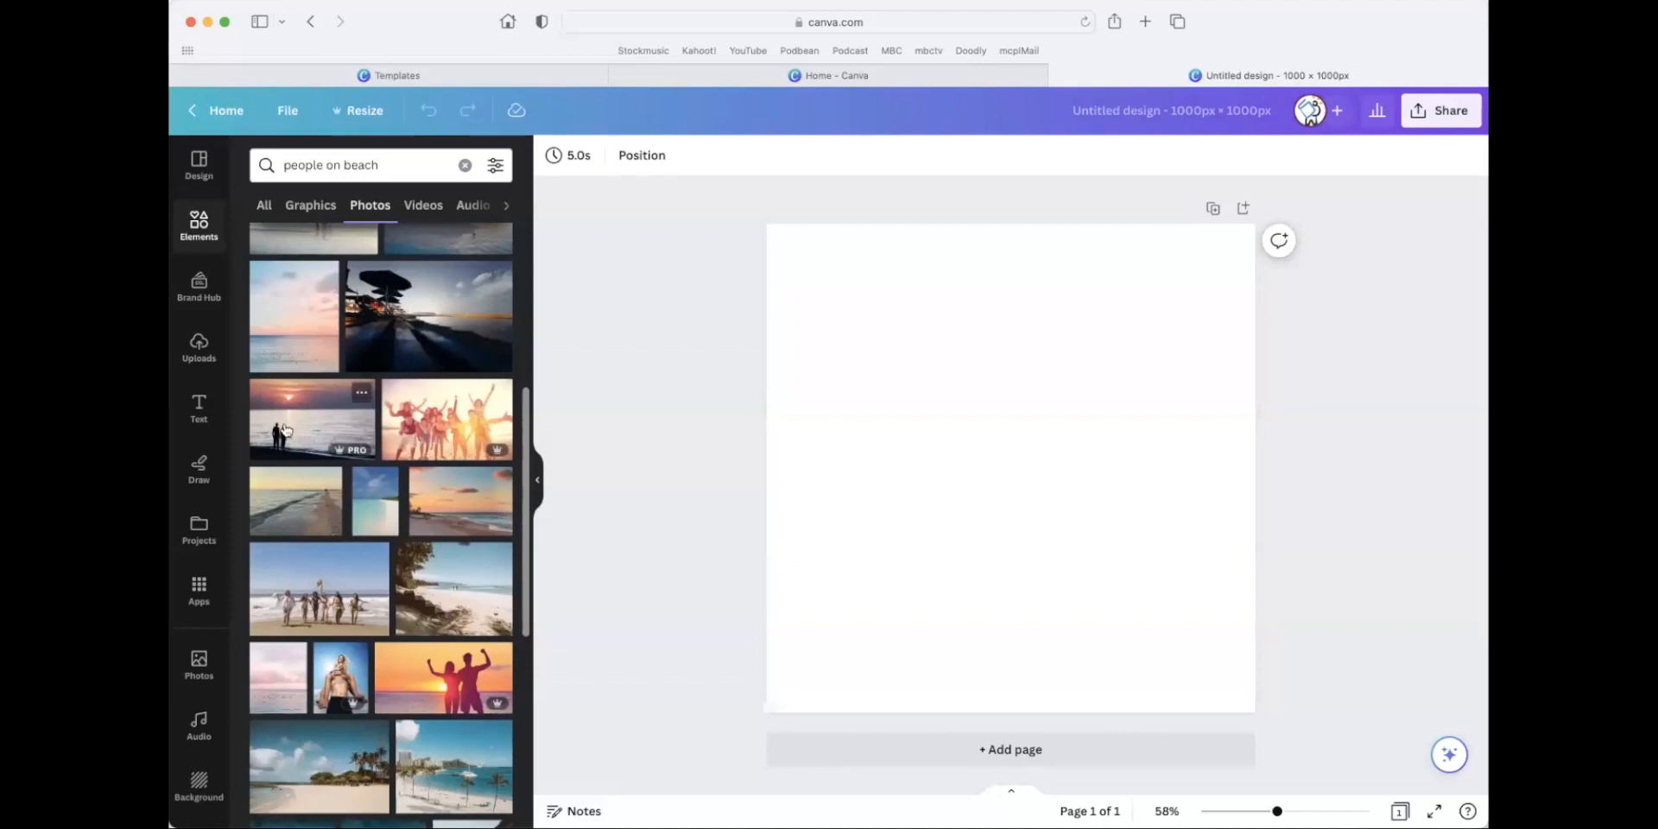
pyautogui.click(285, 429)
pyautogui.moveTo(816, 341); pyautogui.dragTo(767, 309)
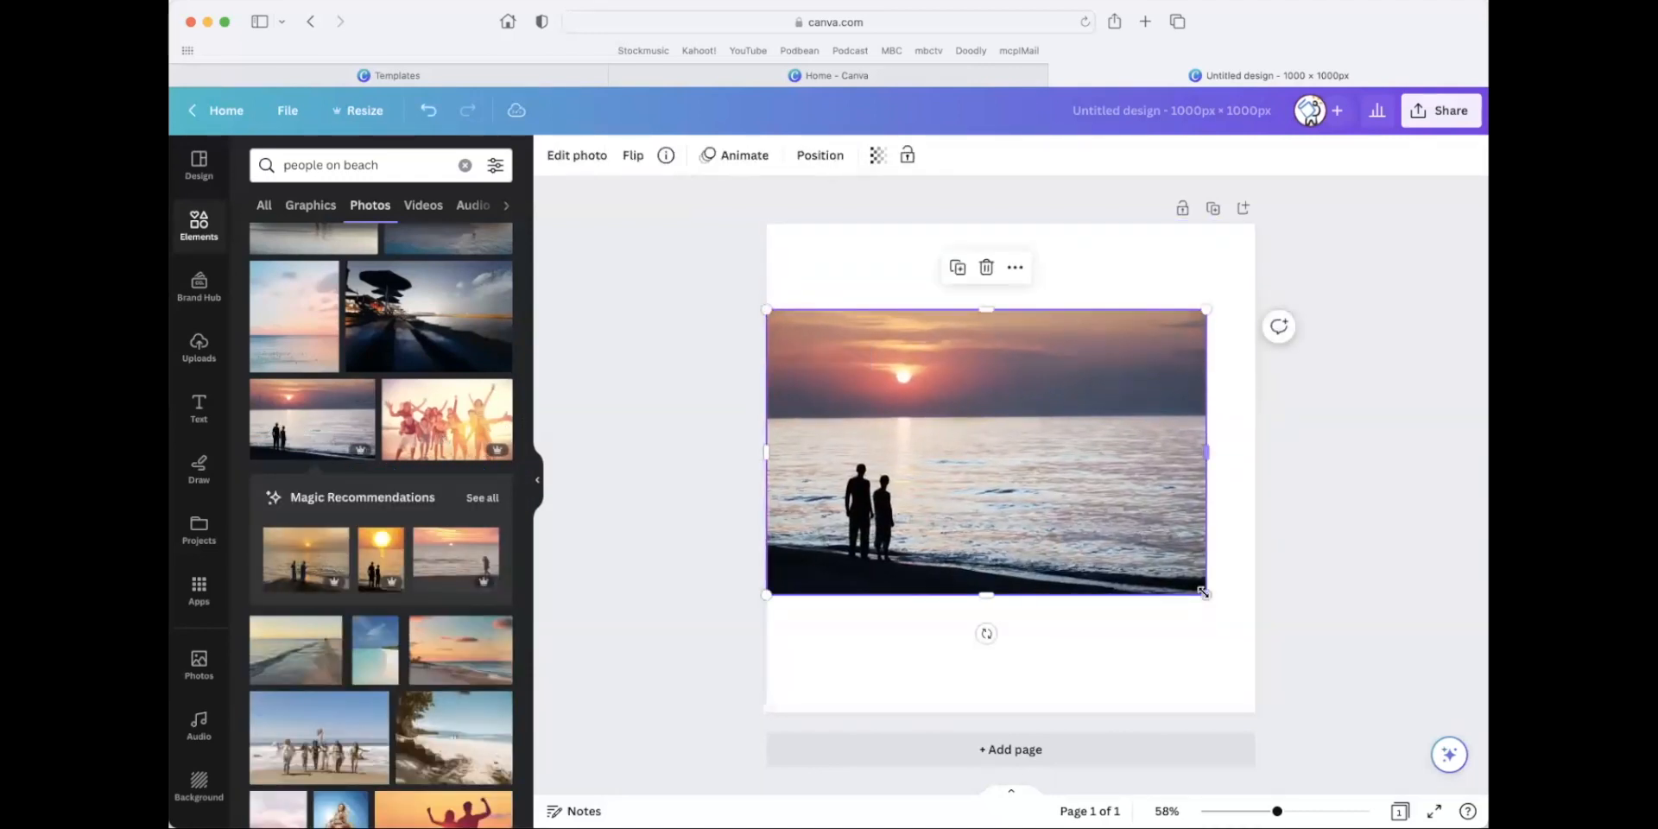
pyautogui.moveTo(1207, 595); pyautogui.dragTo(1255, 626)
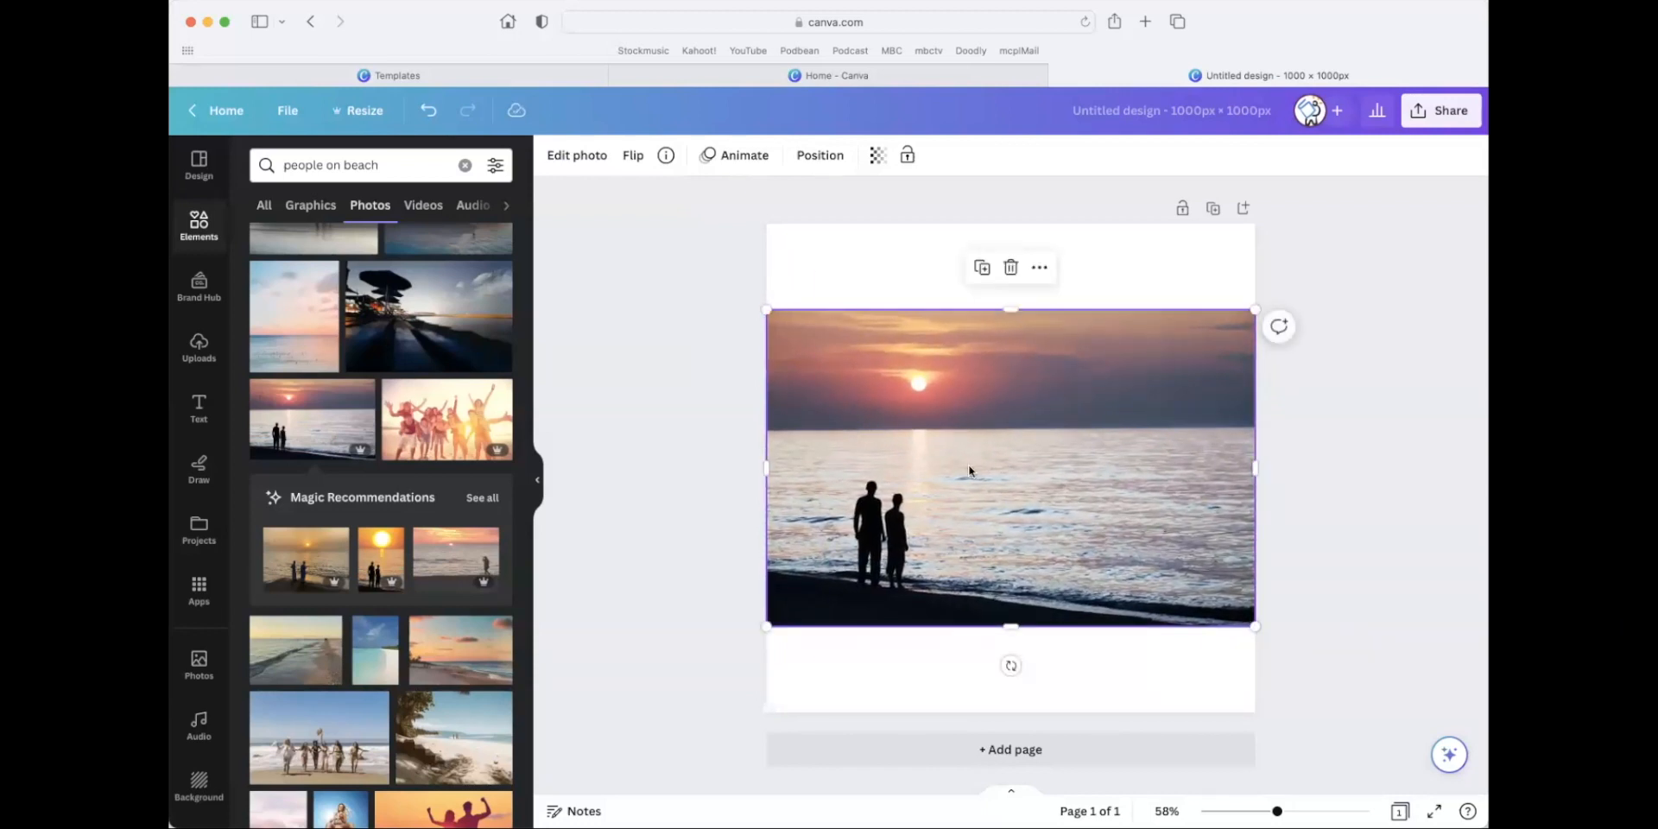
# Erase the two silhouetted people from the beach photo with the Magic Eraser.
pyautogui.click(588, 163)
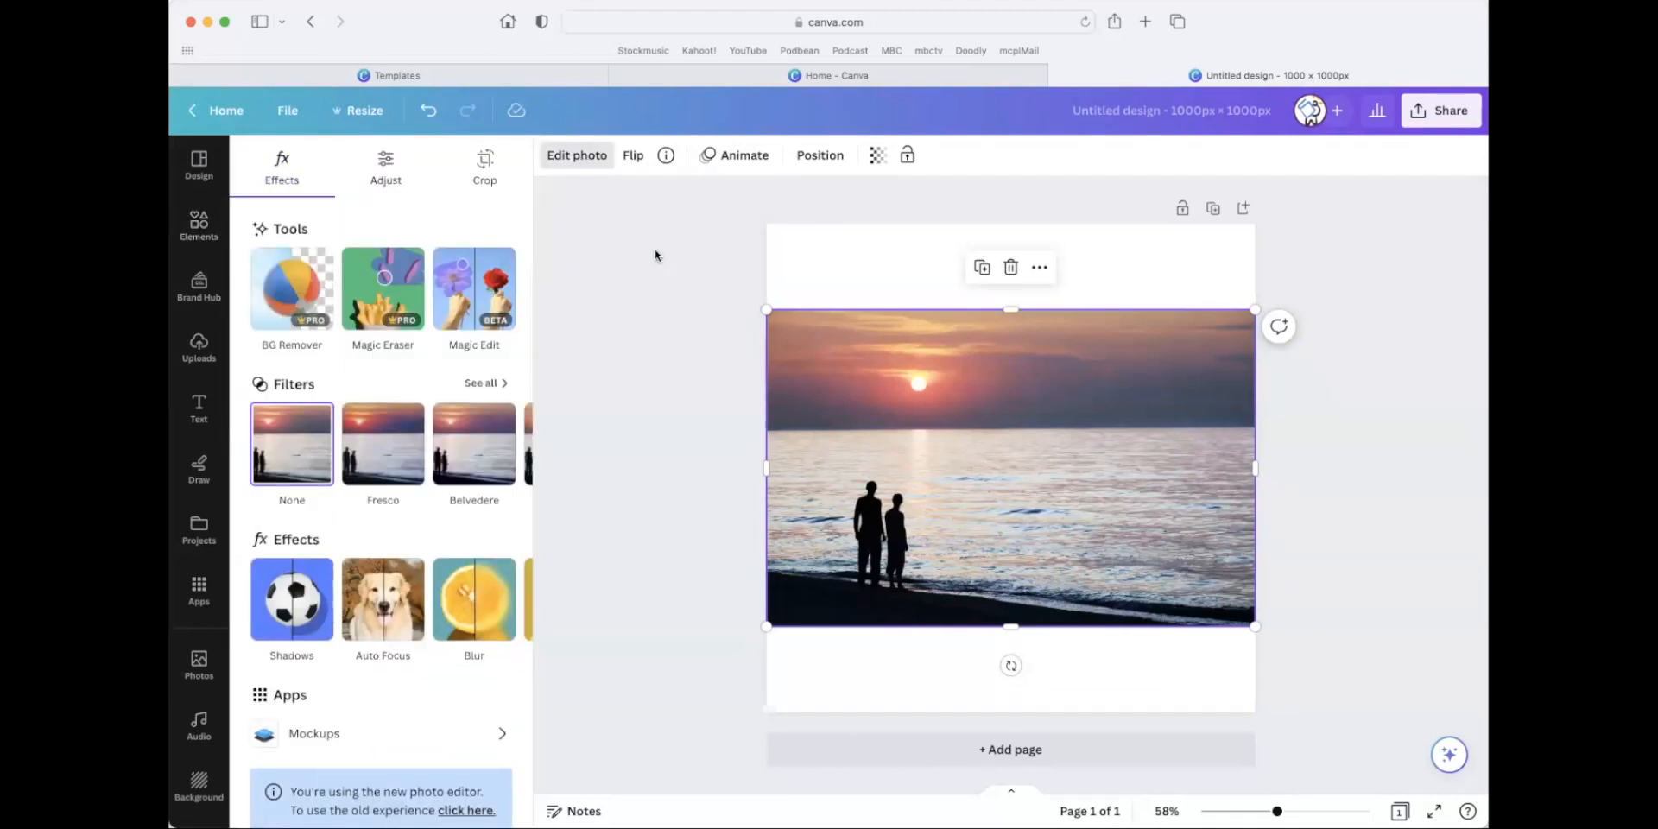
pyautogui.click(396, 296)
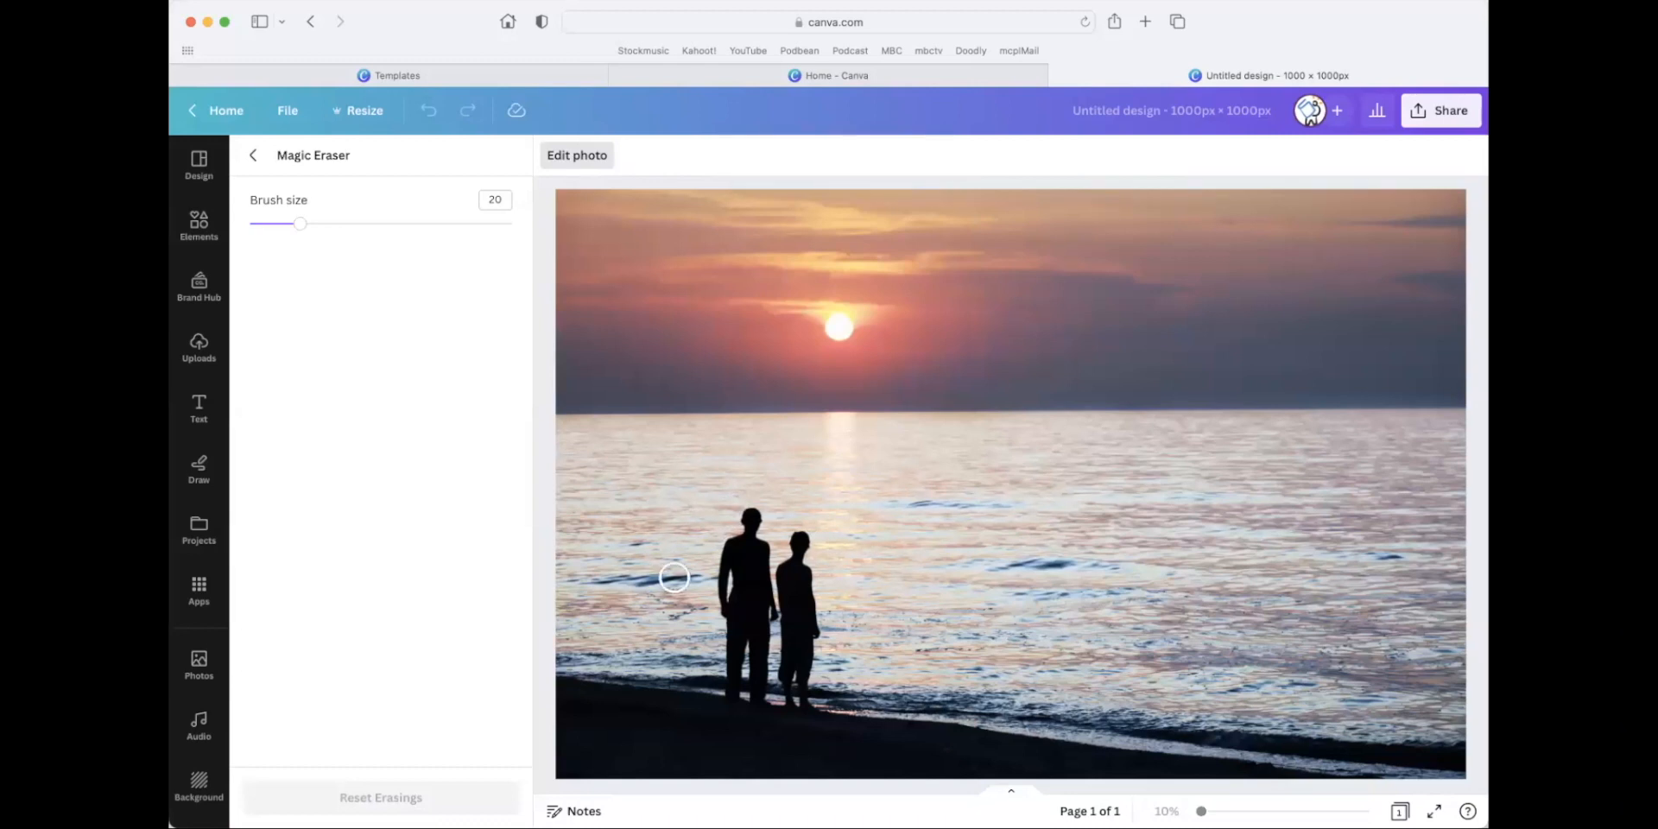
pyautogui.moveTo(736, 510)
pyautogui.mouseDown()
pyautogui.moveTo(813, 548)
pyautogui.moveTo(755, 530)
pyautogui.moveTo(729, 540)
pyautogui.moveTo(816, 574)
pyautogui.moveTo(713, 563)
pyautogui.moveTo(822, 604)
pyautogui.moveTo(715, 604)
pyautogui.moveTo(788, 618)
pyautogui.moveTo(814, 639)
pyautogui.moveTo(734, 626)
pyautogui.moveTo(818, 659)
pyautogui.moveTo(726, 670)
pyautogui.moveTo(789, 673)
pyautogui.moveTo(811, 696)
pyautogui.moveTo(734, 692)
pyautogui.moveTo(820, 713)
pyautogui.mouseUp()
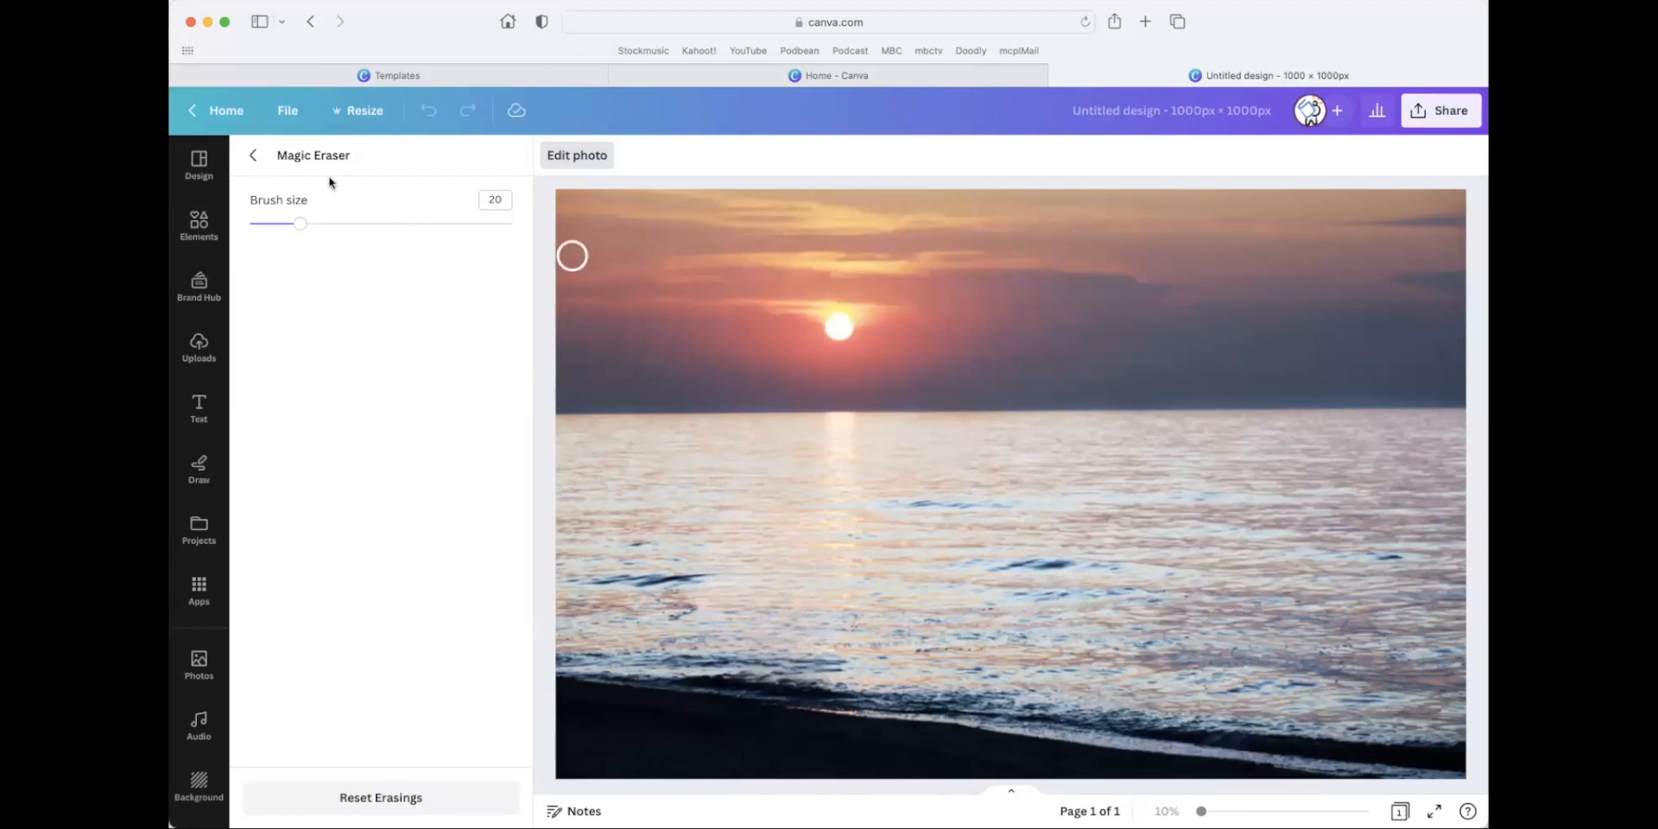
# Leave the Magic Eraser, return to the home page, and reopen the recent untitled 1000 x 1000 px design.
pyautogui.click(252, 156)
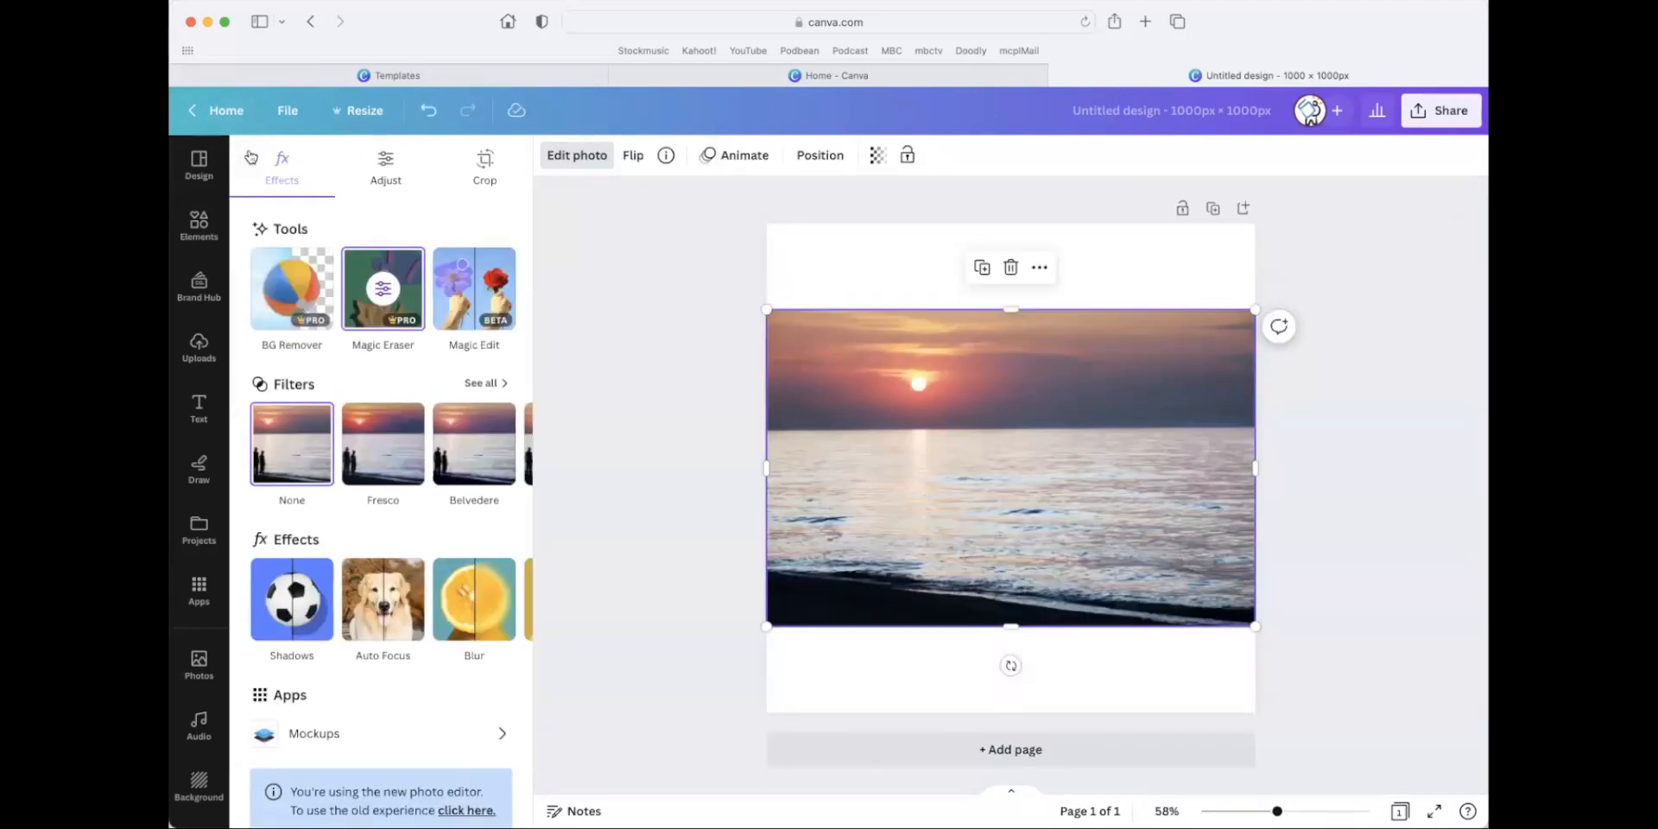
pyautogui.click(199, 116)
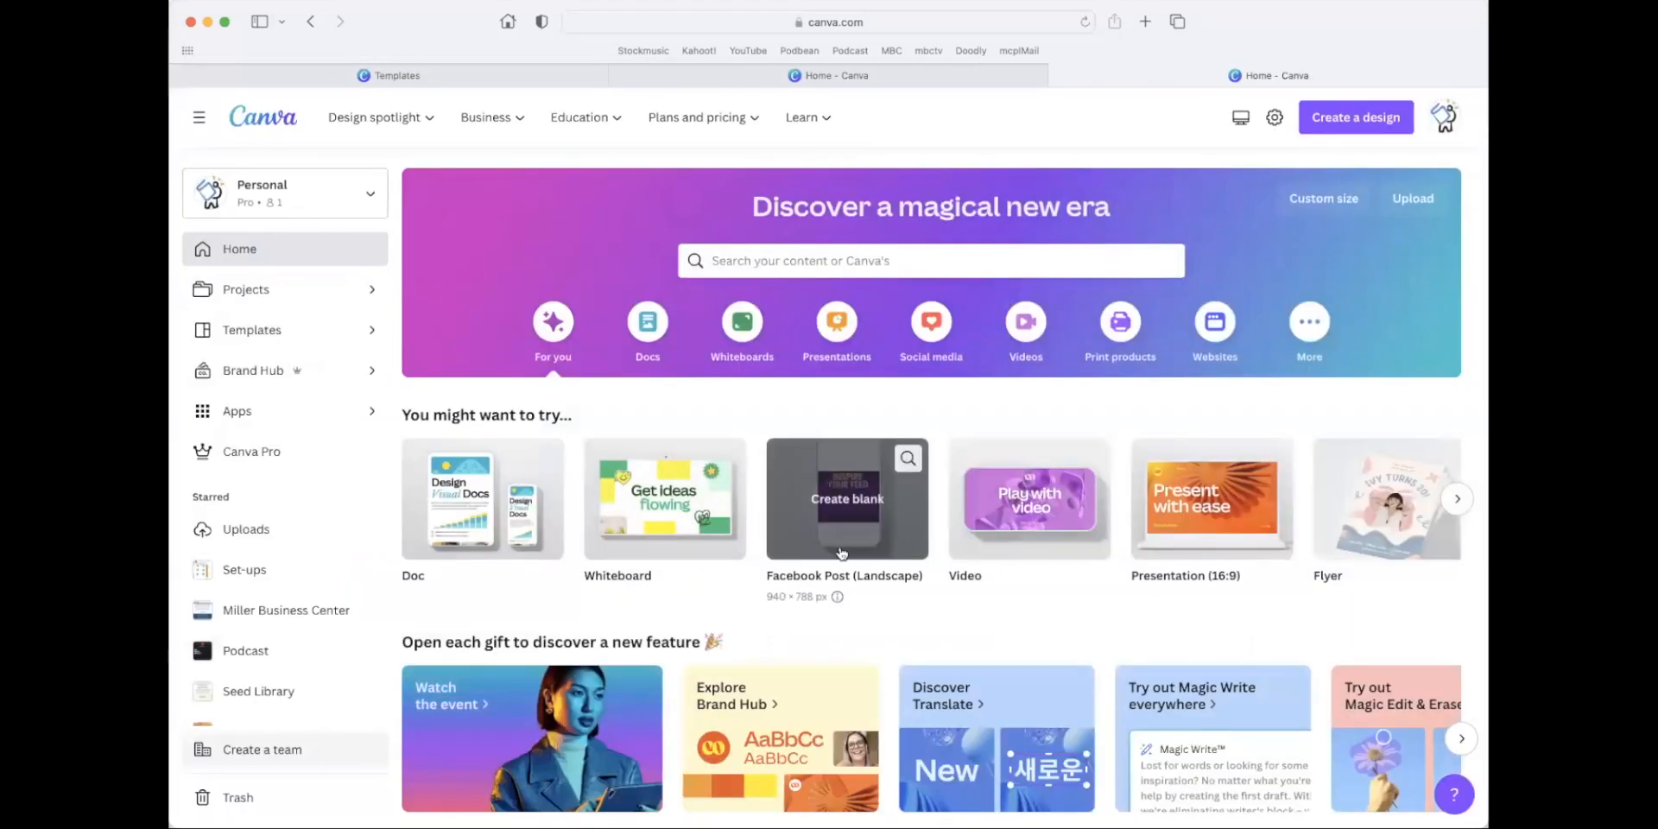
pyautogui.scroll(-4, 836, 562)
pyautogui.scroll(-5, 836, 562)
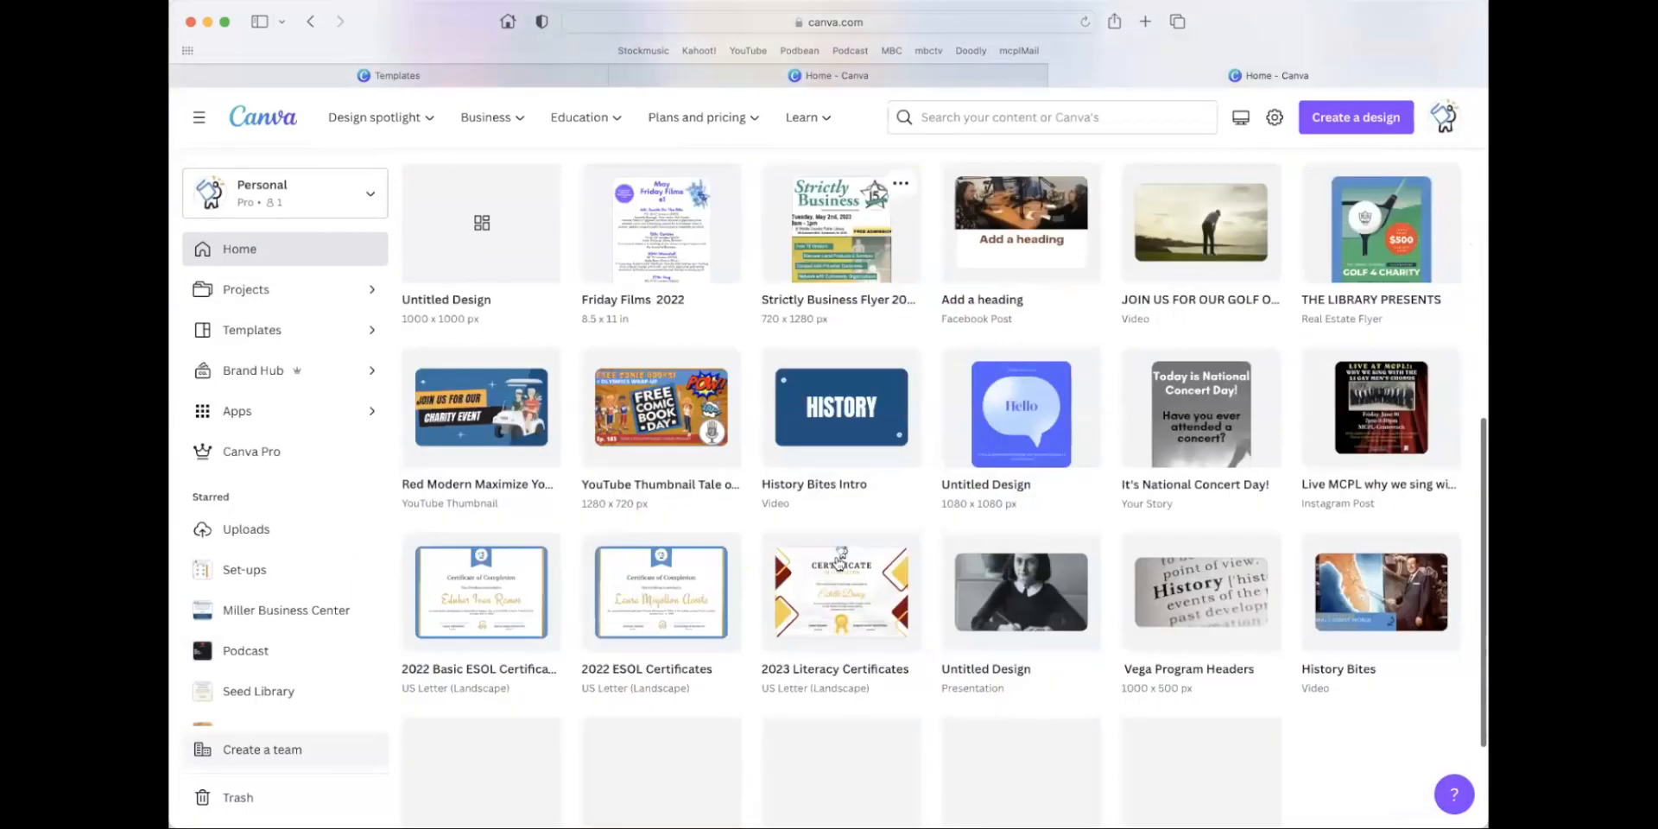
pyautogui.scroll(9, 810, 535)
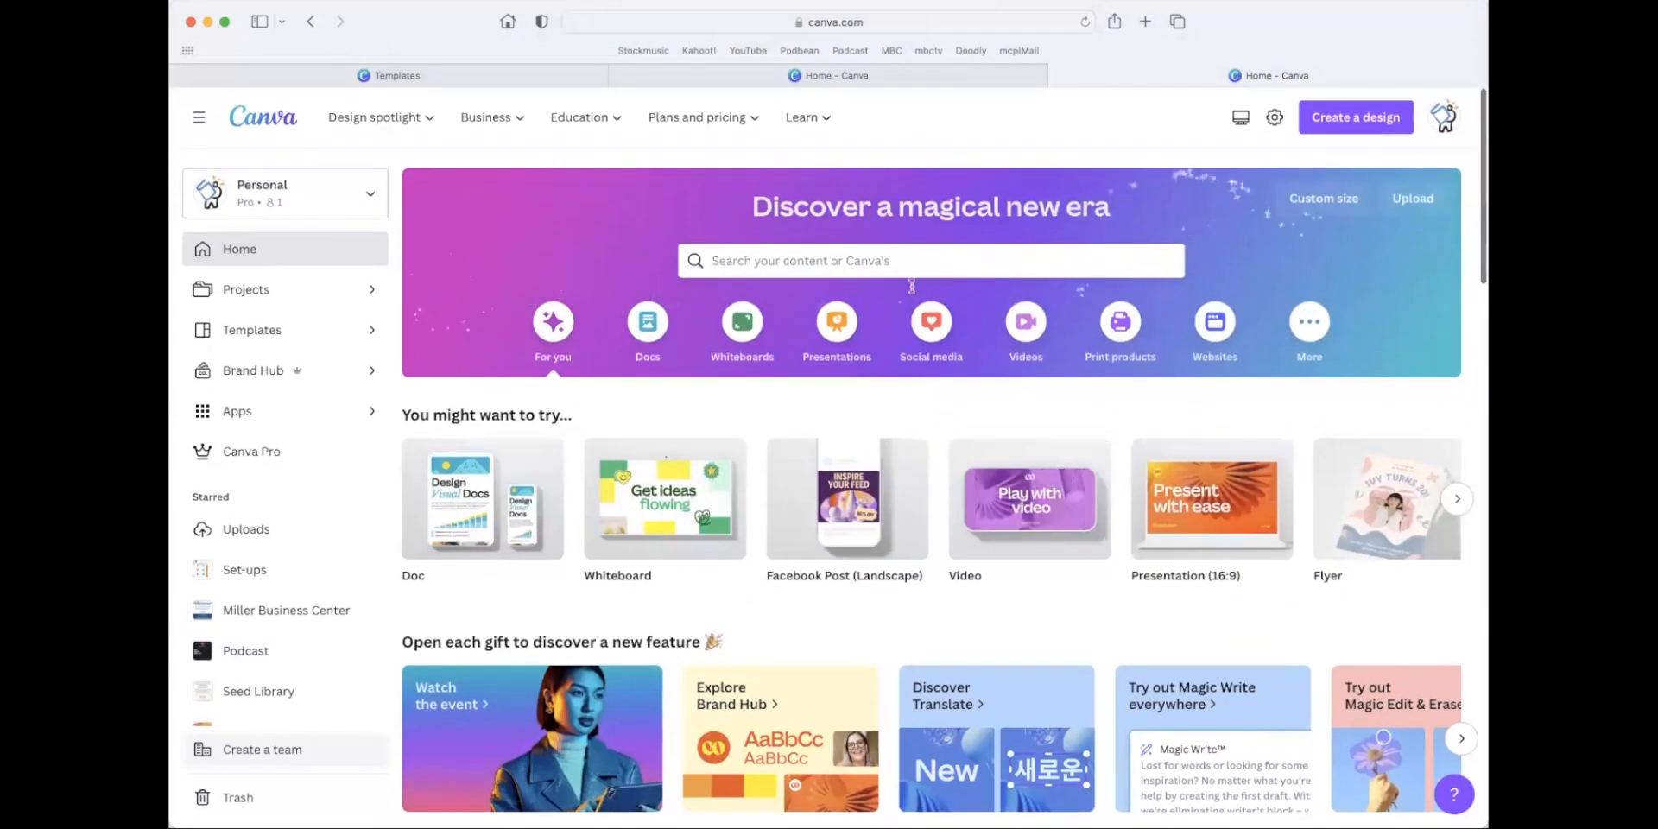
pyautogui.scroll(-2, 615, 736)
pyautogui.scroll(-2, 615, 736)
pyautogui.click(565, 748)
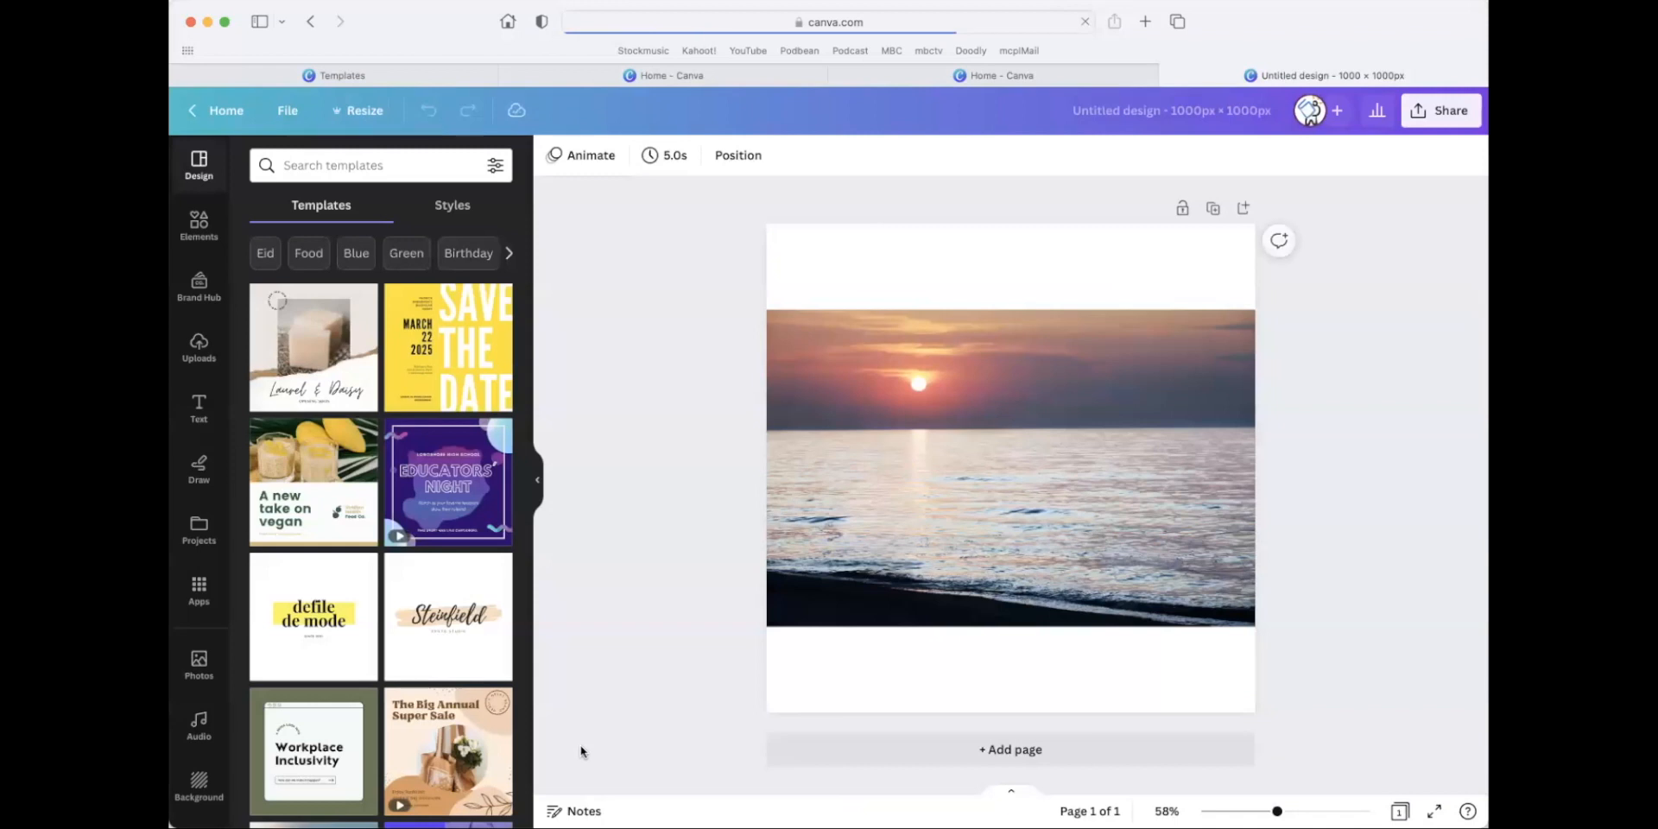
# Replace the beach photo with the pink photo of hands cutting a dessert, enlarged to nearly the page's full height.
pyautogui.click(1190, 349)
pyautogui.press('Delete')
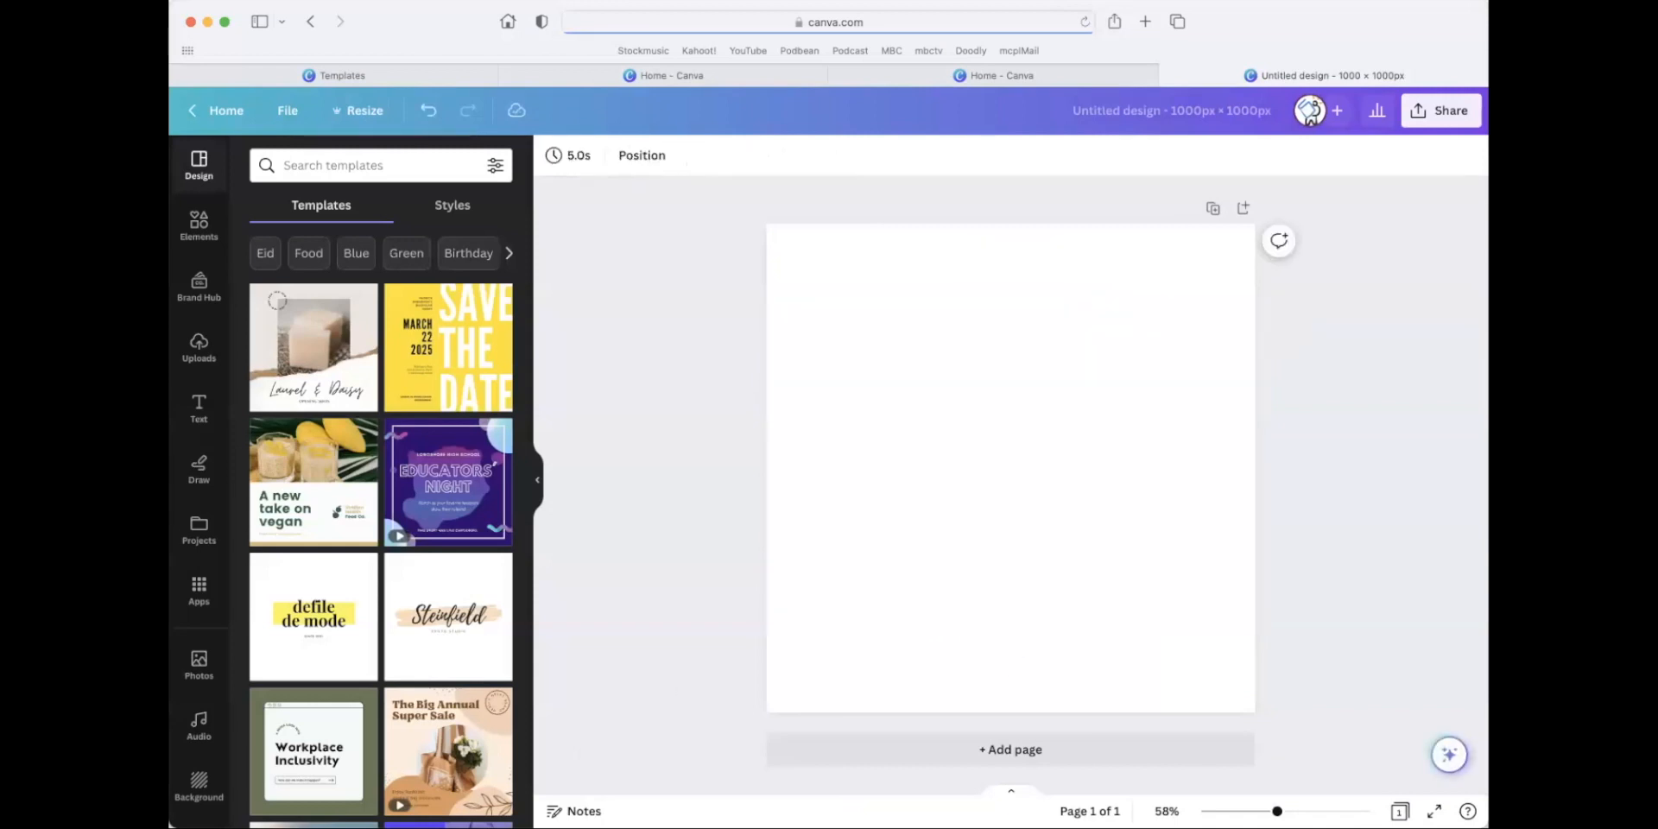
pyautogui.click(199, 226)
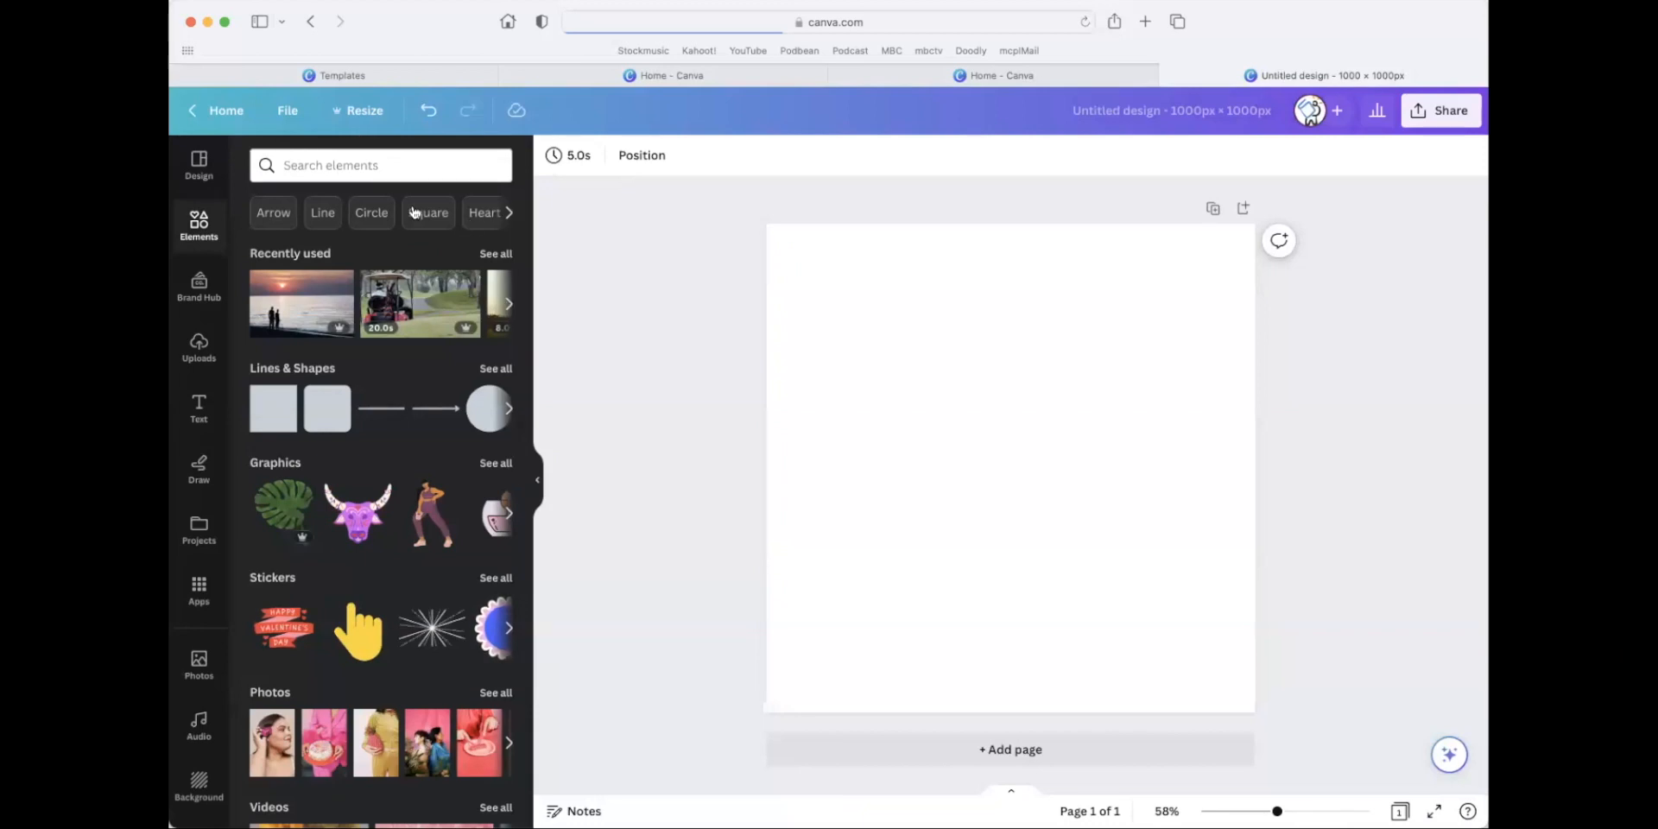
pyautogui.scroll(-3, 415, 413)
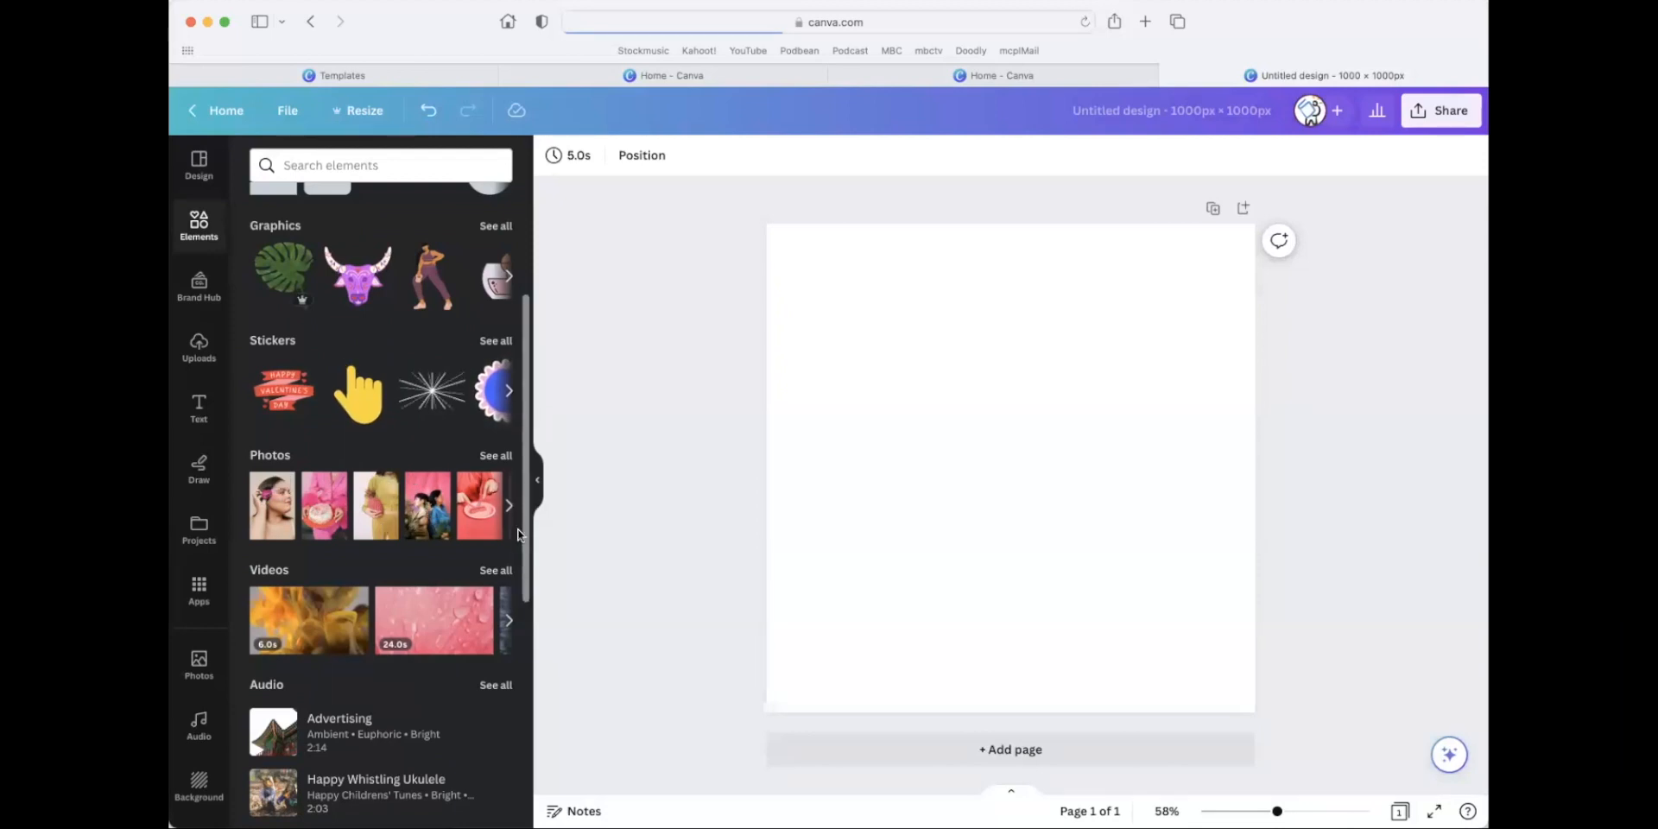
pyautogui.click(486, 519)
pyautogui.moveTo(1143, 664); pyautogui.dragTo(1192, 722)
pyautogui.moveTo(1137, 630); pyautogui.dragTo(1113, 586)
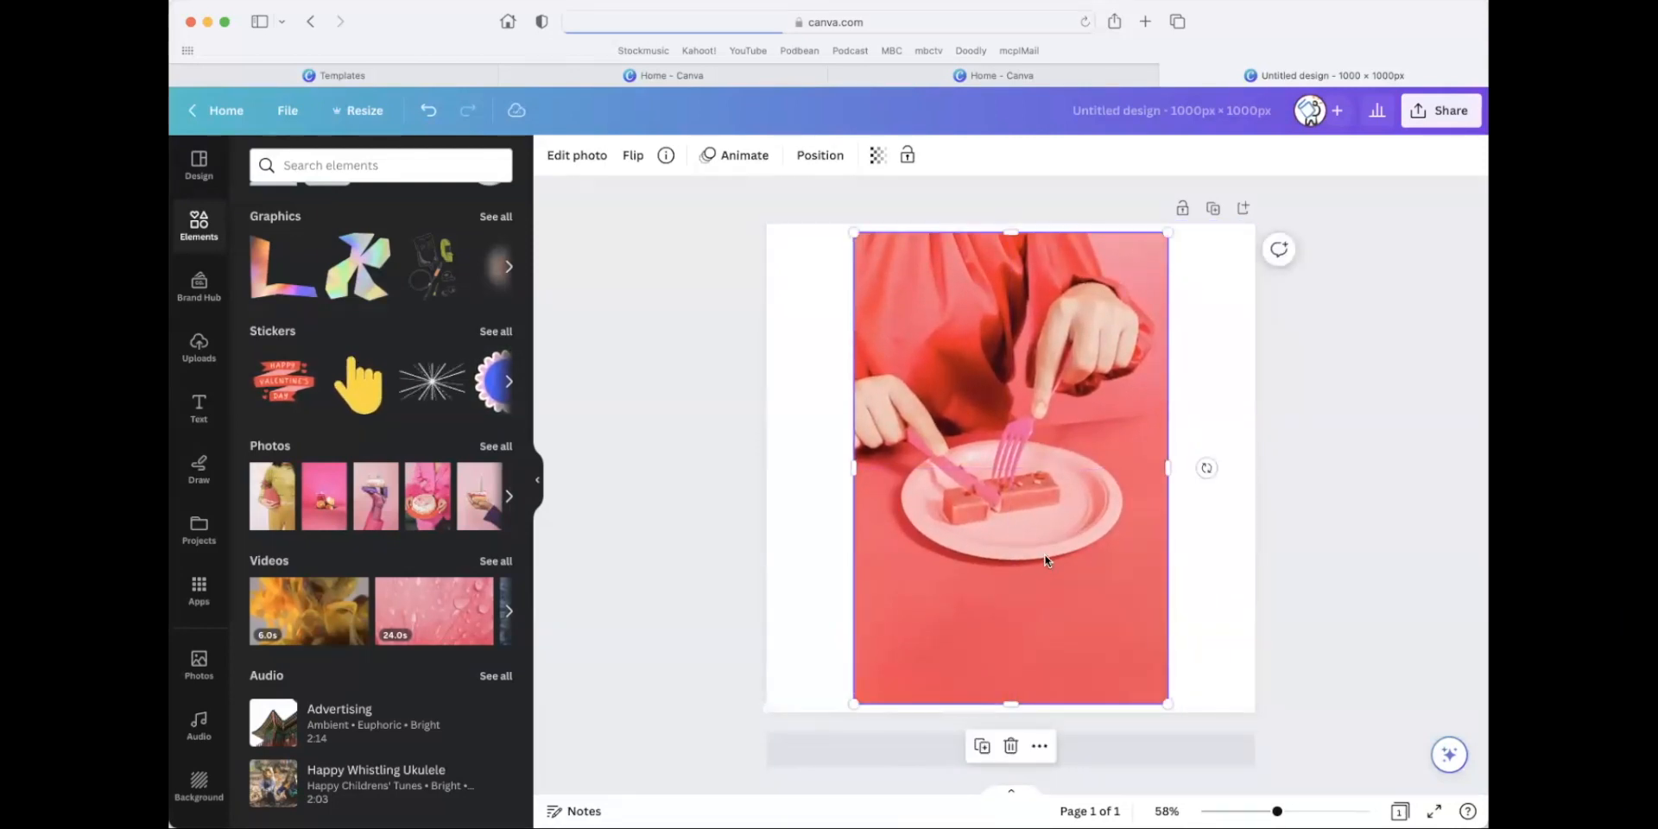
# Erase the two dessert pieces from the plate with the Magic Eraser at brush size 20.
pyautogui.scroll(4, 1011, 471)
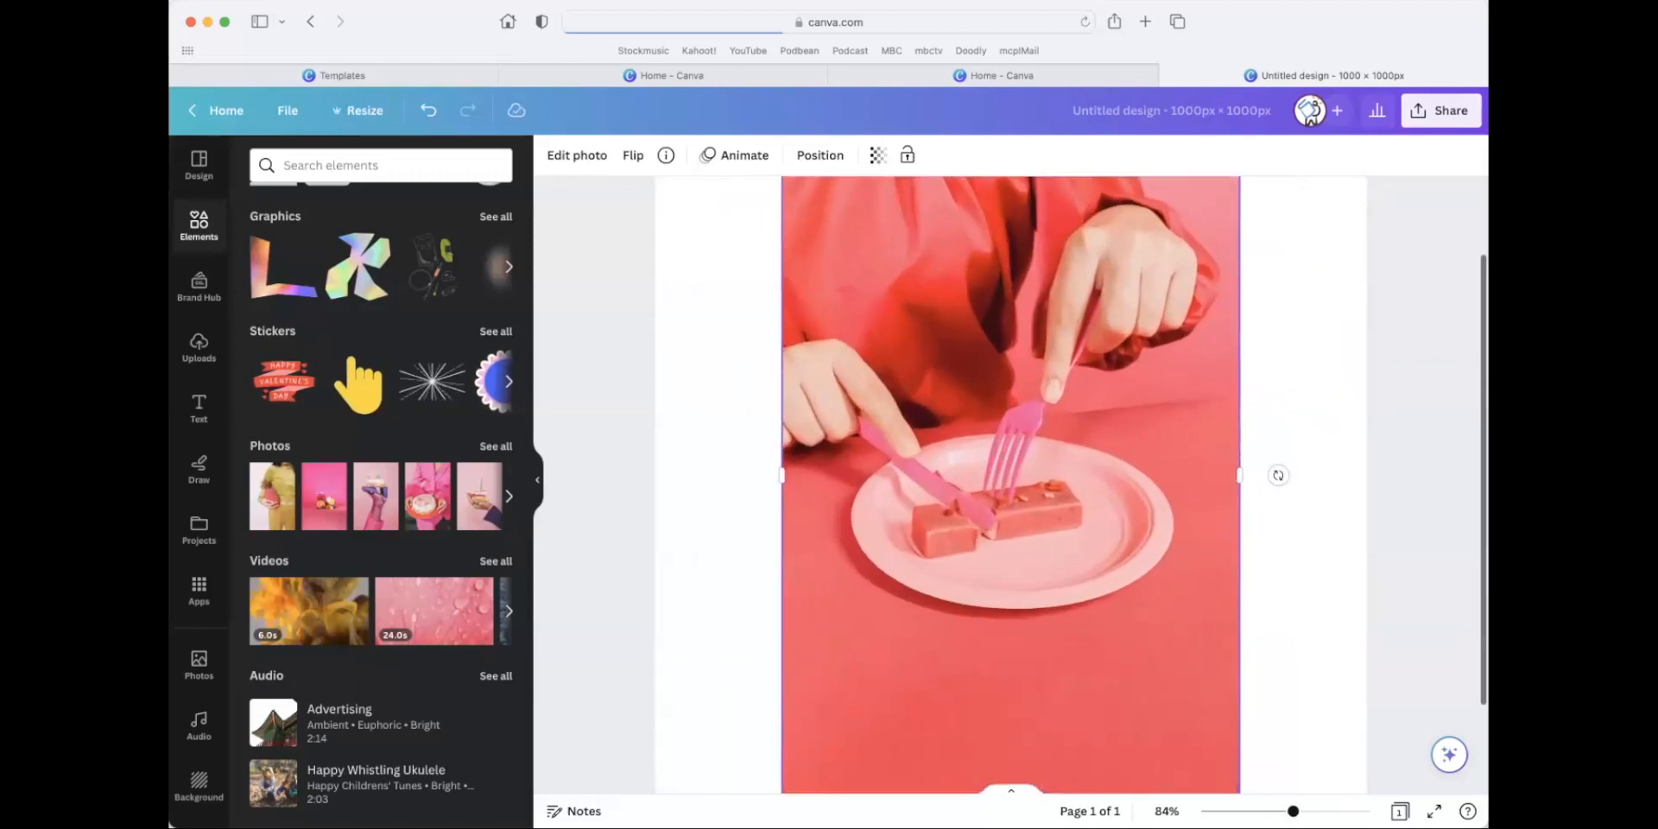
pyautogui.scroll(4, 851, 516)
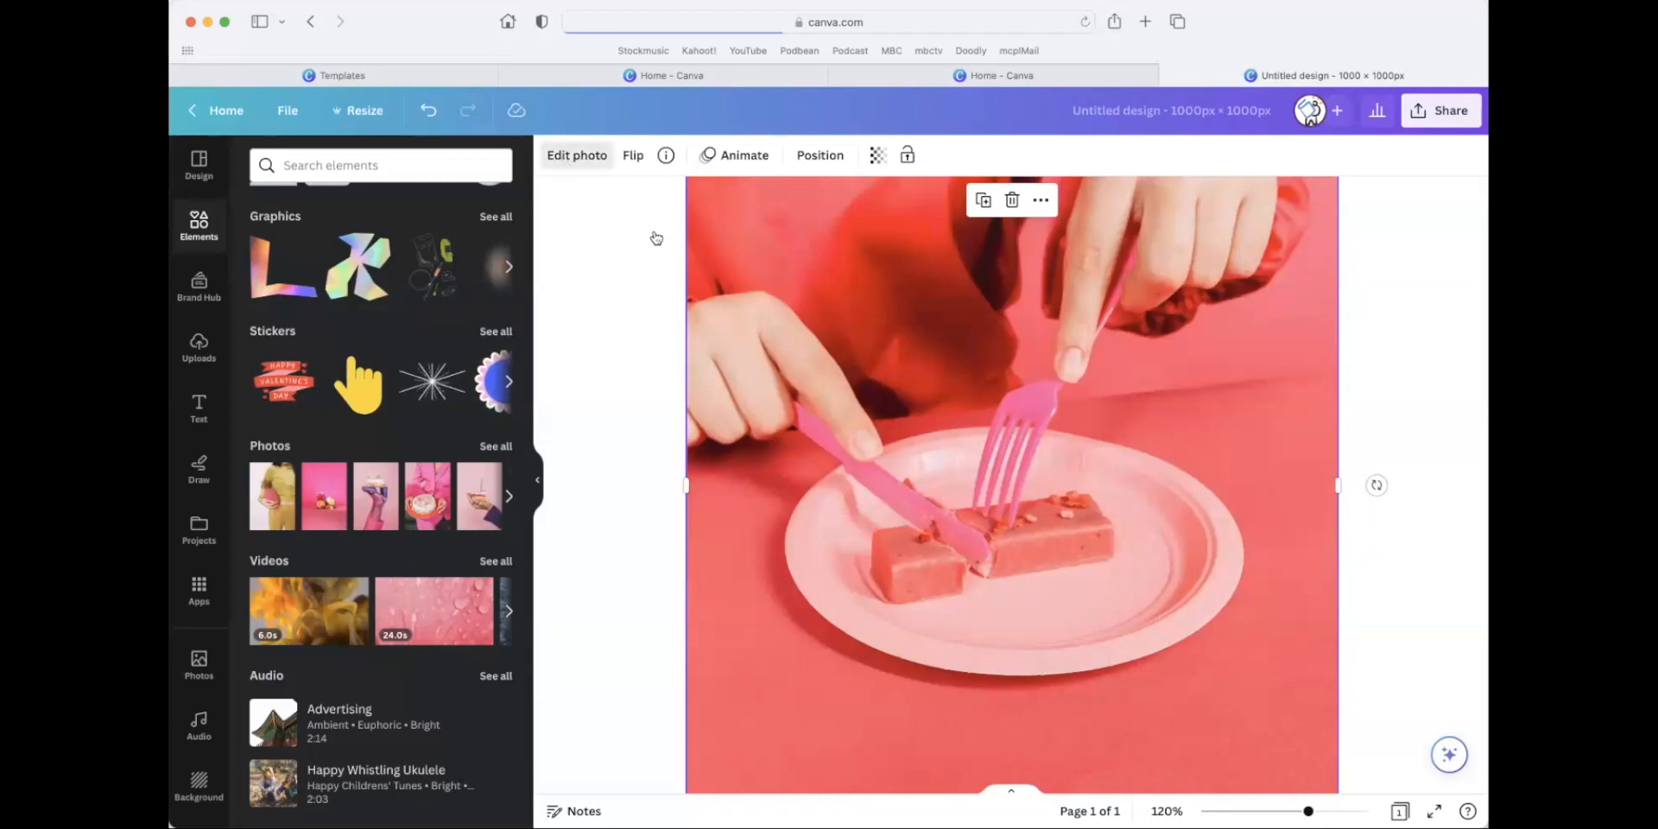
pyautogui.click(577, 155)
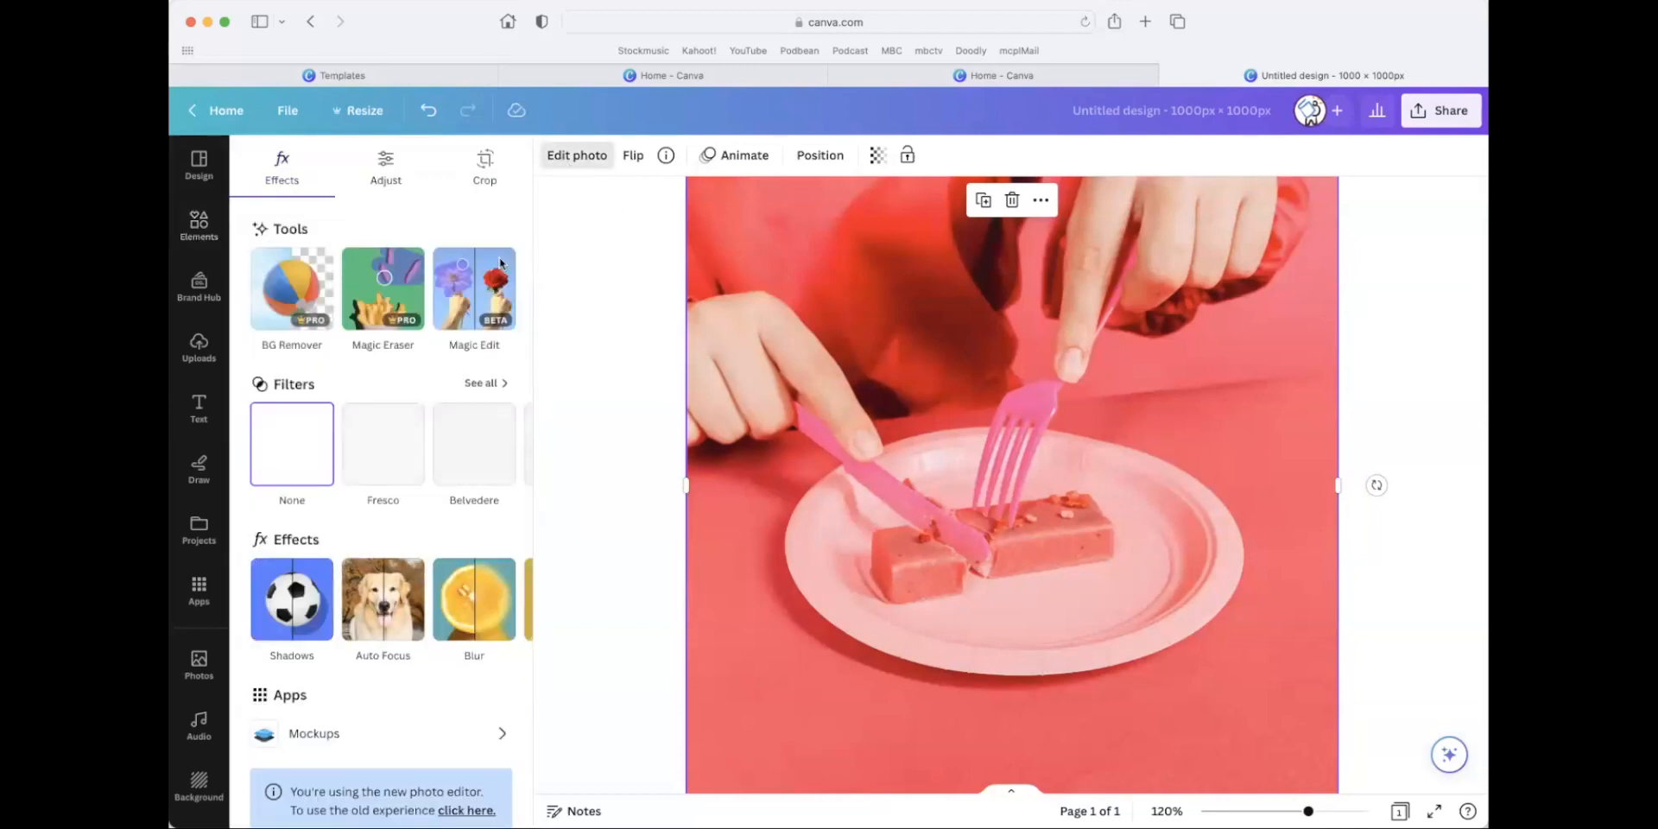
pyautogui.click(388, 292)
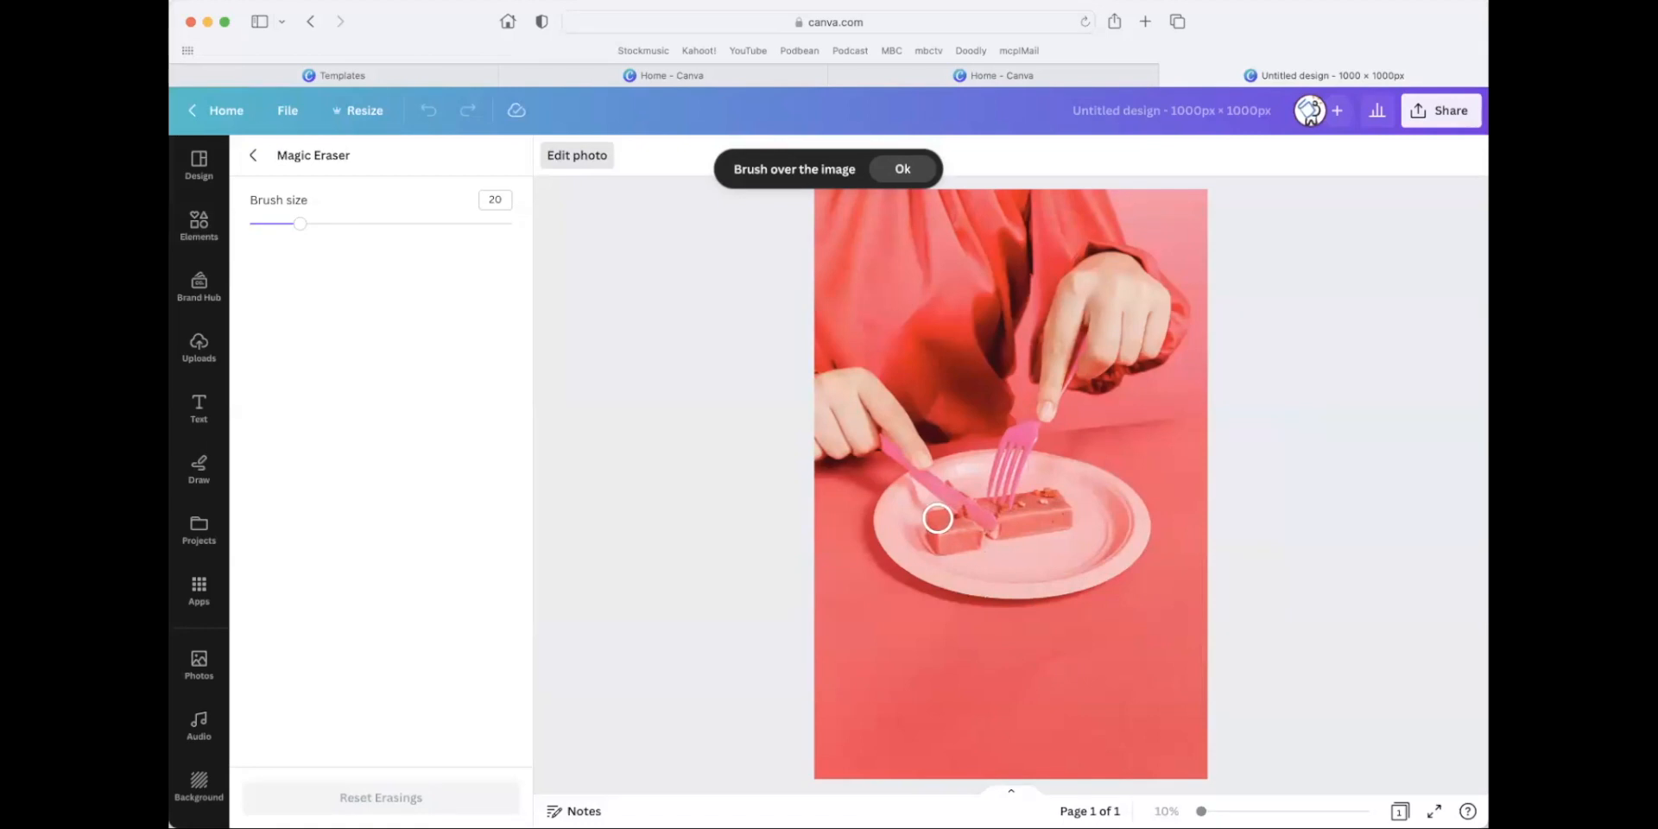
pyautogui.moveTo(942, 520)
pyautogui.mouseDown()
pyautogui.moveTo(966, 547)
pyautogui.moveTo(938, 530)
pyautogui.mouseUp()
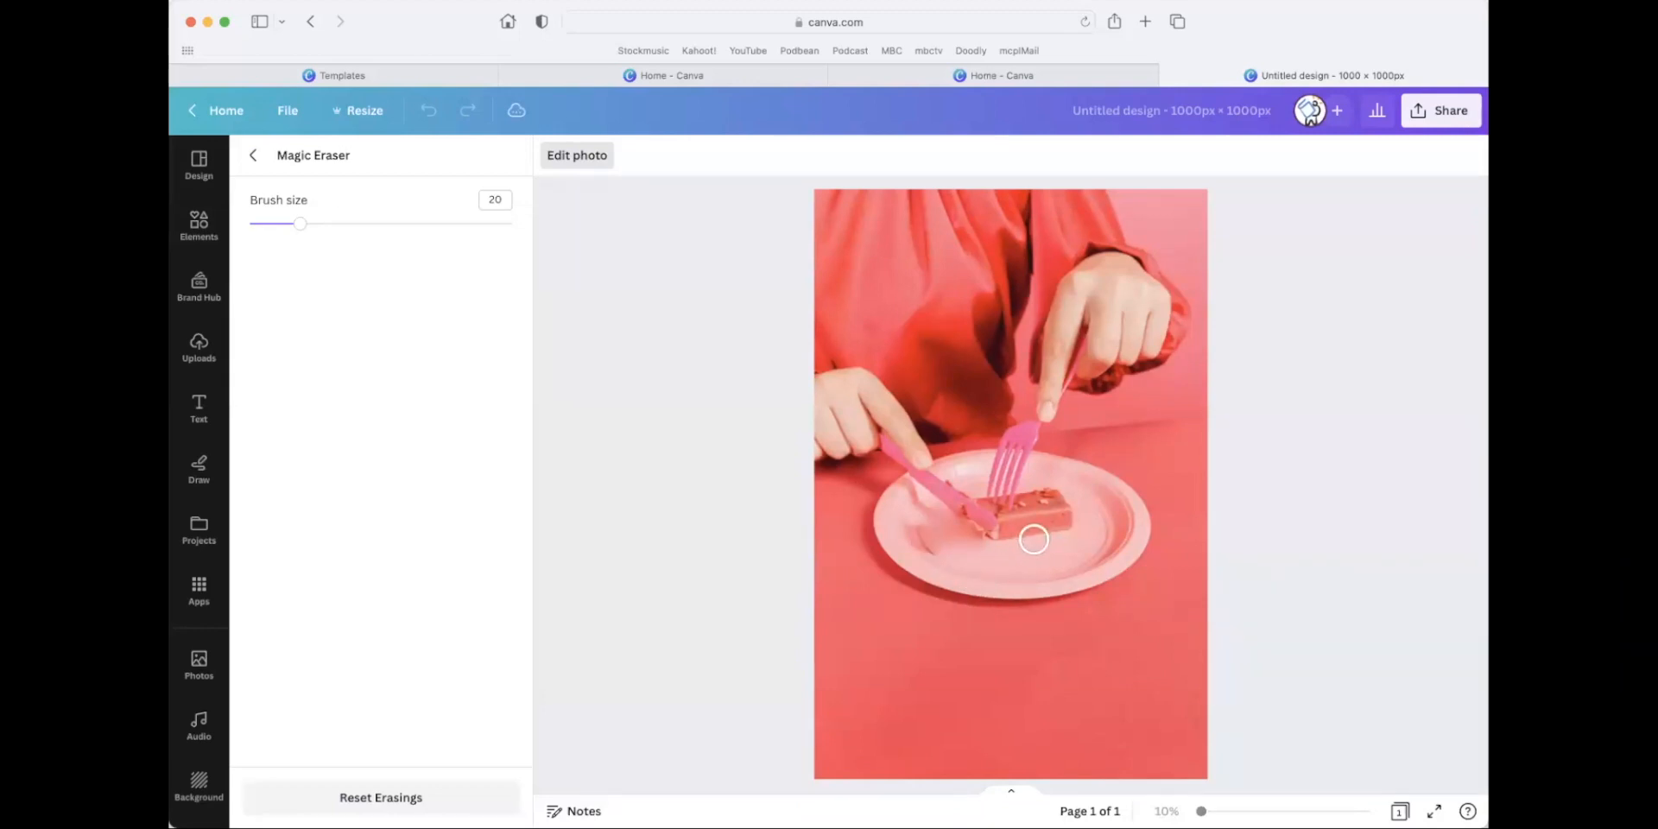
pyautogui.moveTo(1002, 541)
pyautogui.mouseDown()
pyautogui.moveTo(1037, 500)
pyautogui.moveTo(1059, 510)
pyautogui.moveTo(1043, 522)
pyautogui.mouseUp()
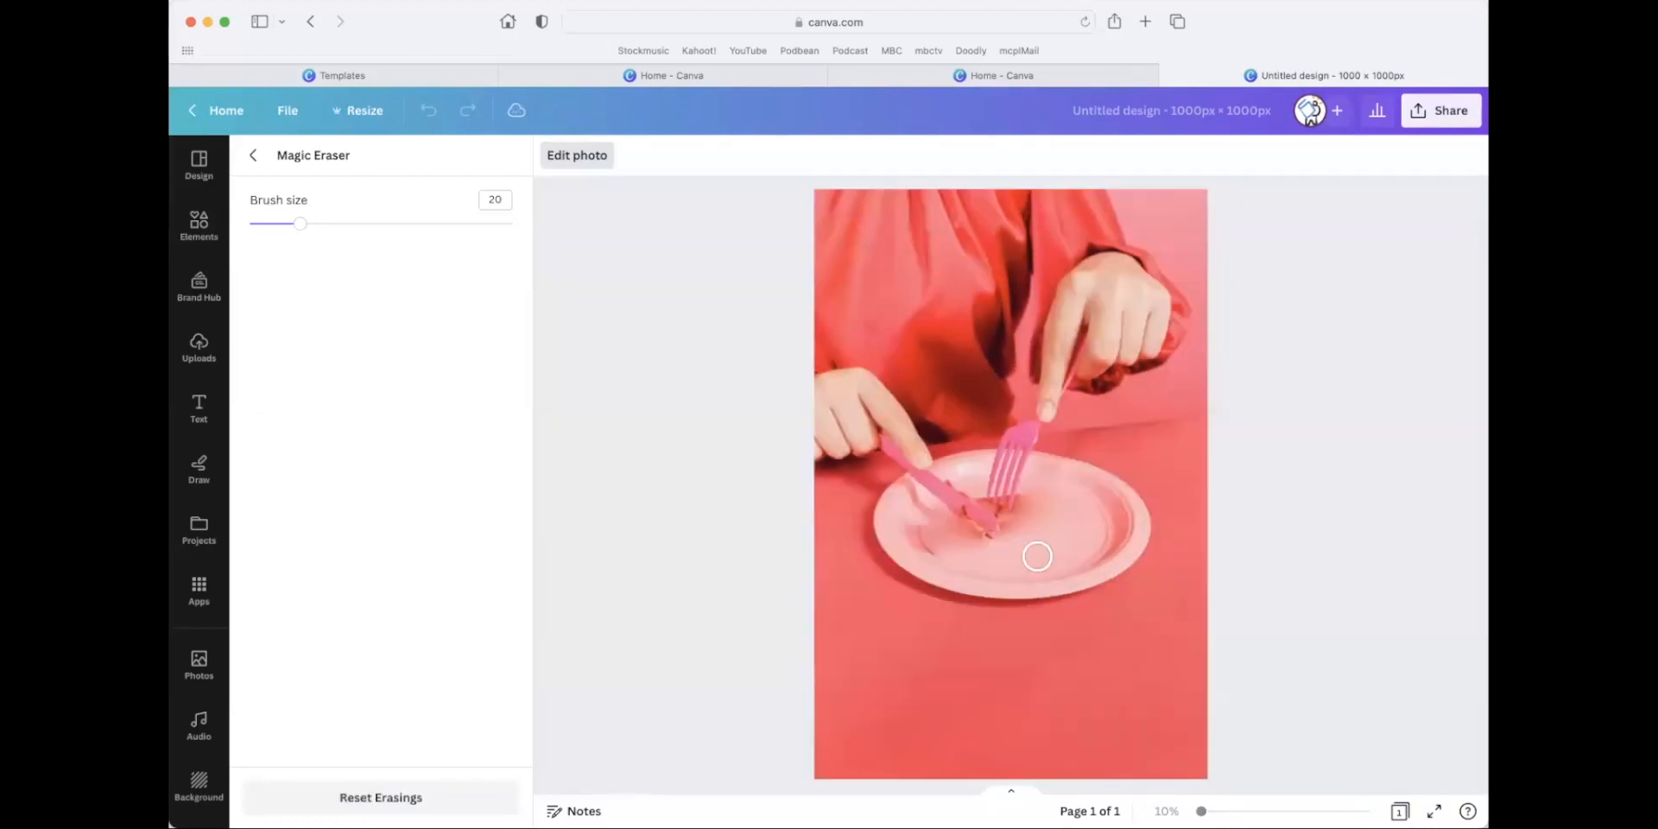
pyautogui.click(995, 548)
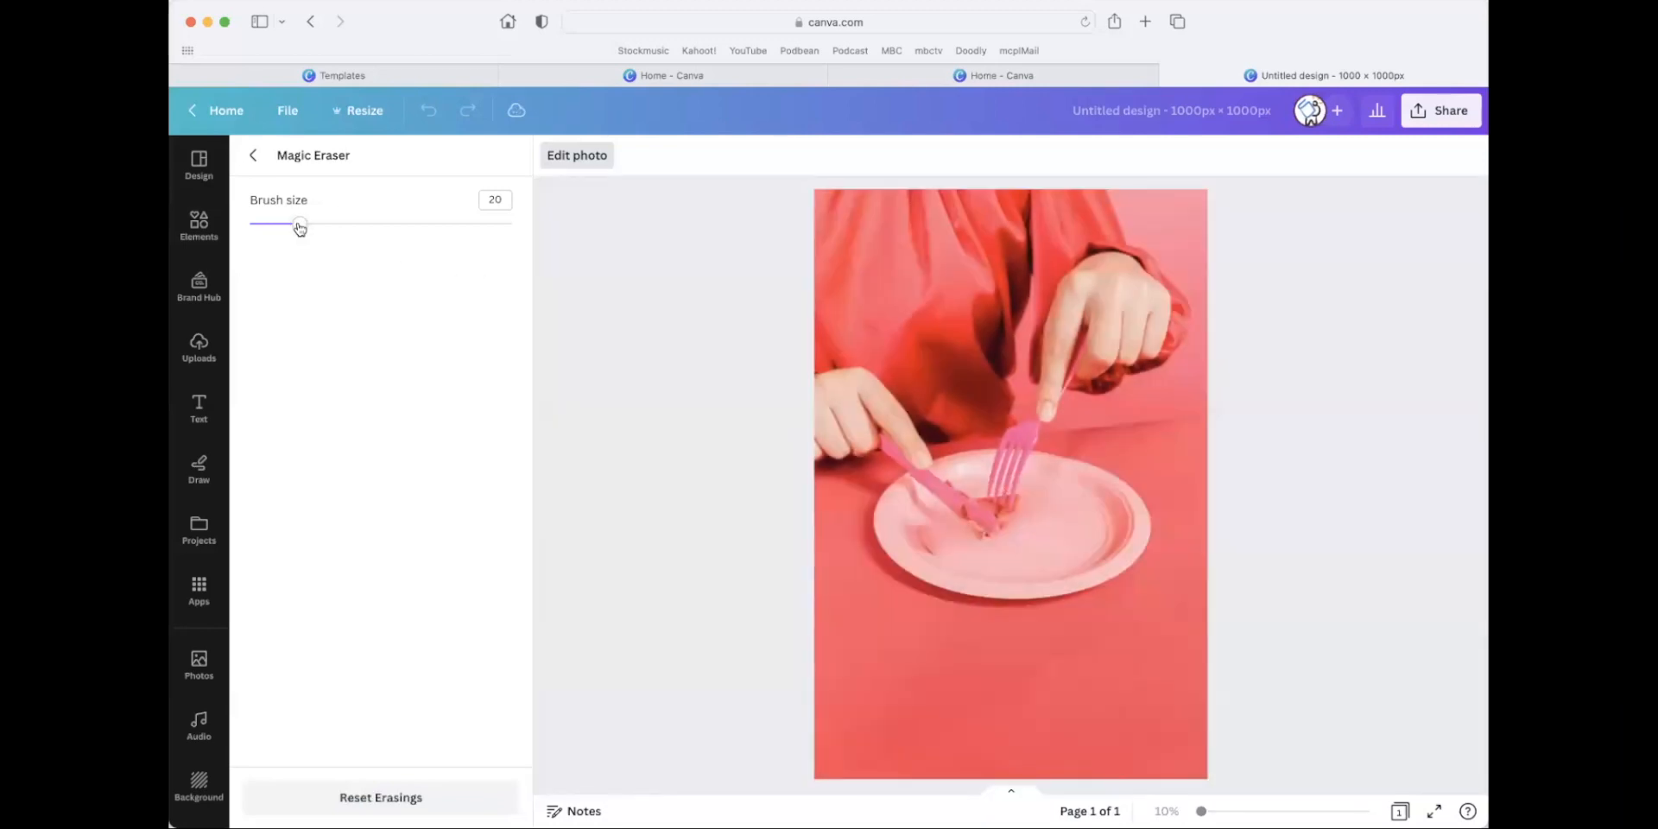
# Set the Magic Eraser brush size to 7, brush over the dessert remnants between the knife and fork, and leave the eraser.
pyautogui.moveTo(300, 227); pyautogui.dragTo(265, 223)
pyautogui.moveTo(995, 507); pyautogui.dragTo(1015, 520)
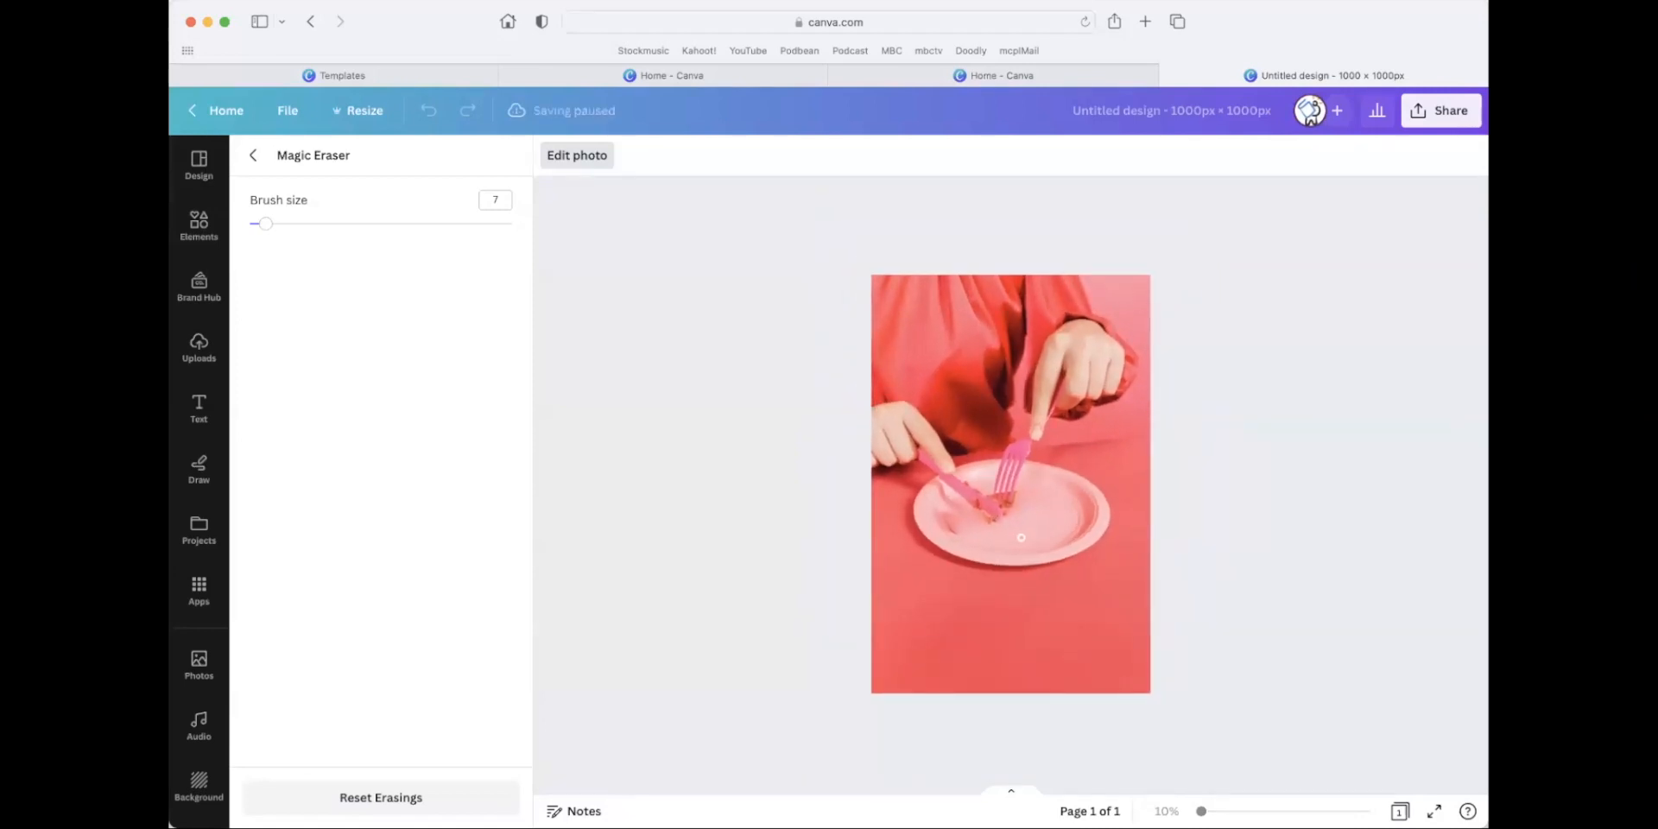
pyautogui.click(253, 155)
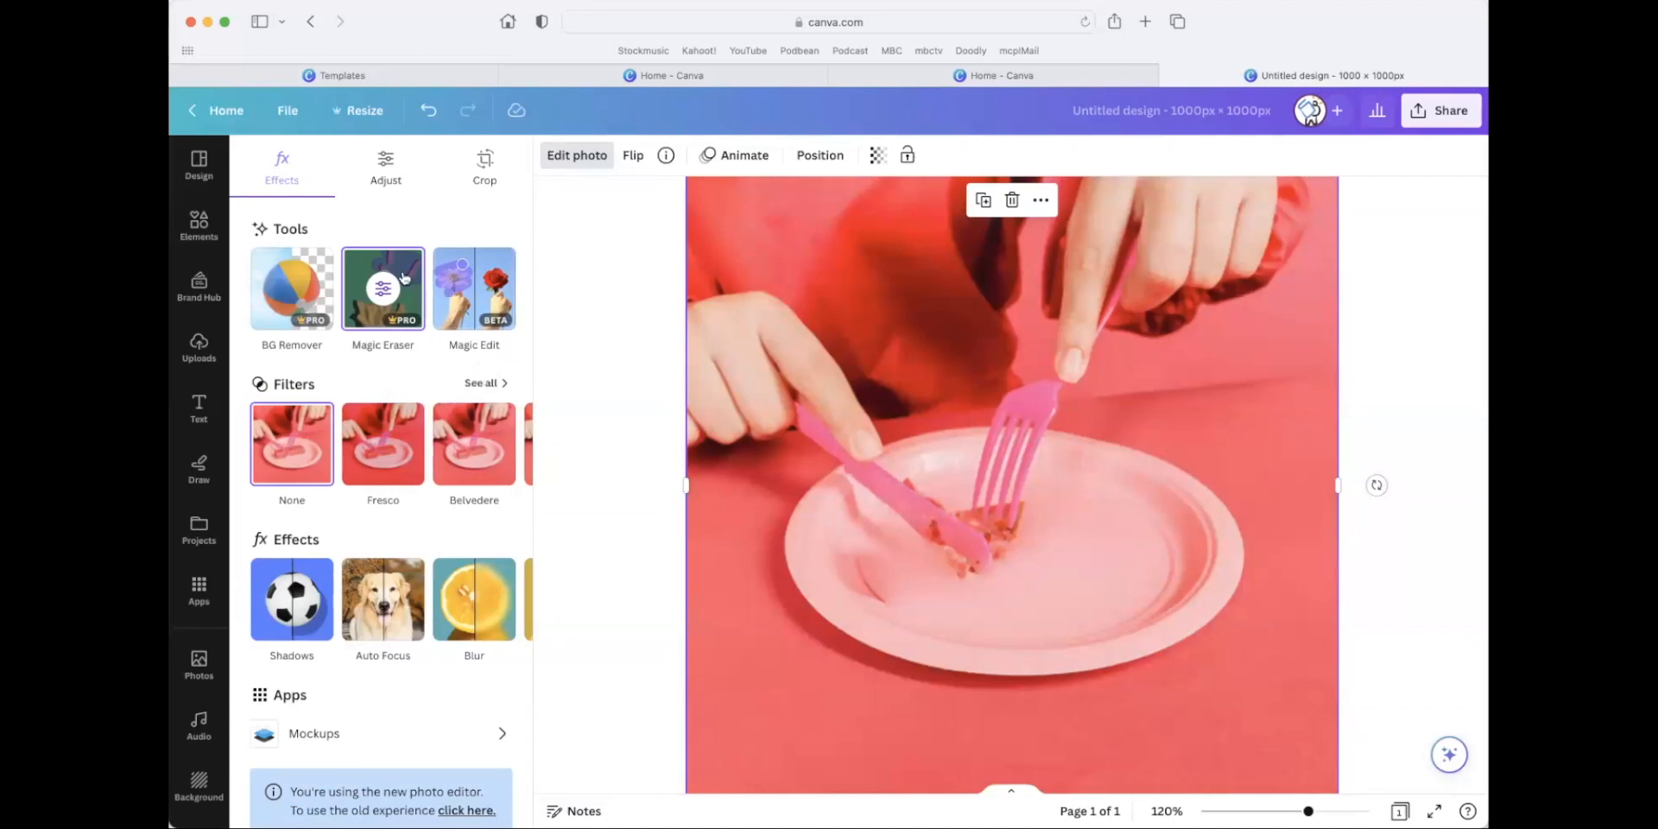
pyautogui.scroll(-1, 426, 354)
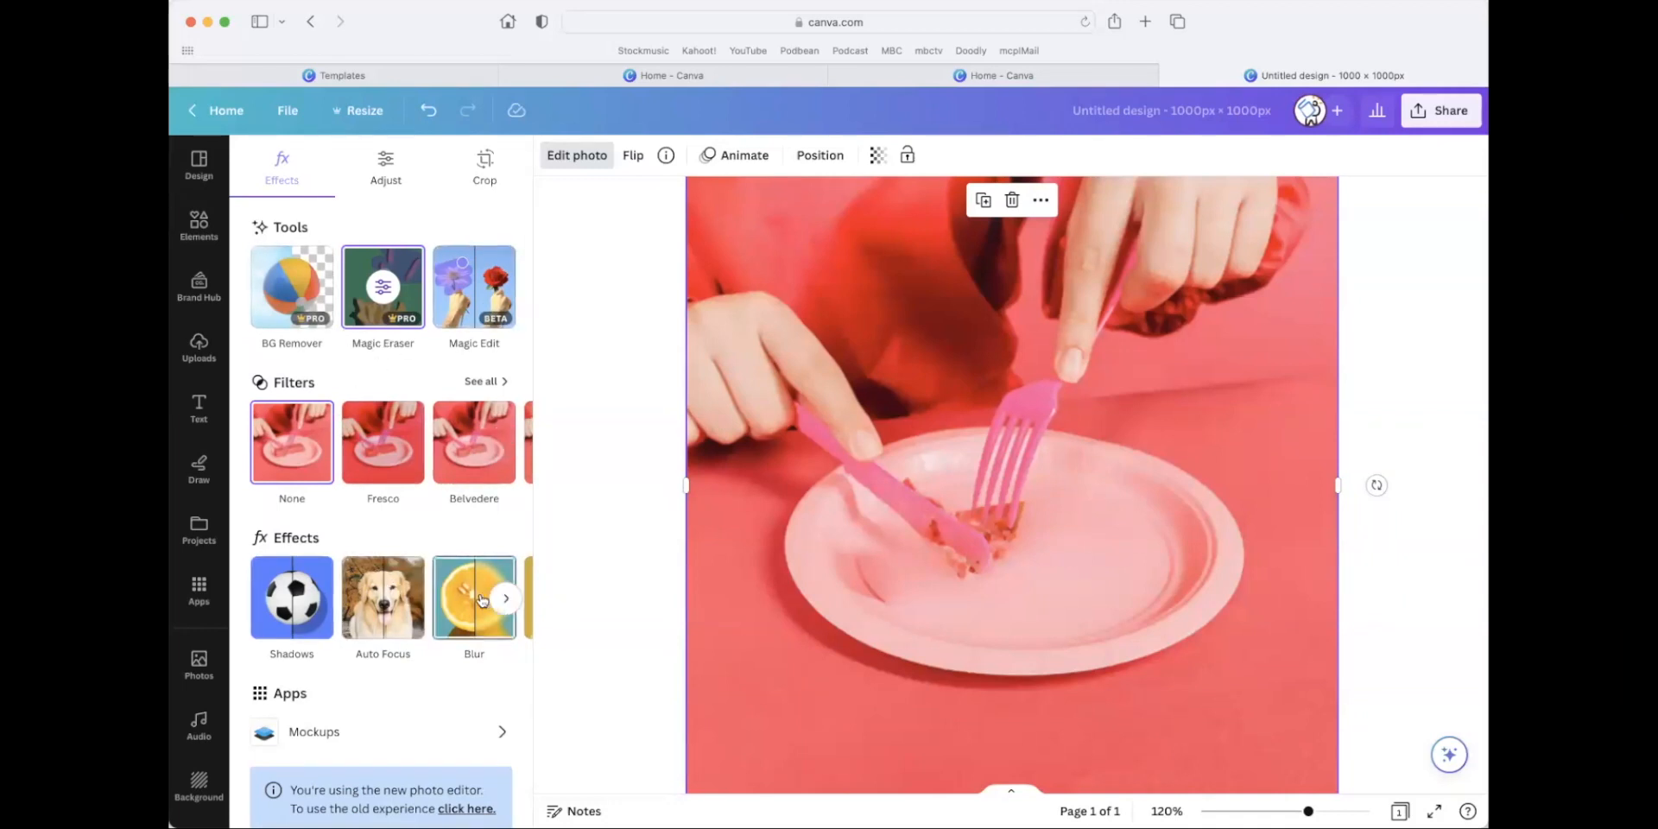
pyautogui.click(506, 598)
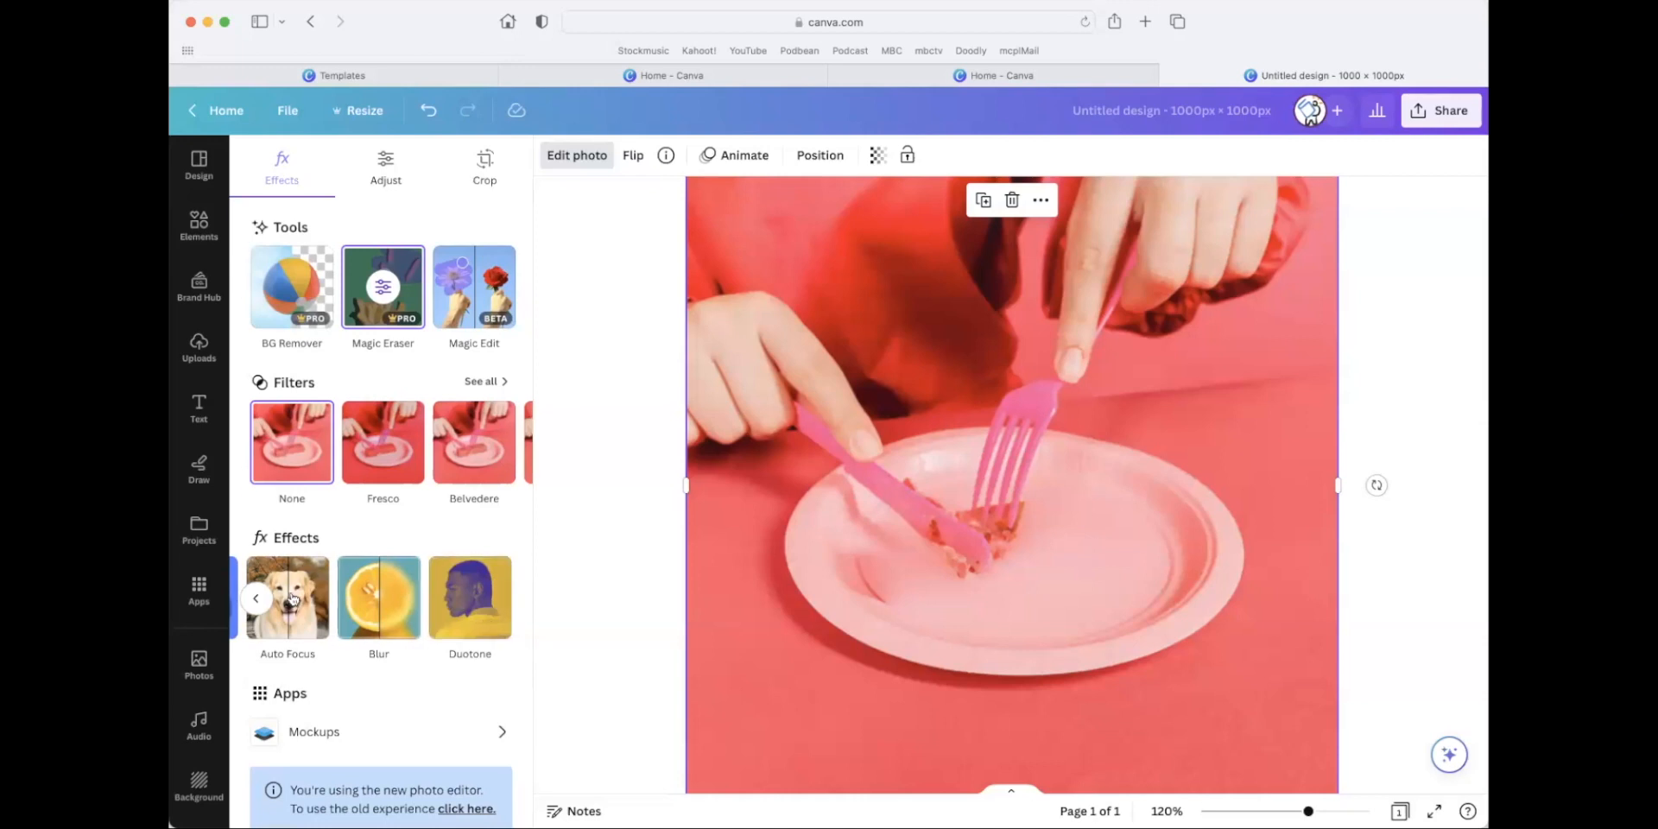
pyautogui.click(256, 600)
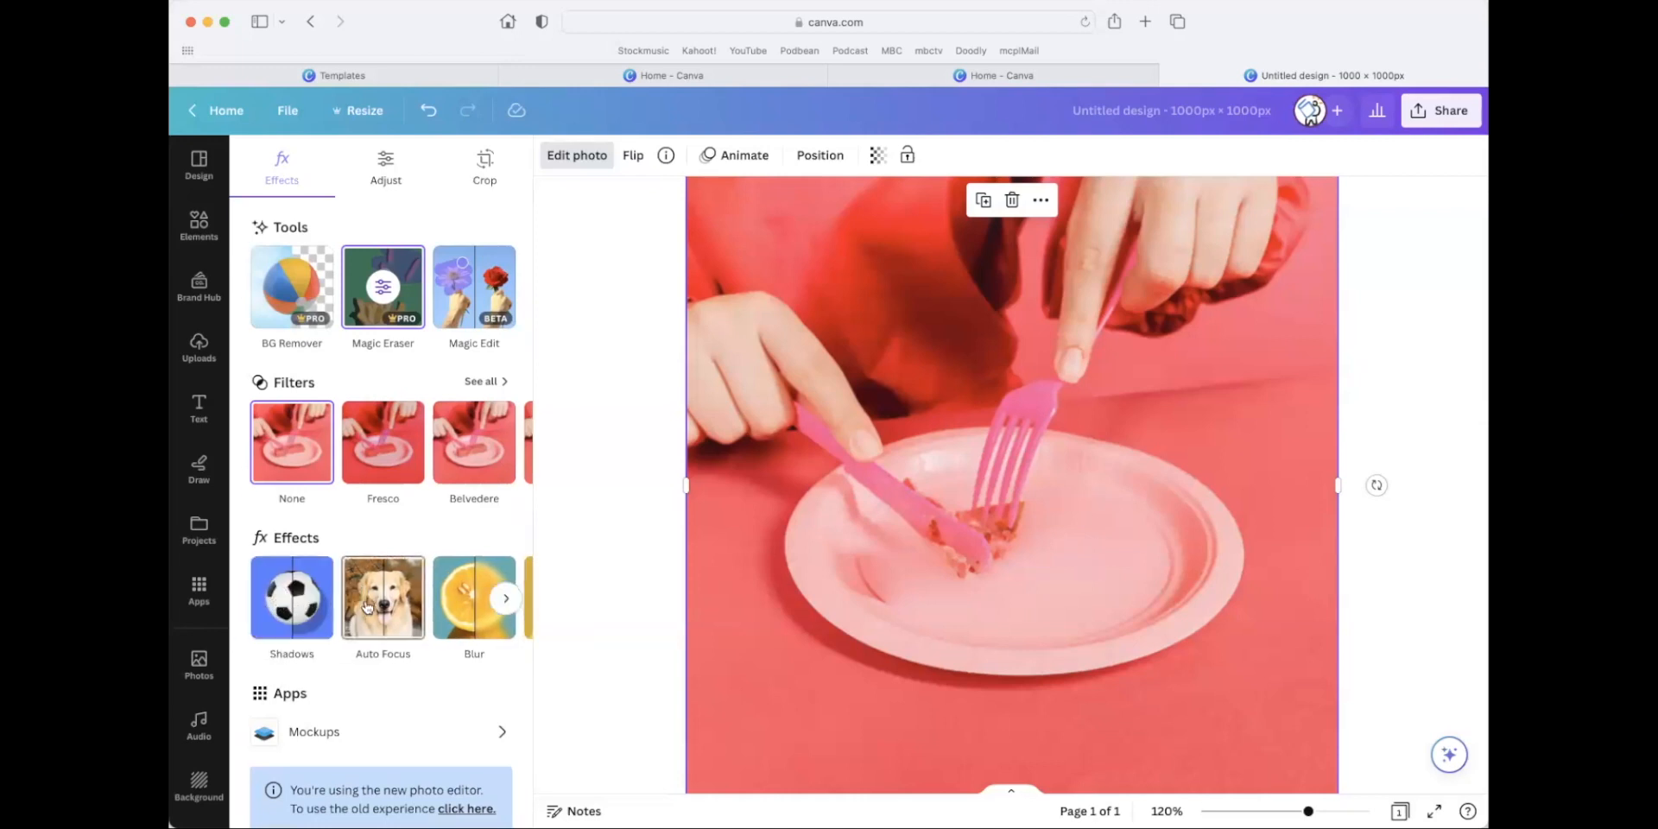
# Return to the home page and open the Text to Image introduction from the Apps page.
pyautogui.click(217, 121)
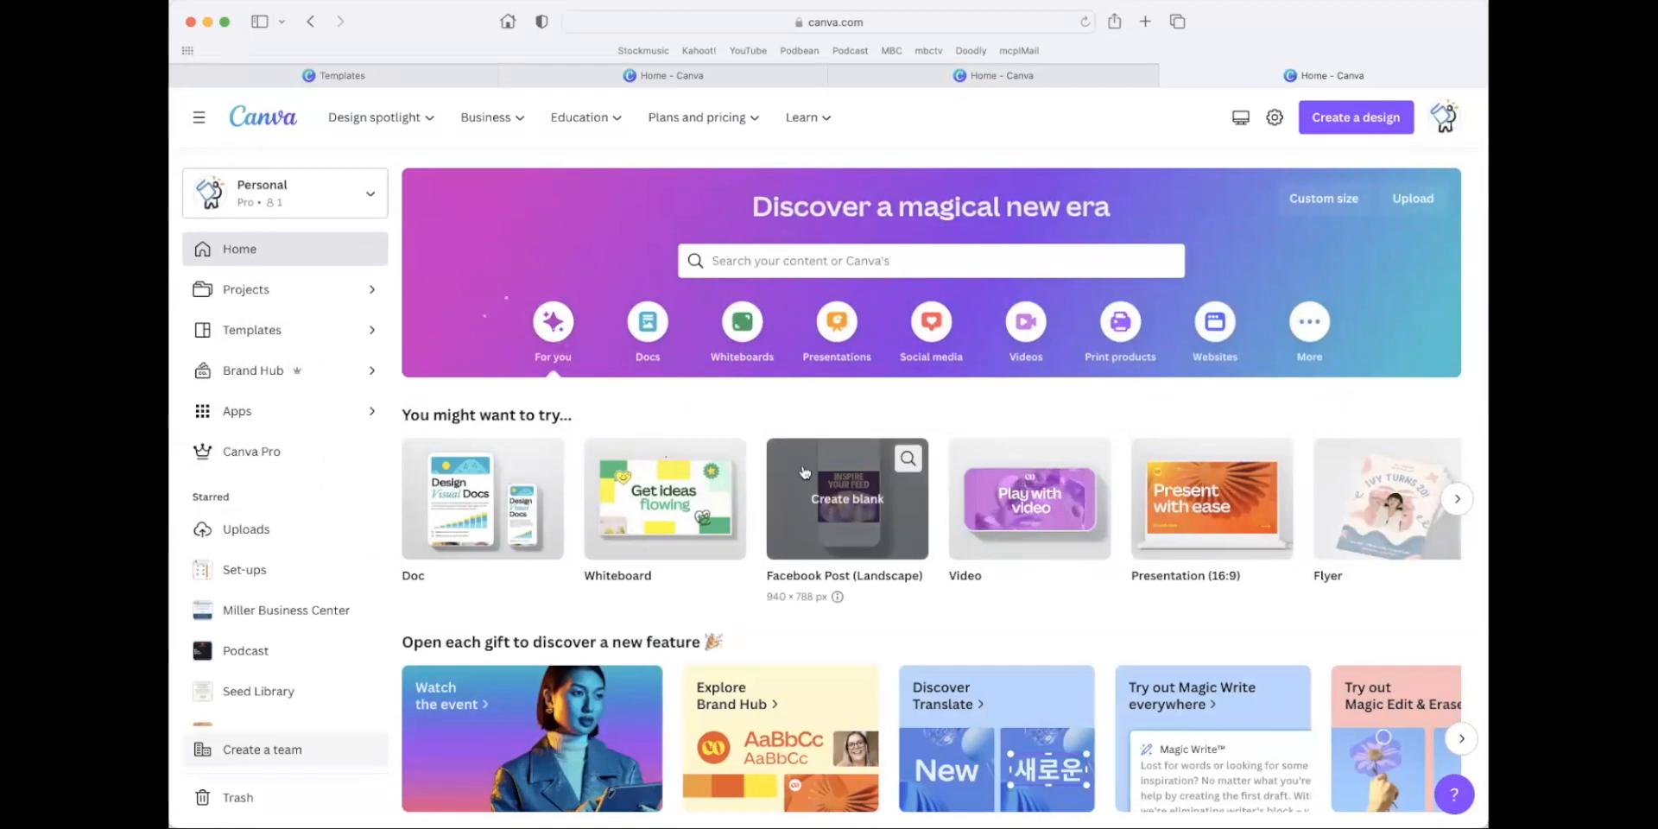
pyautogui.scroll(-3, 797, 451)
pyautogui.scroll(-5, 795, 452)
pyautogui.scroll(10, 796, 452)
pyautogui.scroll(1, 800, 459)
pyautogui.scroll(-15, 801, 460)
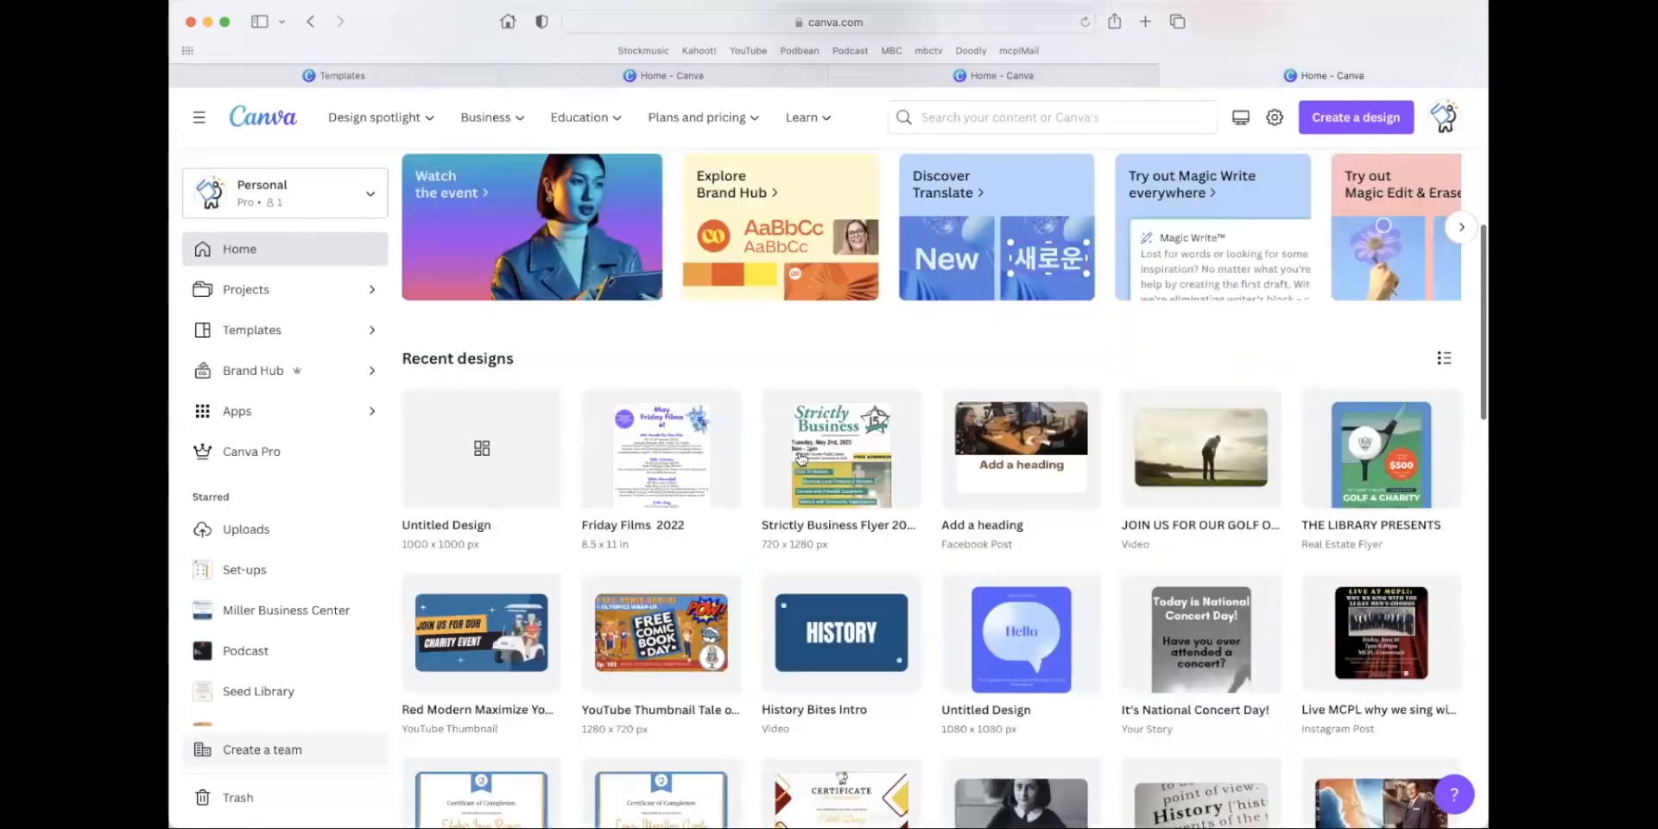
pyautogui.scroll(10, 798, 445)
pyautogui.scroll(6, 798, 446)
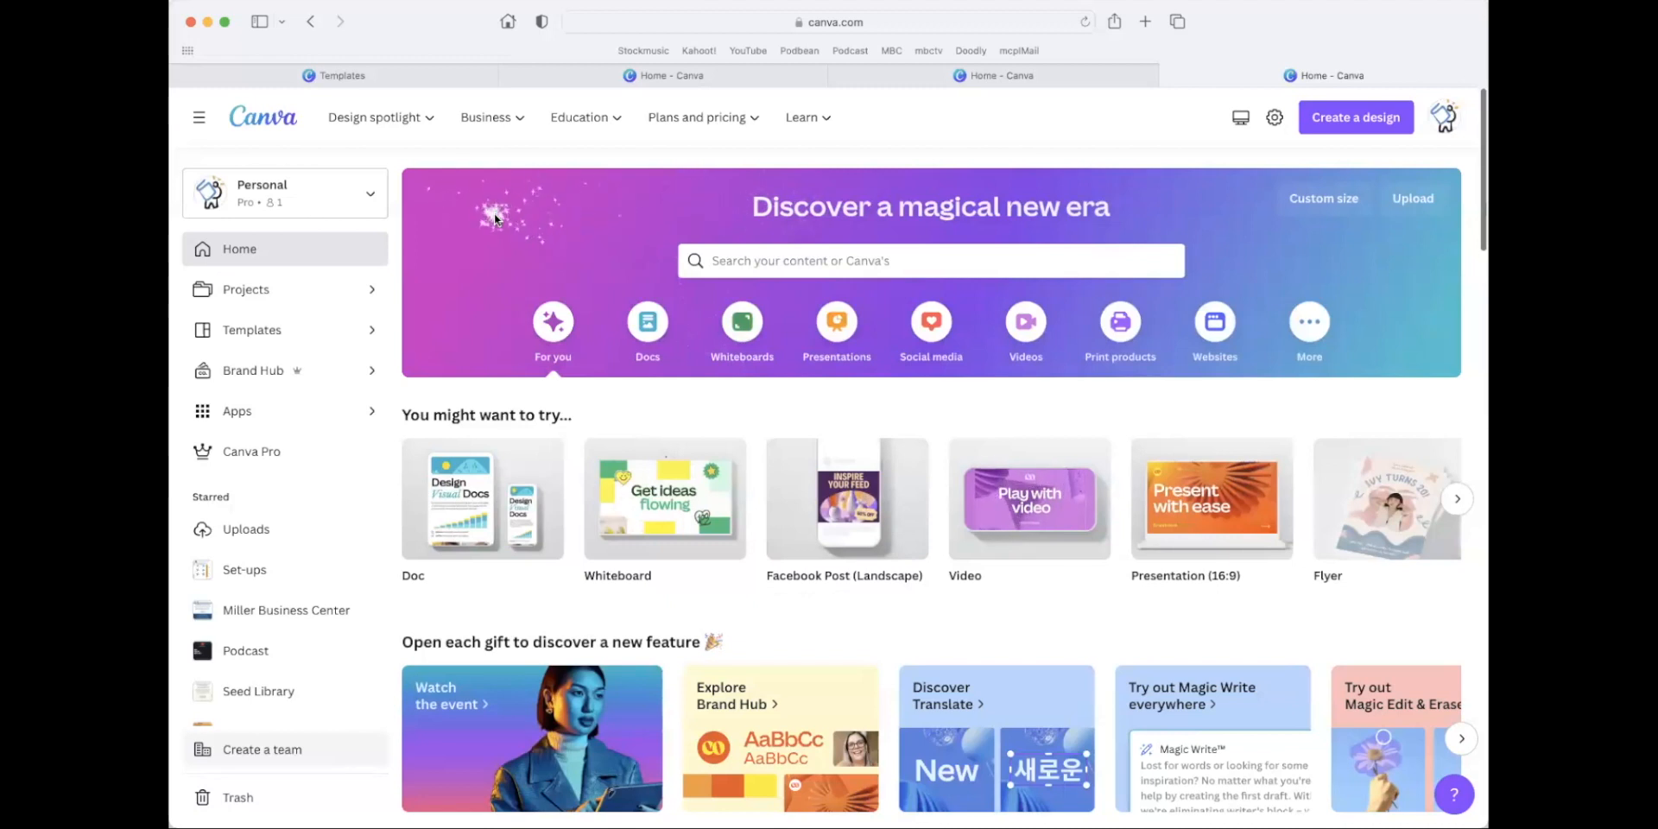
pyautogui.click(276, 420)
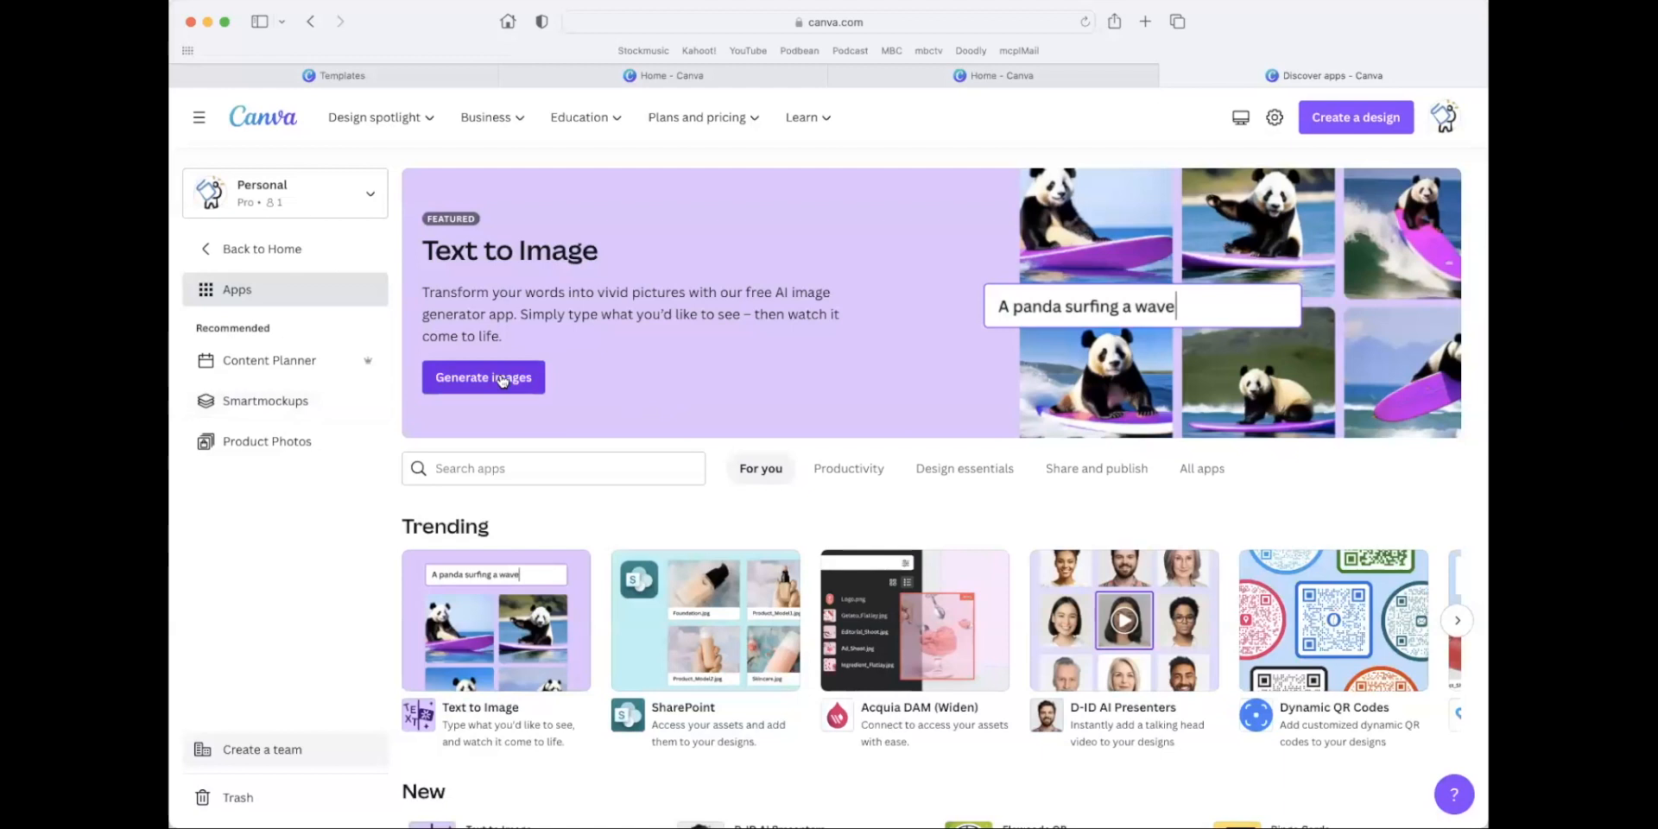
pyautogui.click(503, 381)
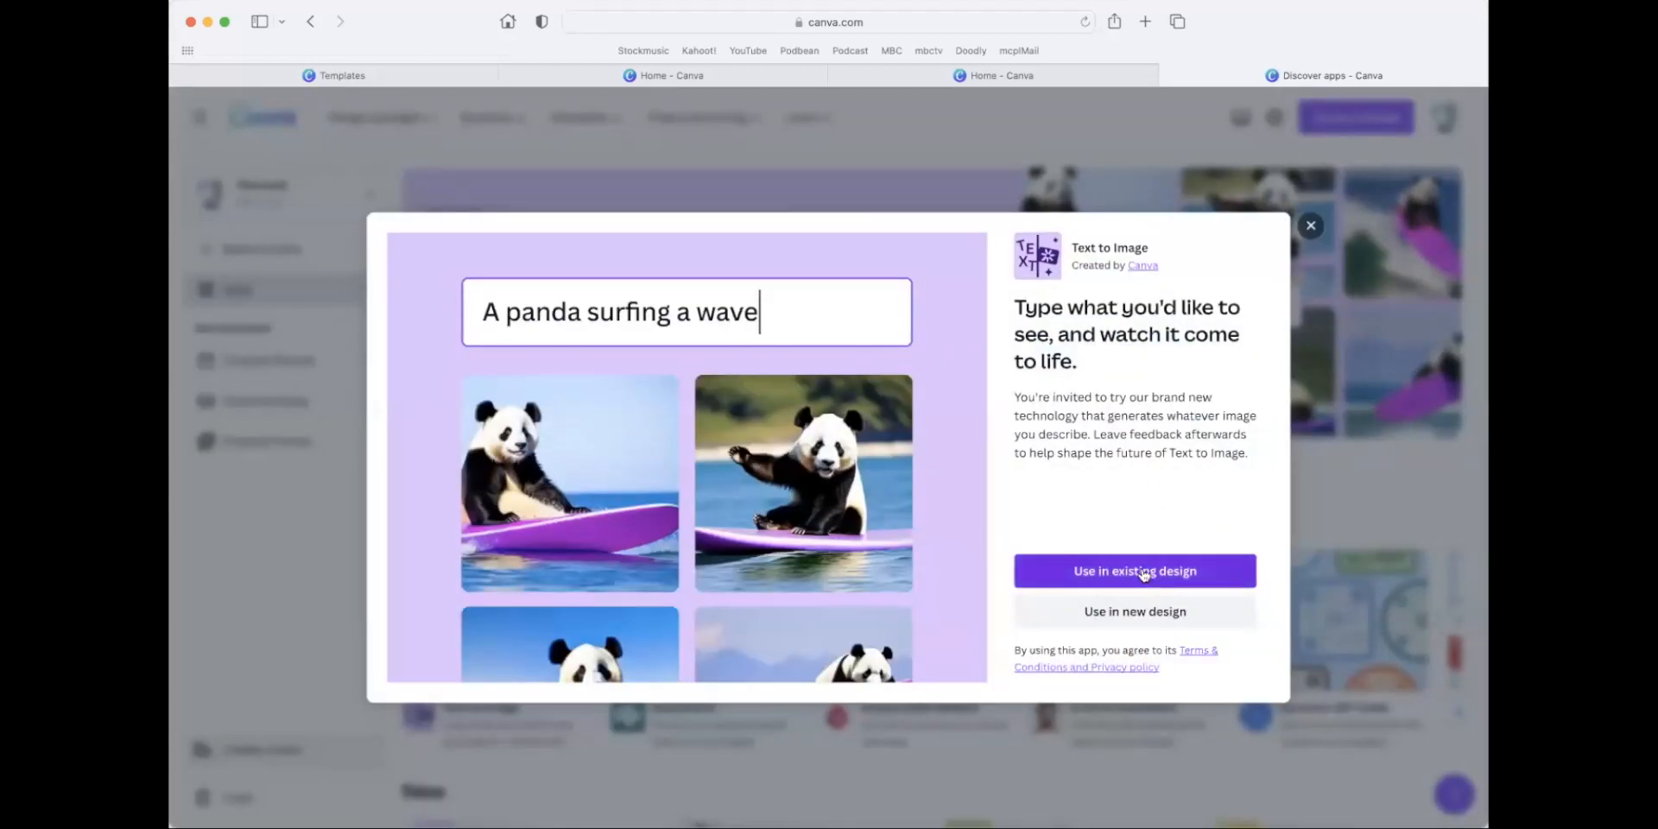
# Search the new-design types for Text to Image with the phrase "bear eating a car".
pyautogui.click(1177, 609)
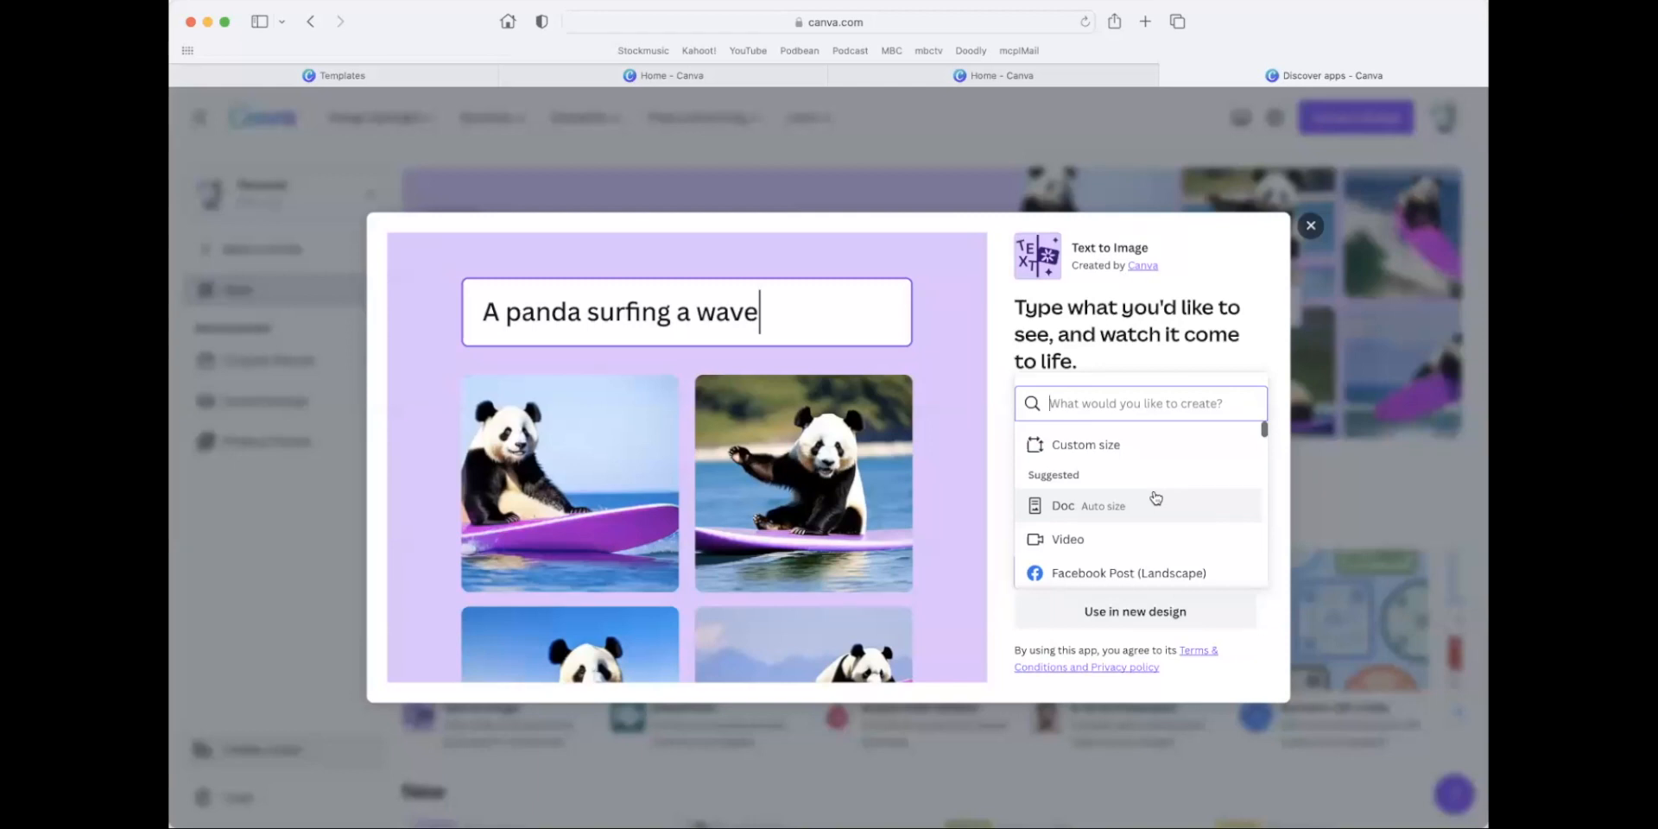
pyautogui.write('bear')
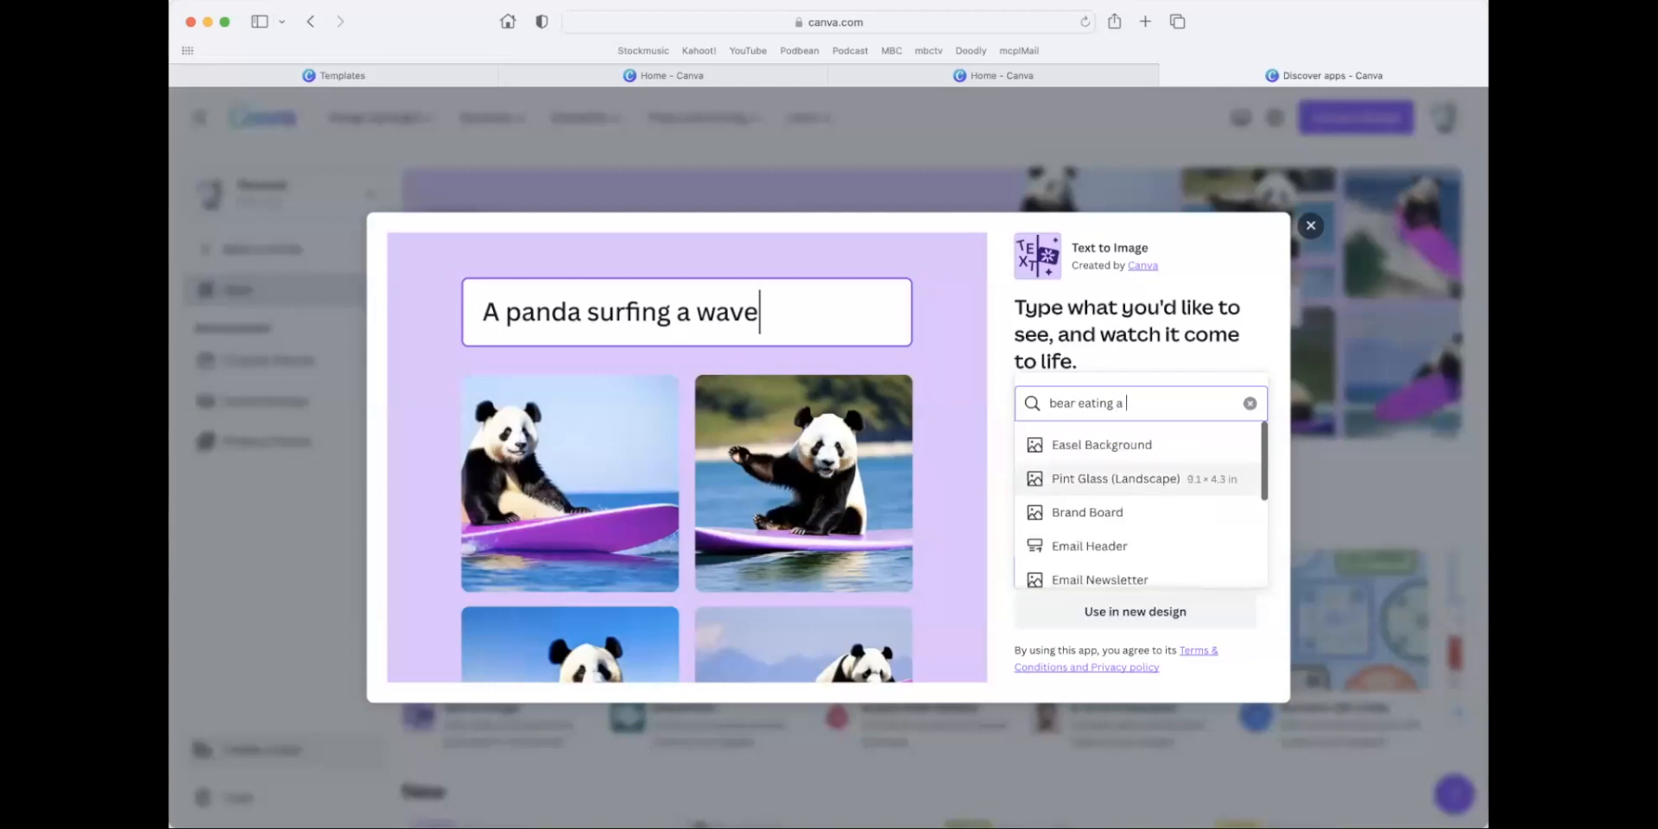
pyautogui.write('eating a car')
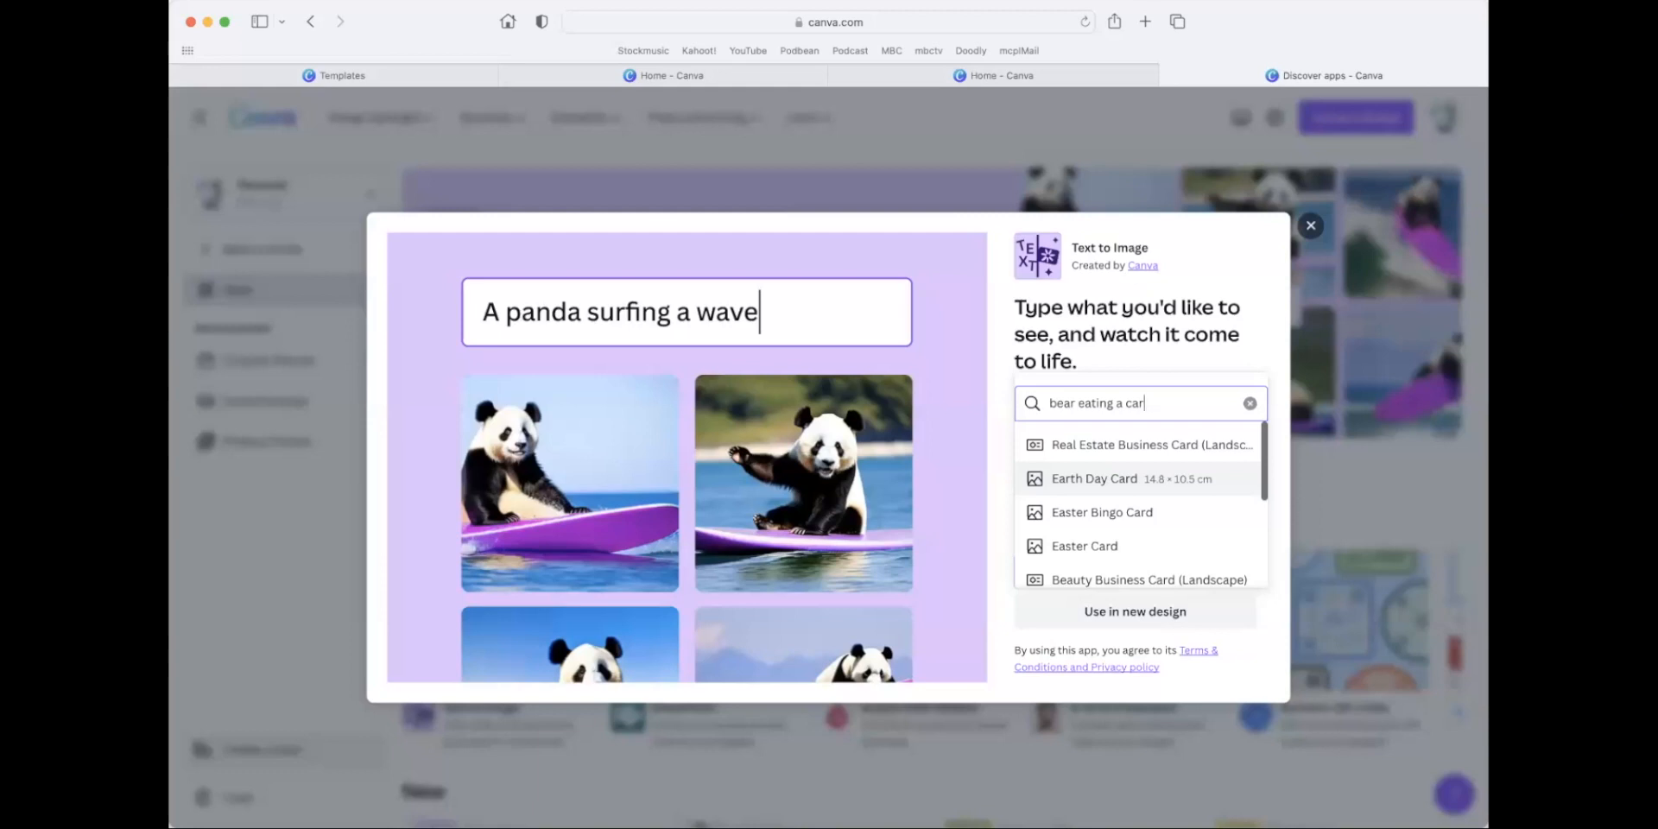
pyautogui.click(1269, 612)
pyautogui.click(1170, 612)
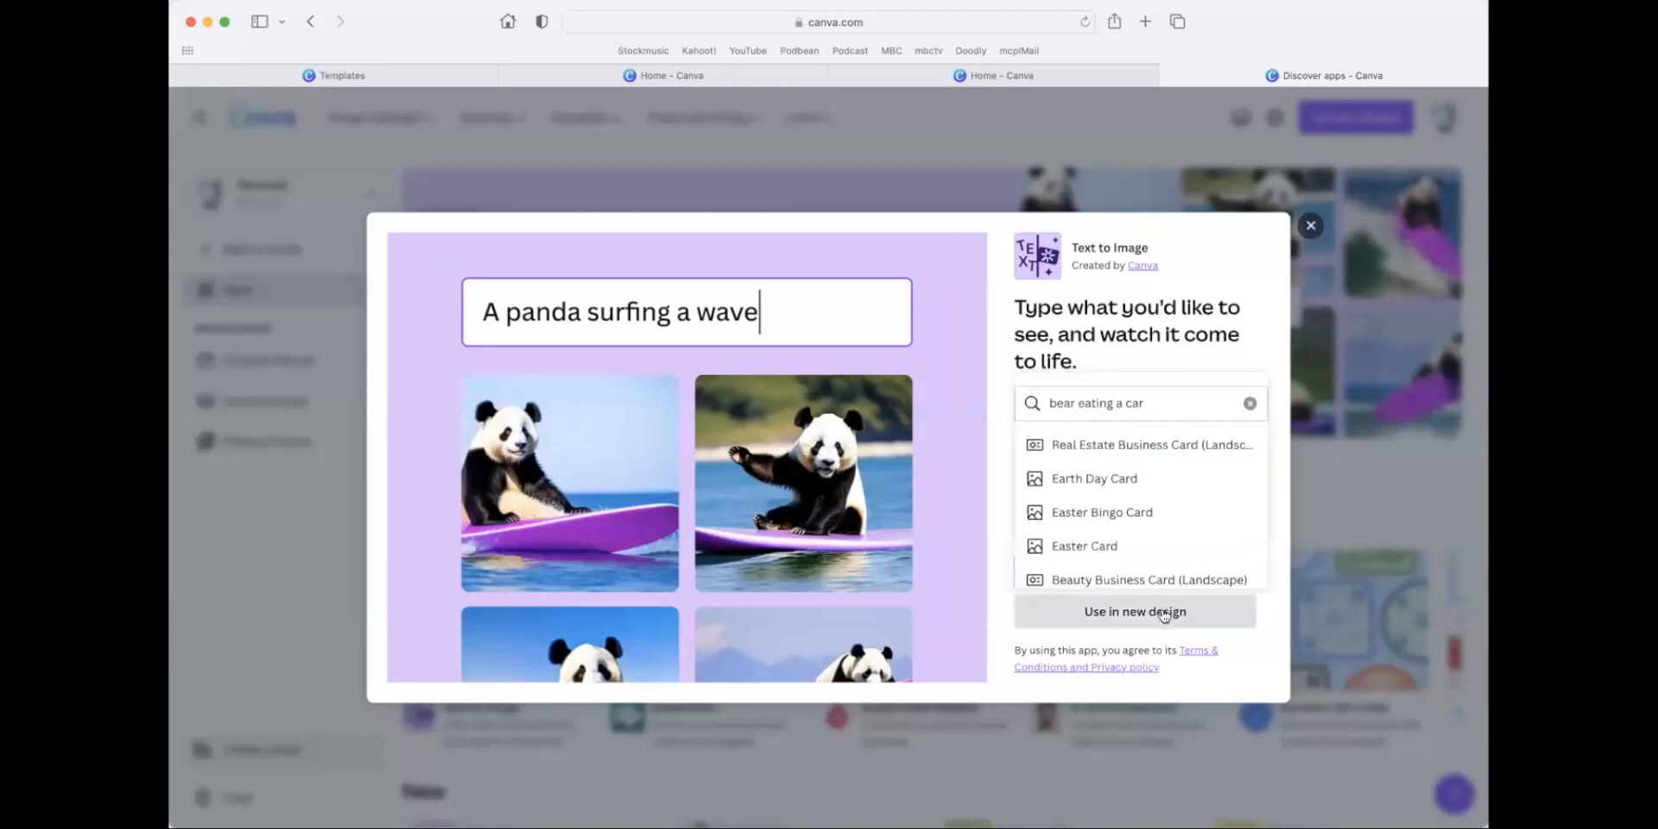
# Look at the project picker for using Text to Image in an existing design, and reopen the new-design type list.
pyautogui.click(851, 326)
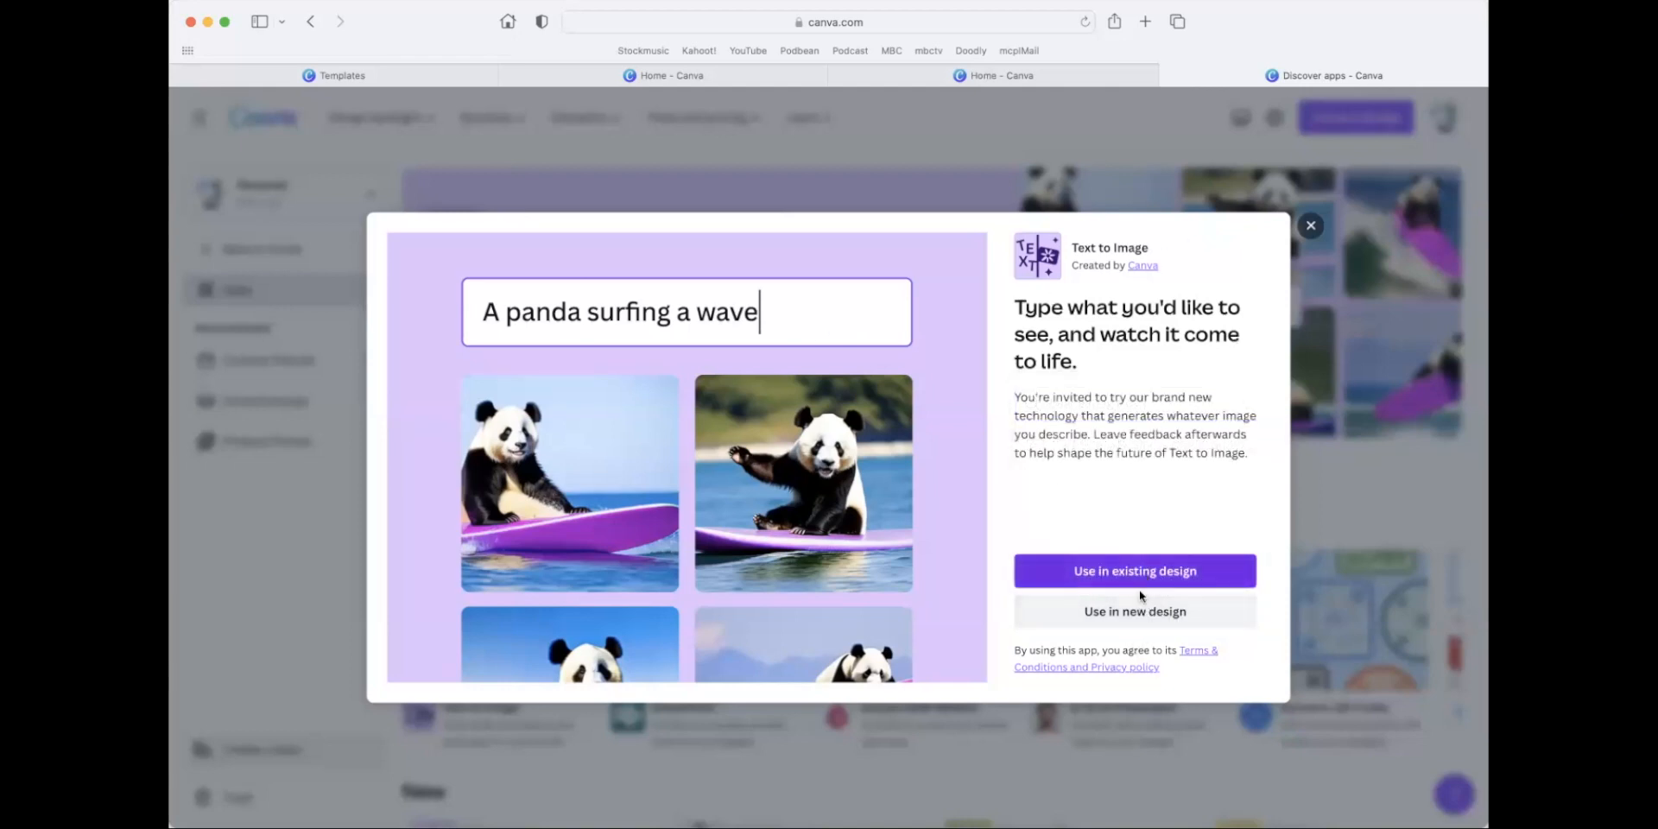
pyautogui.click(1140, 576)
pyautogui.click(1117, 241)
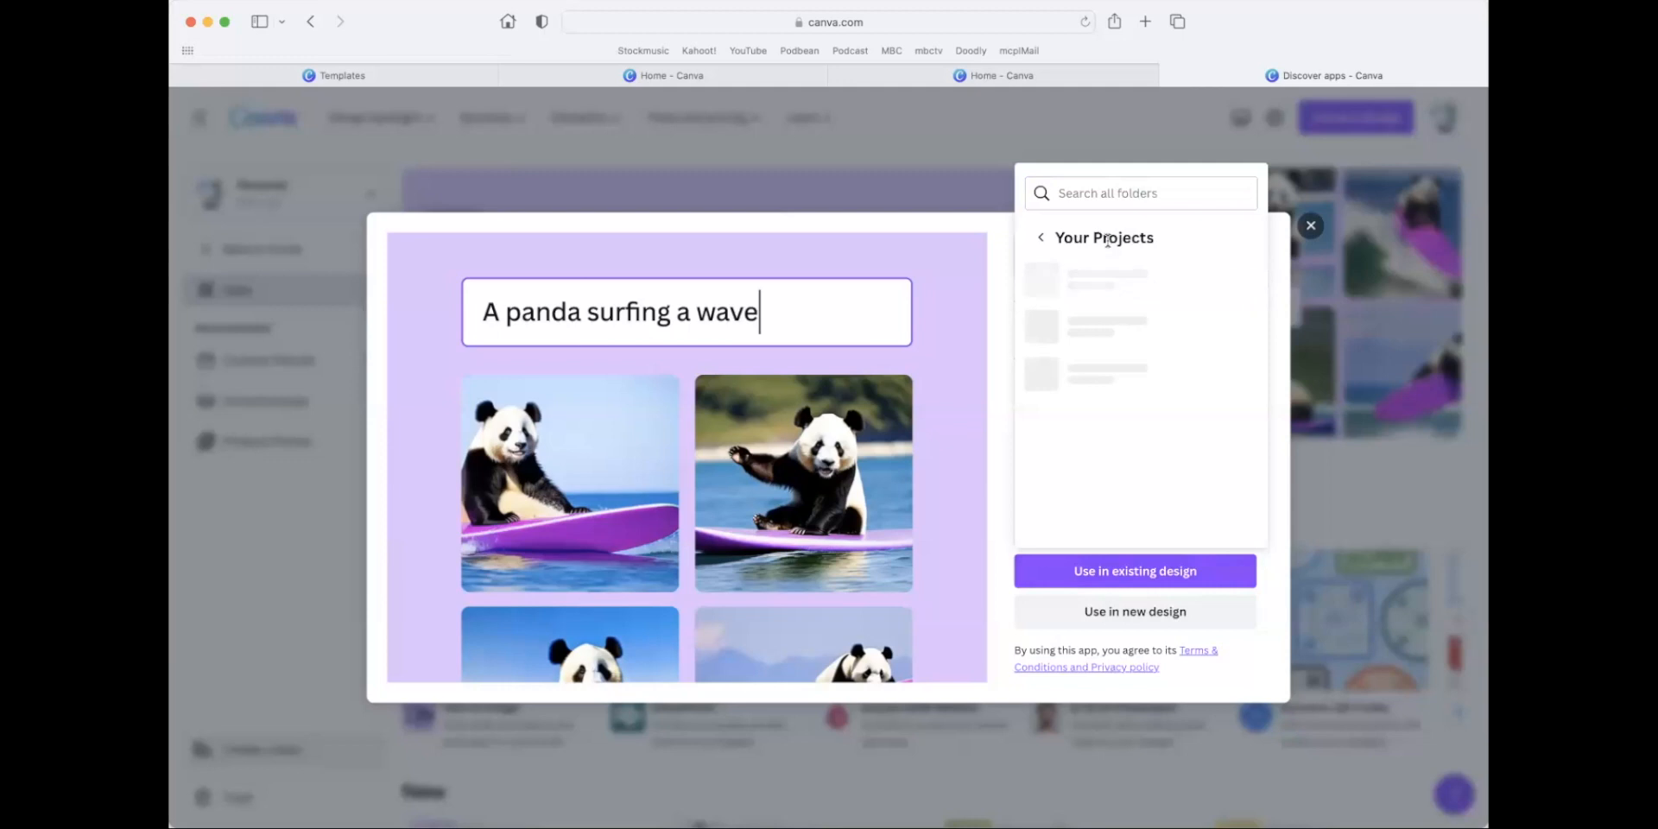
pyautogui.click(1176, 615)
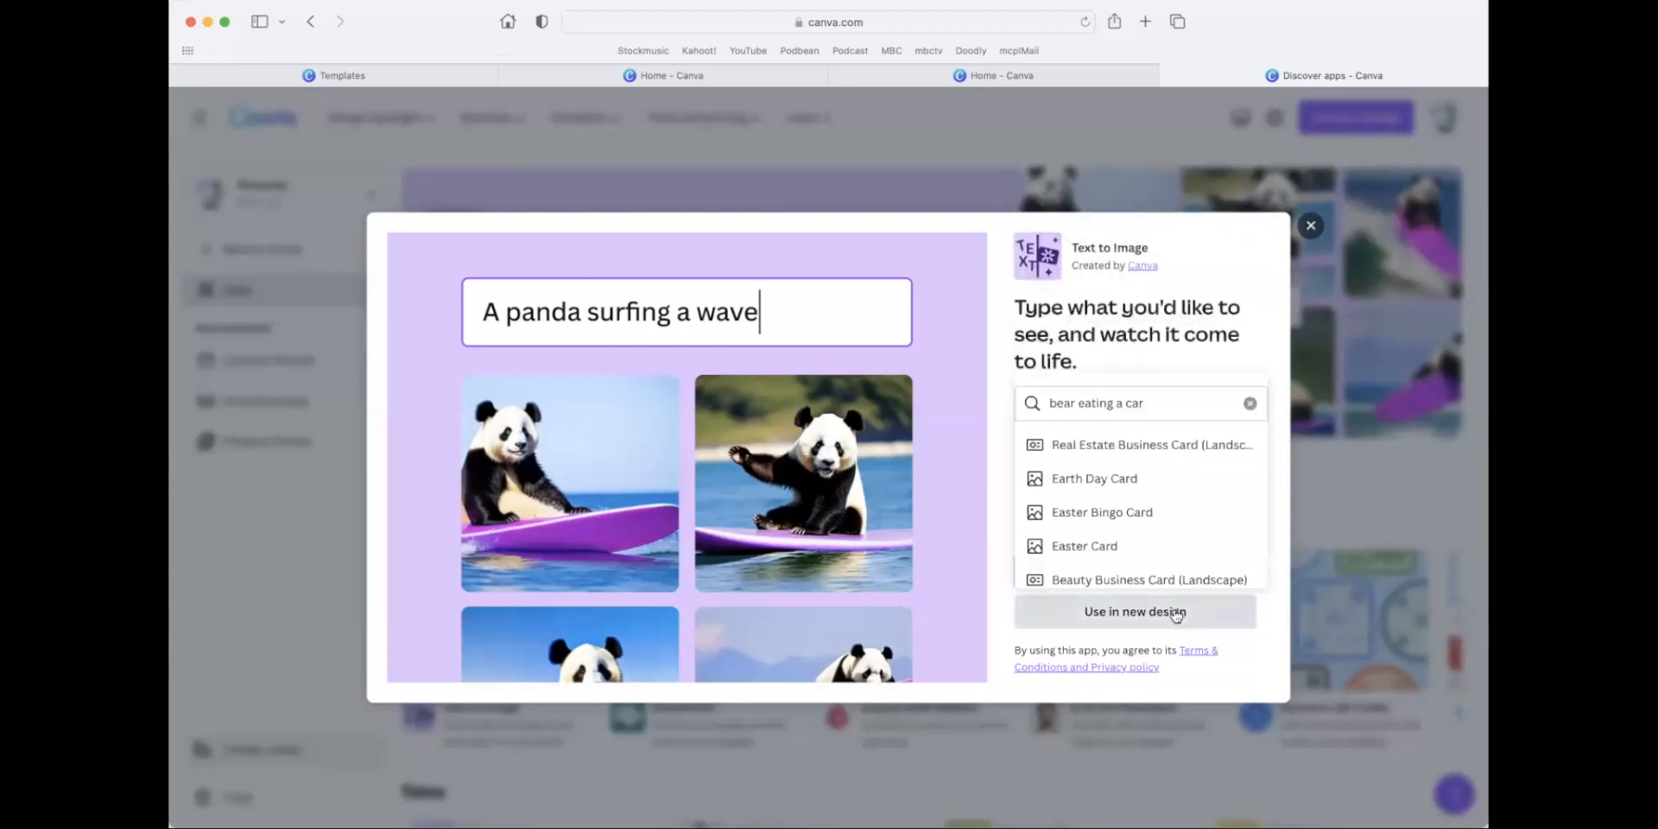
pyautogui.click(1176, 615)
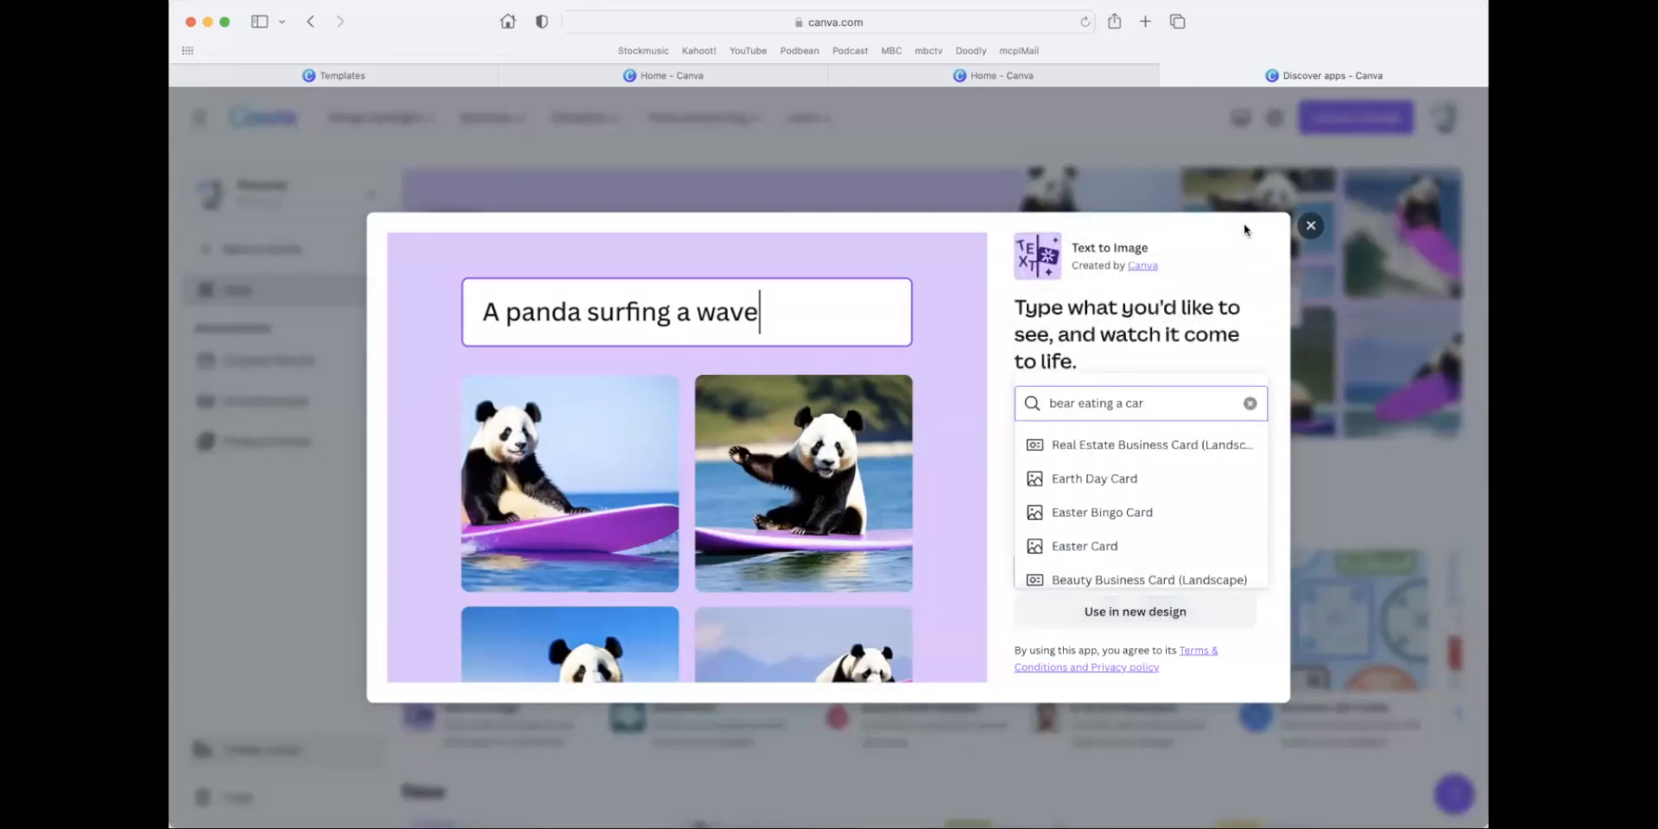
# Reopen the Text to Image introduction and look through the project folders available for using it in an existing design.
pyautogui.click(1309, 227)
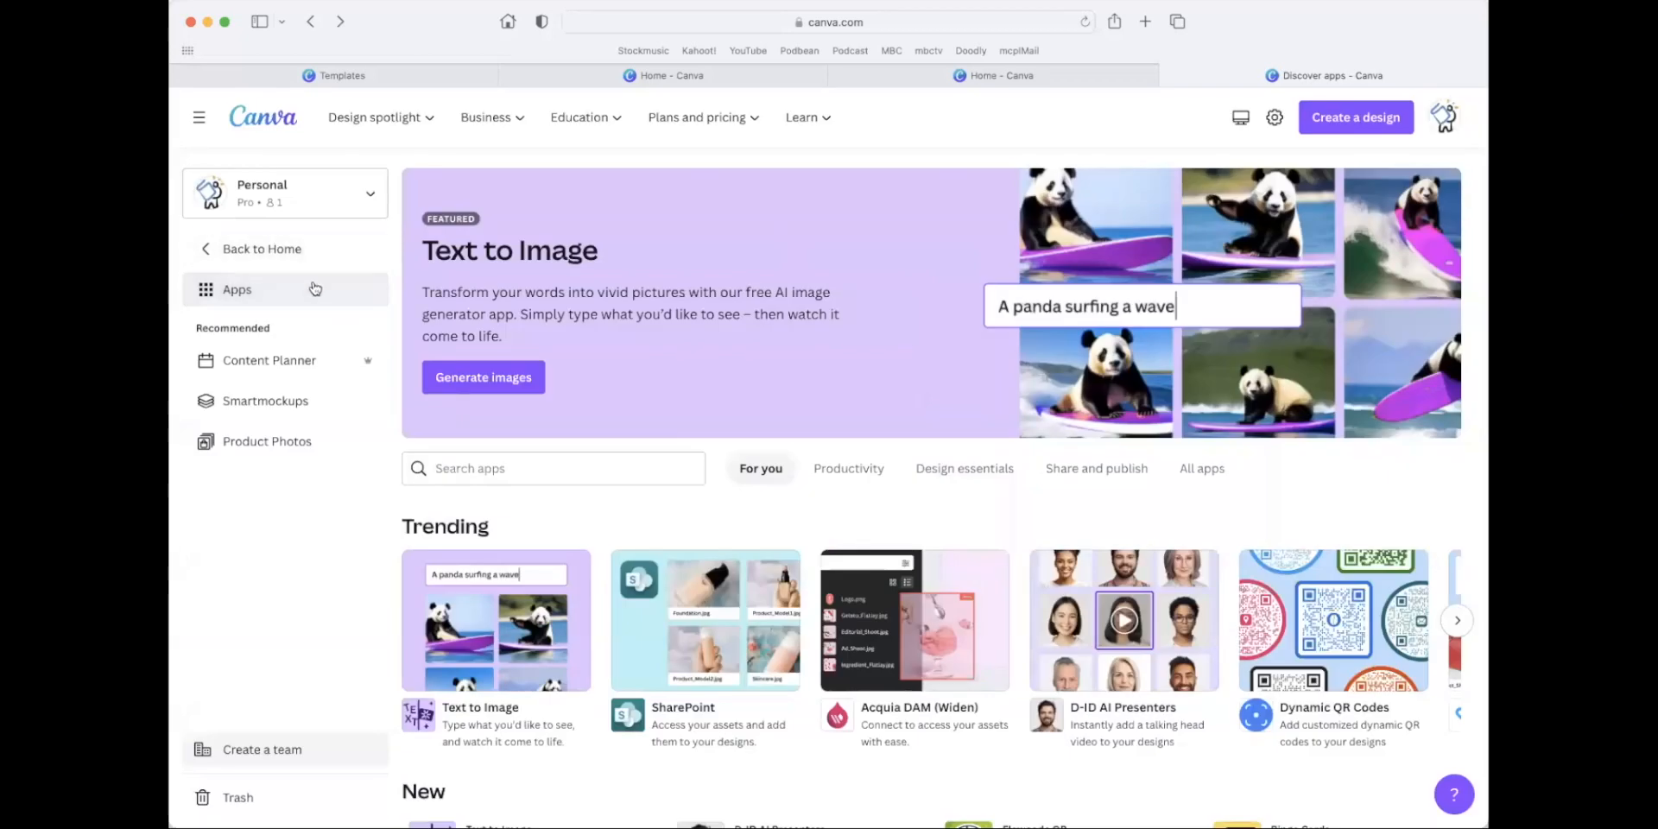
pyautogui.click(498, 716)
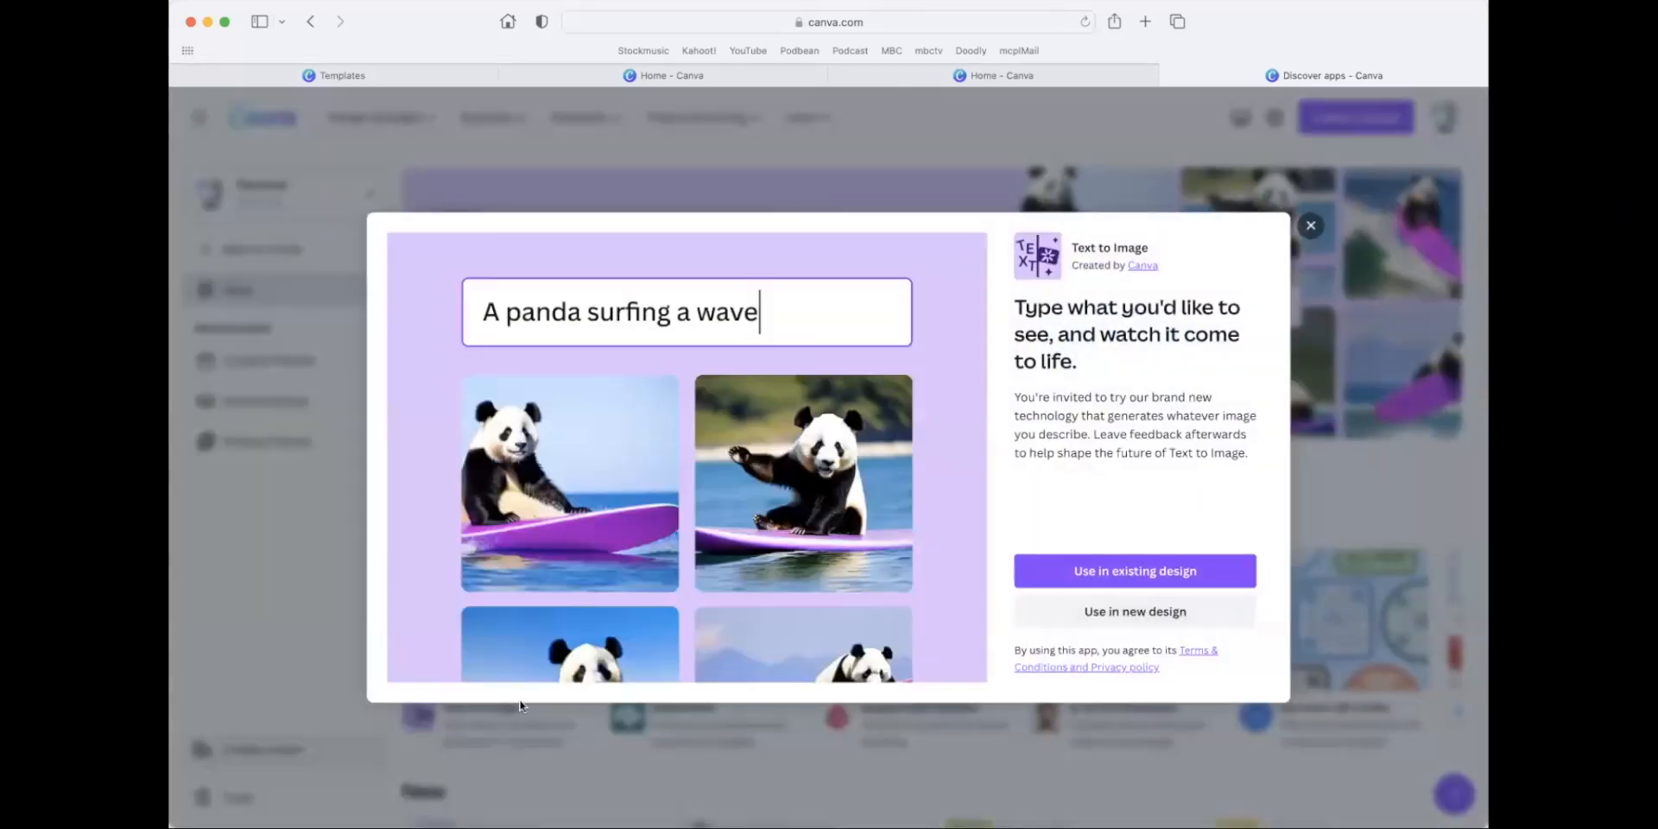
pyautogui.click(1157, 574)
pyautogui.click(1150, 242)
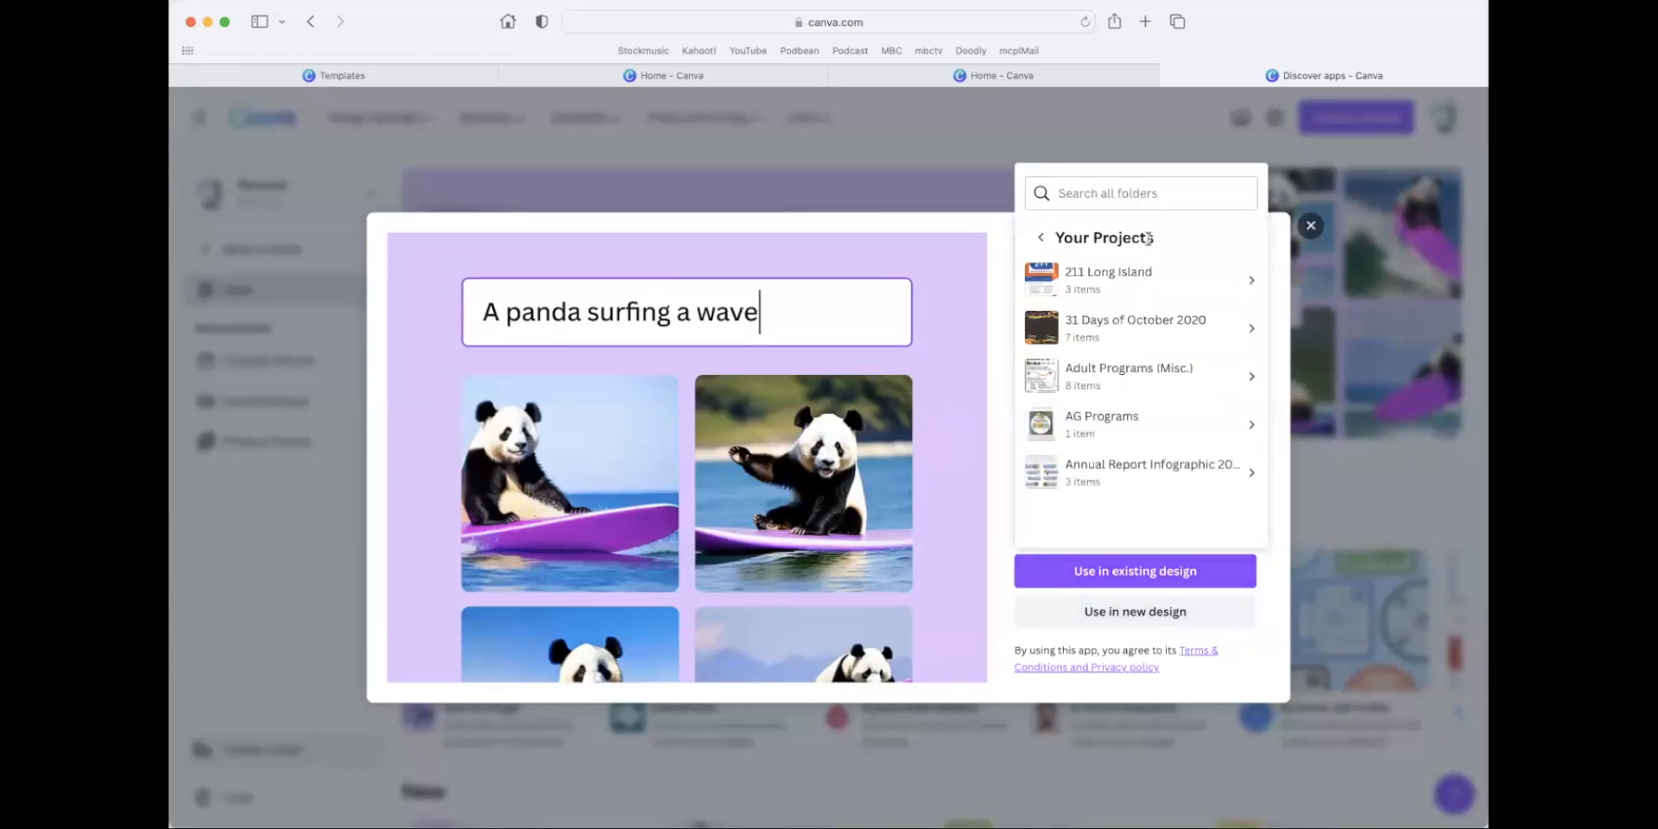
pyautogui.scroll(-2, 1157, 322)
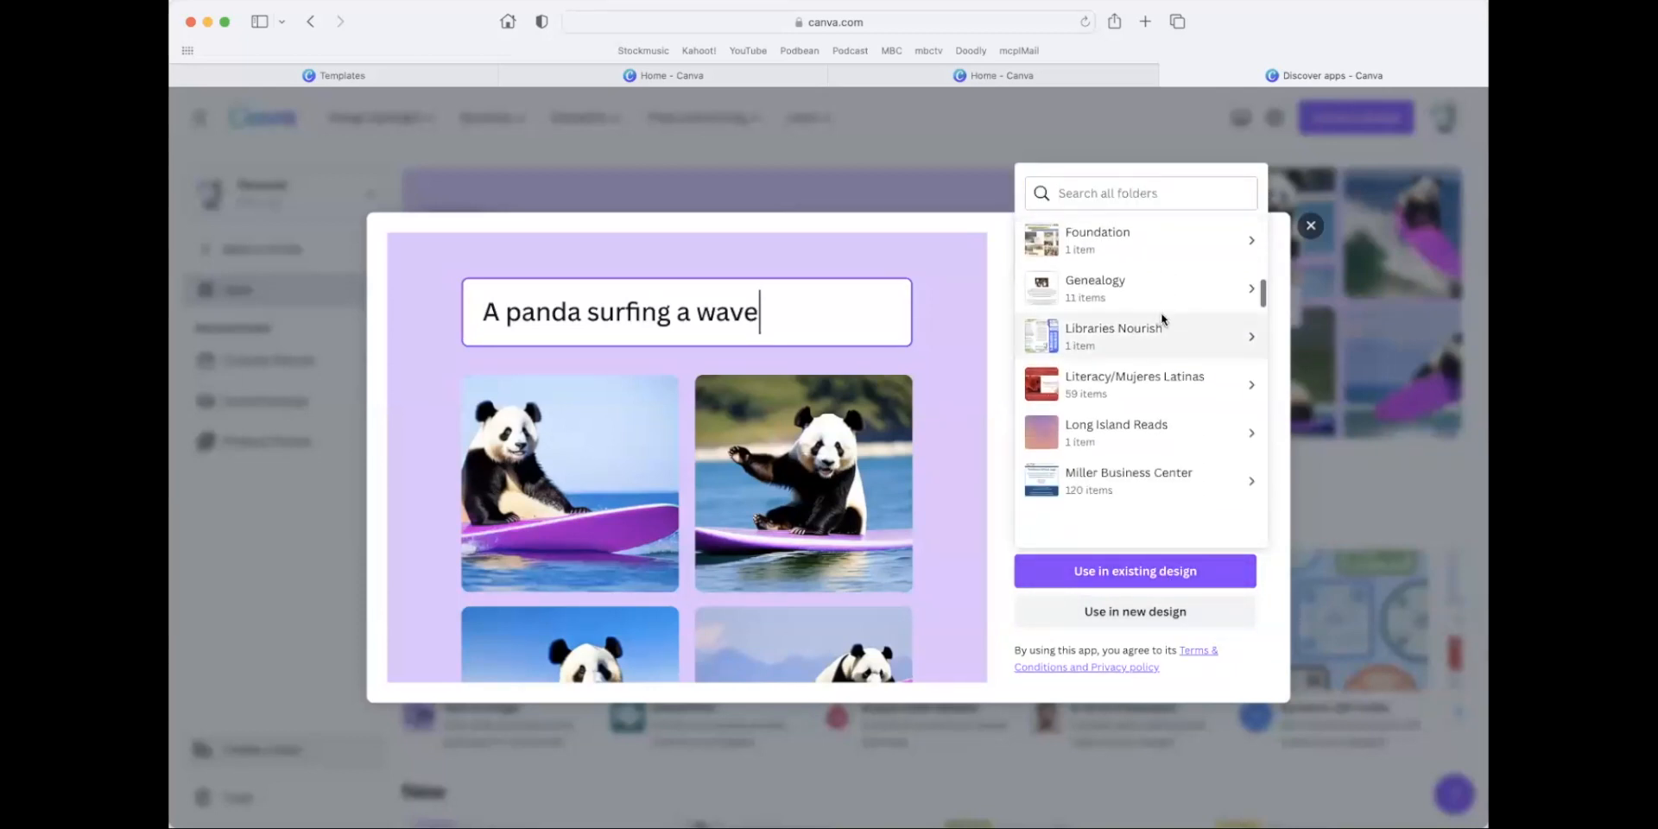
pyautogui.scroll(4, 1149, 428)
pyautogui.scroll(4, 1159, 395)
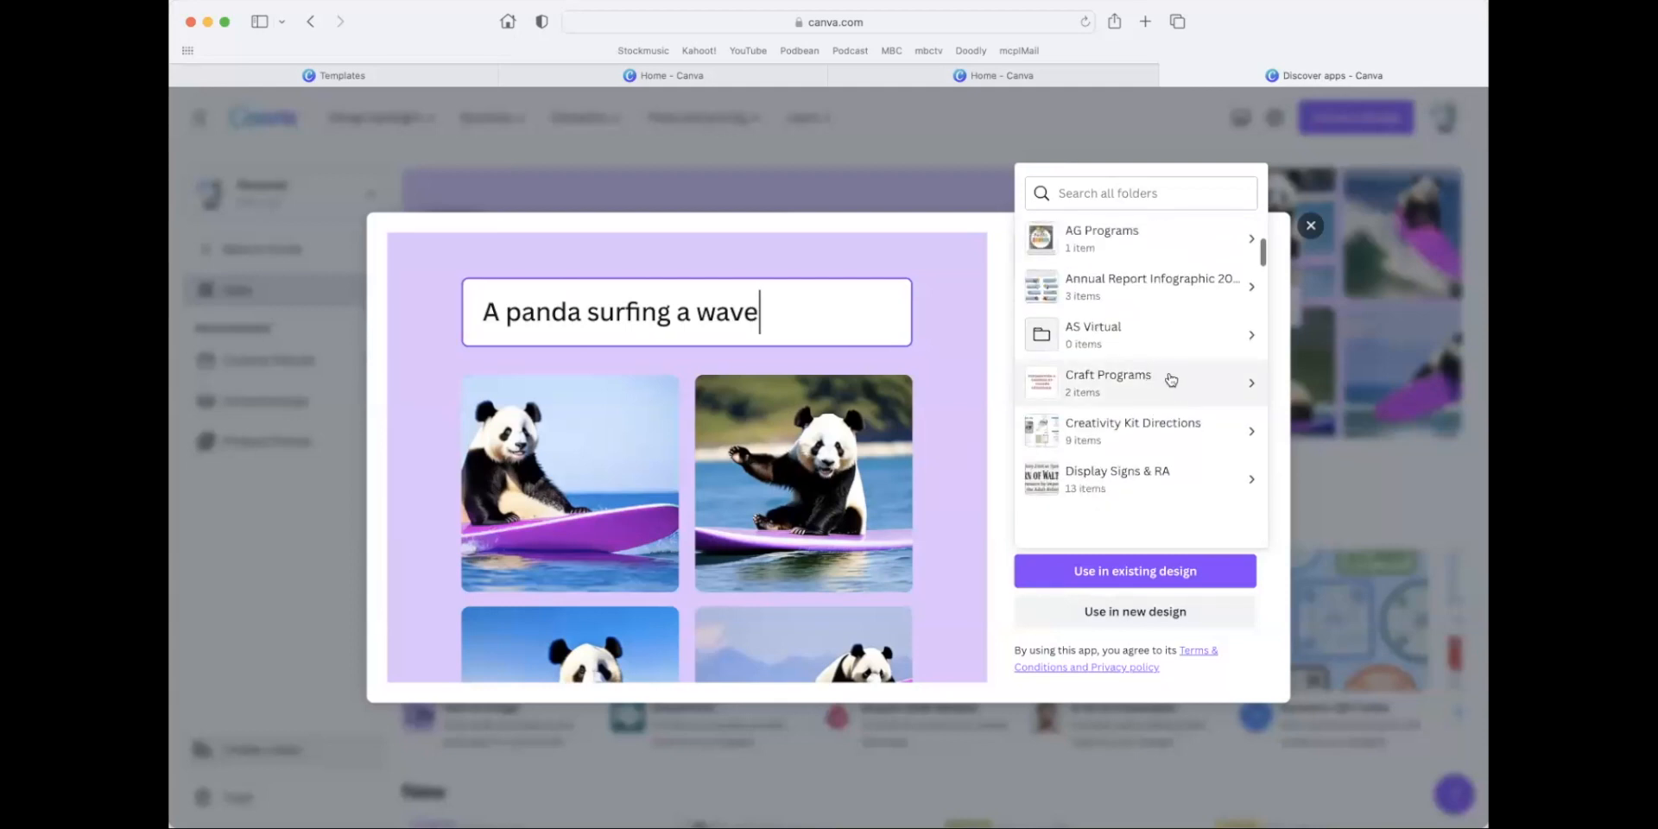
pyautogui.click(1172, 380)
pyautogui.click(1041, 238)
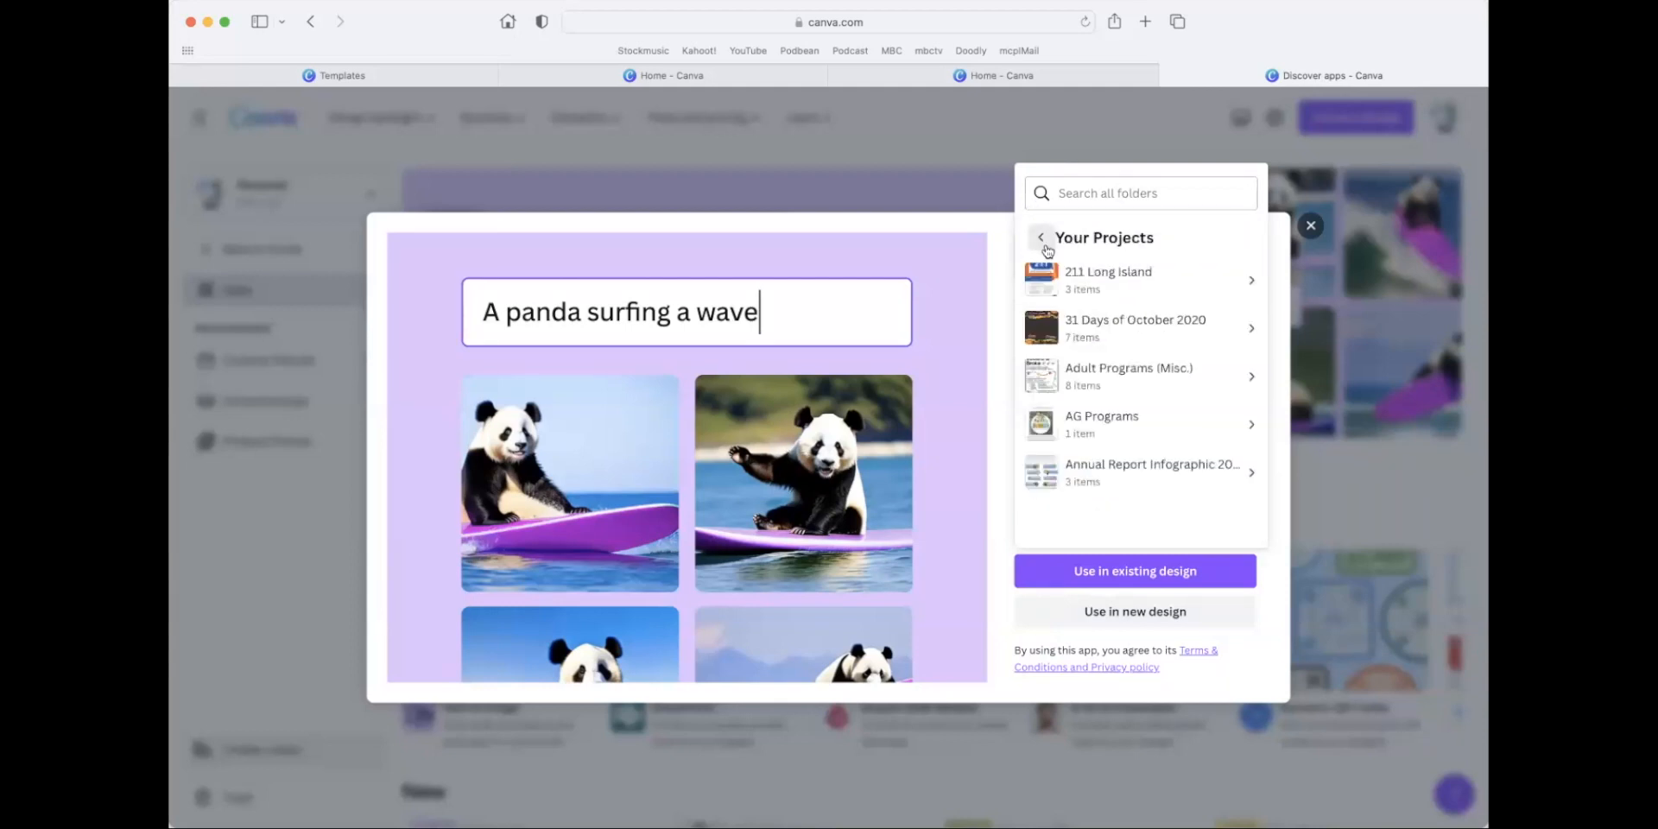
# Use Text to Image in a new Earth Day Card design of 14.8 × 10.5 cm.
pyautogui.click(1142, 607)
pyautogui.click(1142, 608)
pyautogui.click(1143, 610)
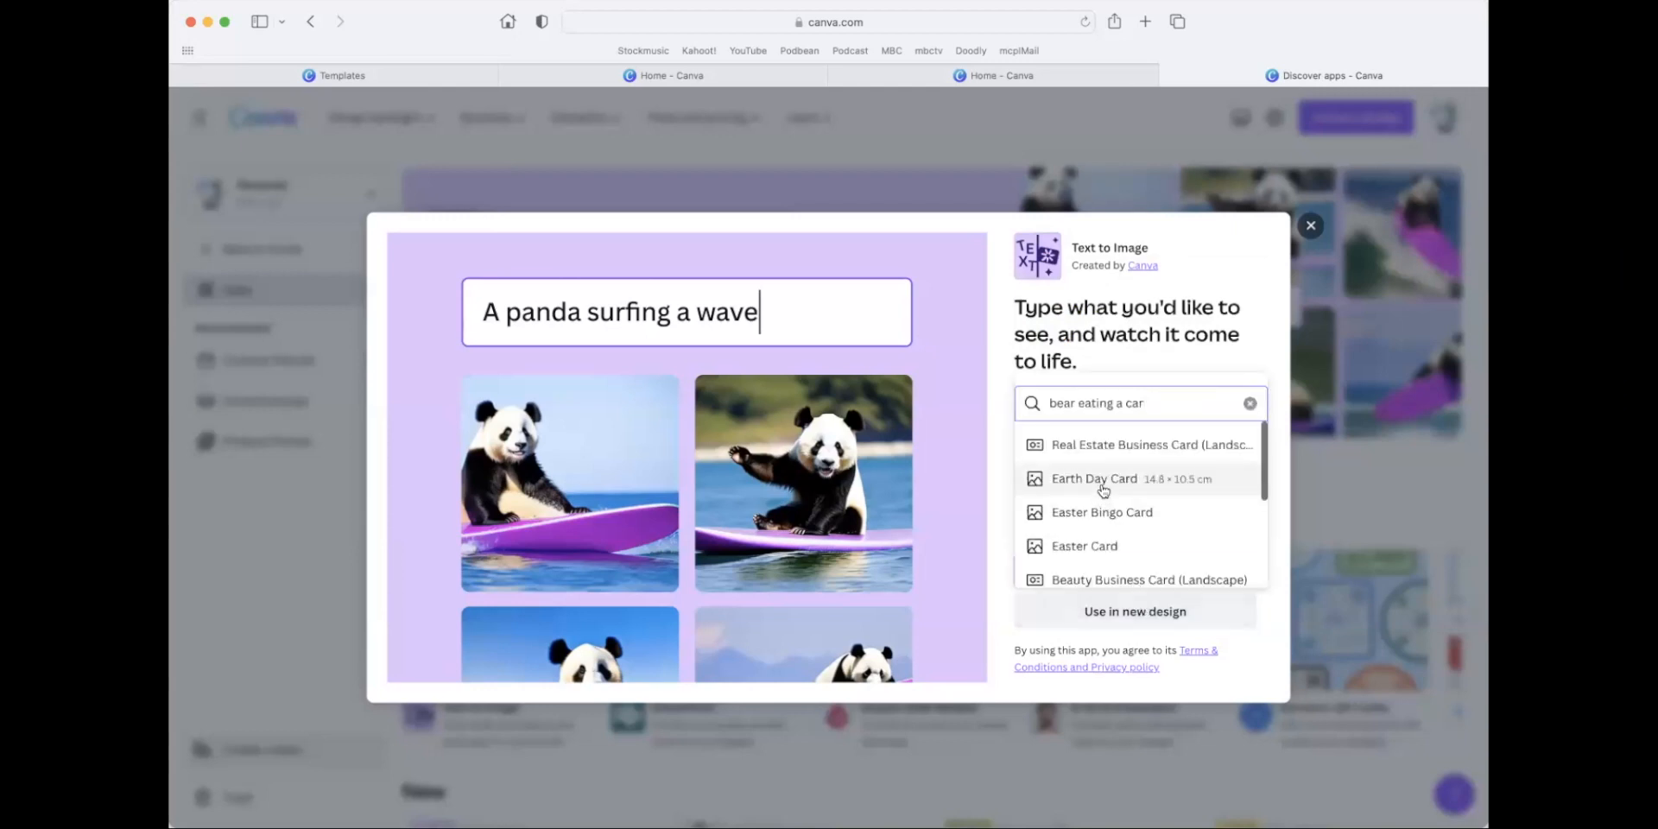
pyautogui.click(1103, 489)
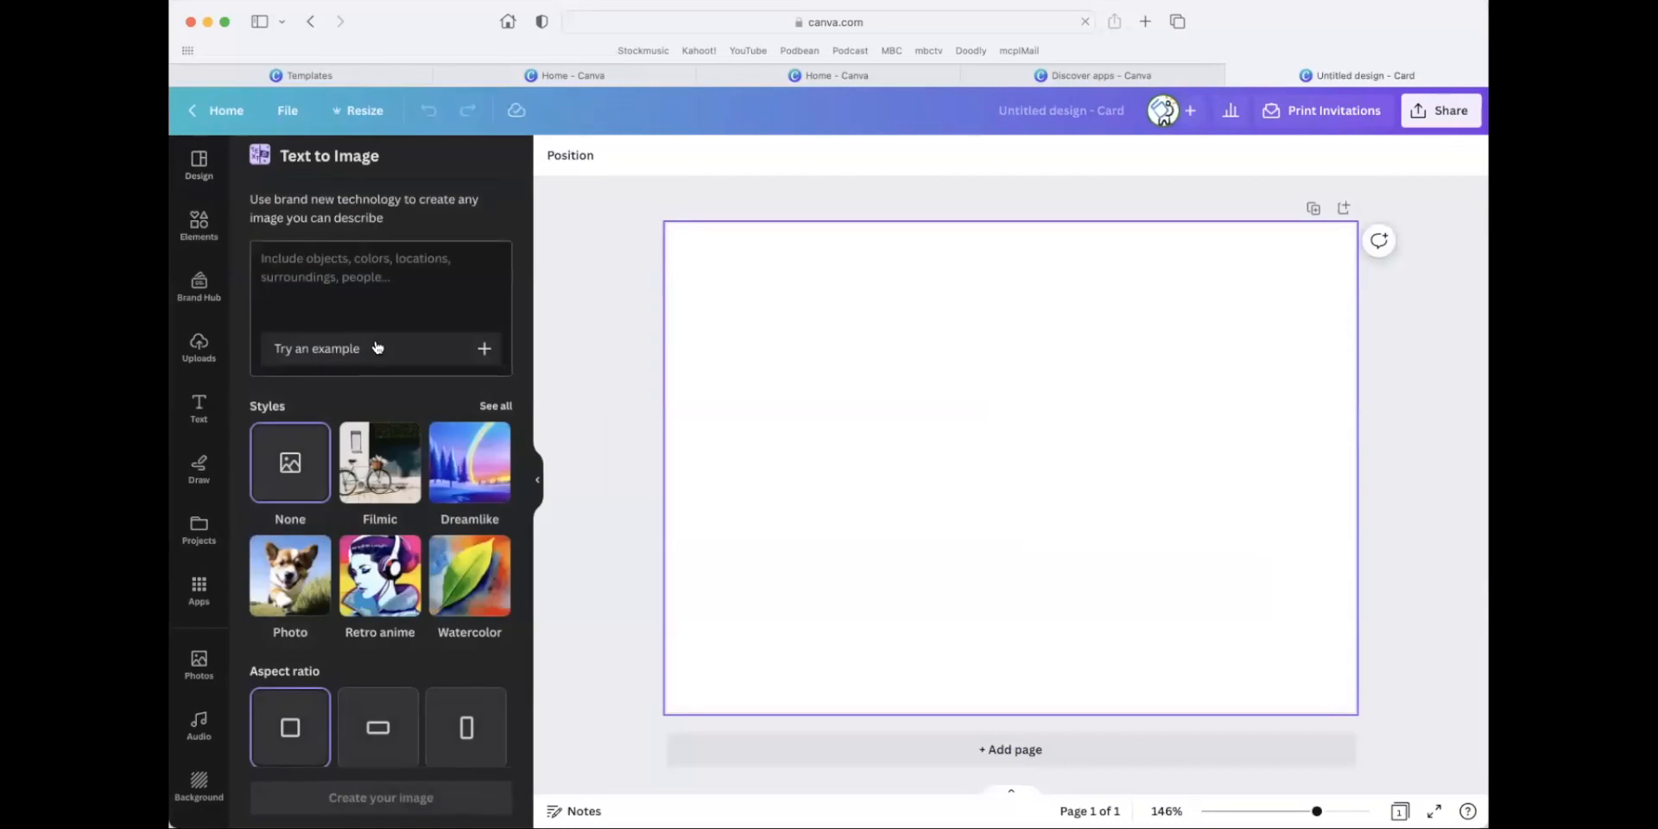
# Load an example prompt, replace it with "bear eating a car" and try to generate images from it.
pyautogui.click(374, 349)
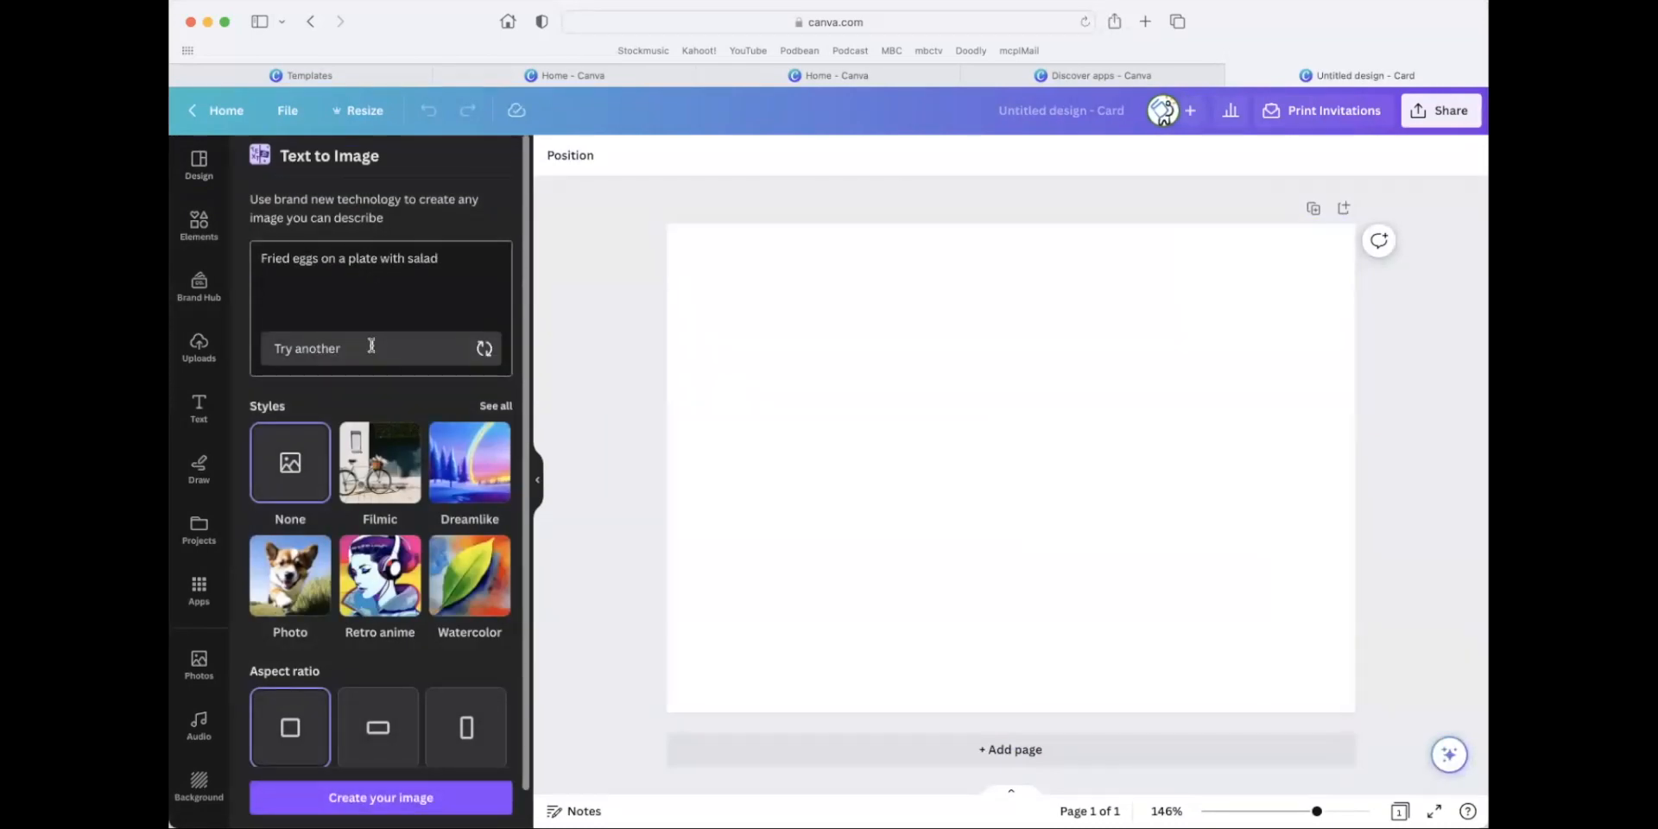
pyautogui.moveTo(436, 259); pyautogui.dragTo(181, 259)
pyautogui.write('bear eating a car')
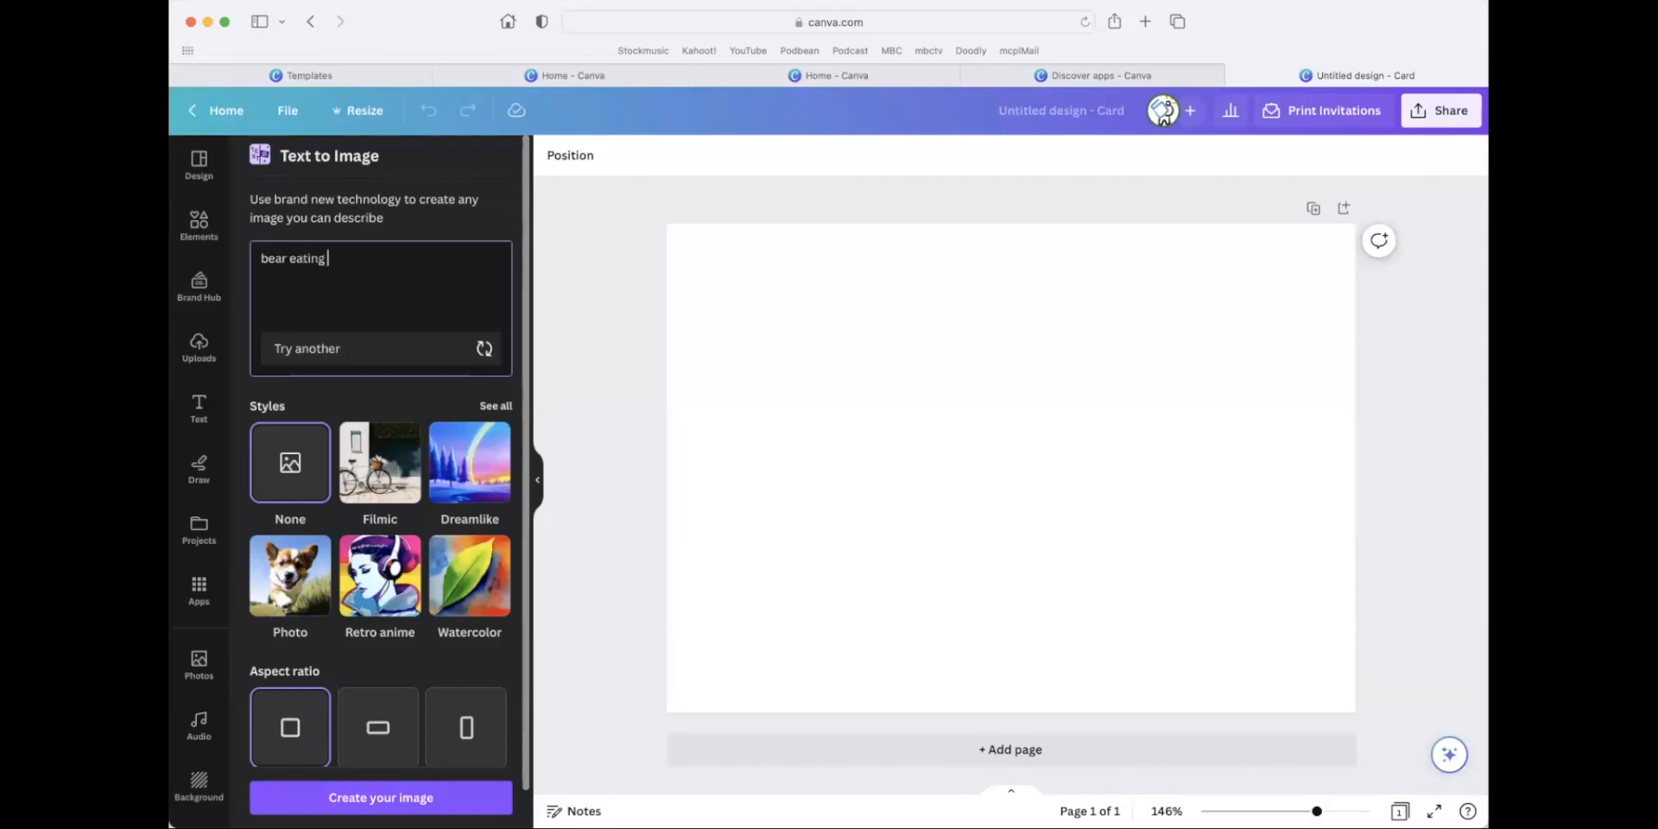
pyautogui.press('Return')
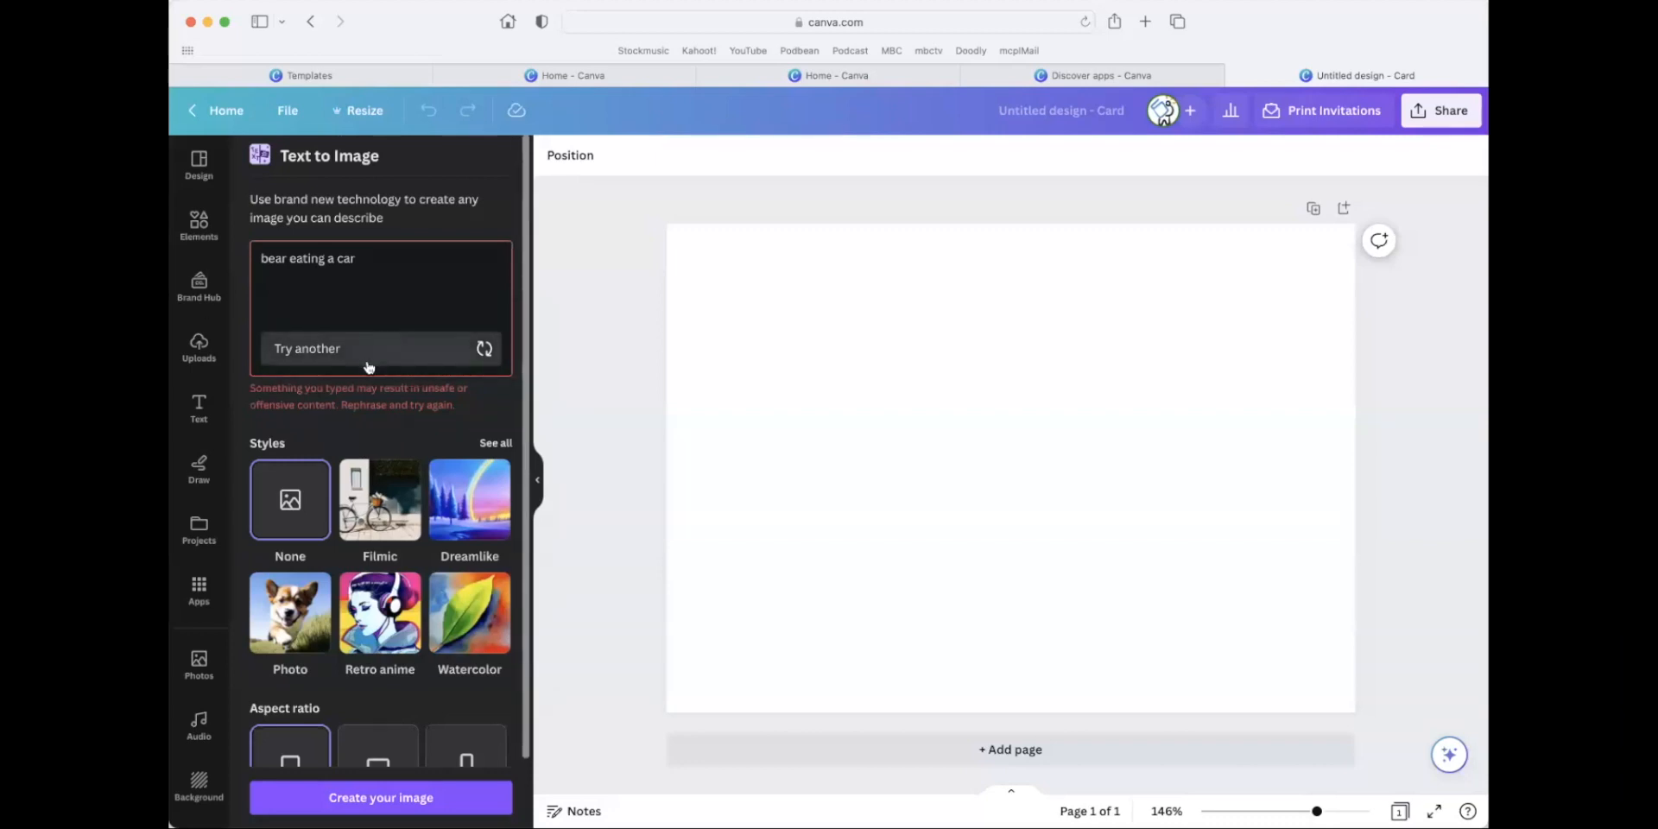
# Replace the prompt with "bear reading a newspaper" and generate the images.
pyautogui.tripleClick(366, 267)
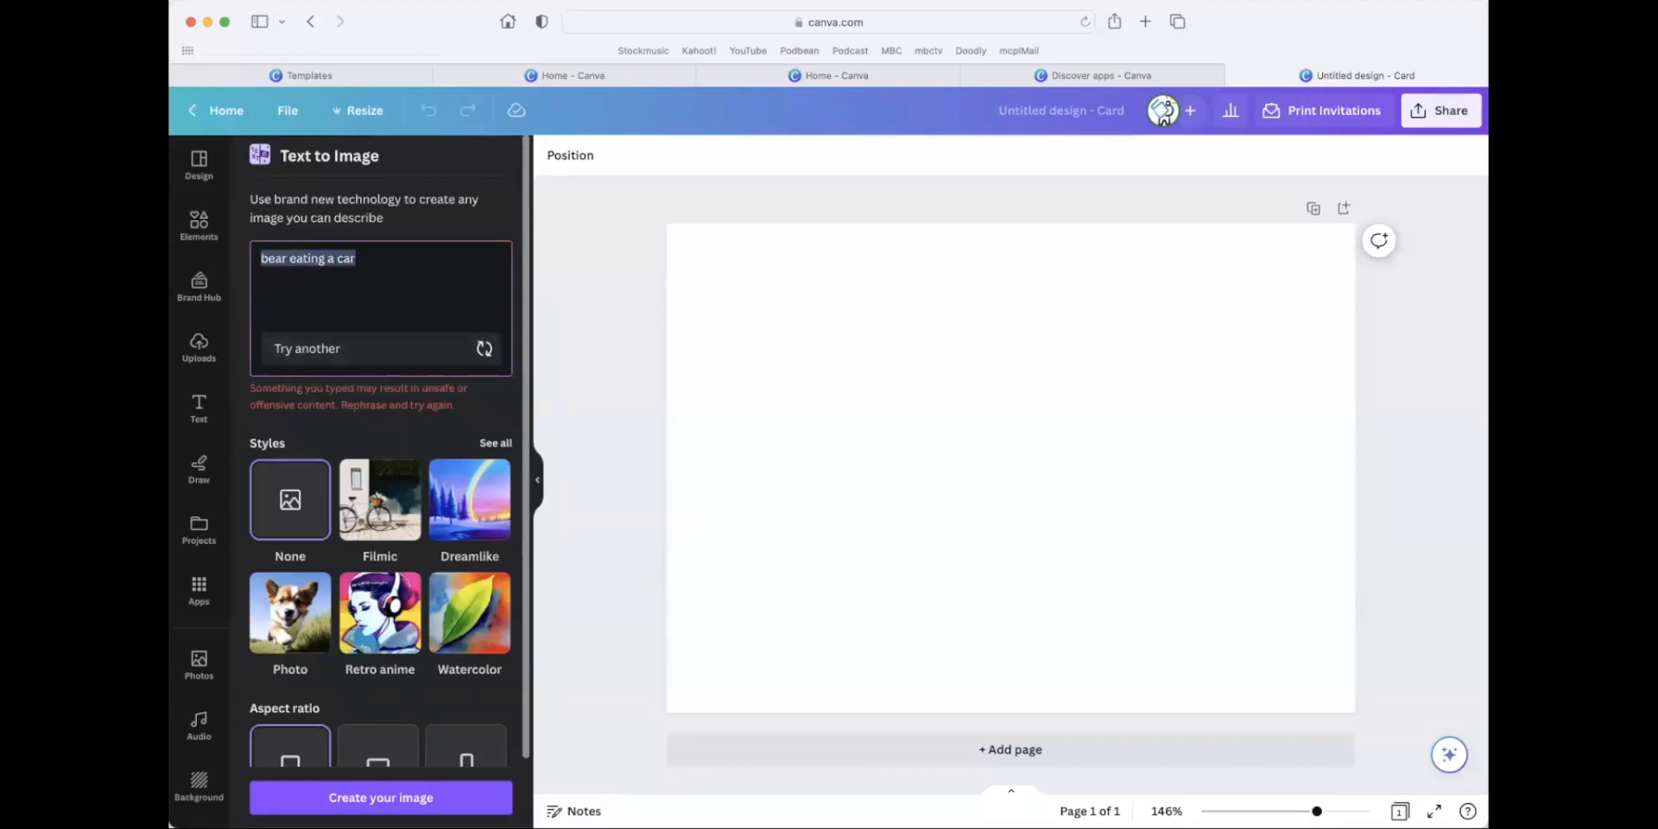
pyautogui.write('bear reading a newspape')
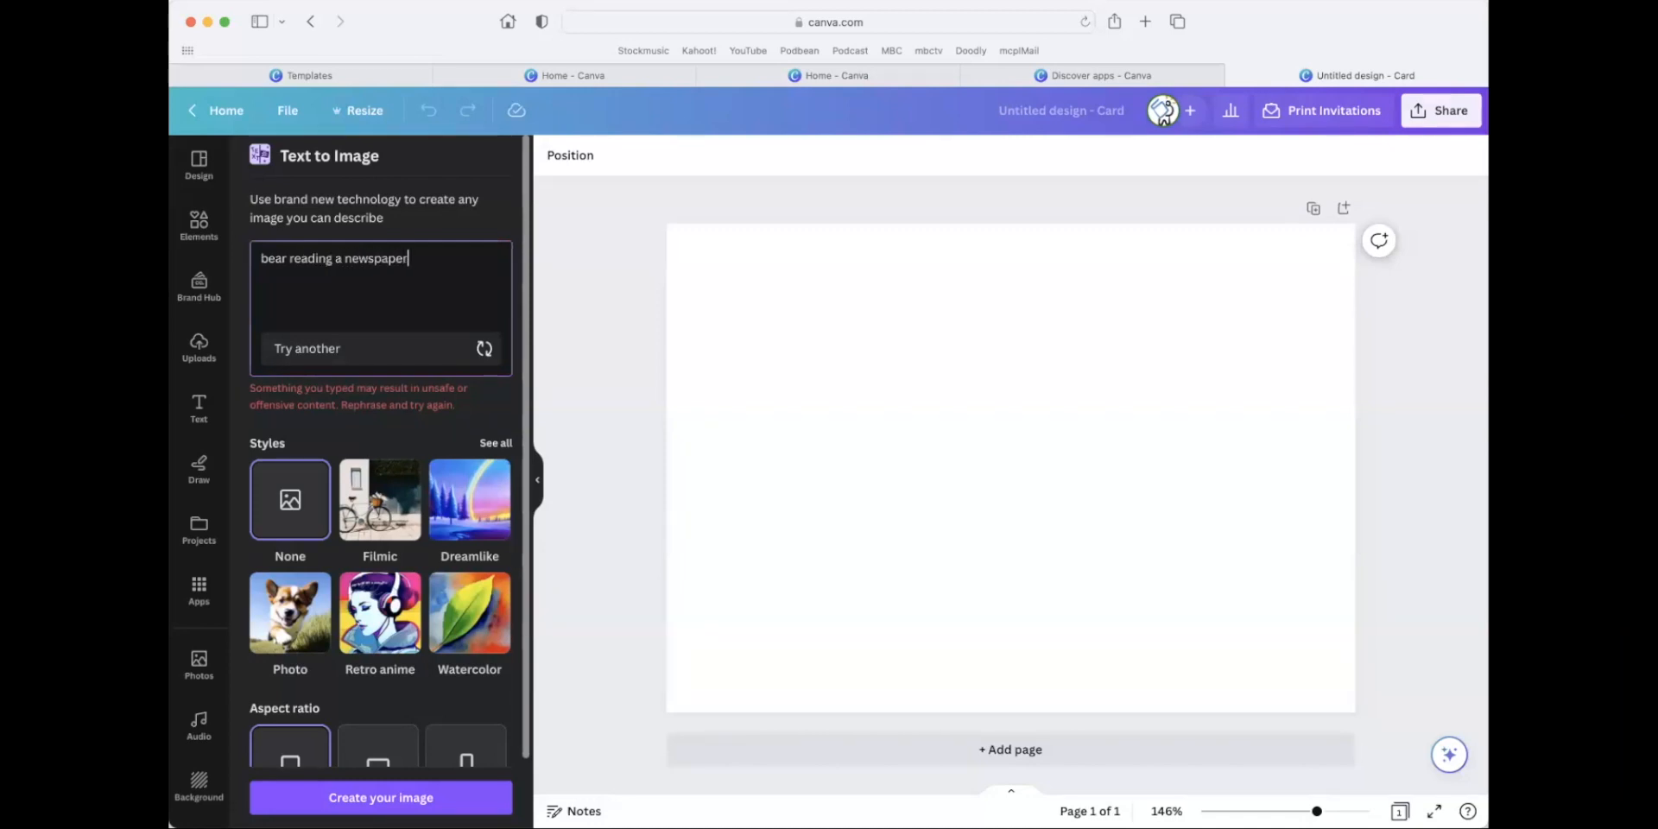
pyautogui.press('Return')
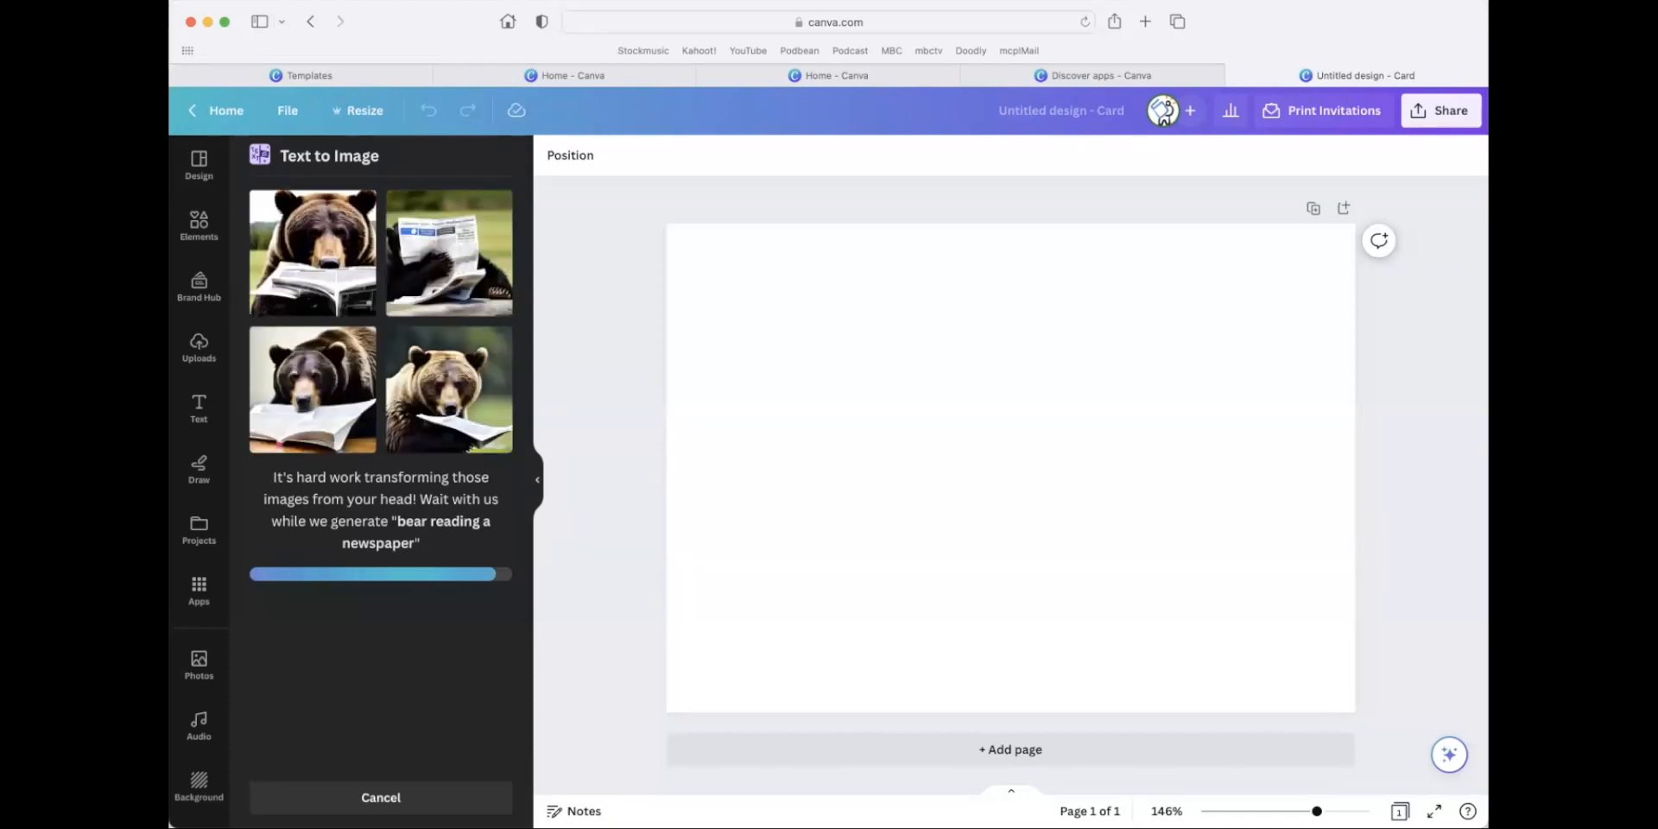
# Add the first two generated bear images to the card and move them apart, the newspaper-covered bear toward the card's lower right.
pyautogui.click(439, 239)
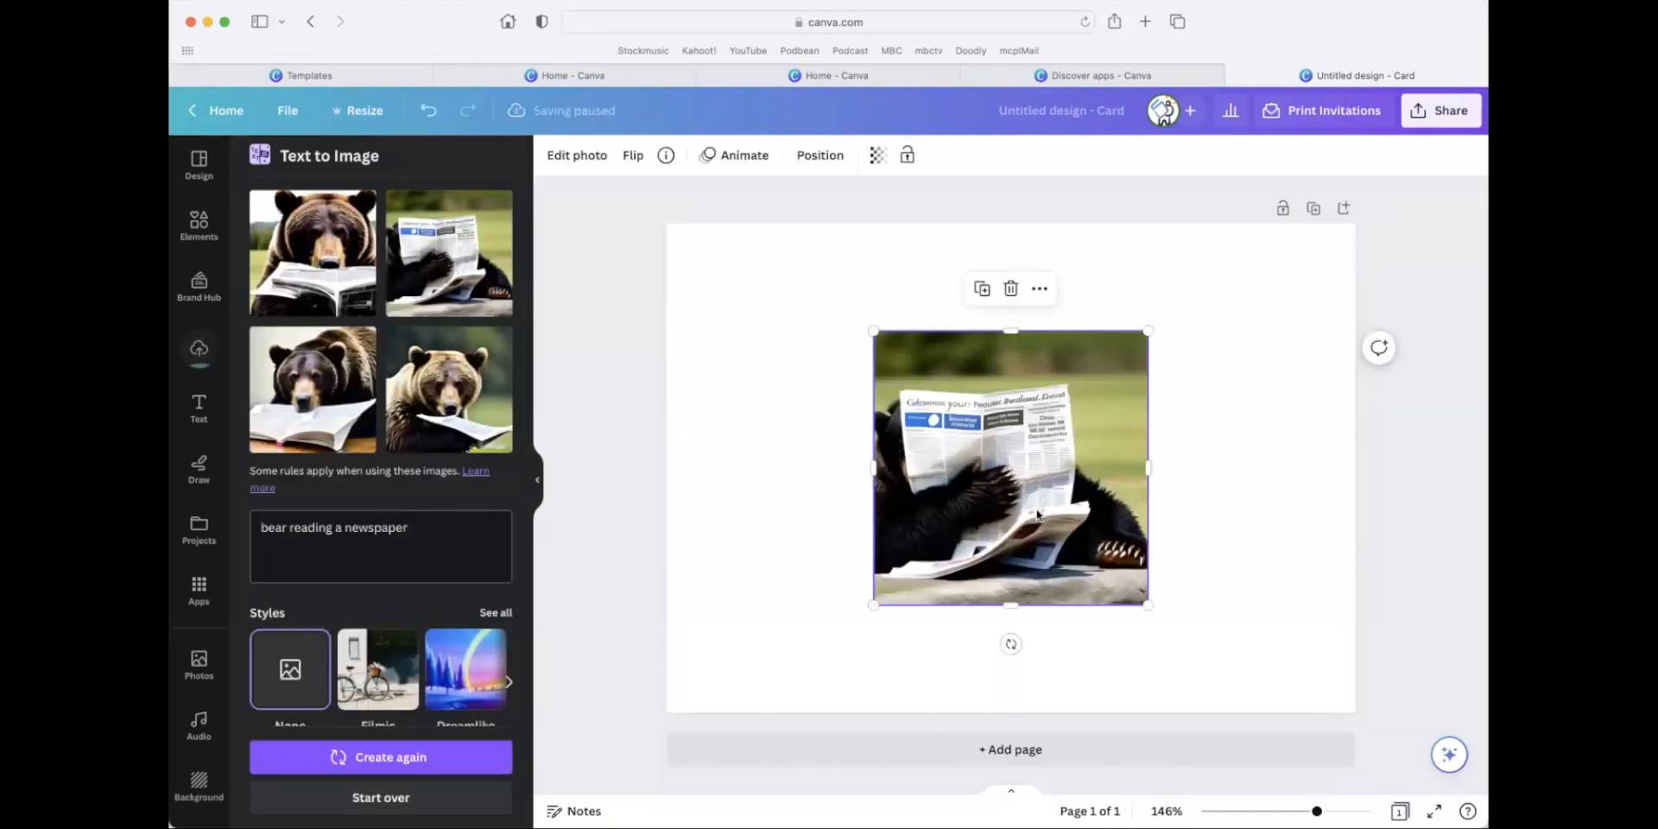
pyautogui.click(328, 290)
pyautogui.moveTo(1002, 492); pyautogui.dragTo(744, 391)
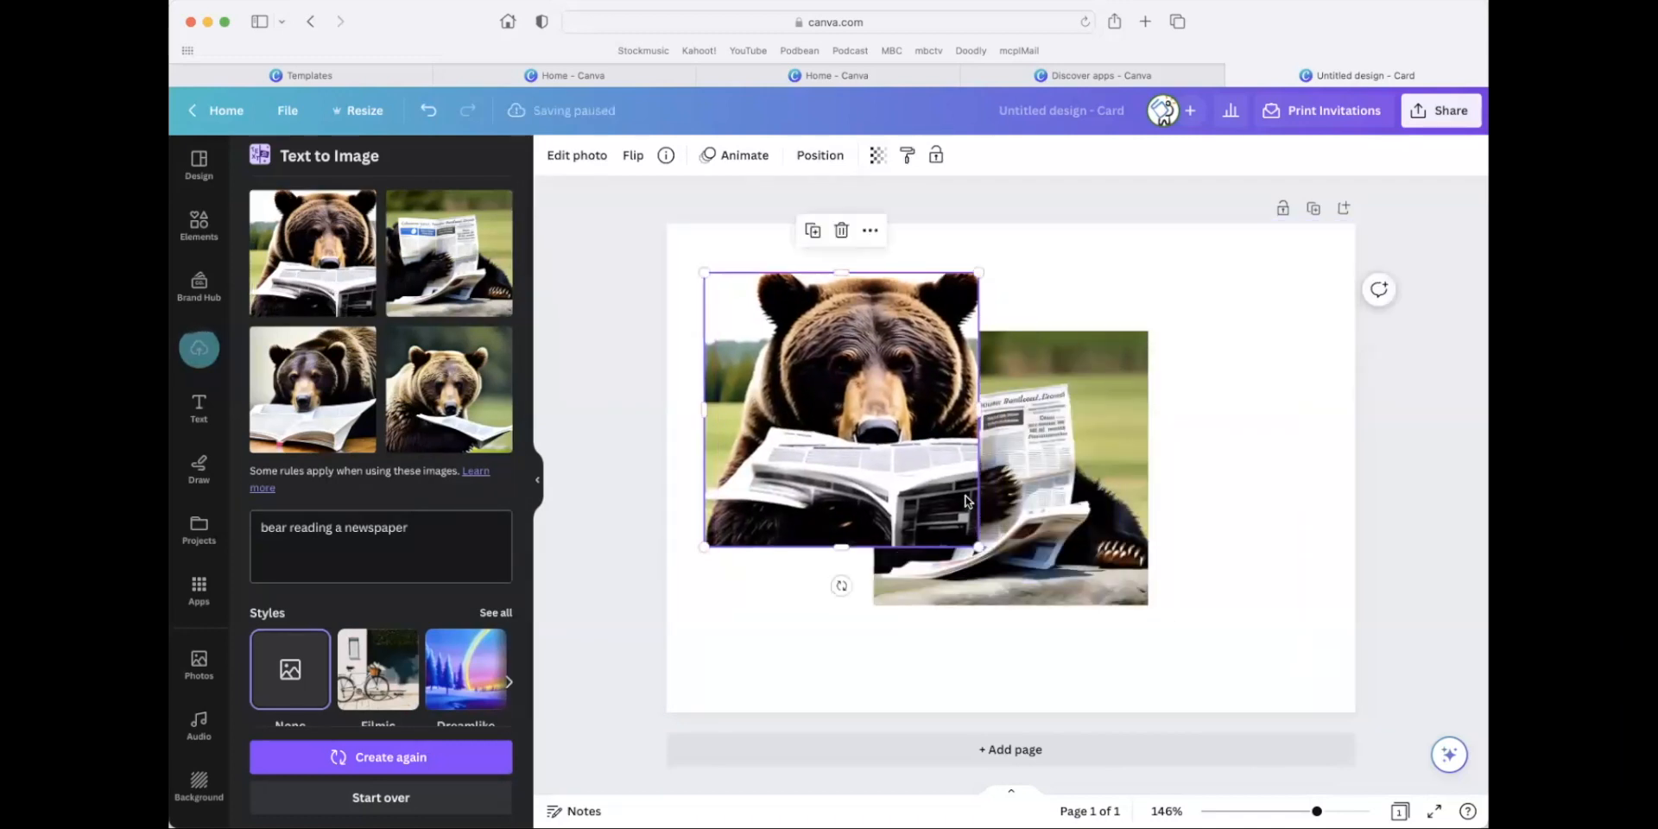
pyautogui.moveTo(1071, 563); pyautogui.dragTo(1237, 617)
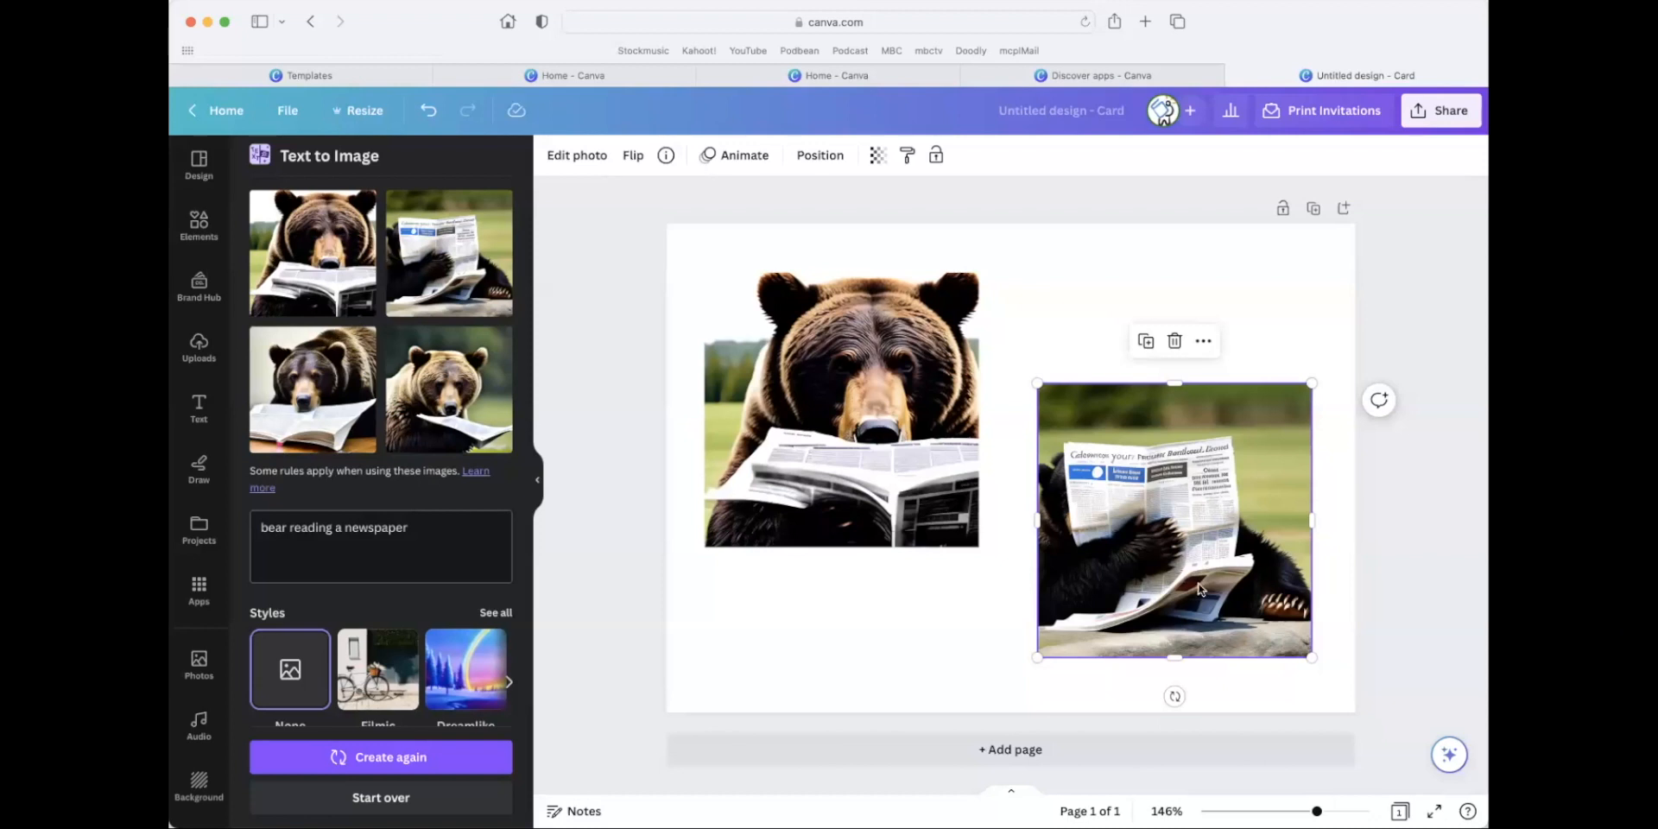
pyautogui.moveTo(463, 540); pyautogui.dragTo(208, 523)
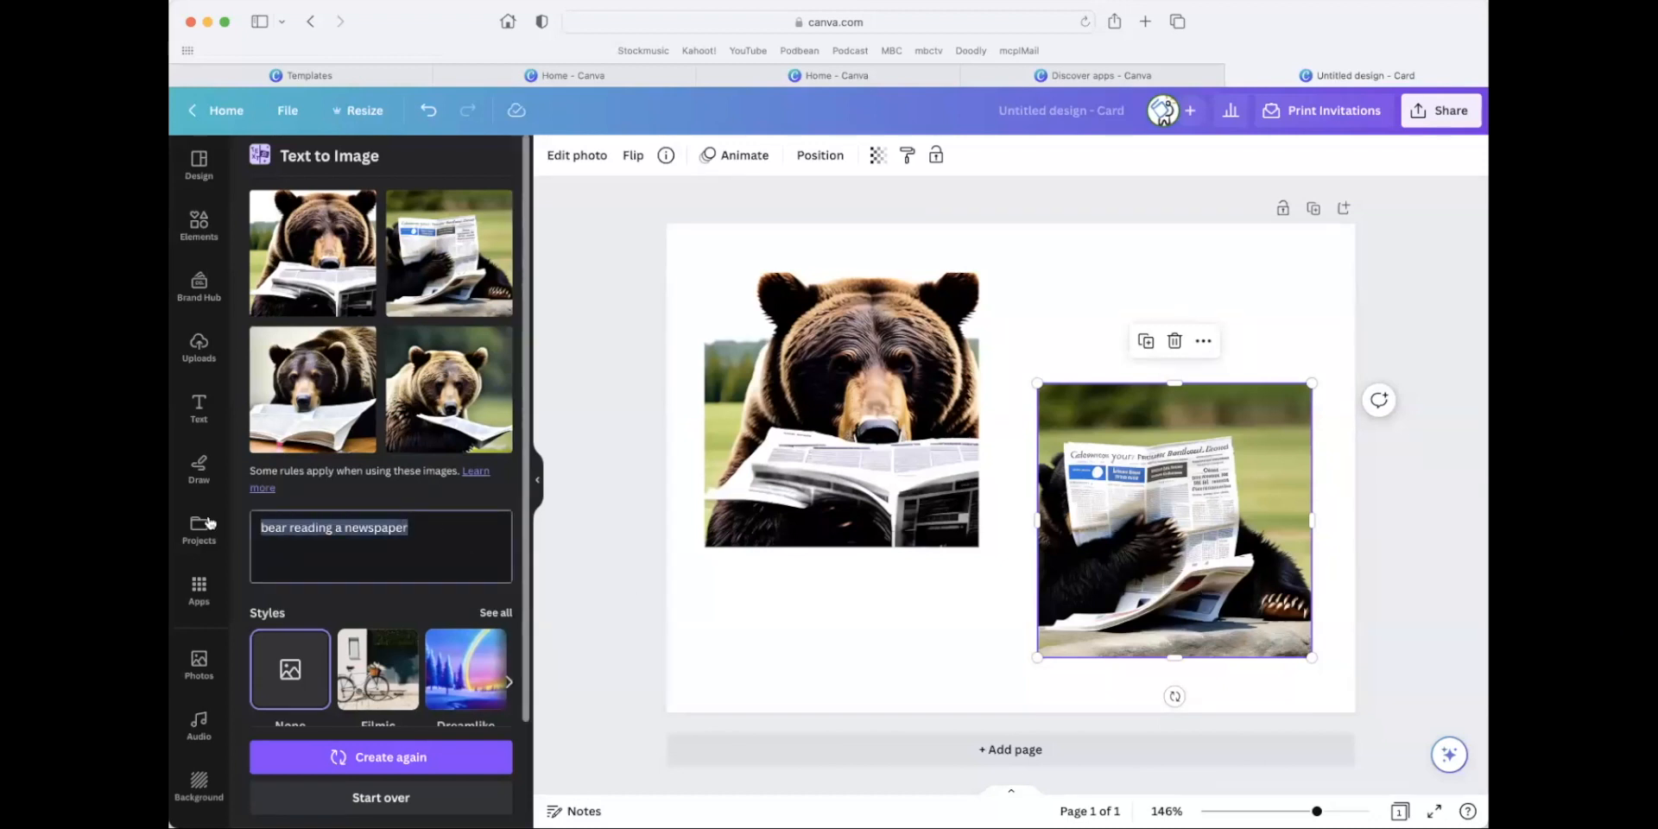
pyautogui.write('airplane landing')
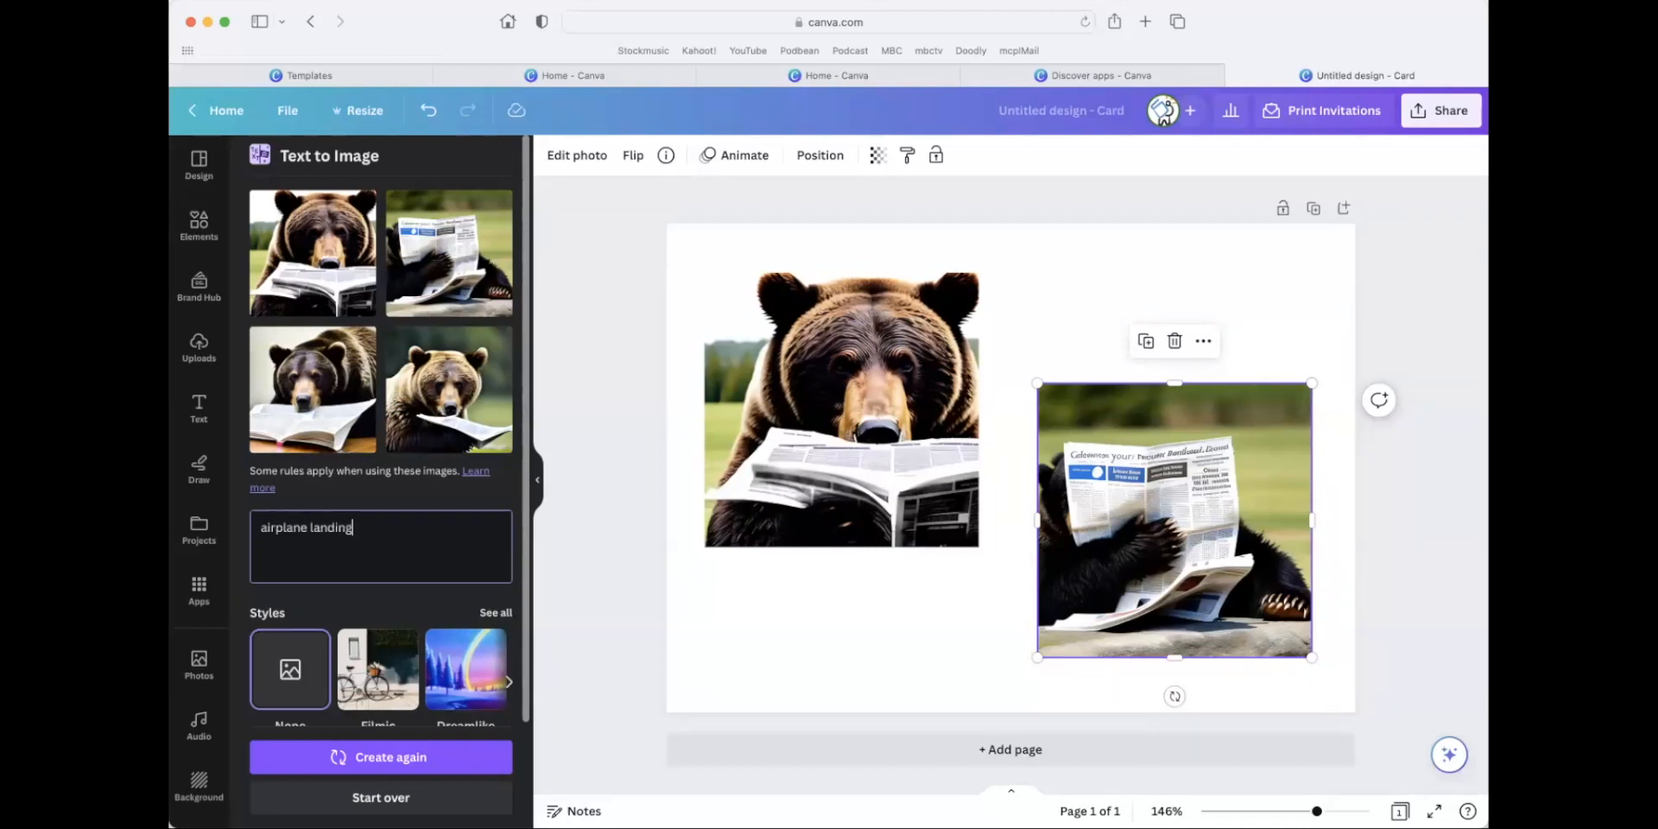
pyautogui.press('BackSpace')
pyautogui.press('BackSpace')
pyautogui.press('BackSpace')
pyautogui.press('BackSpace')
pyautogui.press('BackSpace')
pyautogui.press('BackSpace')
pyautogui.press('BackSpace')
pyautogui.press('BackSpace')
pyautogui.press('BackSpace')
pyautogui.press('BackSpace')
pyautogui.press('BackSpace')
pyautogui.press('BackSpace')
pyautogui.press('BackSpace')
pyautogui.press('BackSpace')
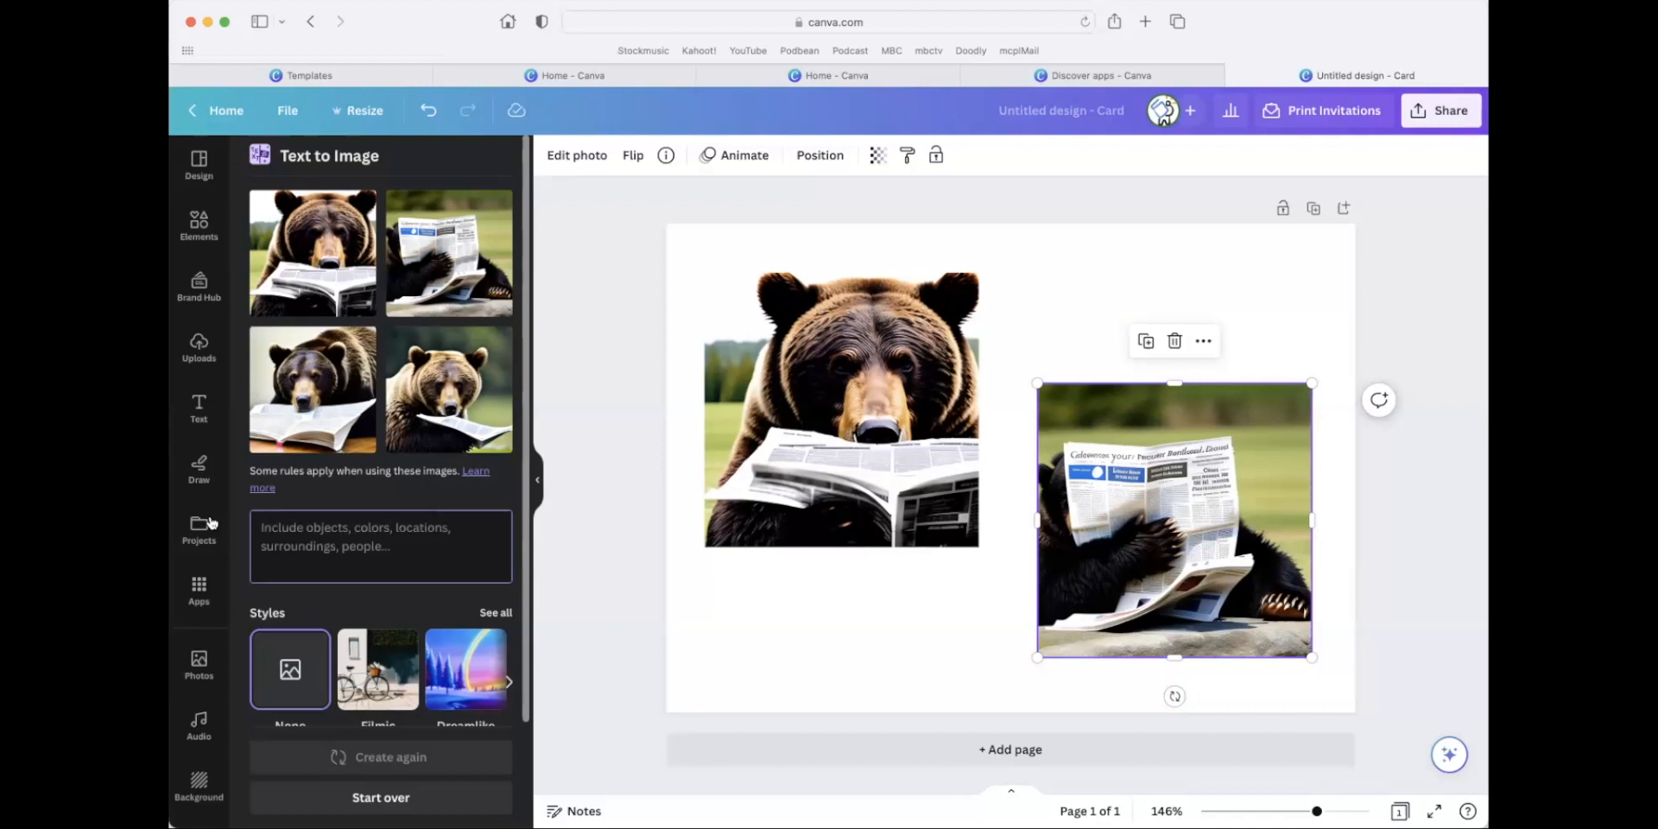
# Enter the prompt "buildings made out of candy" and generate the images.
pyautogui.write('buildings made out of candy')
pyautogui.press('Return')
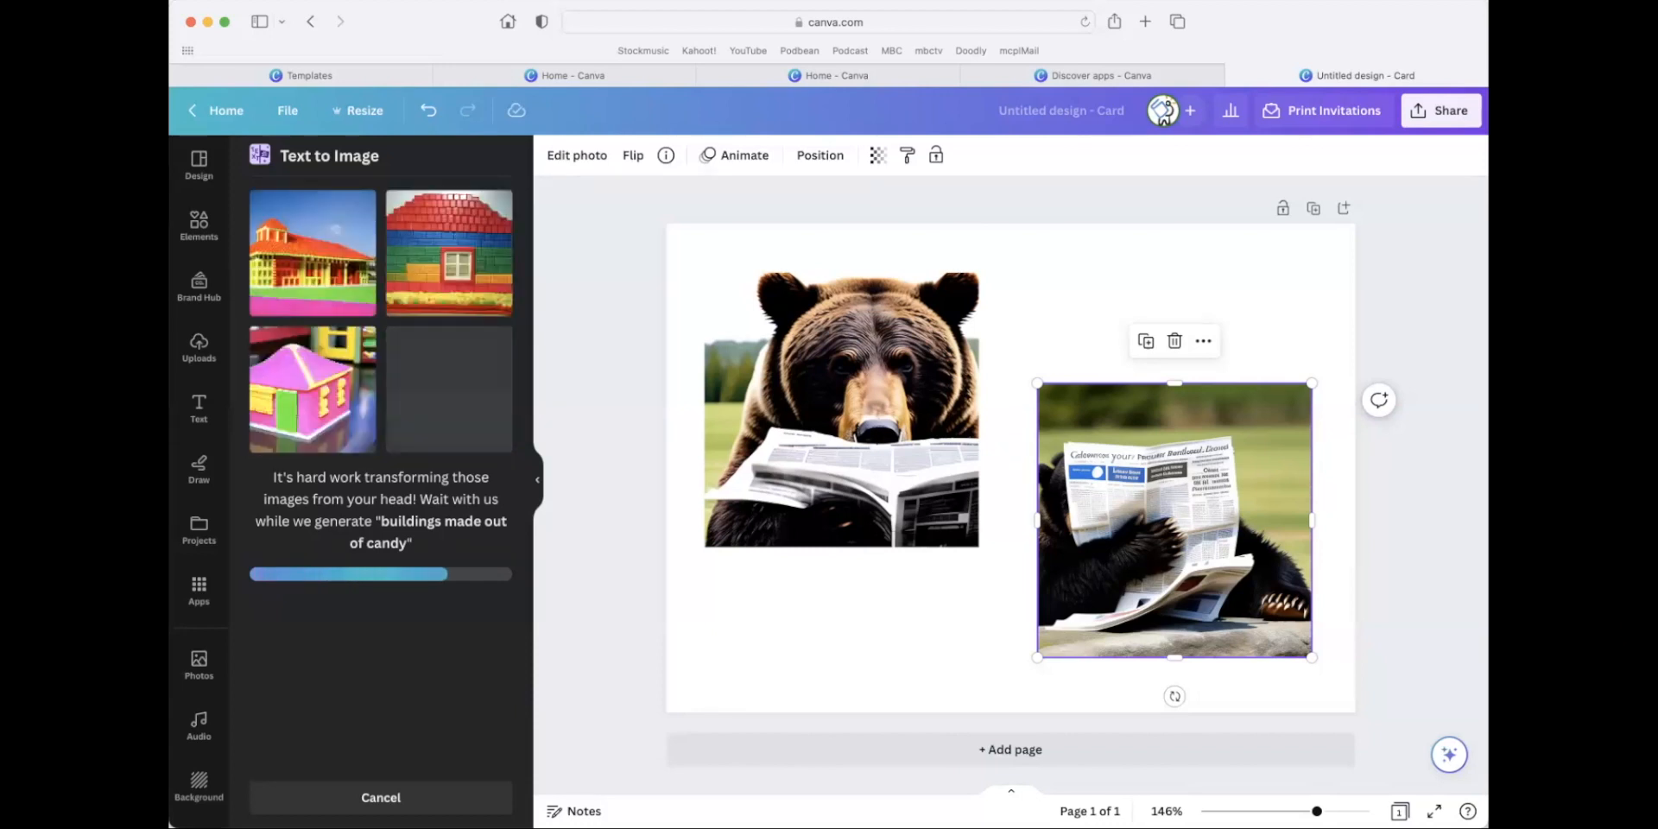
# Place the pink candy house image partly over the left bear image, and generate another set from the same prompt.
pyautogui.click(332, 388)
pyautogui.moveTo(797, 464); pyautogui.dragTo(810, 550)
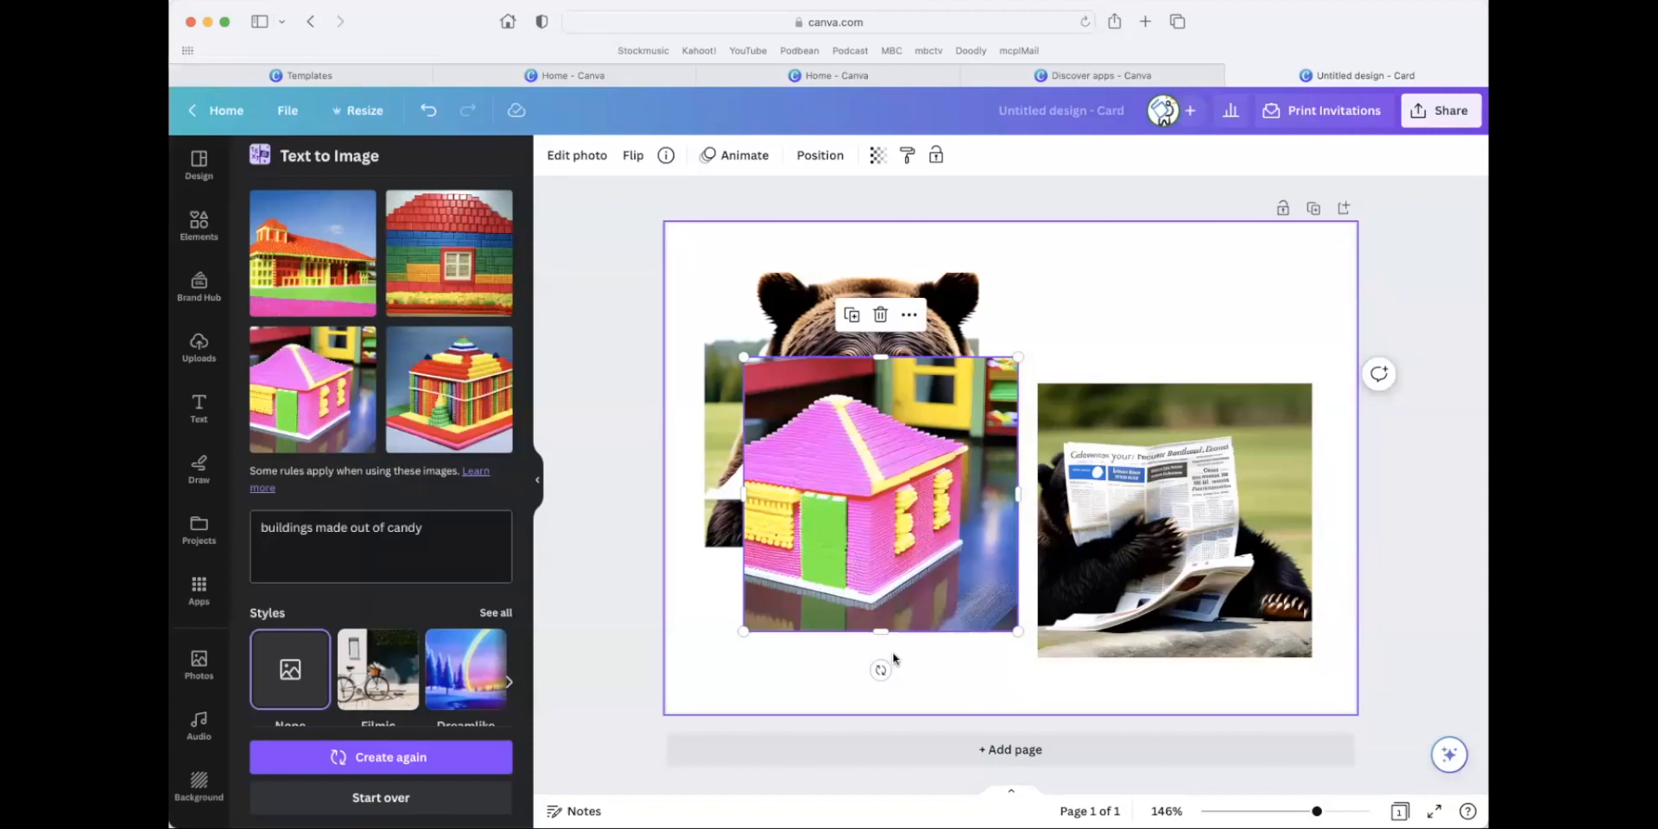
pyautogui.click(418, 756)
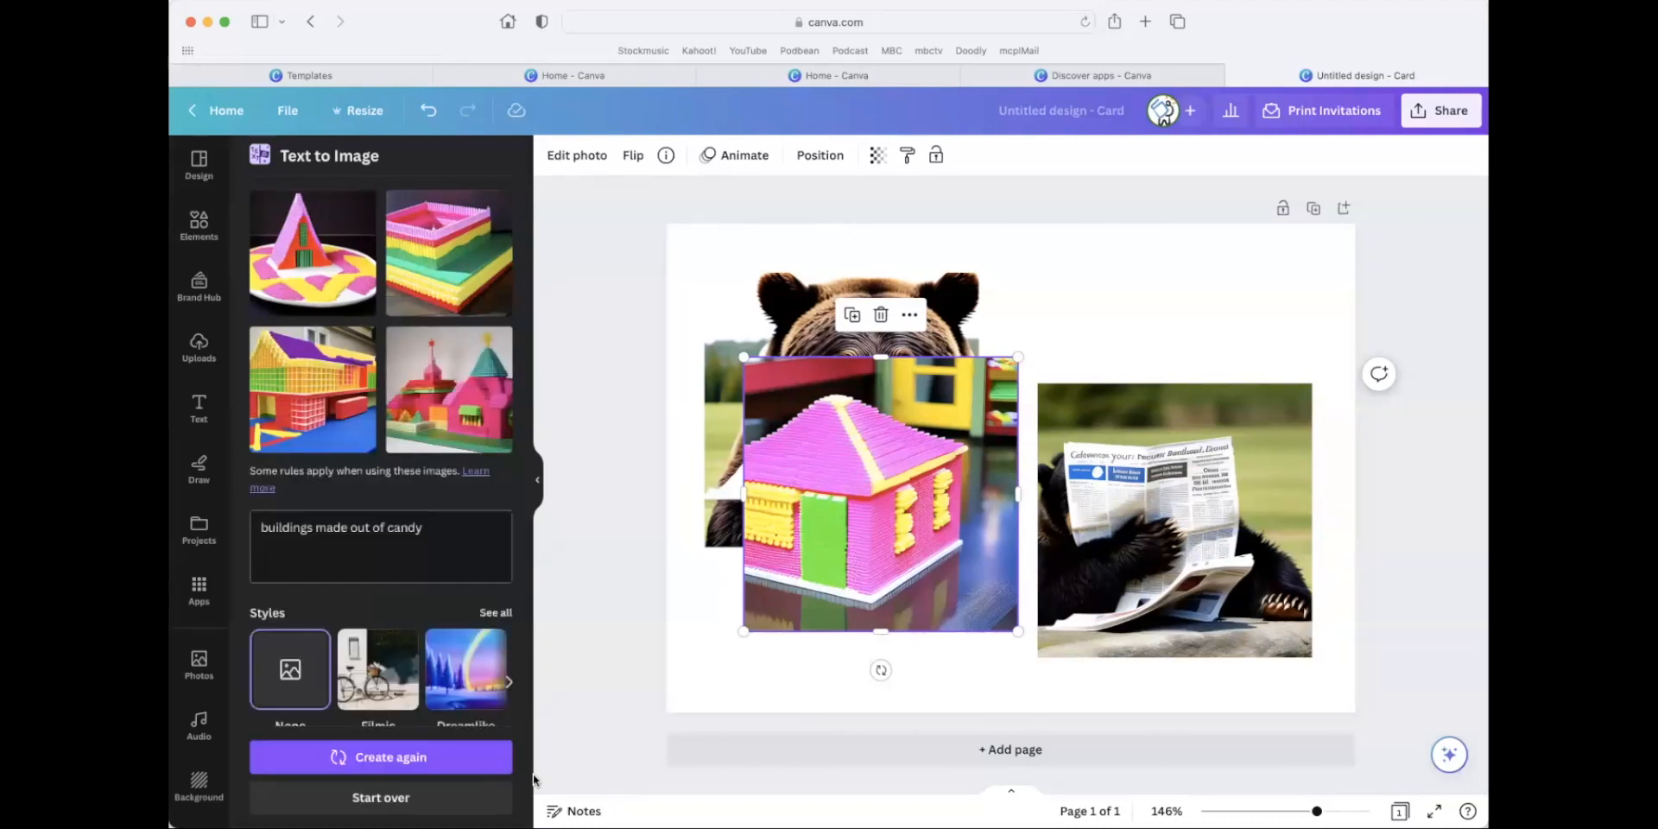
# Replace the prompt with "library filled with chocolate" and generate the images.
pyautogui.click(380, 544)
pyautogui.press('super+a')
pyautogui.press('BackSpace')
pyautogui.write('library filled with chocolate')
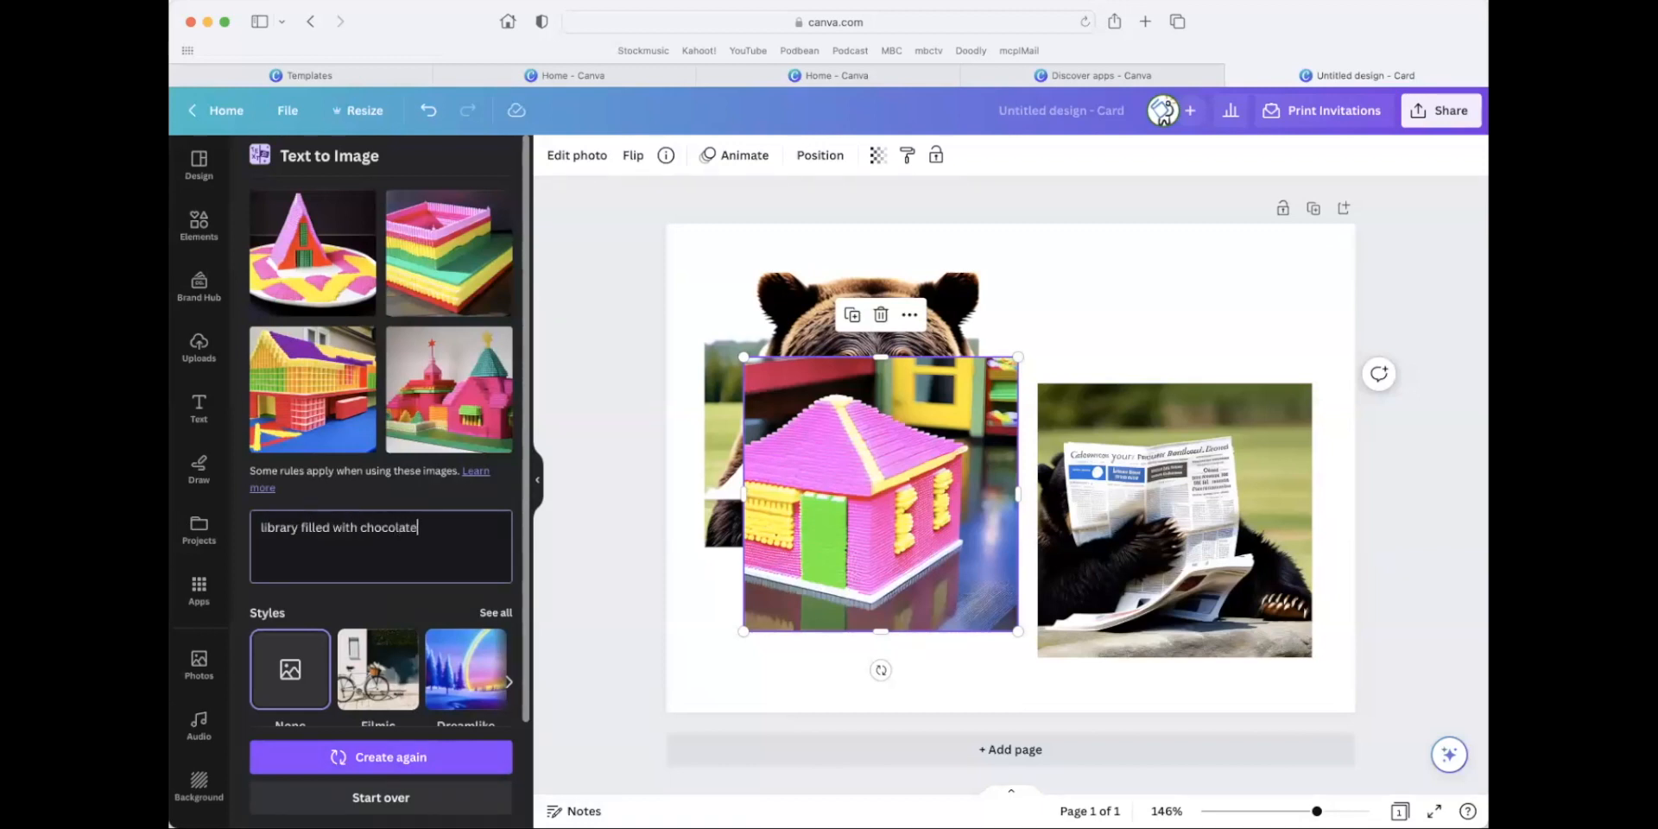
pyautogui.press('Return')
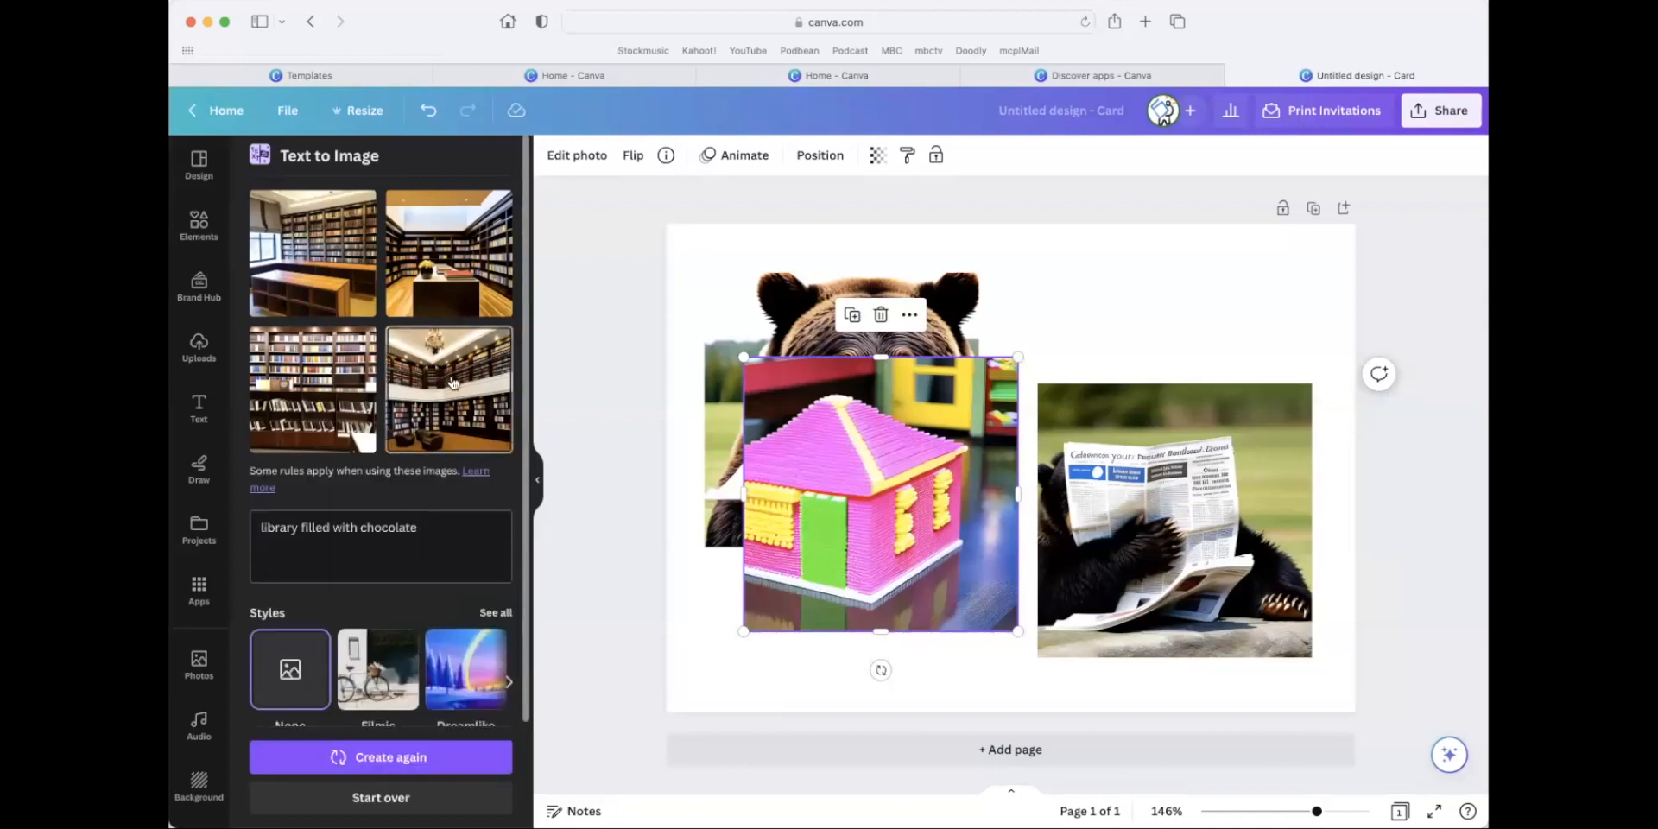
# Add the generated library image with the chandelier, move it to the card's upper left and enlarge it slightly.
pyautogui.click(453, 384)
pyautogui.moveTo(919, 494); pyautogui.dragTo(761, 417)
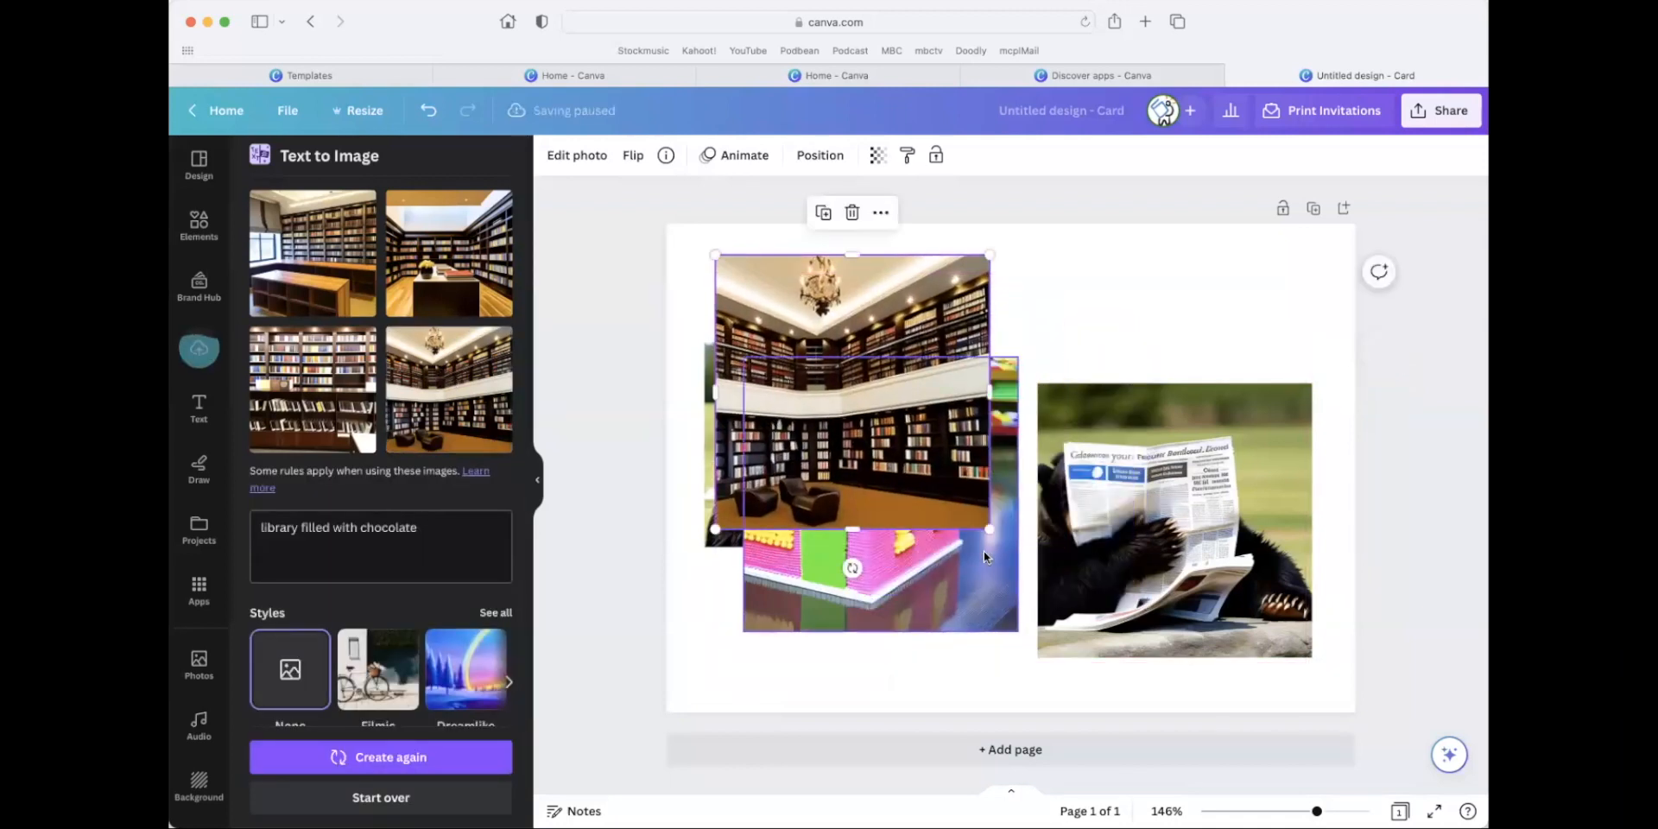
pyautogui.moveTo(990, 528); pyautogui.dragTo(1018, 558)
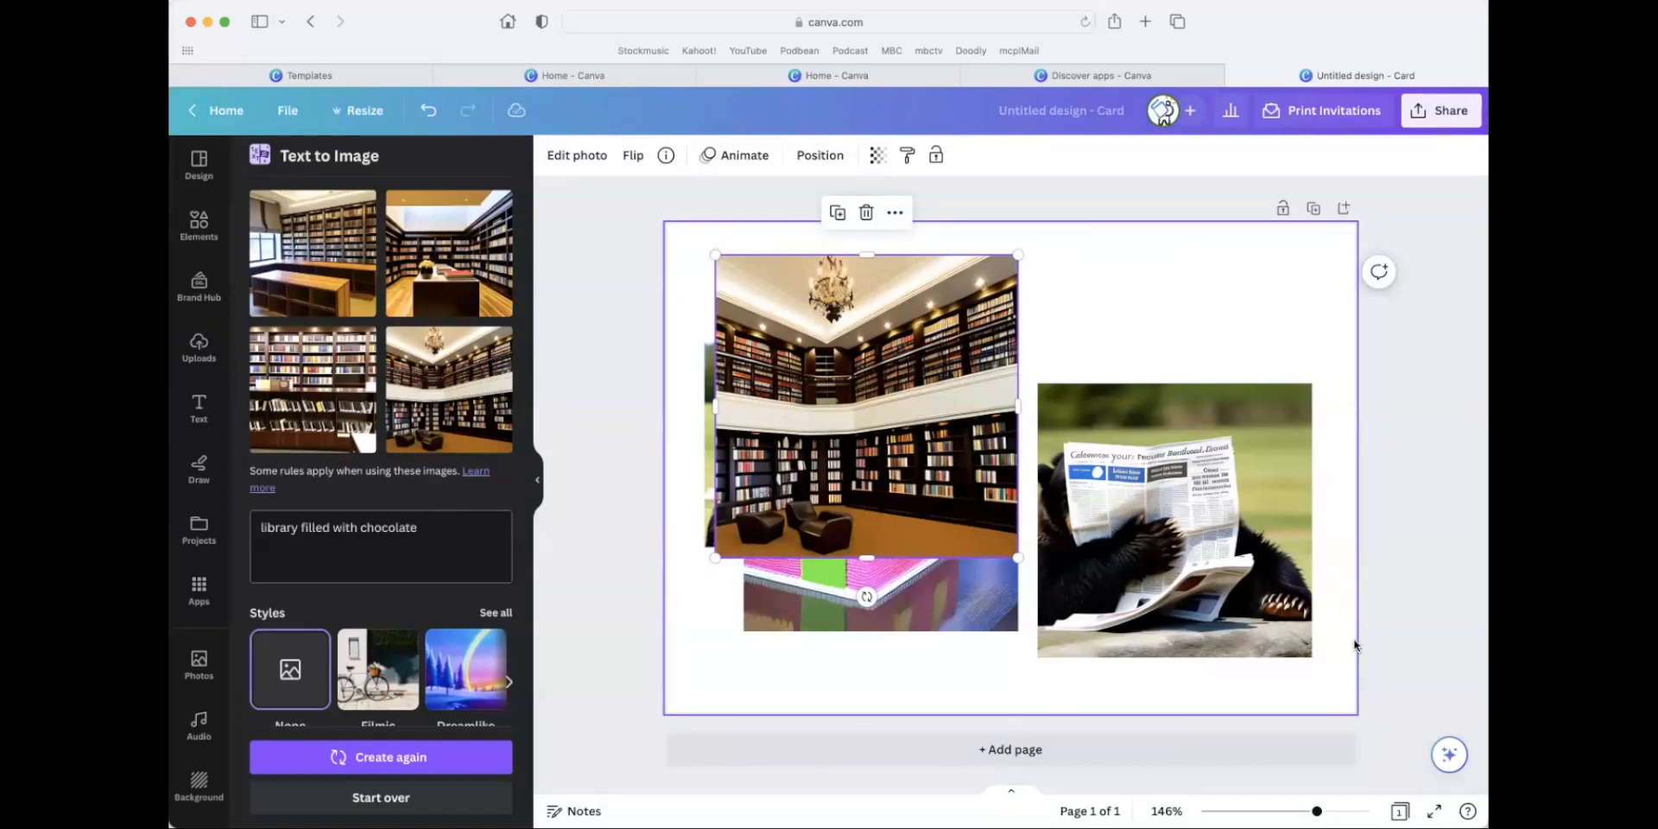
# Delete the library, candy house and both bear images so the card is blank.
pyautogui.press('Delete')
pyautogui.click(957, 484)
pyautogui.press('Delete')
pyautogui.click(1109, 529)
pyautogui.press('Delete')
pyautogui.click(867, 401)
pyautogui.press('Delete')
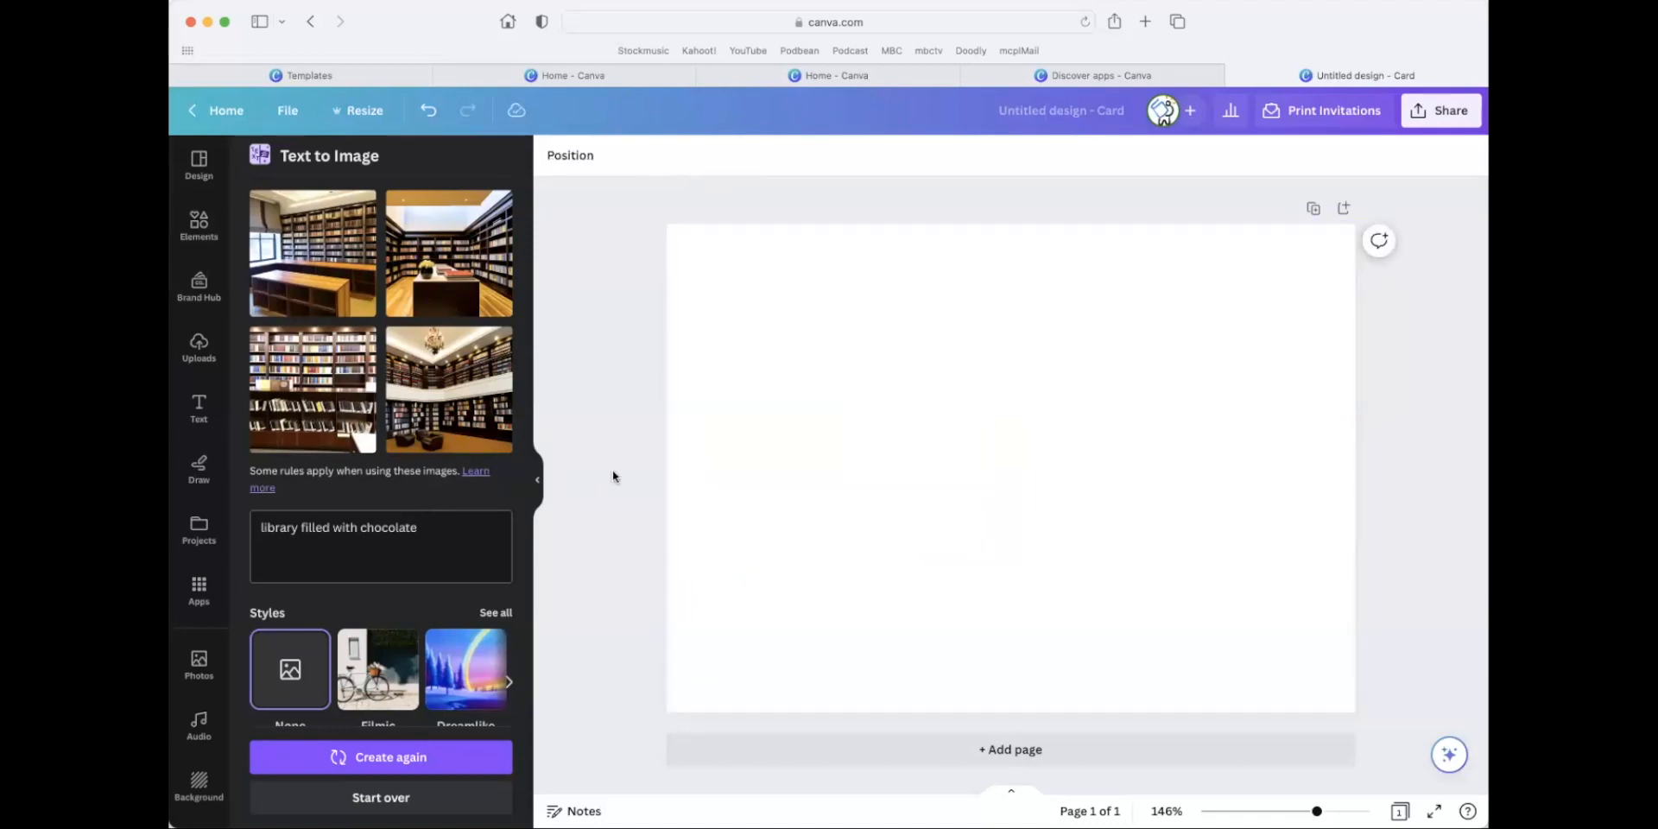
pyautogui.scroll(-3, 454, 473)
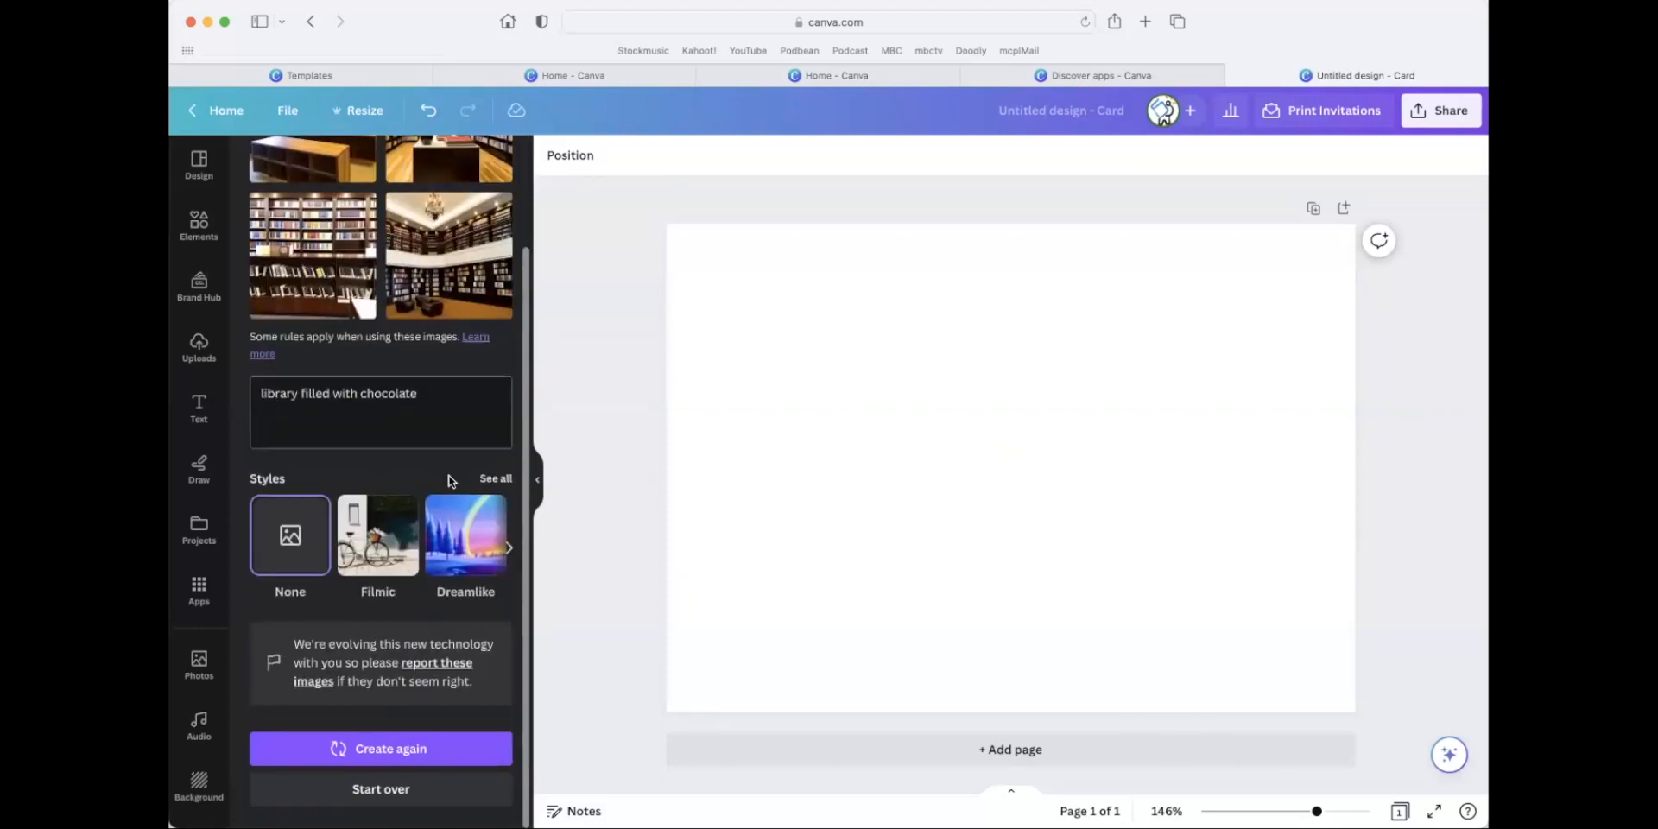
pyautogui.scroll(3, 448, 475)
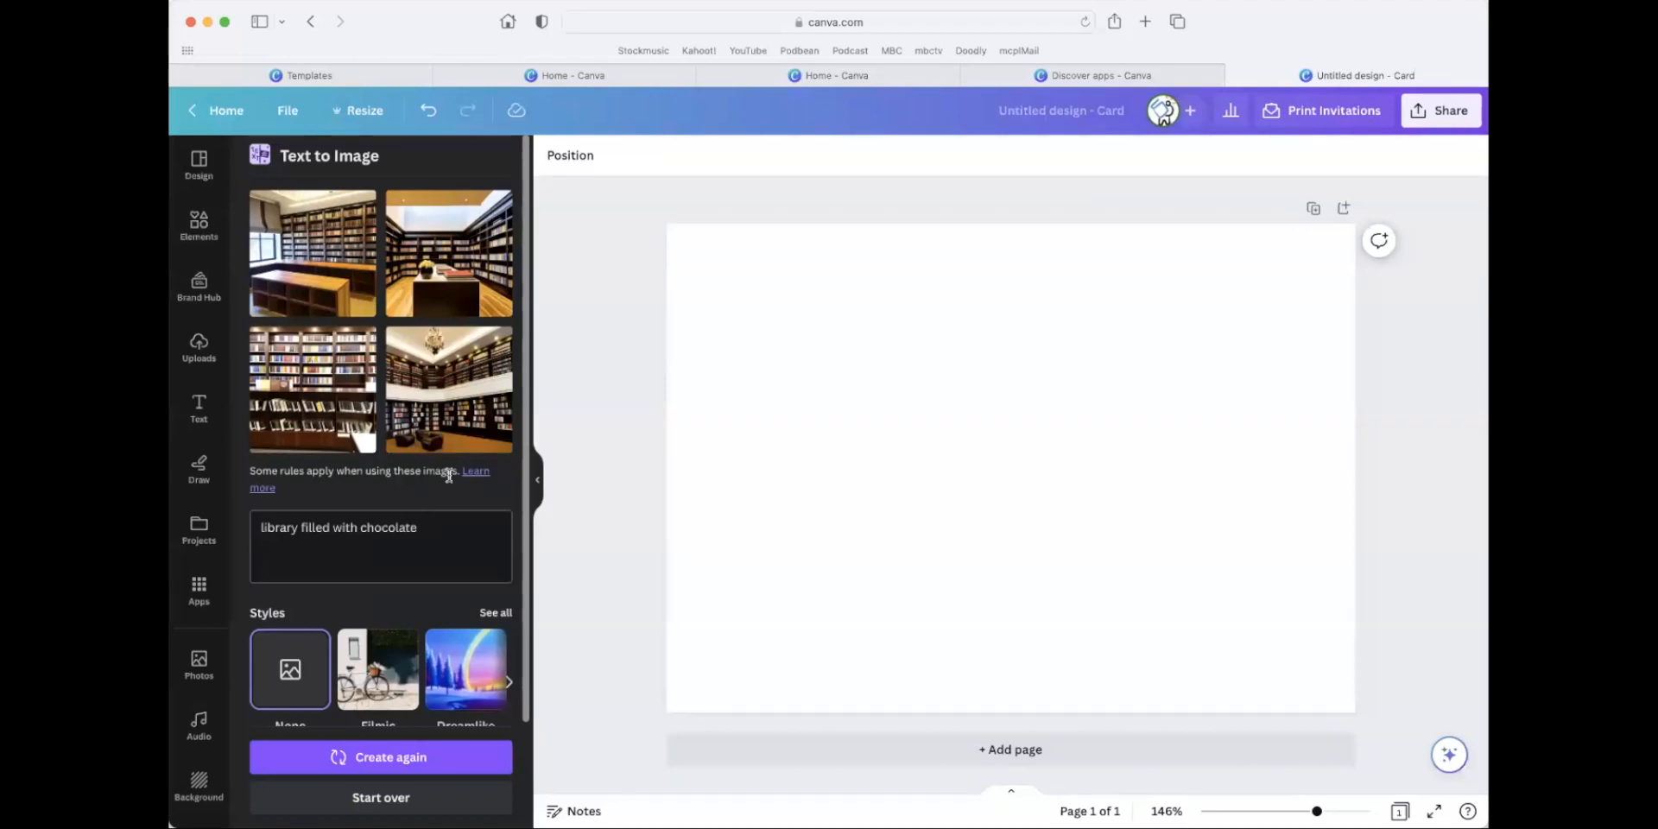
# Add the recently used sunset beach photo of the couple to the card and remove its background.
pyautogui.click(206, 235)
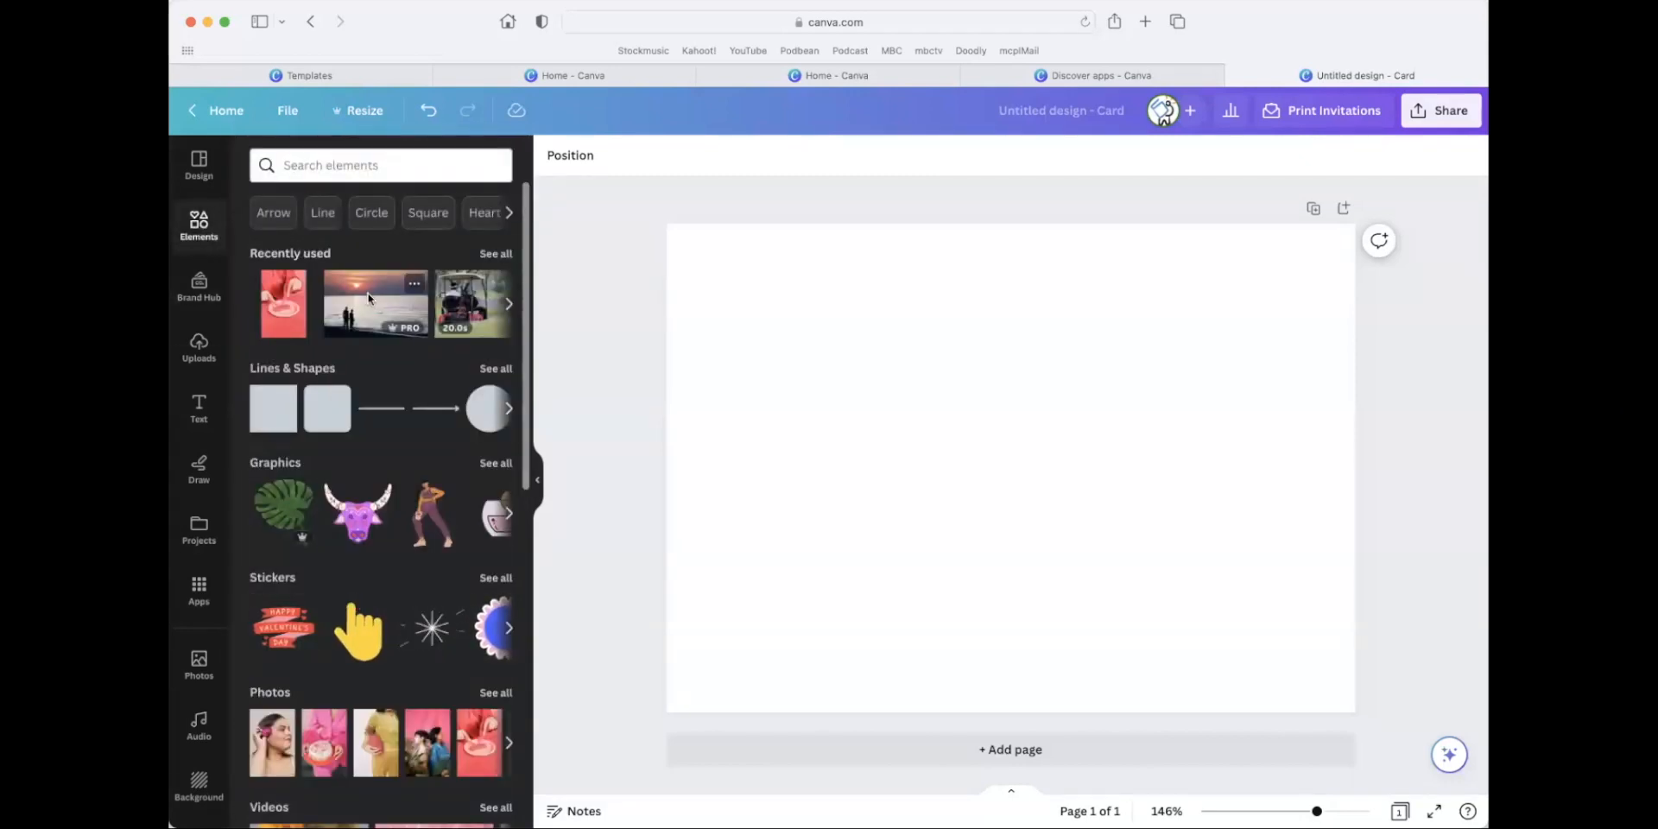
pyautogui.click(411, 321)
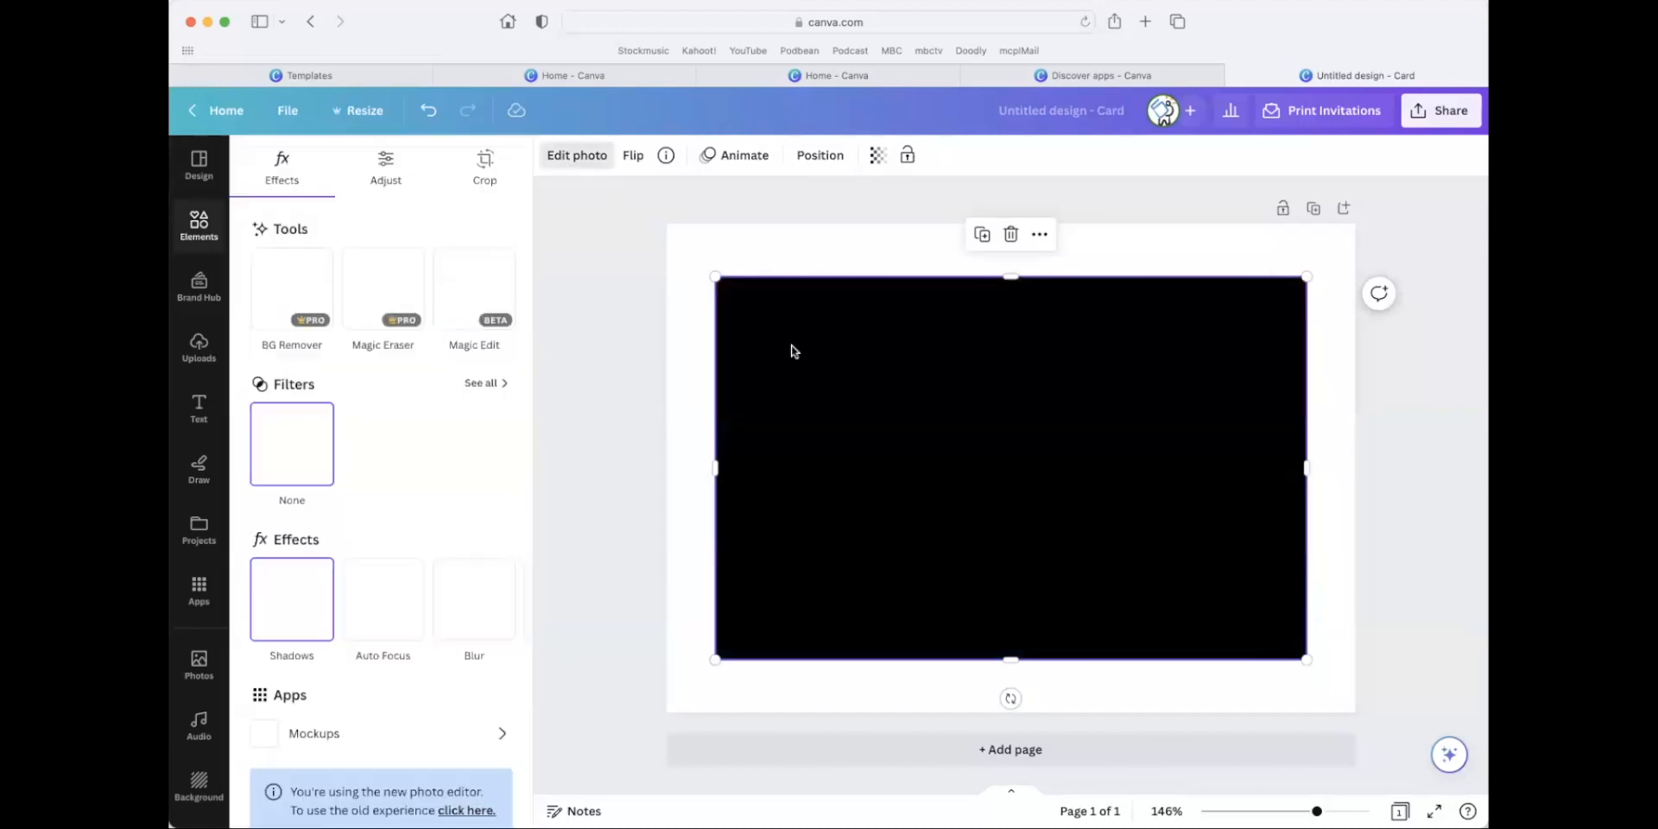
pyautogui.click(331, 289)
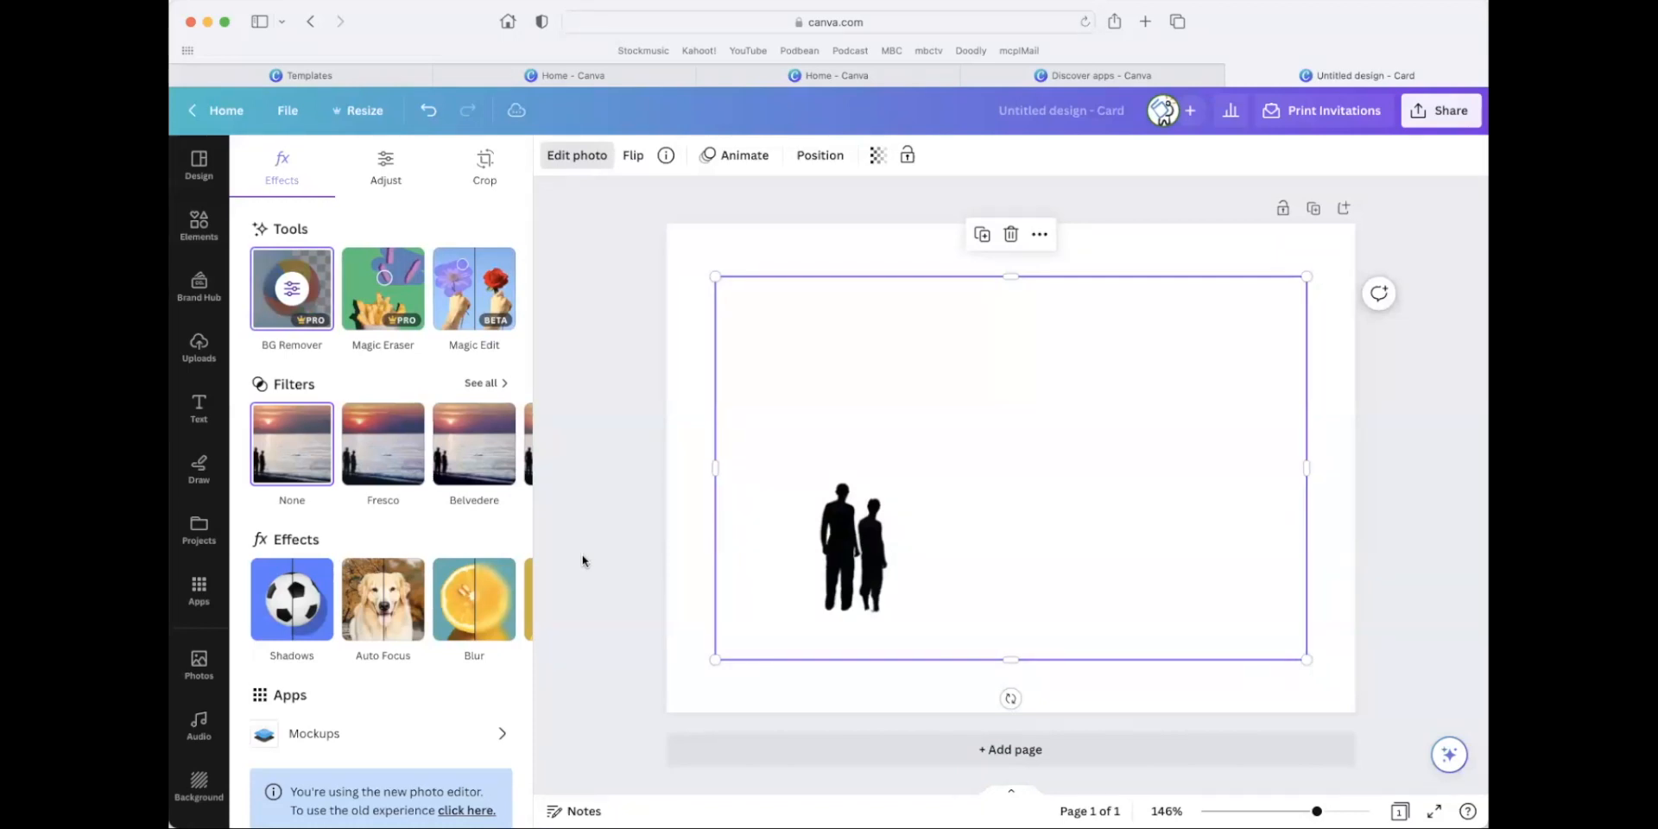
# Scale down the couple silhouette cutout and reposition it in the lower left part of the card.
pyautogui.moveTo(892, 572); pyautogui.dragTo(890, 532)
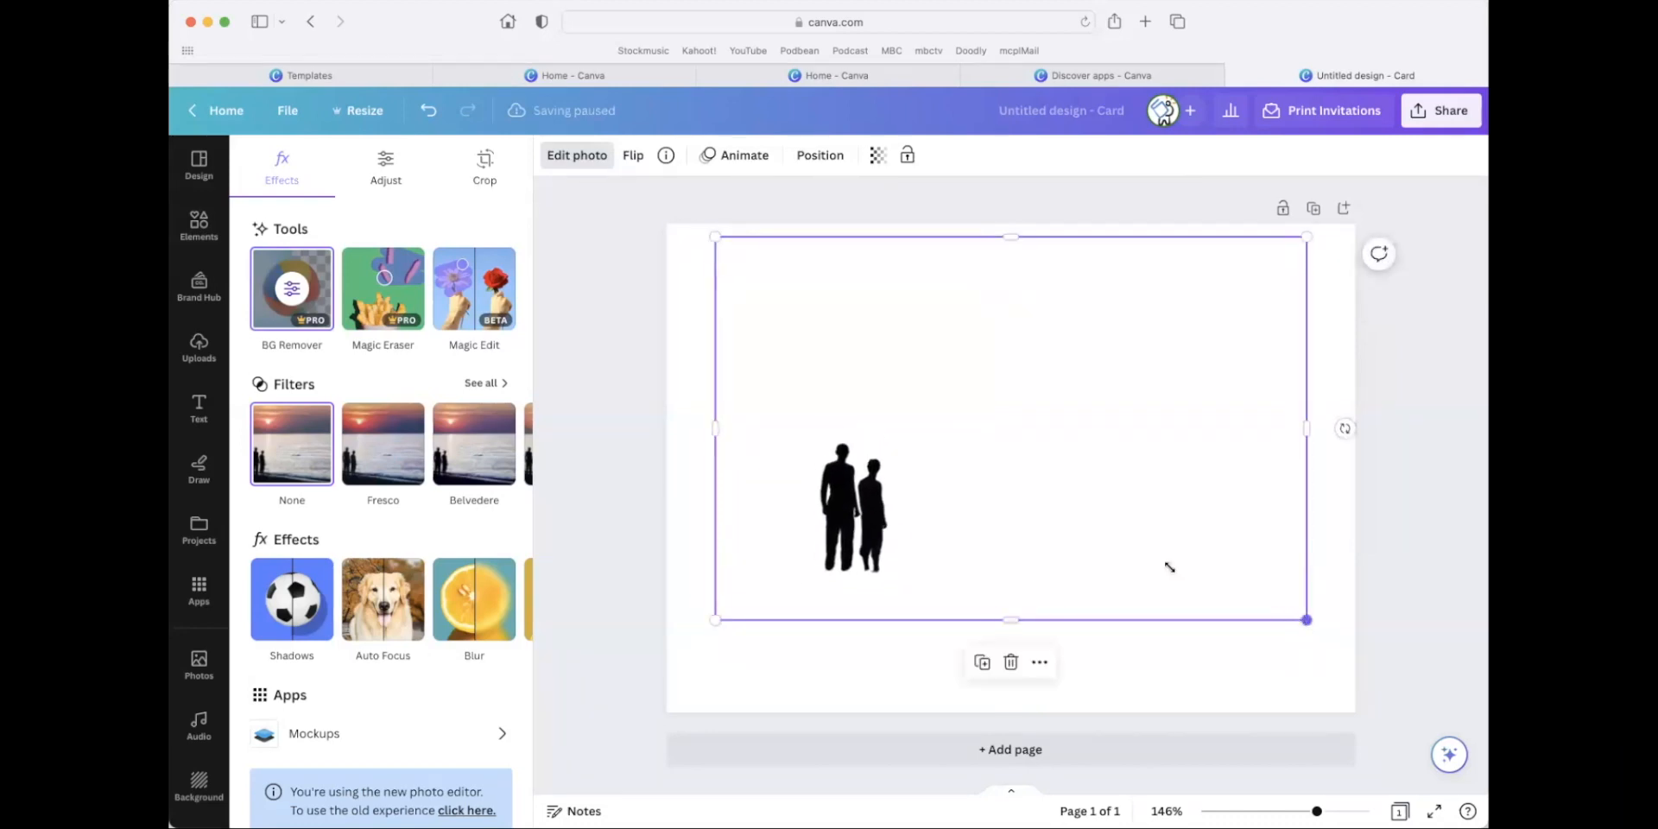
pyautogui.moveTo(1170, 568); pyautogui.dragTo(1159, 522)
pyautogui.moveTo(870, 437); pyautogui.dragTo(889, 520)
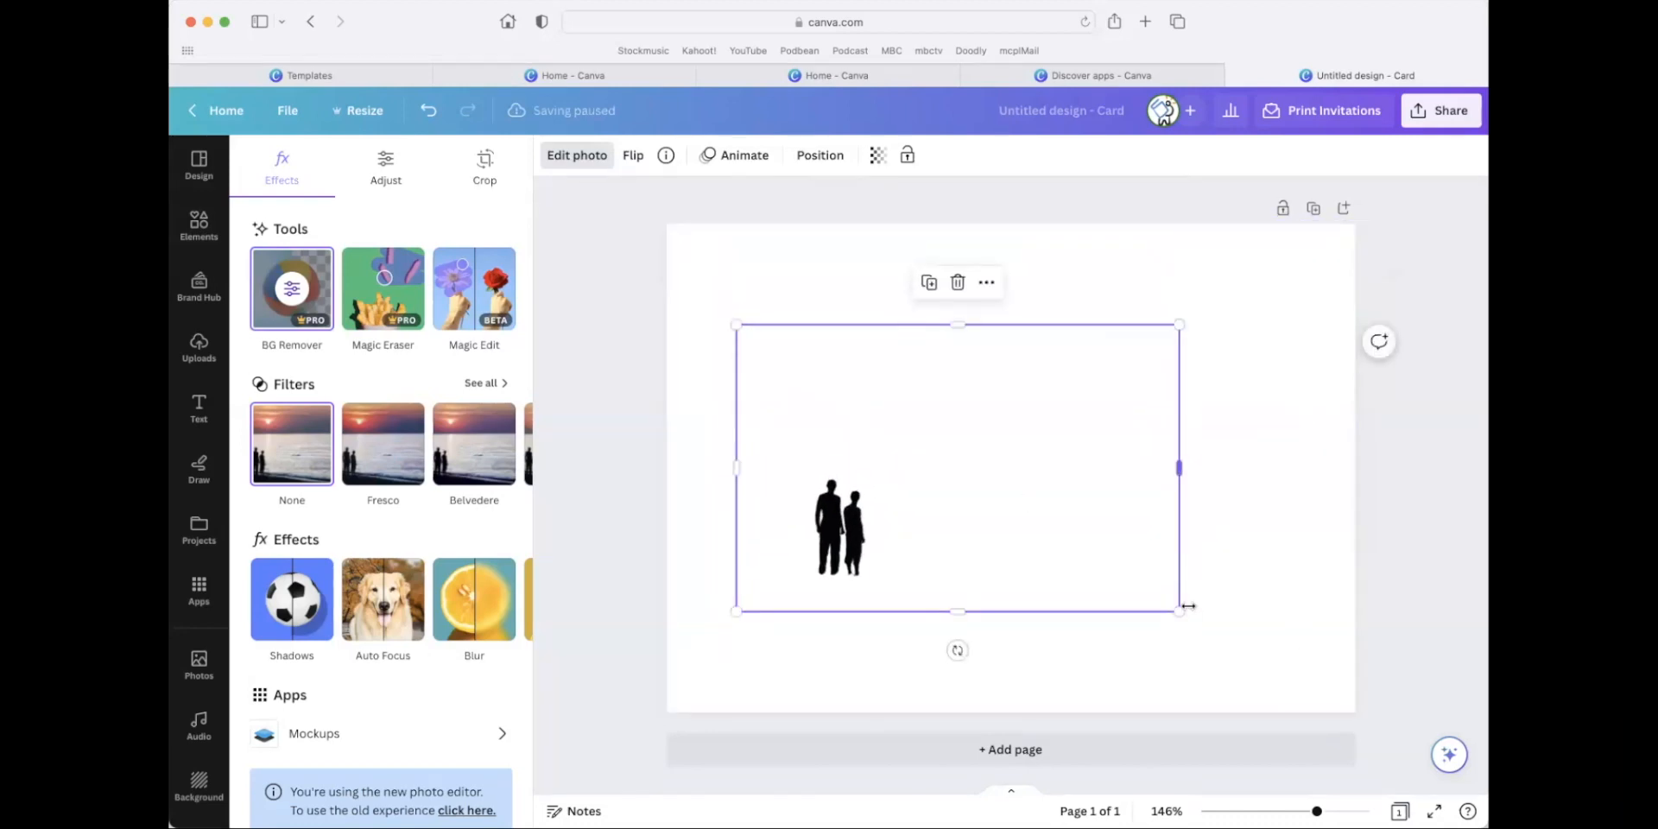
pyautogui.click(198, 226)
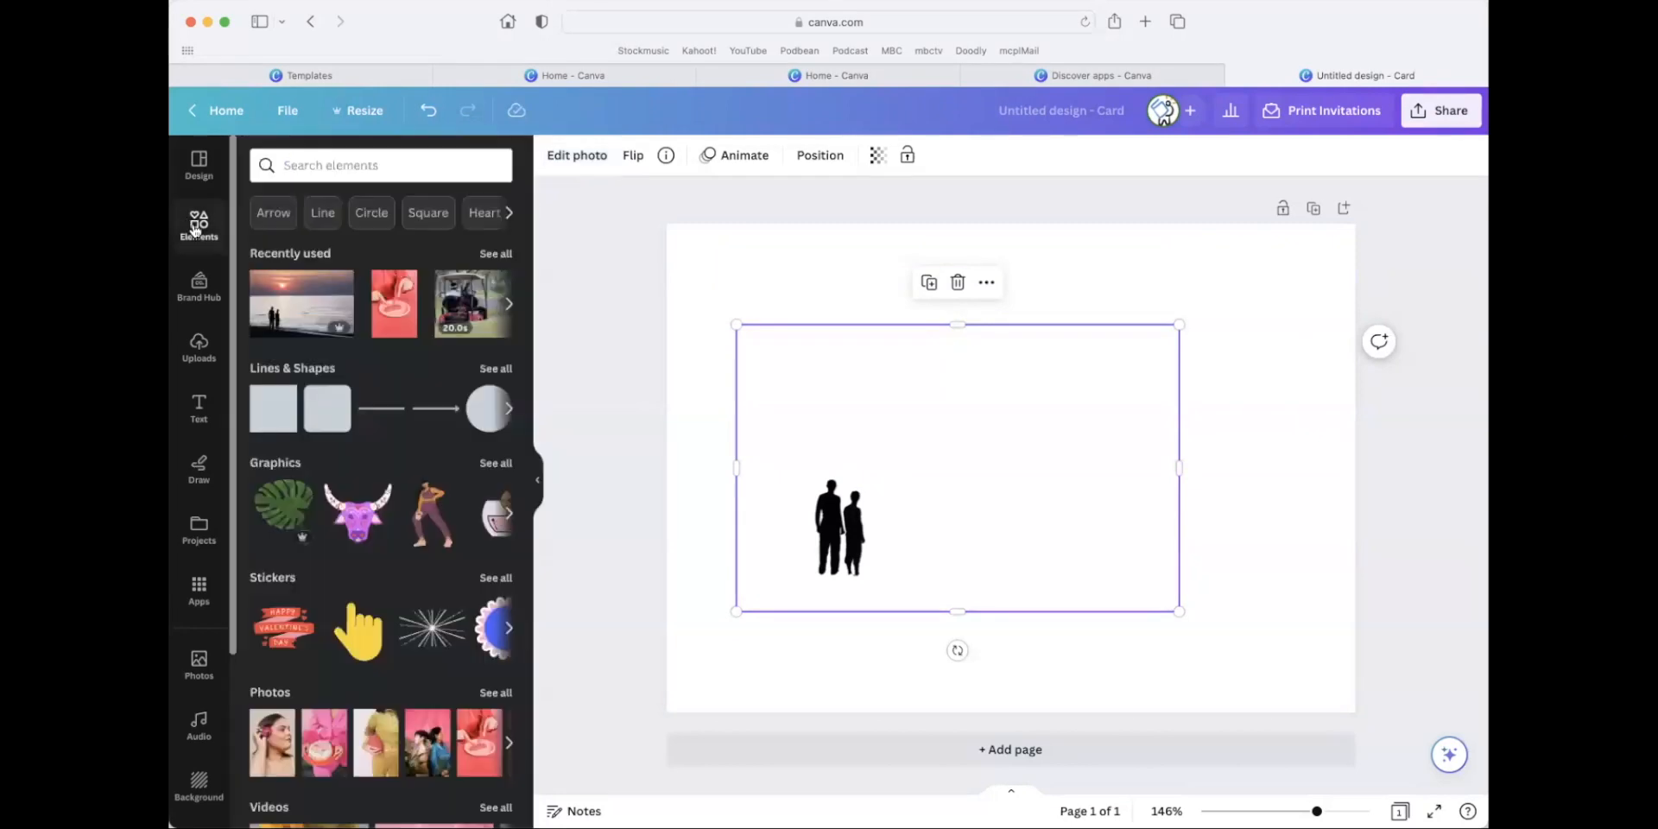
pyautogui.click(484, 304)
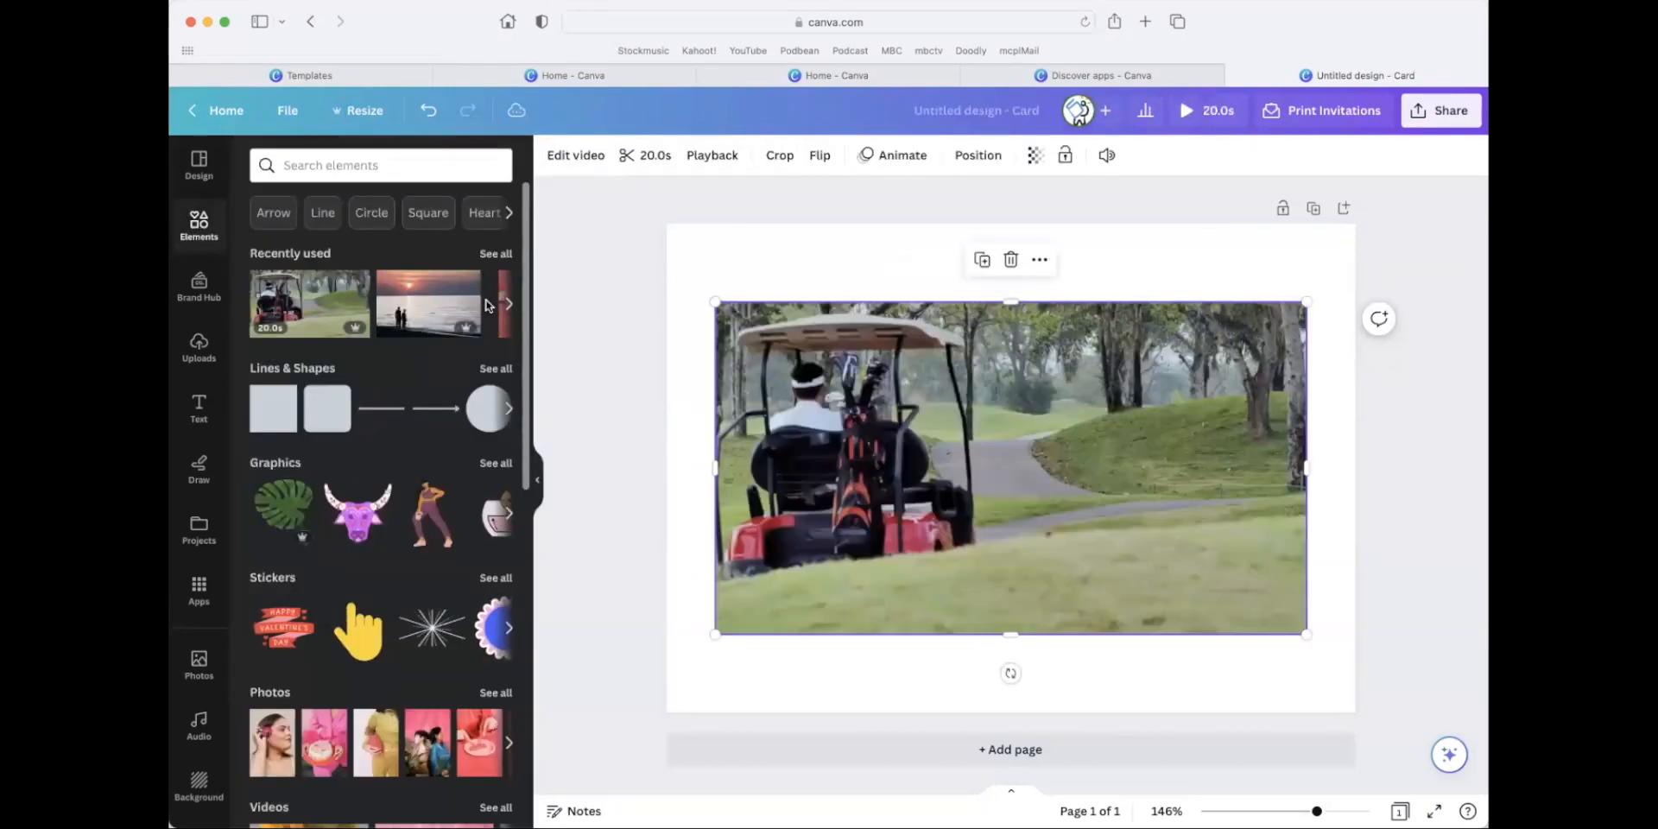
pyautogui.moveTo(1056, 317); pyautogui.dragTo(1088, 366)
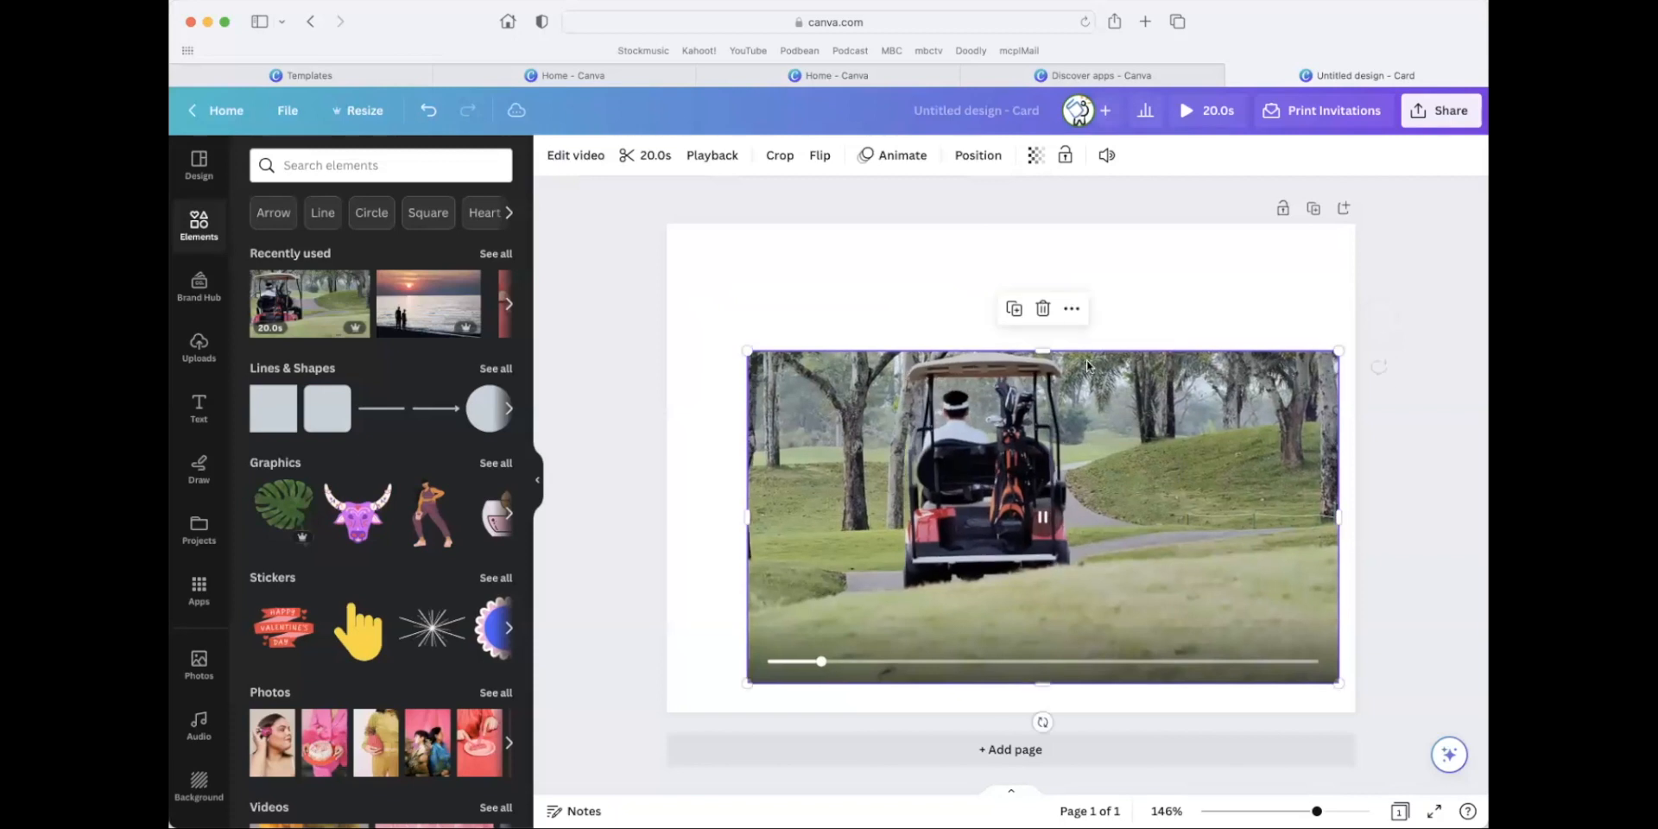
pyautogui.click(1044, 308)
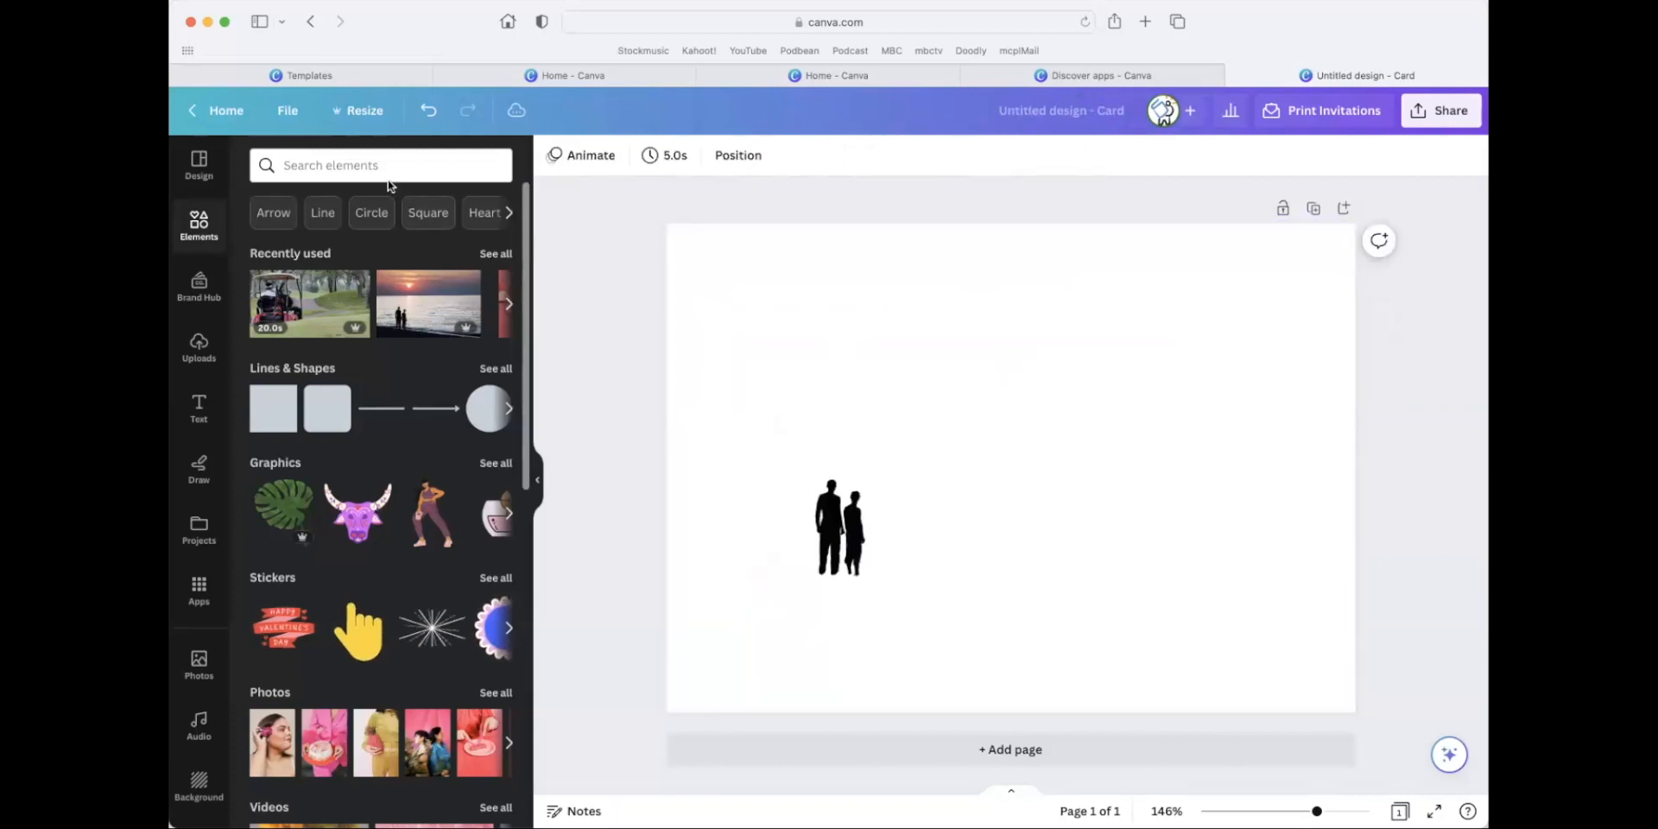
# Search the elements for "desert" and add the wide sand dunes photo to the card.
pyautogui.click(387, 169)
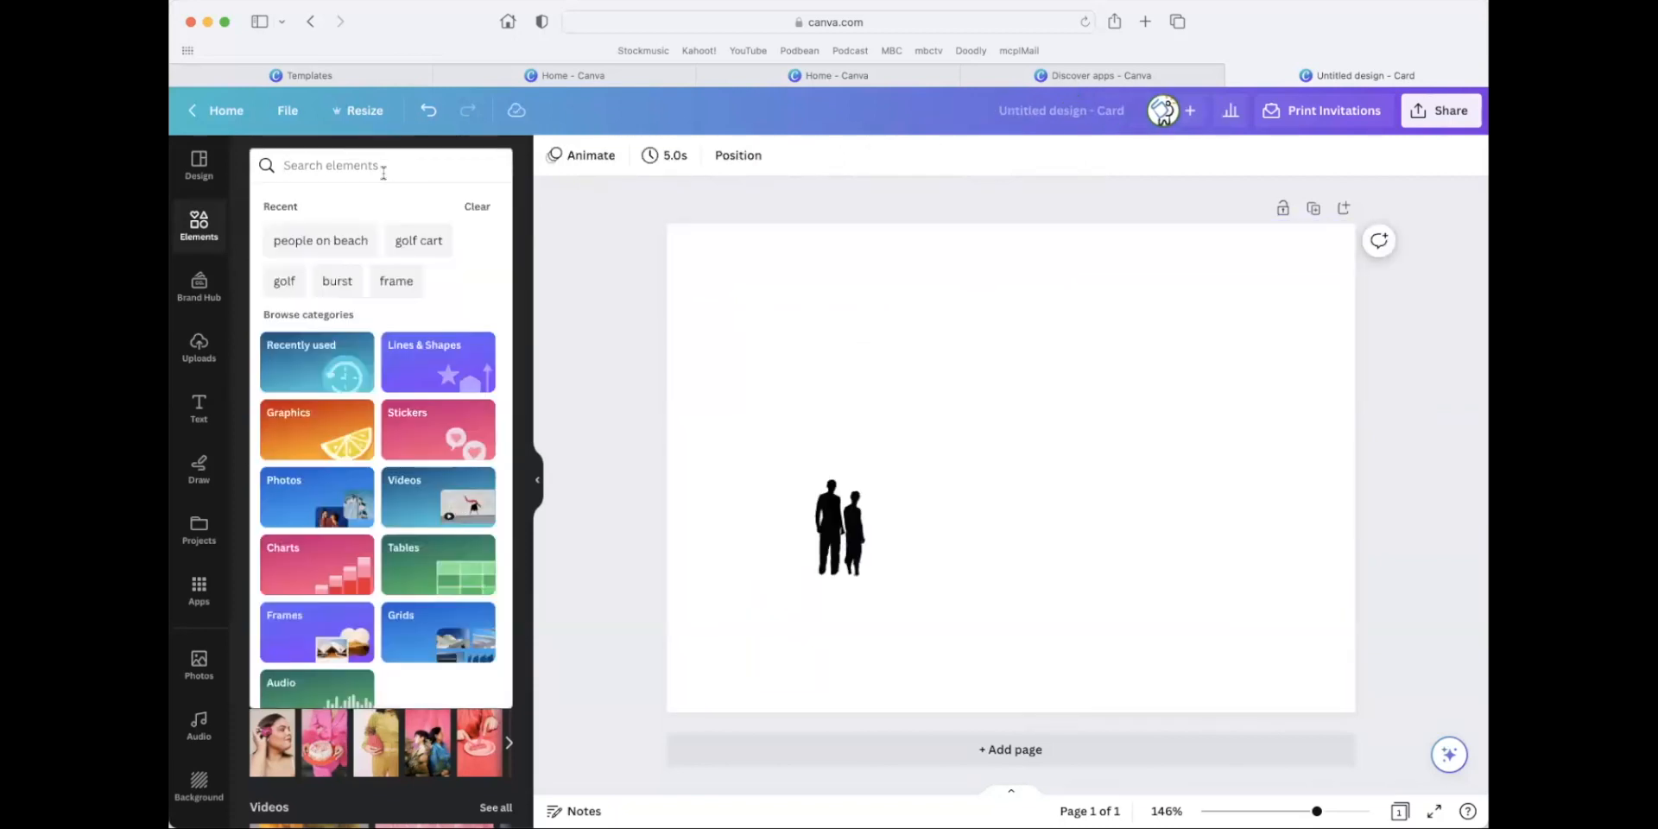
pyautogui.write('desert')
pyautogui.press('Return')
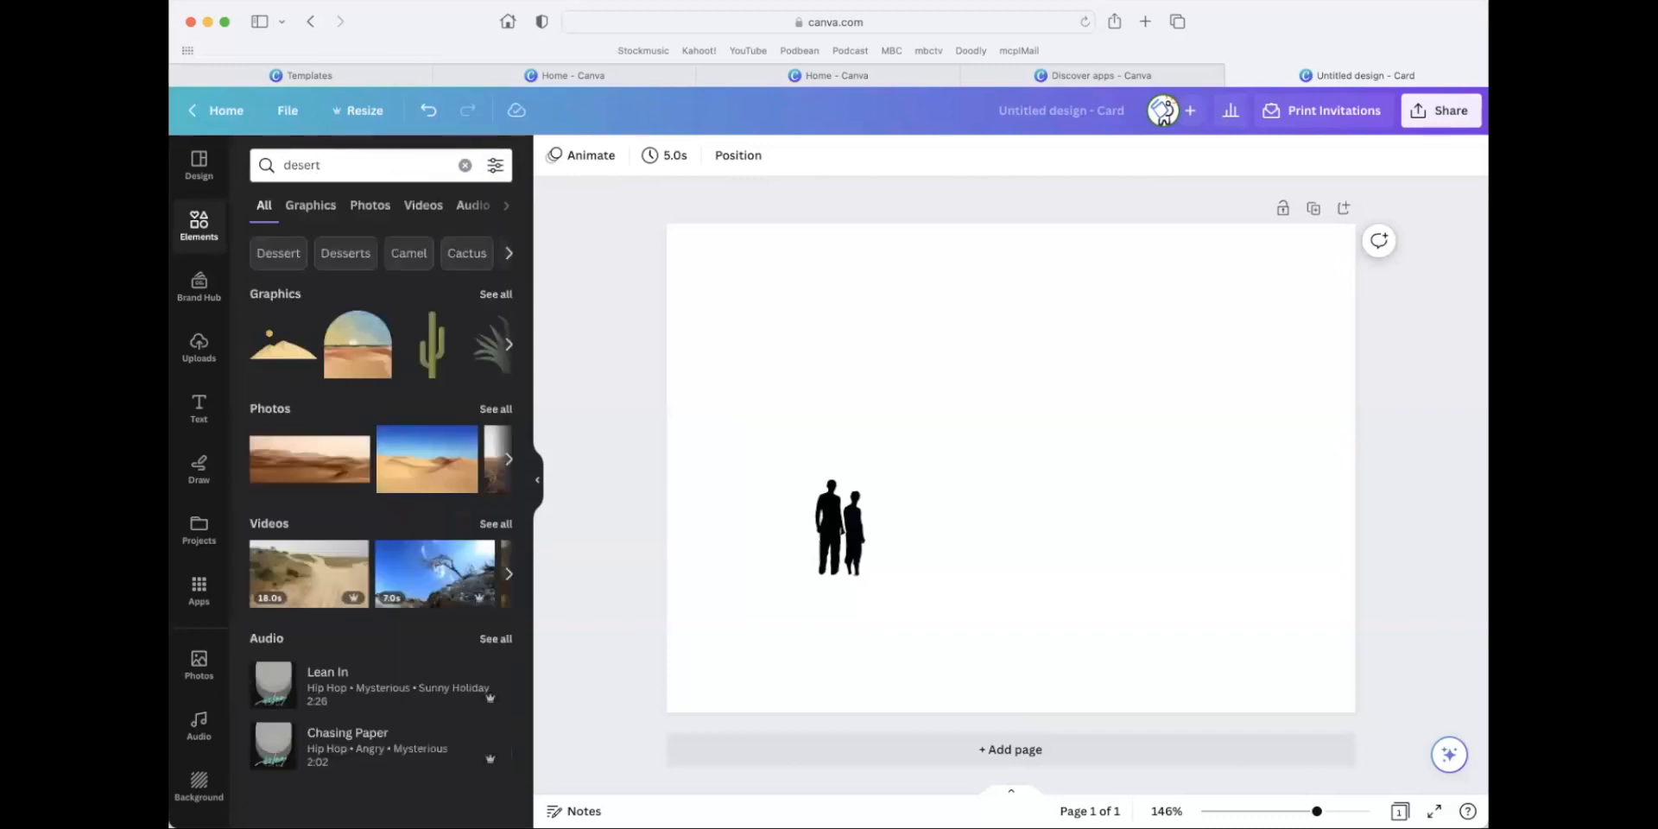
pyautogui.click(348, 459)
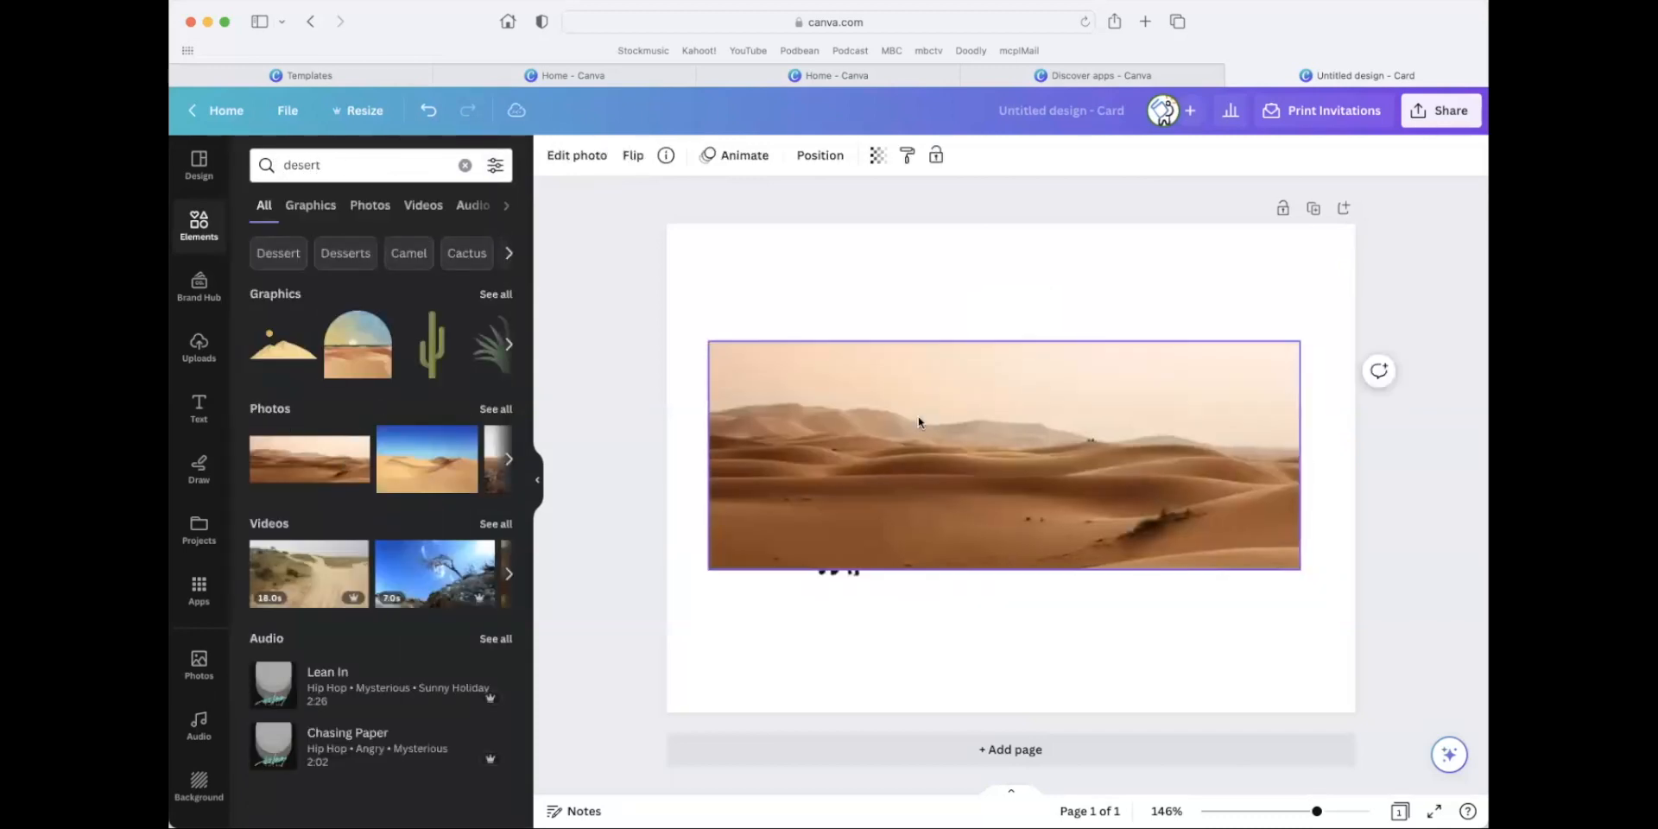
# Enlarge the sand dunes photo until it spans the card's width and send it behind the couple silhouette.
pyautogui.moveTo(919, 422); pyautogui.dragTo(877, 307)
pyautogui.moveTo(1251, 451); pyautogui.dragTo(1393, 749)
pyautogui.moveTo(1157, 480)
pyautogui.mouseDown()
pyautogui.moveTo(1151, 546)
pyautogui.moveTo(1142, 494)
pyautogui.mouseUp()
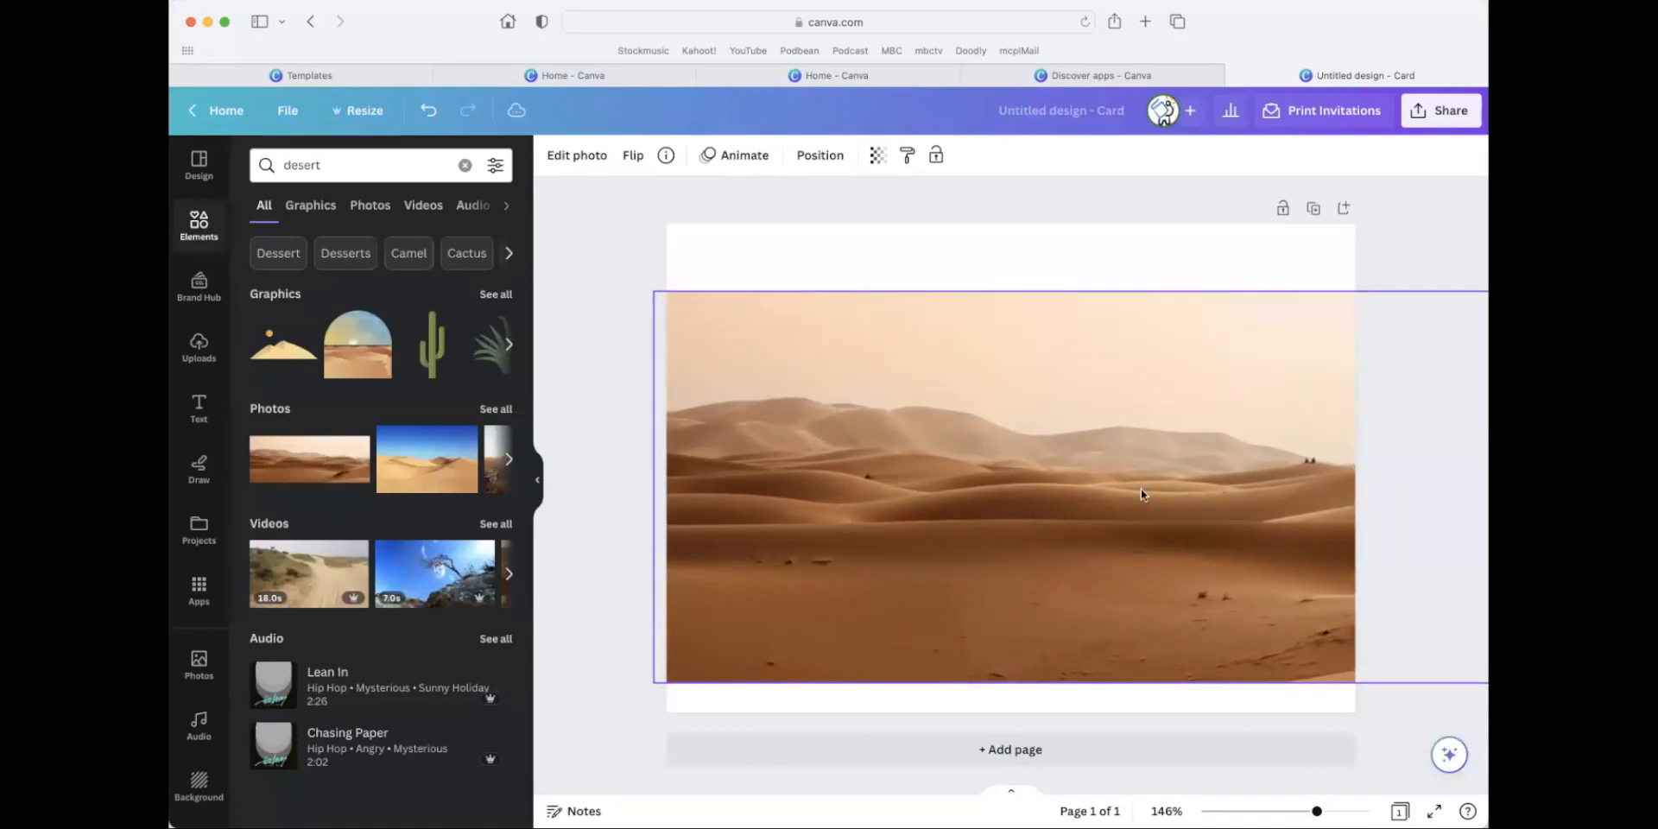
pyautogui.click(820, 155)
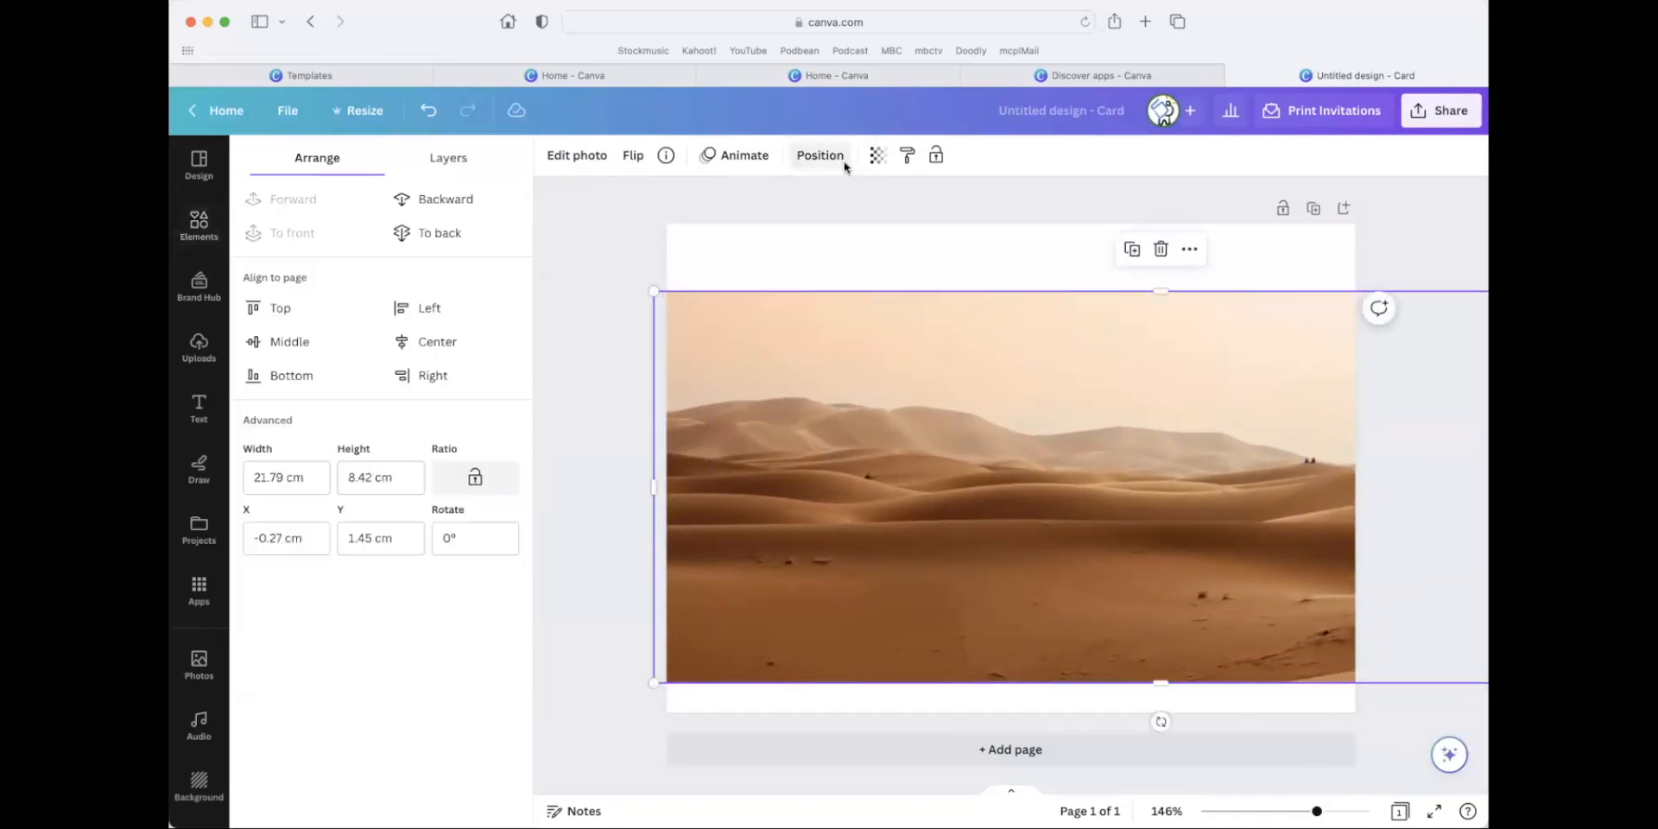
pyautogui.click(449, 232)
# Align the dunes photo with the card's bottom edge, and shrink the couple silhouette so it stands on a dune left of centre.
pyautogui.moveTo(859, 540); pyautogui.dragTo(897, 641)
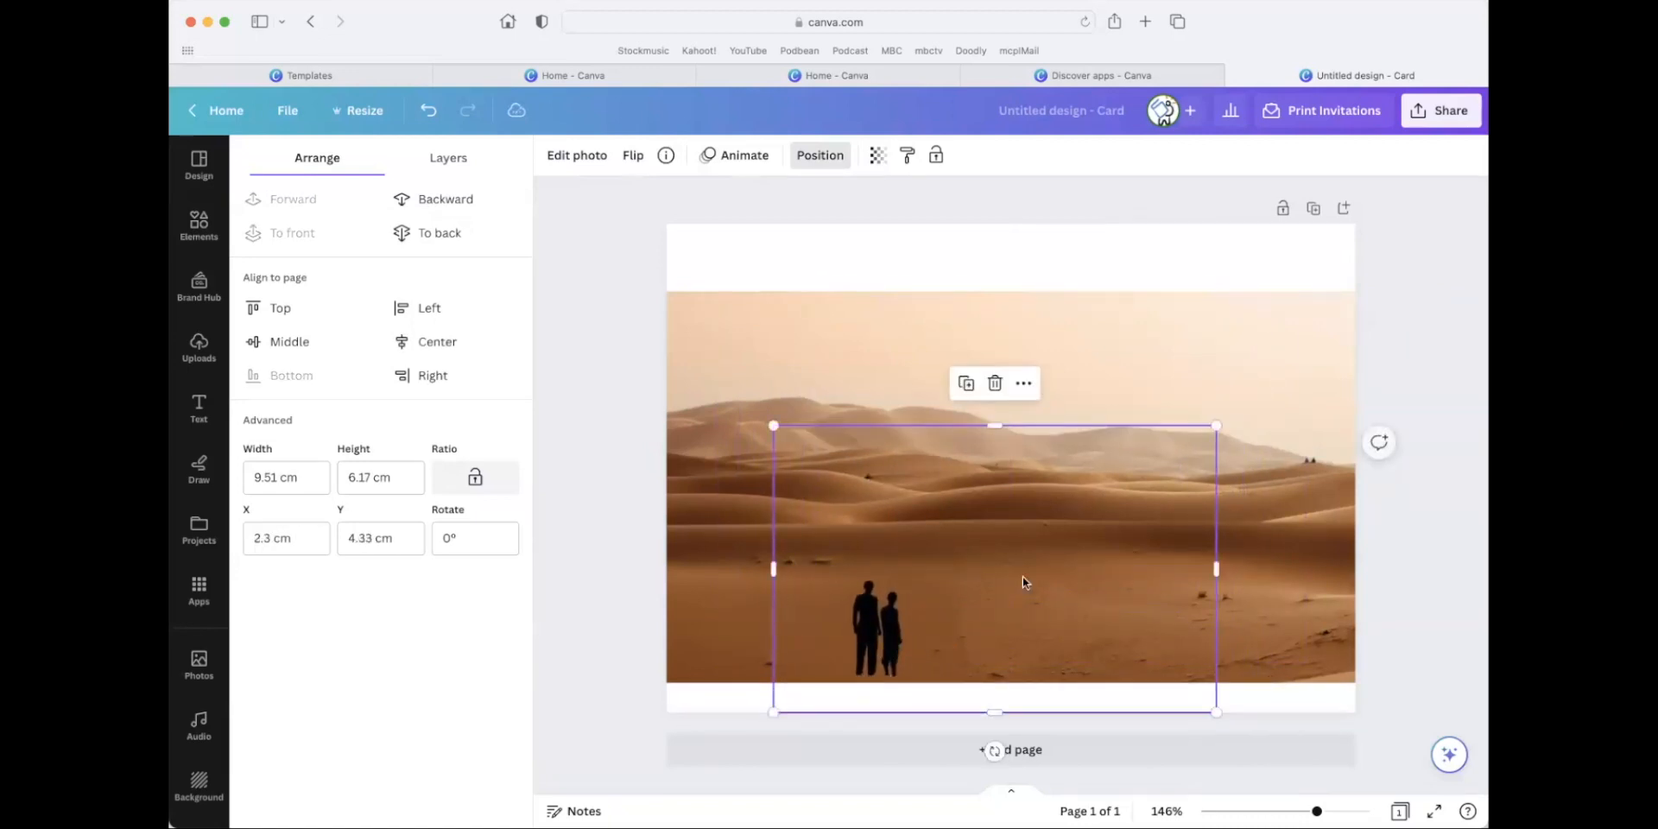
pyautogui.click(981, 267)
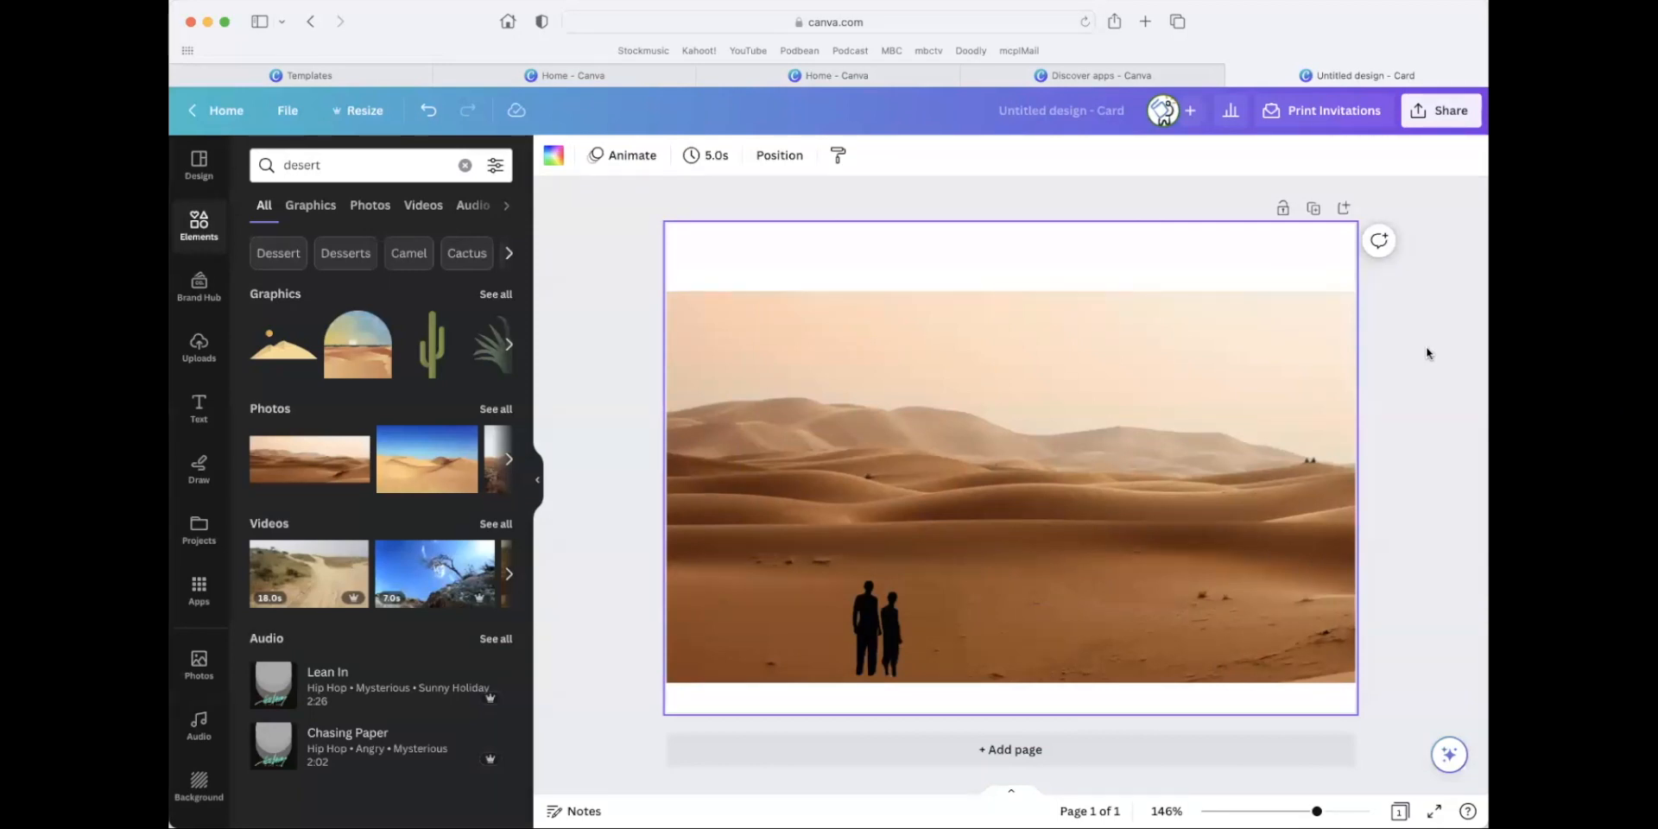
pyautogui.click(1132, 337)
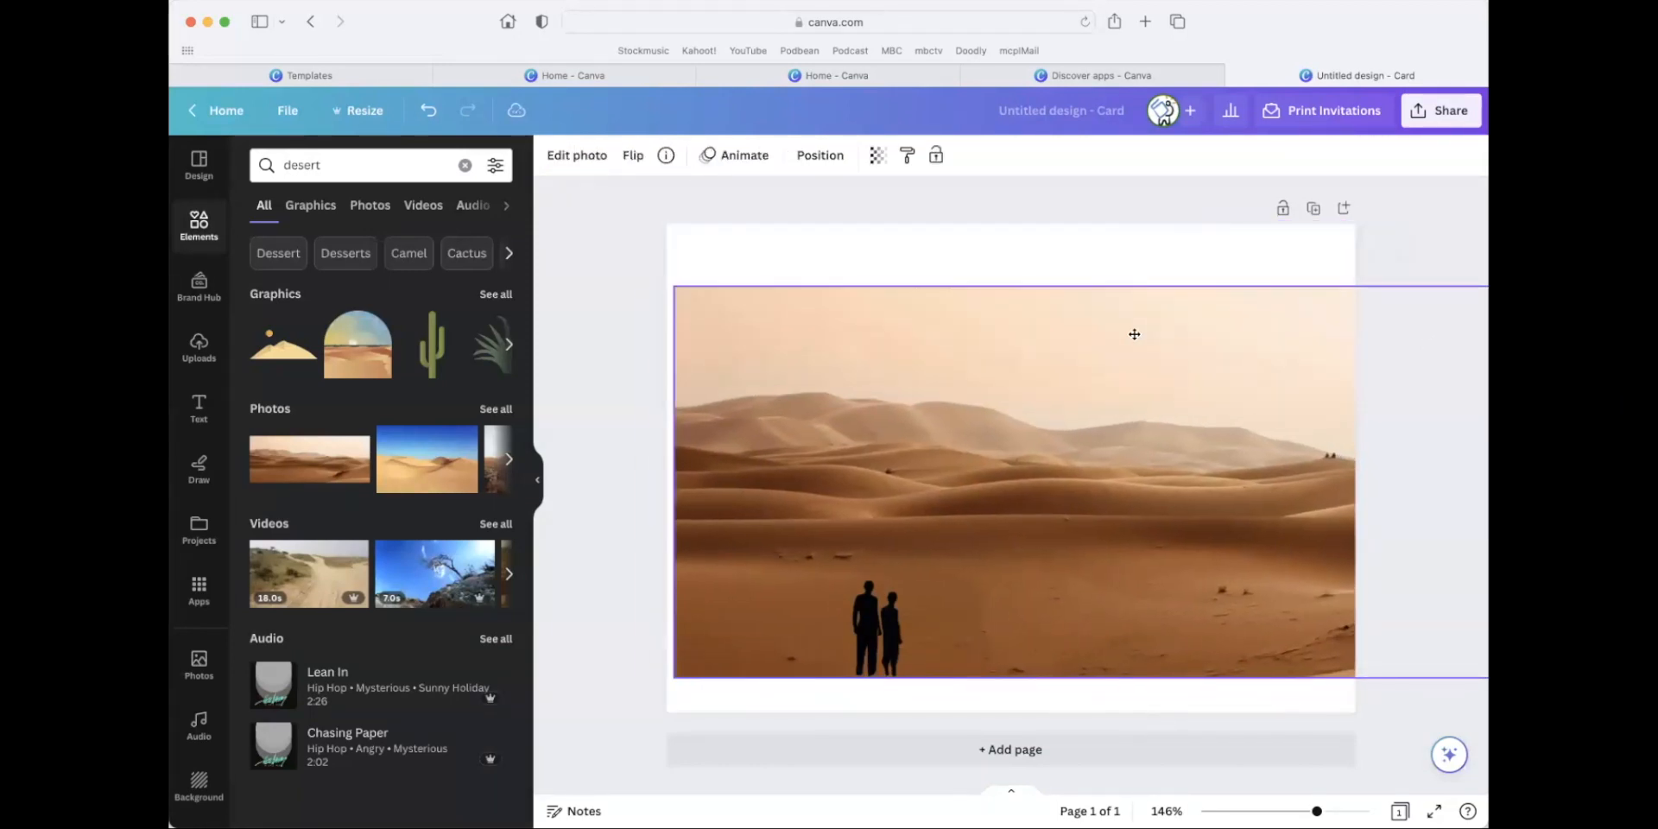
pyautogui.moveTo(978, 377); pyautogui.dragTo(997, 382)
pyautogui.moveTo(922, 611); pyautogui.dragTo(958, 520)
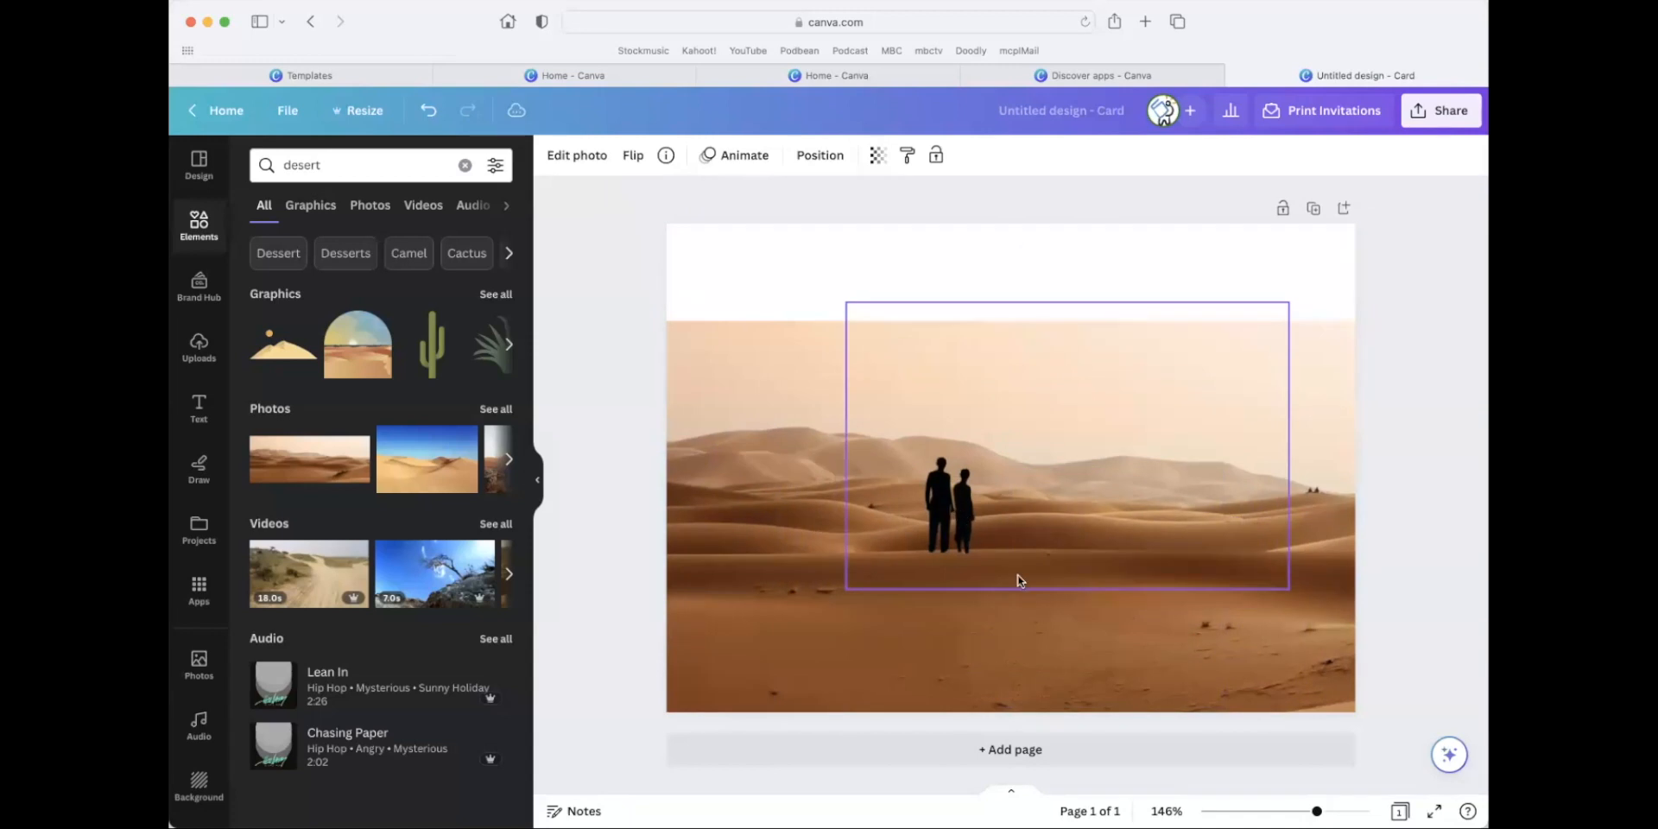
pyautogui.moveTo(1280, 590); pyautogui.dragTo(1148, 500)
pyautogui.moveTo(1014, 485); pyautogui.dragTo(980, 564)
pyautogui.click(1414, 585)
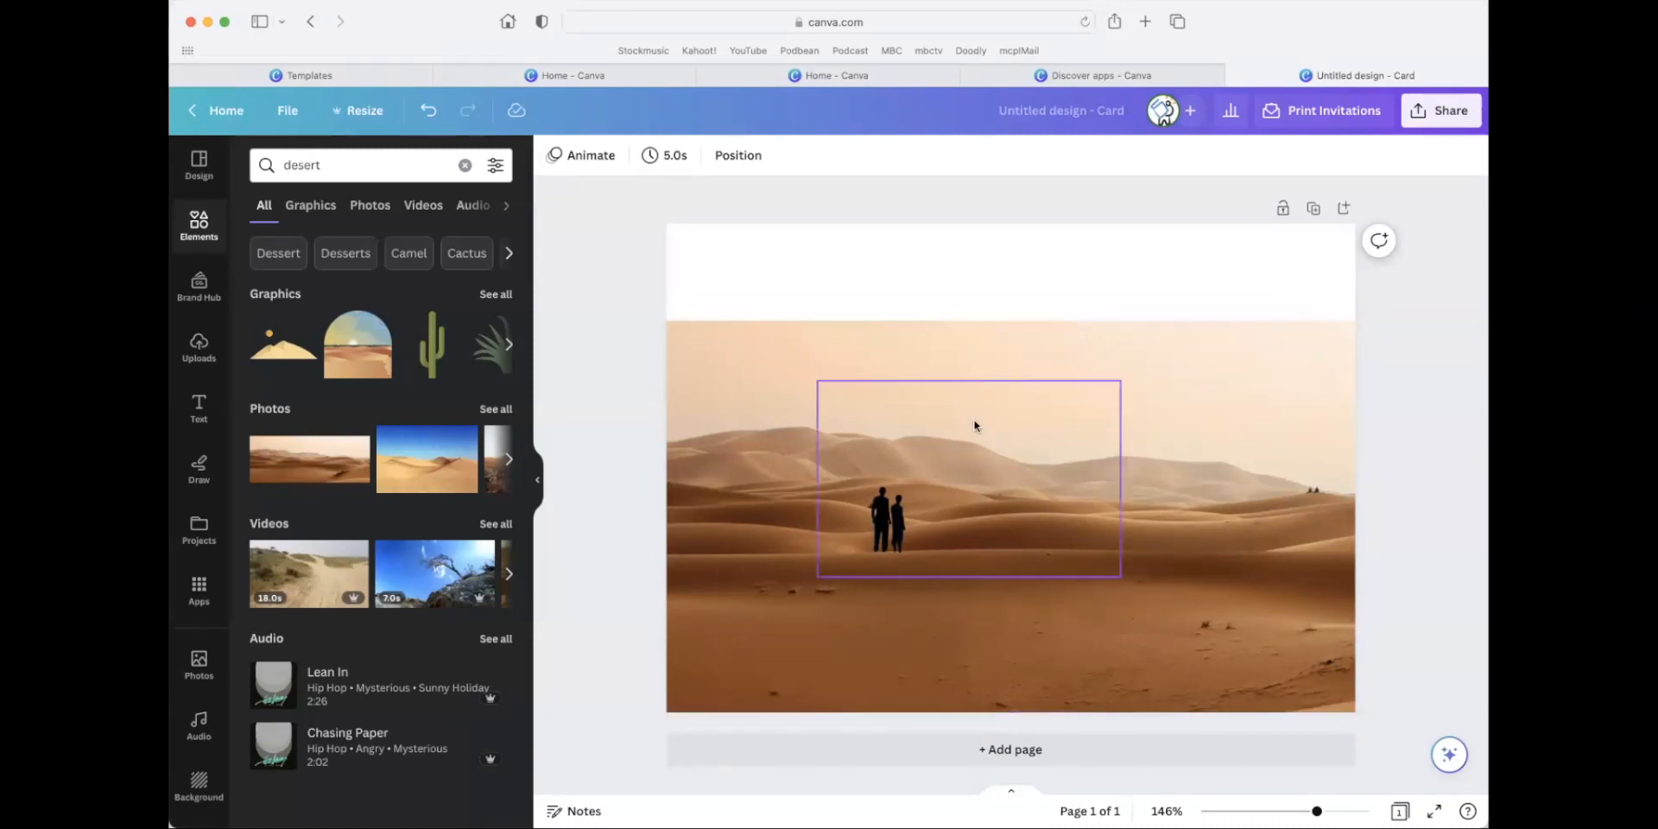
# Add a heading to the card that reads "millerbusinesscenter.tv".
pyautogui.click(198, 408)
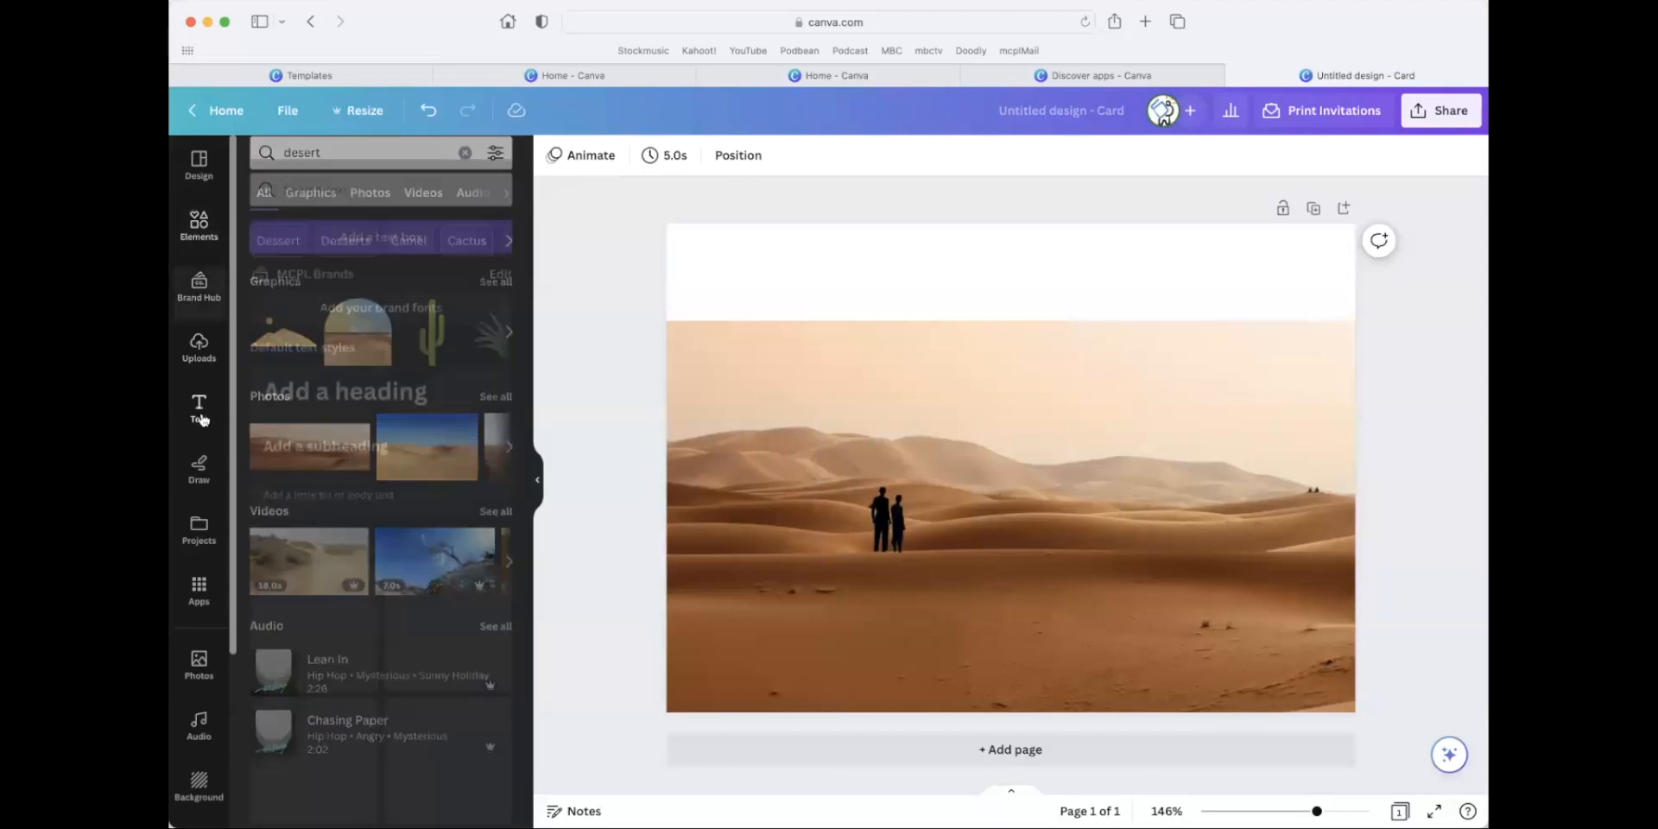
pyautogui.click(387, 356)
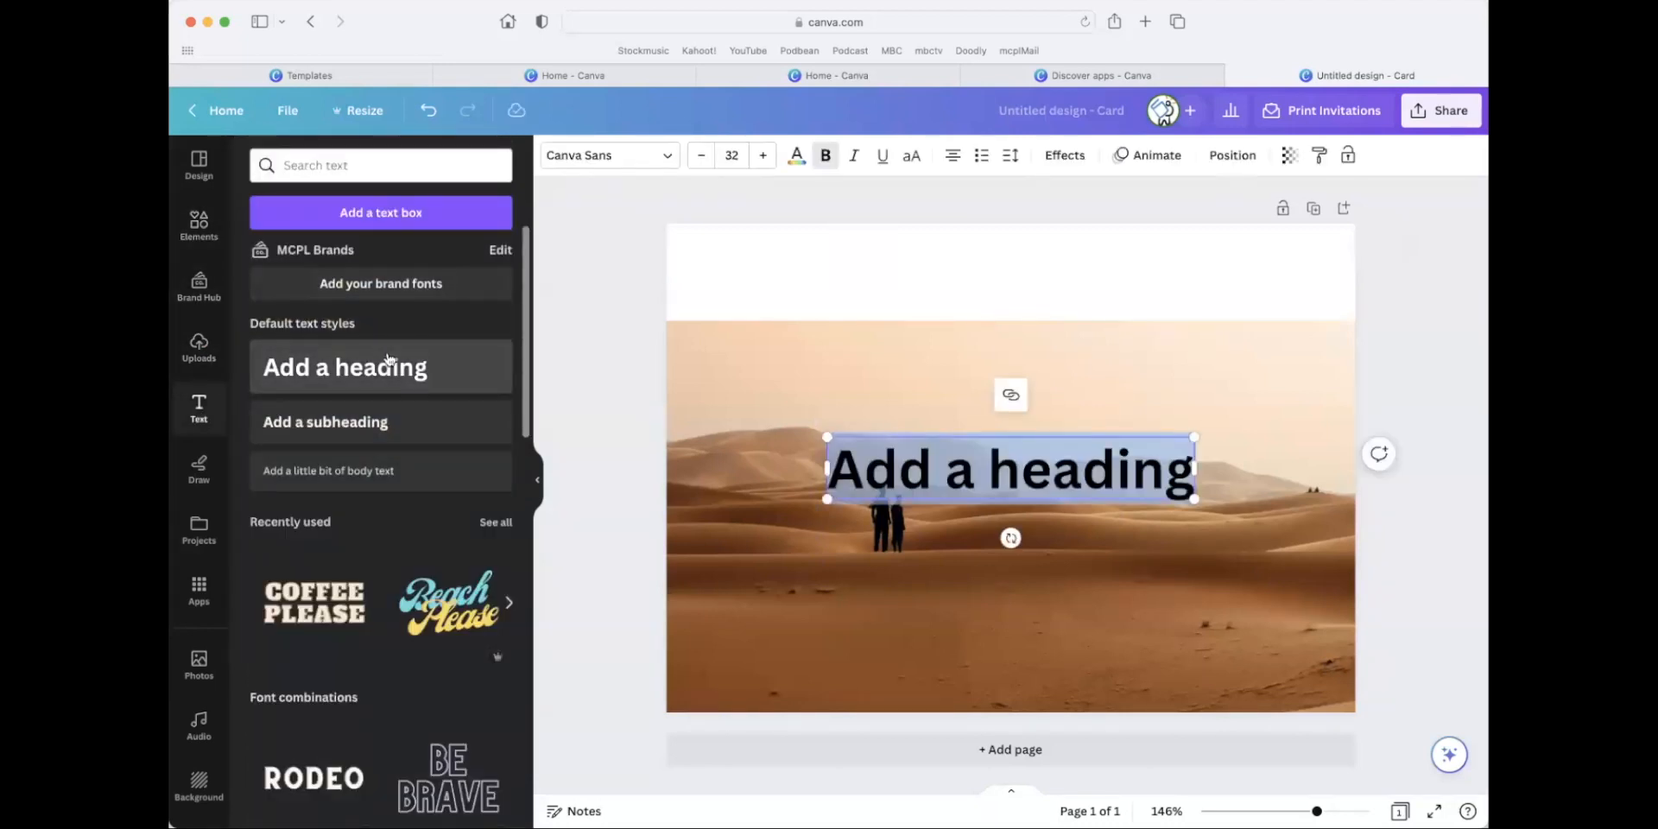
pyautogui.write('millerbusine')
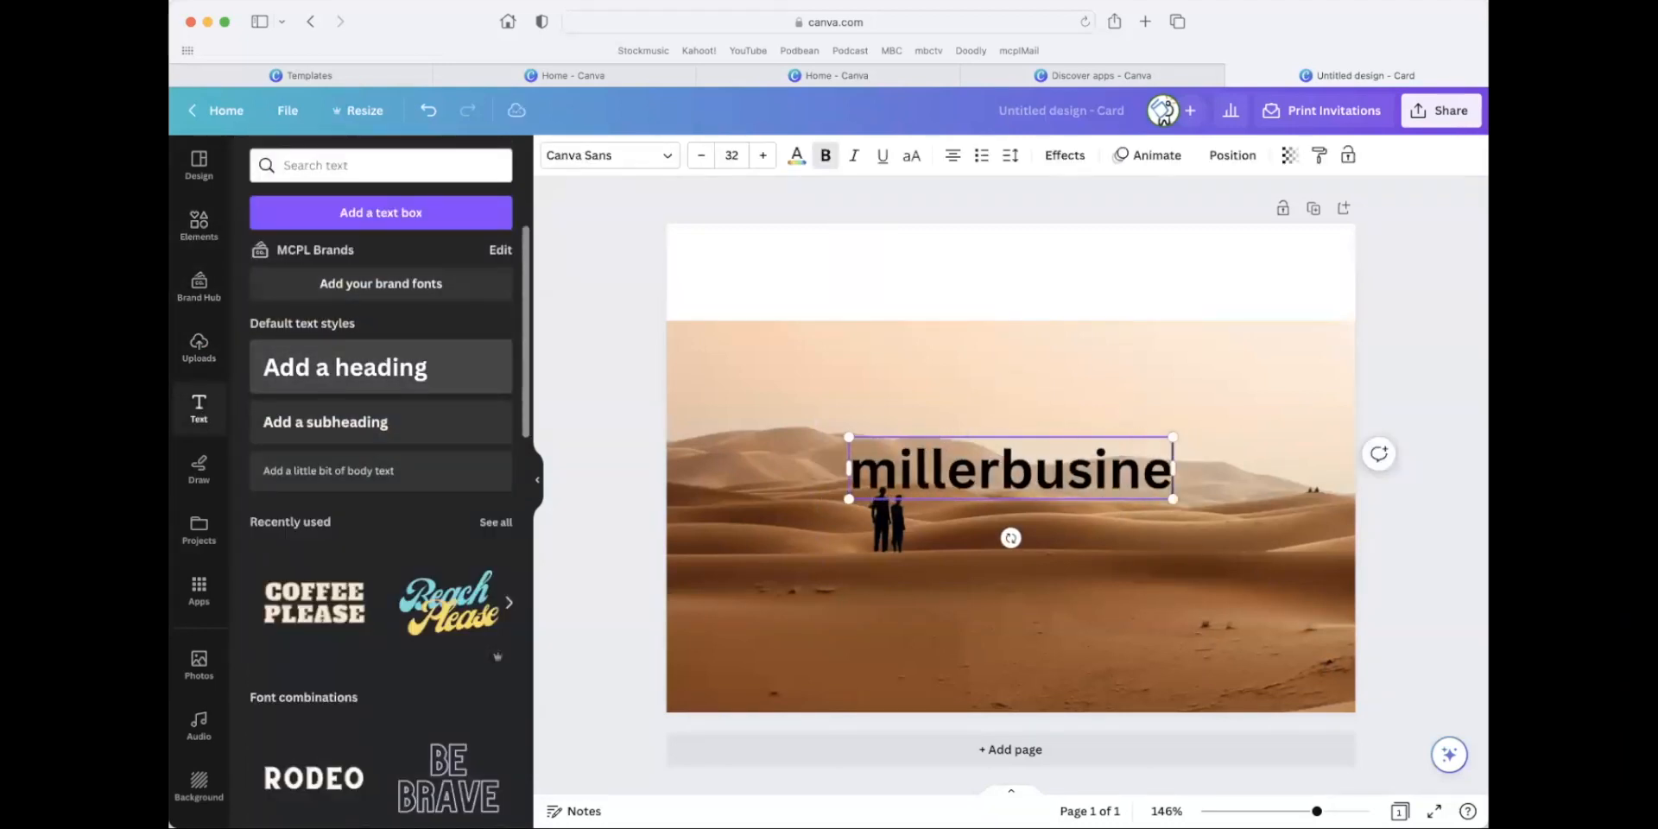
pyautogui.write('sscenter.tv')
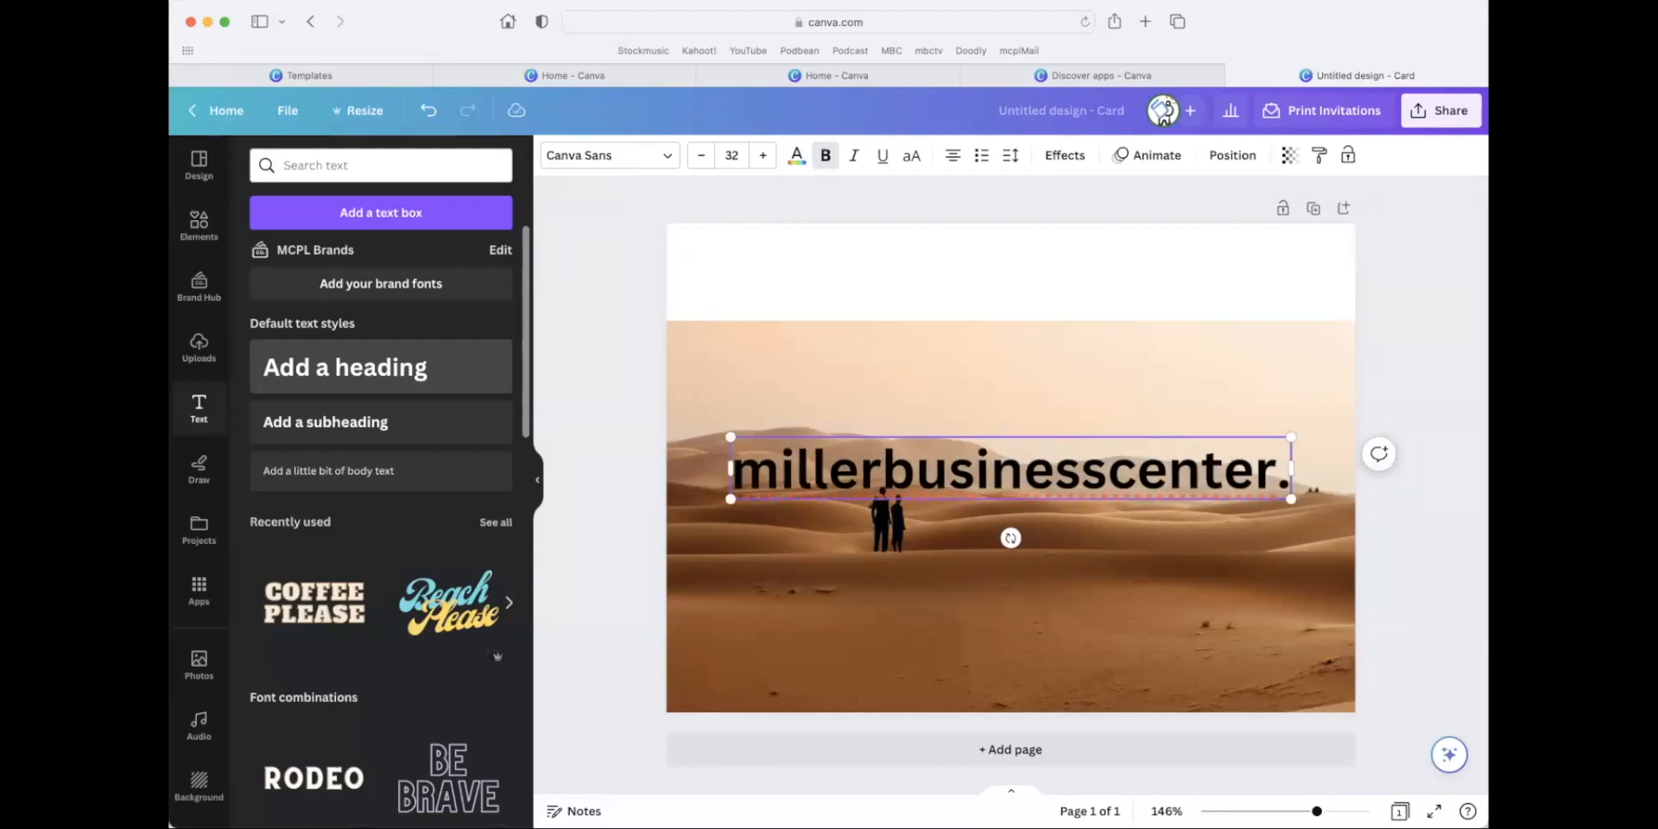
pyautogui.click(1059, 509)
pyautogui.click(1284, 499)
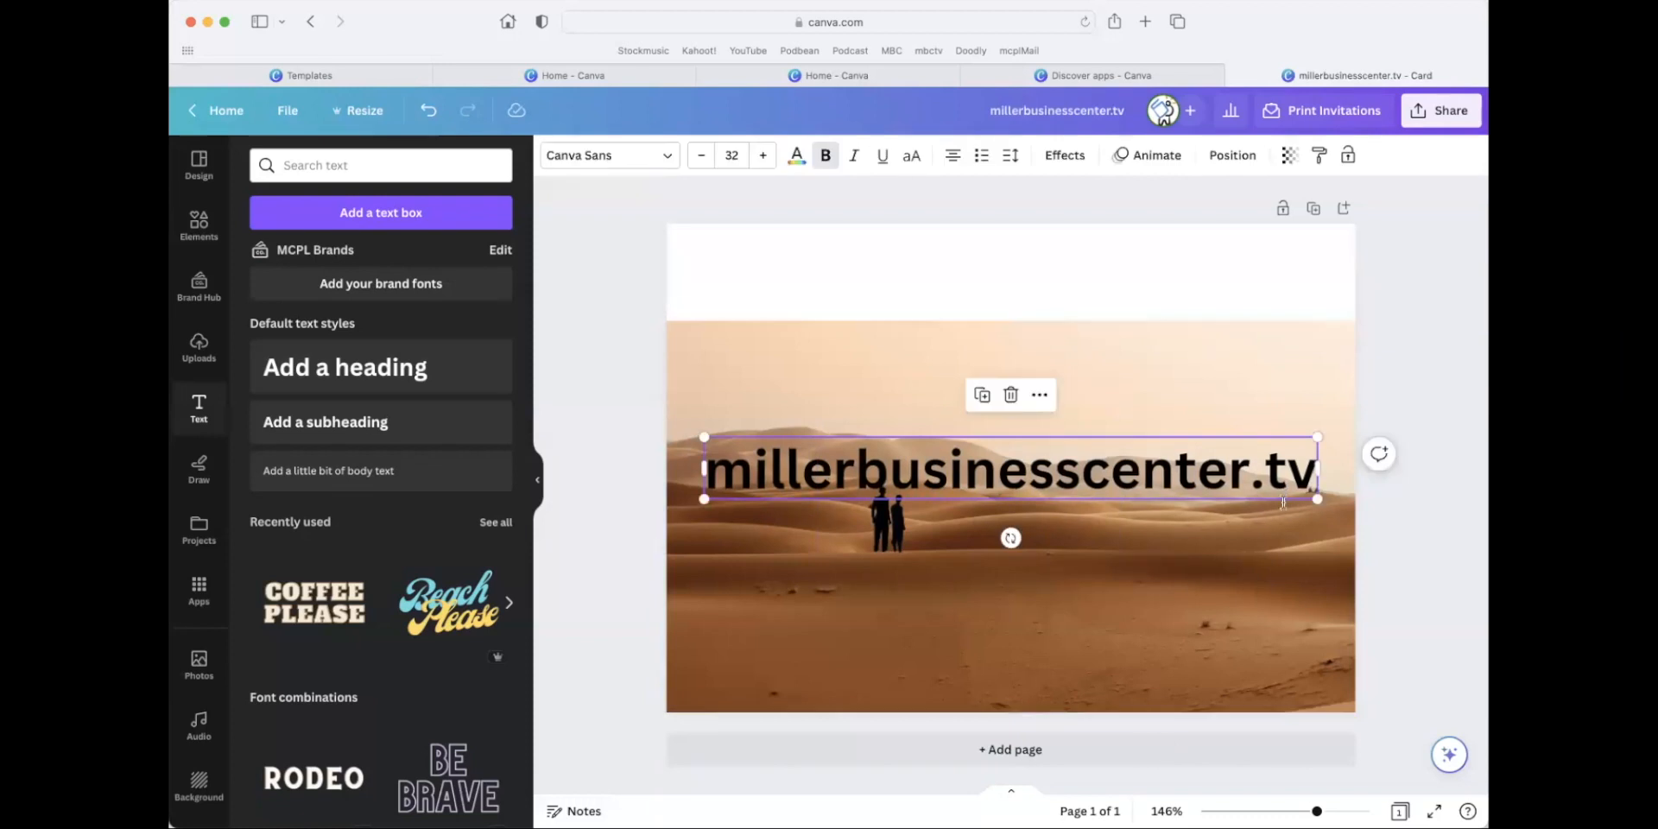
# Move the website heading up into the white strip above the dunes photo.
pyautogui.click(1282, 486)
pyautogui.moveTo(1003, 489); pyautogui.dragTo(892, 449)
pyautogui.moveTo(1004, 428); pyautogui.dragTo(1010, 242)
pyautogui.click(1243, 400)
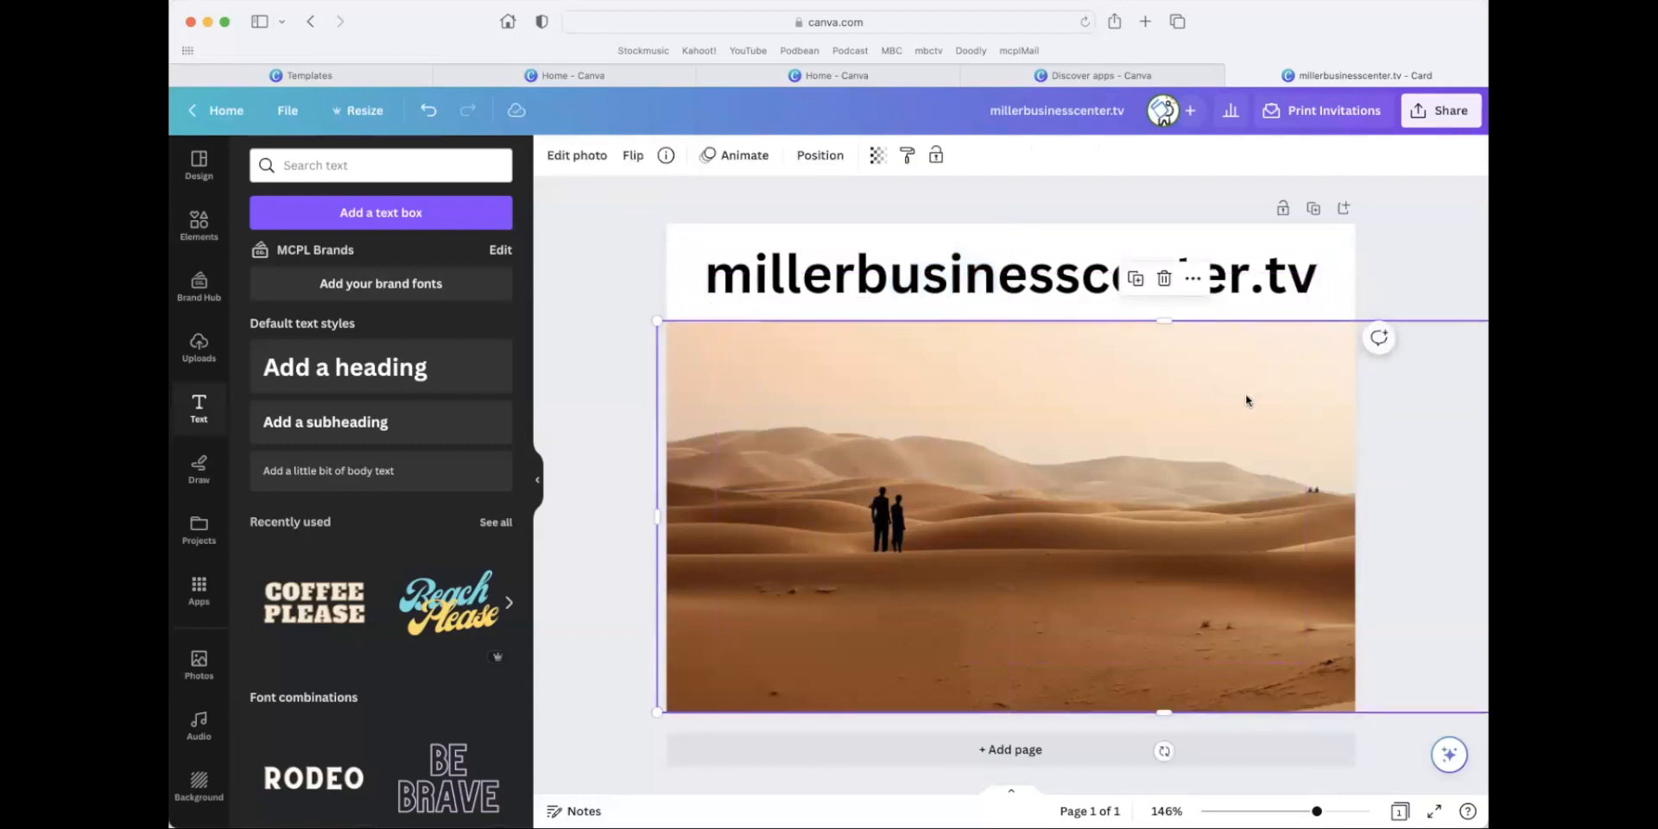
pyautogui.click(1385, 486)
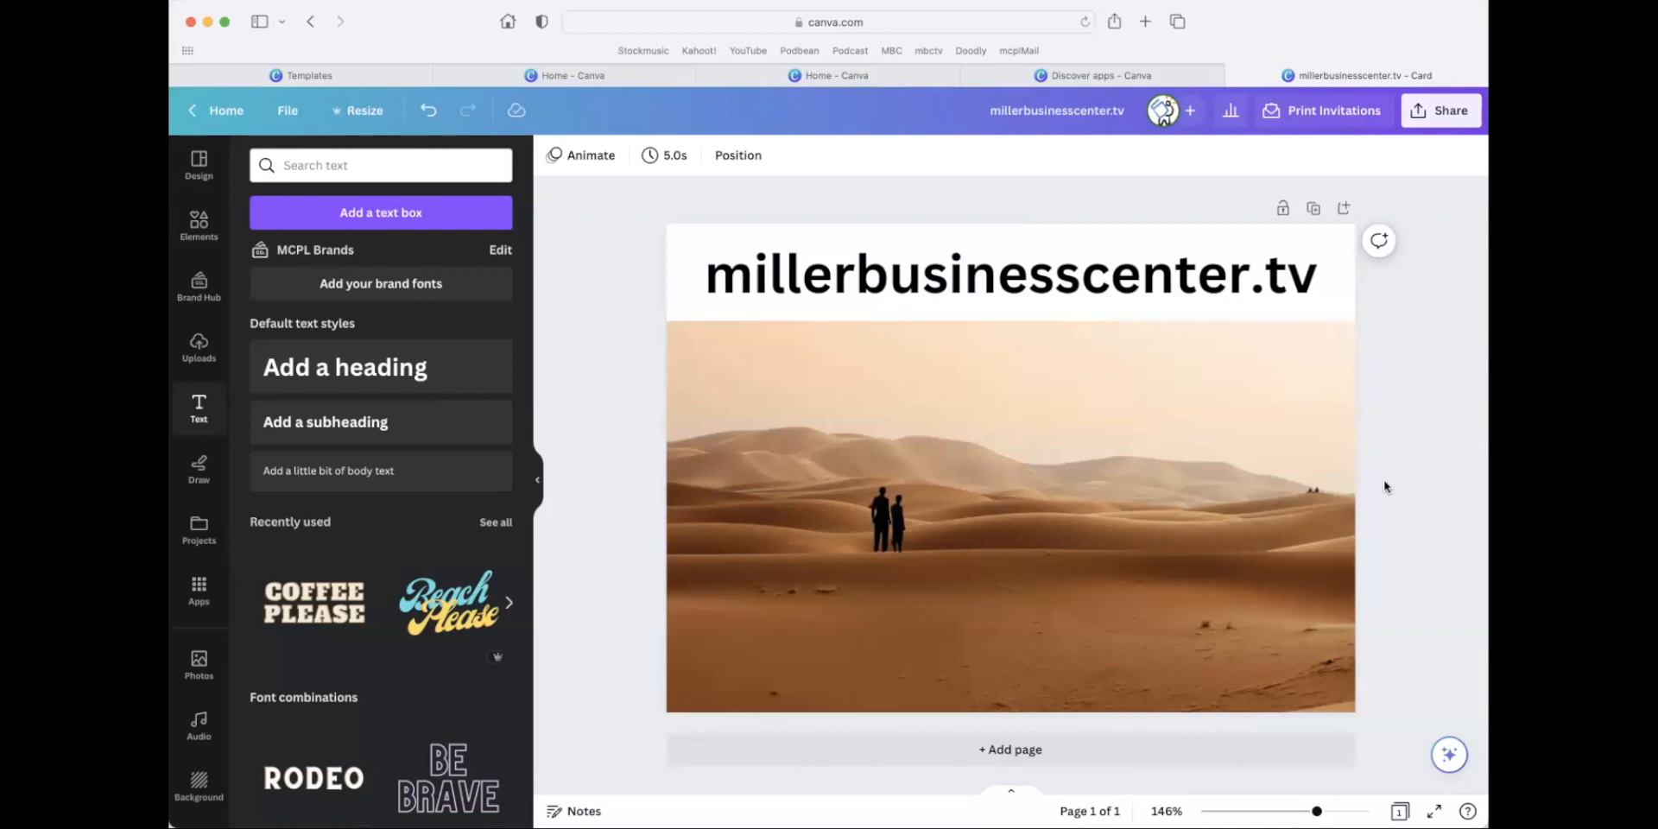
# Add a subheading with the contact's e-mail address and place it in the sky just below the website heading.
pyautogui.click(389, 433)
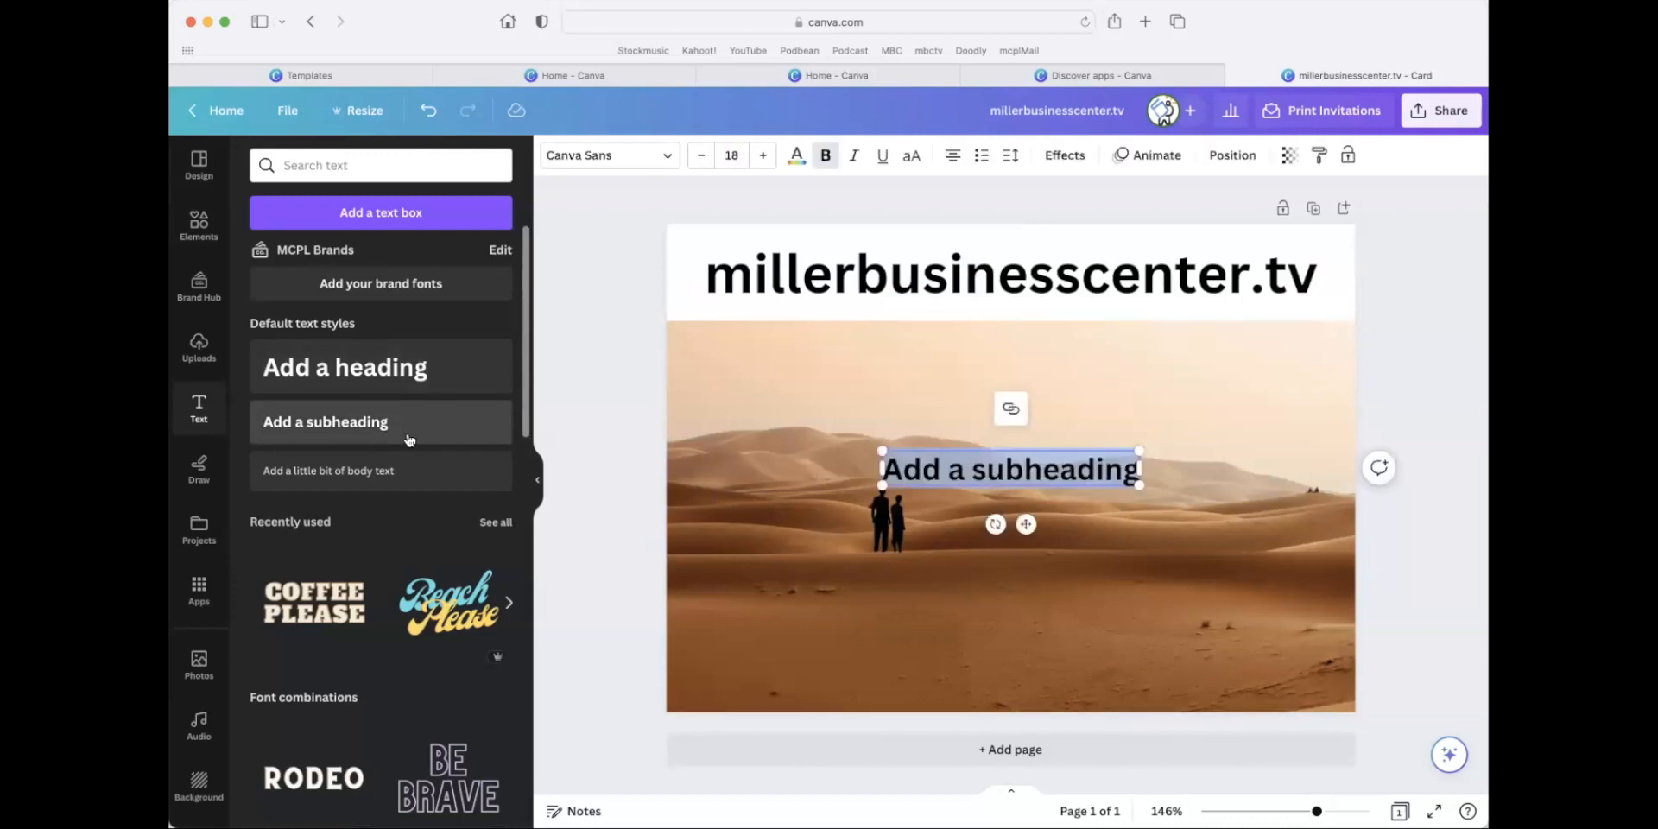
pyautogui.moveTo(1026, 524); pyautogui.dragTo(1027, 421)
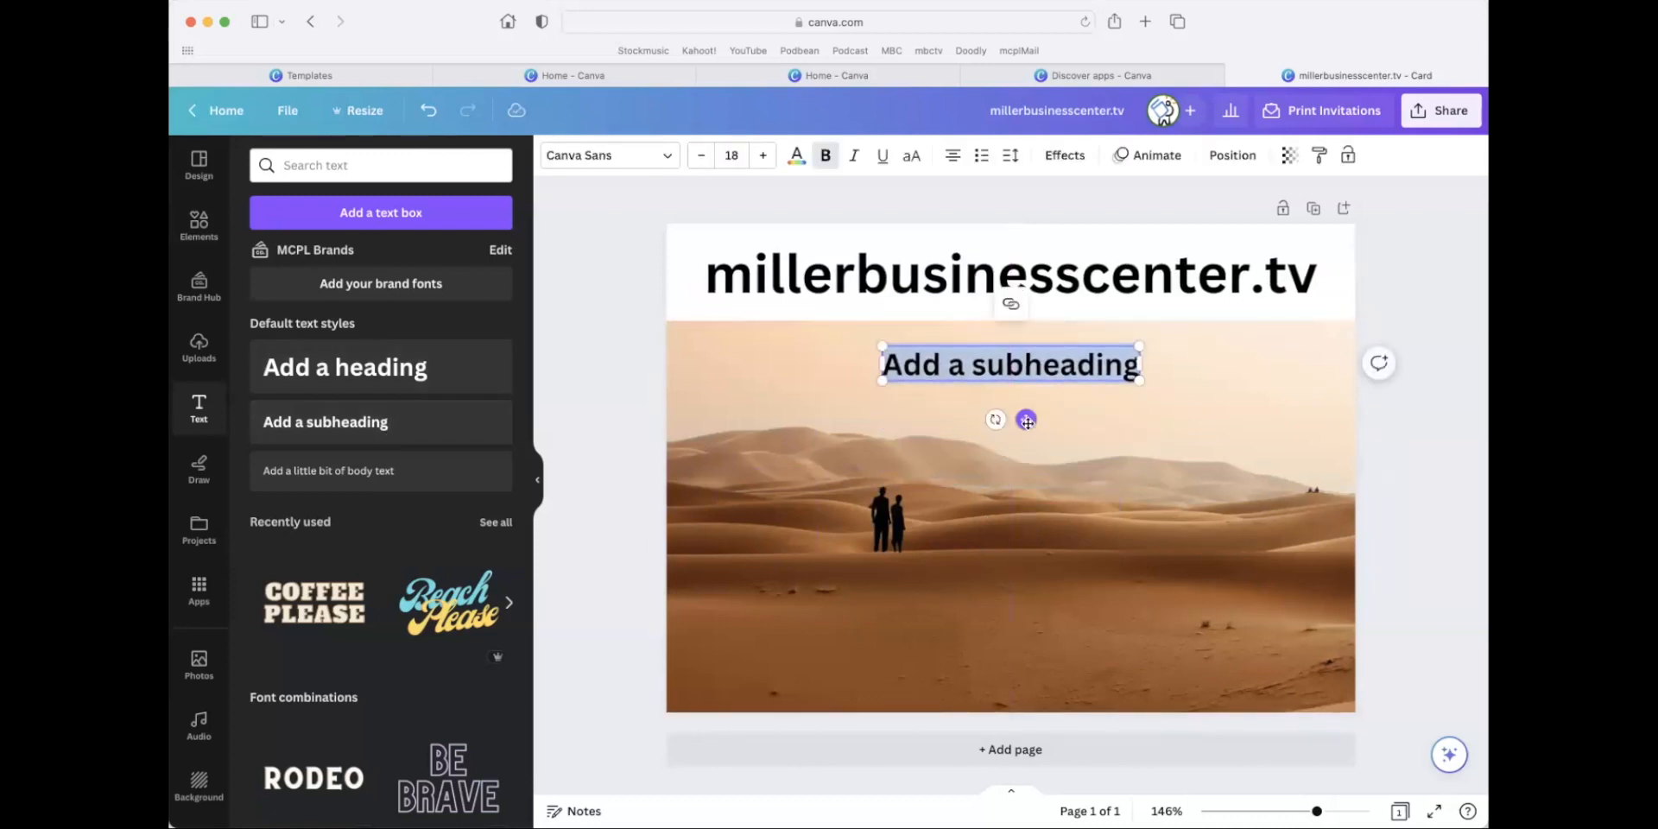
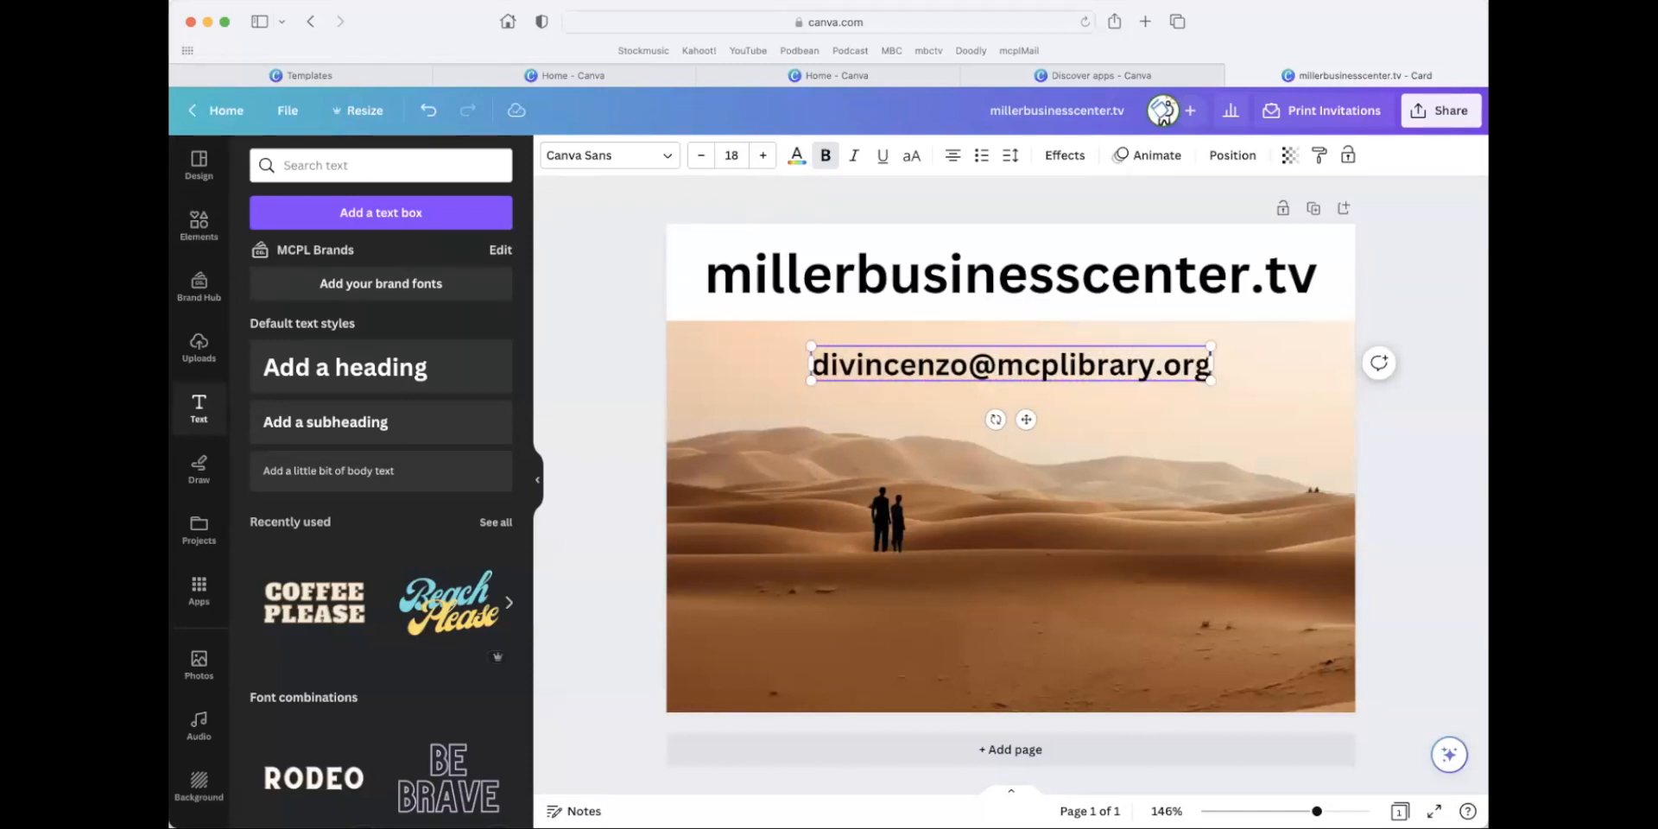
pyautogui.click(1168, 422)
pyautogui.click(1056, 372)
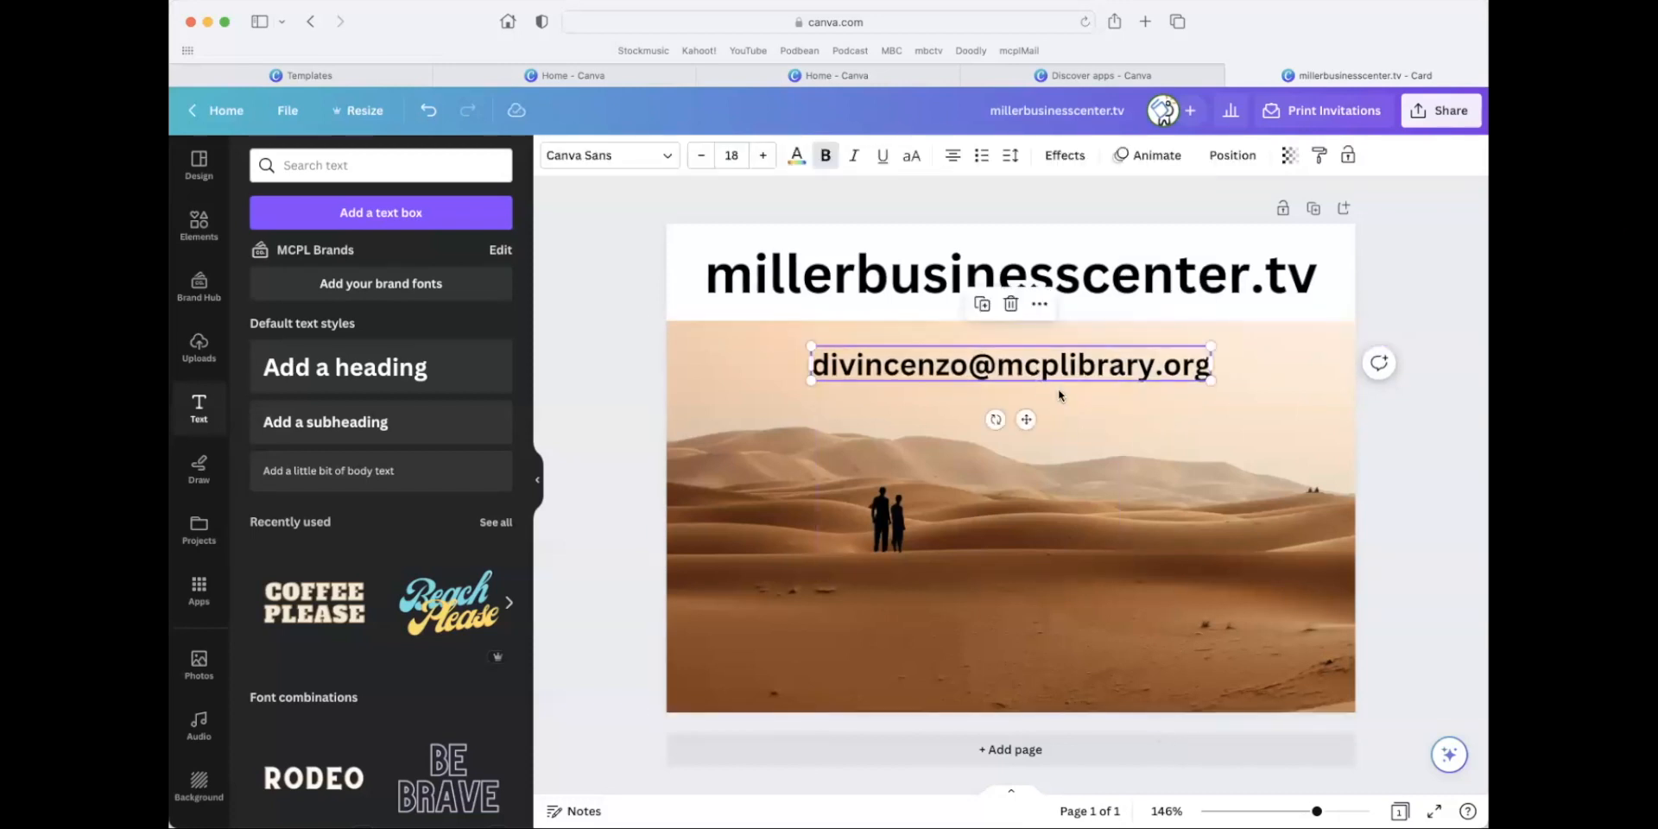
pyautogui.moveTo(1025, 416); pyautogui.dragTo(1025, 398)
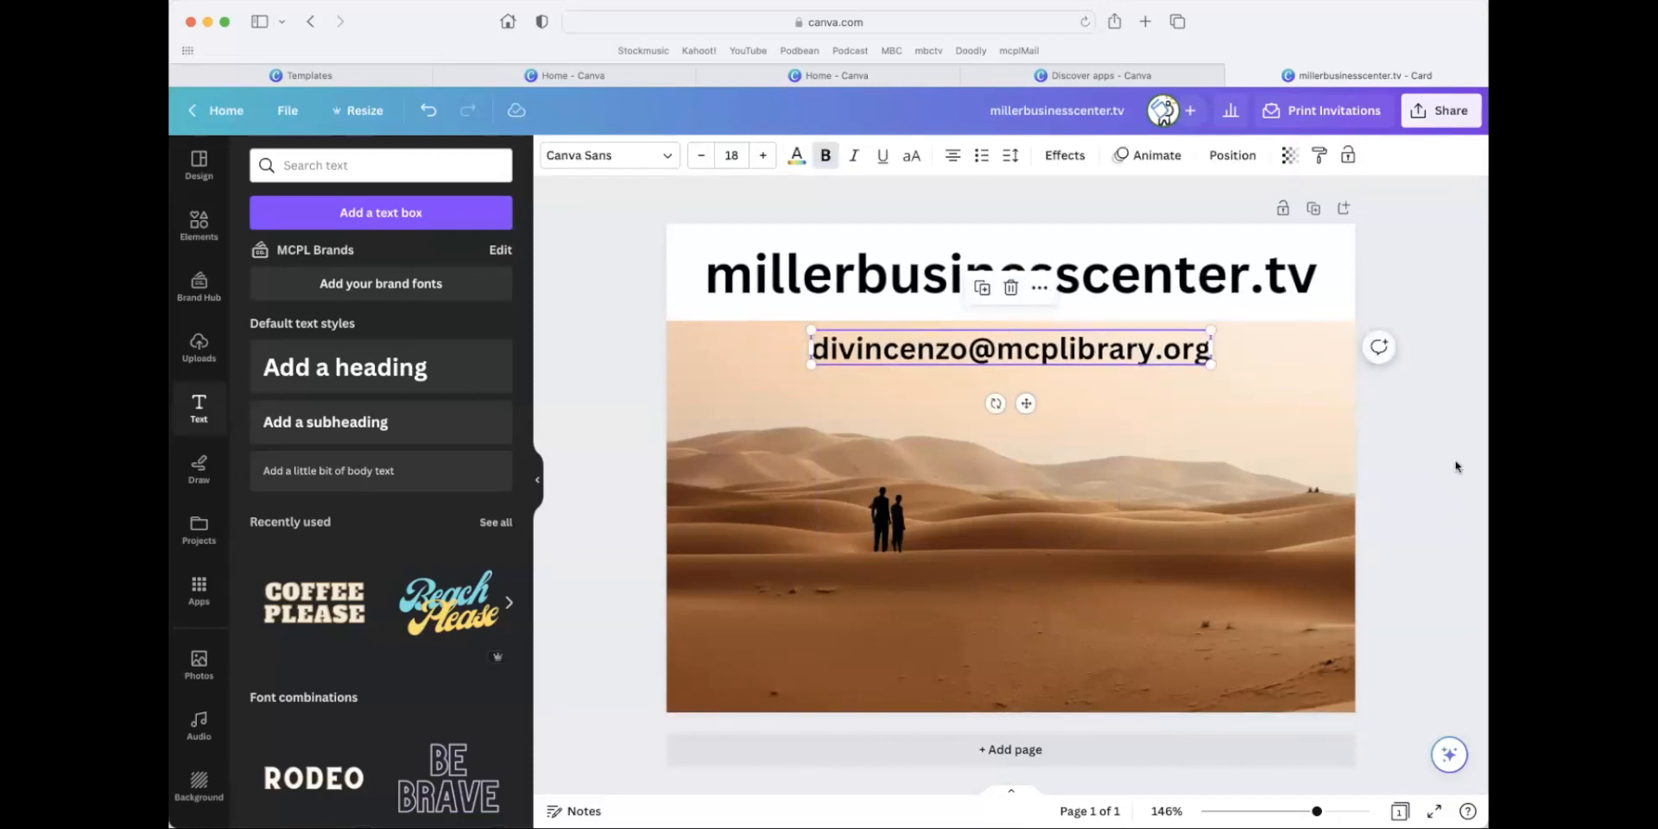
pyautogui.click(1411, 499)
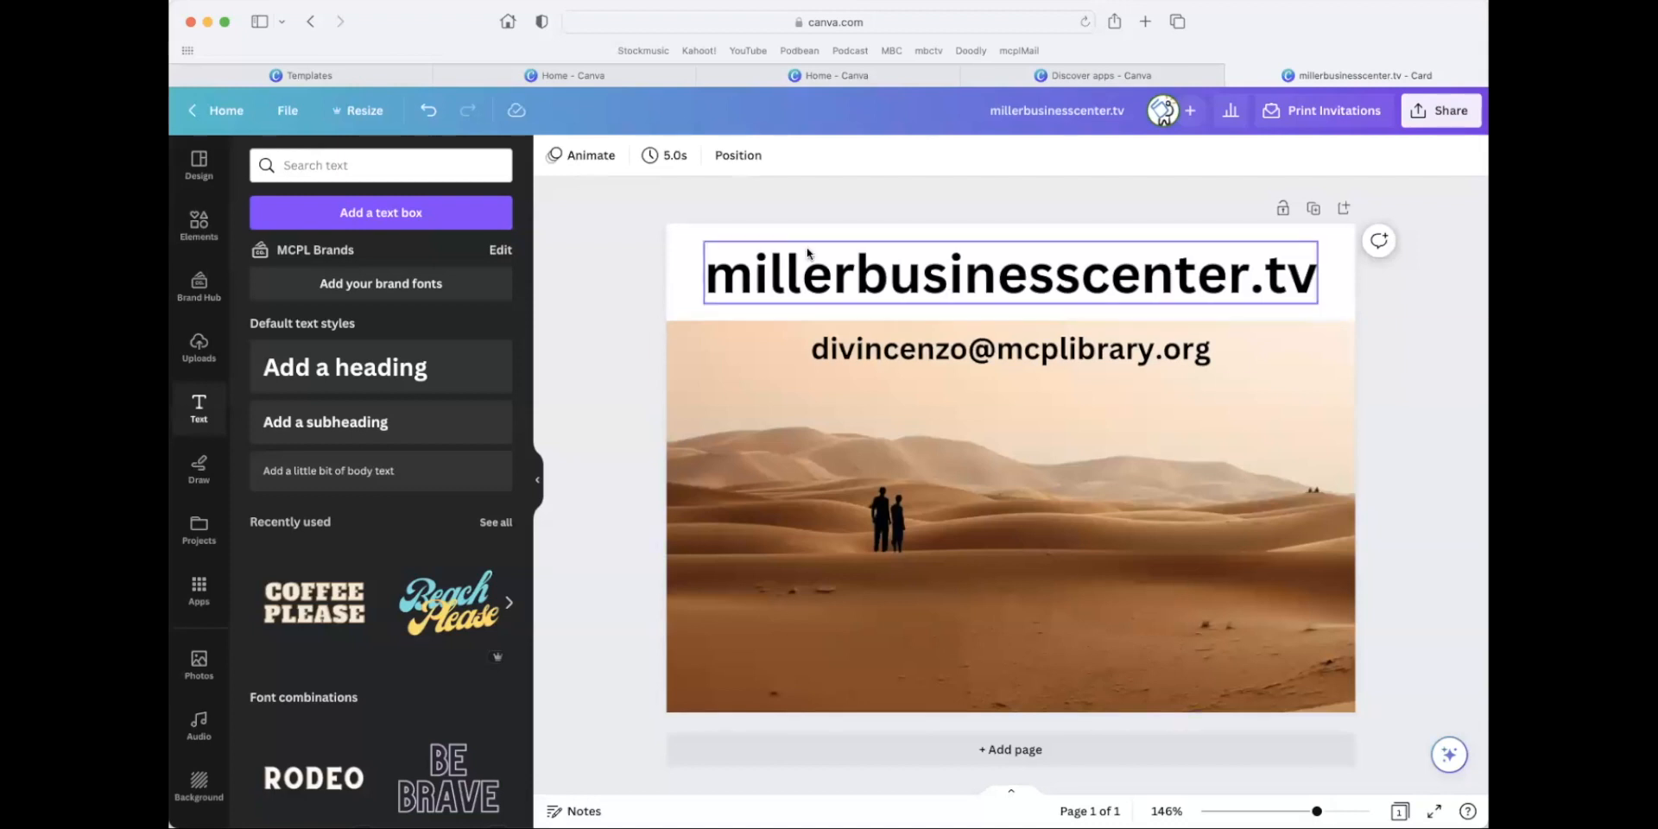
# View Canva's Design School tutorials and courses page from the home page, and return to the card design.
pyautogui.click(573, 74)
pyautogui.click(319, 112)
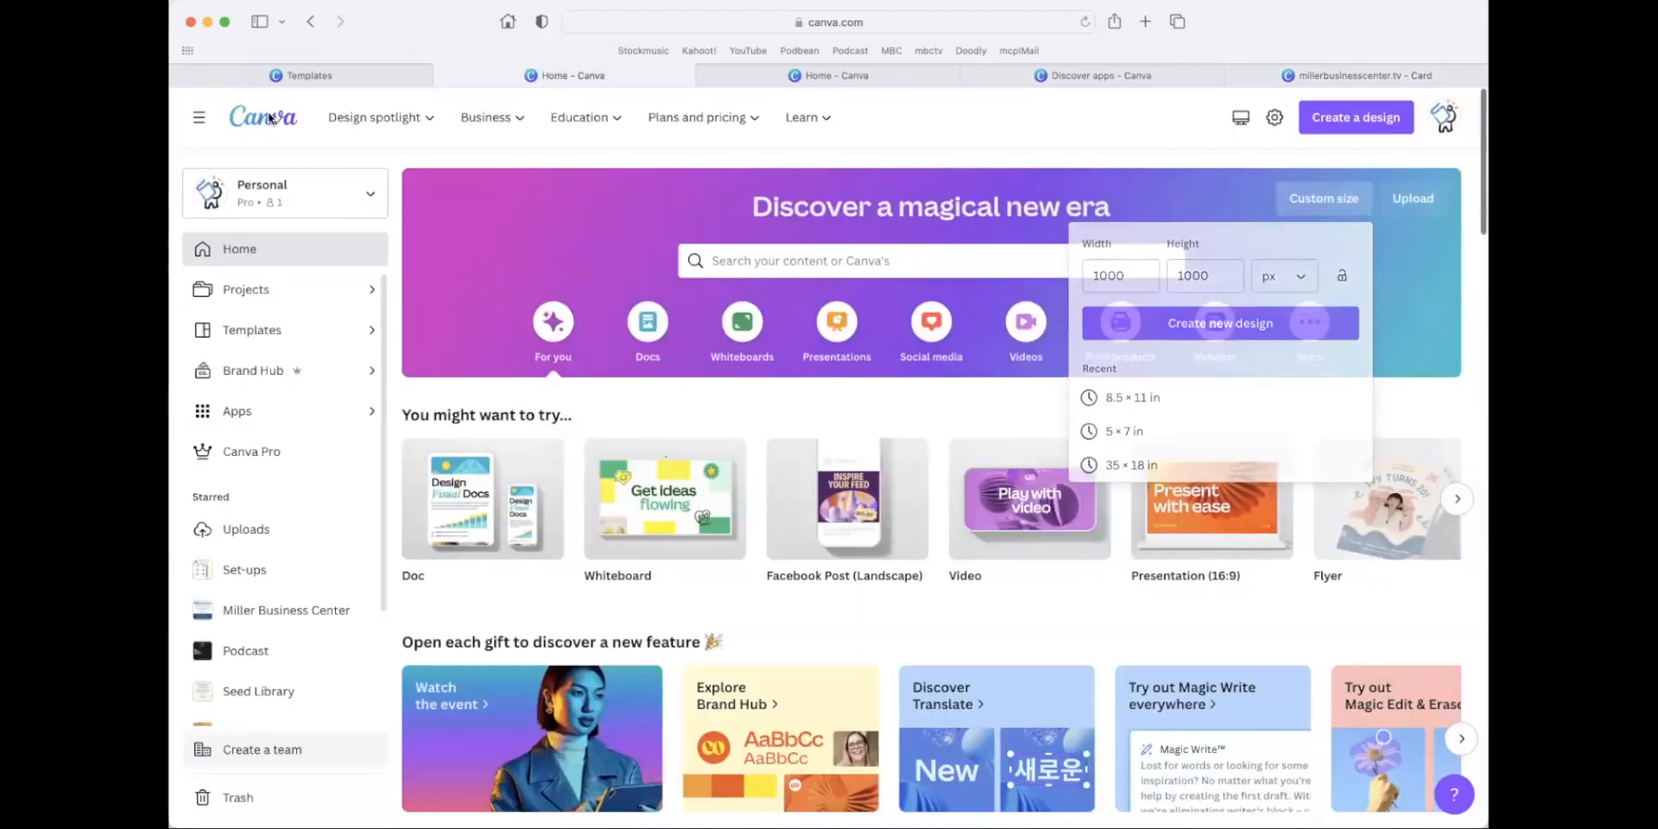
pyautogui.moveTo(815, 126)
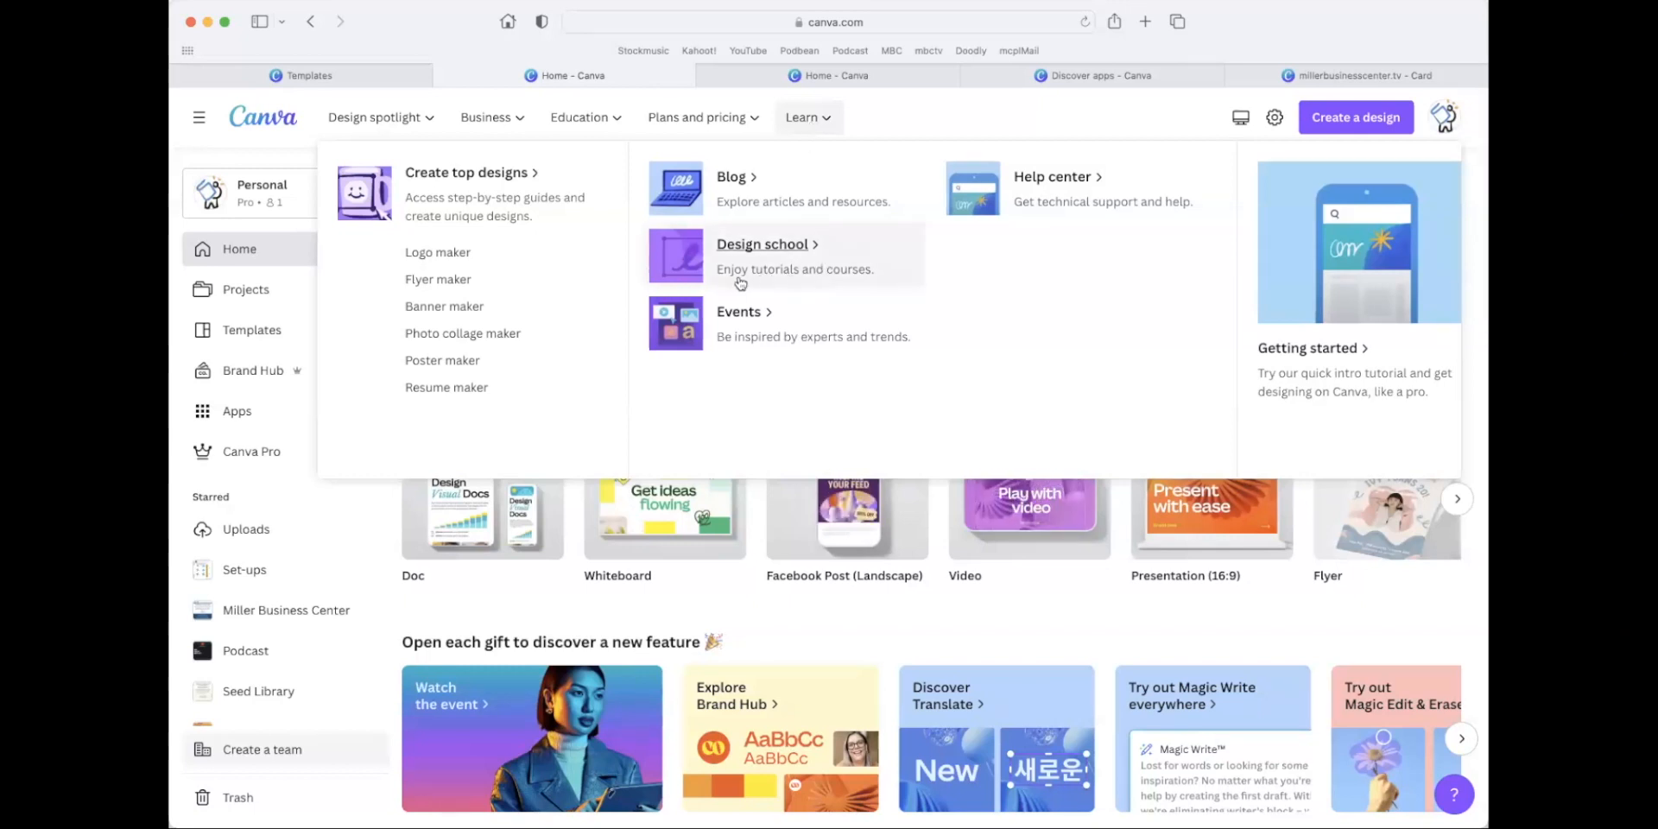
pyautogui.click(771, 252)
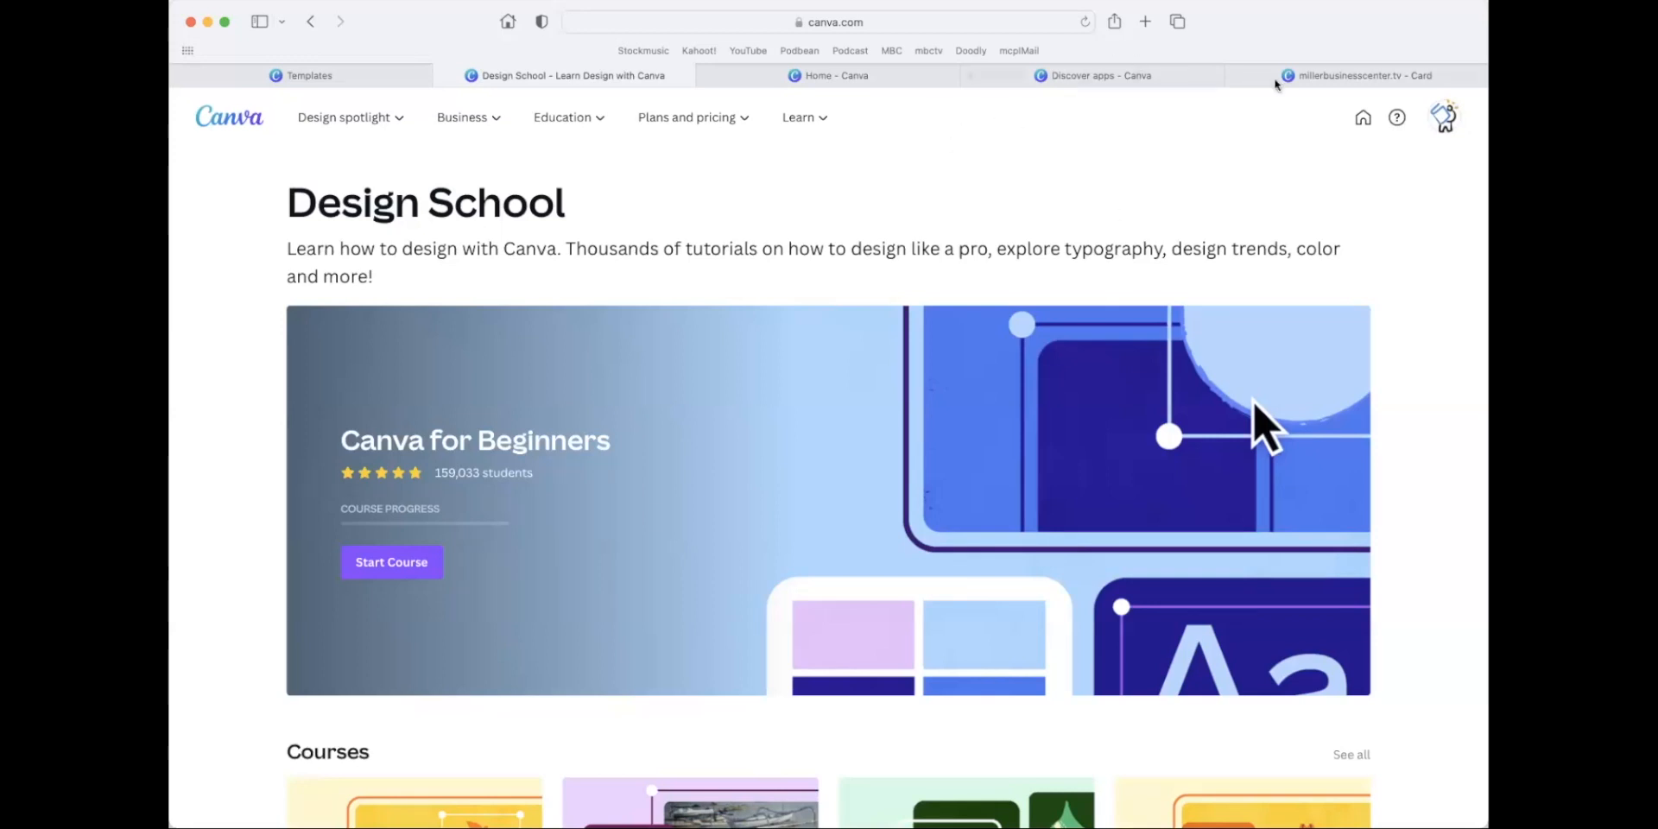
pyautogui.click(1279, 82)
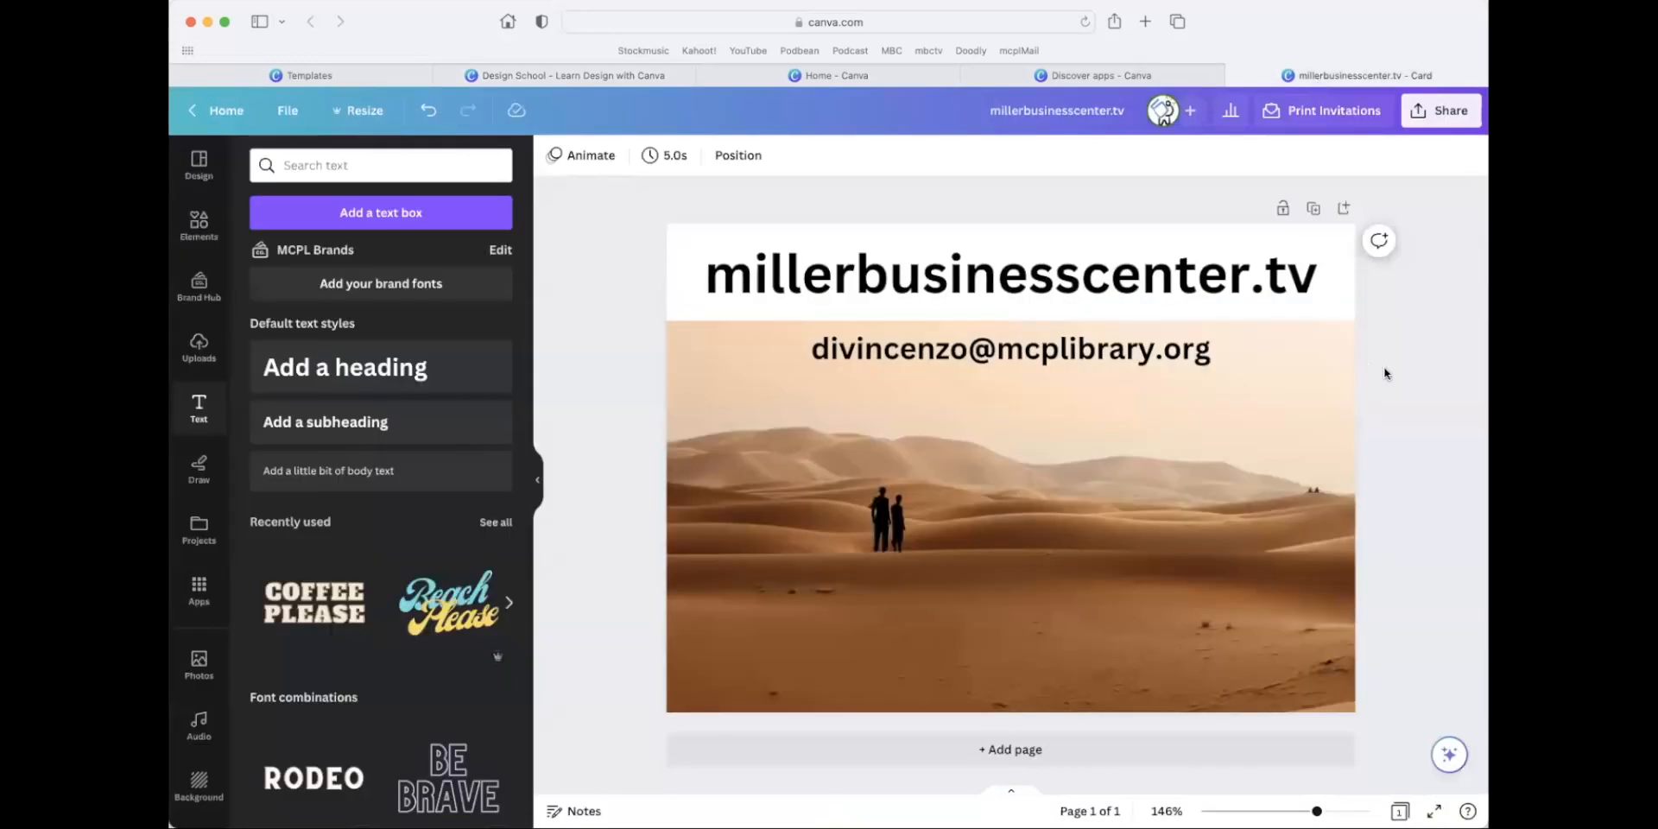